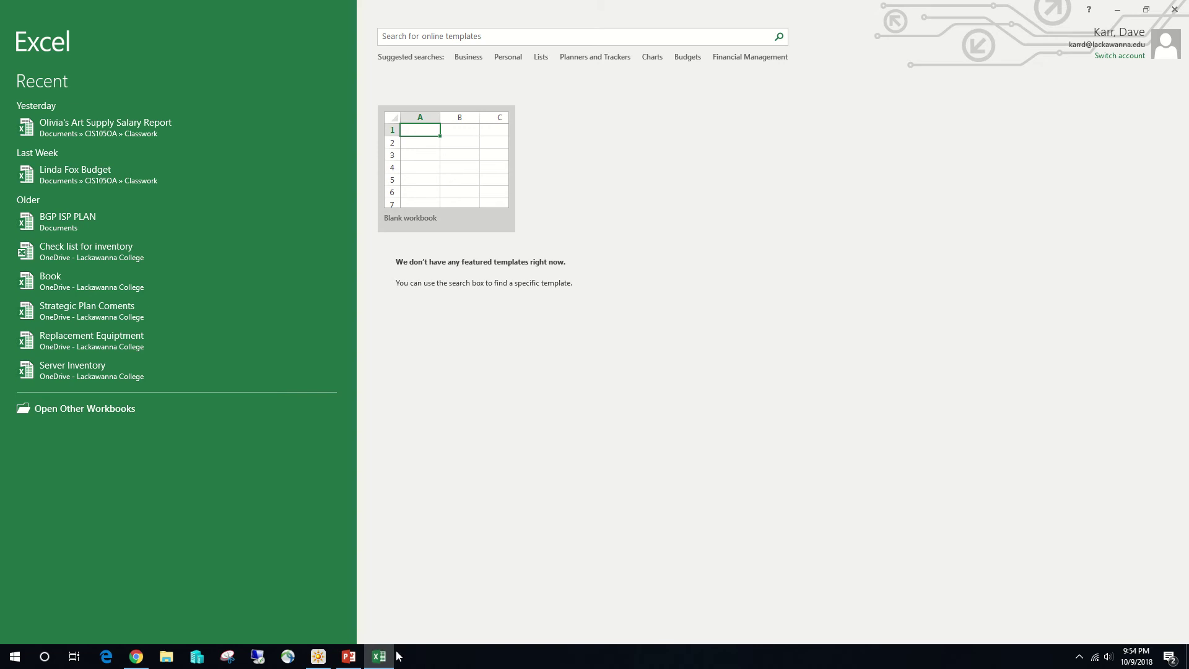
Create a blank workbook with the title "Kaitlyn's Ice Cream Shoppe" in A1 and the subtitle "Six-Month Financial Projection" in A2.
{"action": "left_click", "coordinate": [408, 190]}
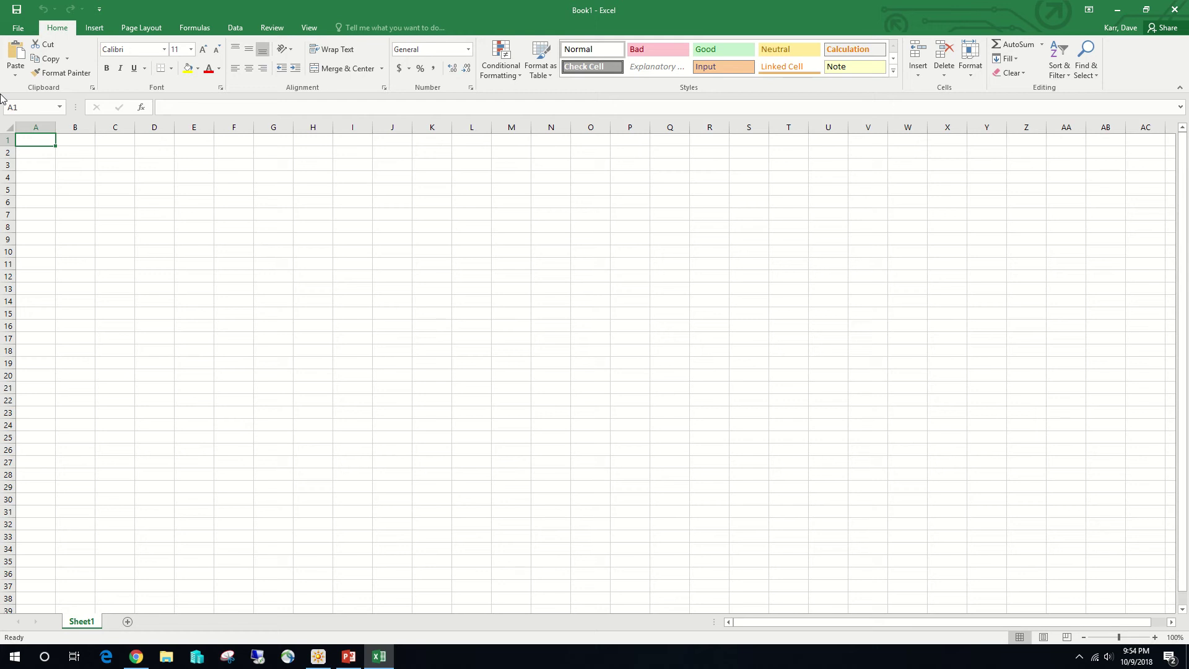
{"action": "type", "text": "Ka"}
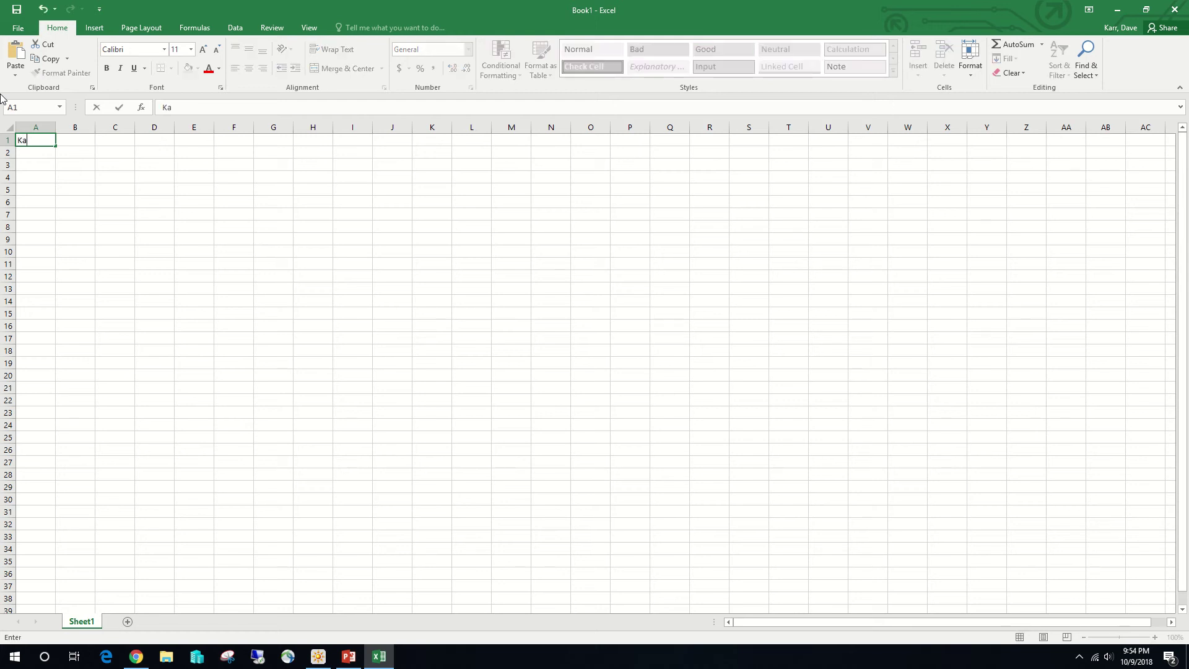
{"action": "type", "text": "itlyn's Ice Cream Shoppe"}
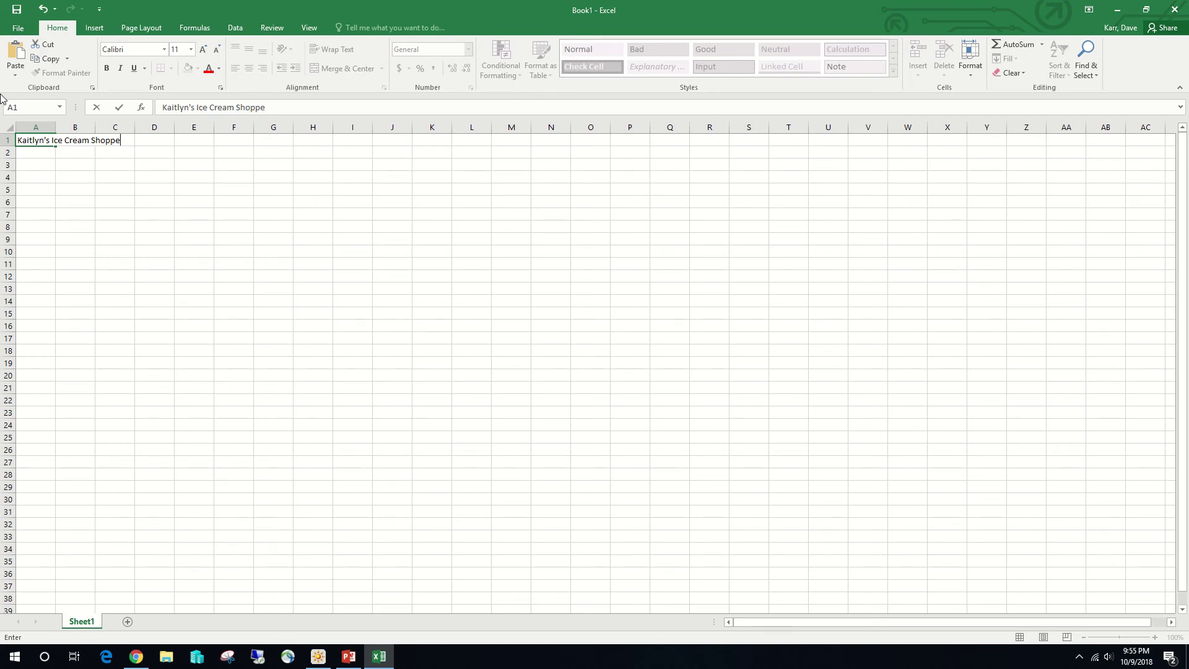
{"action": "key", "text": "Return"}
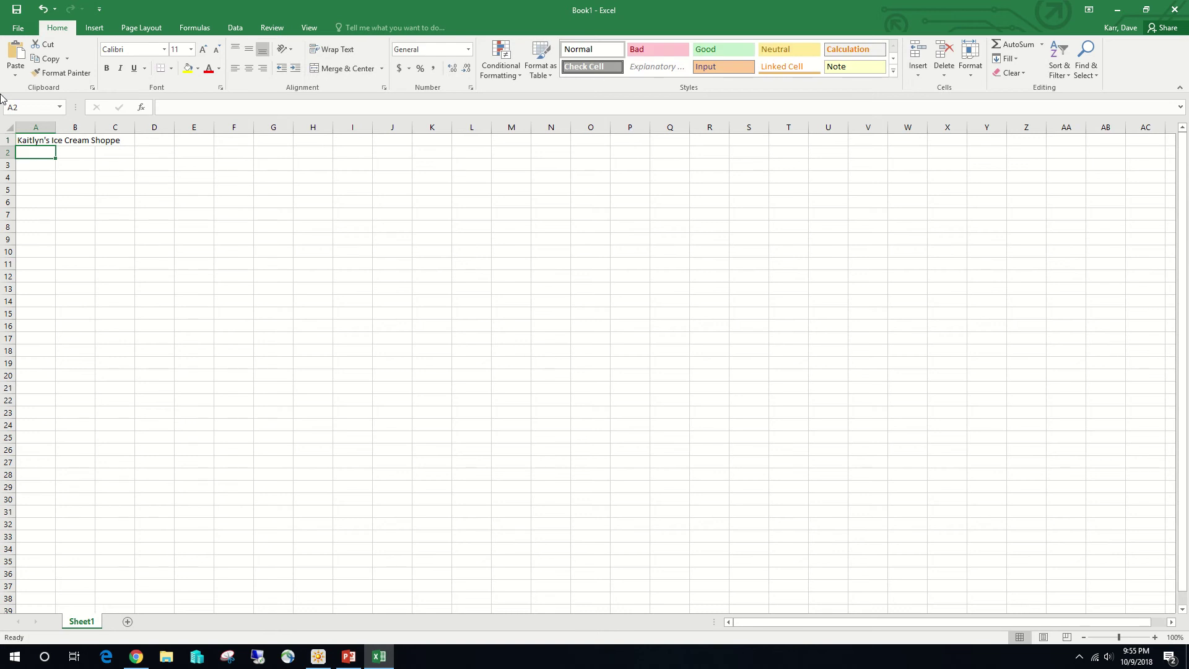
{"action": "type", "text": "Six"}
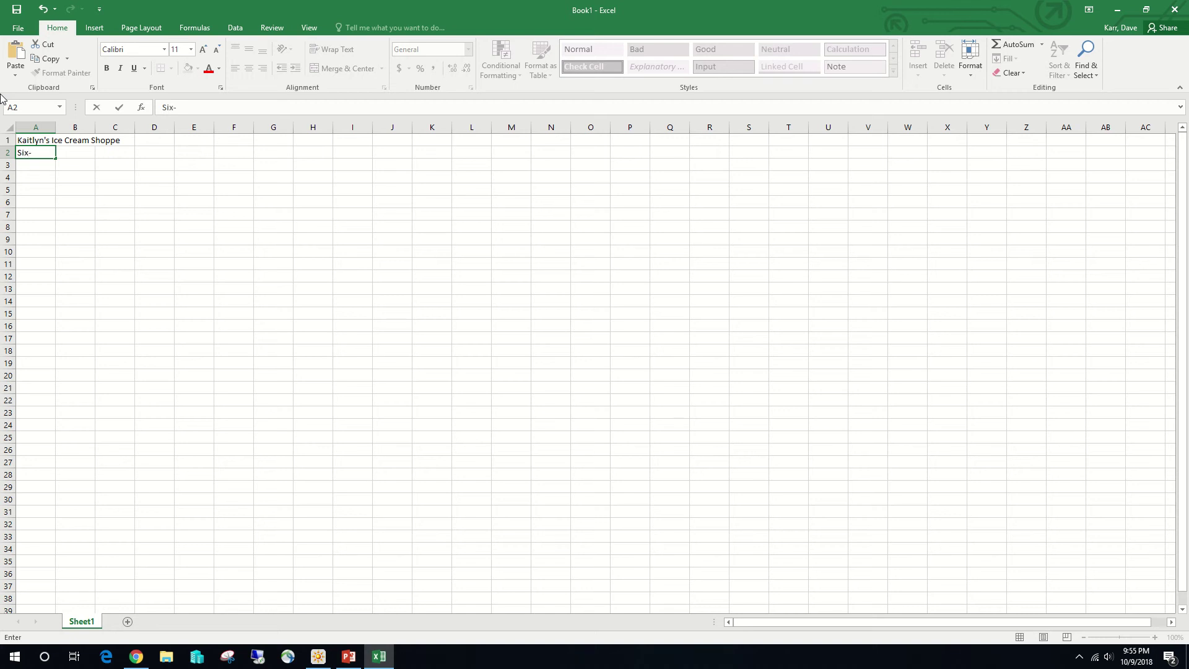
{"action": "type", "text": "-Month Financial Projection"}
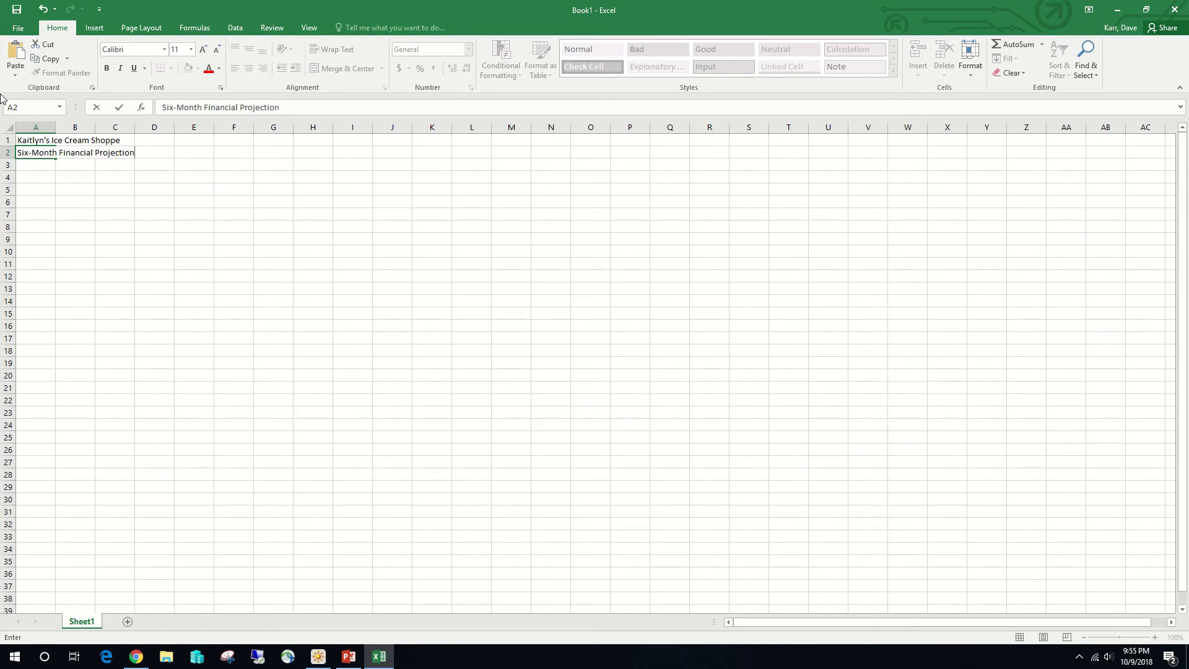
{"action": "key", "text": "Return"}
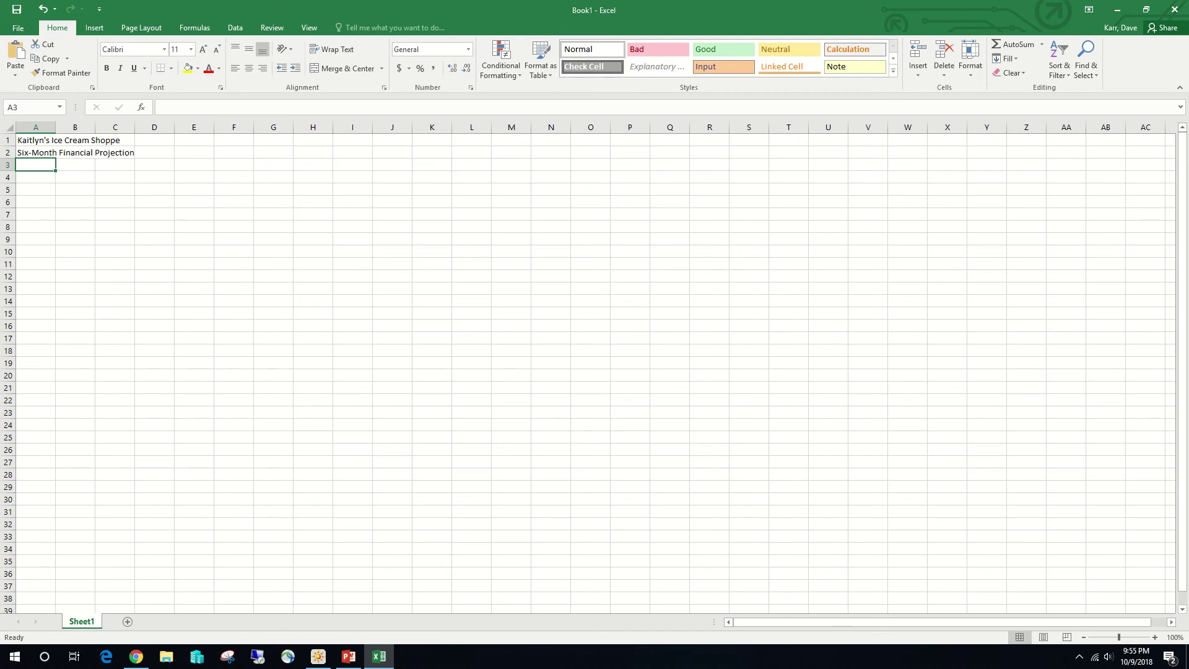
Apply the Savon theme to the workbook.
{"action": "left_click", "coordinate": [149, 28]}
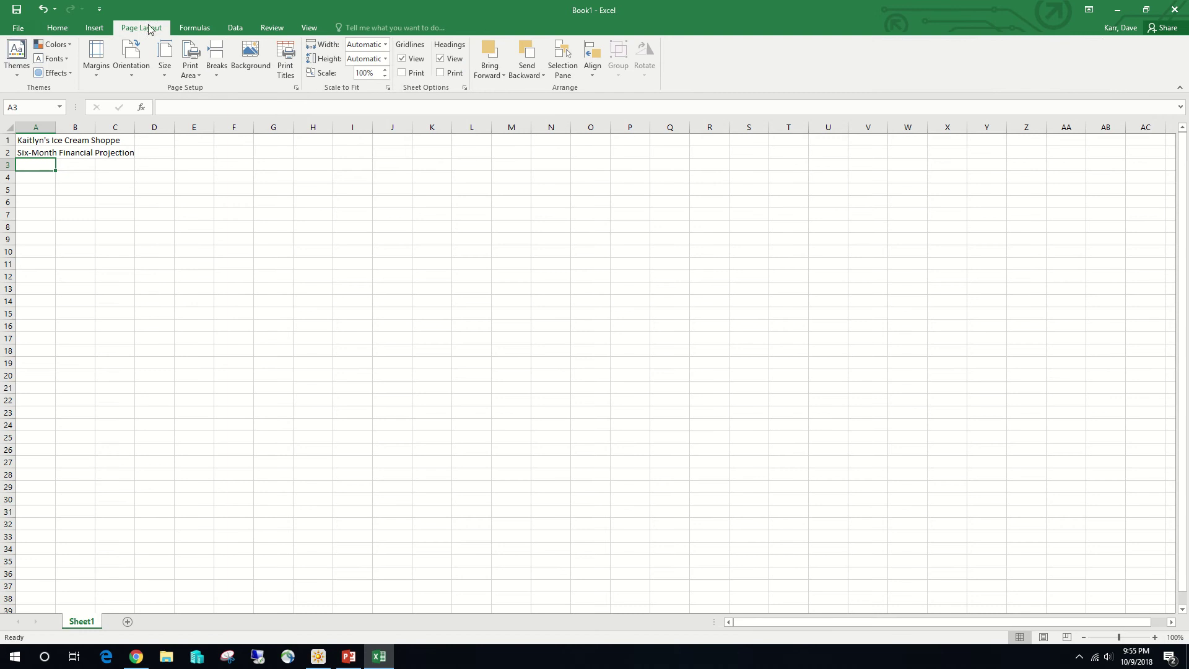
{"action": "left_click", "coordinate": [18, 57]}
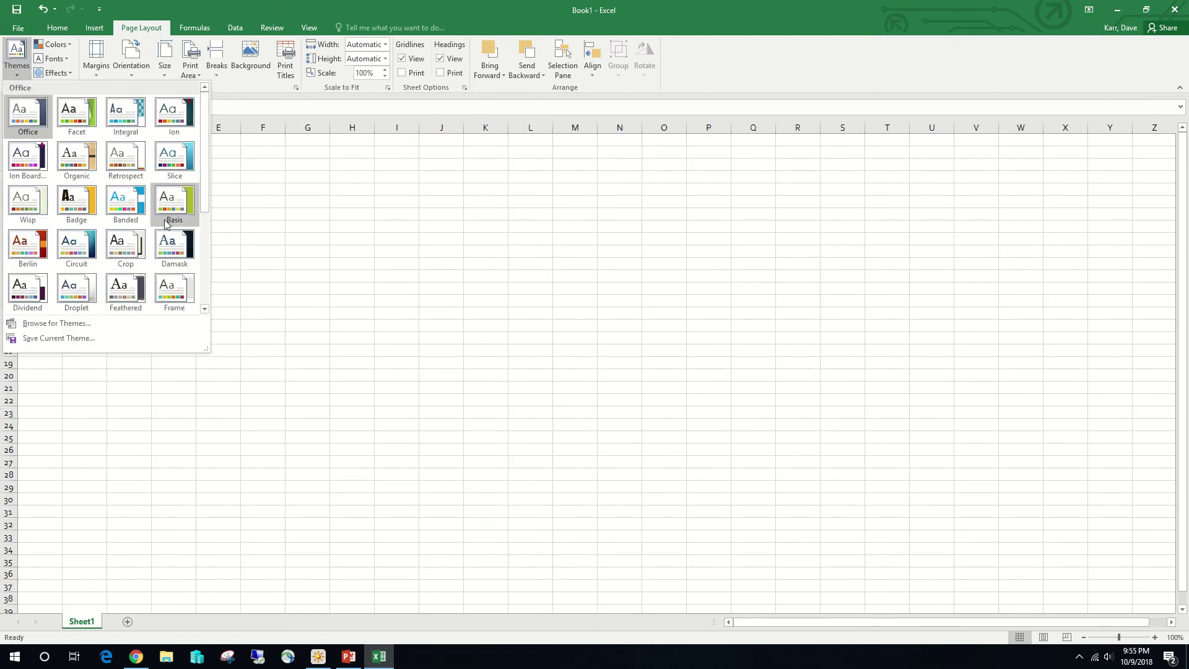
{"action": "scroll", "coordinate": [165, 222], "scroll_direction": "down", "scroll_amount": 3}
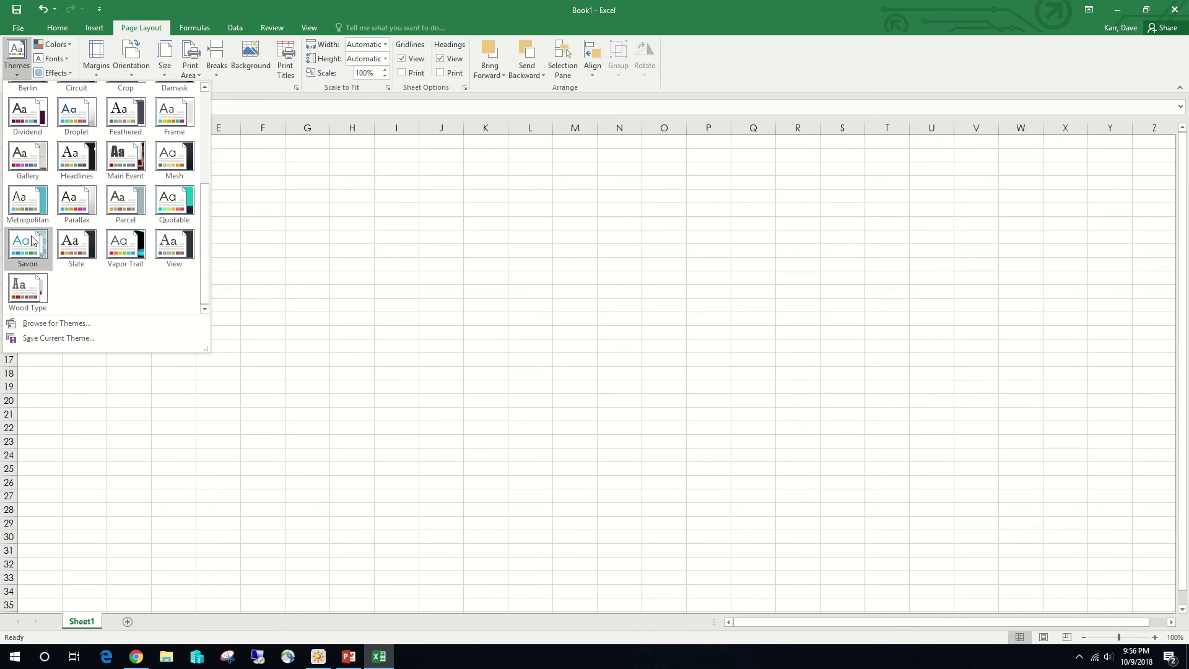
{"action": "left_click", "coordinate": [30, 243]}
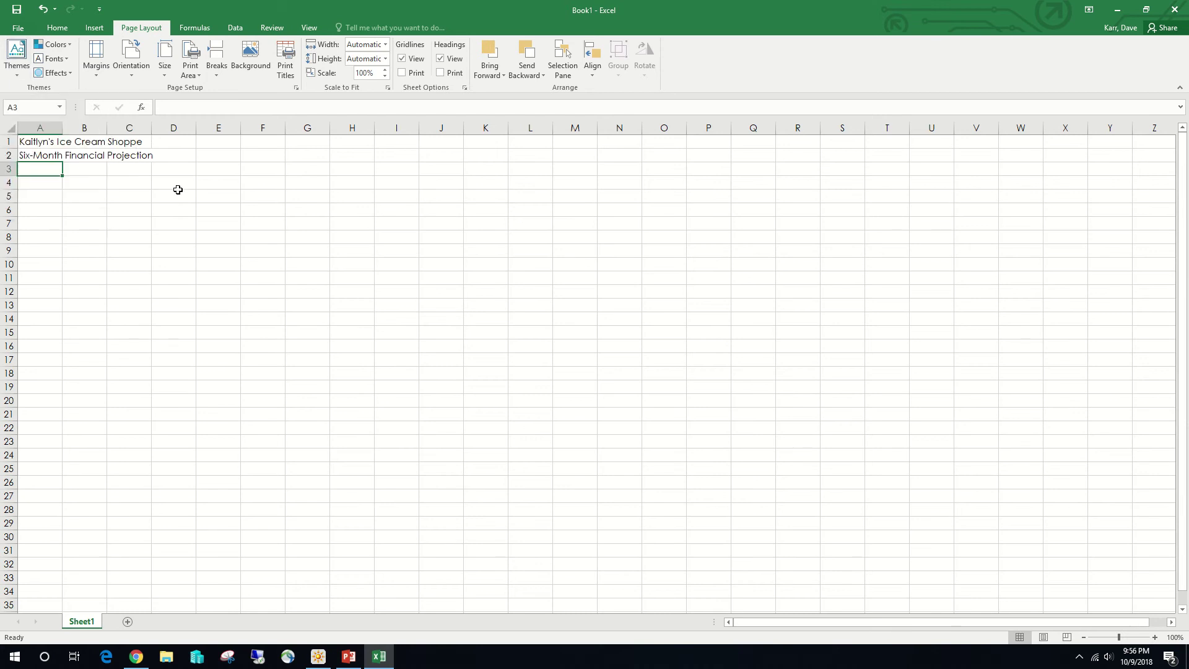
Enter "January" in cell B3 as the first month heading and keep that cell selected.
{"action": "left_click", "coordinate": [92, 173]}
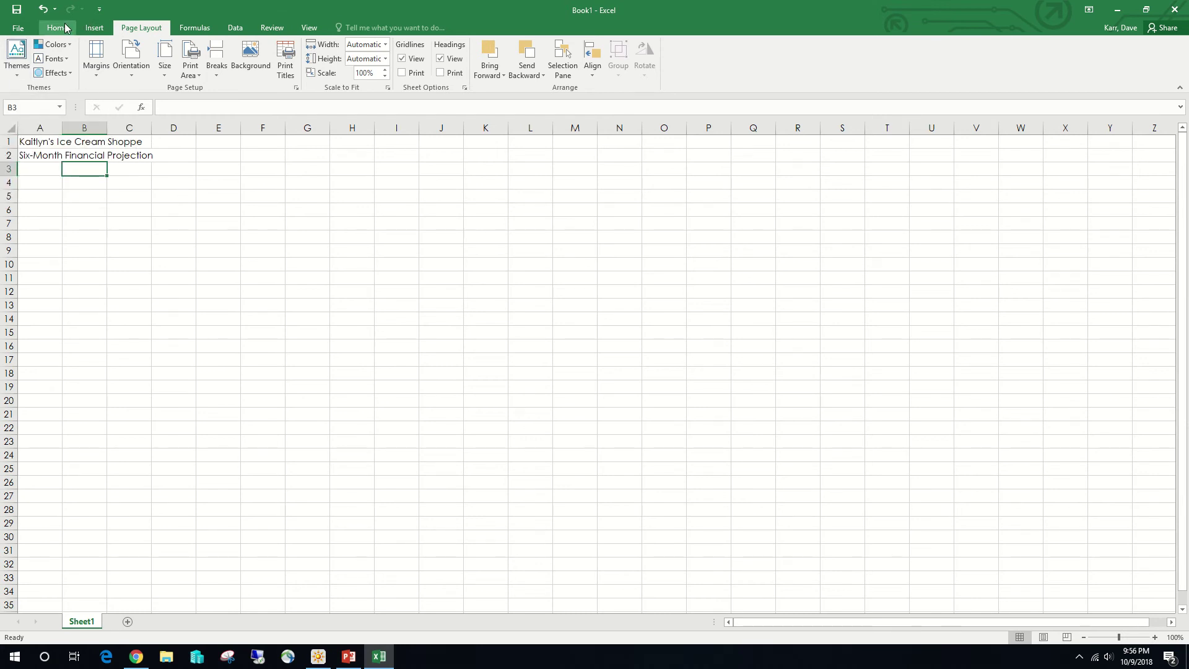
{"action": "left_click", "coordinate": [66, 28]}
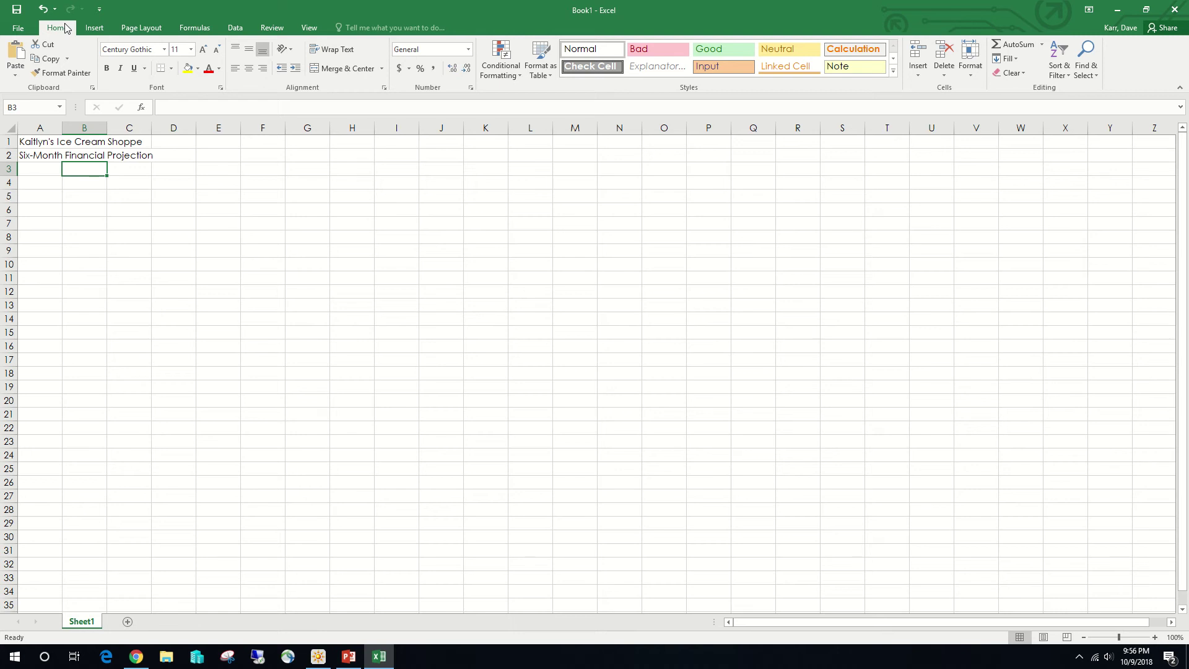
{"action": "type", "text": "January"}
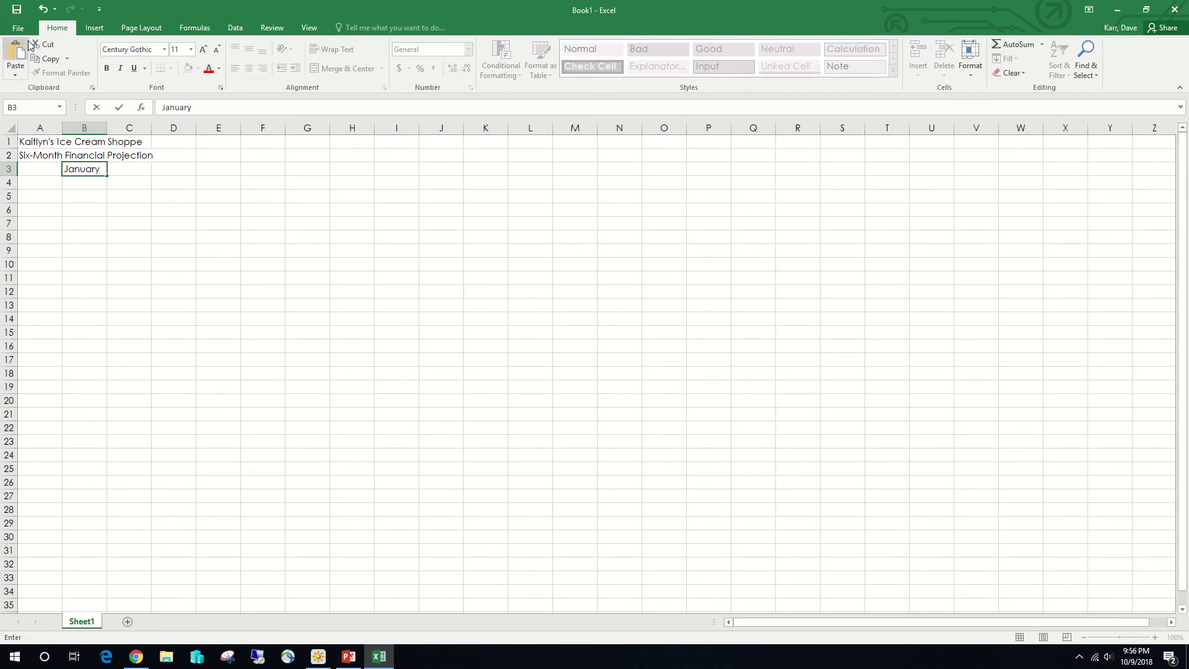
{"action": "left_click", "coordinate": [120, 108]}
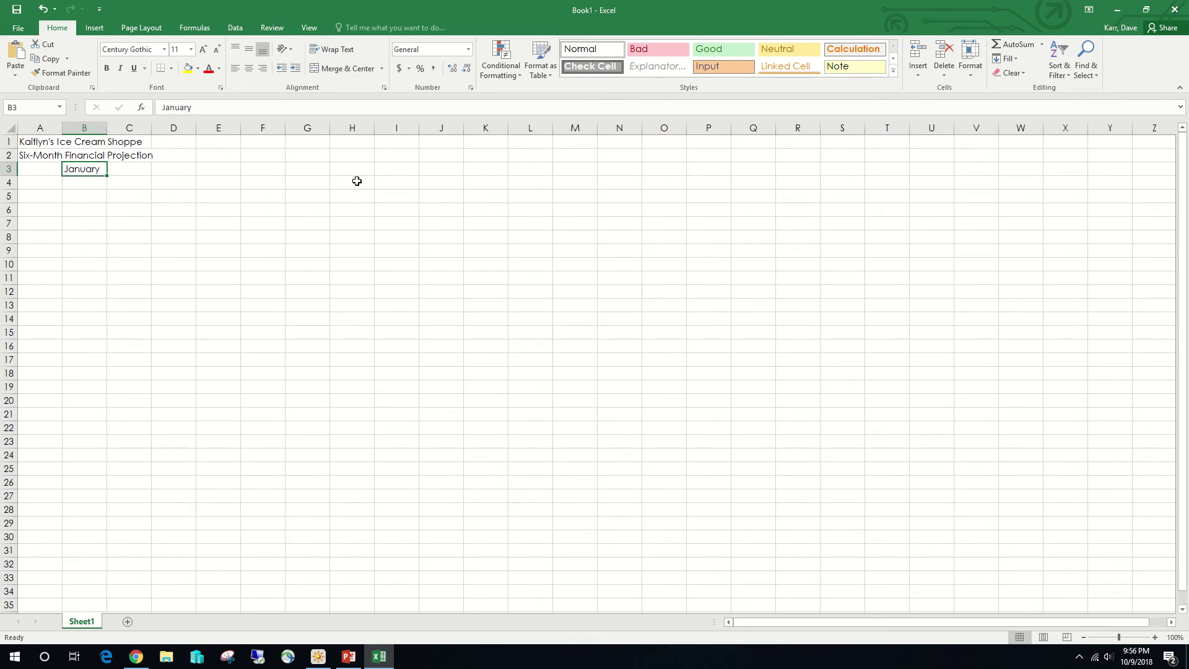
Rotate the text of the January heading in B3 so it slants steeply upward.
{"action": "left_click", "coordinate": [385, 88]}
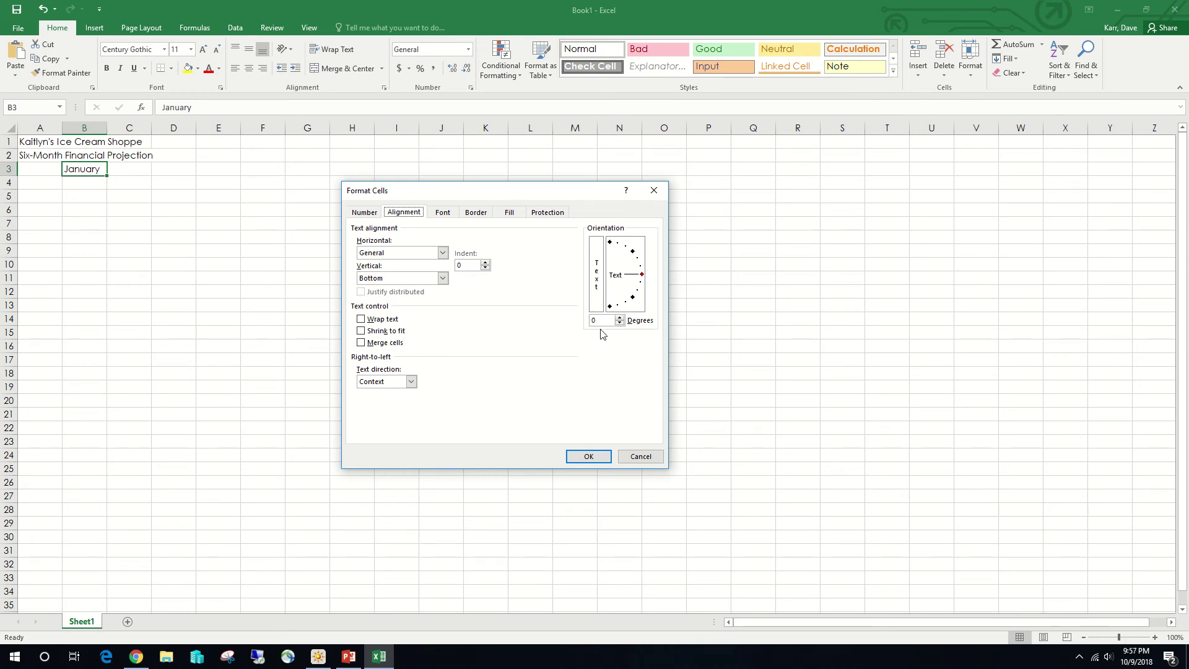
{"action": "left_click_drag", "start_coordinate": [642, 275], "coordinate": [626, 247]}
{"action": "left_click", "coordinate": [584, 458]}
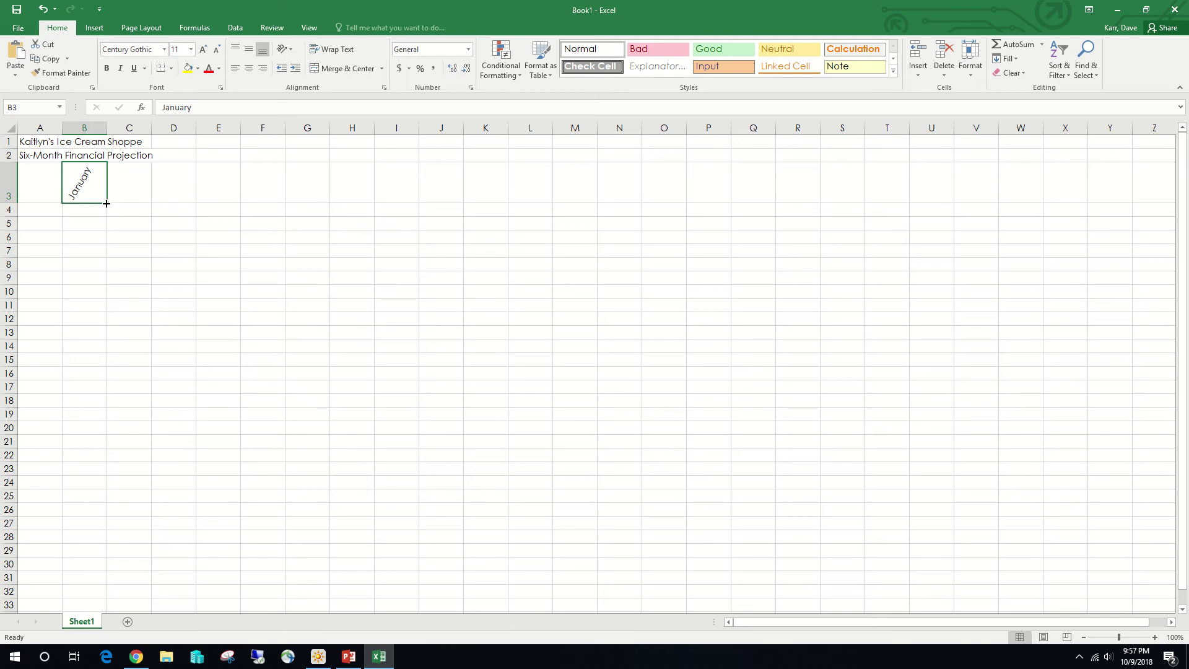
Fill the month series from January in B3 across to June in G3, keeping the Fill Series option.
{"action": "left_click_drag", "start_coordinate": [106, 203], "coordinate": [314, 203]}
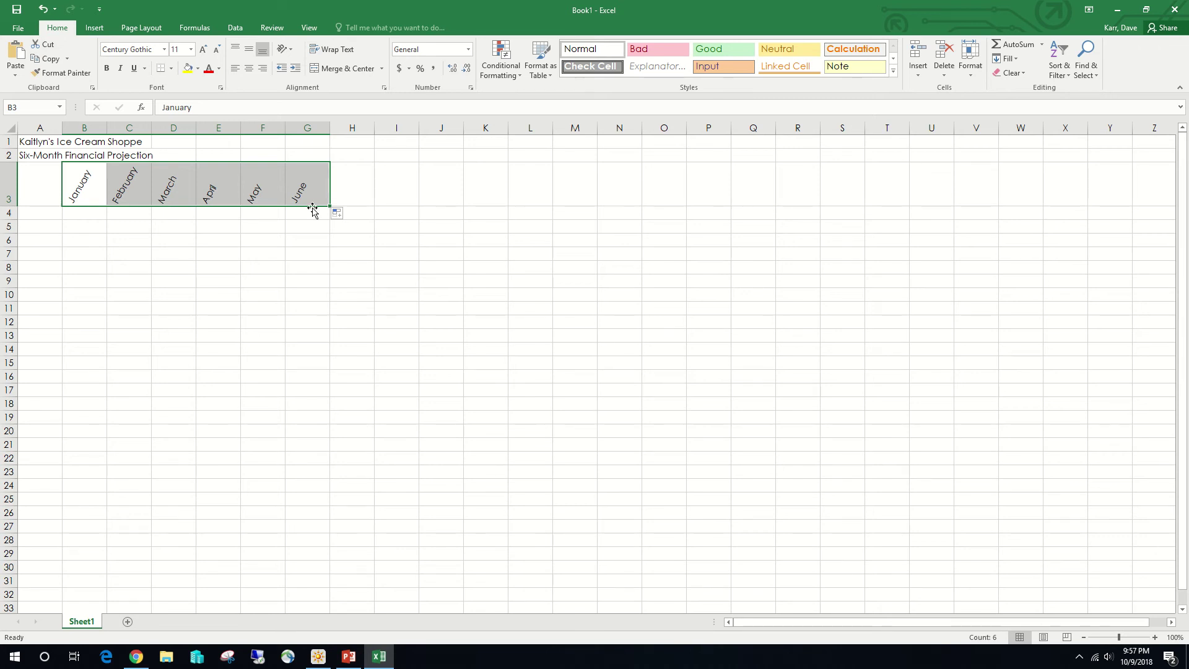
{"action": "left_click", "coordinate": [347, 216]}
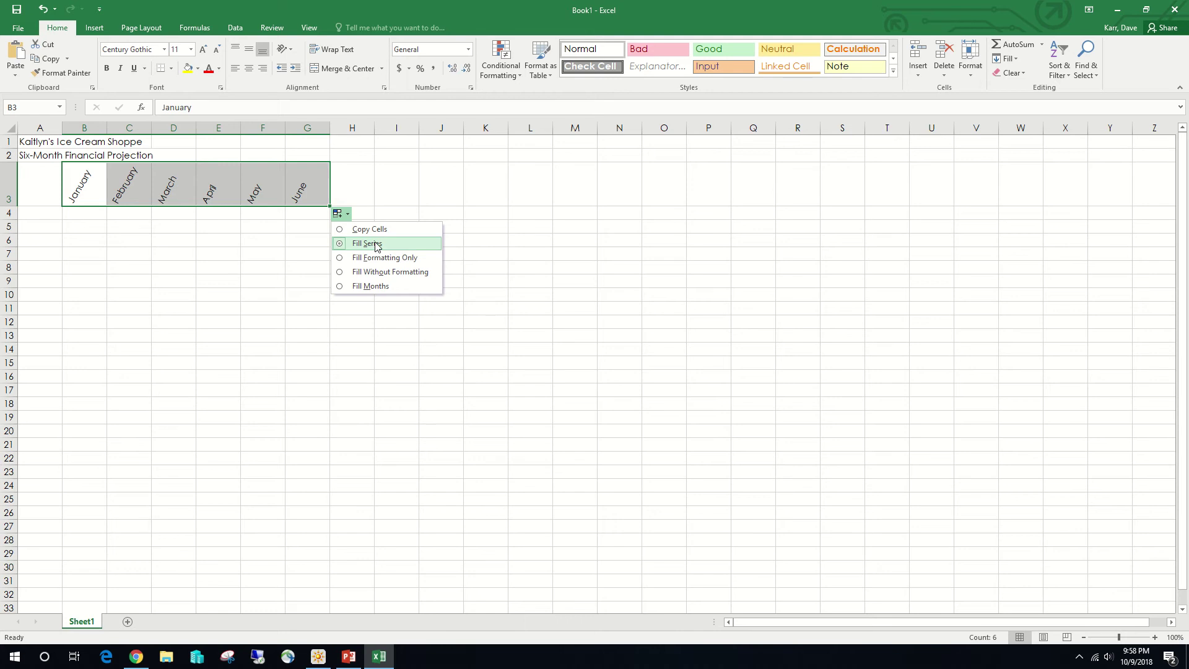
{"action": "left_click", "coordinate": [349, 215]}
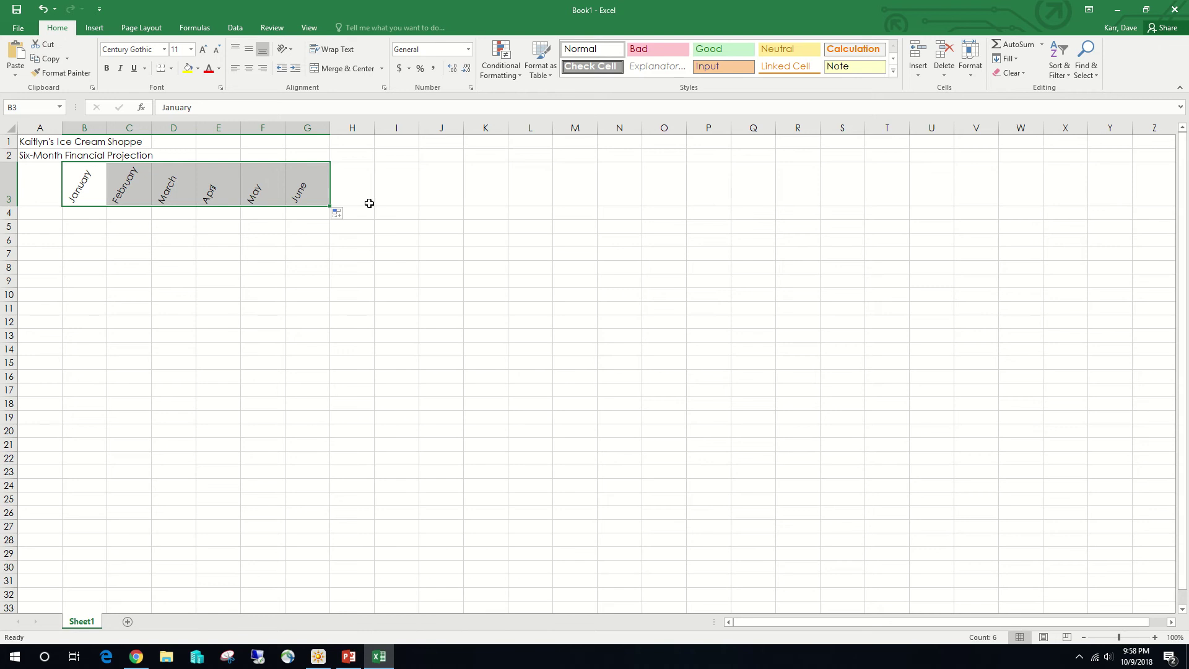
Enter the headings "Total" in H3 and "Chart" in I3 after the month names.
{"action": "left_click", "coordinate": [357, 190]}
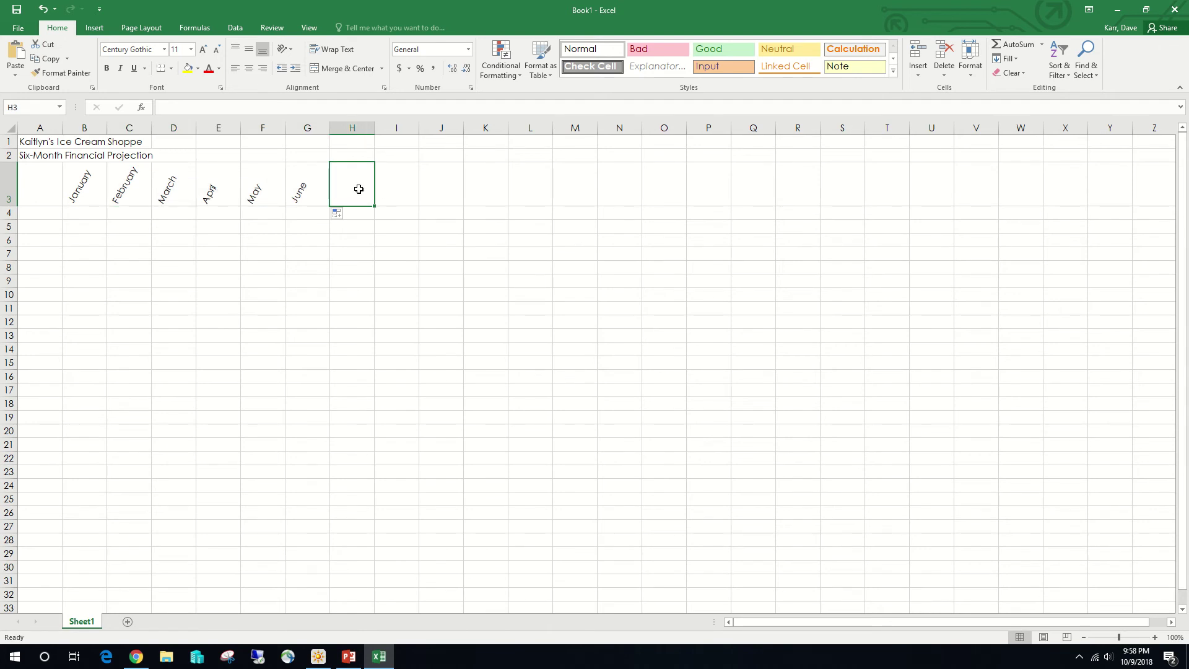
{"action": "type", "text": "Total"}
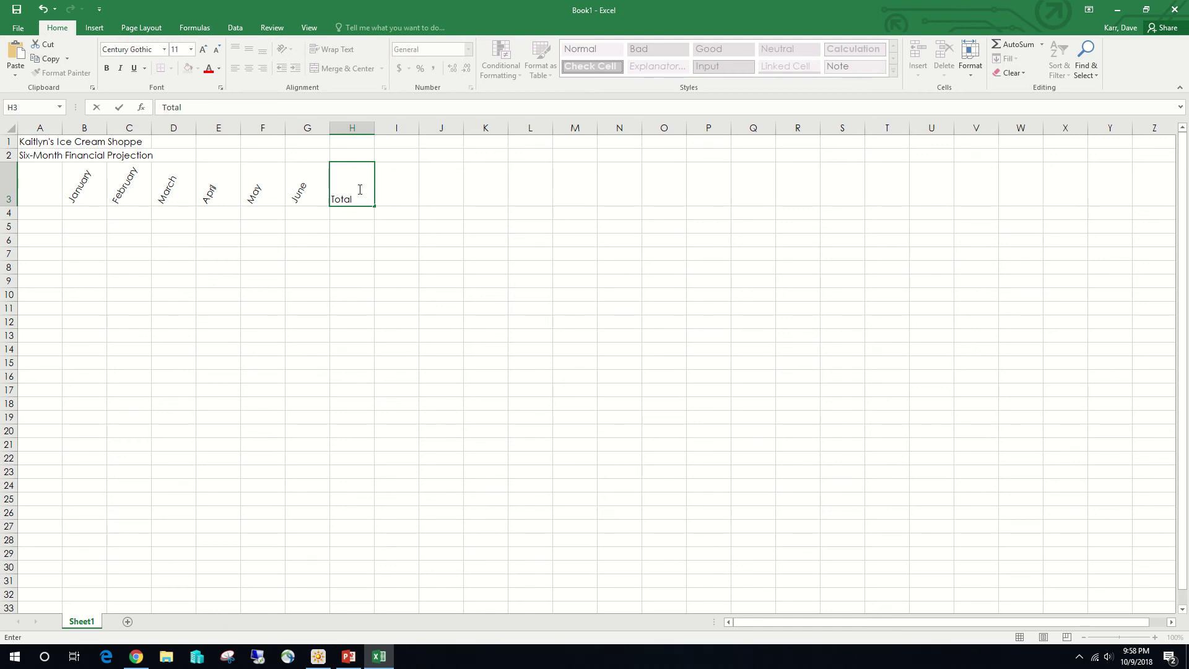
{"action": "key", "text": "Tab"}
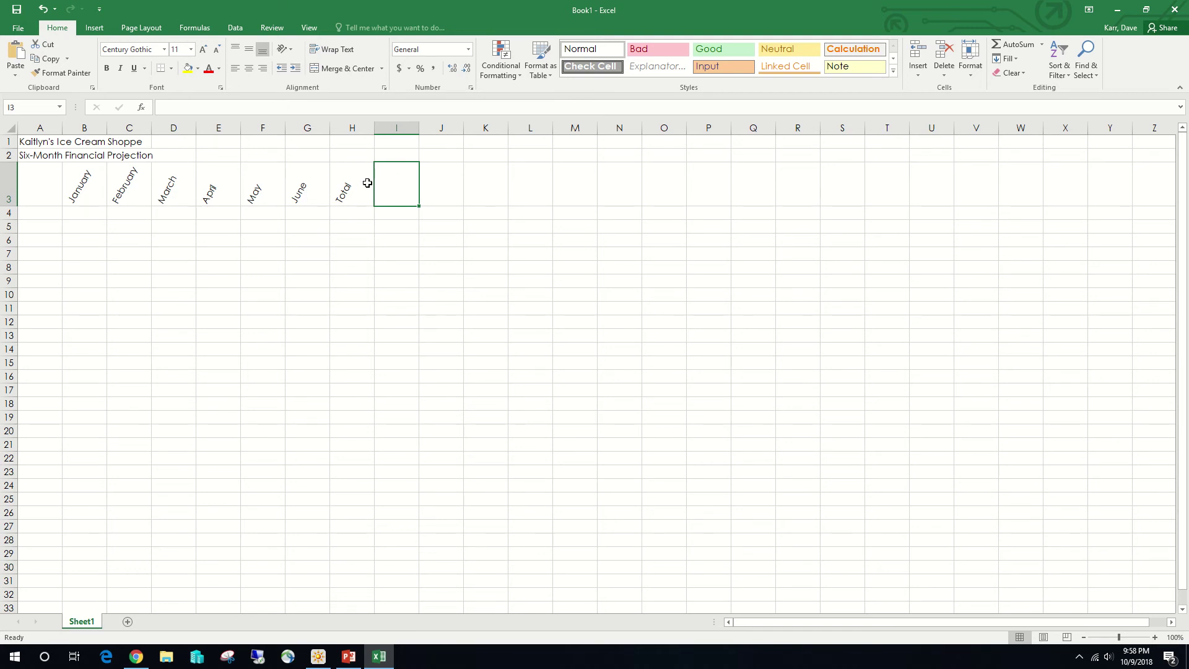
{"action": "type", "text": "Ch"}
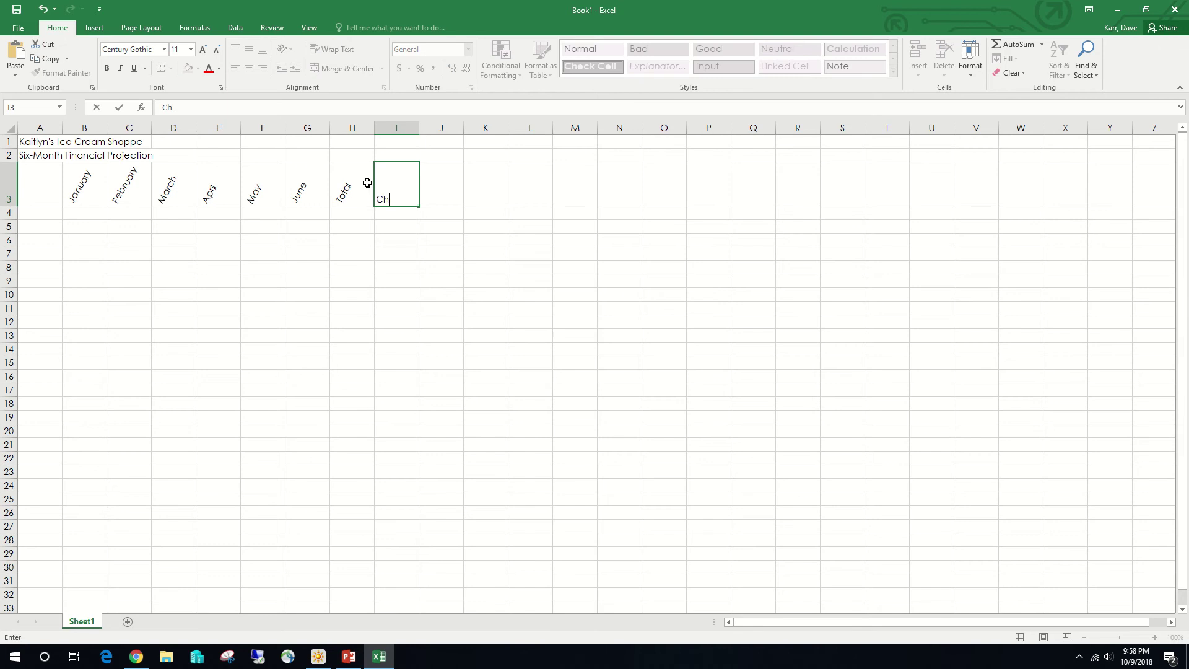
{"action": "type", "text": "art"}
{"action": "key", "text": "Tab"}
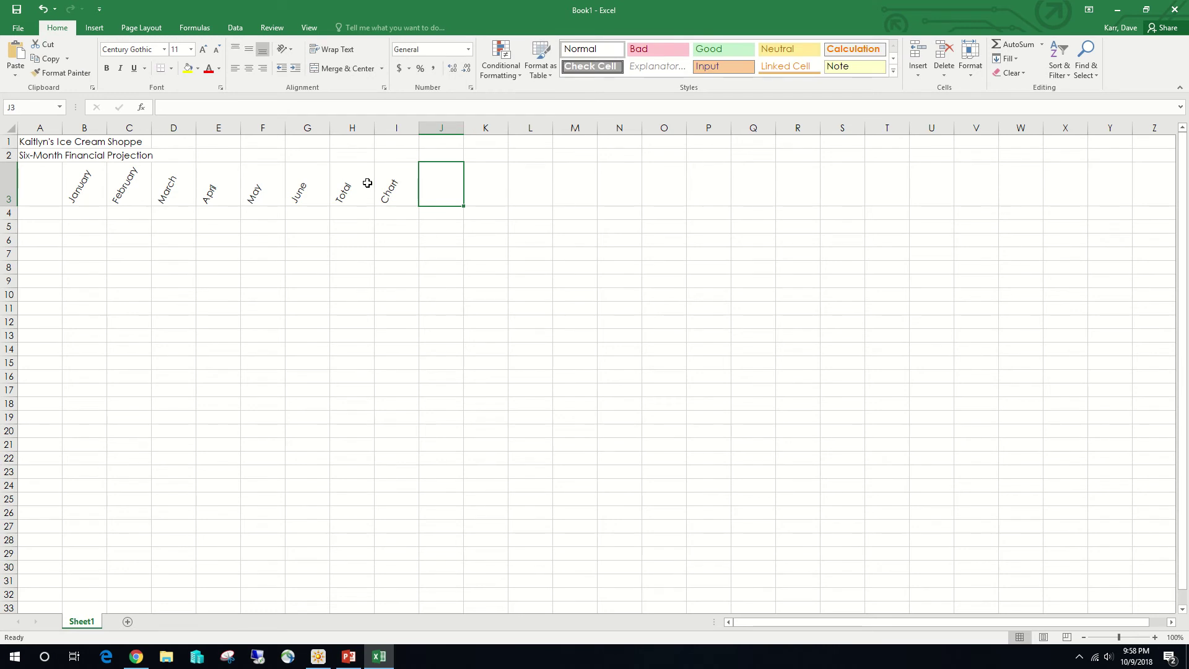
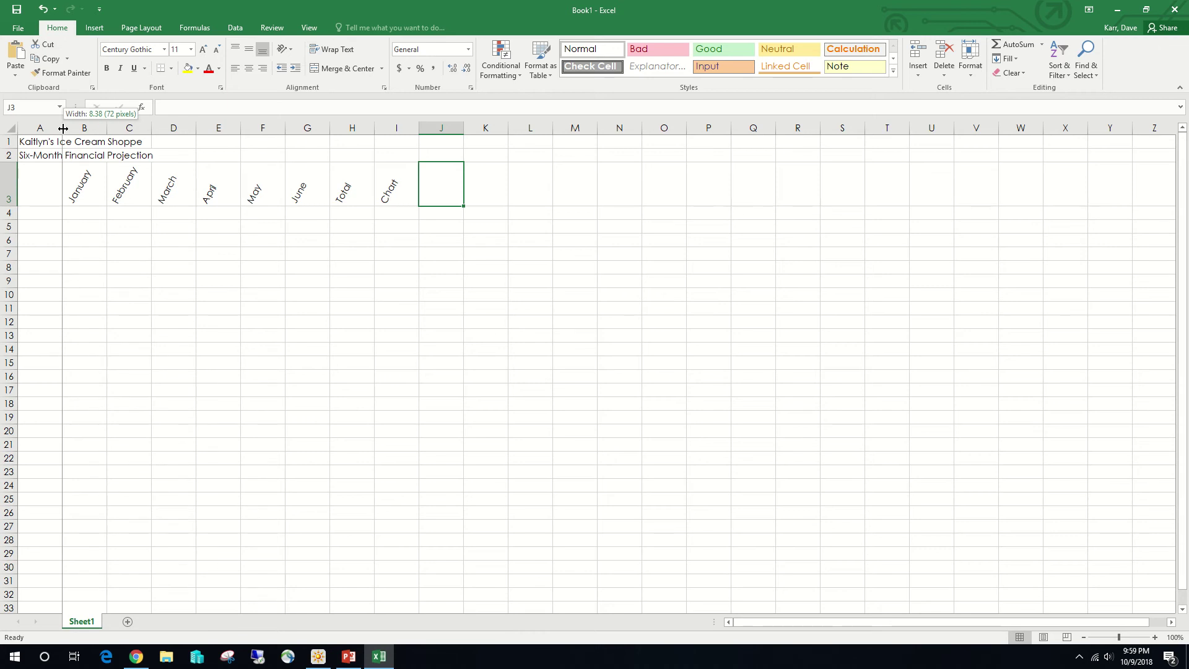
Widen column A well beyond its titles, columns B through G to 14.30, and column H slightly wider than the month columns.
{"action": "left_click_drag", "start_coordinate": [63, 129], "coordinate": [210, 127]}
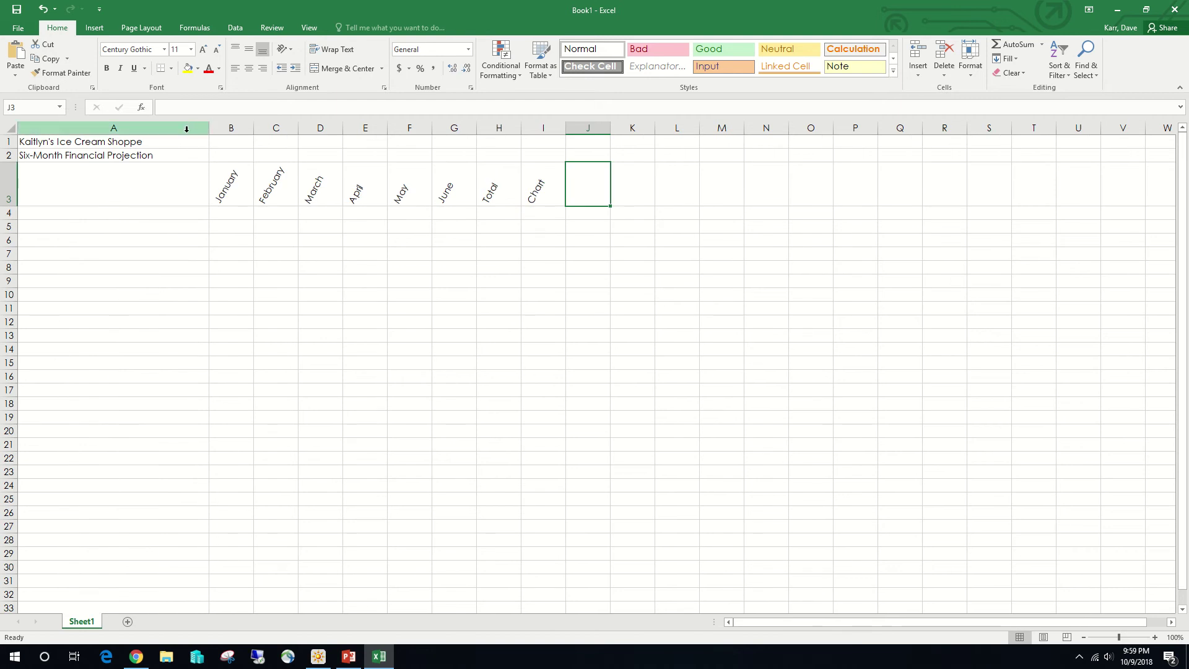
{"action": "left_click", "coordinate": [234, 127]}
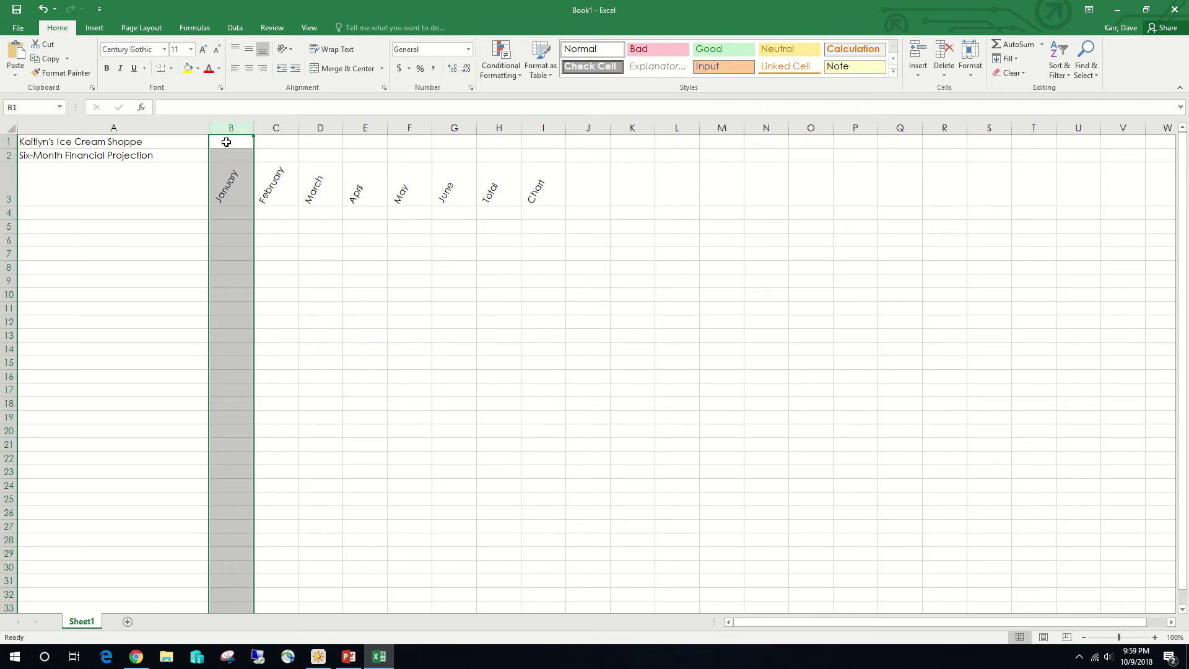
{"action": "left_click", "coordinate": [230, 129]}
{"action": "left_click_drag", "start_coordinate": [230, 128], "coordinate": [437, 130]}
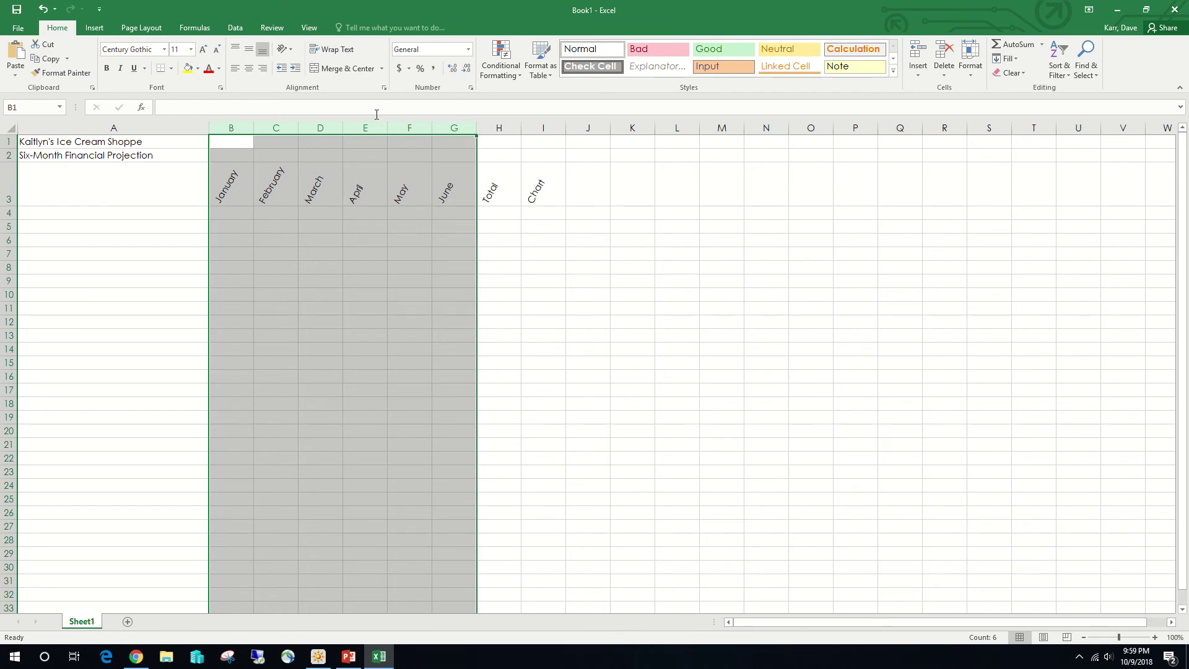
{"action": "left_click_drag", "start_coordinate": [256, 129], "coordinate": [285, 126]}
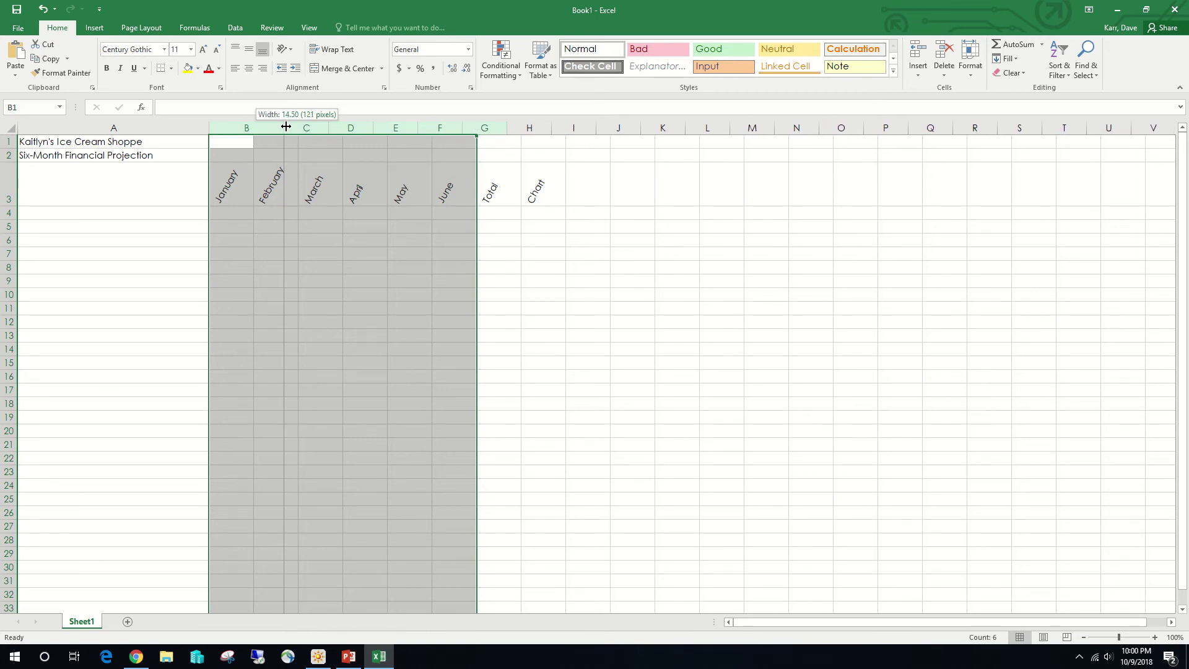
{"action": "left_click_drag", "start_coordinate": [285, 126], "coordinate": [285, 127]}
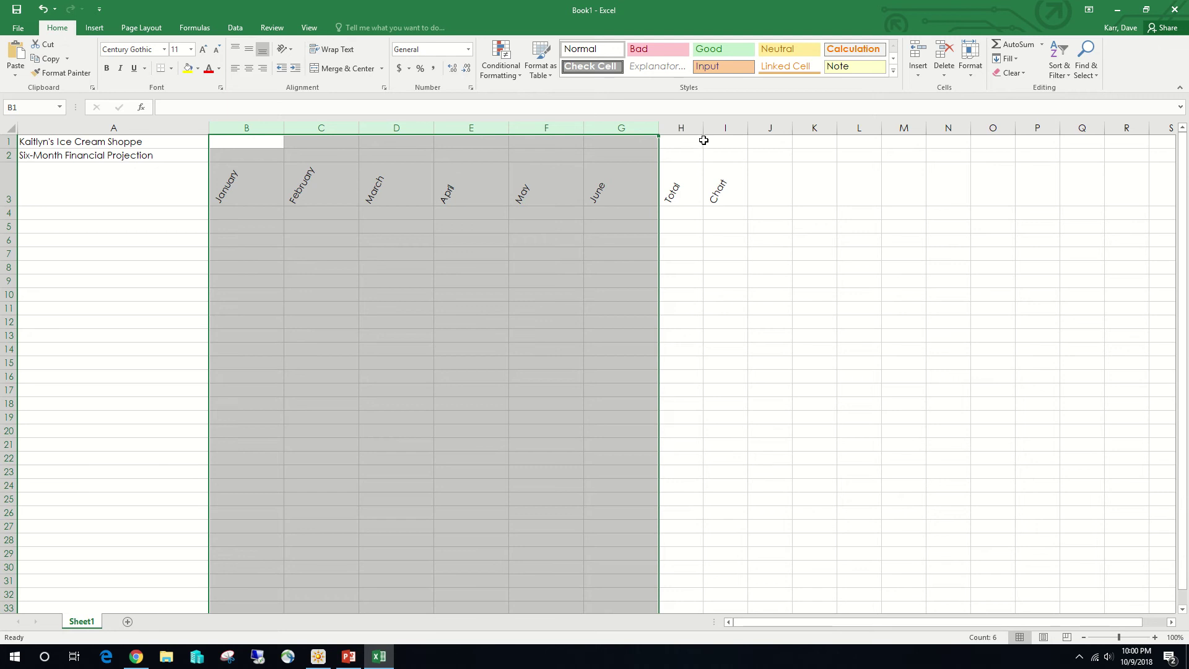
{"action": "left_click_drag", "start_coordinate": [704, 132], "coordinate": [751, 127]}
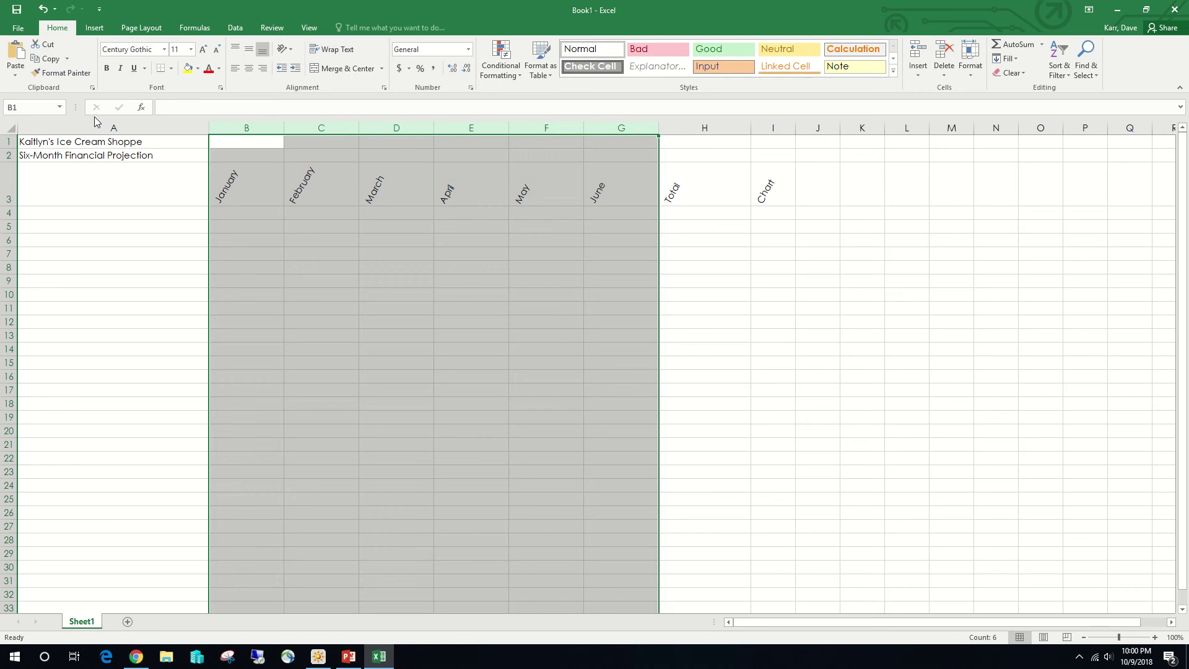
Enter the row label "Revenue" in cell A4.
{"action": "left_click", "coordinate": [74, 212]}
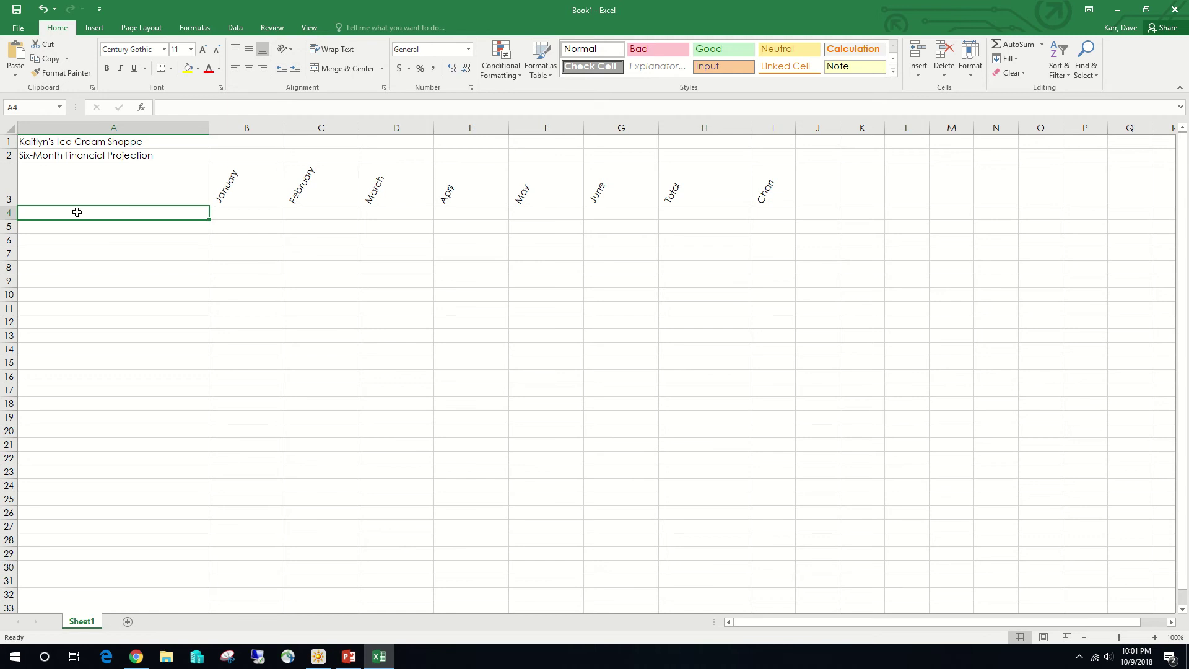
{"action": "type", "text": "Rev"}
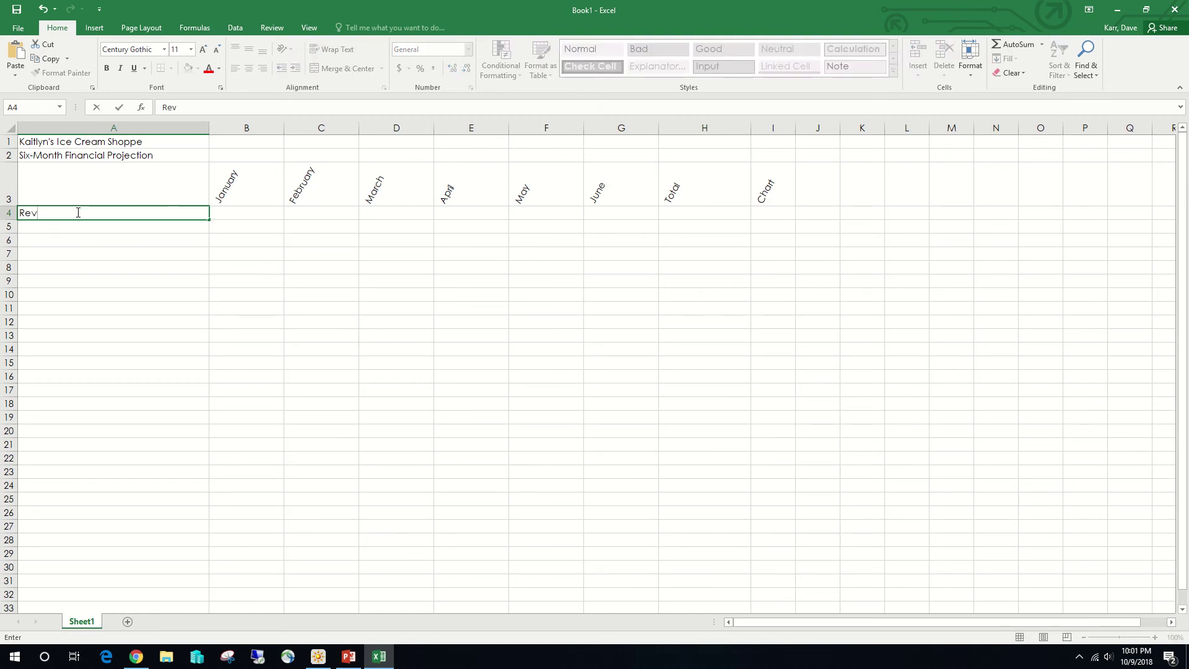
{"action": "type", "text": "enue"}
{"action": "key", "text": "Return"}
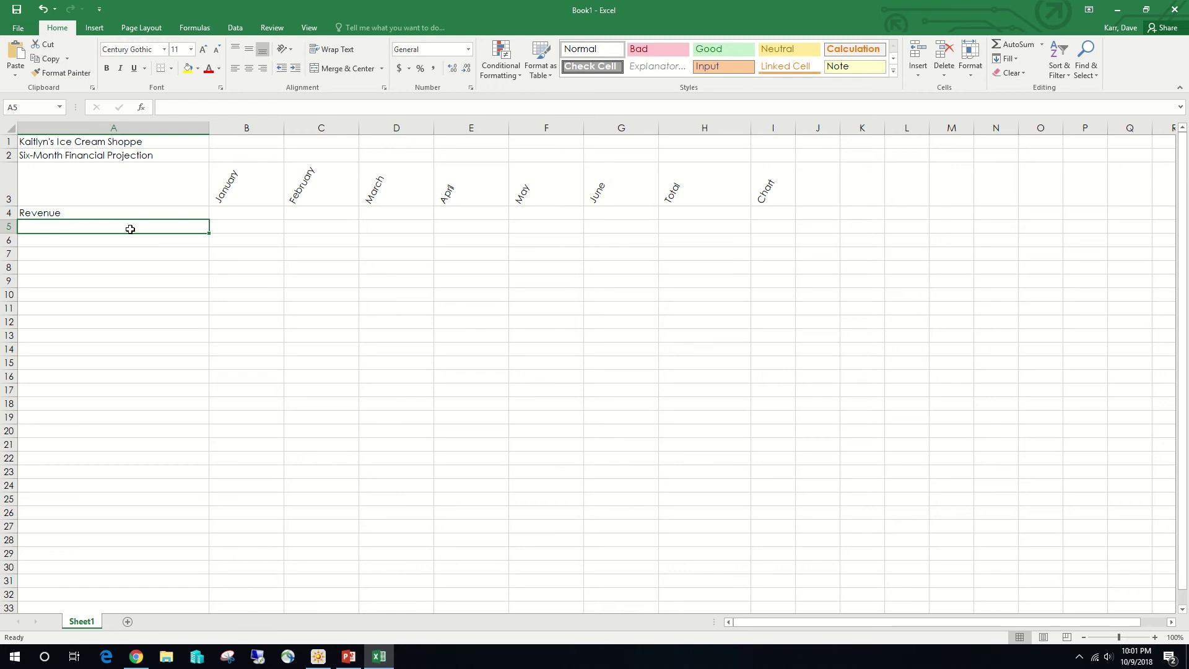
Enter the row labels "Cost of Goods Sold" in A5 and "Gross Margin" in A6.
{"action": "type", "text": "Cost of "}
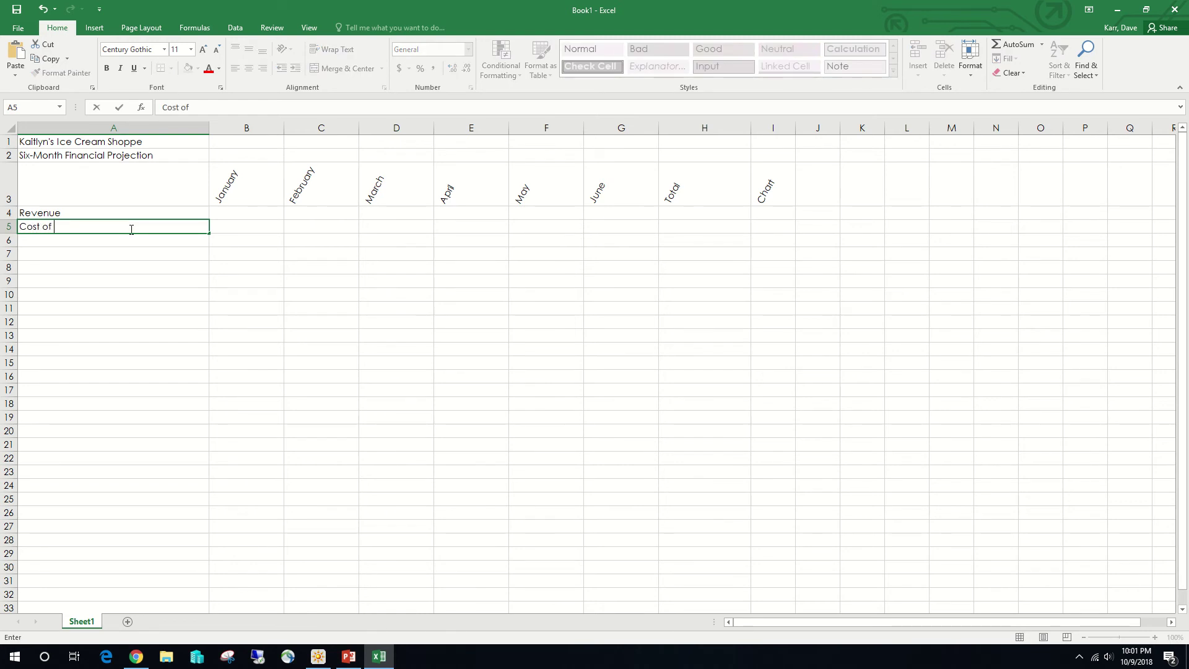
{"action": "type", "text": "Goods Sold"}
{"action": "key", "text": "Return"}
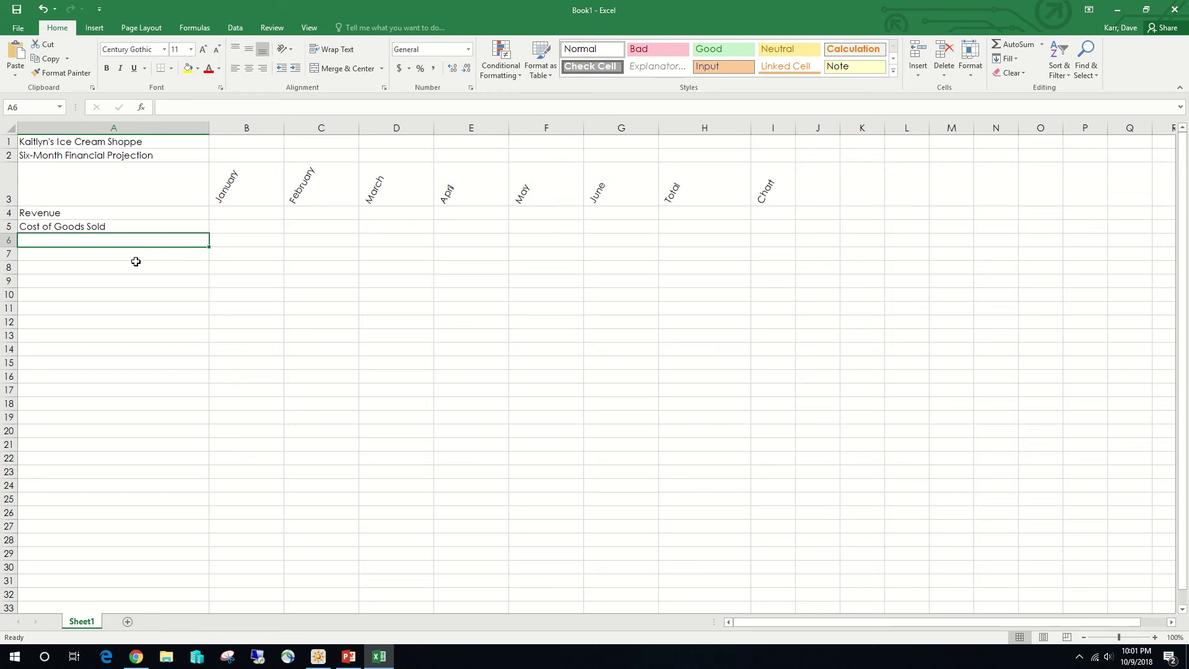
{"action": "type", "text": "Gro"}
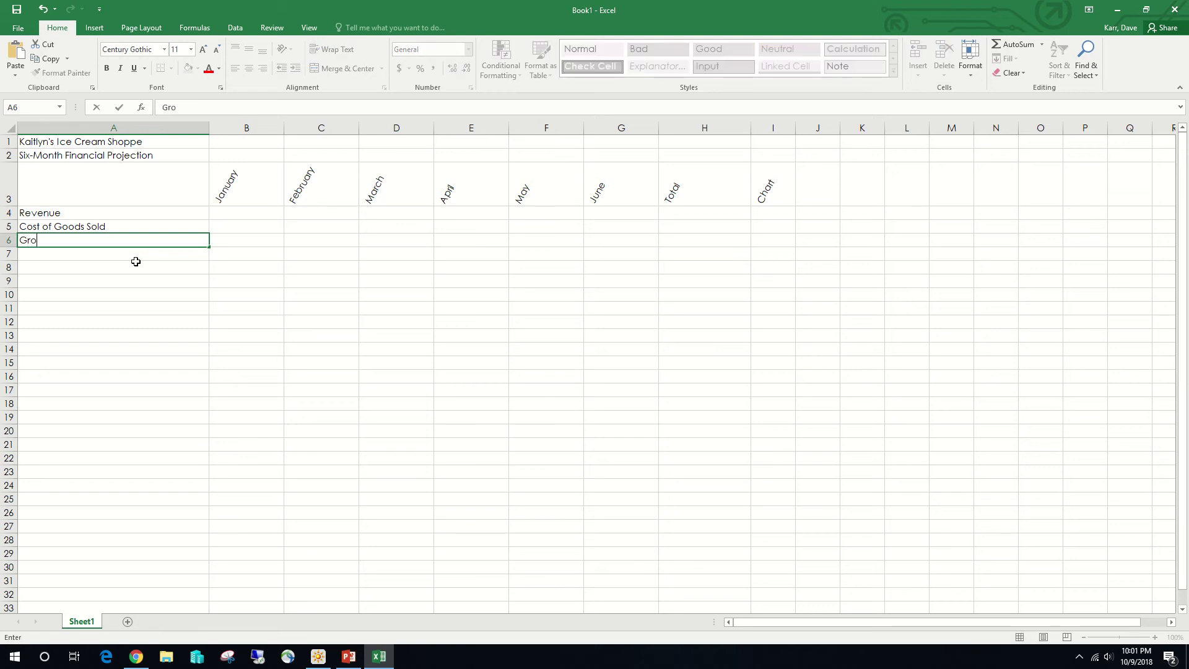
{"action": "type", "text": "ss Margin"}
Leave row 7 blank and enter the section label "Expenses" in A8 with "Bonus" below it in A9.
{"action": "left_click", "coordinate": [136, 265]}
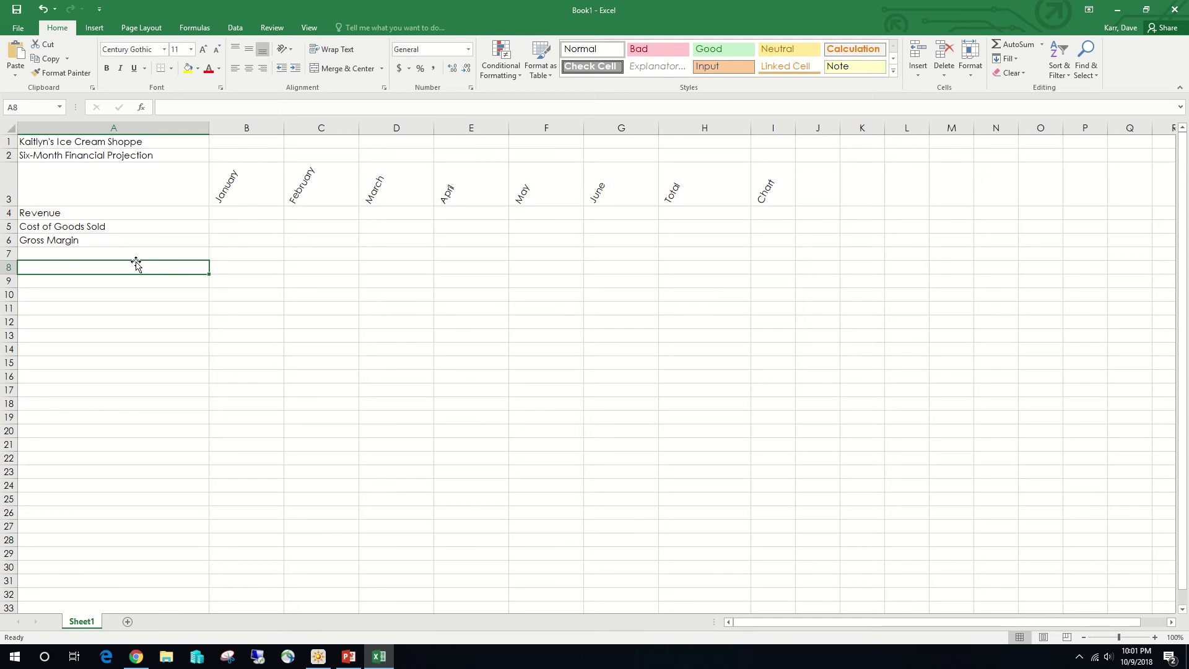
{"action": "type", "text": "Expenses"}
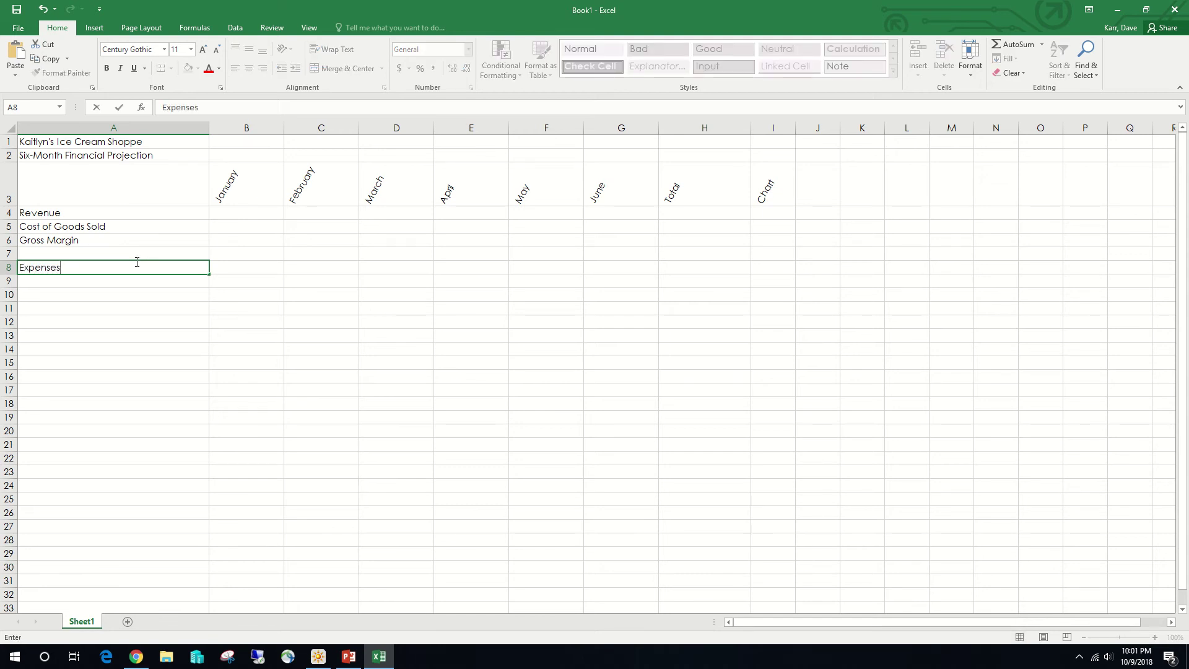
{"action": "key", "text": "Return"}
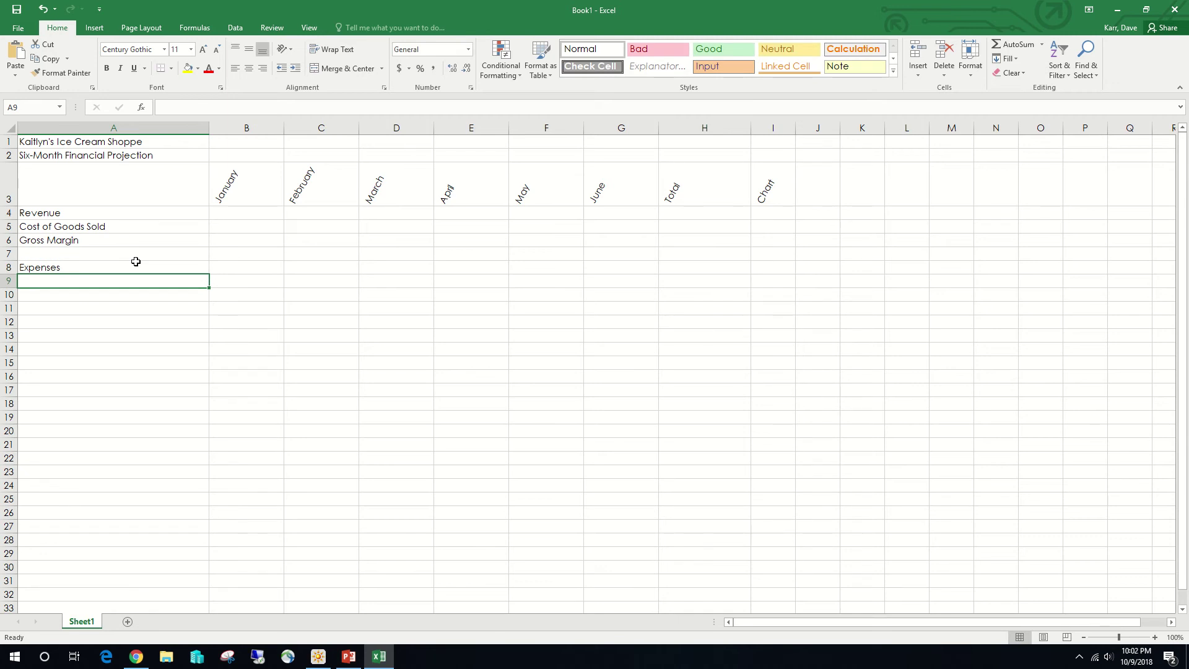
{"action": "type", "text": "Bo"}
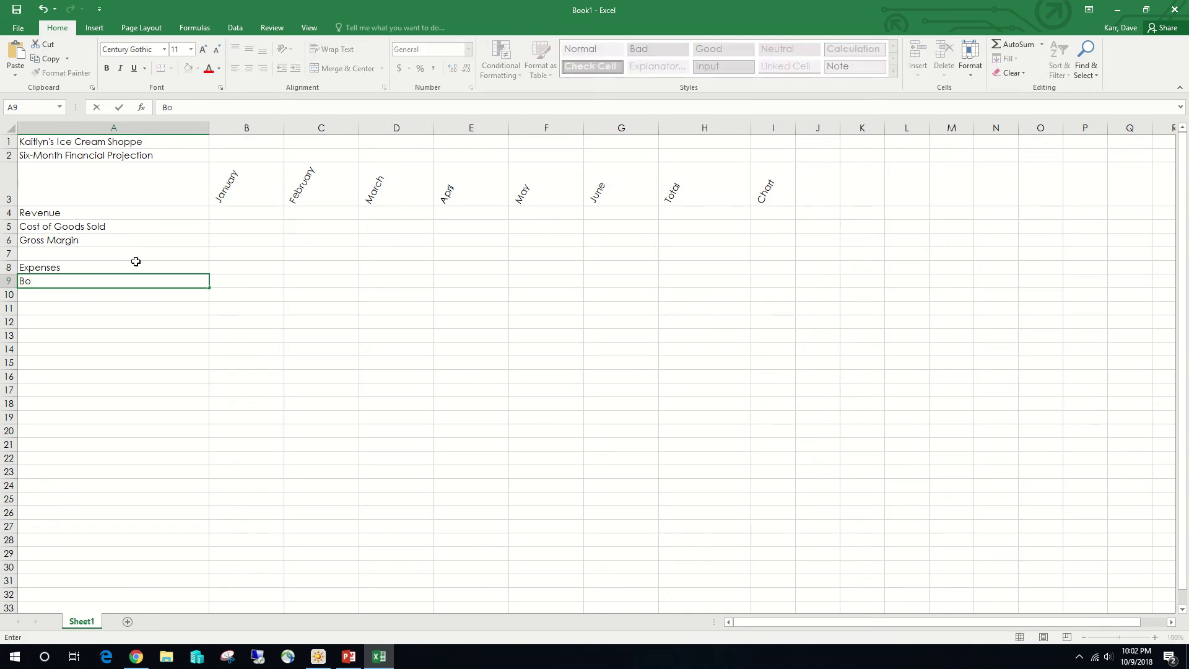
{"action": "type", "text": "nus"}
{"action": "key", "text": "Return"}
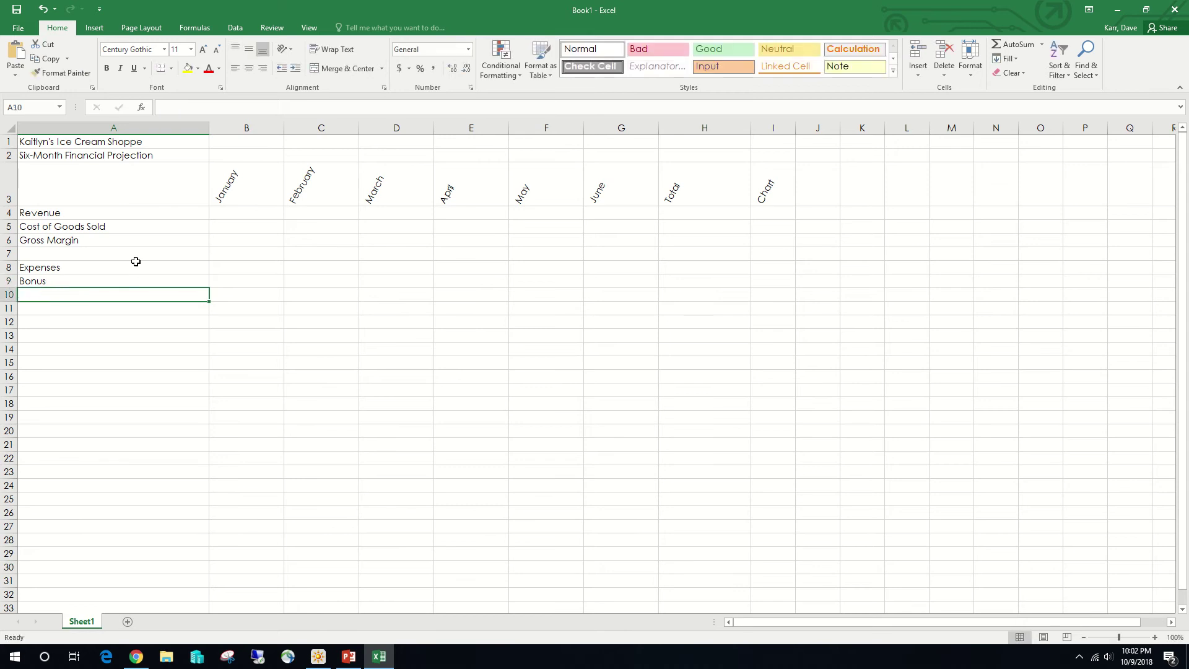
Enter the expense labels "Commission" in A10 and "Site Rental" in A11.
{"action": "type", "text": "Commission"}
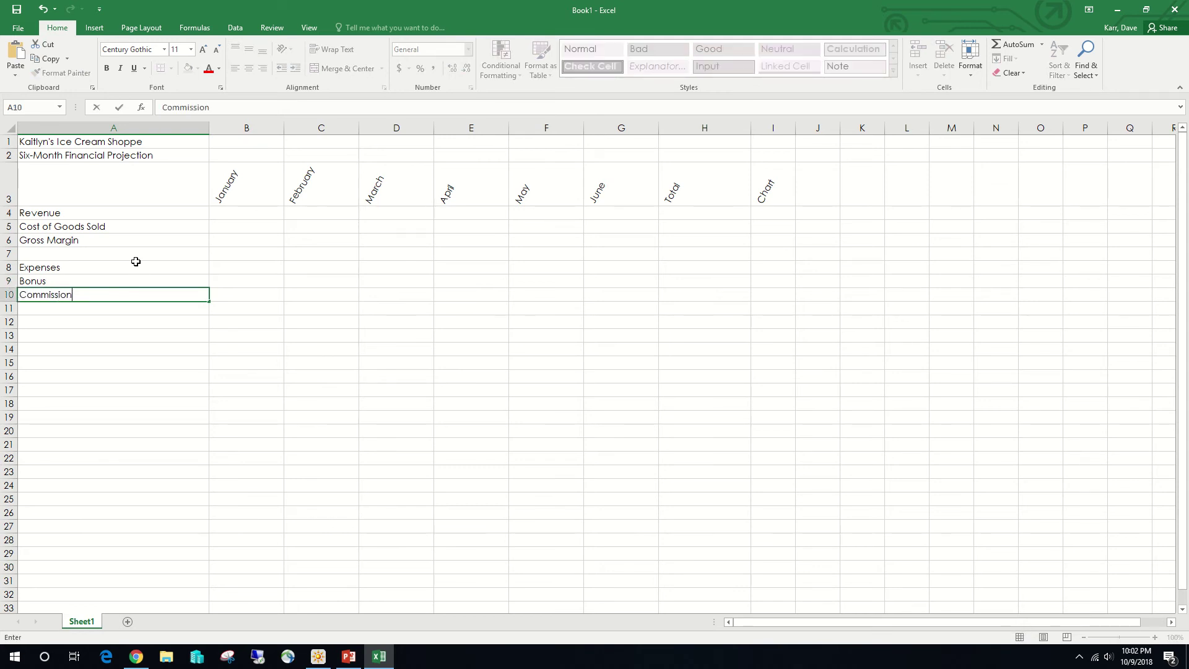
{"action": "key", "text": "Return"}
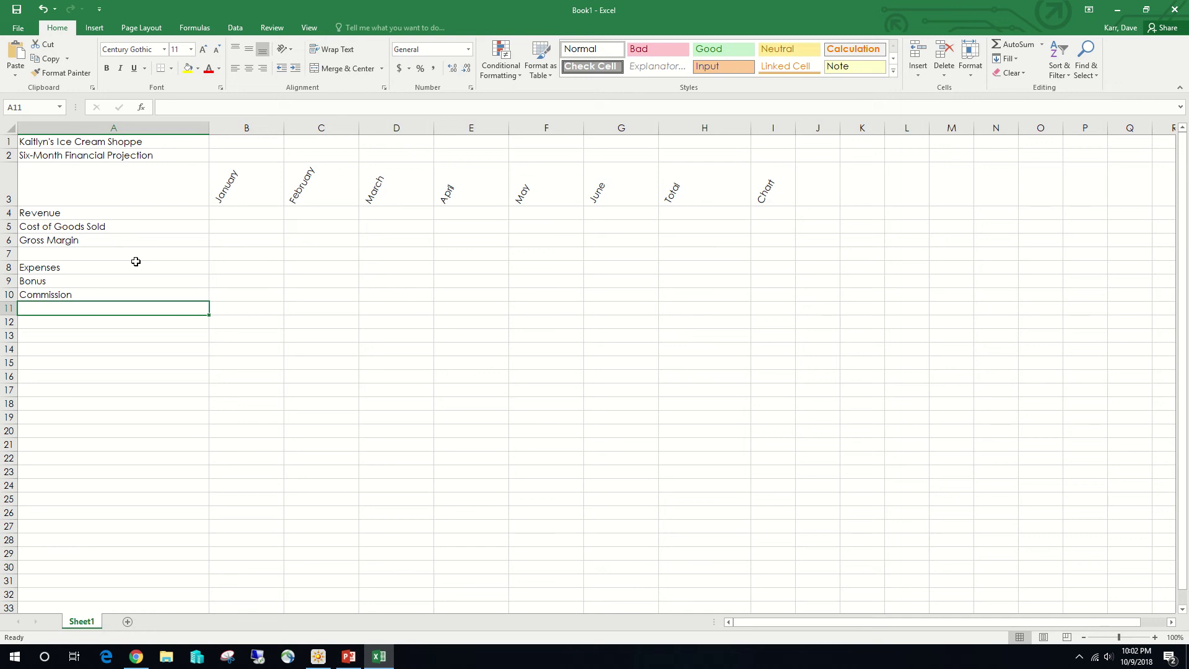
{"action": "type", "text": "Site"}
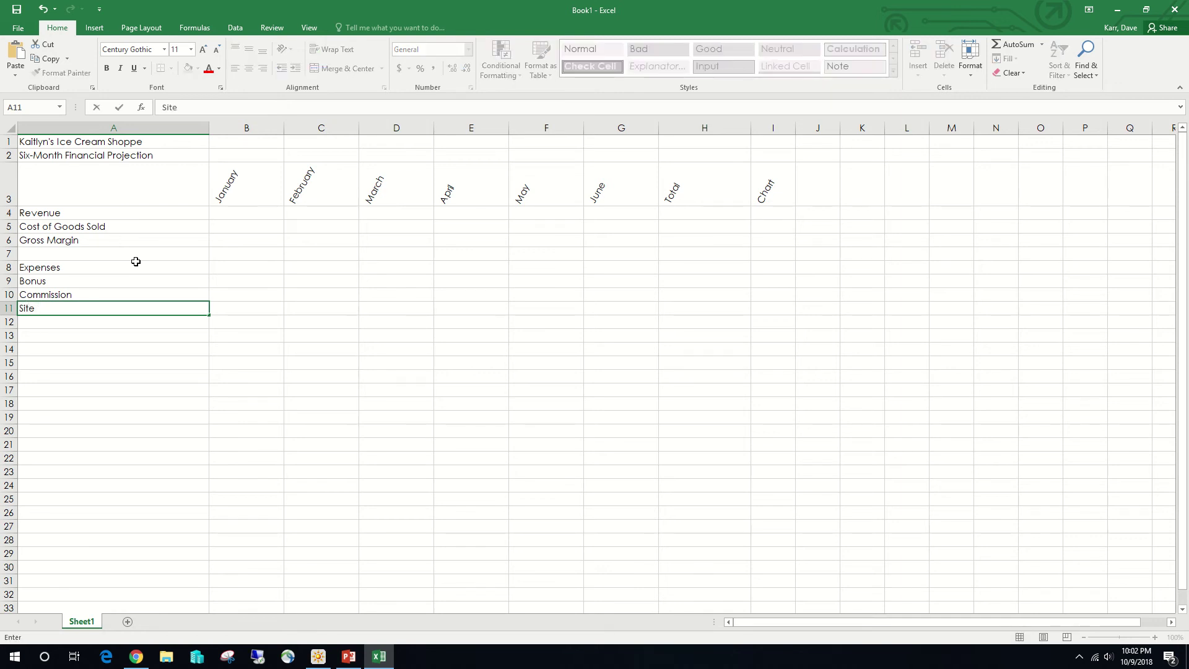
{"action": "type", "text": " Rental"}
{"action": "key", "text": "Return"}
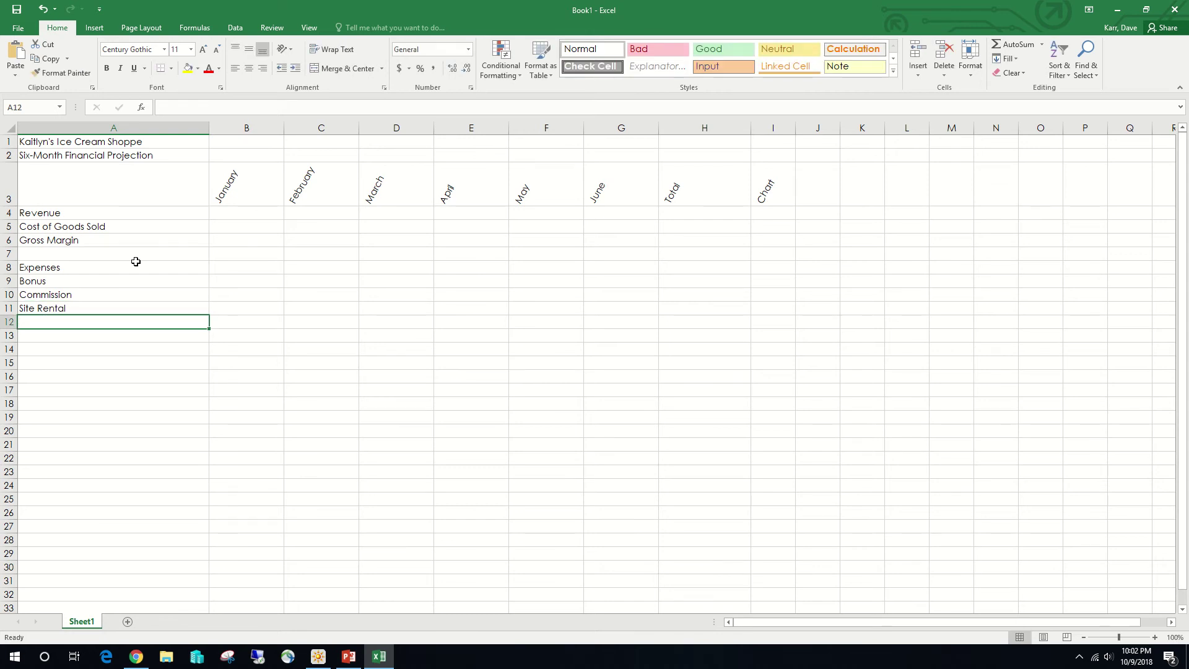
Enter the expense labels "Marketing" in A12 and "Equiptment" in A13.
{"action": "type", "text": "Marketing"}
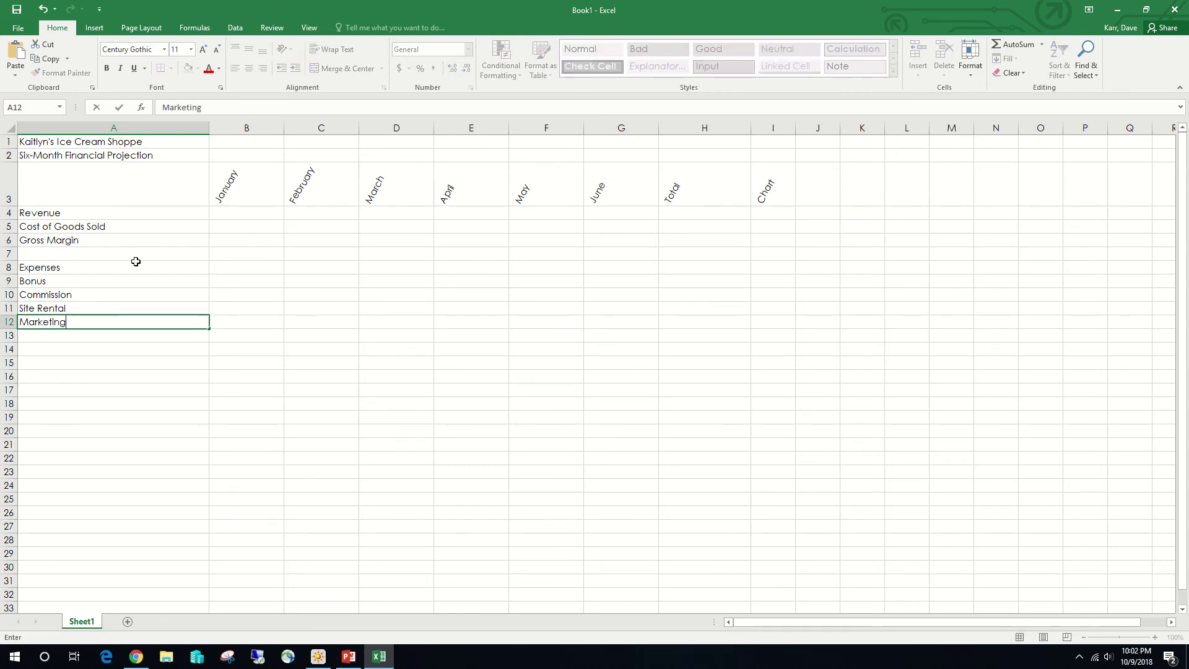
{"action": "key", "text": "Return"}
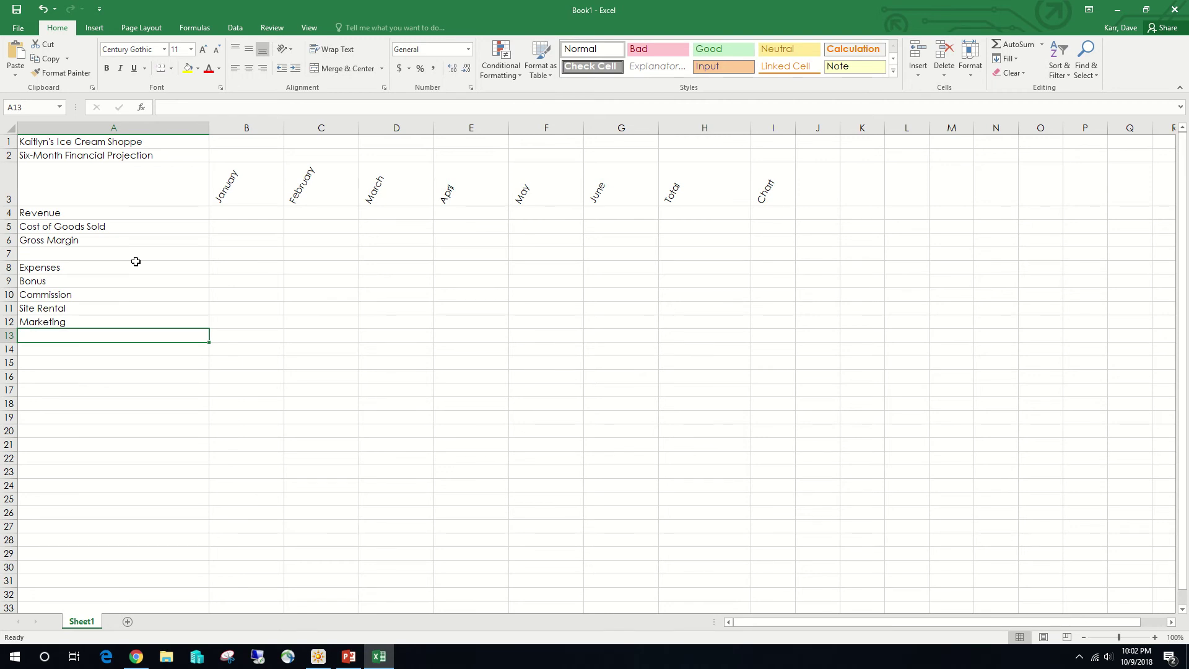
{"action": "type", "text": "Equiptme"}
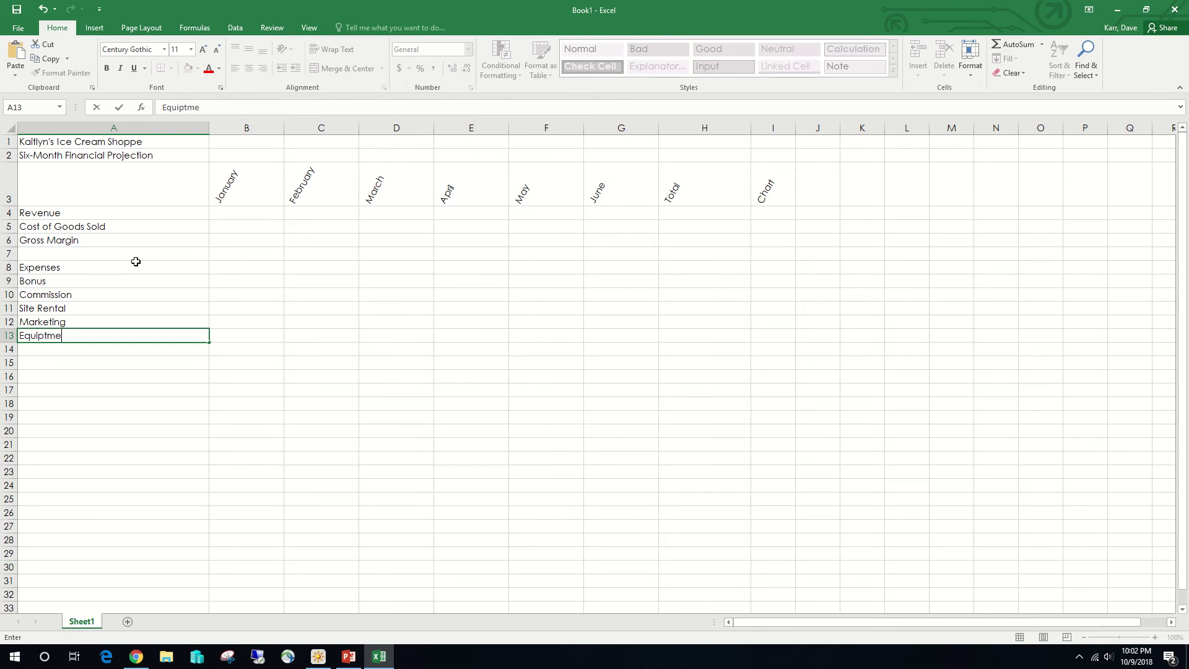
{"action": "type", "text": "nt"}
{"action": "key", "text": "ctrl+f"}
{"action": "type", "text": "ep"}
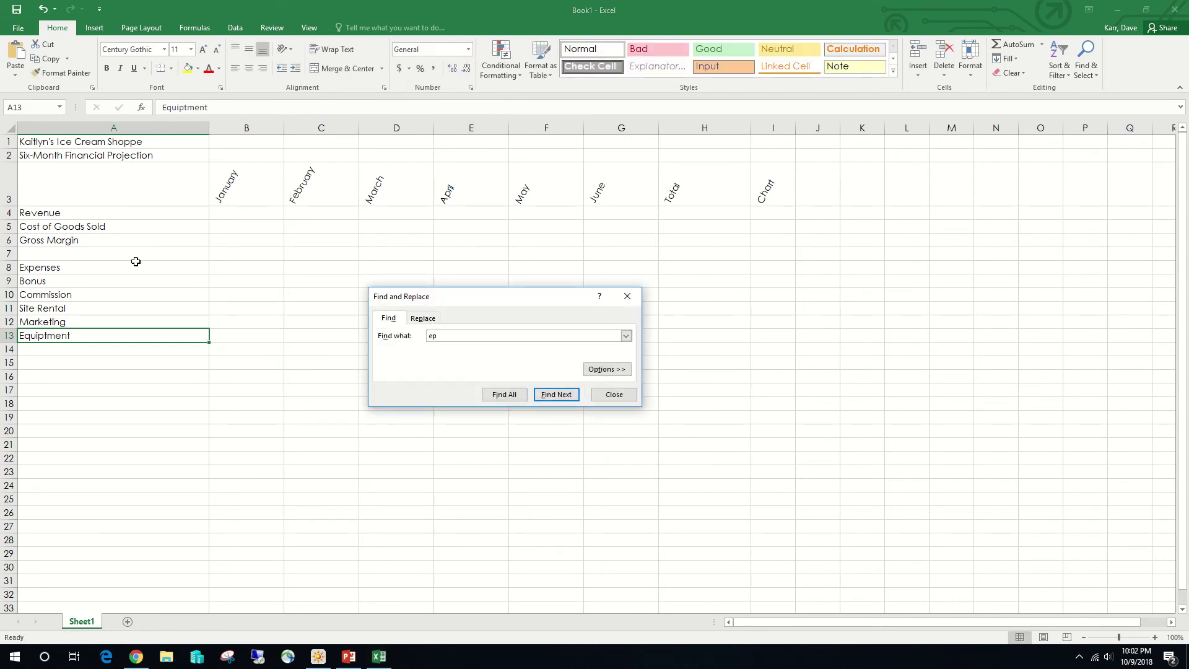
{"action": "left_click", "coordinate": [627, 296]}
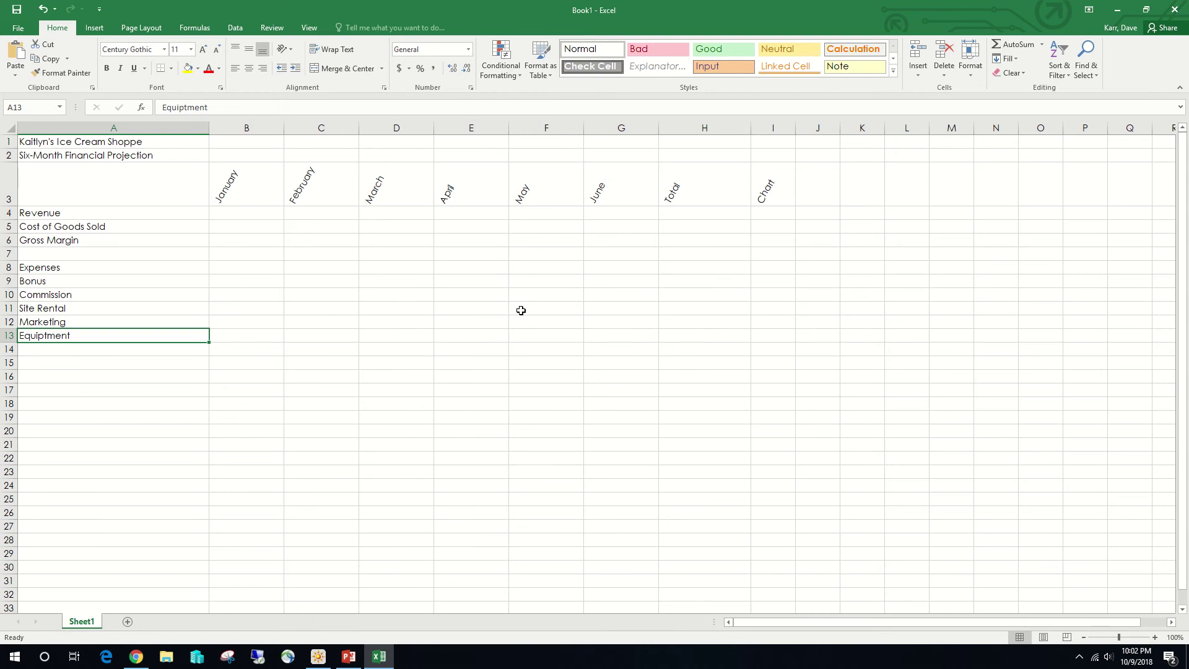
Extend the label in A13 so it reads "Equiptment Repair and Maintenance".
{"action": "double_click", "coordinate": [118, 335]}
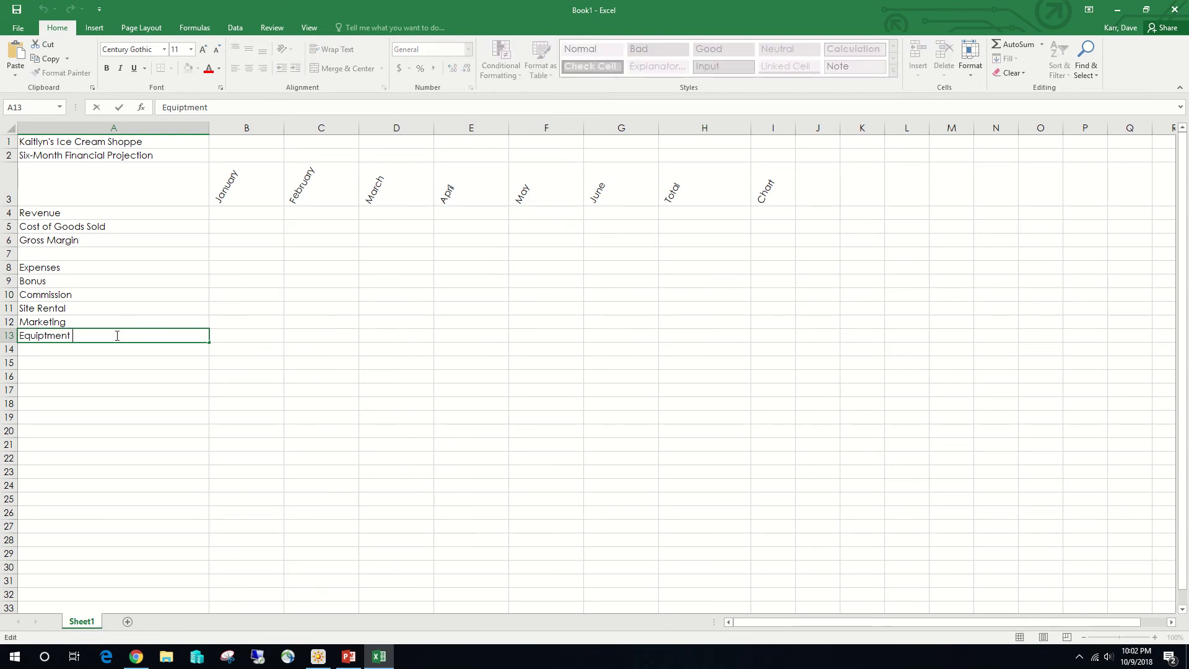
{"action": "type", "text": "REpai"}
{"action": "key", "text": "BackSpace"}
{"action": "key", "text": "BackSpace"}
{"action": "key", "text": "BackSpace"}
{"action": "type", "text": "epair and Main"}
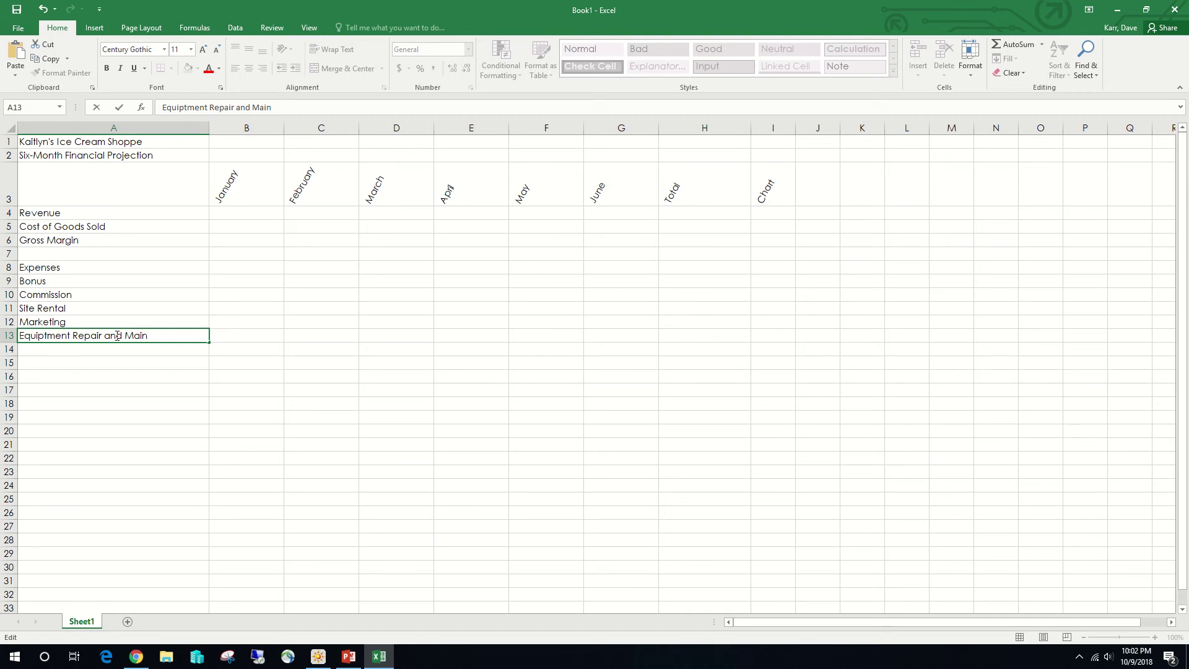
{"action": "type", "text": "tenance"}
{"action": "key", "text": "Return"}
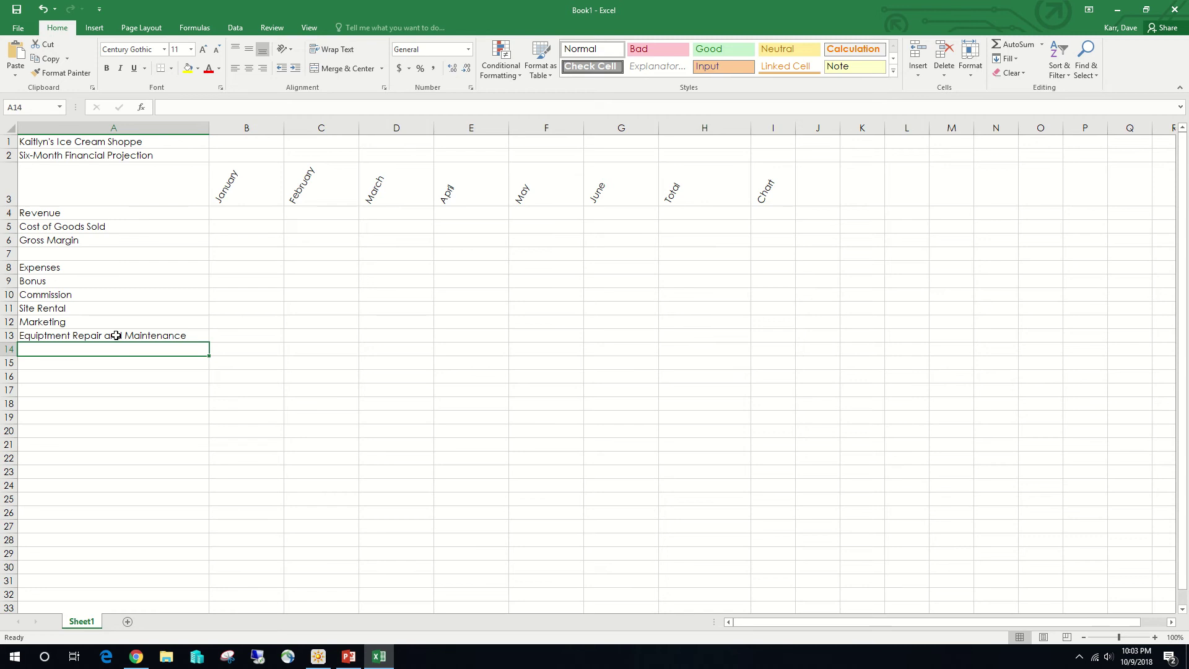
Enter "Total Expenses" in A14 and, after a blank row, "Operating Income" in A16.
{"action": "type", "text": "T"}
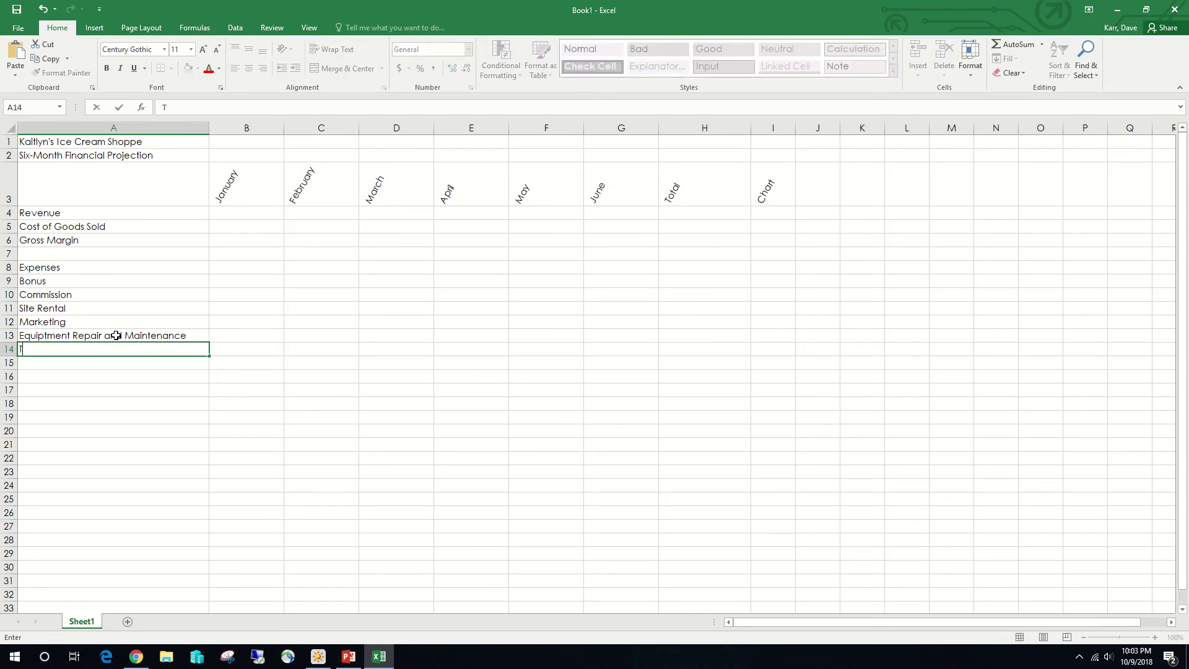
{"action": "type", "text": "otal Expenses"}
{"action": "key", "text": "Return"}
{"action": "key", "text": "Return"}
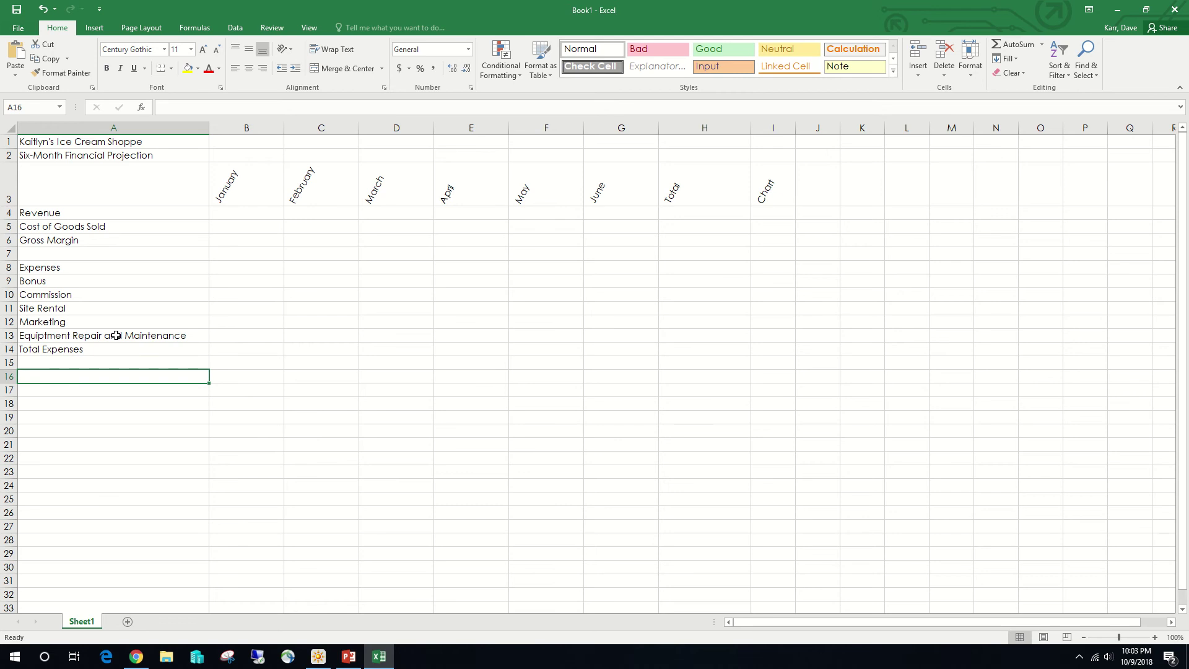
{"action": "type", "text": "Operating "}
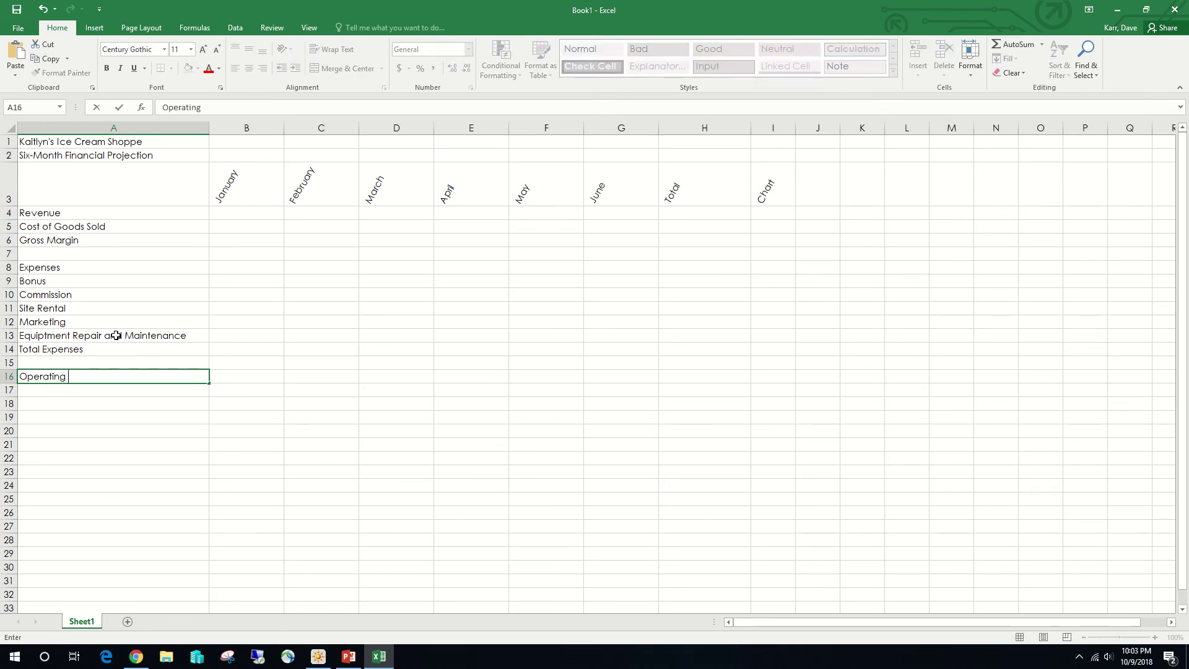
{"action": "type", "text": "Income"}
Indent the Cost of Goods Sold label in A5 and the five expense labels in A9:A13 by one level.
{"action": "left_click", "coordinate": [44, 228]}
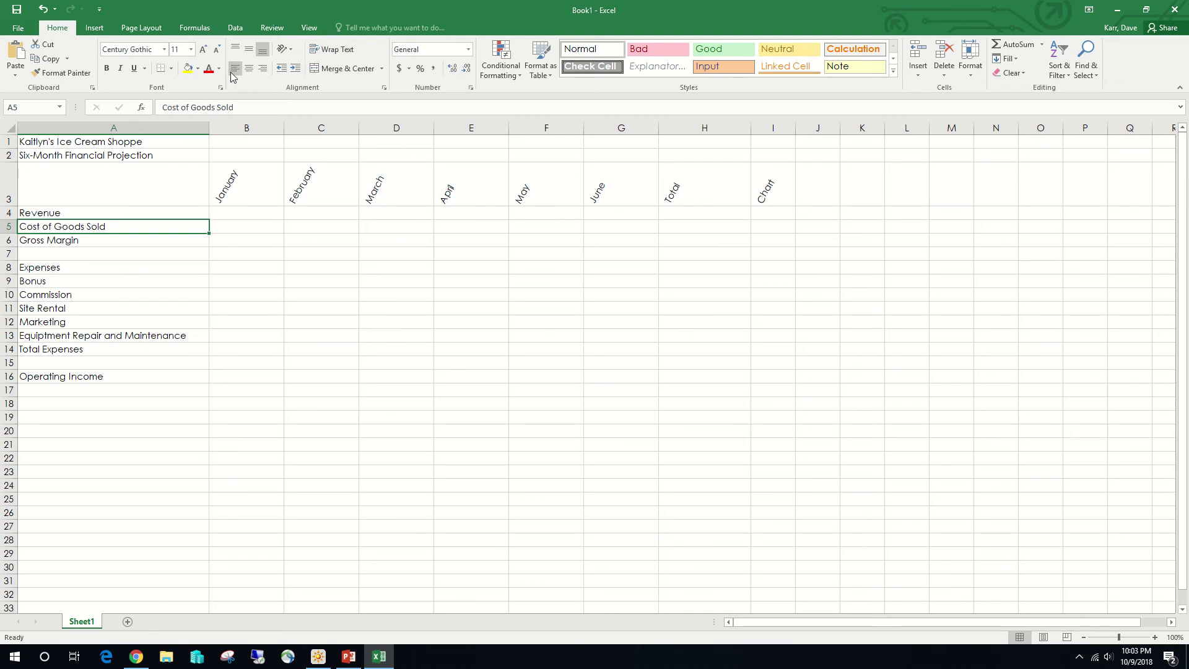
{"action": "left_click", "coordinate": [295, 72]}
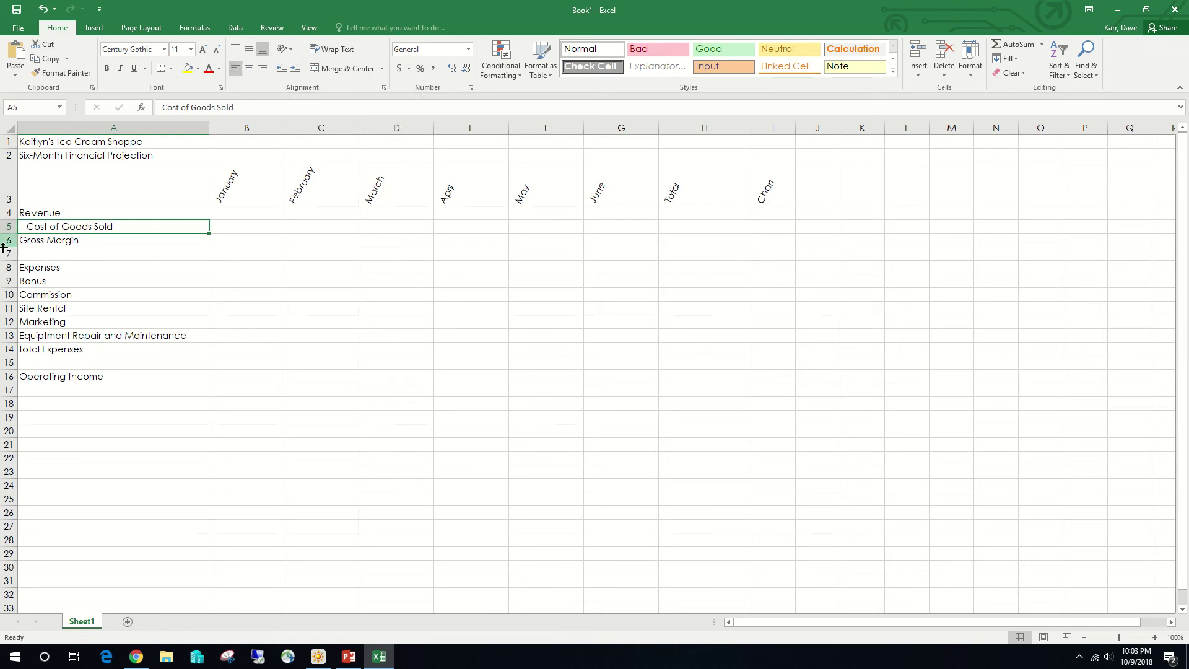
{"action": "left_click", "coordinate": [33, 280]}
{"action": "left_click_drag", "start_coordinate": [32, 279], "coordinate": [46, 335]}
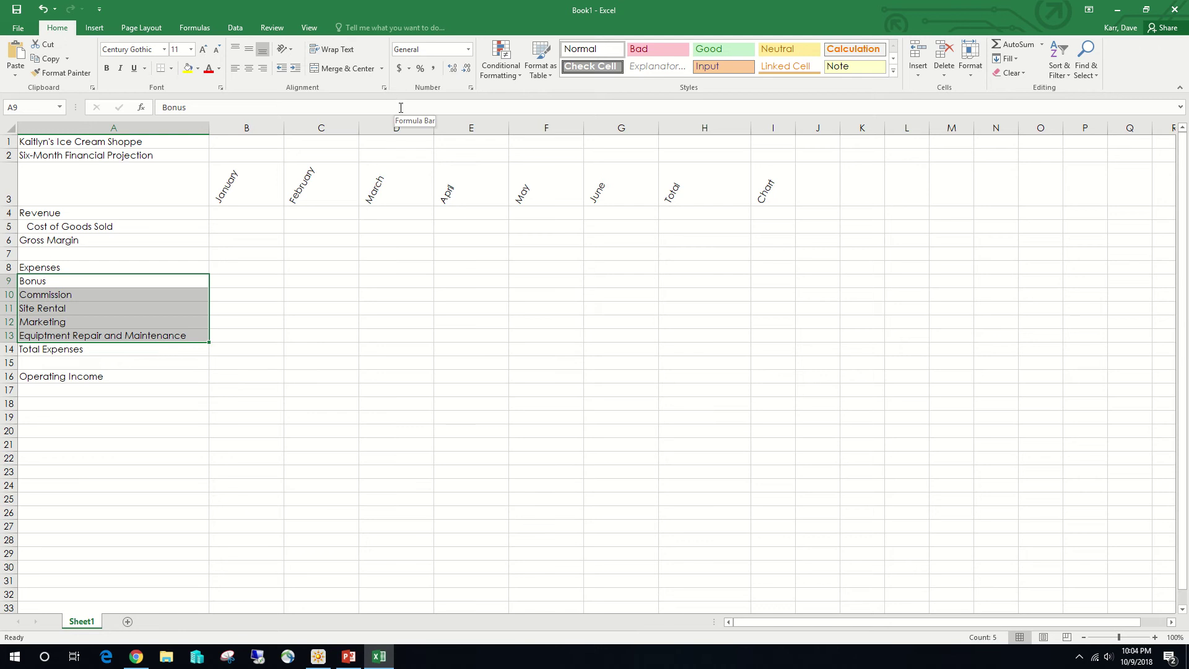
{"action": "left_click", "coordinate": [296, 69]}
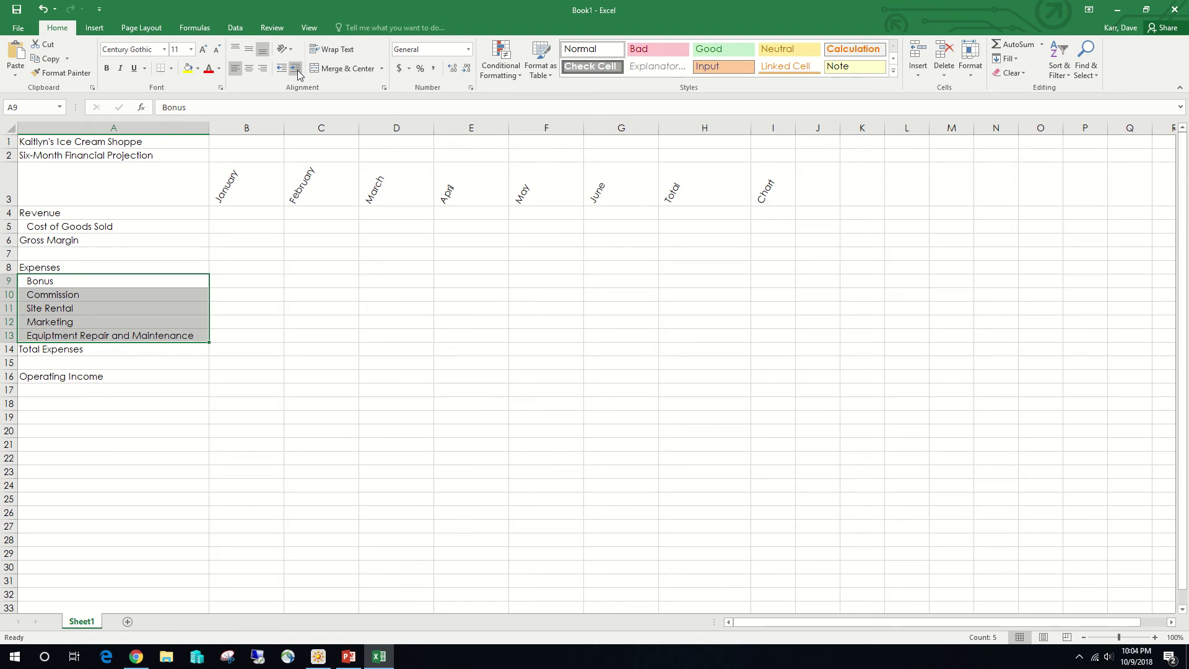
Enter the section label "What-If Assumptions" in cell A18.
{"action": "left_click", "coordinate": [57, 407]}
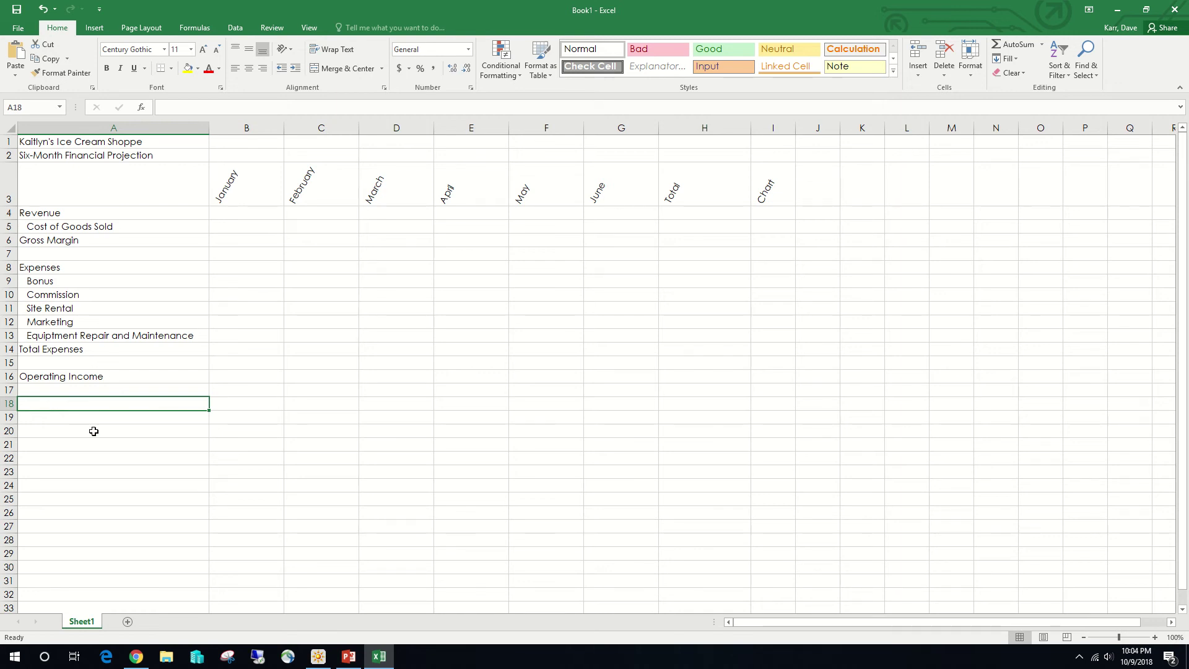
{"action": "type", "text": "What"}
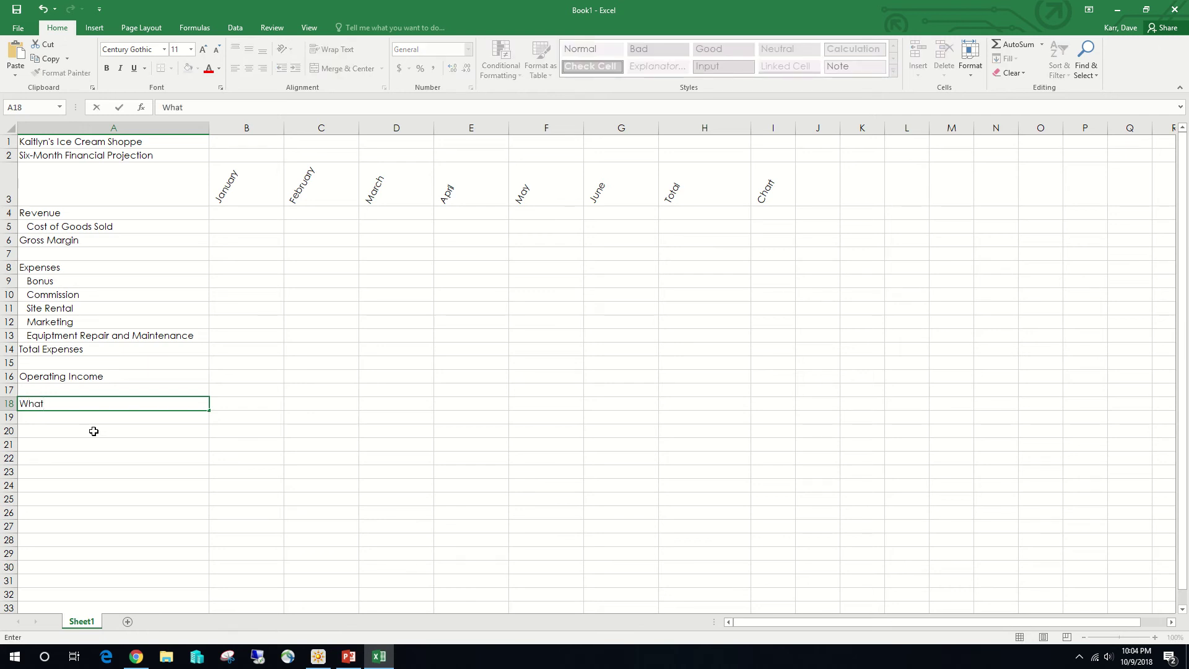
{"action": "type", "text": "-If Assumptions"}
{"action": "left_click", "coordinate": [119, 107]}
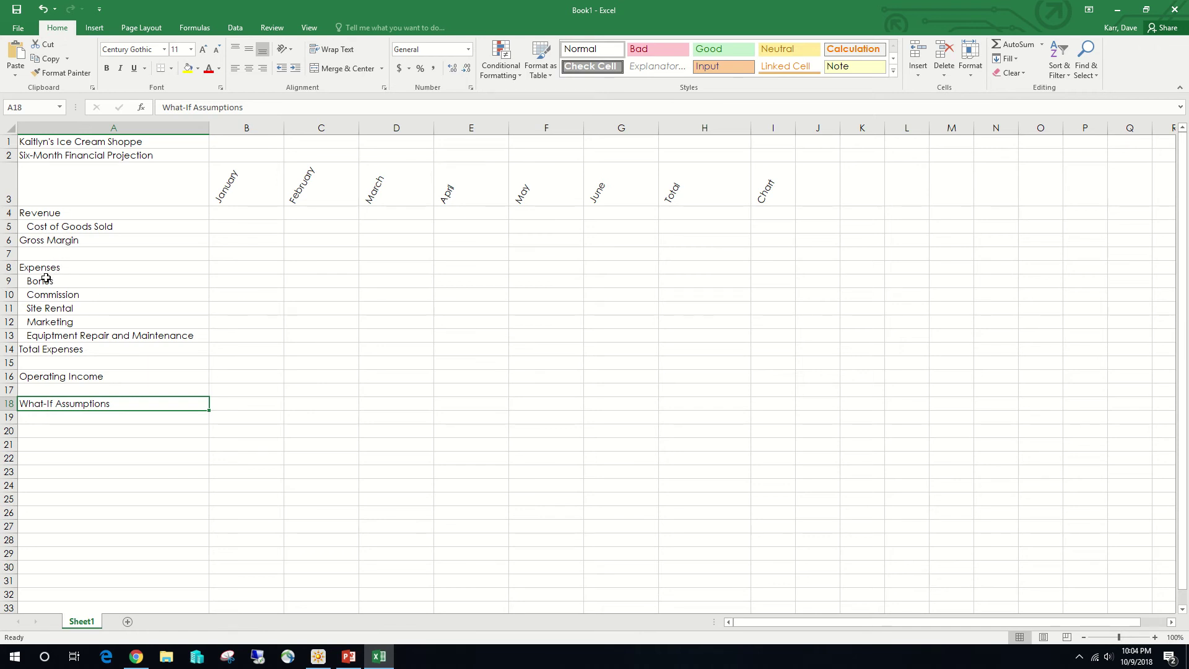
Copy the five expense labels in A9:A13 and paste them under What-If Assumptions starting at A19, clearing the copy marquee.
{"action": "left_click_drag", "start_coordinate": [49, 280], "coordinate": [51, 335]}
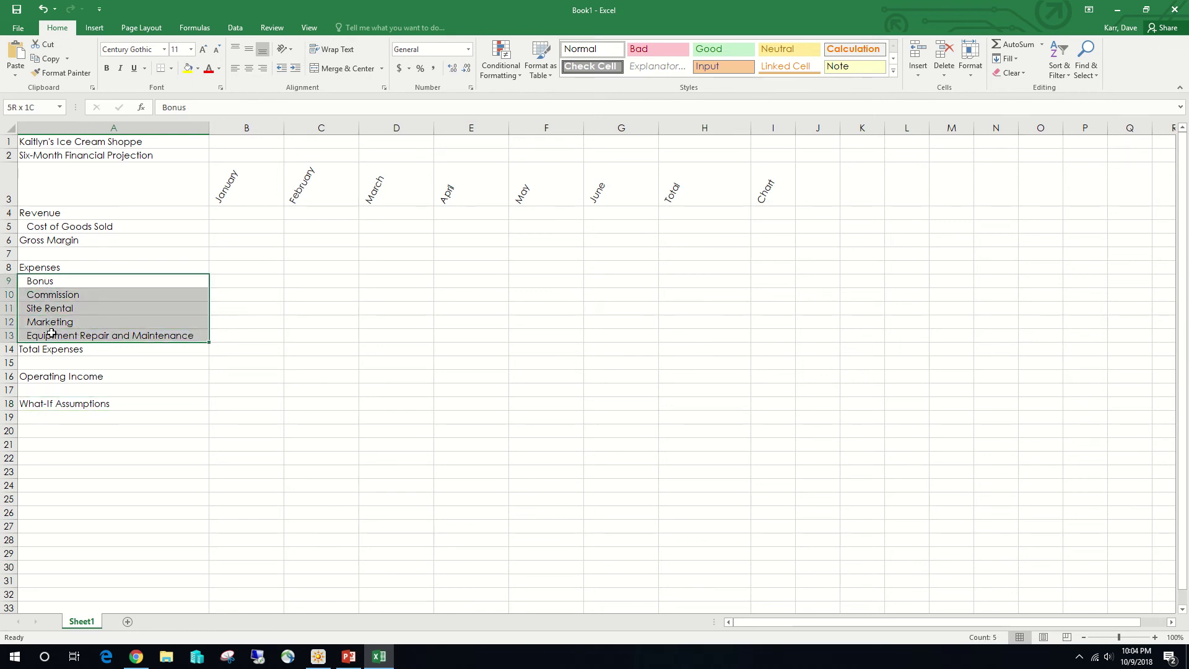
{"action": "left_click_drag", "start_coordinate": [51, 334], "coordinate": [51, 334]}
{"action": "left_click", "coordinate": [44, 60]}
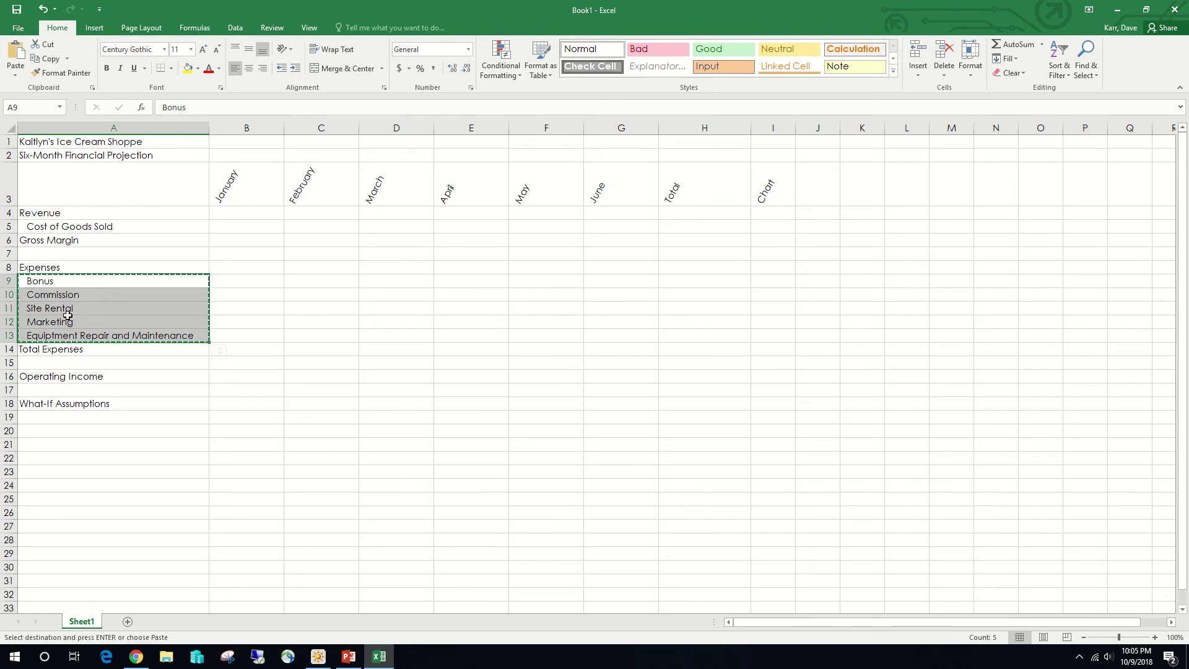
{"action": "left_click", "coordinate": [59, 418]}
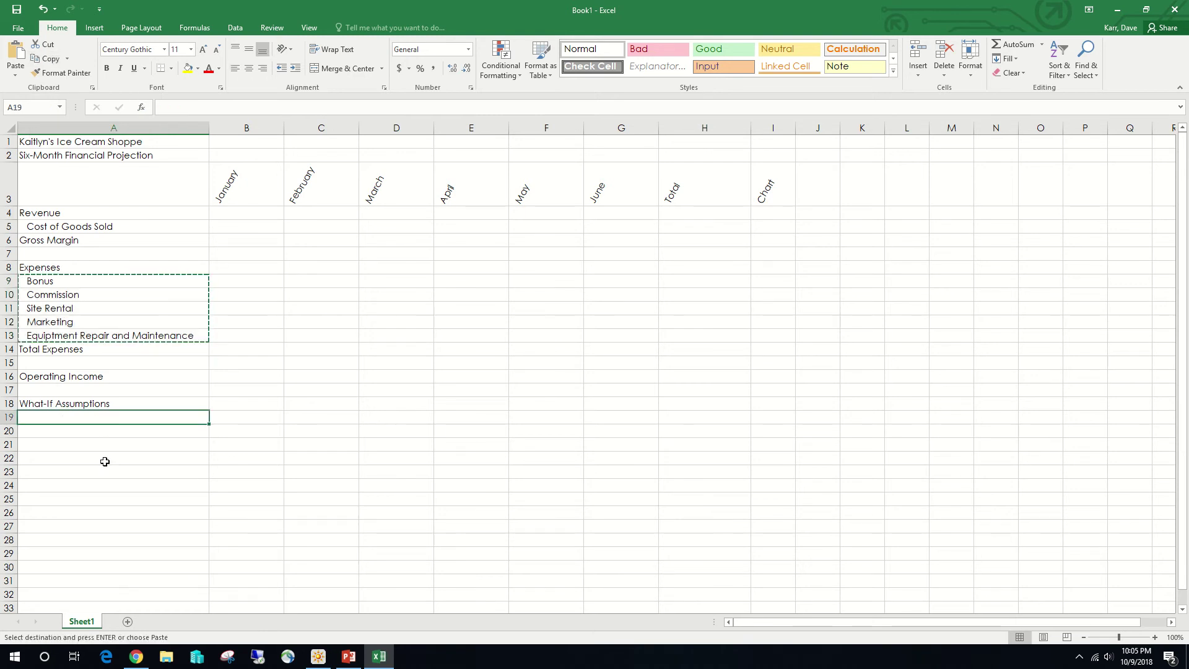
{"action": "left_click", "coordinate": [13, 55]}
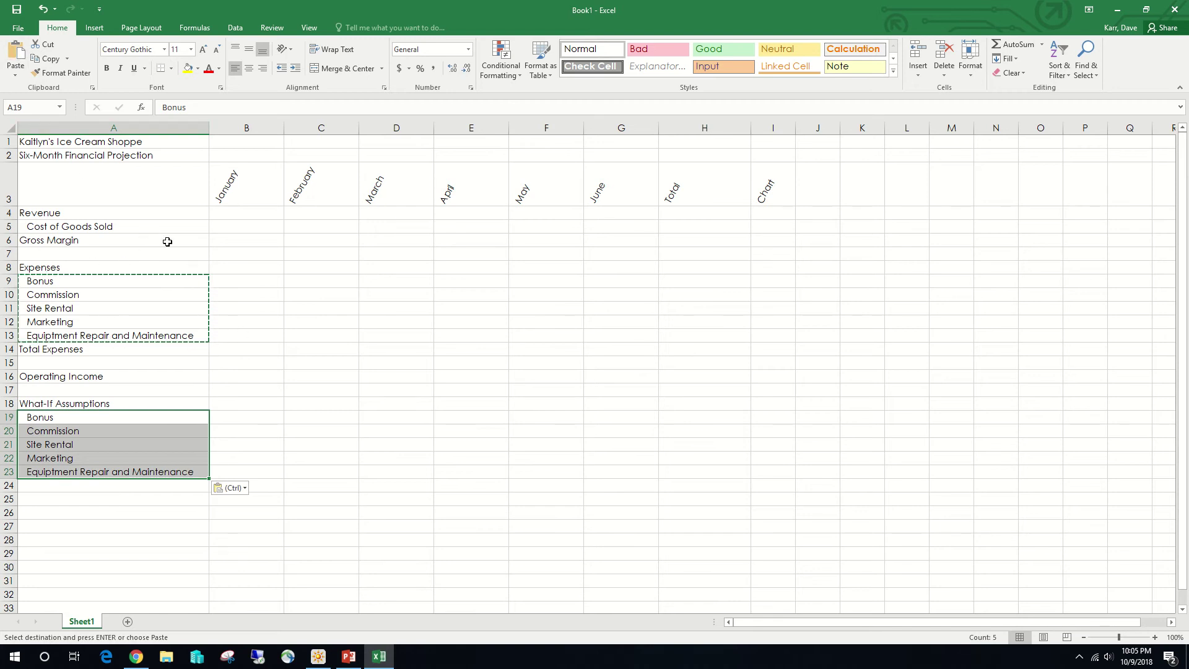
{"action": "key", "text": "Escape"}
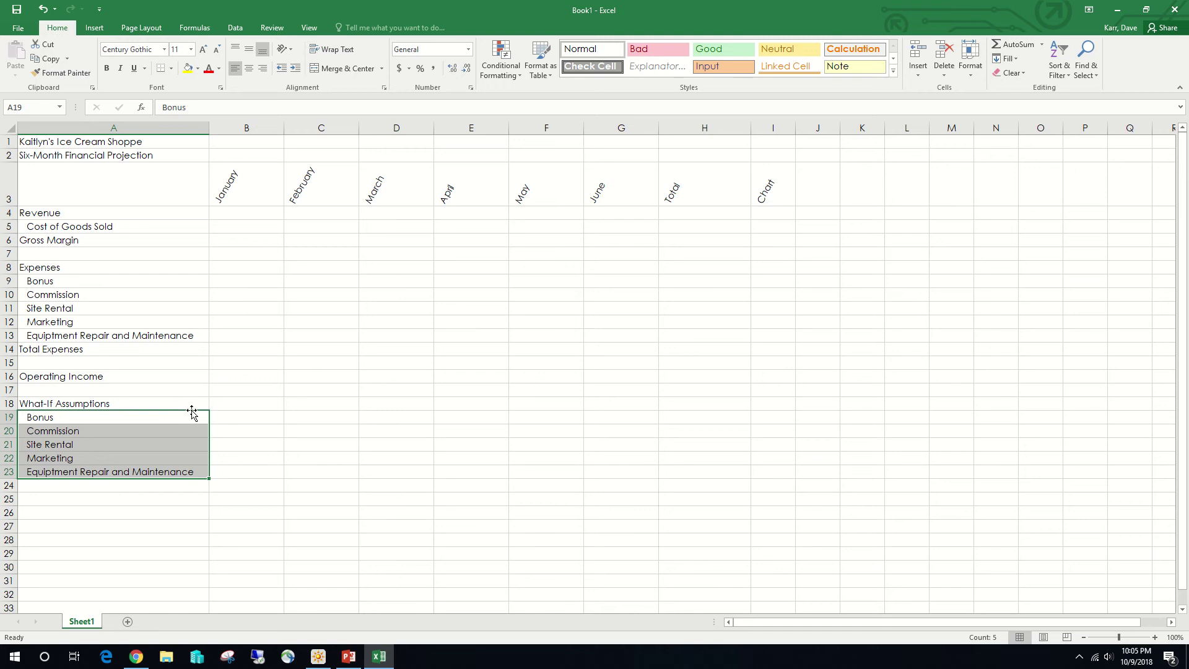
Insert a row above Commission in the What-If Assumptions section and enter "Sales Revenue for Bonus" in A20.
{"action": "right_click", "coordinate": [10, 431]}
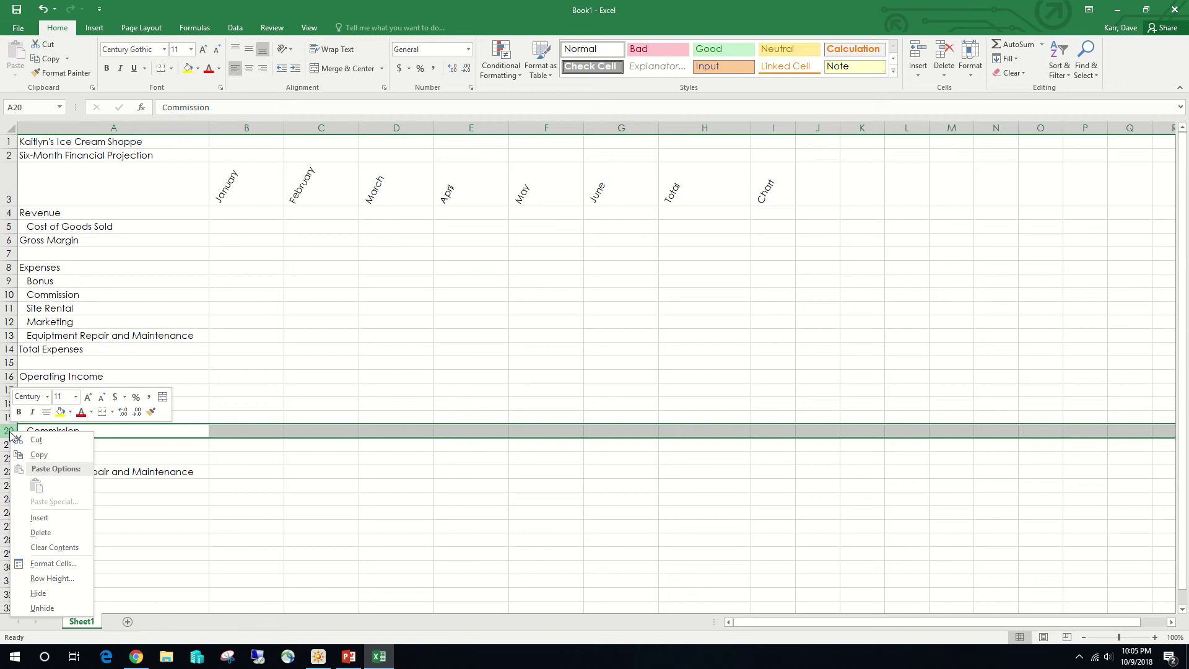
{"action": "left_click", "coordinate": [42, 517]}
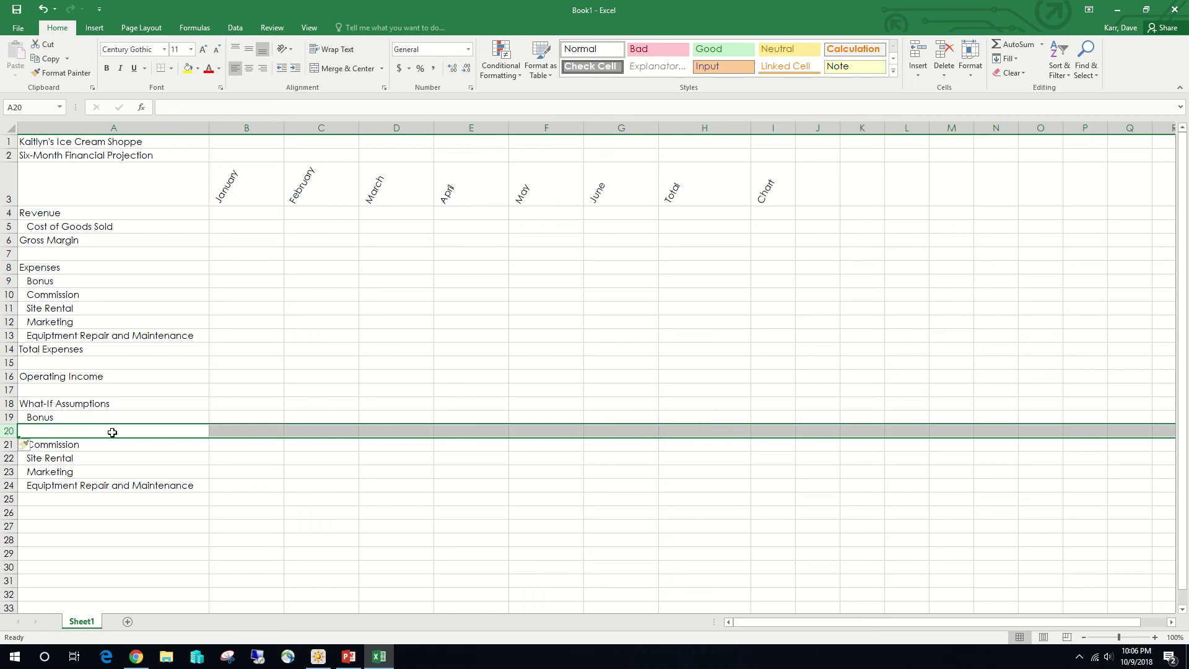
{"action": "type", "text": "Salew"}
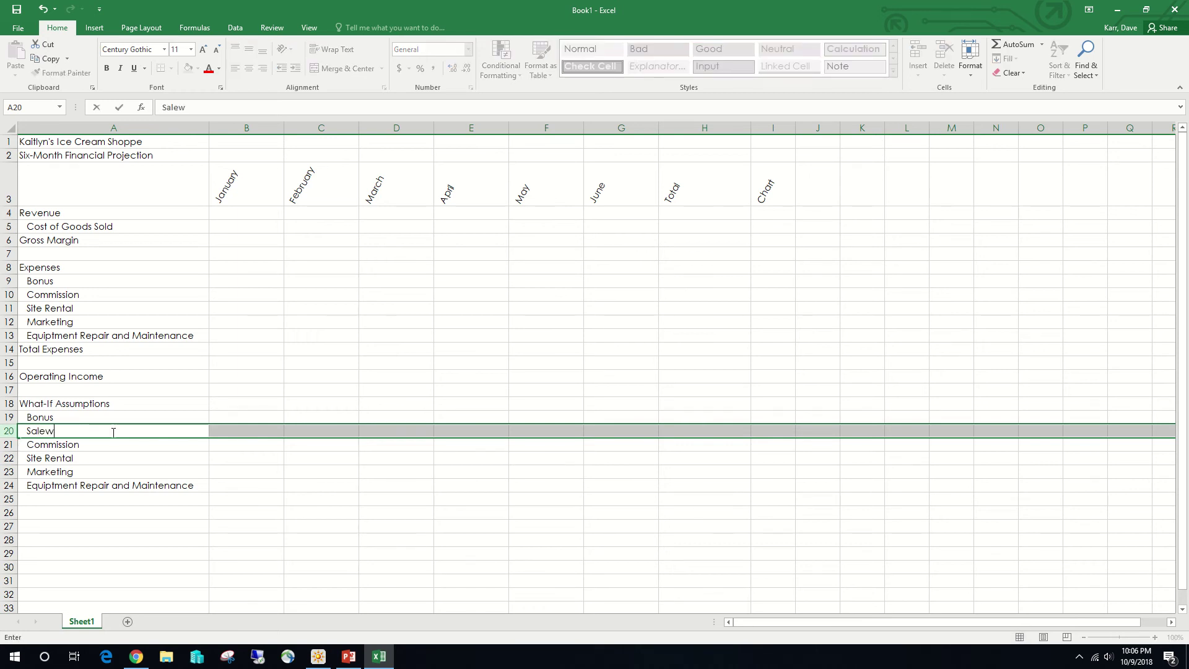
{"action": "key", "text": "BackSpace"}
{"action": "type", "text": "s Revenue for Bonu"}
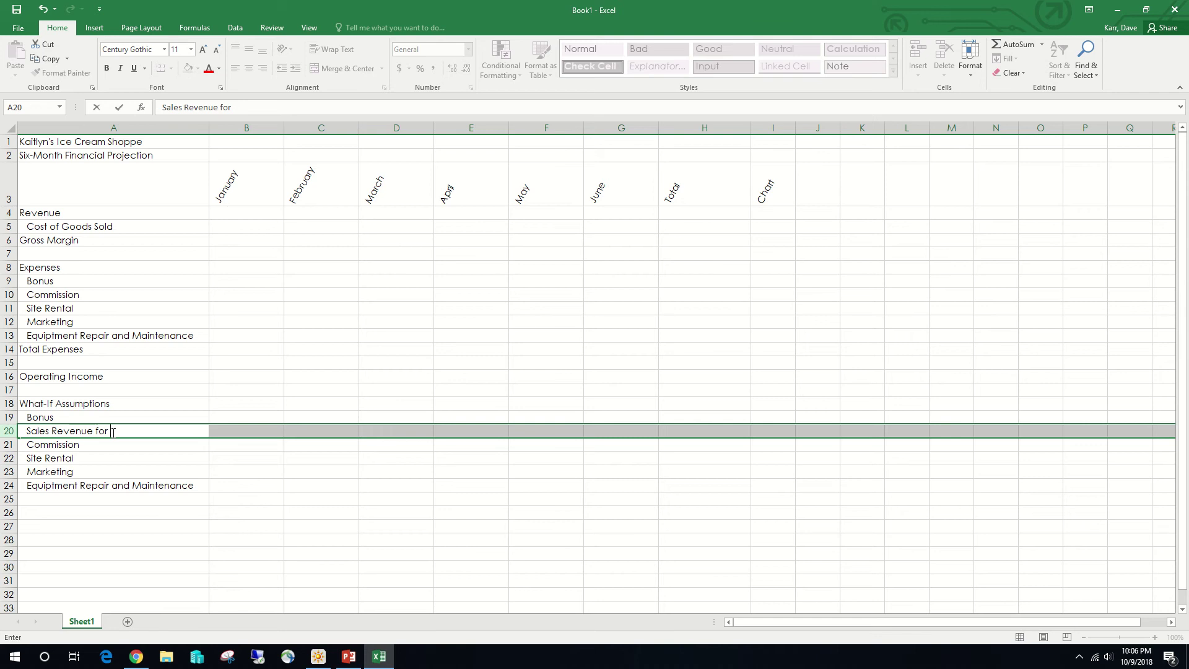
{"action": "type", "text": "s"}
Insert a row above Bonus in the What-If section, formatted same as below, and enter "Margin" in A19.
{"action": "right_click", "coordinate": [7, 417]}
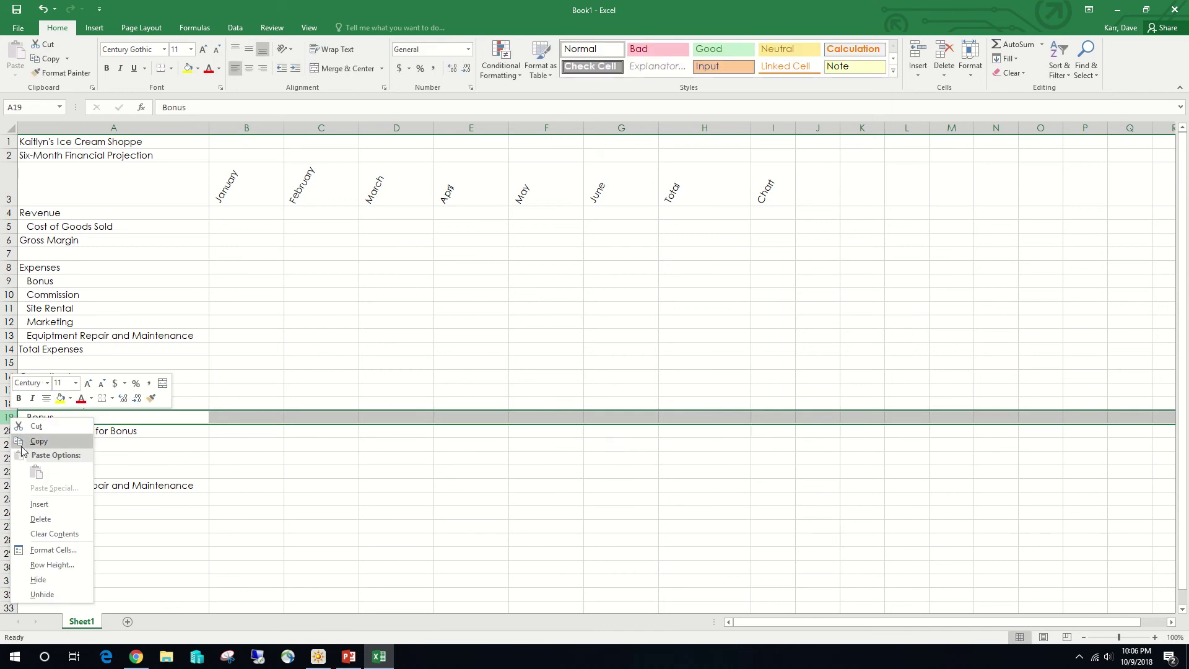
{"action": "left_click", "coordinate": [39, 504]}
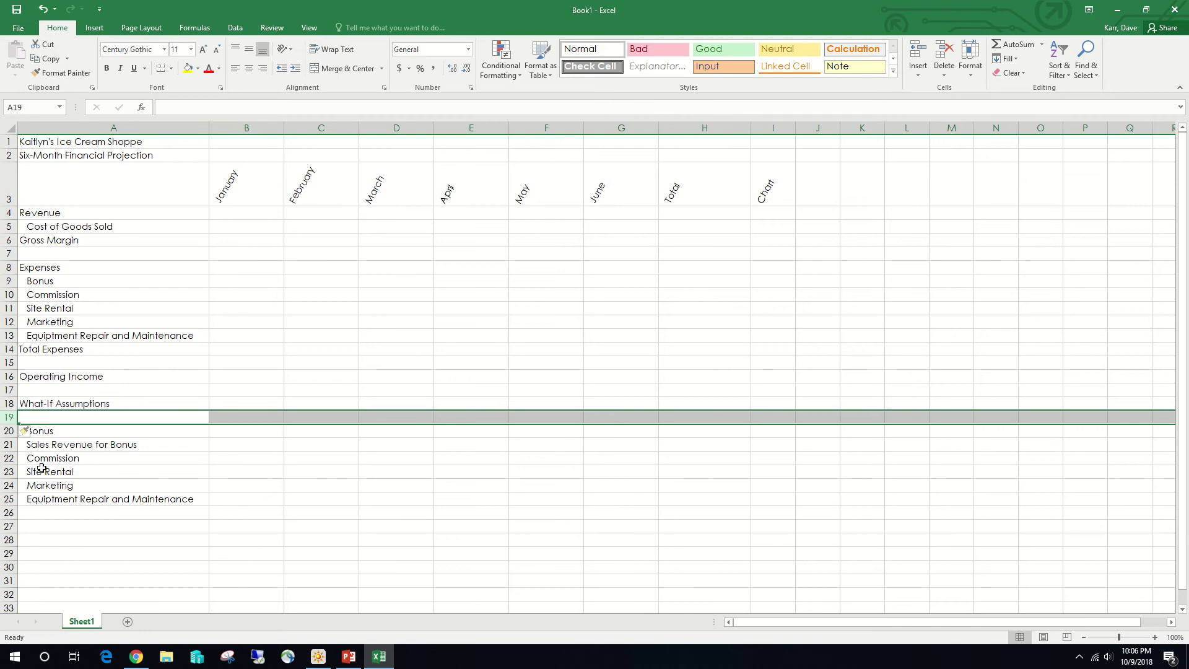
{"action": "left_click", "coordinate": [32, 435]}
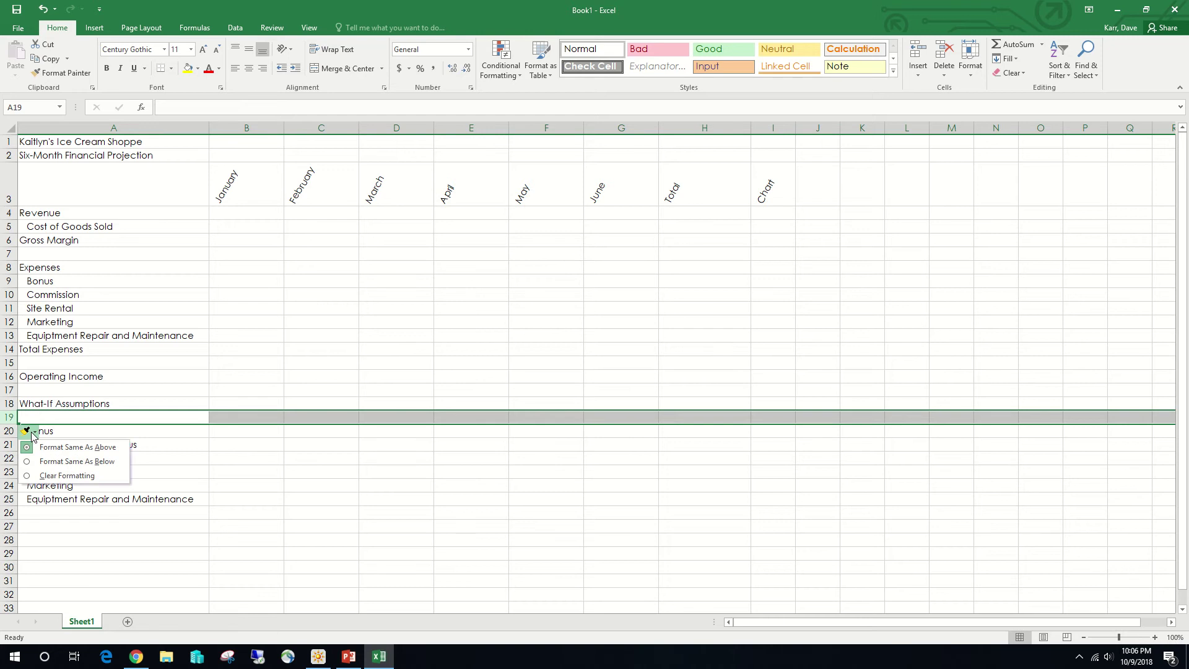
{"action": "left_click", "coordinate": [74, 464]}
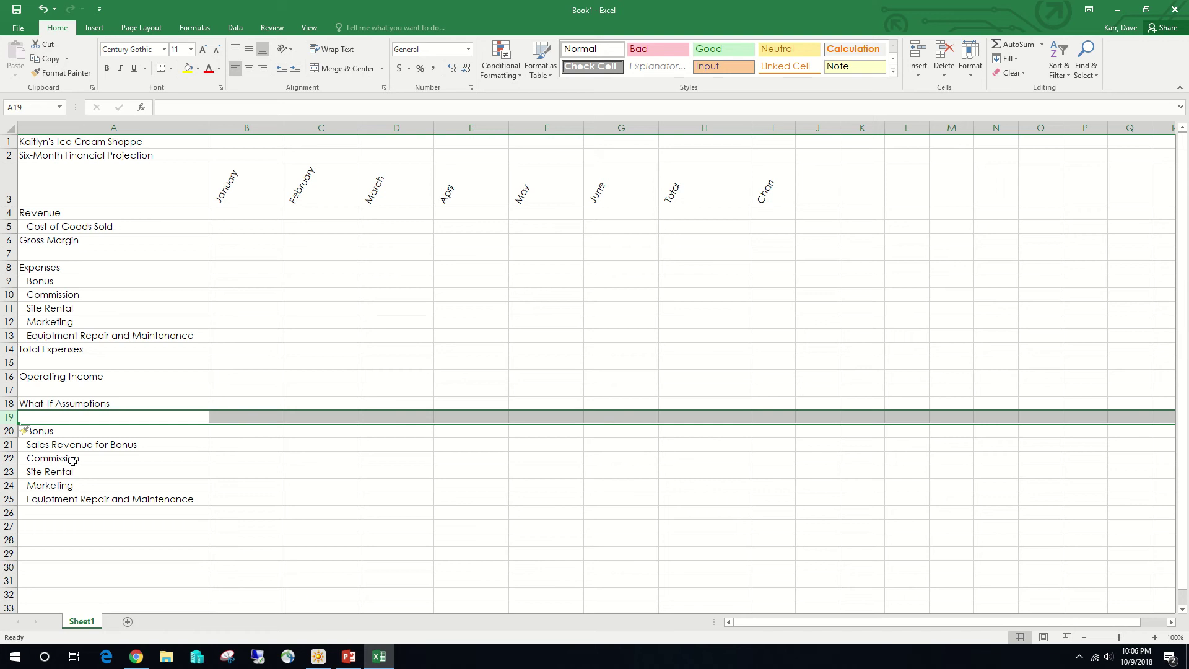
{"action": "type", "text": "Mar"}
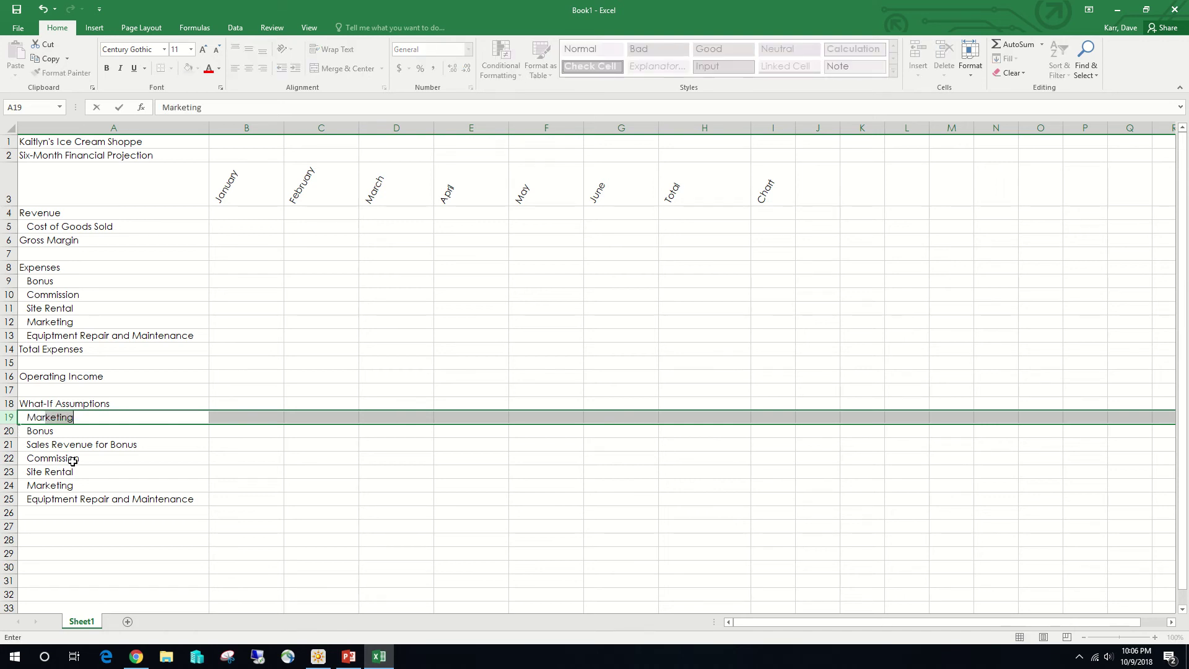
{"action": "type", "text": "gin"}
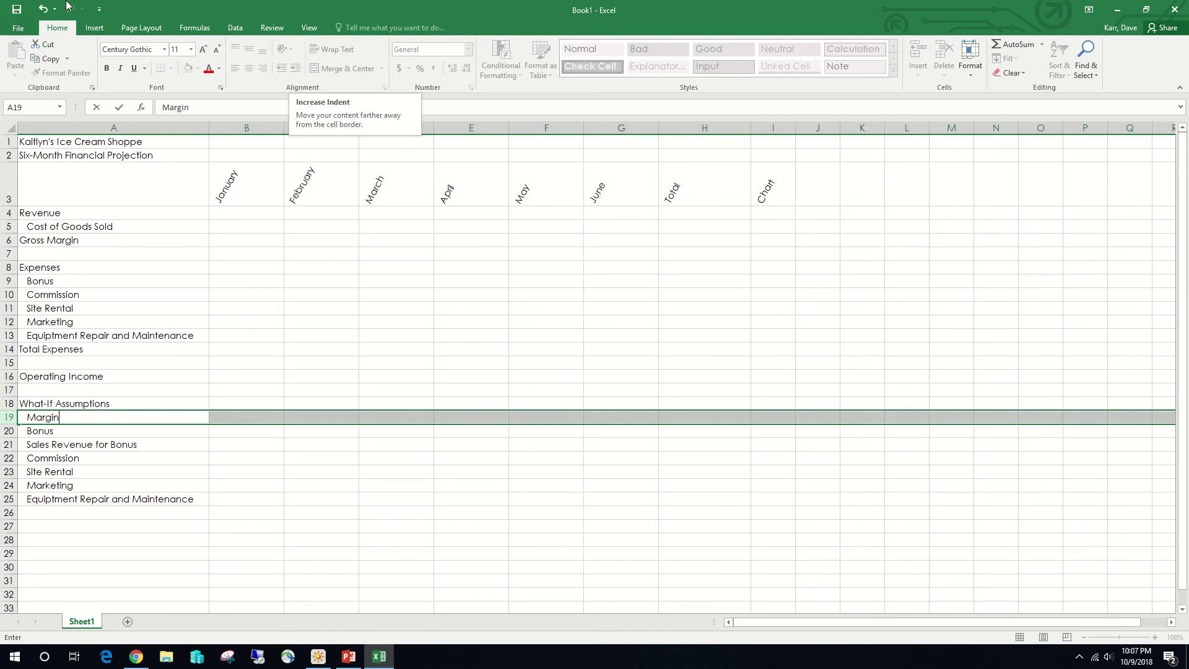
{"action": "left_click", "coordinate": [118, 107]}
{"action": "key", "text": "Tab"}
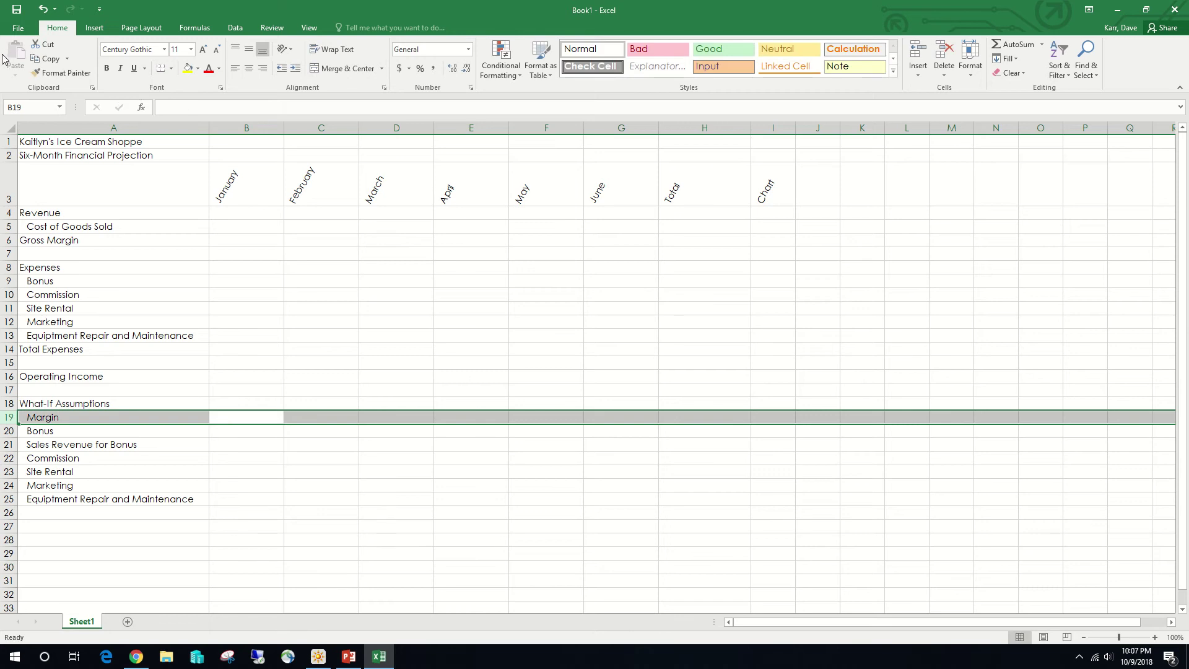
Save the workbook as "Kaitlyn's Ice Cream Shoppe Financial Projection" in the Documents > CIS105OA > Classwork folder.
{"action": "left_click", "coordinate": [19, 27]}
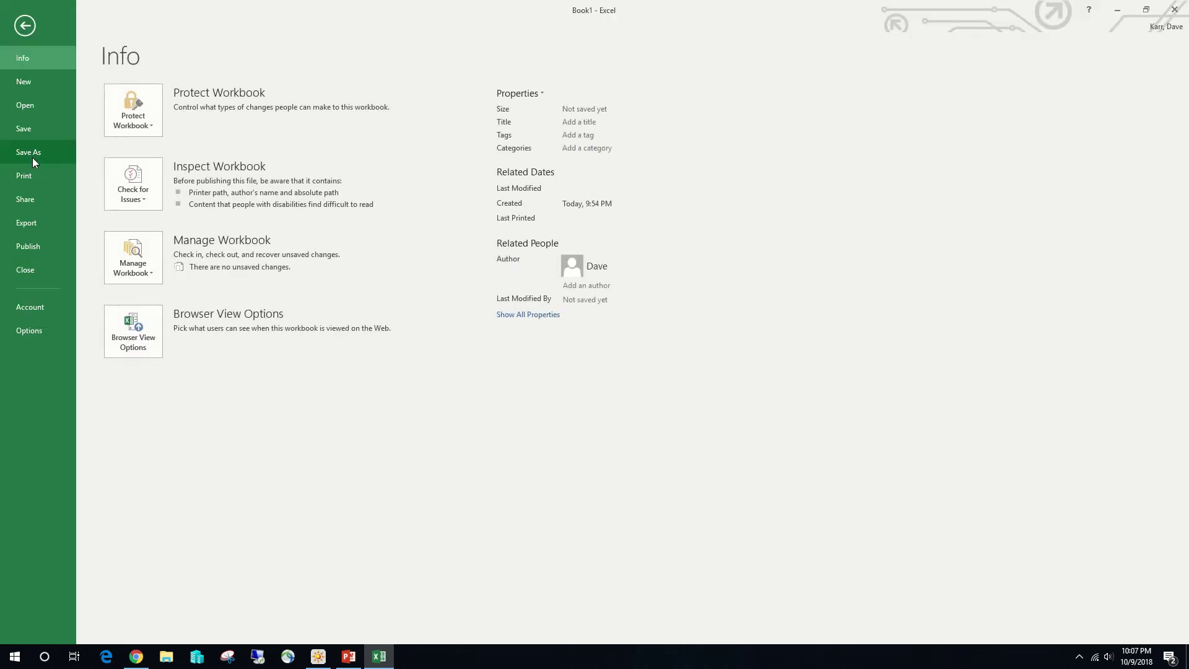
{"action": "left_click", "coordinate": [31, 153]}
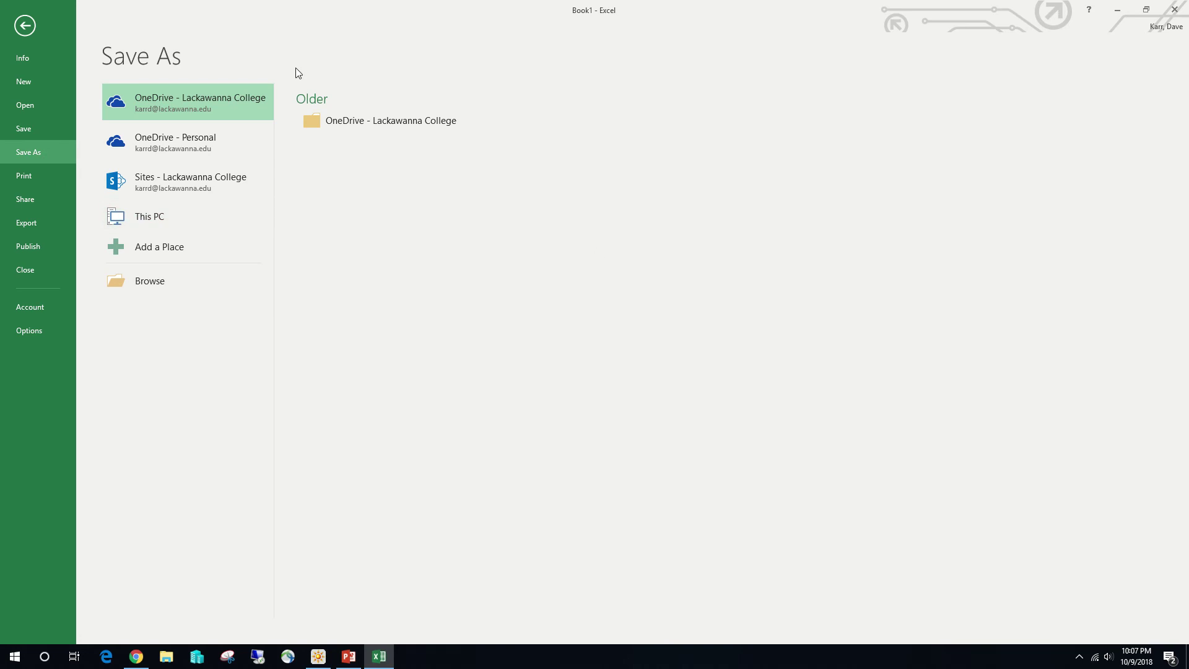
{"action": "left_click", "coordinate": [180, 286]}
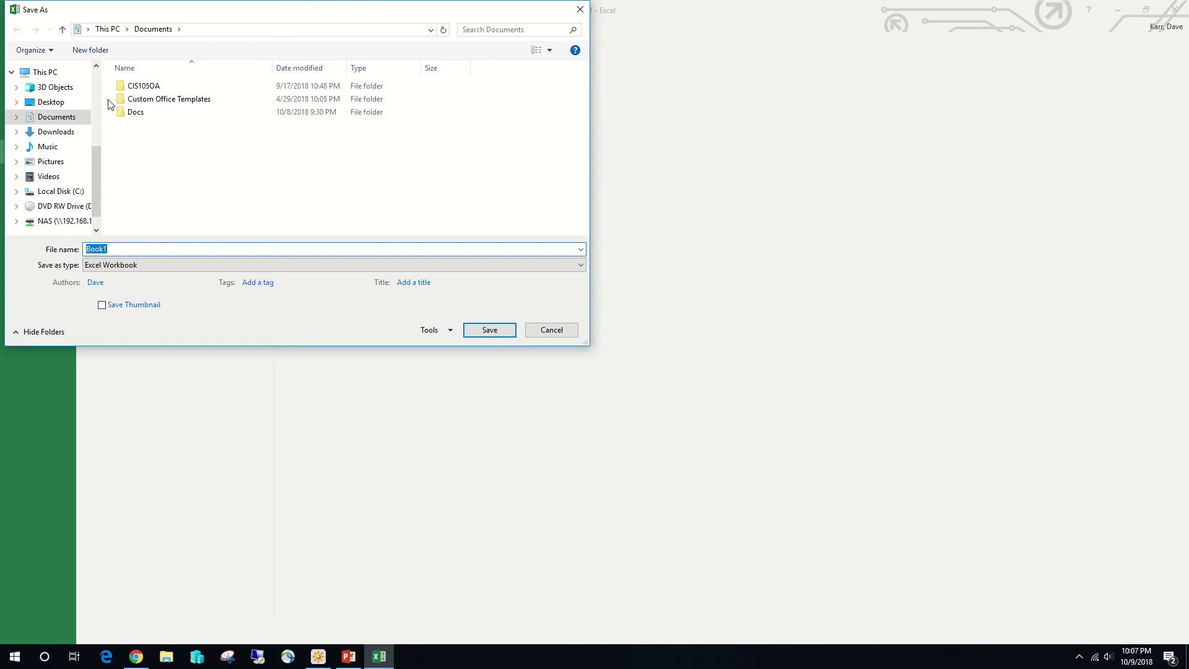
{"action": "double_click", "coordinate": [132, 87]}
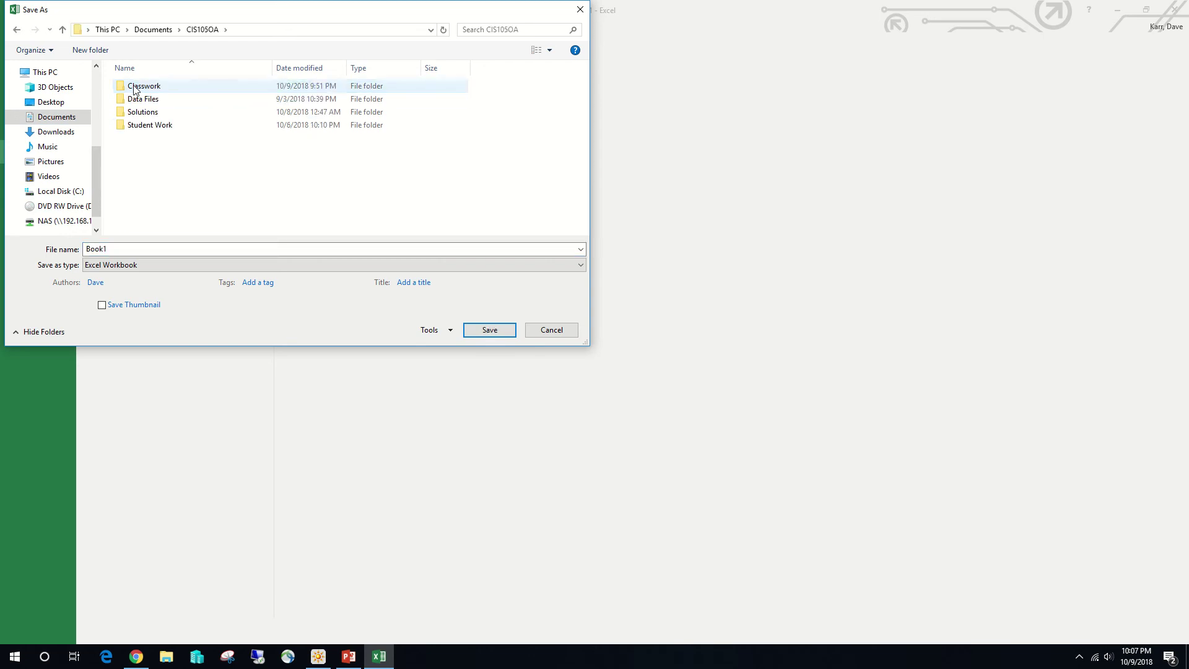
{"action": "double_click", "coordinate": [132, 88]}
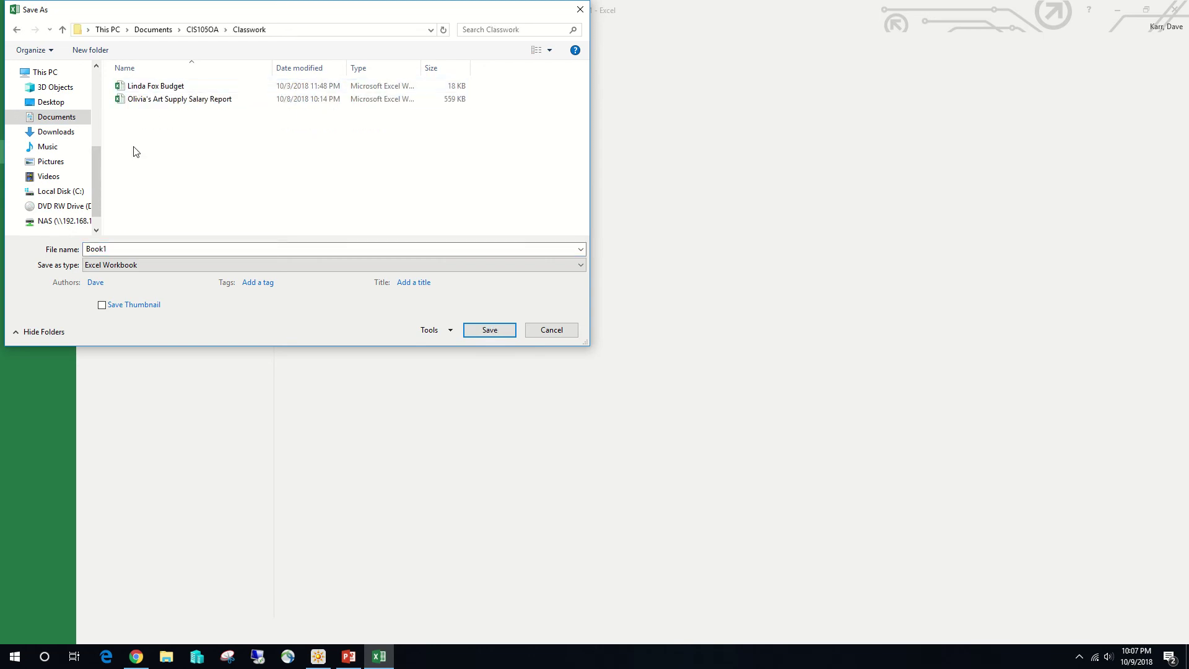
{"action": "left_click", "coordinate": [156, 248]}
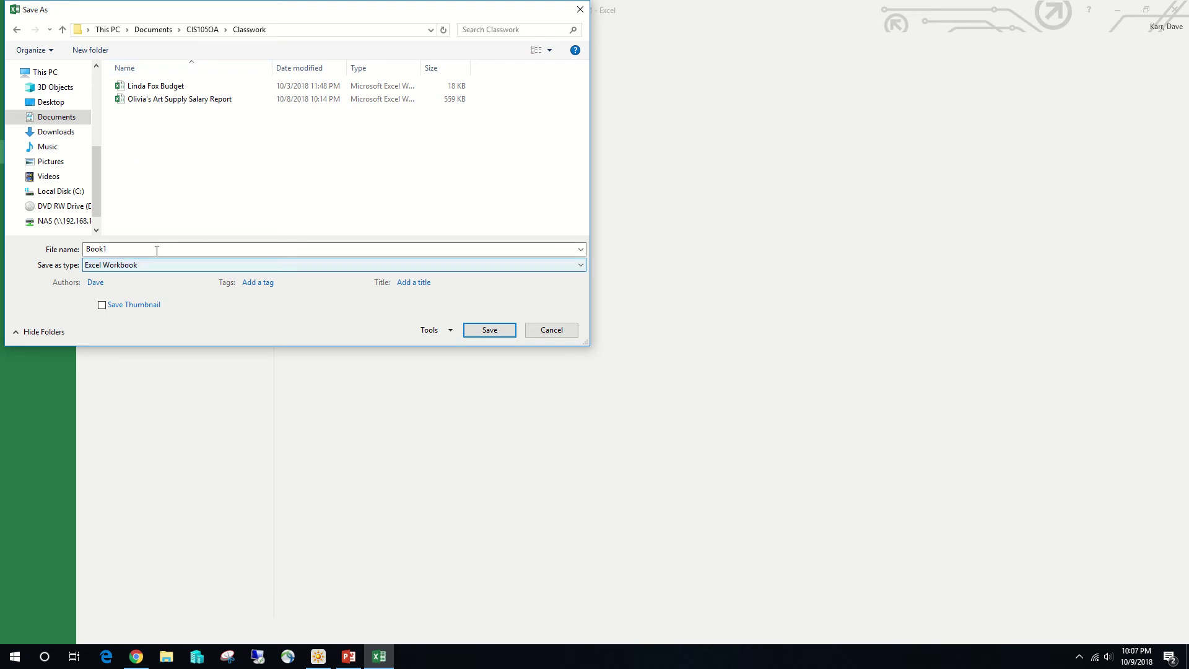
{"action": "double_click", "coordinate": [138, 248]}
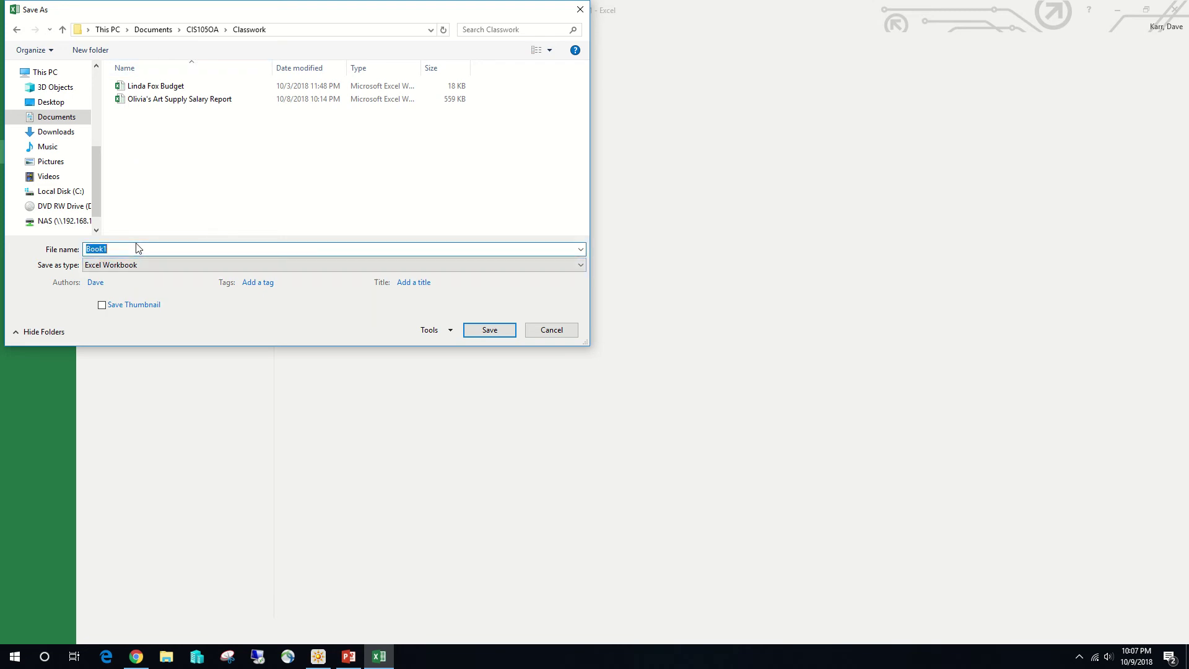
{"action": "type", "text": "Kaitlyn's Ice Cream Shoppe Financial Projection"}
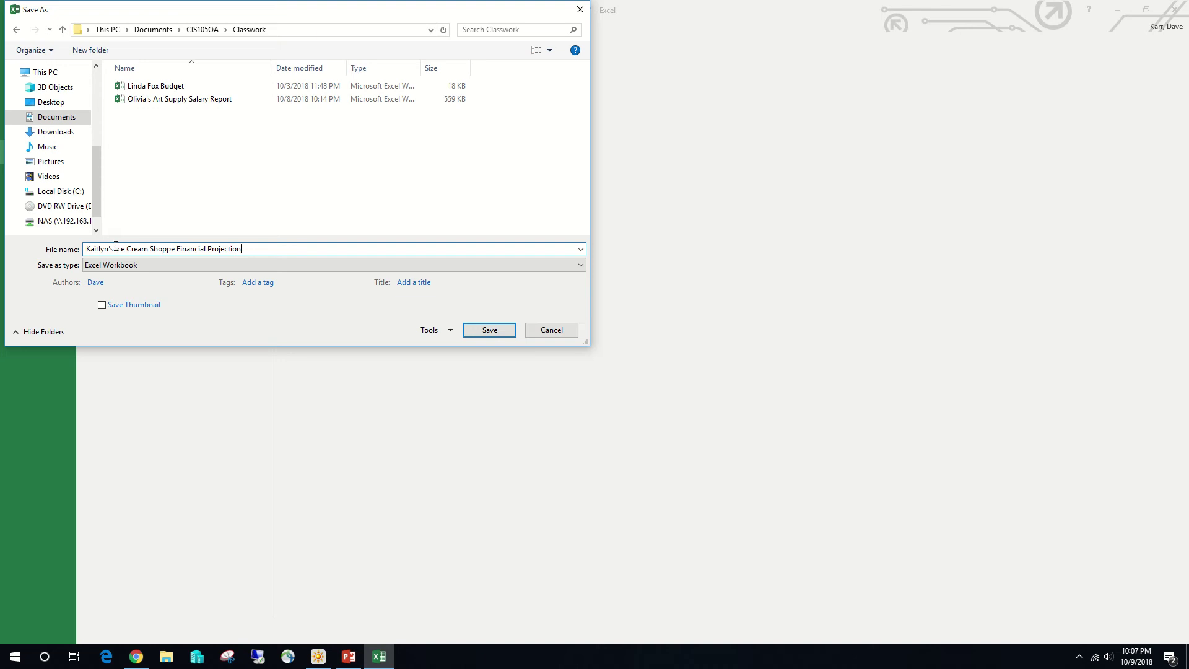
{"action": "left_click", "coordinate": [488, 329]}
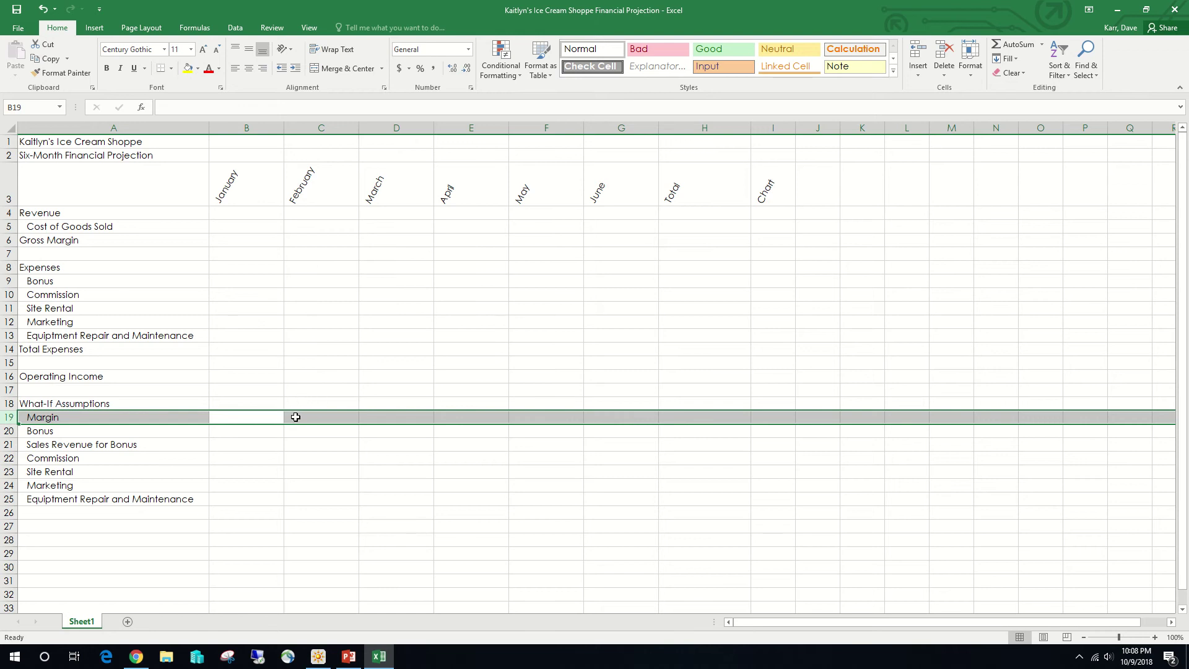
Enter the What-If values 78.75% for Margin in B19 and 3,500.00 for Bonus in B20.
{"action": "left_click", "coordinate": [258, 420]}
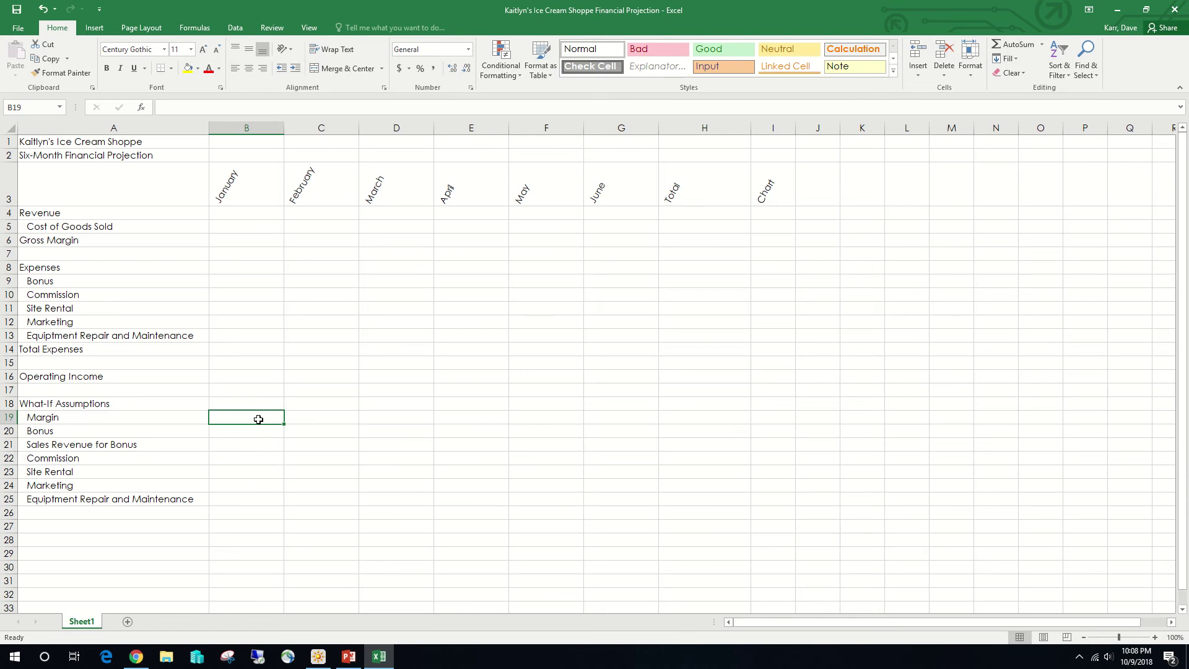
{"action": "type", "text": "78"}
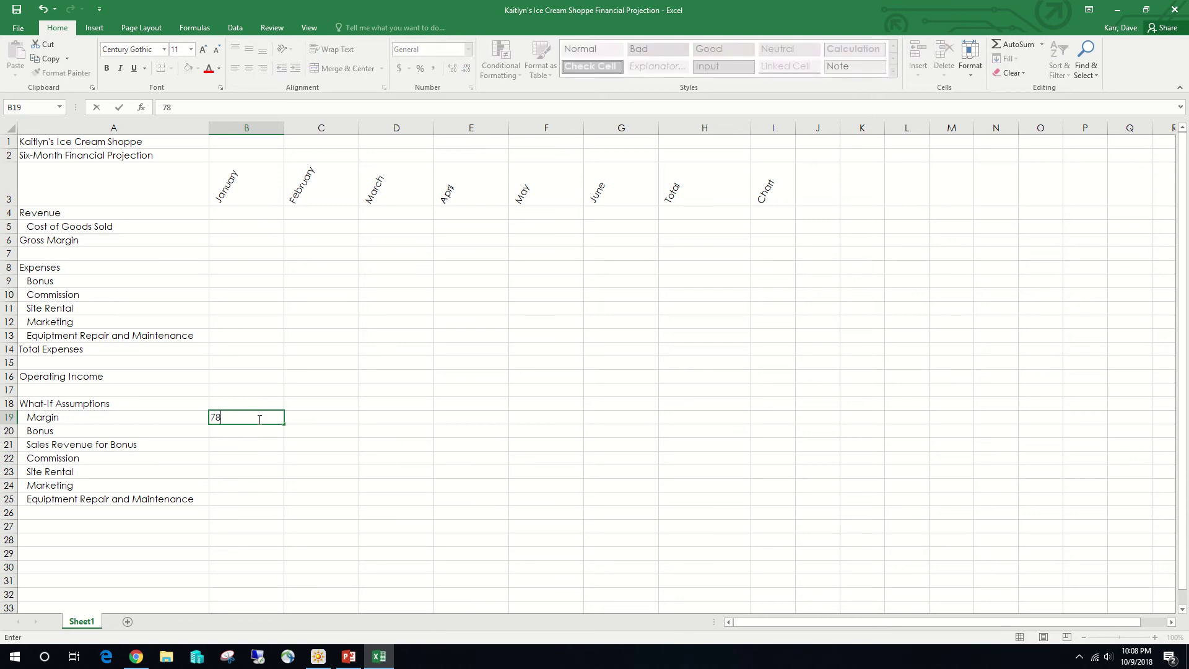
{"action": "type", "text": ".75%"}
{"action": "key", "text": "Return"}
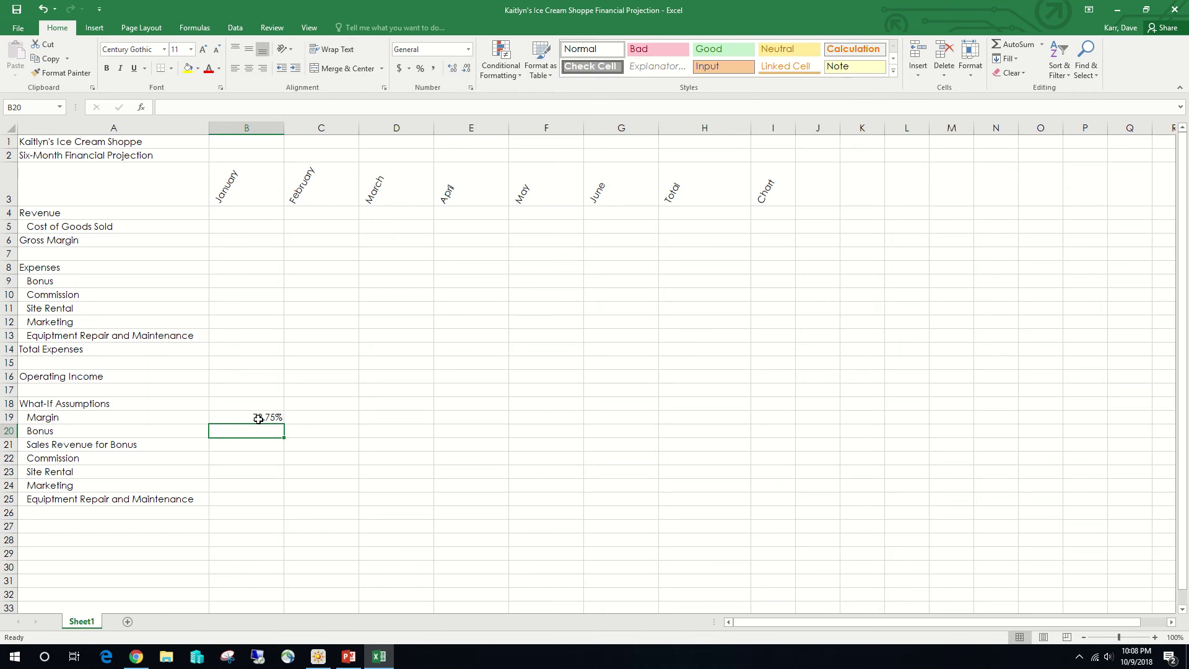
{"action": "type", "text": "3"}
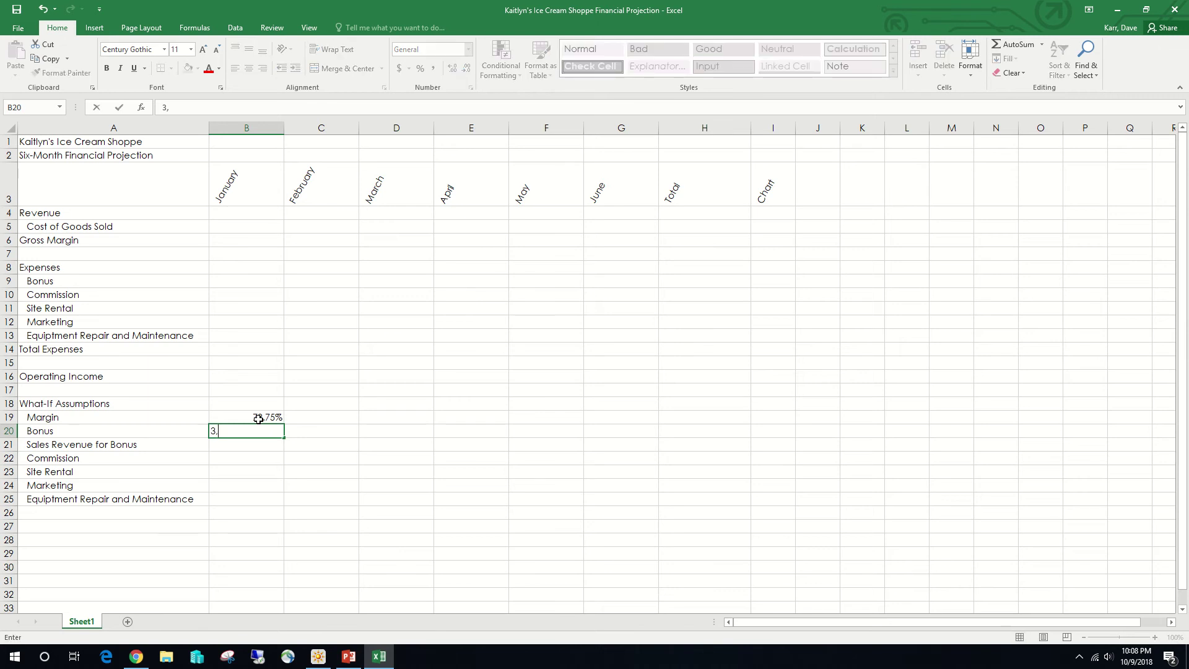
{"action": "type", "text": ",500.00"}
{"action": "key", "text": "Return"}
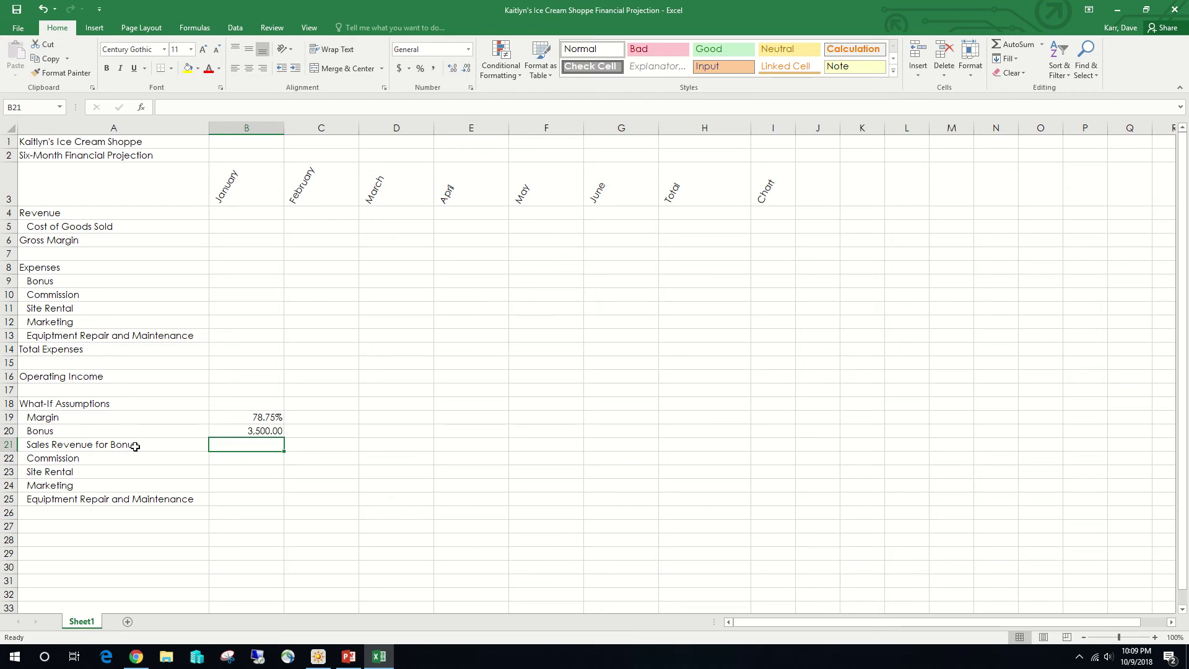
Fill B21:B23 with 65,000.00 for Sales Revenue for Bonus, 25.00% for Commission and 10.00% for Site Rental.
{"action": "type", "text": "65"}
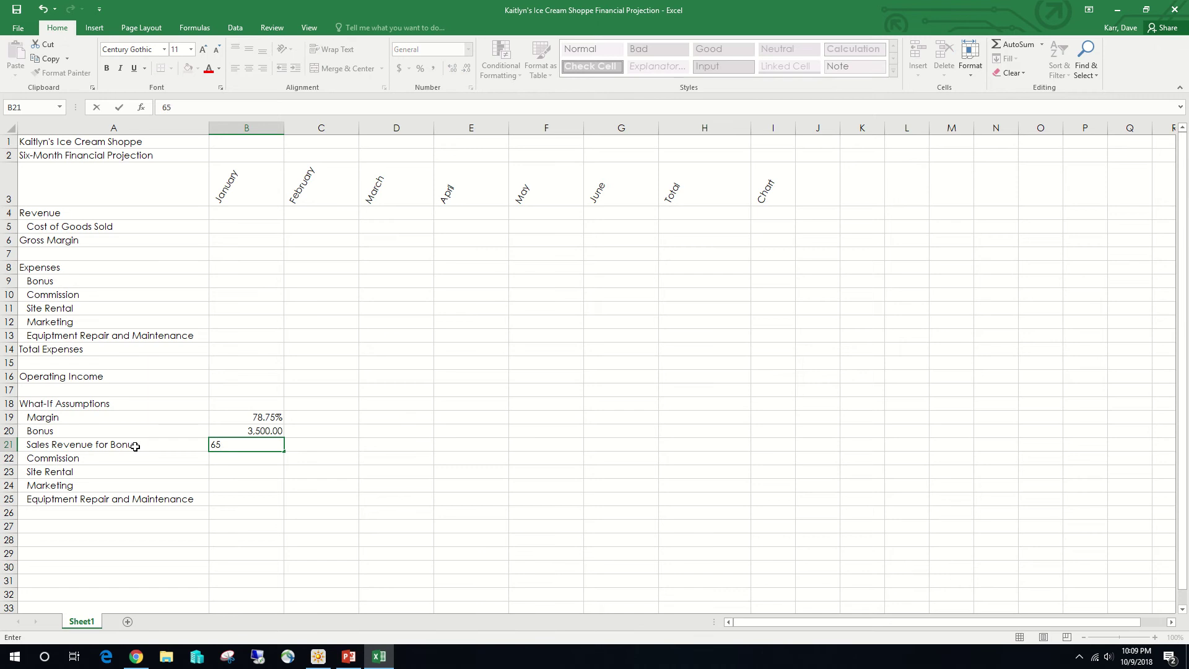
{"action": "type", "text": ",000."}
{"action": "type", "text": "00"}
{"action": "left_click", "coordinate": [271, 463]}
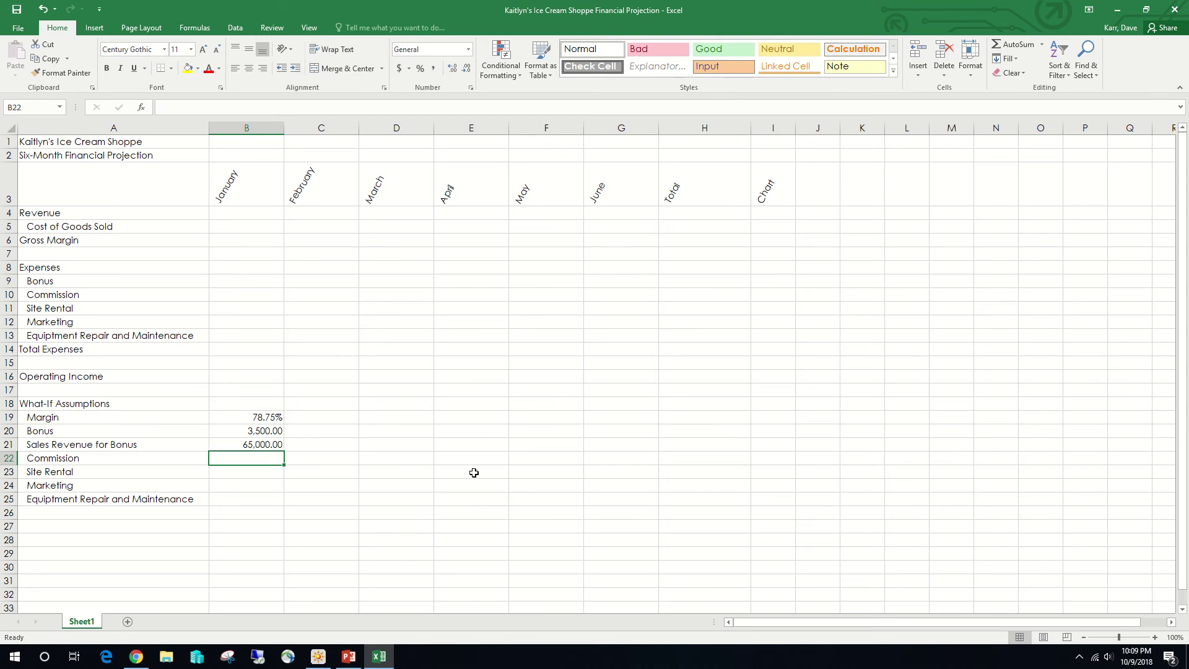
{"action": "type", "text": "25.00"}
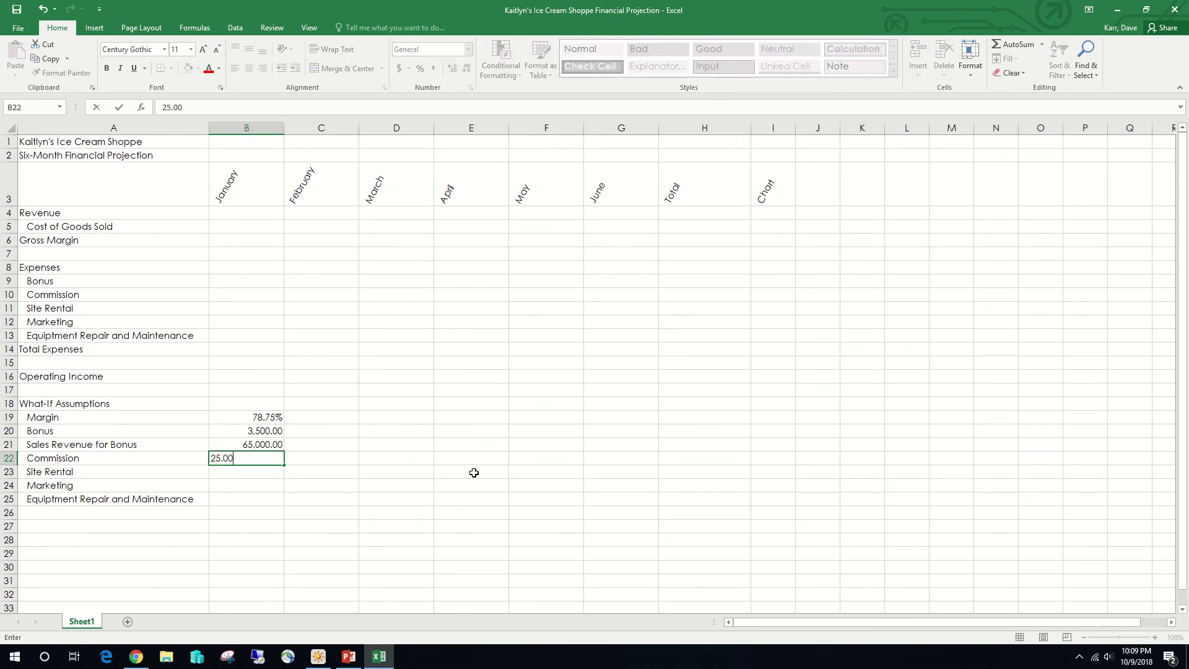
{"action": "type", "text": "%"}
{"action": "key", "text": "Return"}
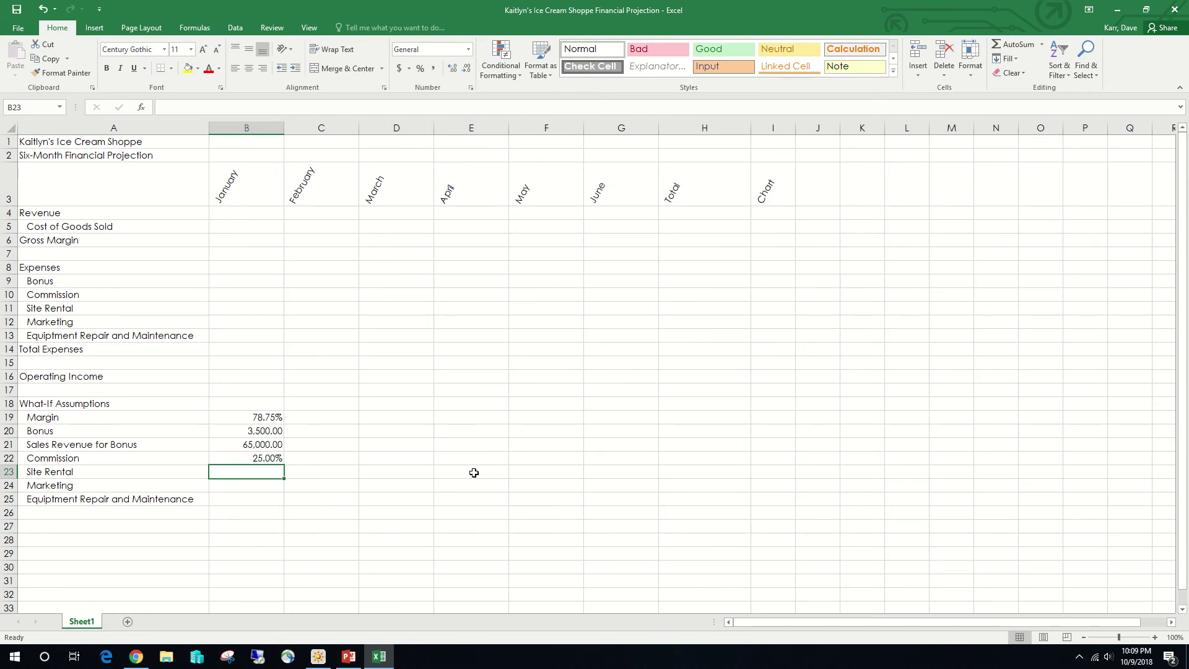
{"action": "type", "text": "10.00"}
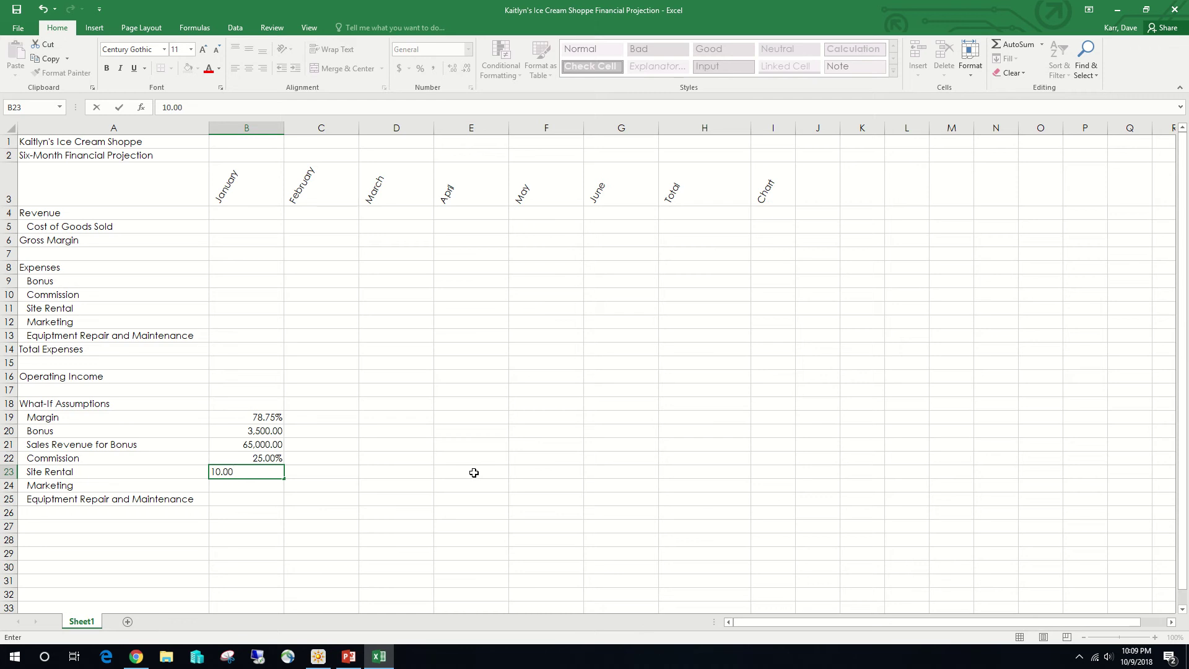
{"action": "type", "text": "%"}
{"action": "left_click", "coordinate": [270, 458]}
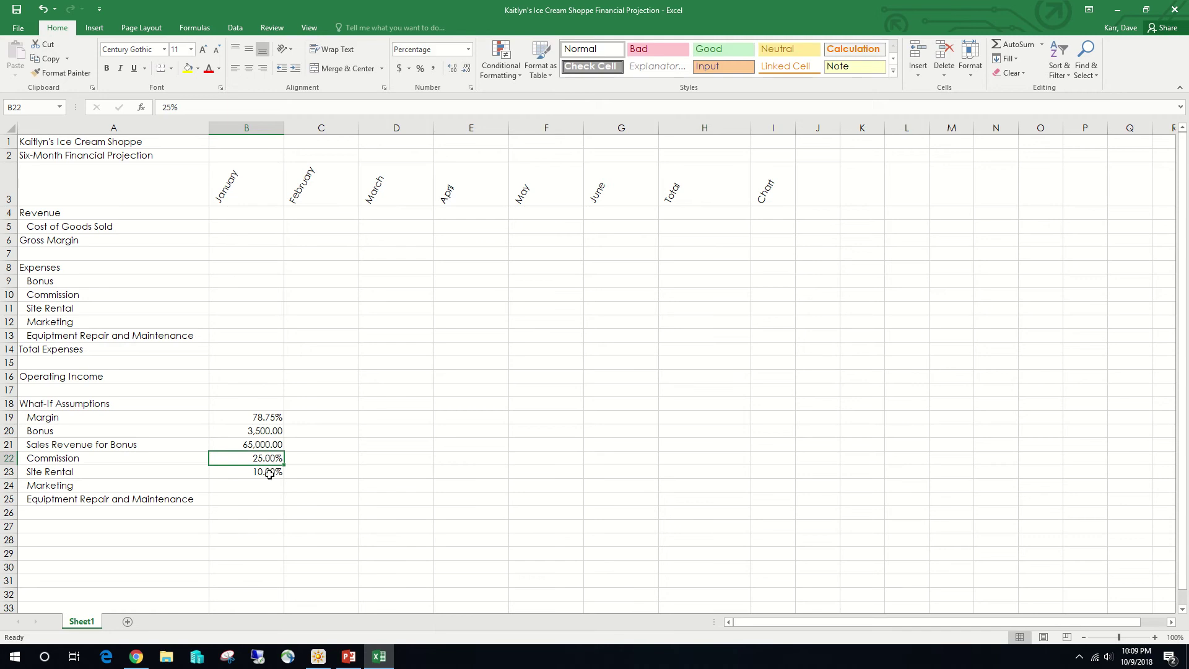
Check the stored values and number formats of the What-If entries in B19:B23.
{"action": "left_click", "coordinate": [270, 474]}
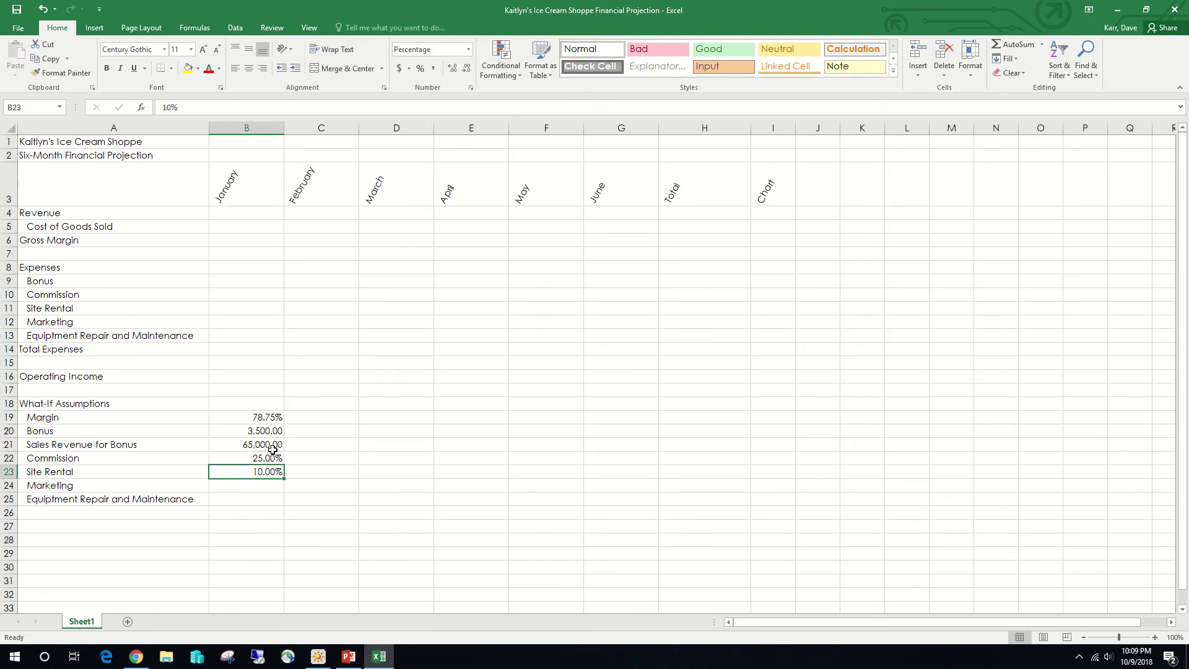
{"action": "left_click", "coordinate": [272, 446]}
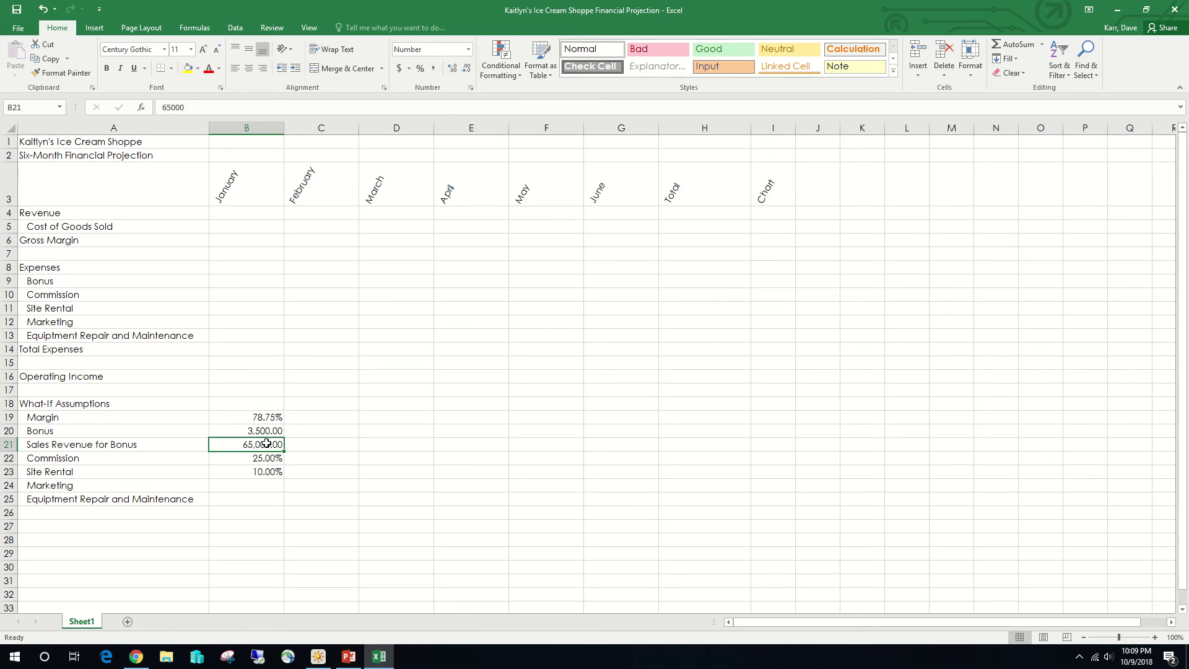
{"action": "left_click", "coordinate": [267, 432]}
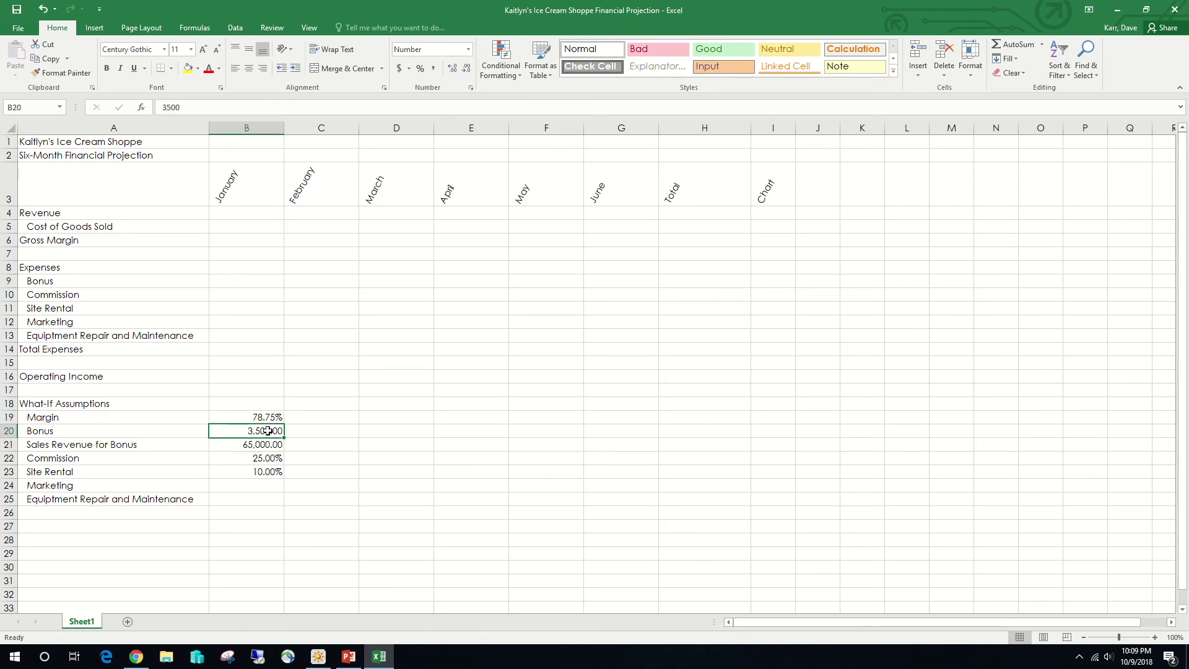
{"action": "left_click", "coordinate": [273, 415]}
{"action": "left_click", "coordinate": [271, 430]}
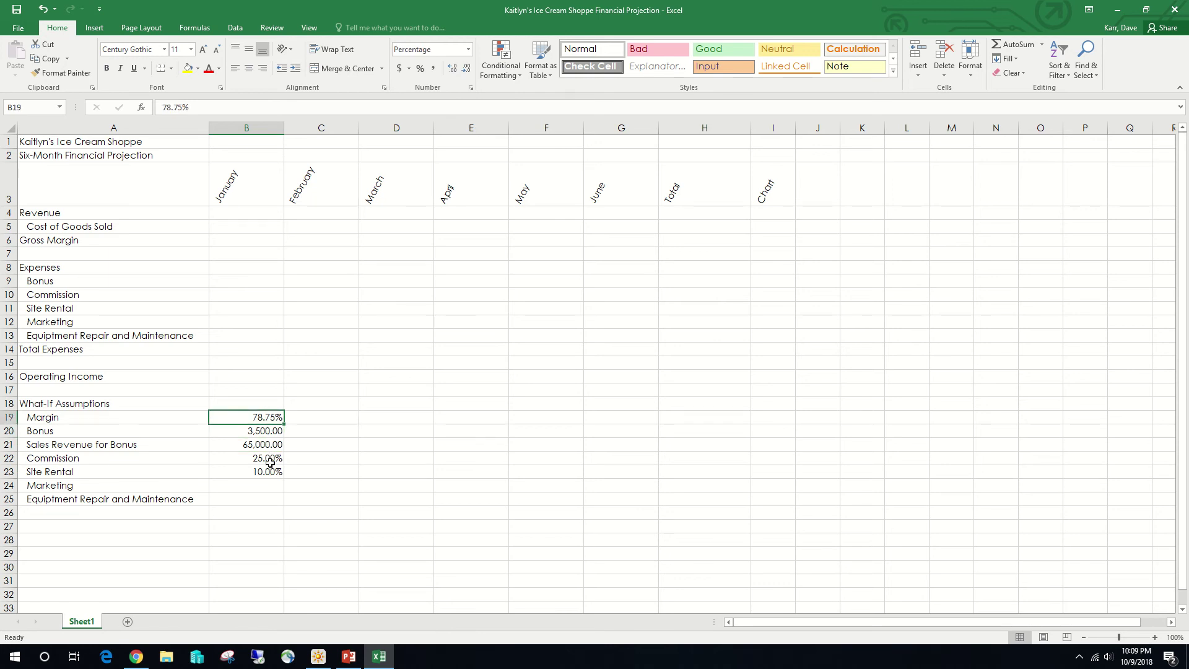
Enter the What-If values 5.00% for Marketing in B24 and 3.50% for Equiptment Repair and Maintenance in B25.
{"action": "left_click", "coordinate": [270, 475]}
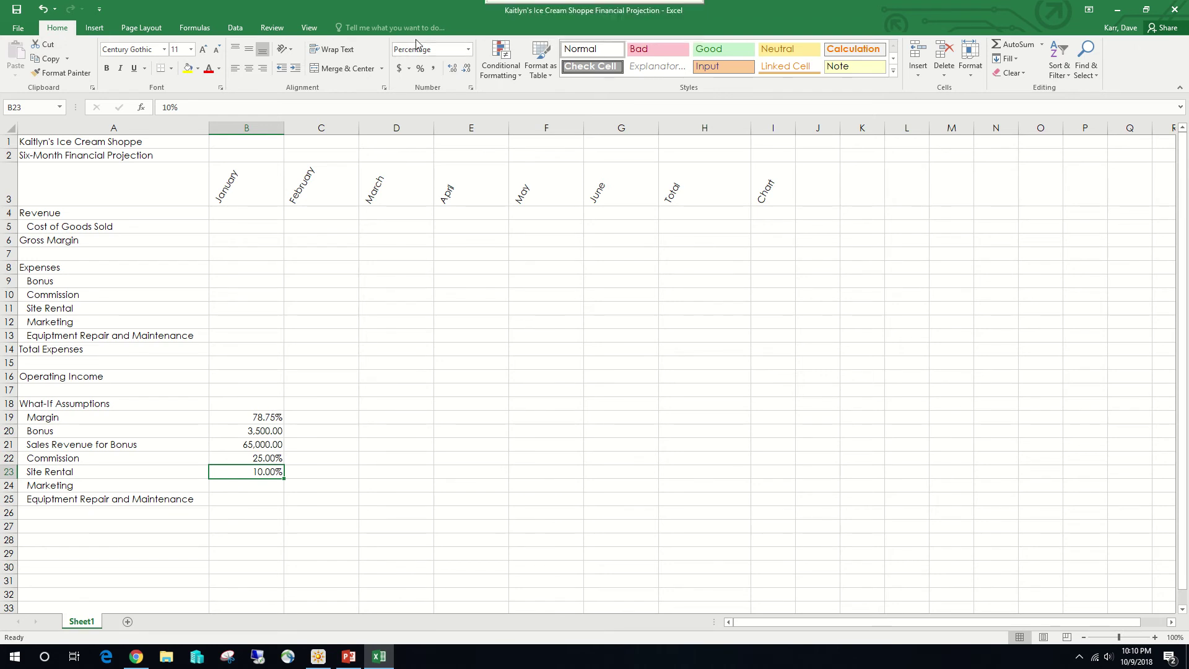
{"action": "left_click", "coordinate": [267, 487]}
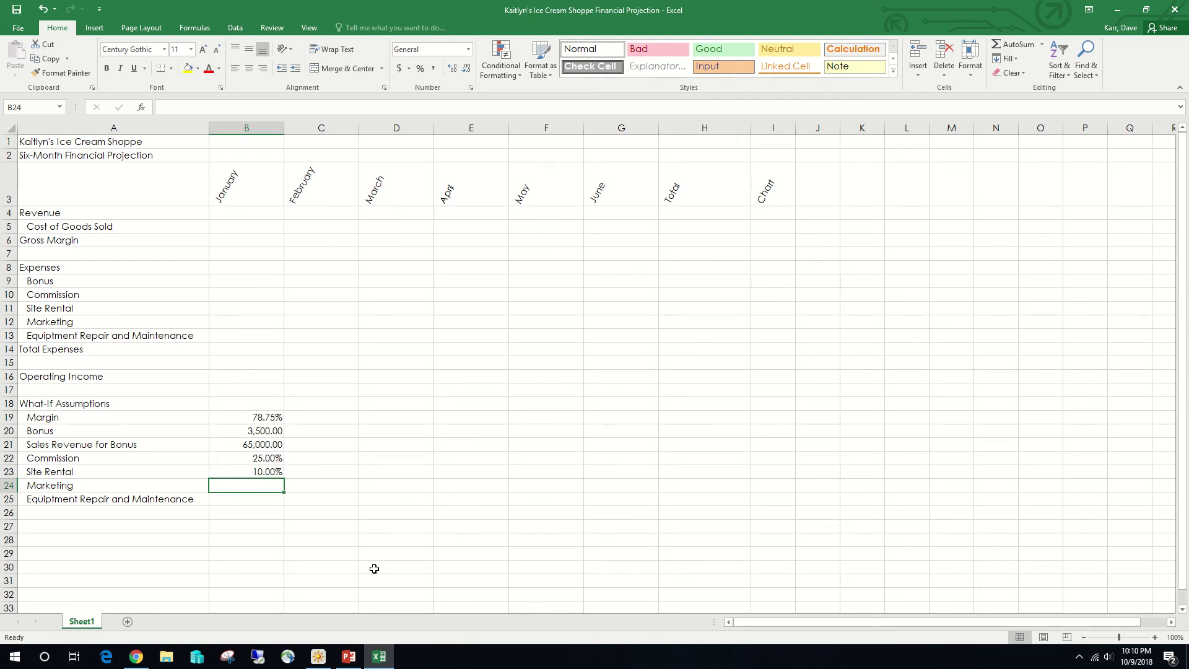
{"action": "type", "text": "5."}
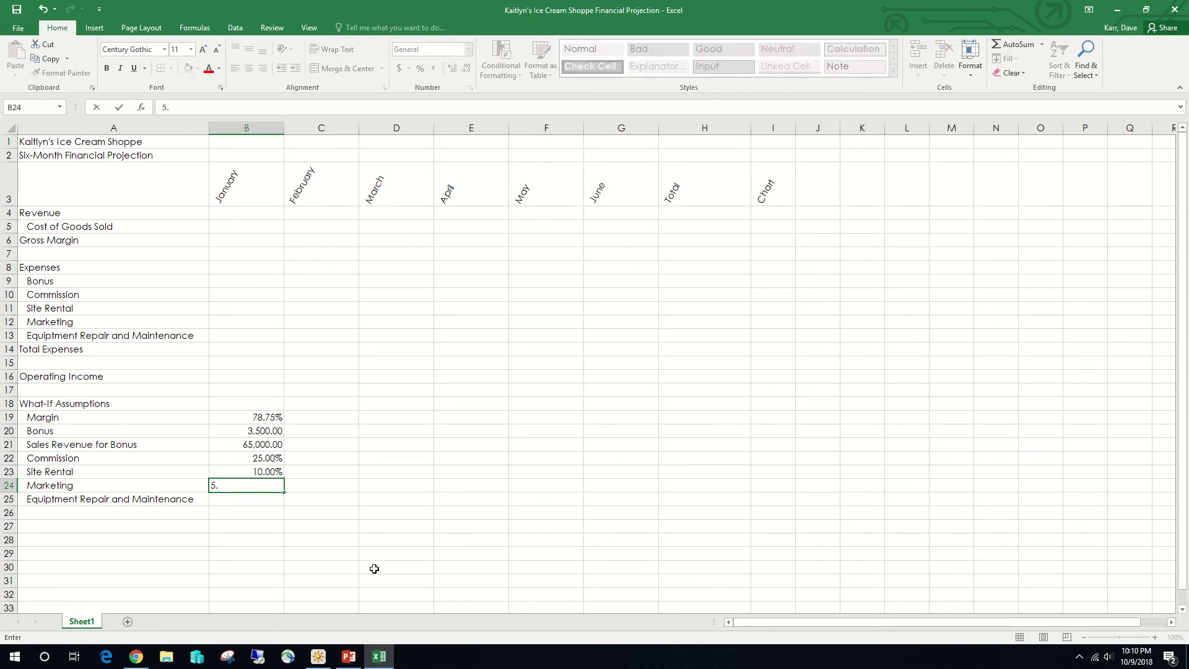
{"action": "type", "text": "00%"}
{"action": "left_click", "coordinate": [253, 498]}
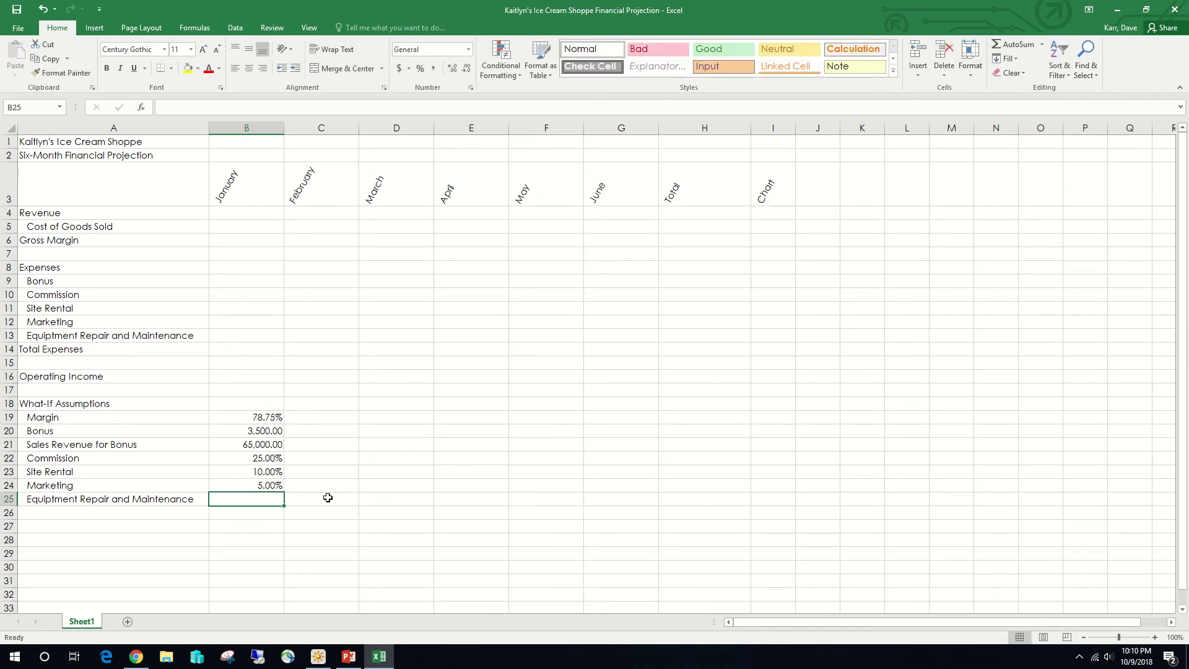
{"action": "type", "text": "3.50"}
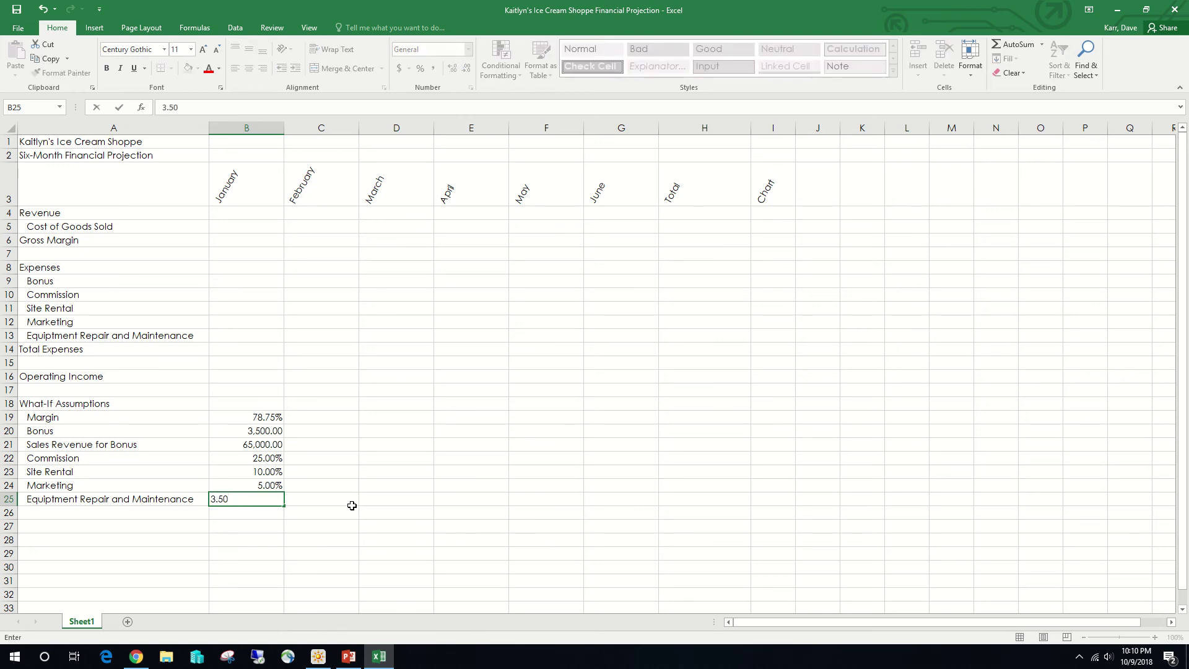
{"action": "type", "text": "%"}
{"action": "left_click", "coordinate": [120, 108]}
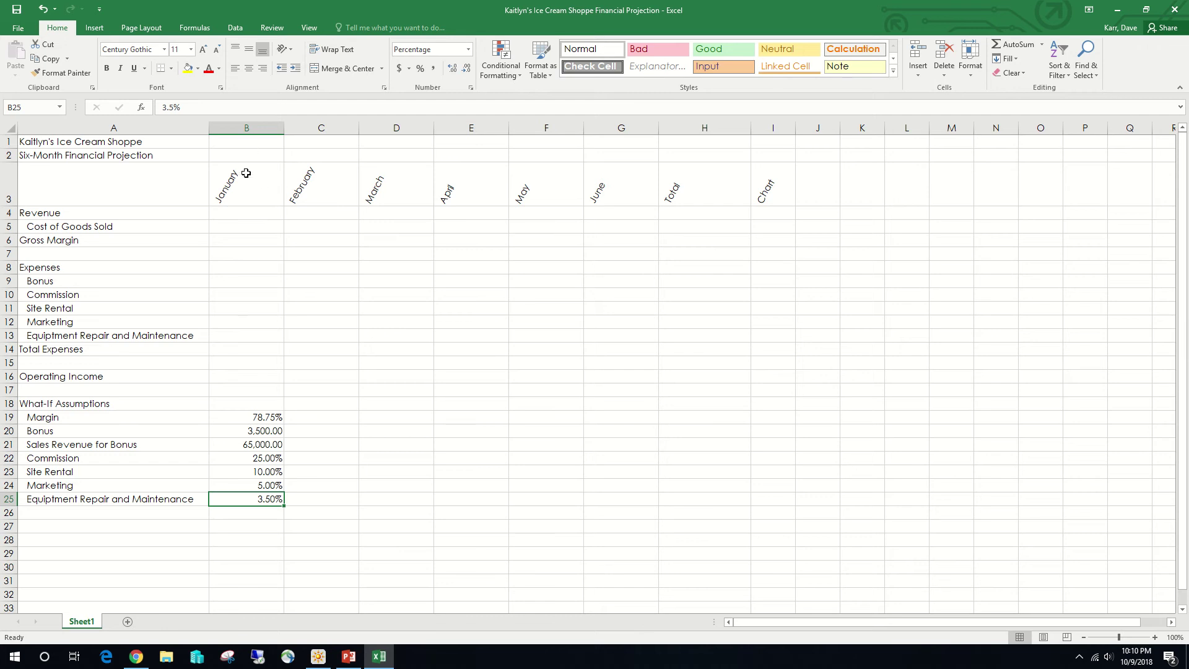
Enter the Revenue figures 55,000.00 for January, 62.500.00 for February and 67,000.00 for March in B4:D4.
{"action": "left_click", "coordinate": [248, 213]}
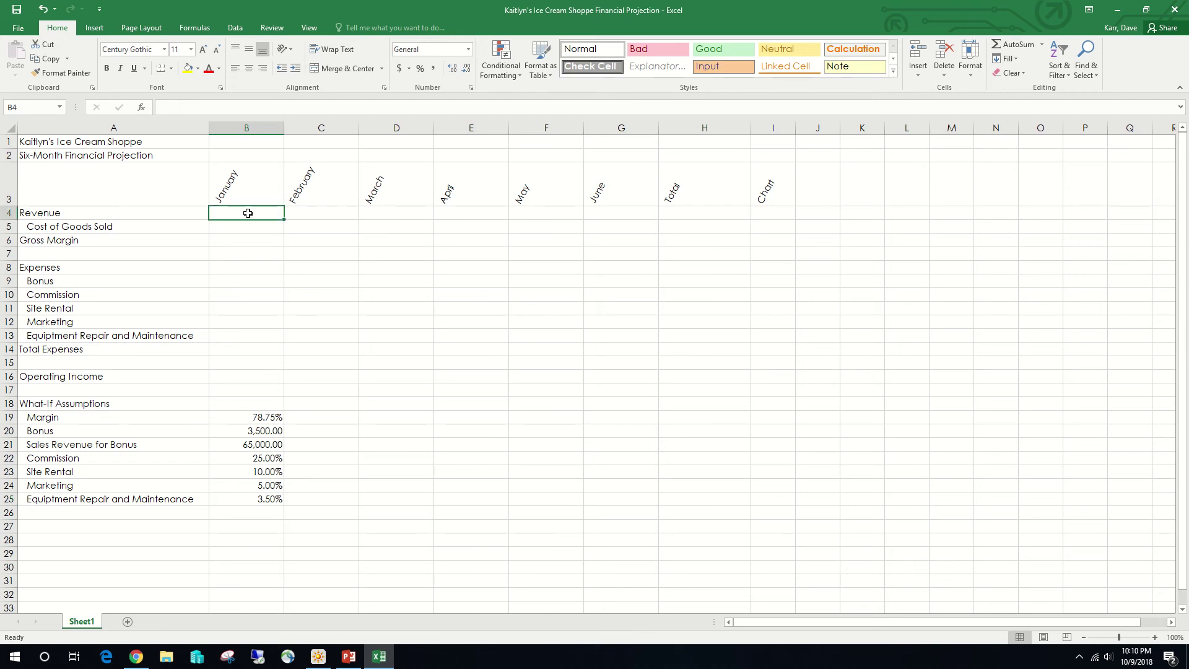
{"action": "type", "text": "55"}
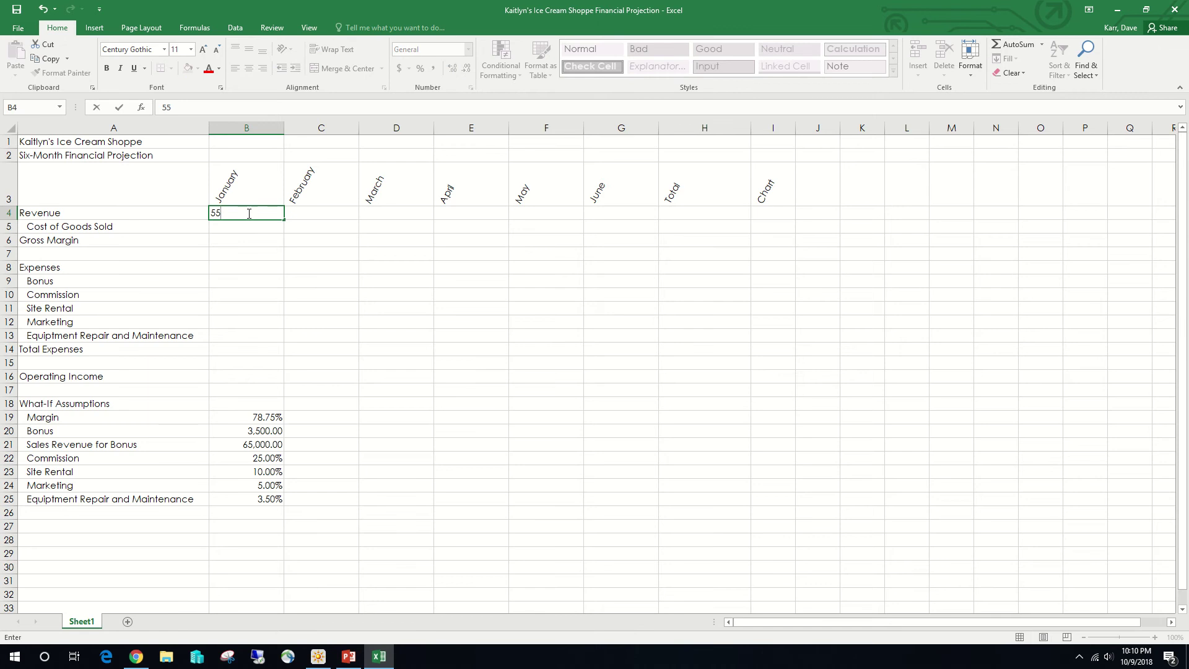
{"action": "type", "text": ",000.00"}
{"action": "key", "text": "Tab"}
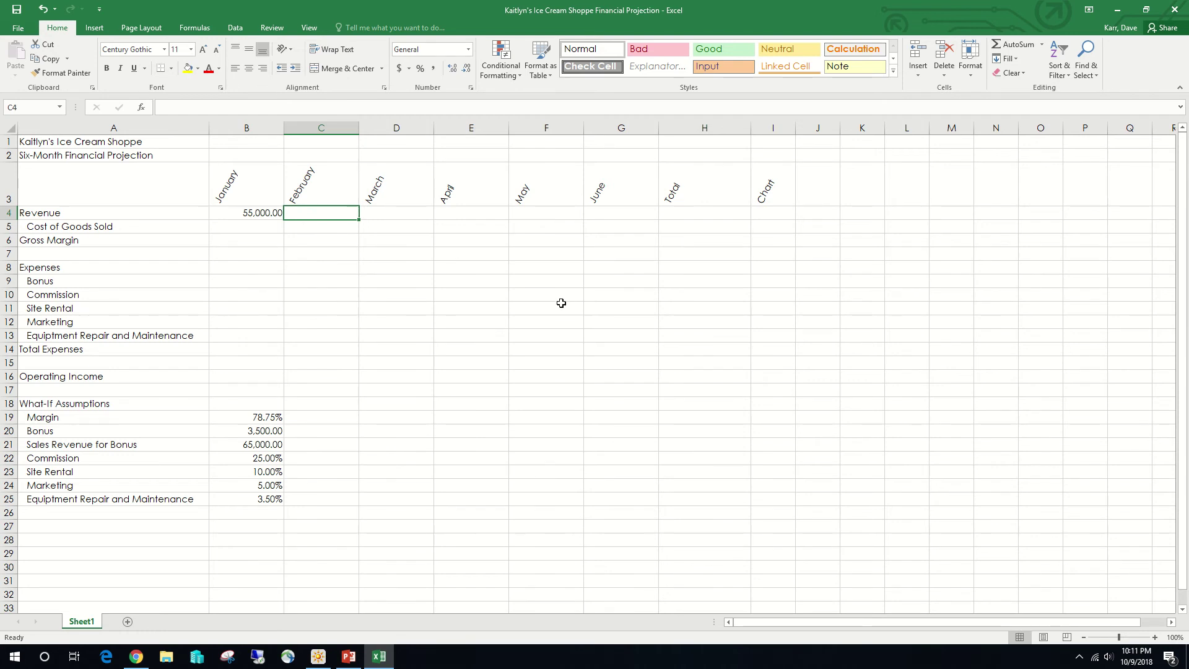
{"action": "type", "text": "62"}
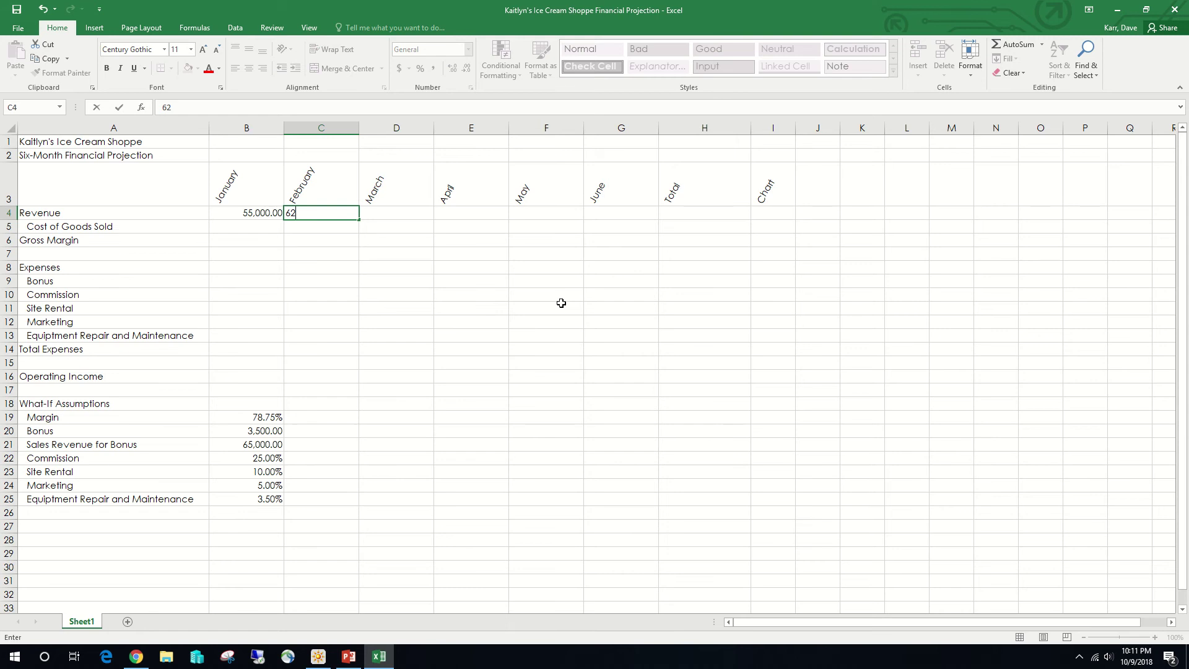
{"action": "type", "text": ".50"}
{"action": "type", "text": "0.00"}
{"action": "key", "text": "Tab"}
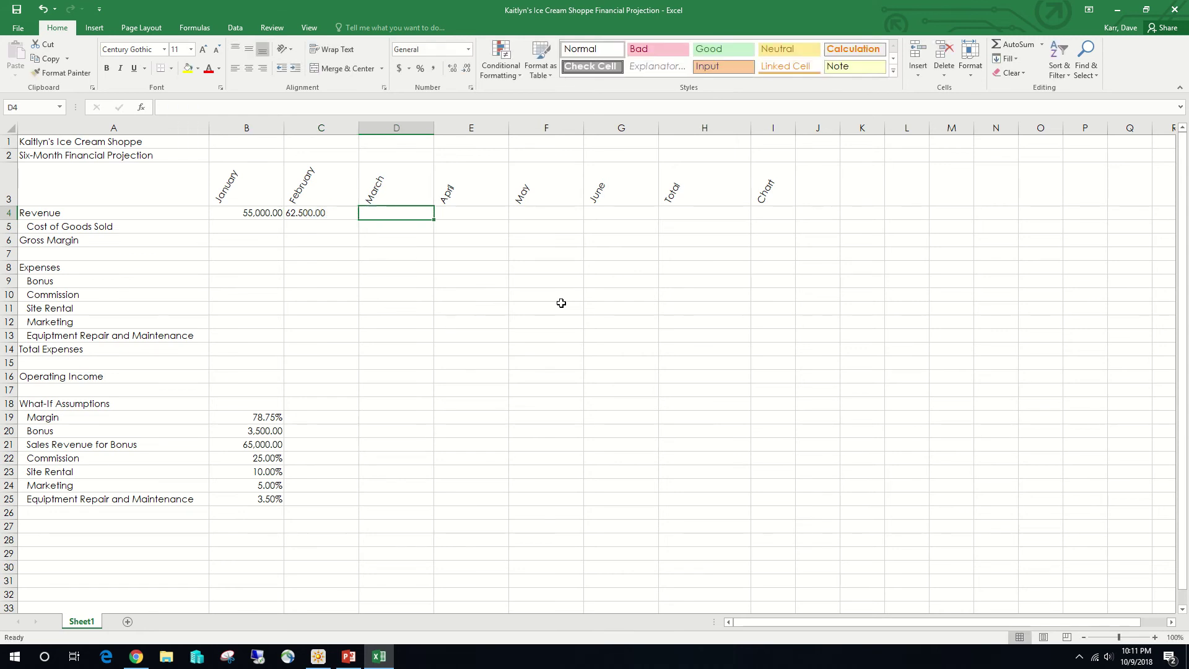
{"action": "type", "text": "67"}
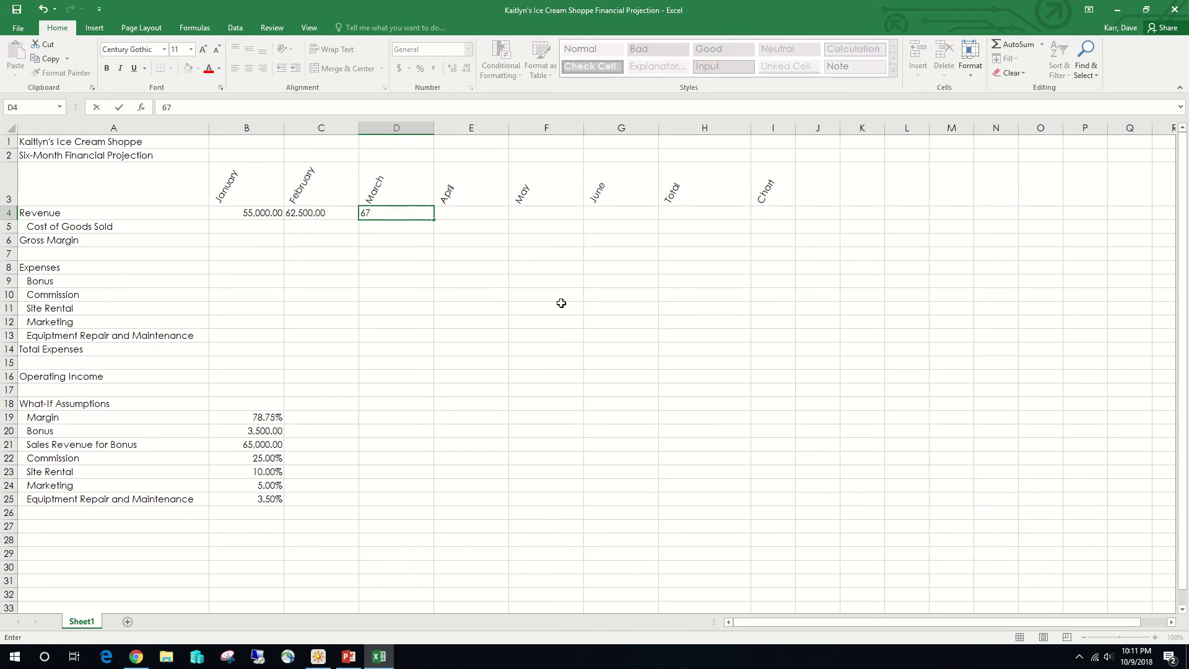
{"action": "type", "text": ",000.00"}
{"action": "key", "text": "Tab"}
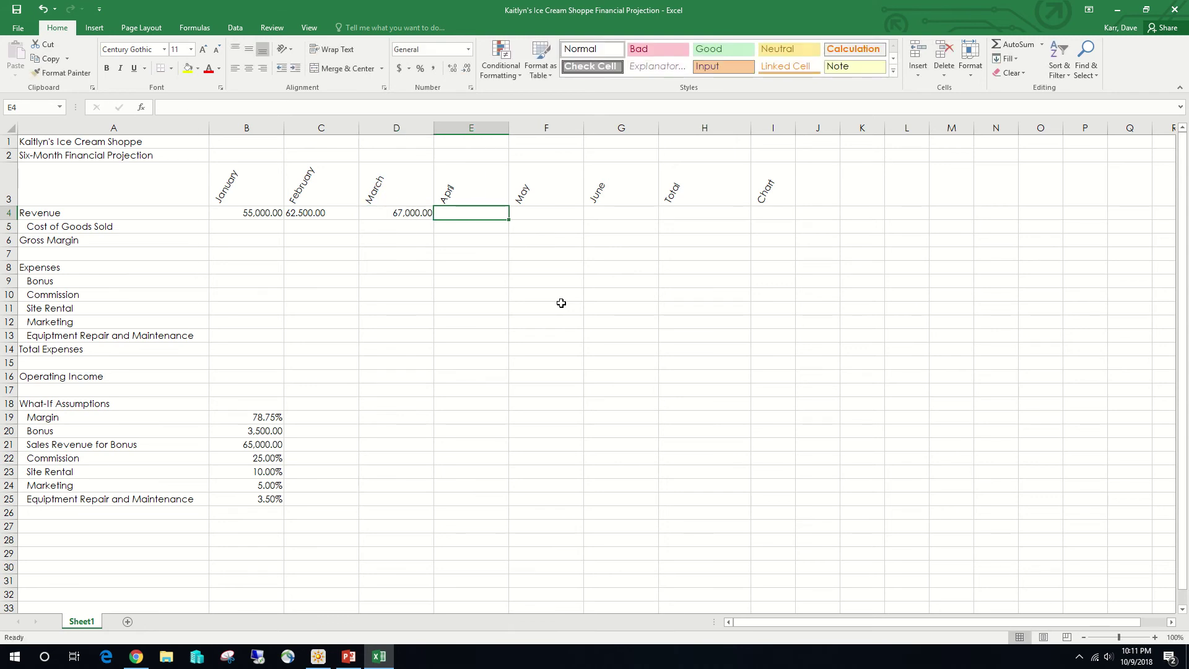
Enter the Revenue figures 90.250.00 for April, 77,500.00 for May and 74,750.00 for June in E4:G4.
{"action": "type", "text": "90"}
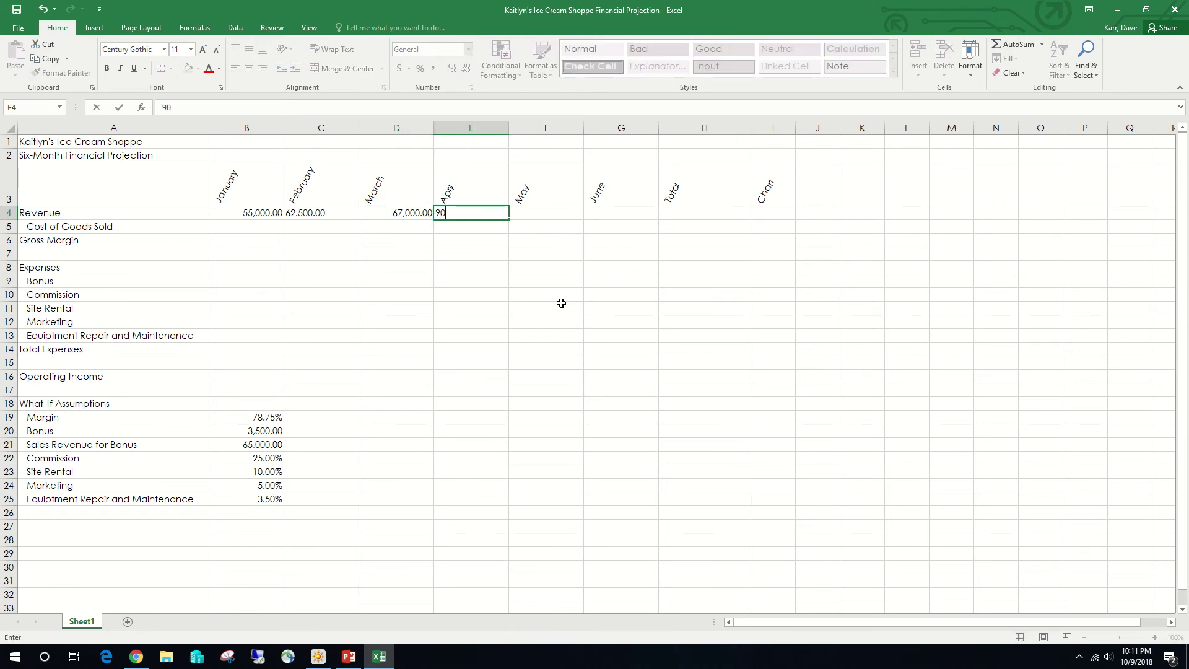
{"action": "type", "text": ".250.00"}
{"action": "key", "text": "Tab"}
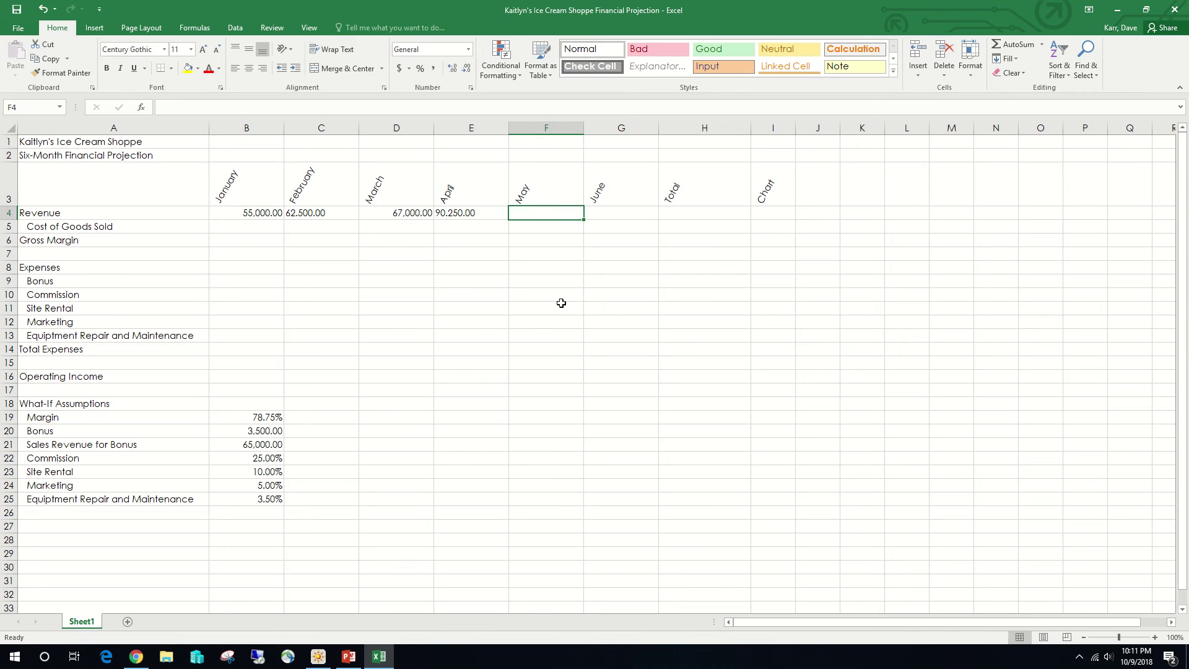
{"action": "type", "text": "77"}
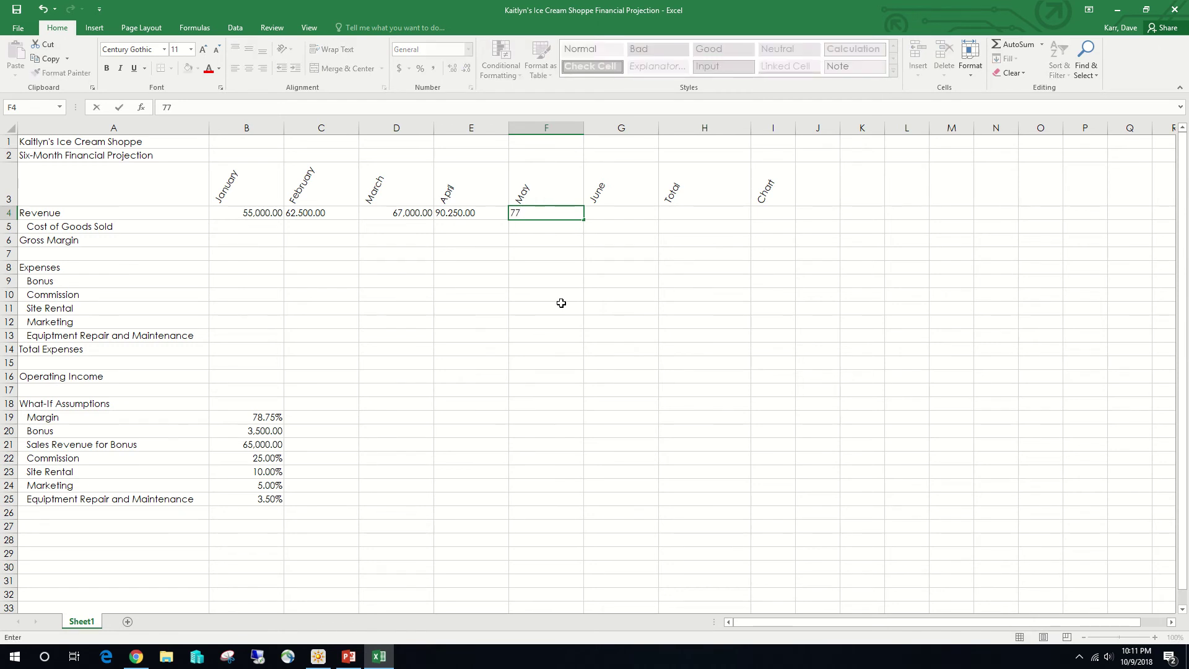
{"action": "type", "text": ",500.00"}
{"action": "key", "text": "Tab"}
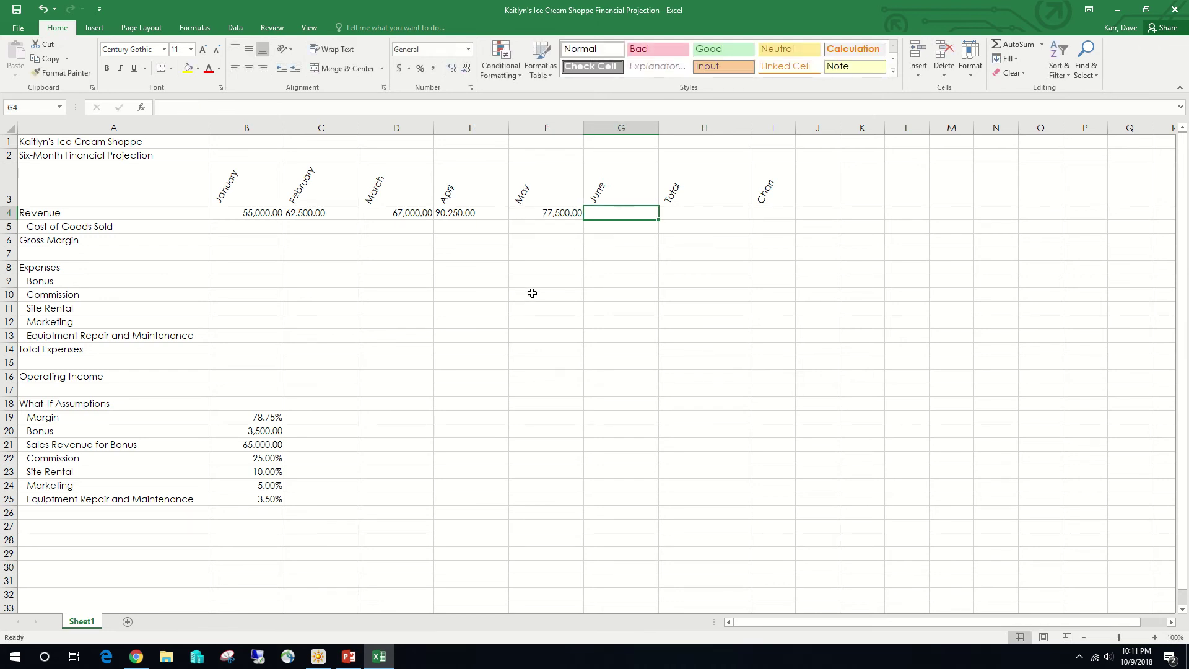
{"action": "type", "text": "74"}
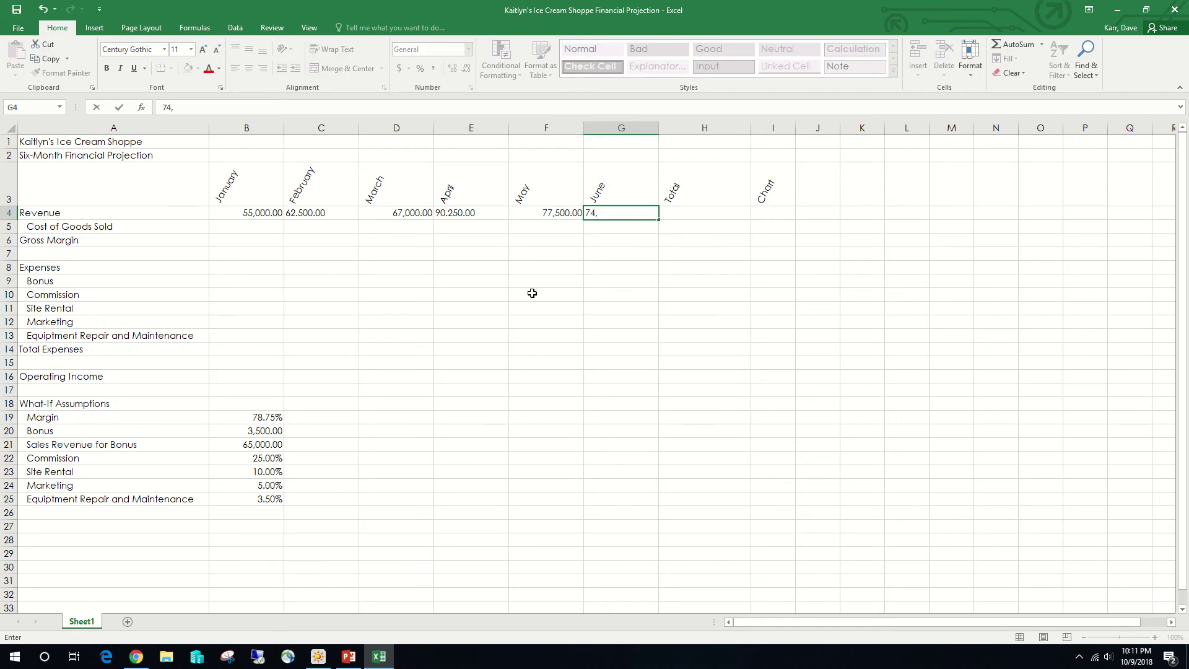
{"action": "type", "text": ",750.00"}
Total the January to June Revenue in H4 with AutoSum over the range B4:G4.
{"action": "left_click", "coordinate": [691, 212]}
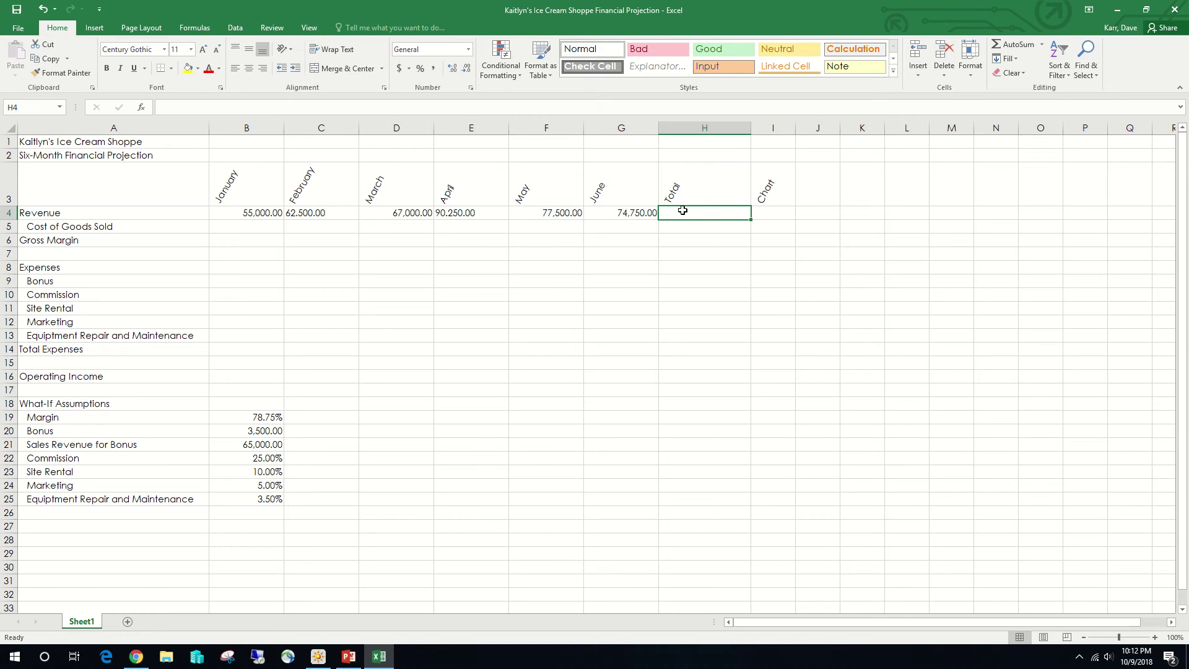
{"action": "left_click", "coordinate": [1015, 45]}
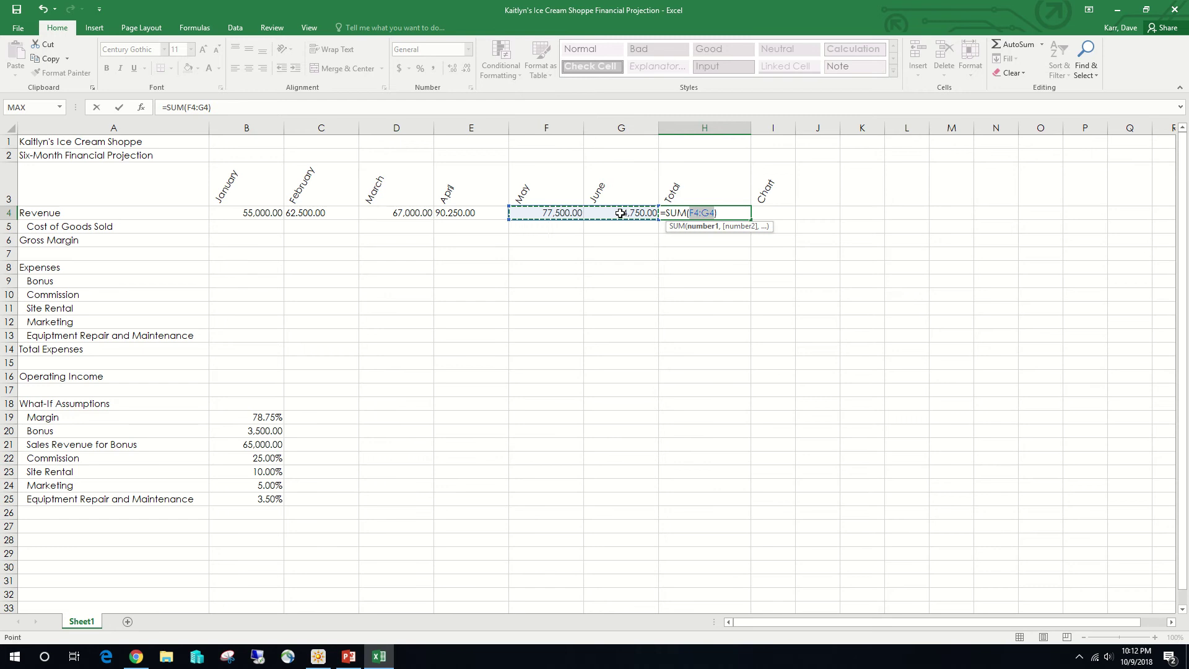
{"action": "left_click_drag", "start_coordinate": [619, 212], "coordinate": [281, 213]}
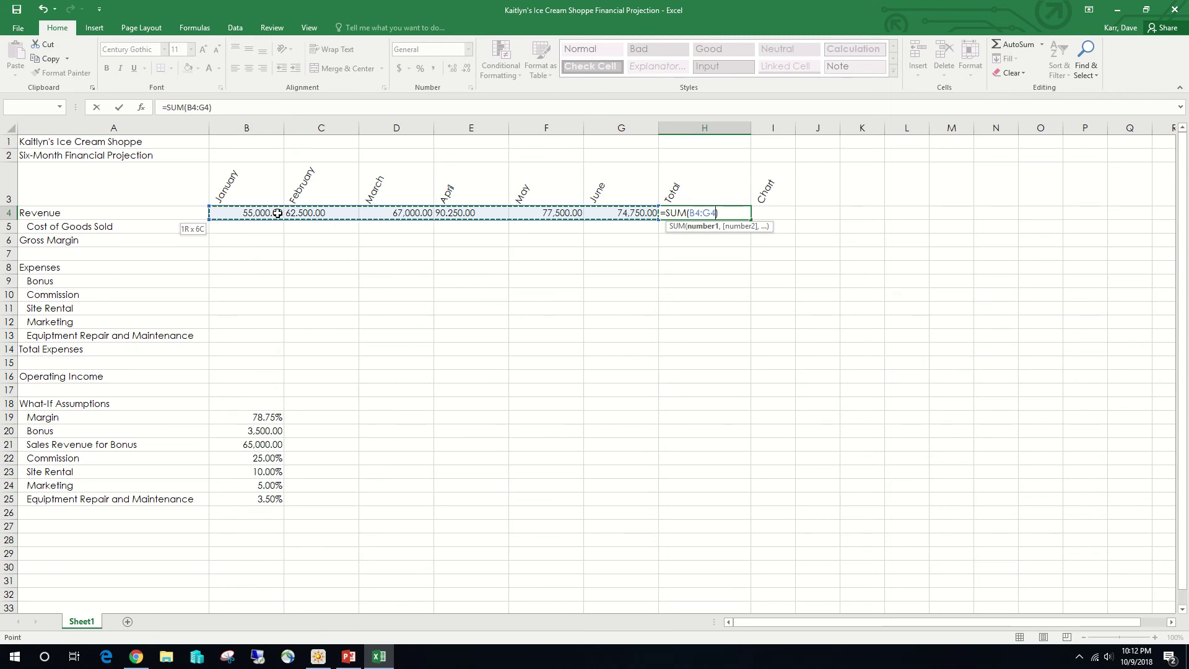
{"action": "left_click_drag", "start_coordinate": [277, 213], "coordinate": [278, 213]}
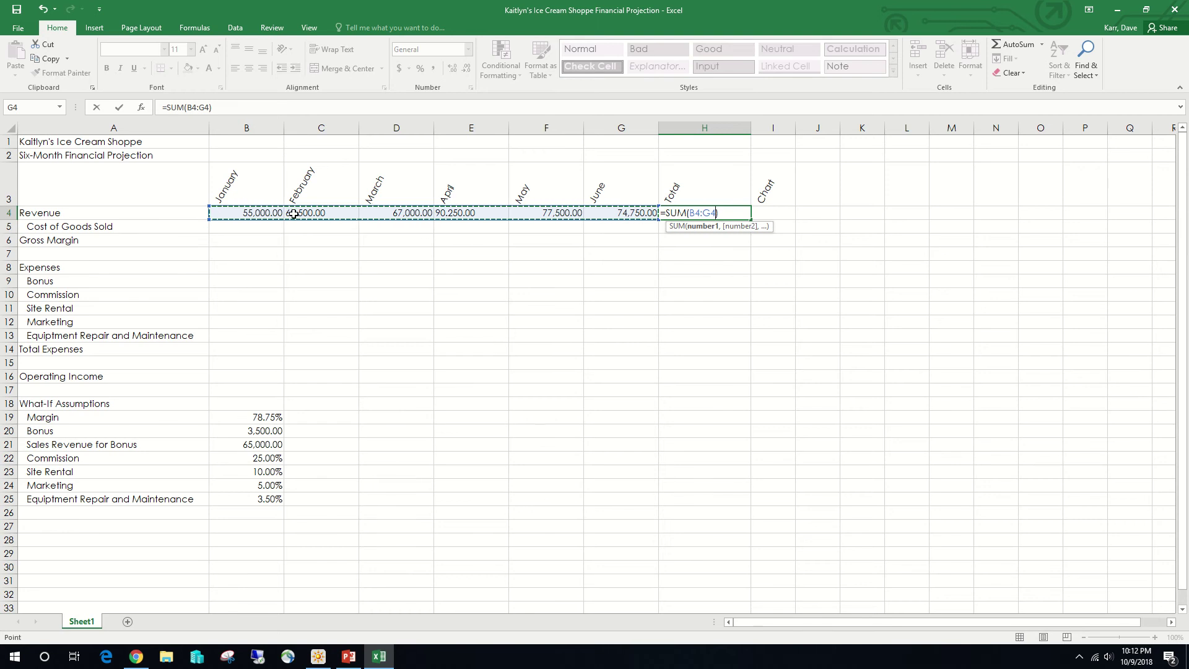
{"action": "left_click", "coordinate": [119, 107]}
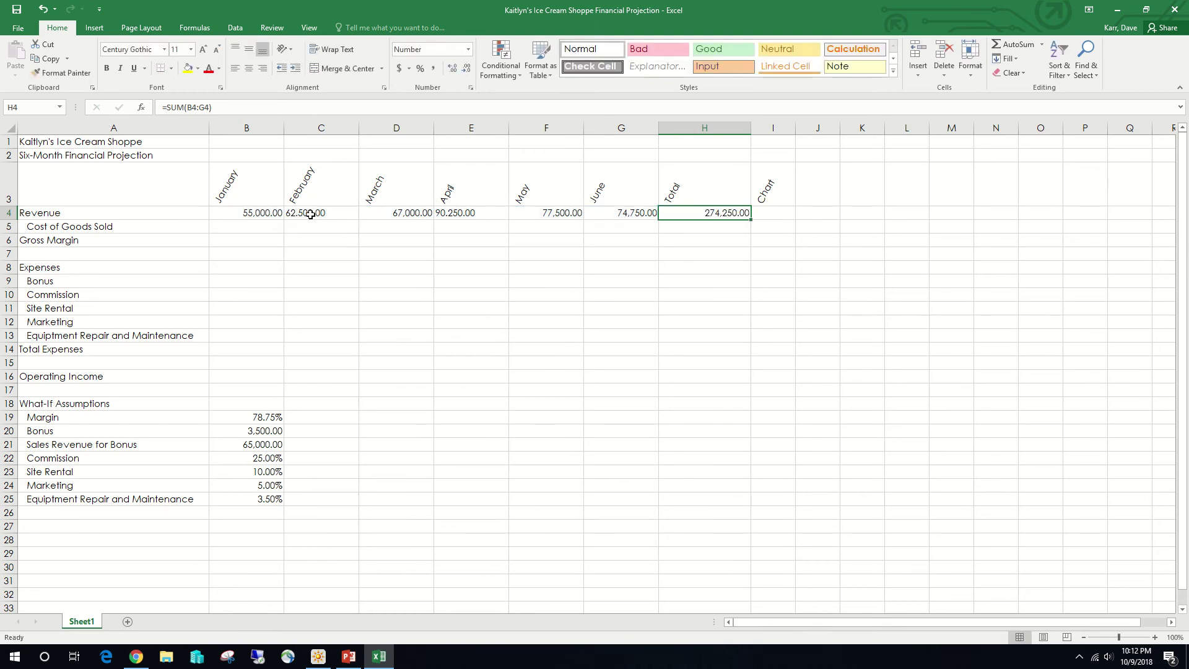
Correct the thousands separators in the February and April Revenue so C4 reads 62,500.00 and E4 reads 90,250.00.
{"action": "left_click", "coordinate": [301, 214]}
{"action": "double_click", "coordinate": [300, 215]}
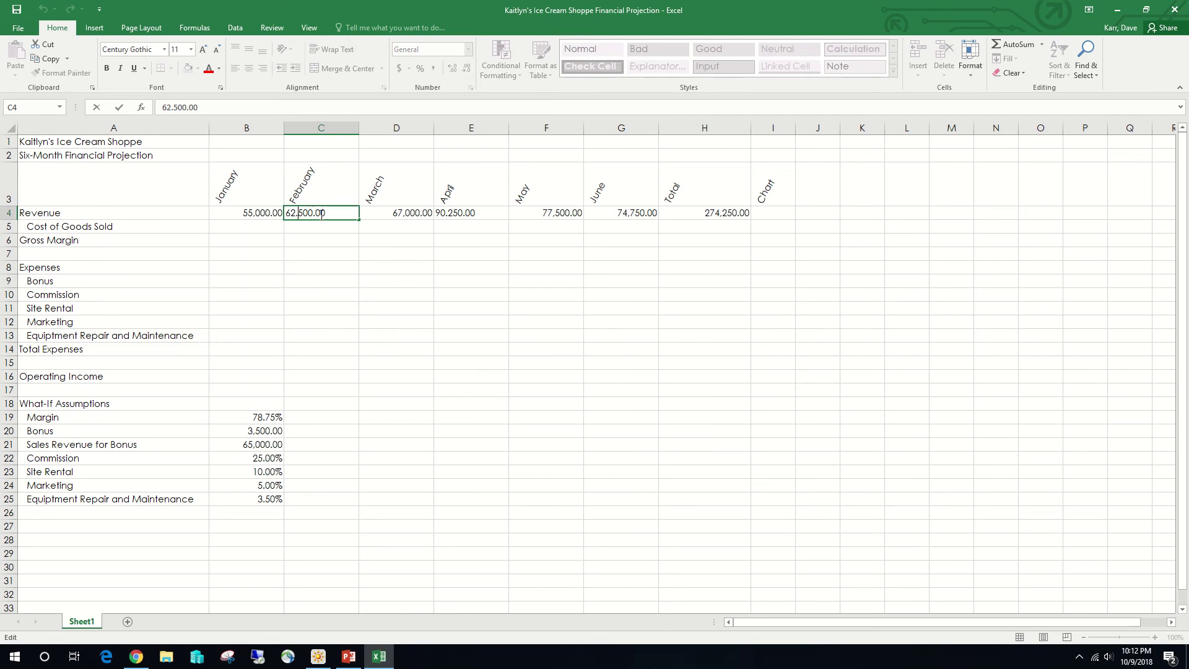
{"action": "key", "text": "BackSpace"}
{"action": "type", "text": ","}
{"action": "left_click", "coordinate": [454, 216]}
{"action": "double_click", "coordinate": [453, 214]}
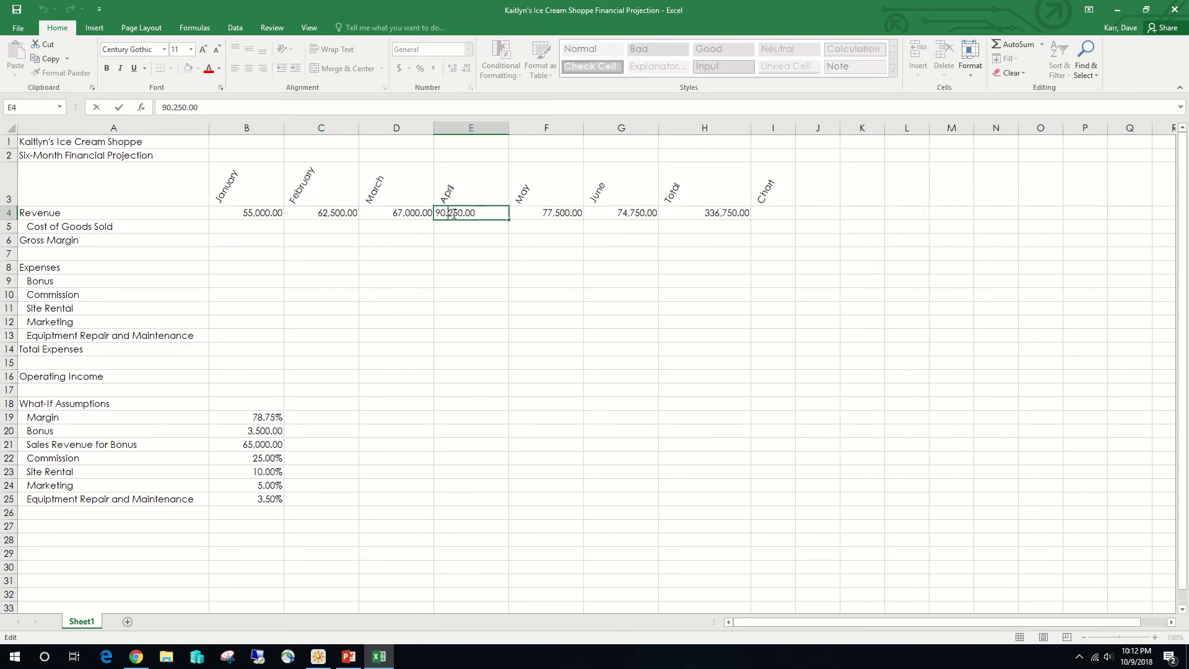
{"action": "key", "text": "BackSpace"}
{"action": "type", "text": ","}
Review the SUM function arguments of the Revenue total in H4.
{"action": "left_click", "coordinate": [688, 212]}
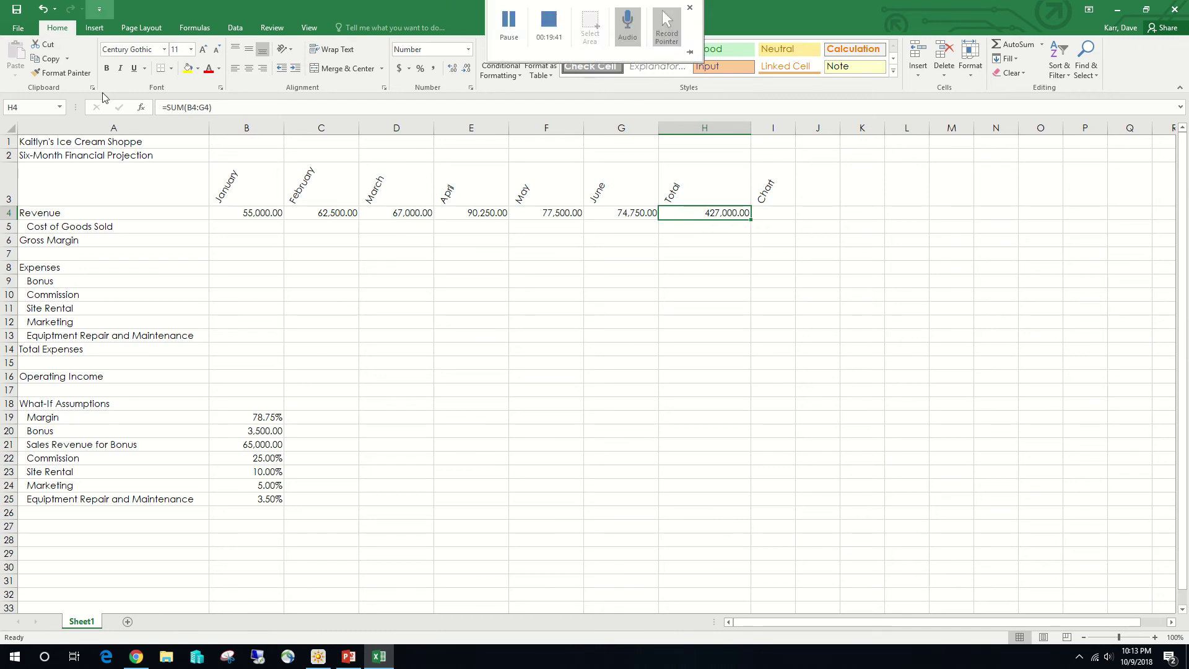
{"action": "left_click", "coordinate": [143, 109]}
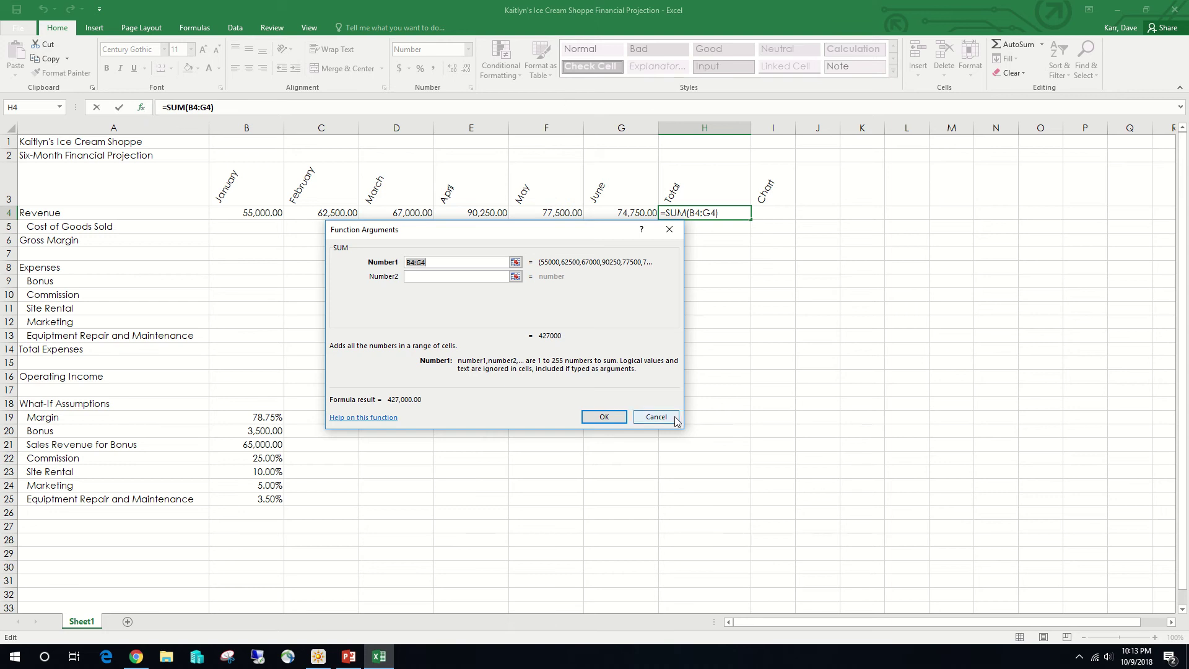
{"action": "left_click", "coordinate": [604, 417]}
Insert the NOW function from the Date & Time category into H1.
{"action": "left_click", "coordinate": [703, 141]}
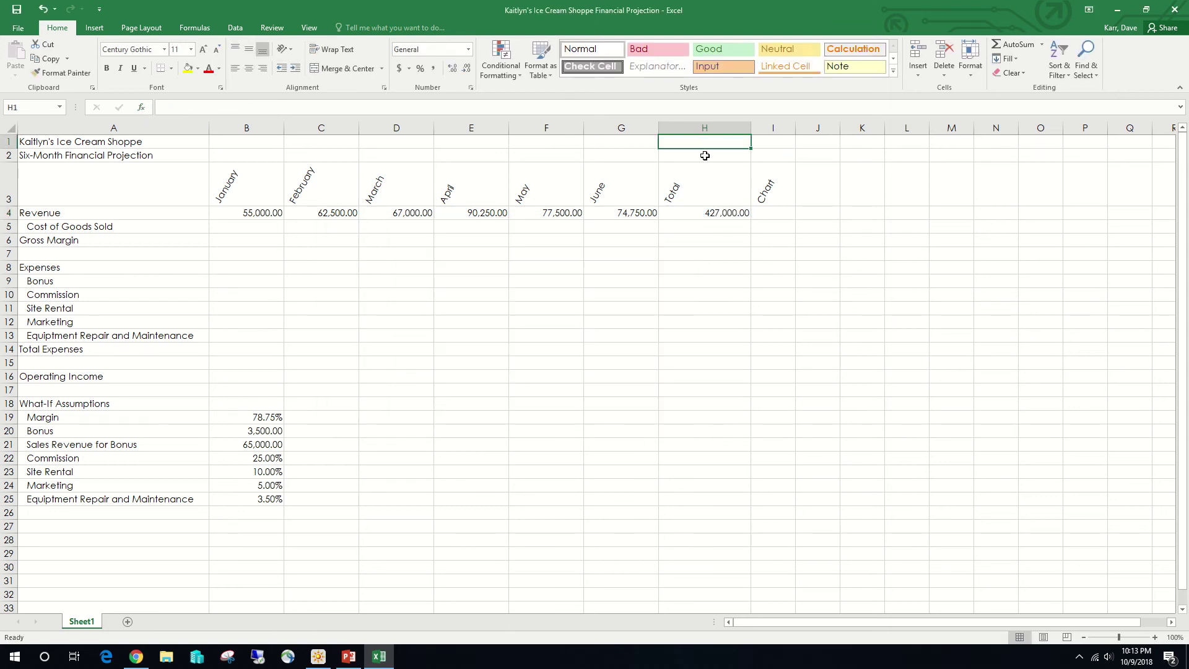
{"action": "left_click", "coordinate": [143, 108]}
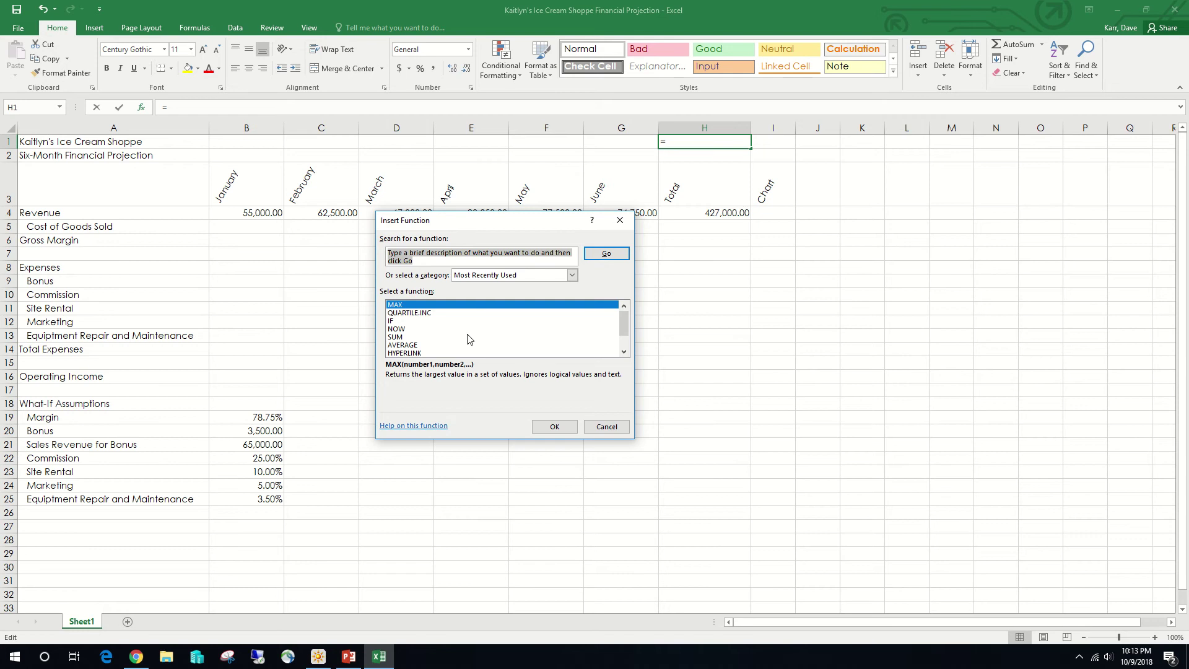
{"action": "left_click", "coordinate": [570, 275]}
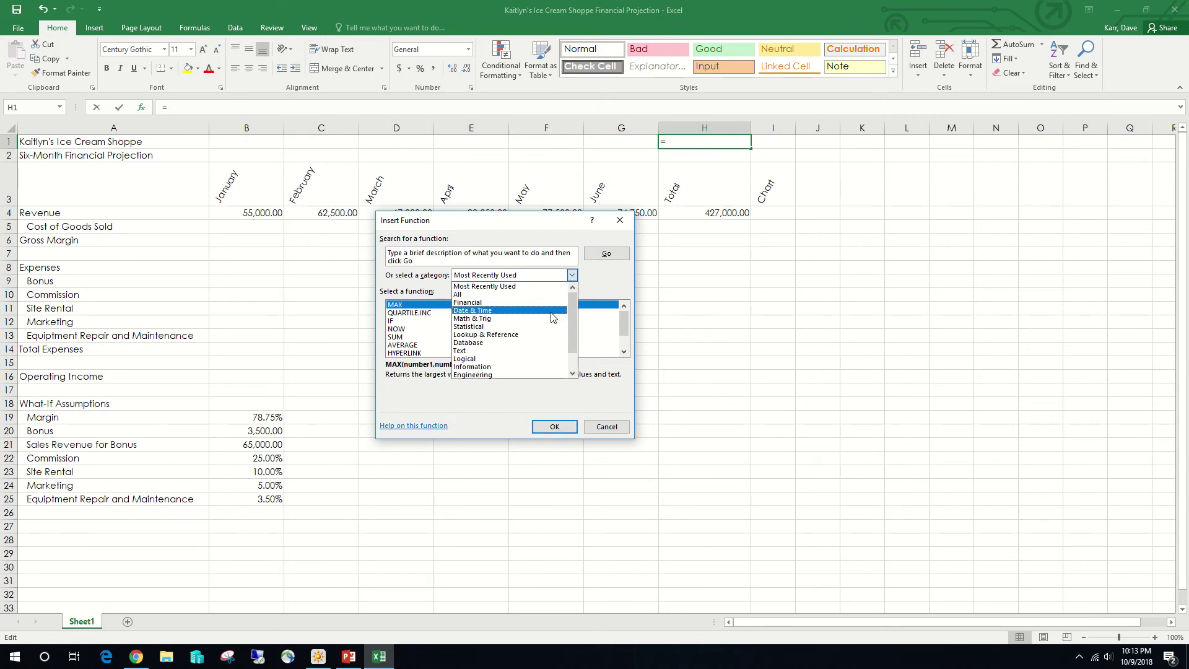
{"action": "left_click", "coordinate": [557, 310]}
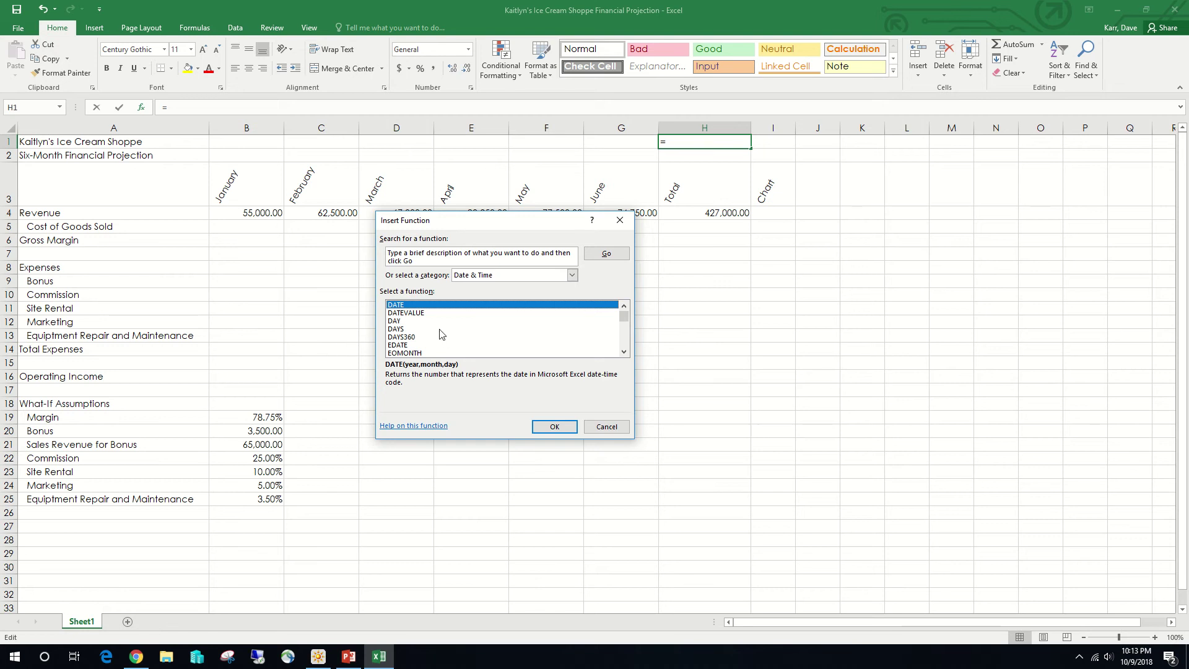
{"action": "scroll", "coordinate": [427, 344], "scroll_direction": "down", "scroll_amount": 2}
{"action": "scroll", "coordinate": [407, 335], "scroll_direction": "down", "scroll_amount": 1}
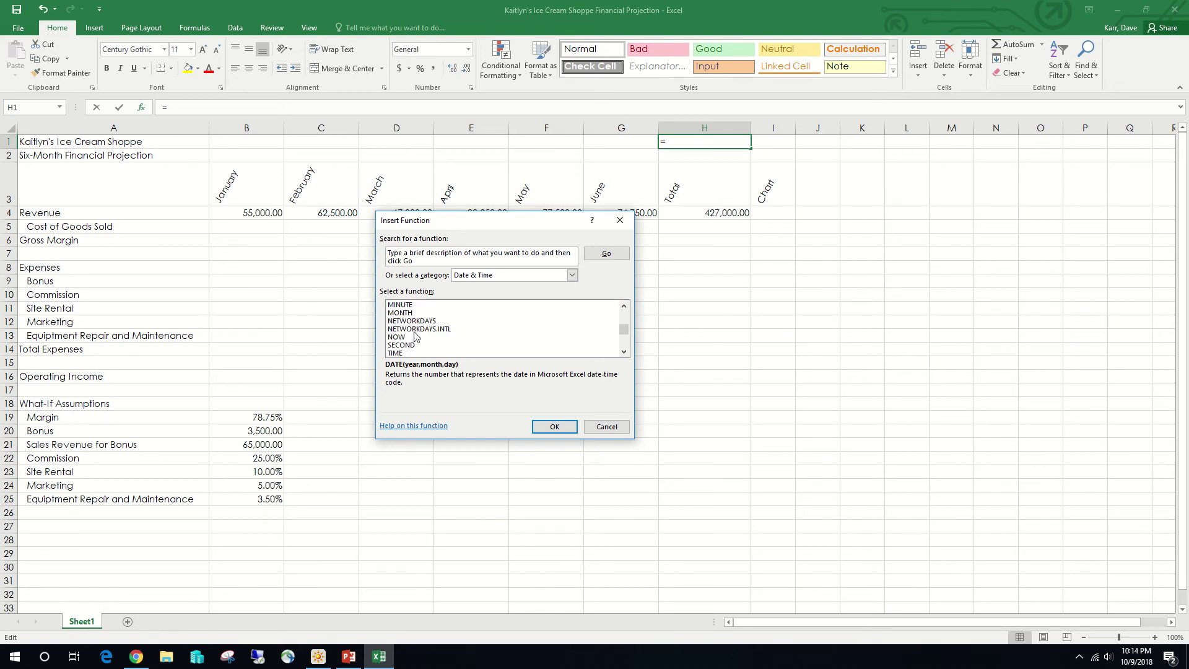
{"action": "left_click", "coordinate": [402, 337]}
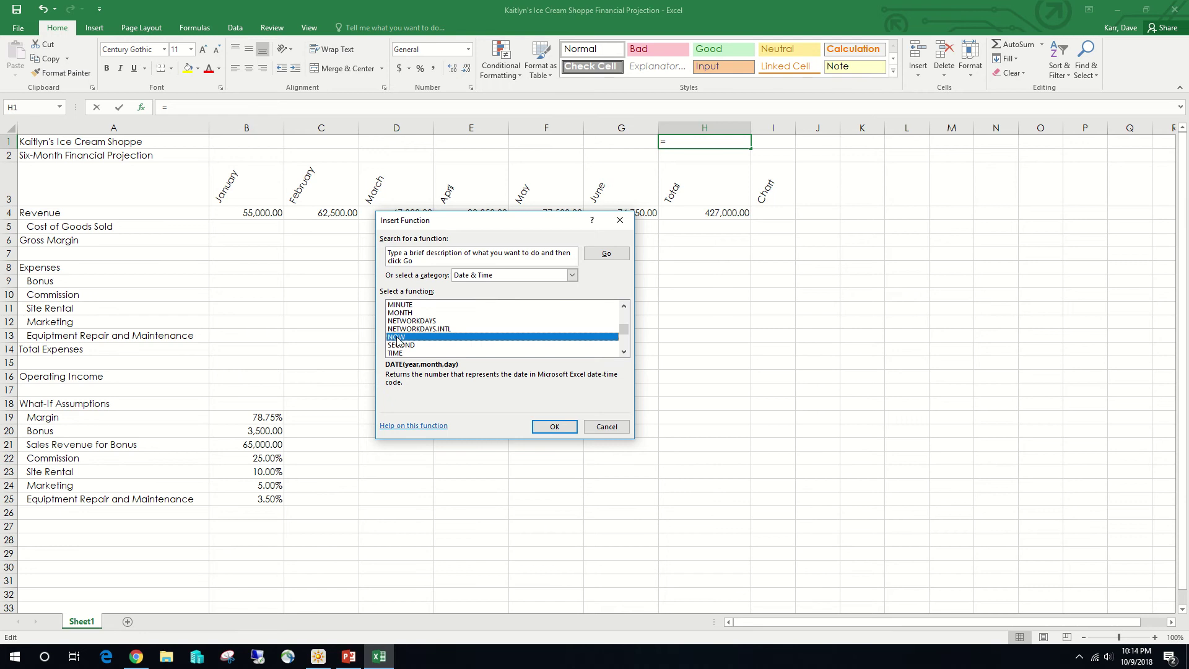
{"action": "left_click", "coordinate": [552, 427]}
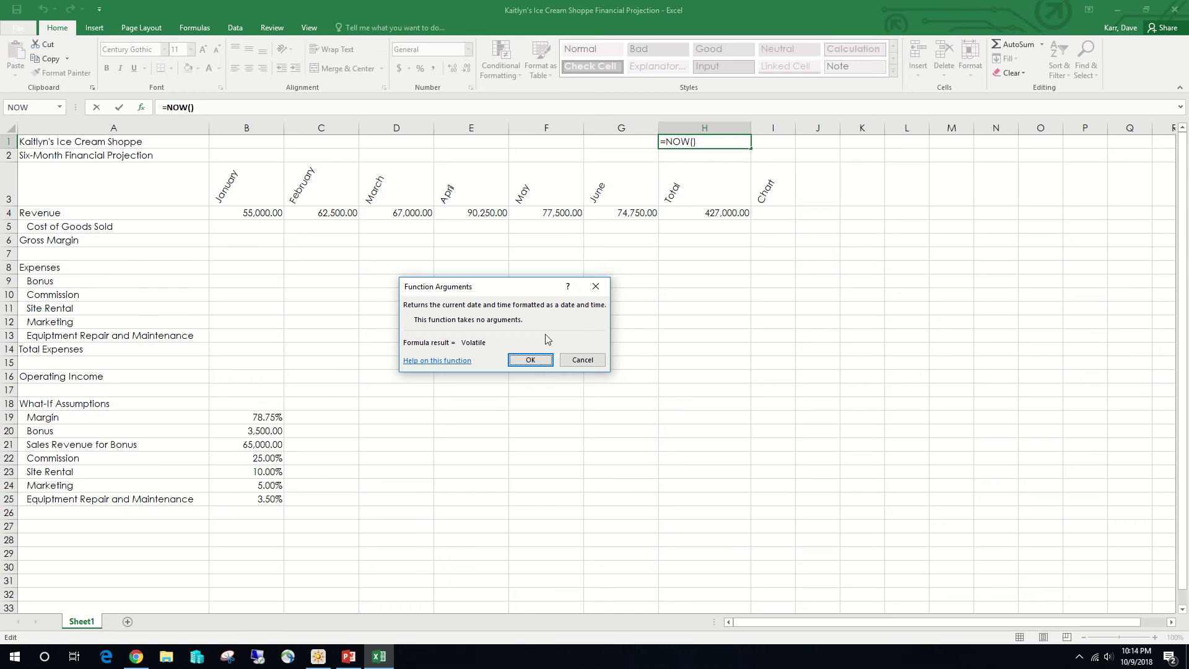
{"action": "left_click", "coordinate": [539, 358]}
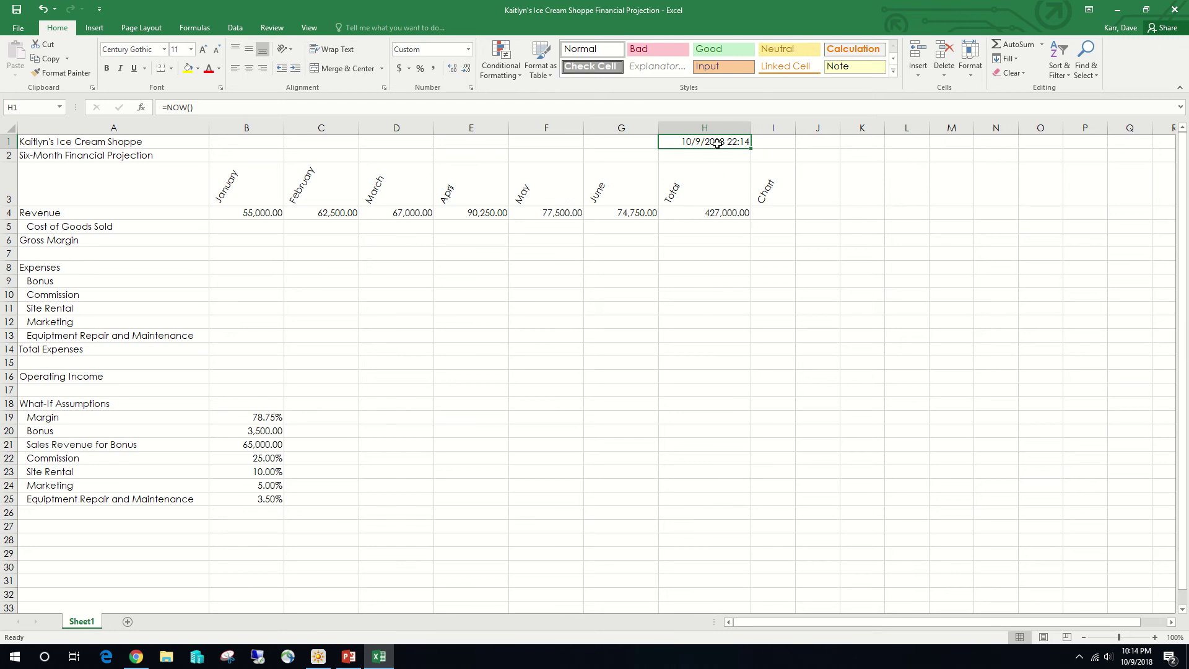
Format the date in H1 with the 3/14/2012 date type and autofit the width of column H.
{"action": "left_click", "coordinate": [470, 87]}
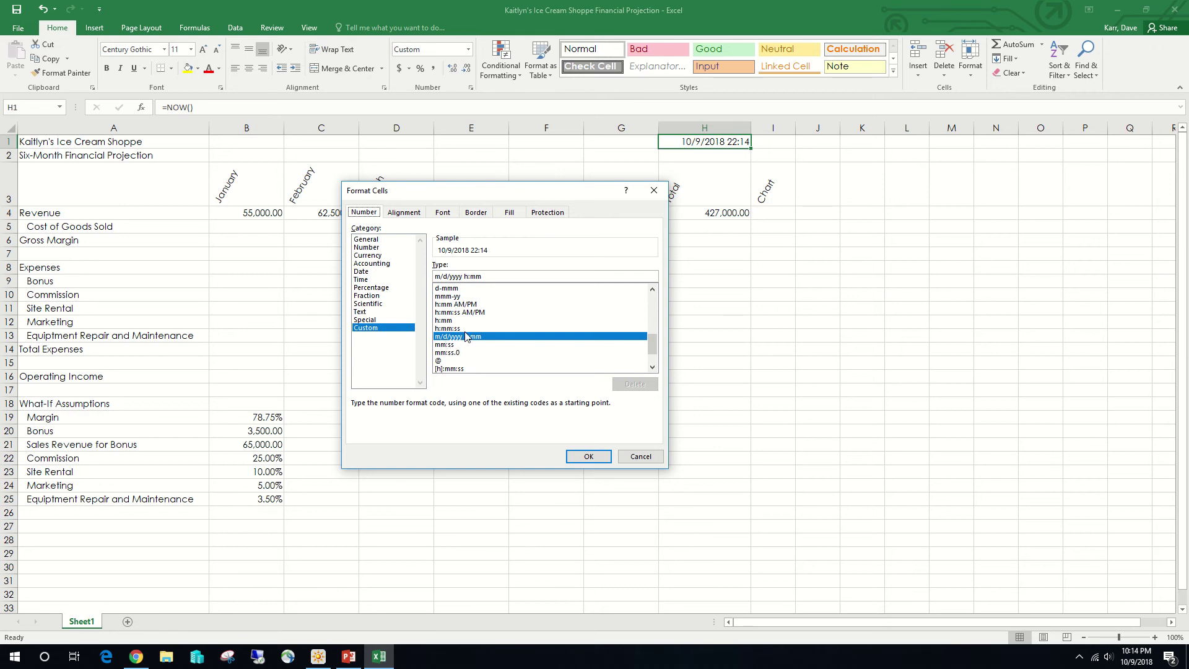
{"action": "left_click", "coordinate": [365, 272]}
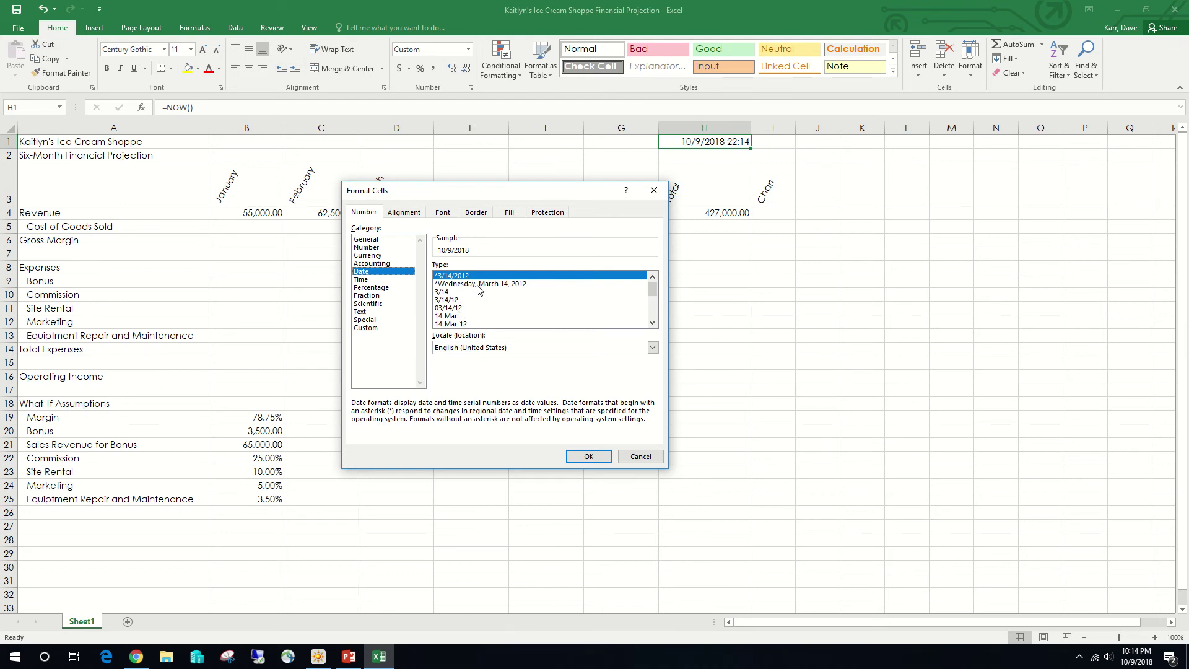
{"action": "scroll", "coordinate": [651, 323], "scroll_direction": "down", "scroll_amount": 3}
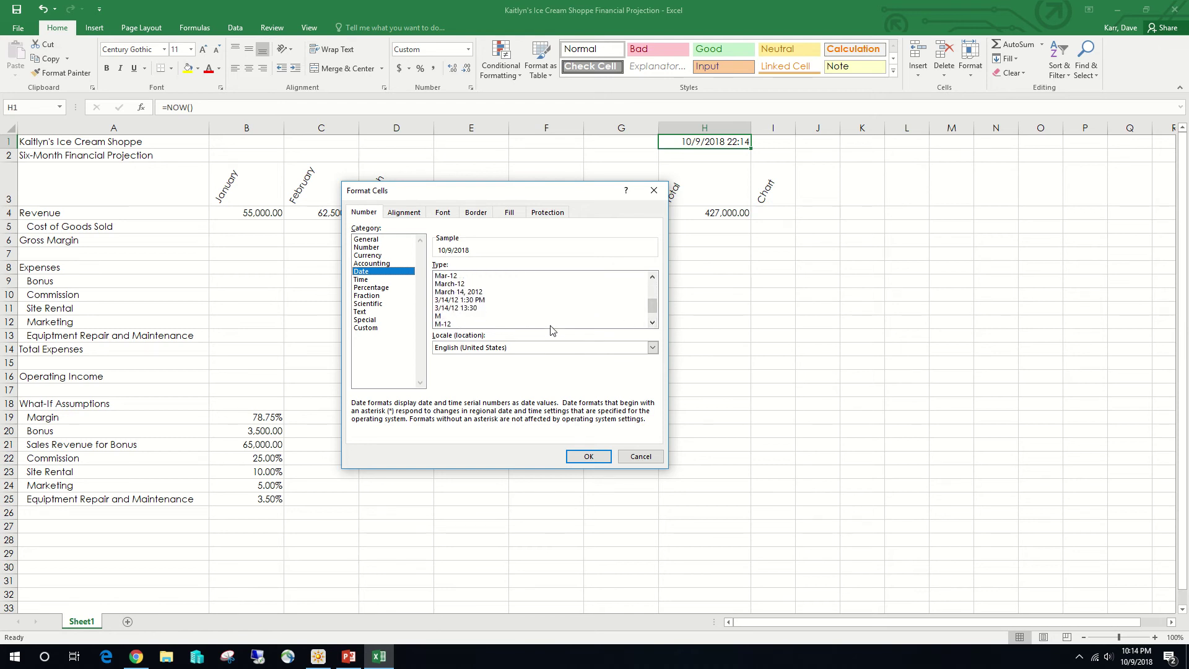
{"action": "left_click", "coordinate": [653, 322]}
{"action": "left_click", "coordinate": [653, 322]}
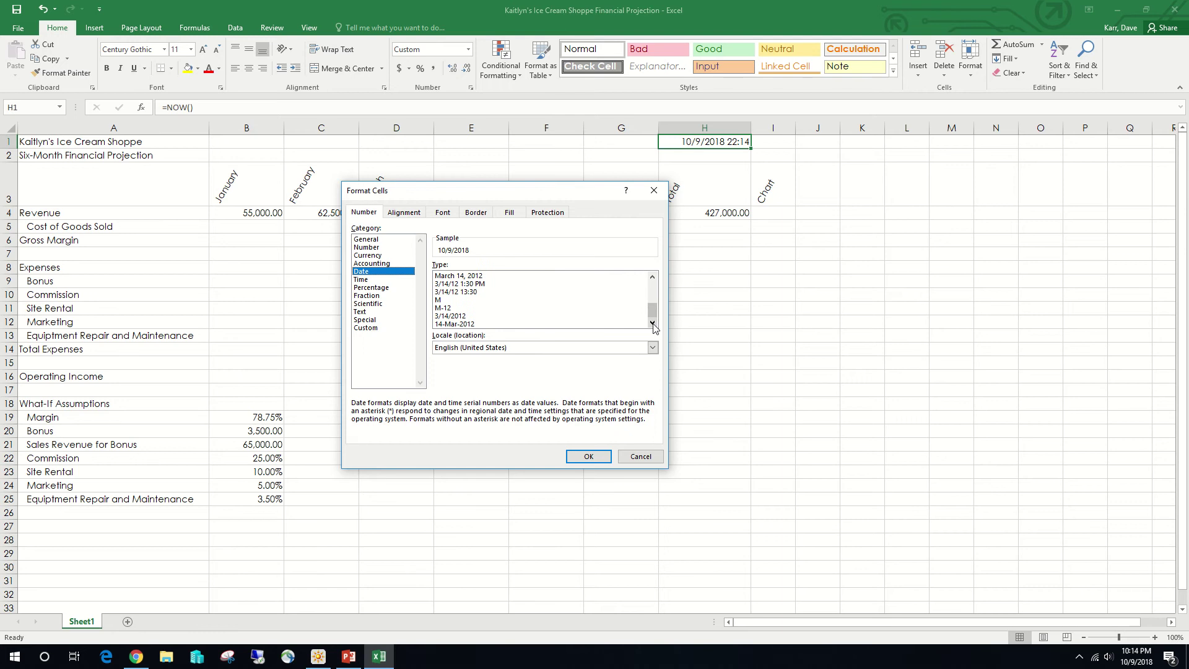
{"action": "left_click", "coordinate": [462, 316]}
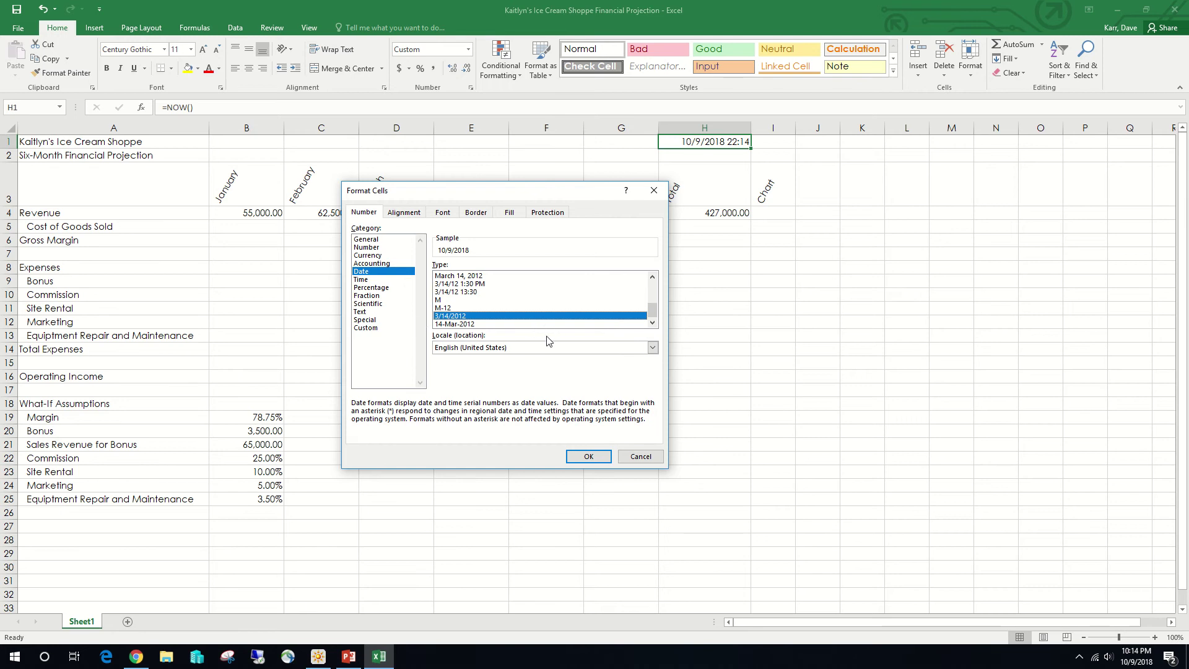
{"action": "left_click", "coordinate": [588, 456]}
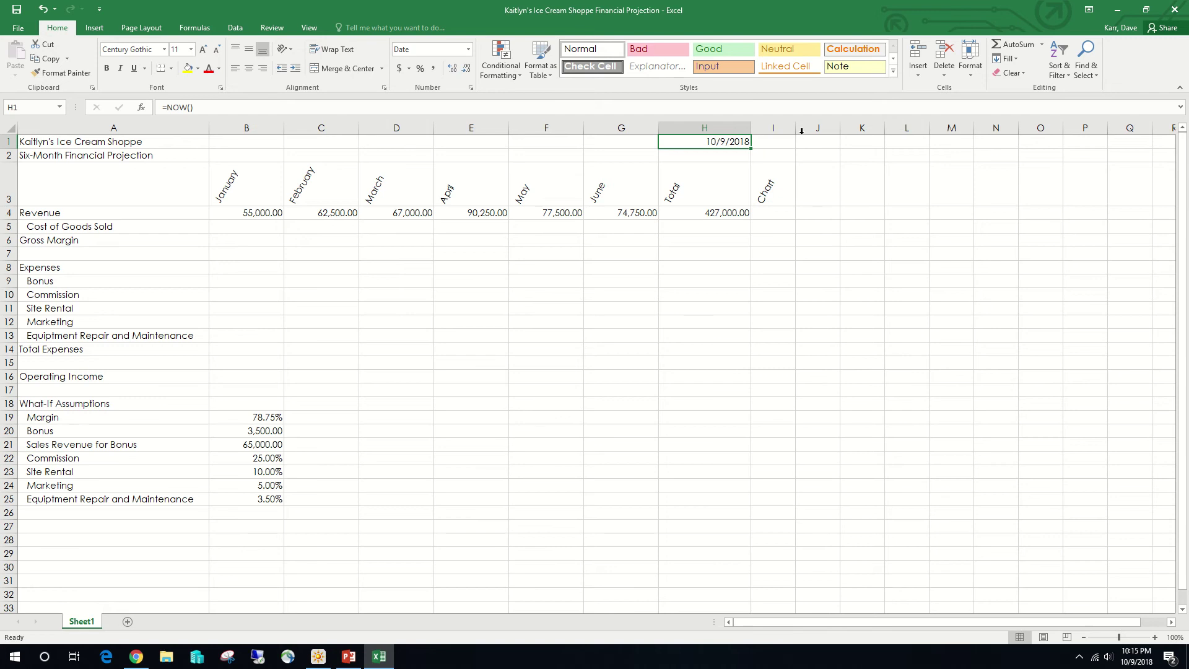
{"action": "double_click", "coordinate": [750, 128]}
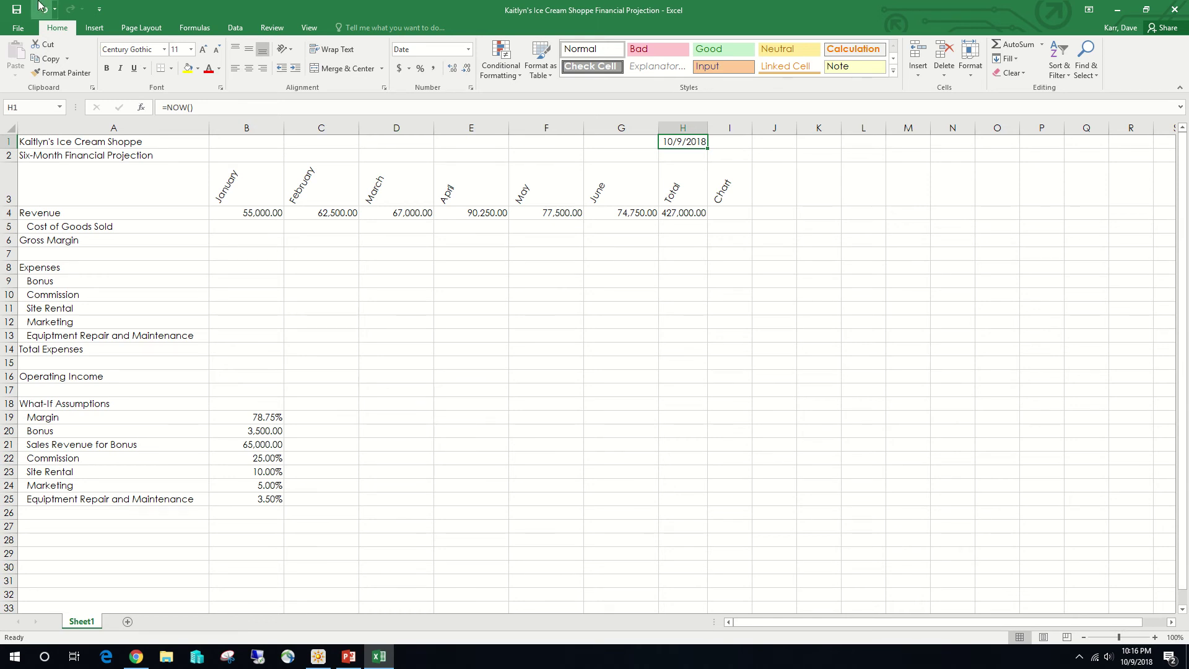
Enter the January Cost of Goods Sold formula =B4*(1-$B$19) in B5, with an absolute reference to the Margin assumption.
{"action": "left_click", "coordinate": [253, 230]}
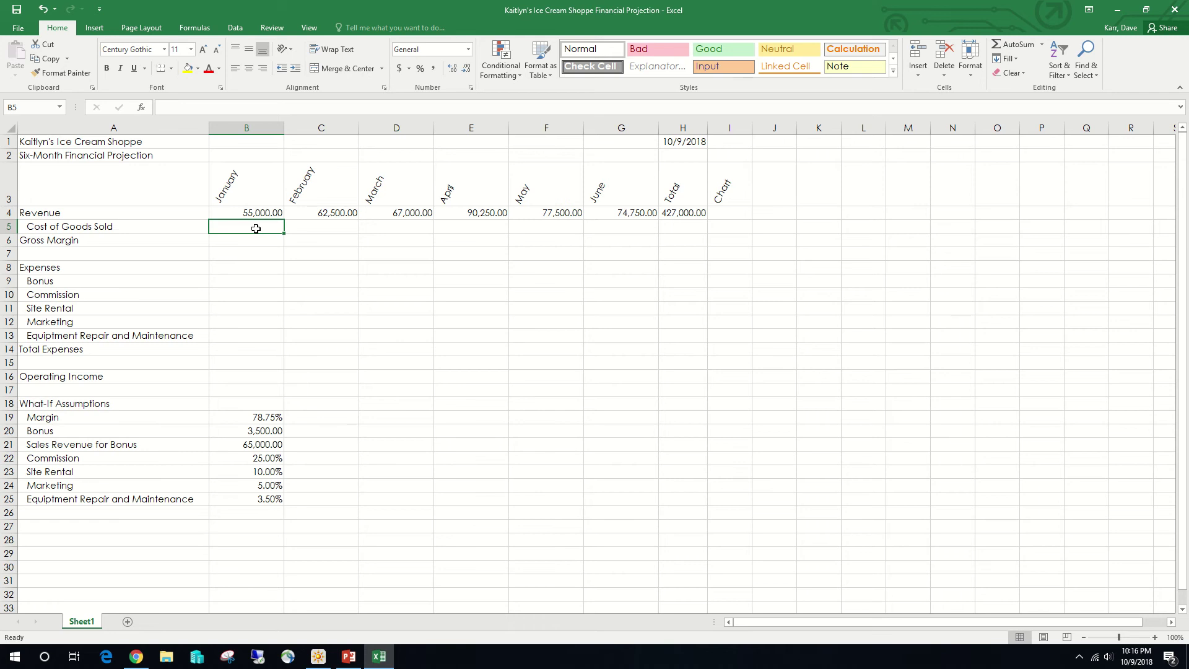
{"action": "type", "text": "="}
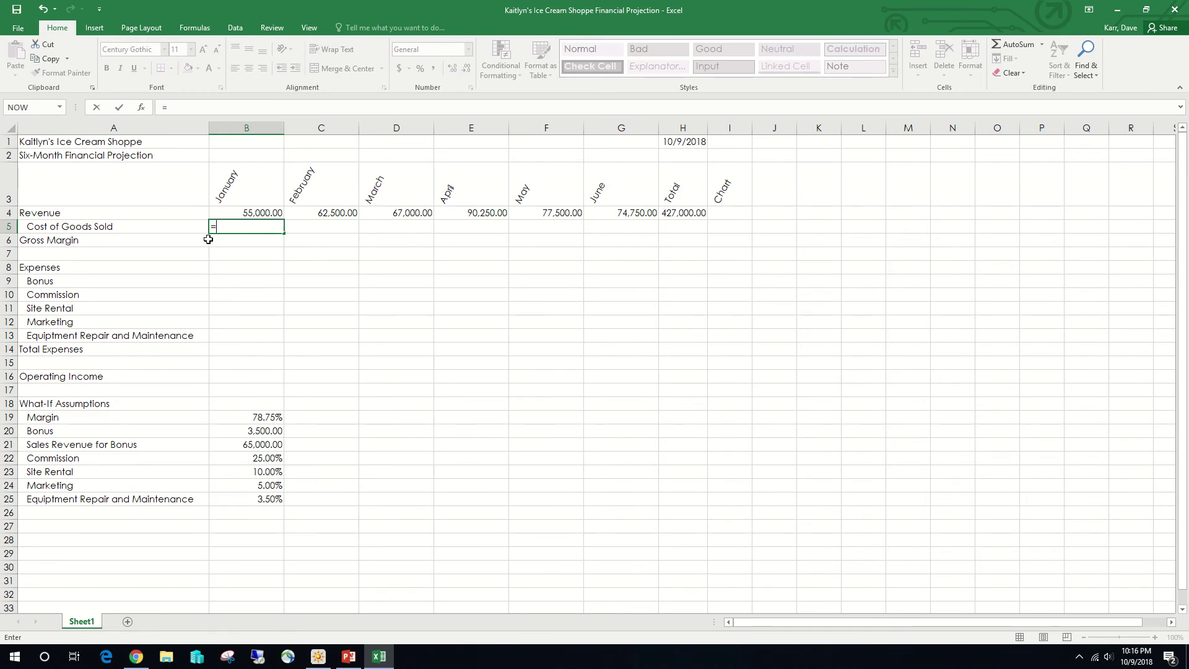
{"action": "left_click", "coordinate": [245, 214]}
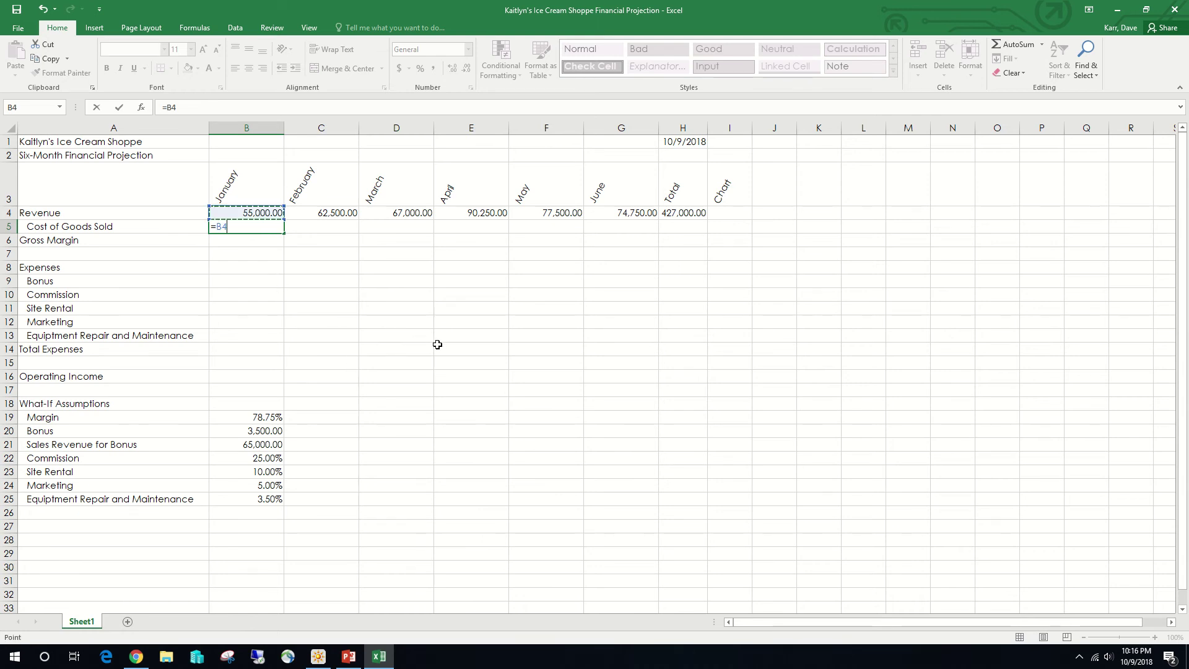
{"action": "type", "text": "*(1-"}
{"action": "type", "text": "B"}
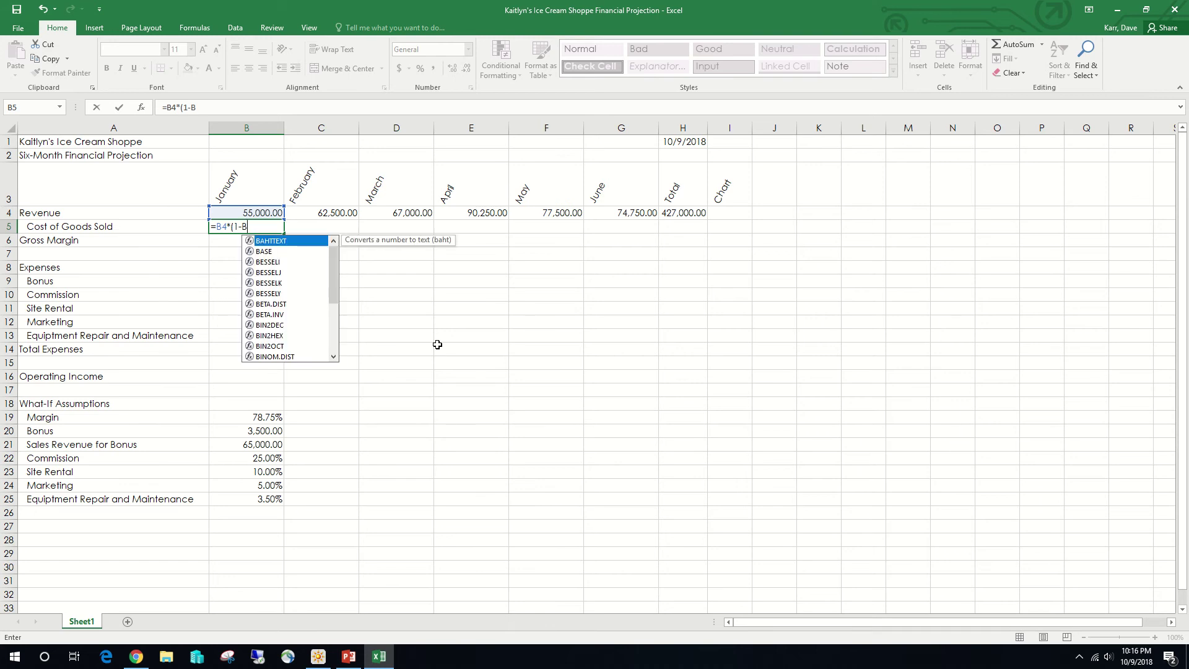
{"action": "type", "text": "19"}
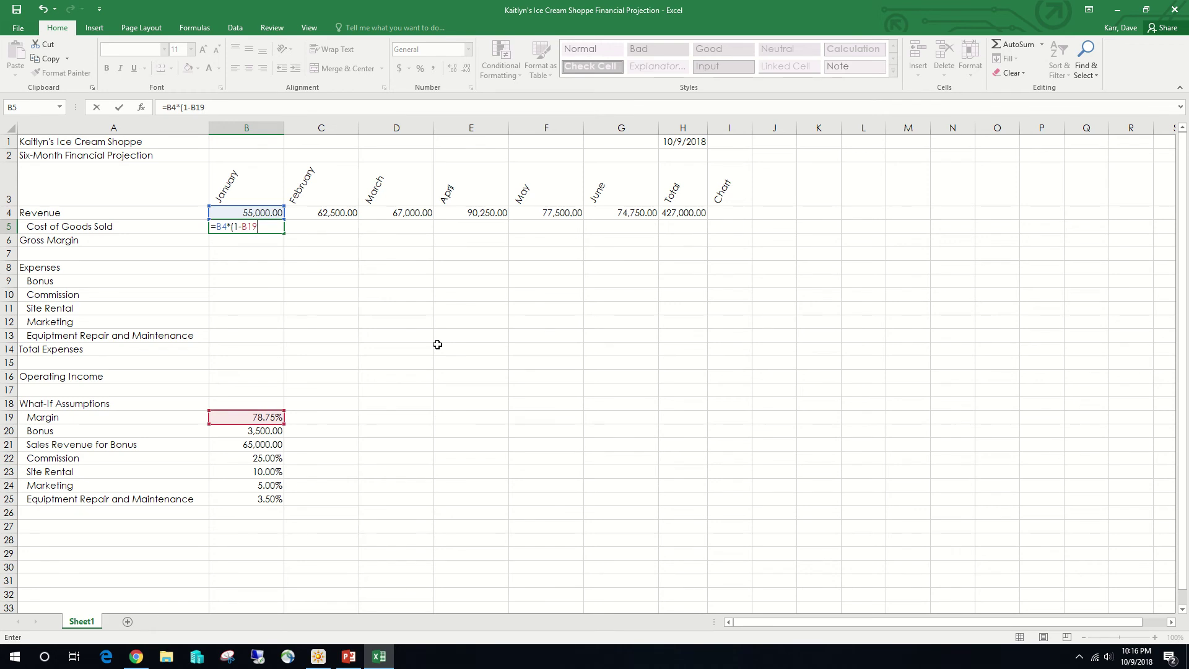
{"action": "key", "text": "F4"}
{"action": "type", "text": ")"}
{"action": "left_click", "coordinate": [119, 107]}
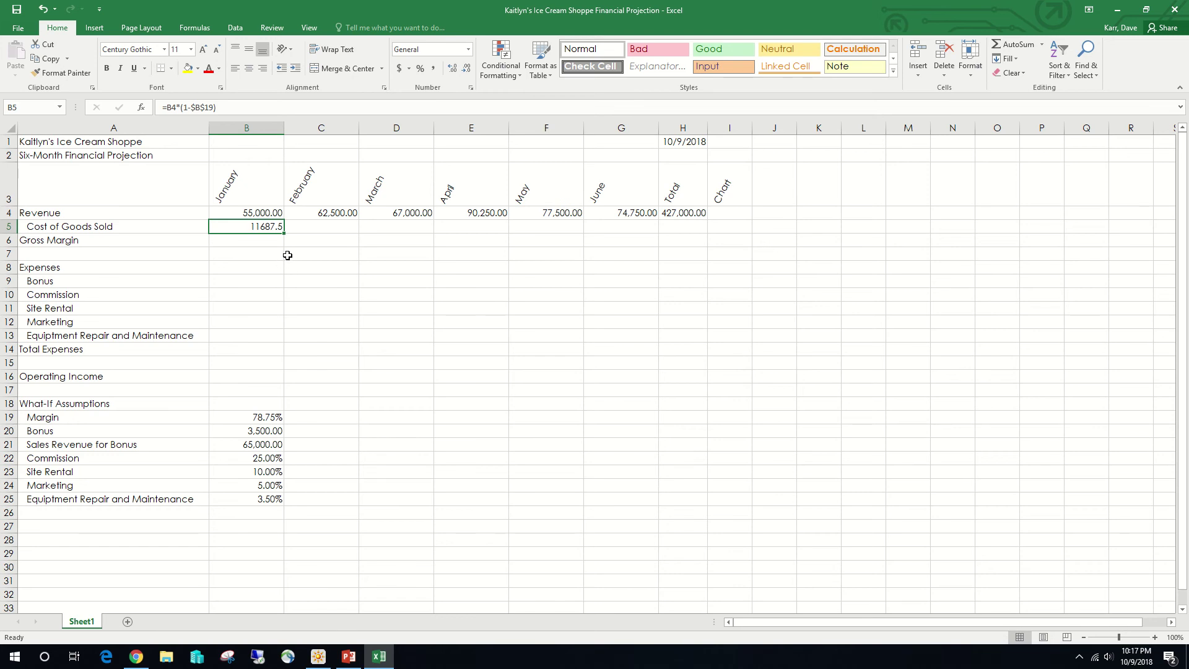
Enter the January Gross Margin formula =B4-B5 in B6, subtracting Cost of Goods Sold from Revenue.
{"action": "left_click", "coordinate": [257, 240]}
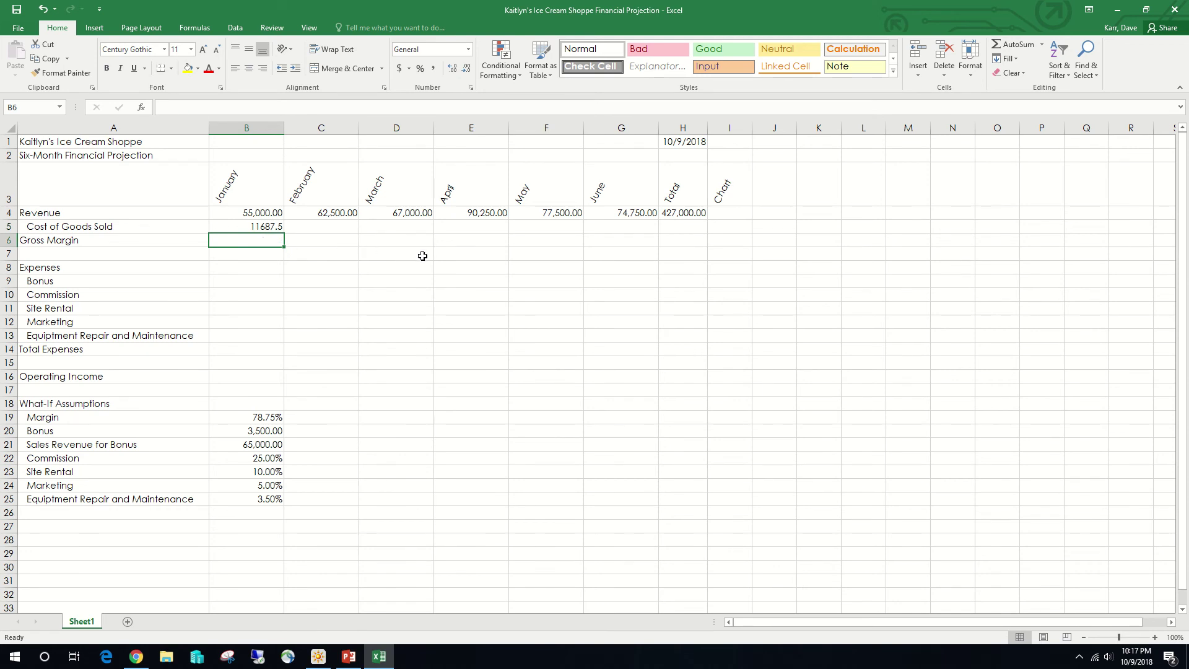
{"action": "type", "text": "="}
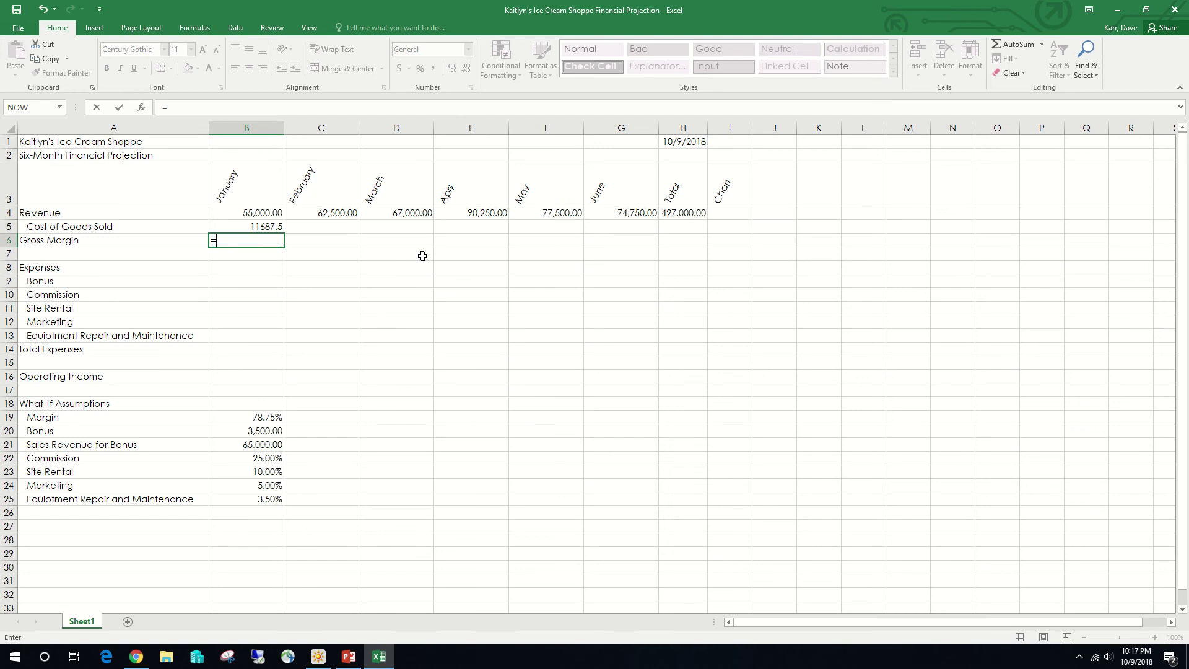
{"action": "left_click", "coordinate": [267, 212]}
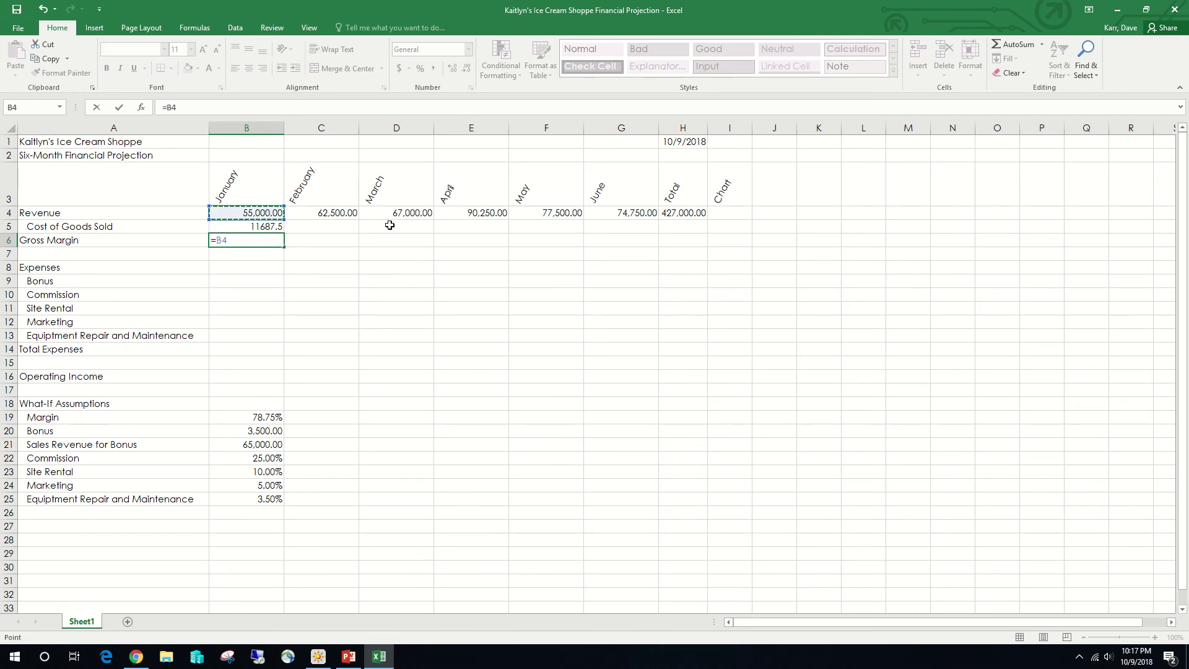
{"action": "type", "text": "-"}
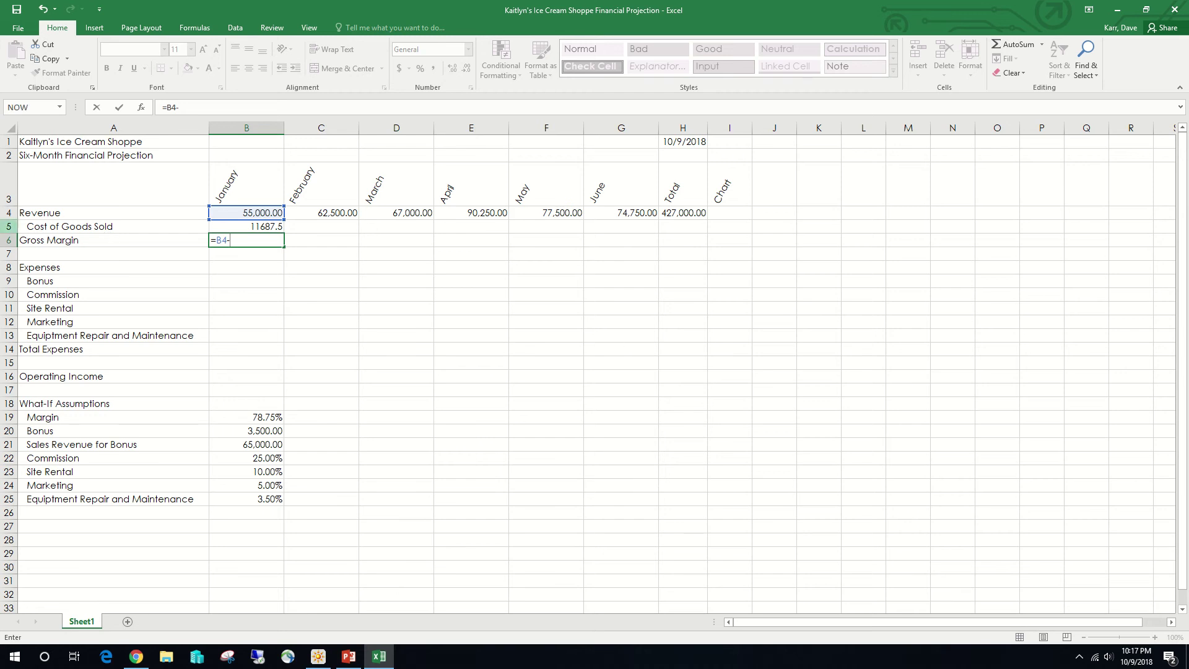
{"action": "left_click", "coordinate": [273, 229]}
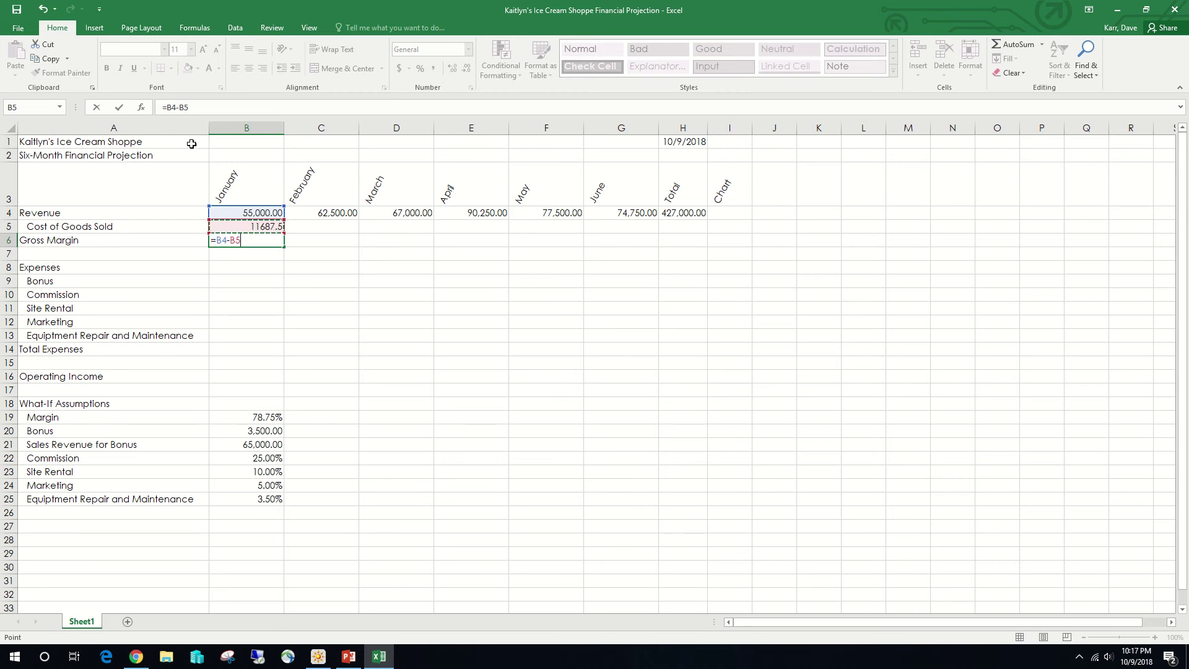
{"action": "left_click", "coordinate": [120, 107]}
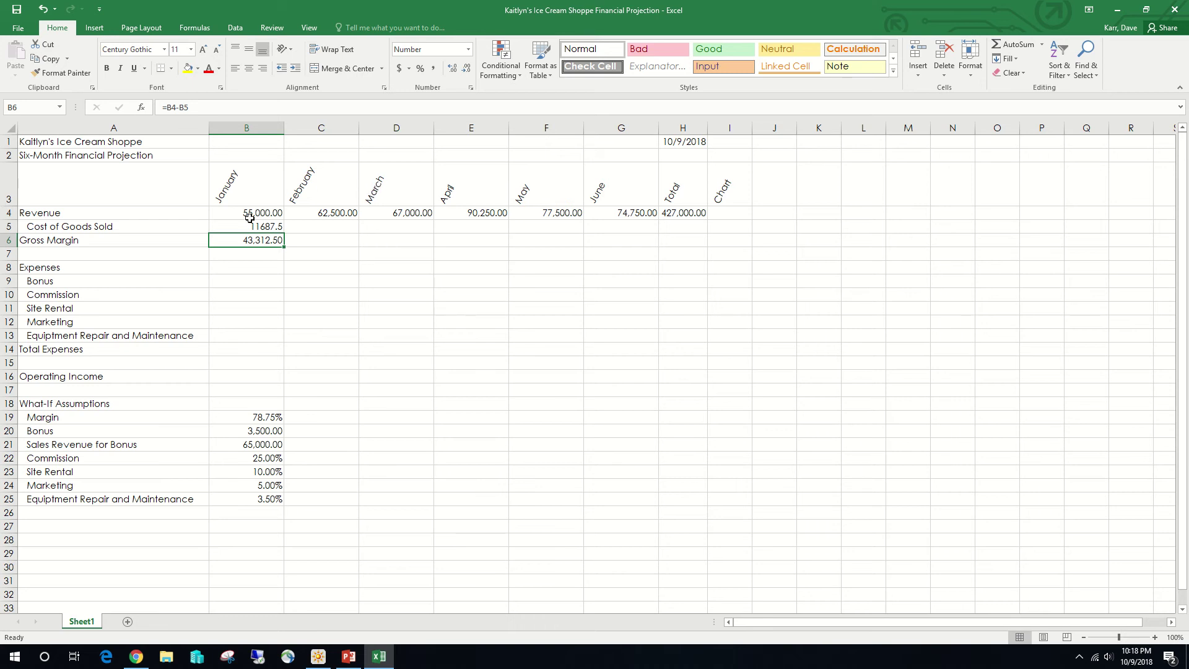
Insert the IF function from the Logical category into the January Bonus cell B9.
{"action": "left_click", "coordinate": [242, 283]}
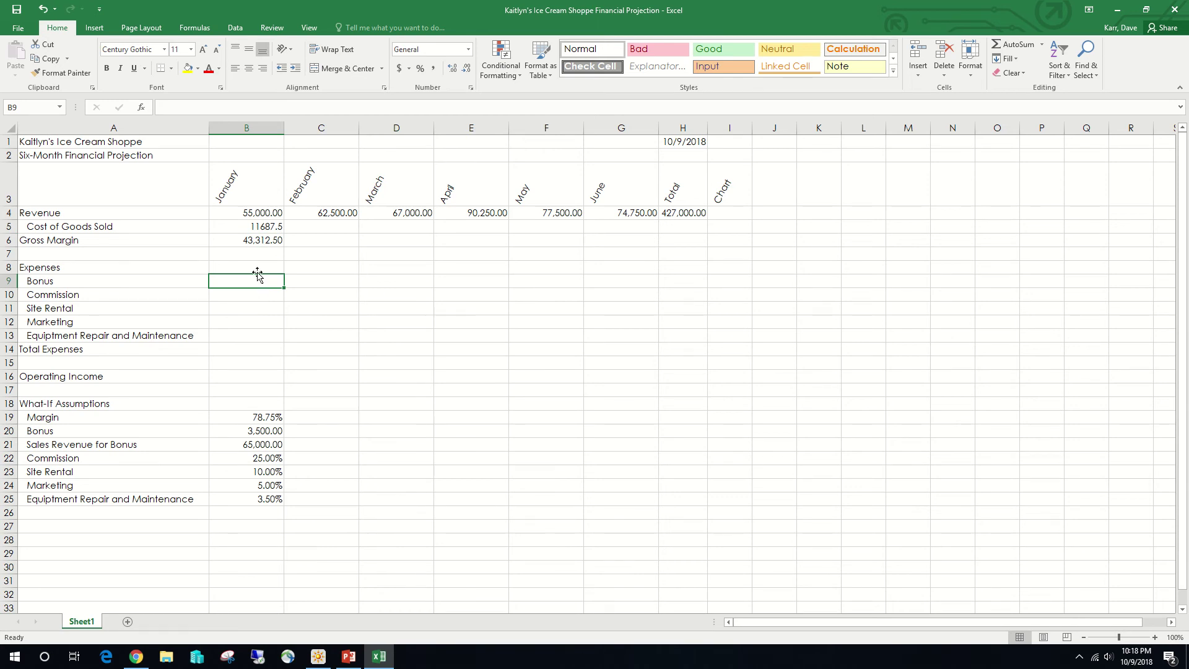
{"action": "left_click", "coordinate": [142, 107]}
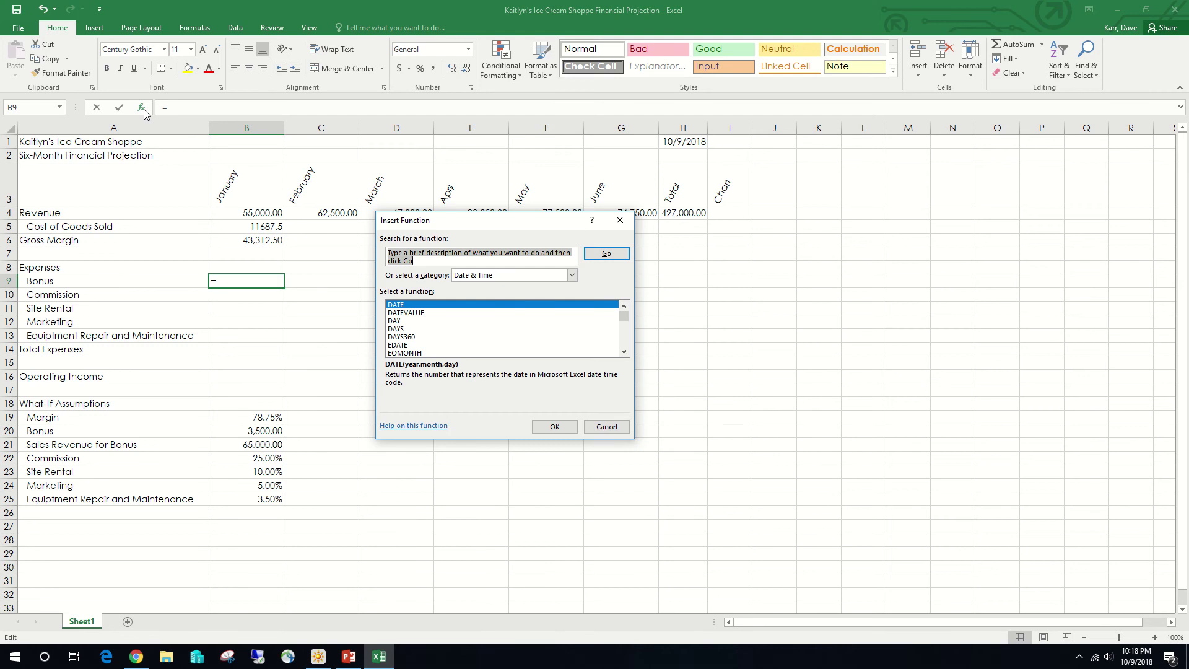
{"action": "left_click", "coordinate": [572, 275]}
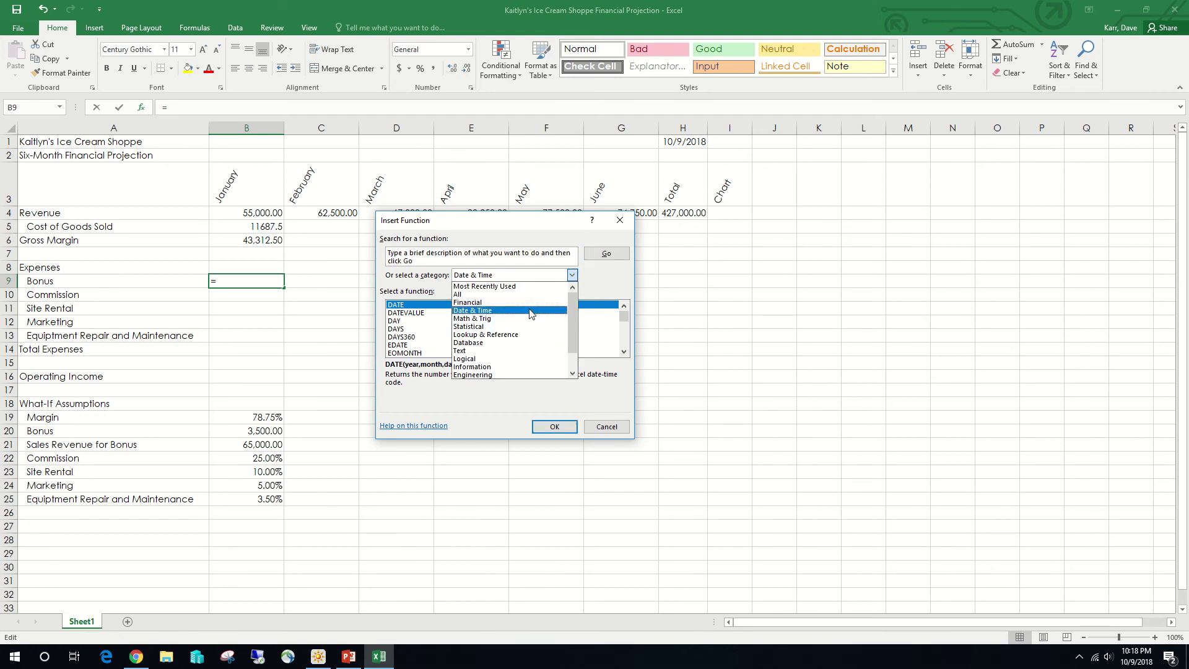
{"action": "left_click", "coordinate": [532, 358]}
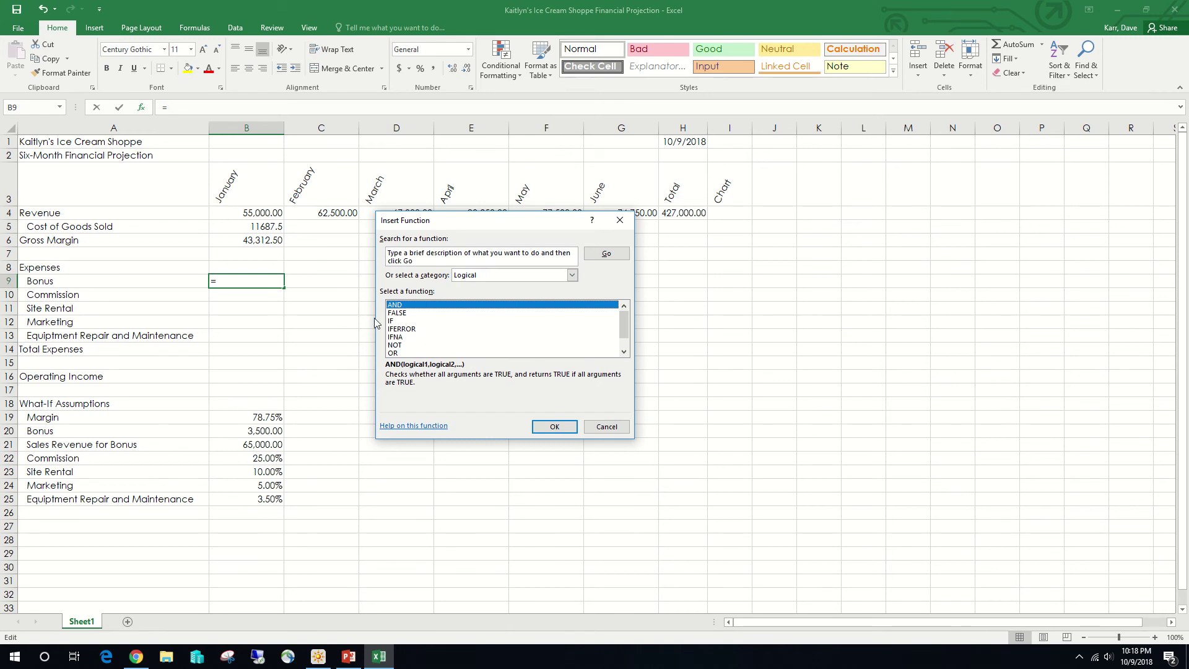
{"action": "left_click", "coordinate": [394, 321]}
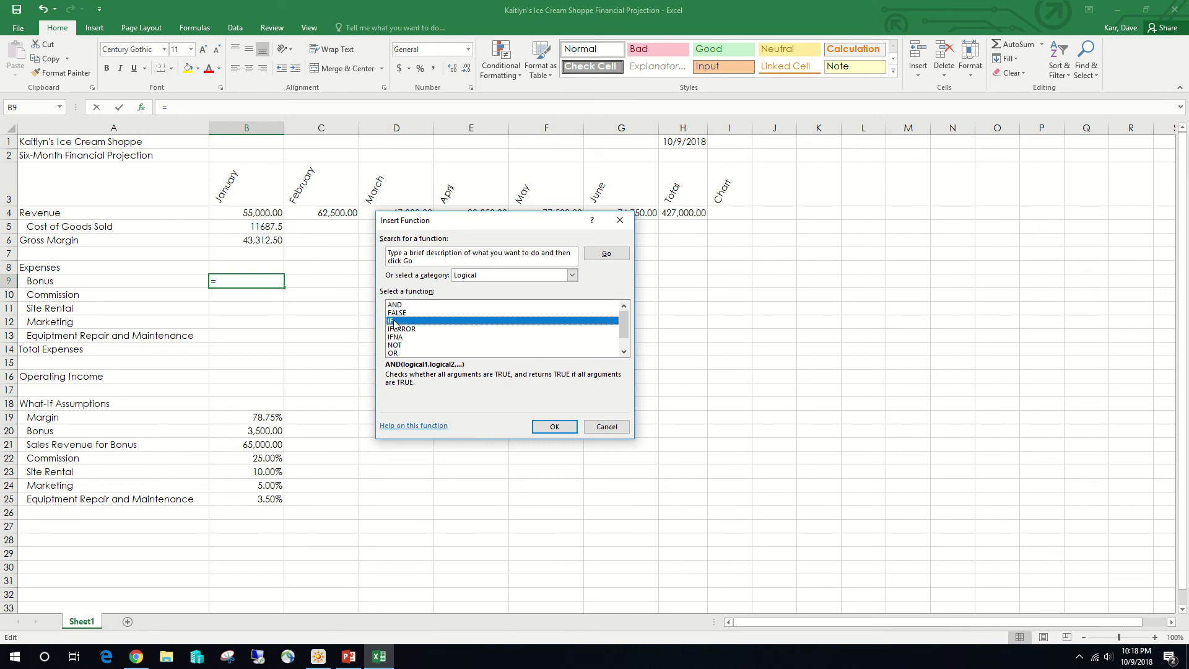
{"action": "left_click", "coordinate": [553, 426]}
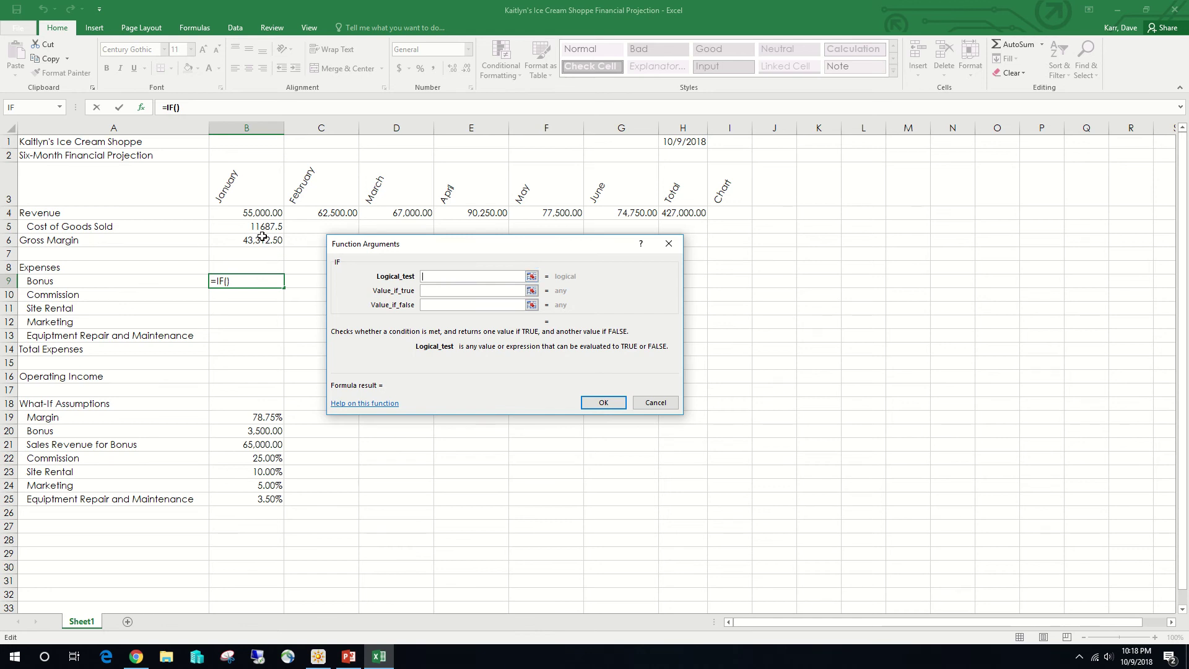
Set the logical test of the Bonus IF function to B4>=$B$21, comparing January Revenue with Sales Revenue for Bonus.
{"action": "left_click", "coordinate": [261, 214]}
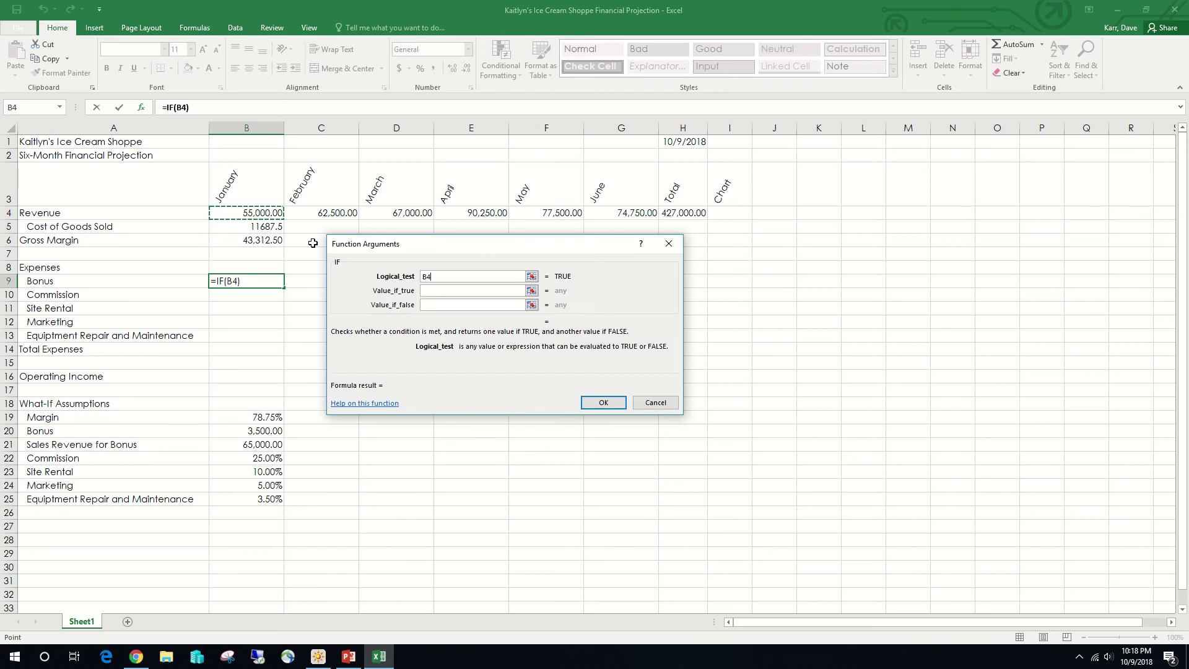
{"action": "type", "text": ">"}
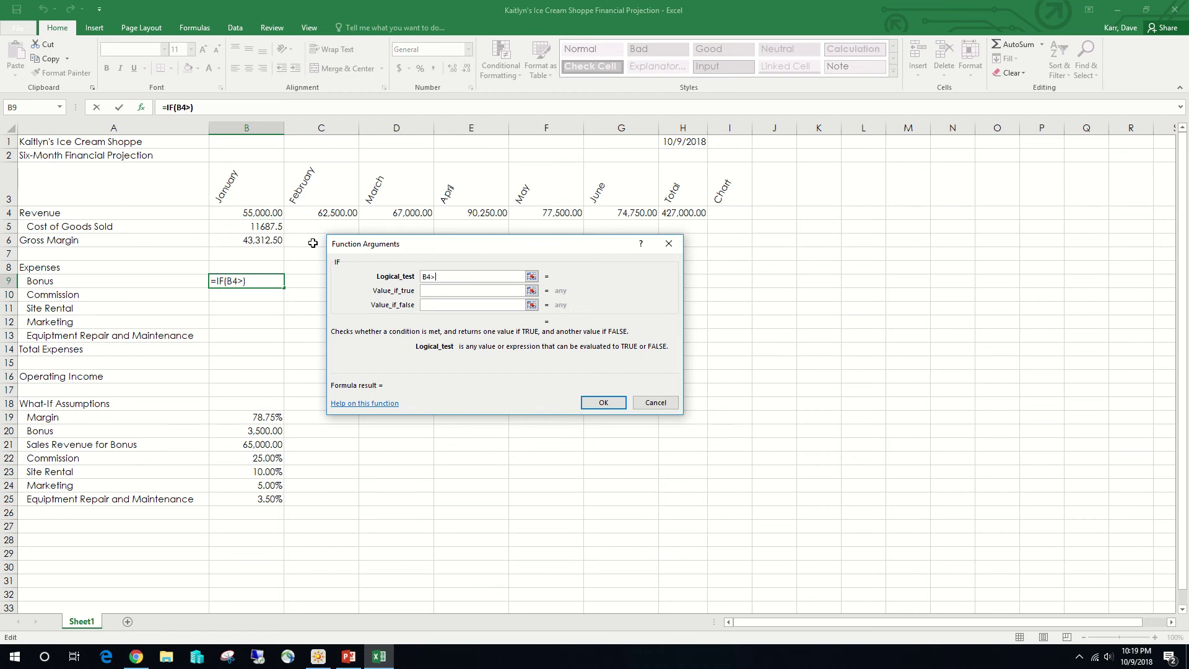
{"action": "type", "text": "="}
{"action": "left_click", "coordinate": [248, 444]}
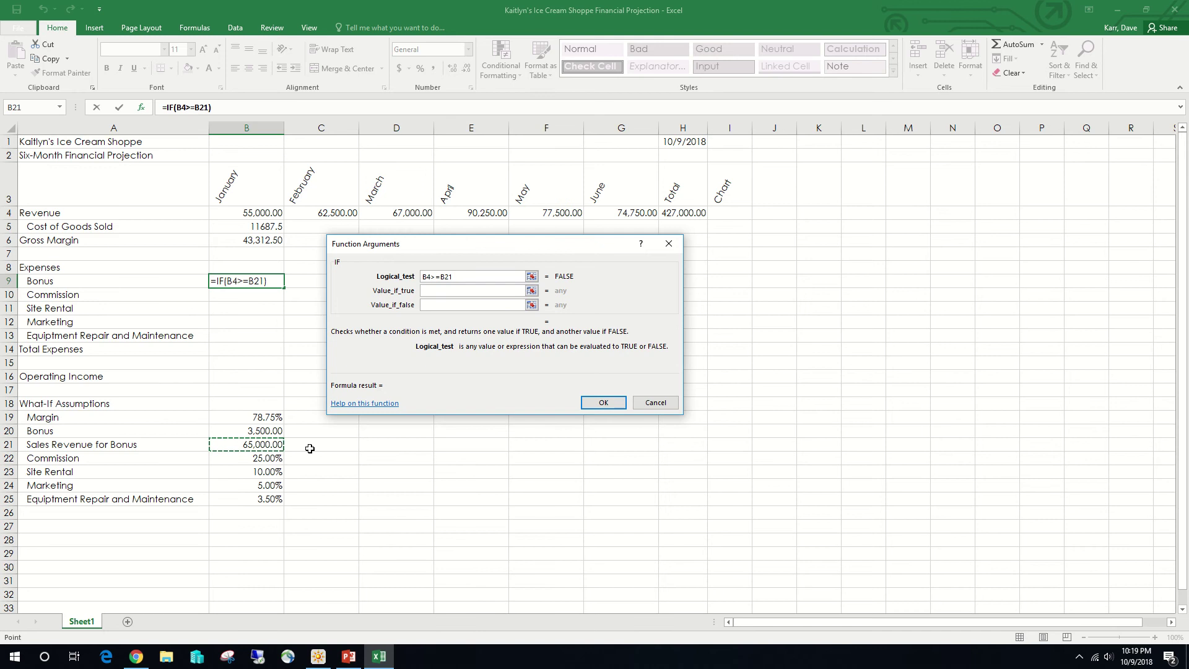
{"action": "key", "text": "F4"}
Complete the Bonus IF function in B9 with $B$20 as the value if true and 0 as the value if false.
{"action": "left_click", "coordinate": [477, 294]}
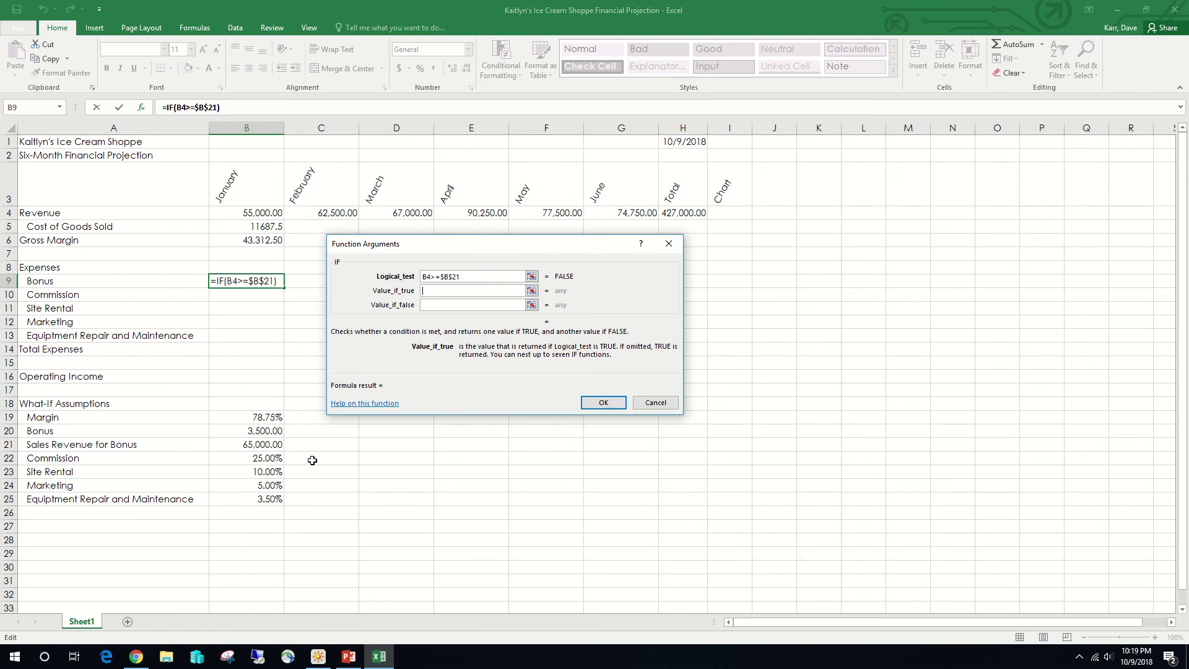
{"action": "left_click", "coordinate": [277, 433]}
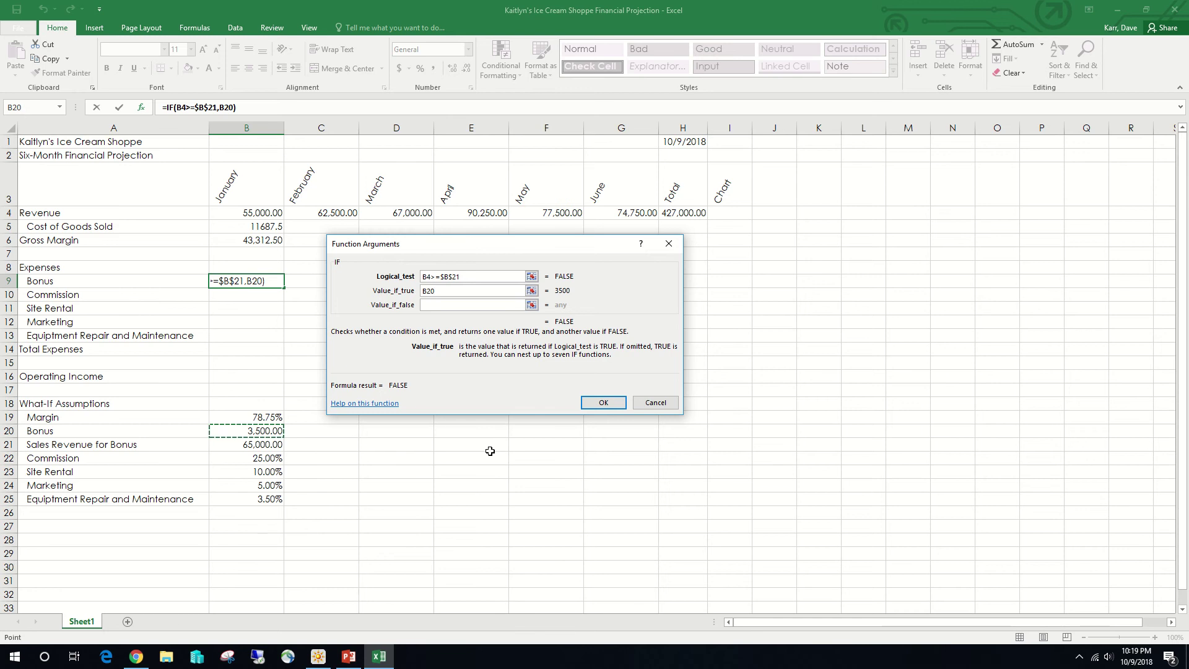
{"action": "key", "text": "F4"}
{"action": "left_click", "coordinate": [479, 305]}
{"action": "type", "text": "0"}
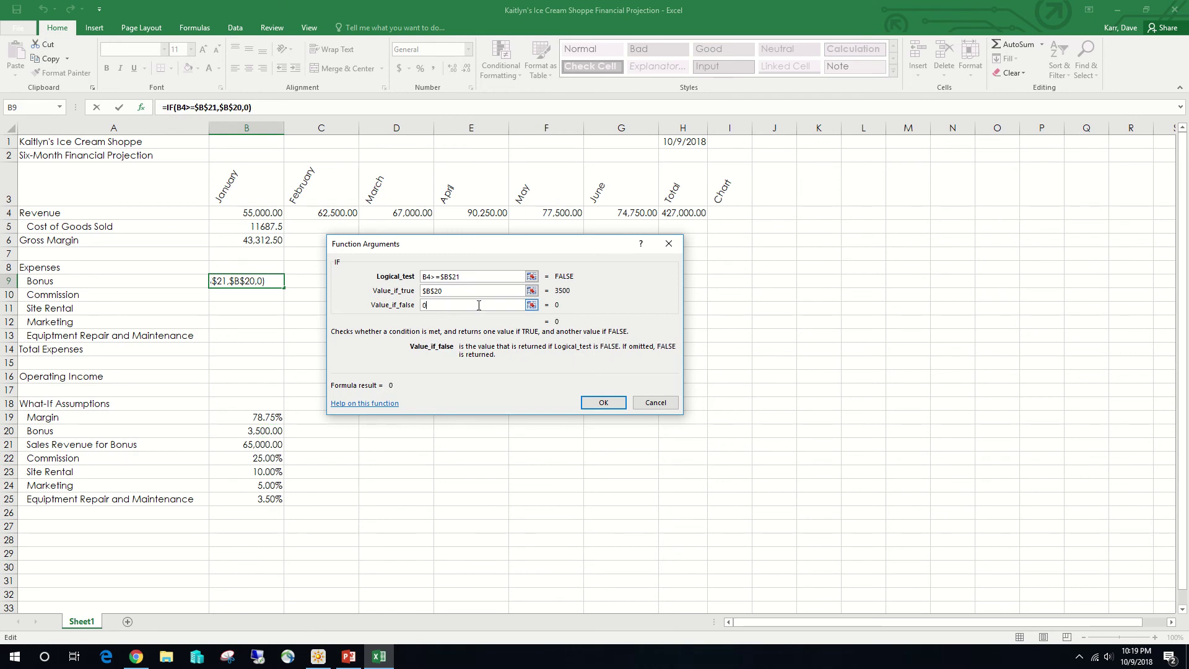
{"action": "left_click", "coordinate": [437, 273]}
{"action": "left_click", "coordinate": [598, 401]}
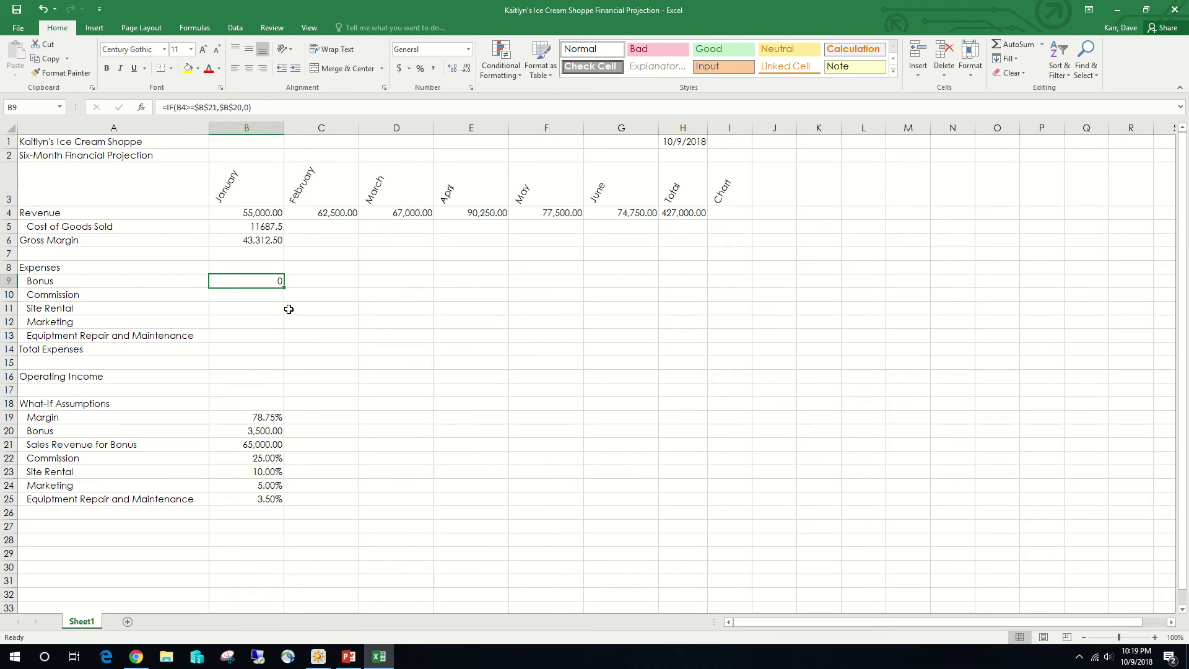
Enter the January Commission formula =B4*B22 in B10, multiplying Revenue by the Commission assumption.
{"action": "left_click", "coordinate": [254, 296]}
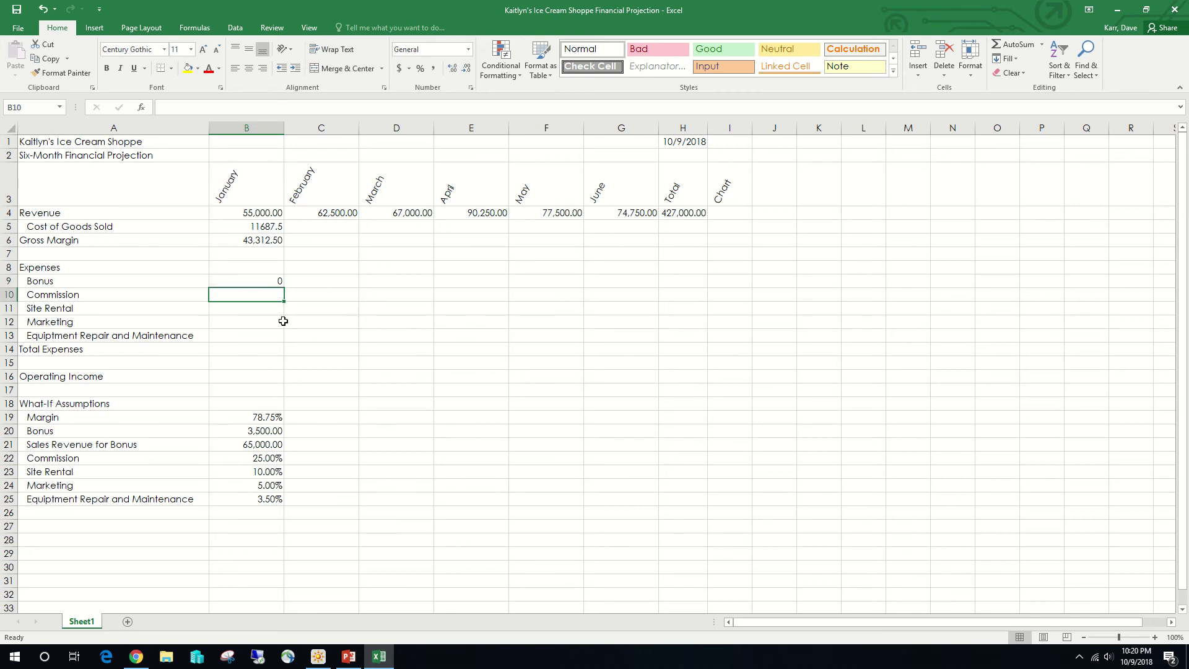
{"action": "type", "text": "="}
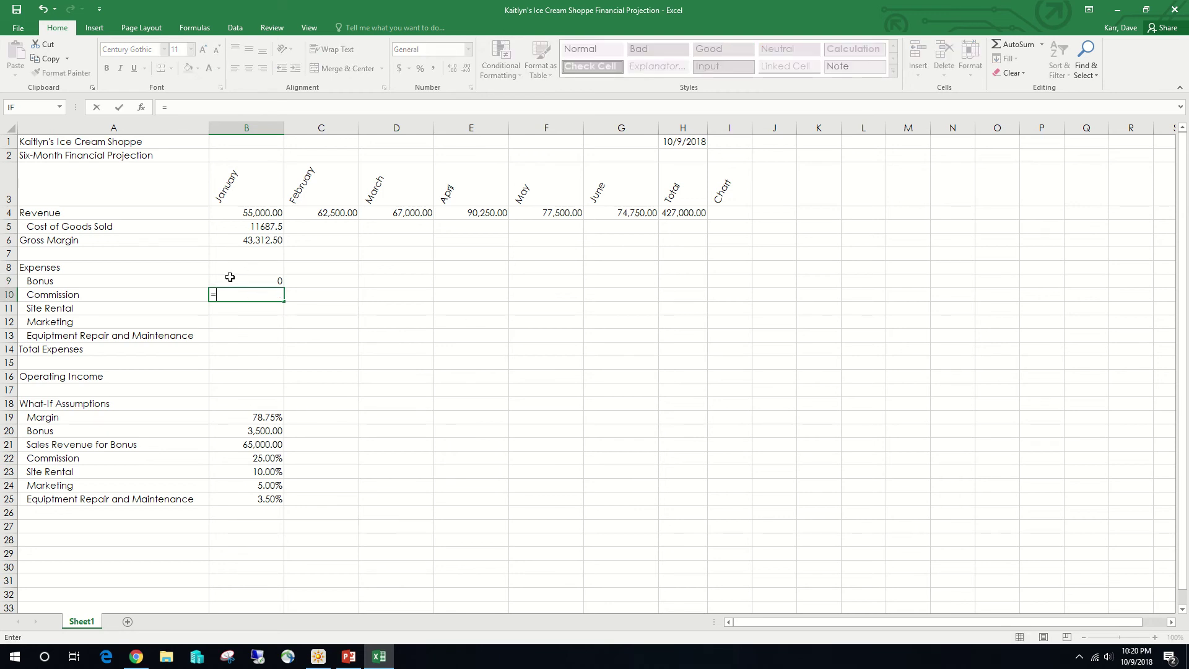
{"action": "left_click", "coordinate": [248, 213]}
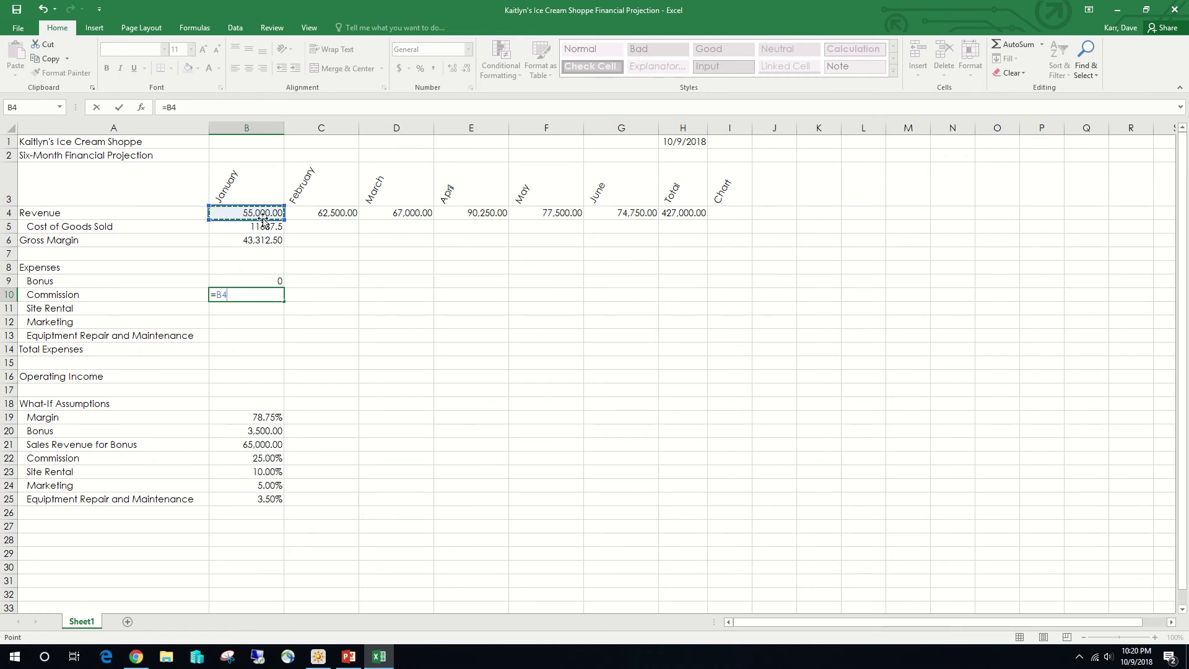
{"action": "type", "text": "*"}
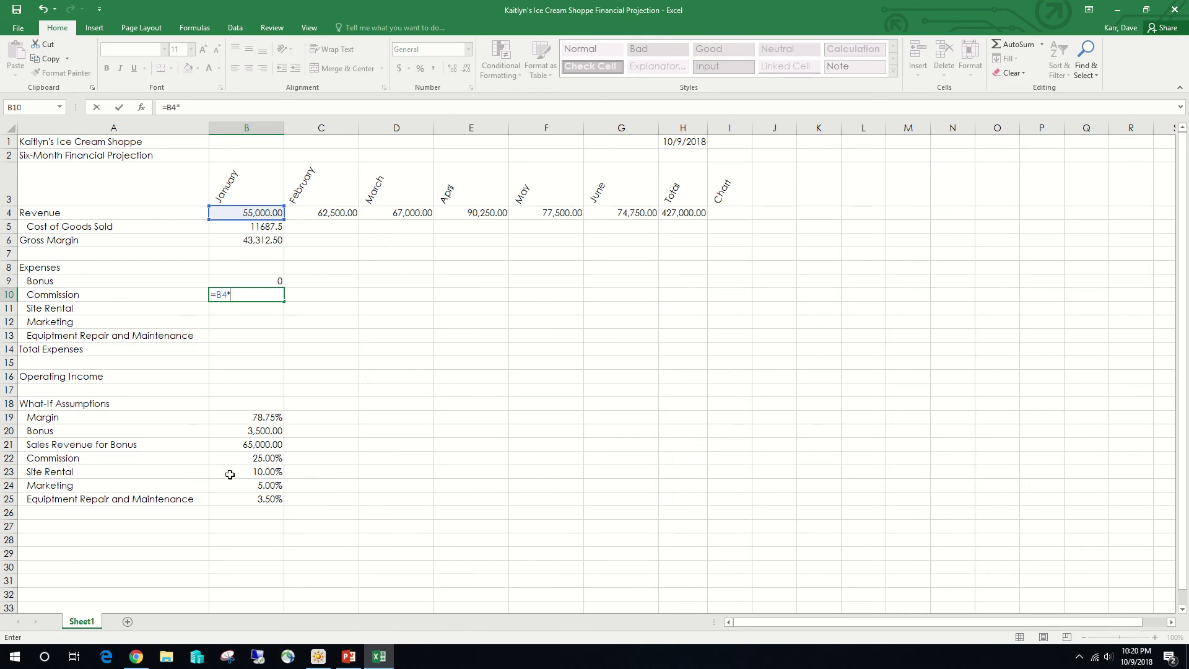
{"action": "left_click", "coordinate": [254, 461]}
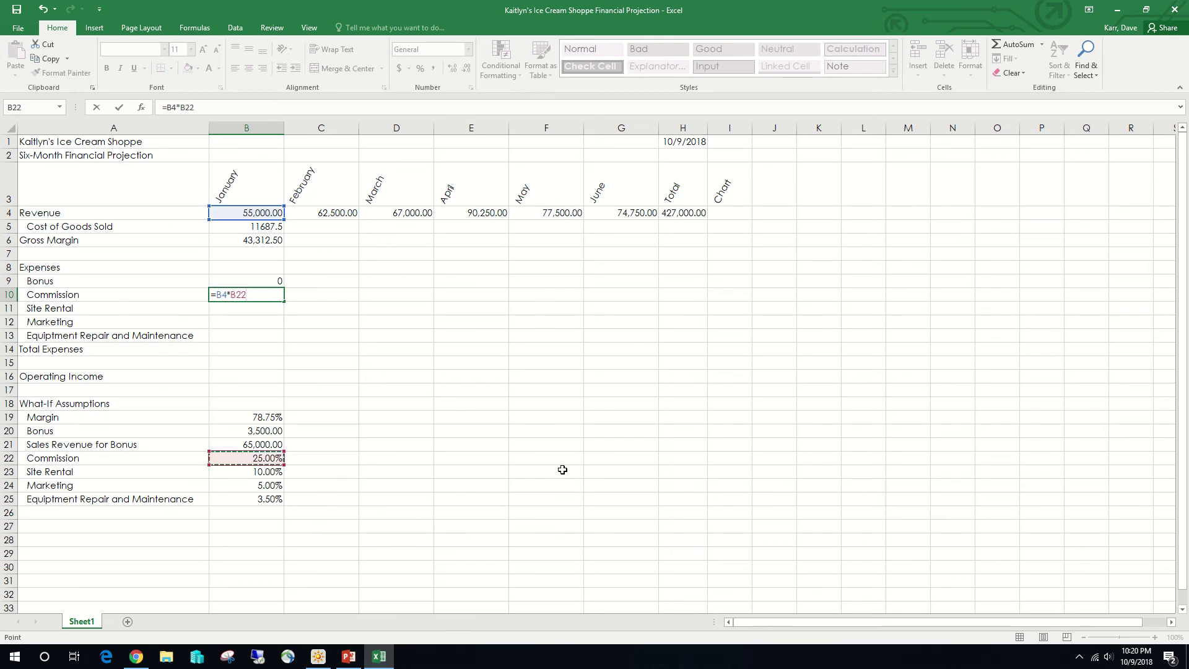
{"action": "key", "text": "F4"}
{"action": "key", "text": "Down"}
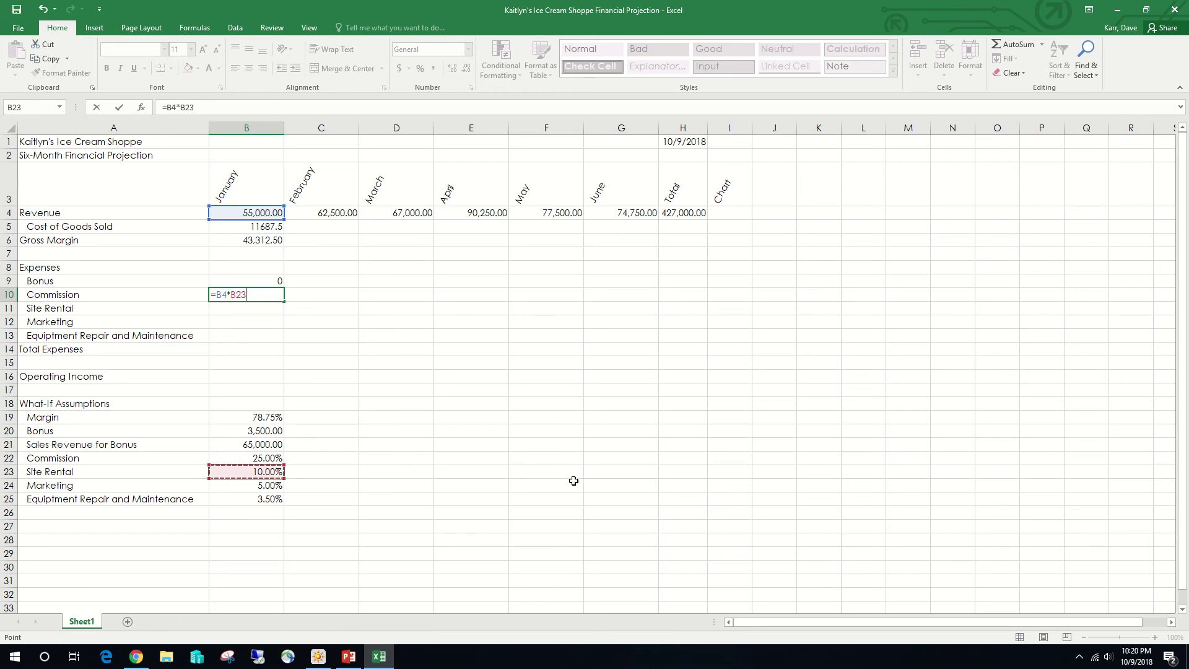
{"action": "key", "text": "Up"}
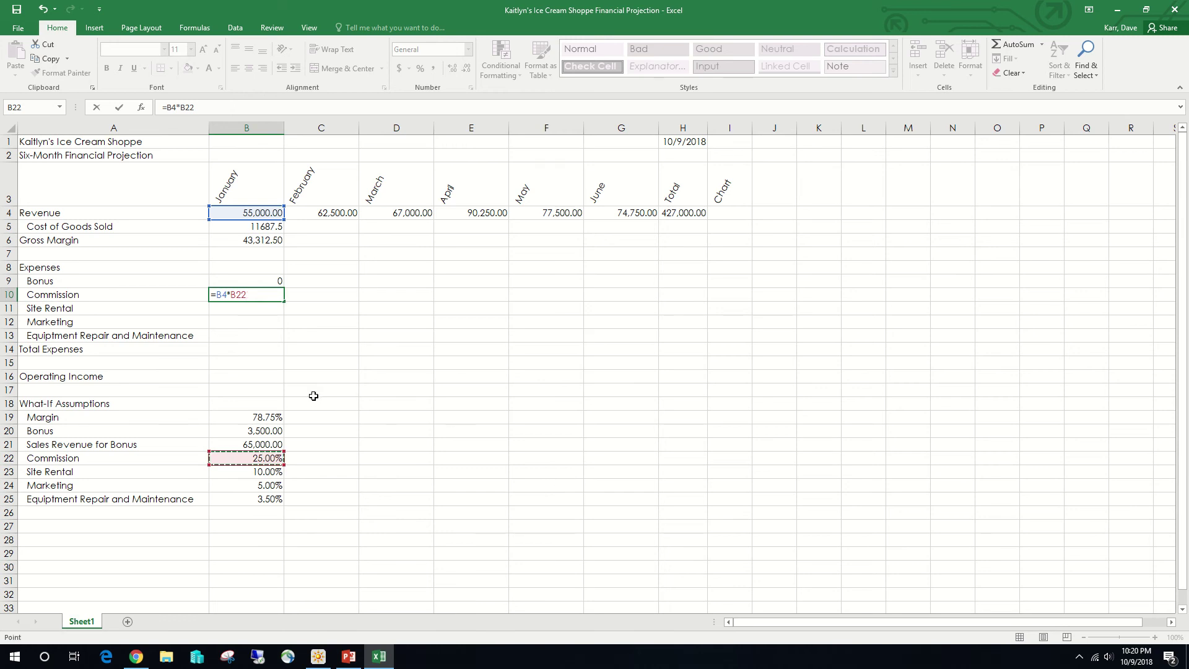
{"action": "left_click", "coordinate": [119, 107]}
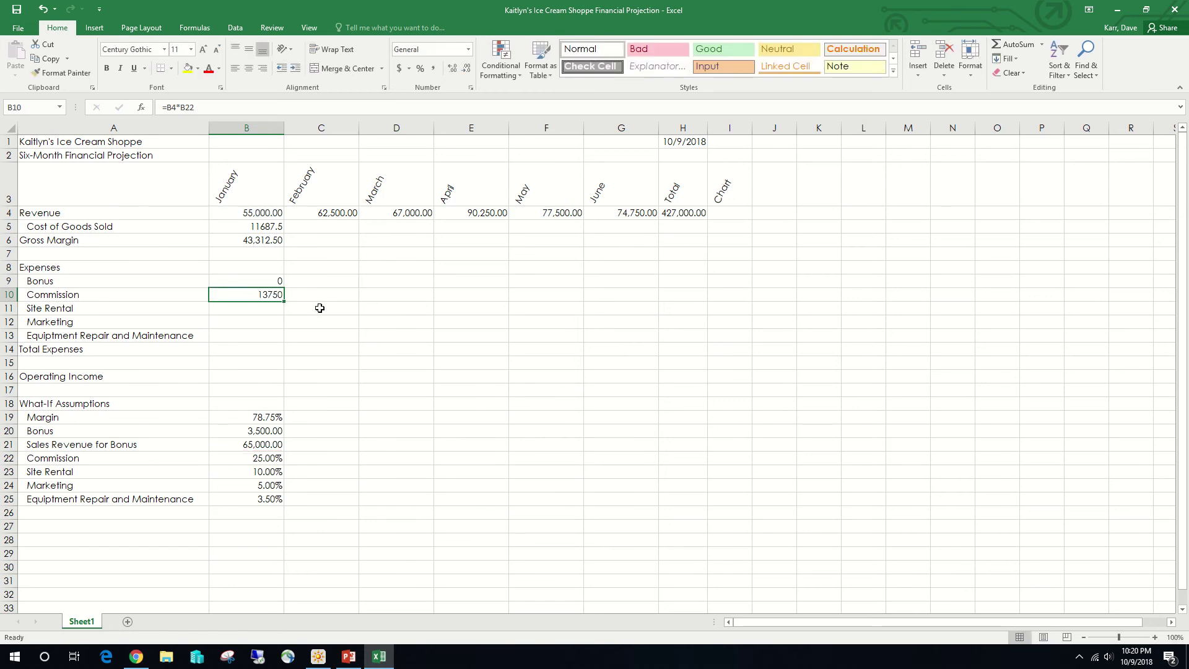
Enter the January Site Rental formula =B4*$B$23 in B11, with an absolute reference to the Site Rental assumption.
{"action": "key", "text": "Down"}
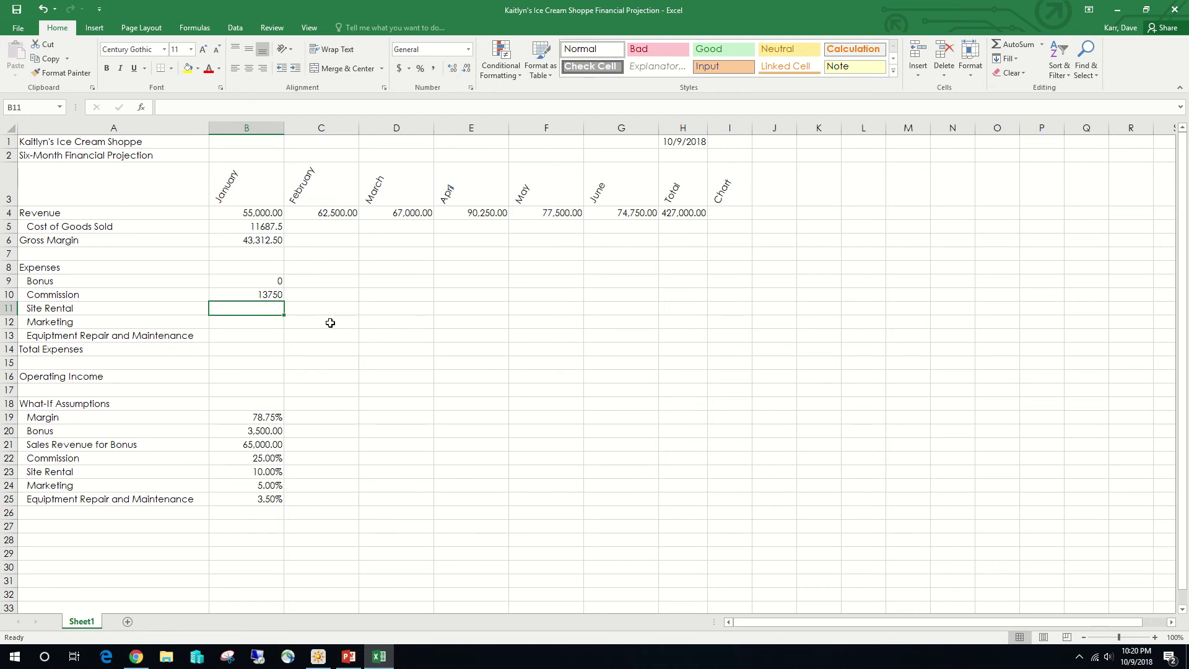
{"action": "type", "text": "="}
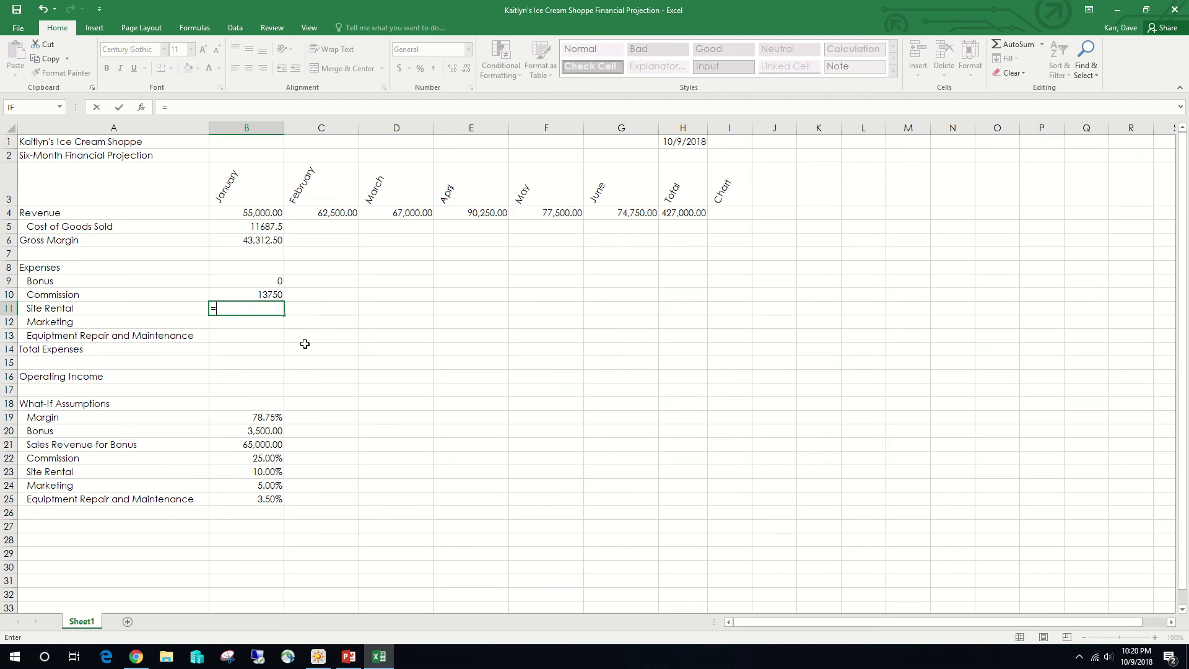
{"action": "left_click", "coordinate": [248, 212]}
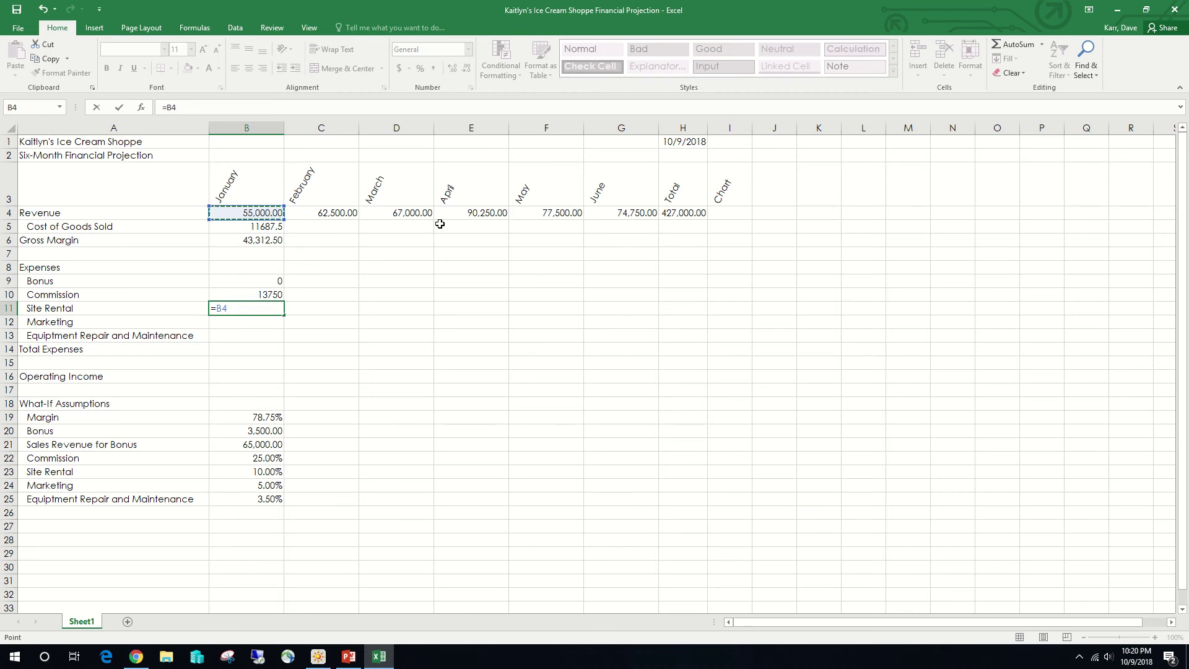
{"action": "type", "text": "*"}
{"action": "left_click", "coordinate": [246, 471]}
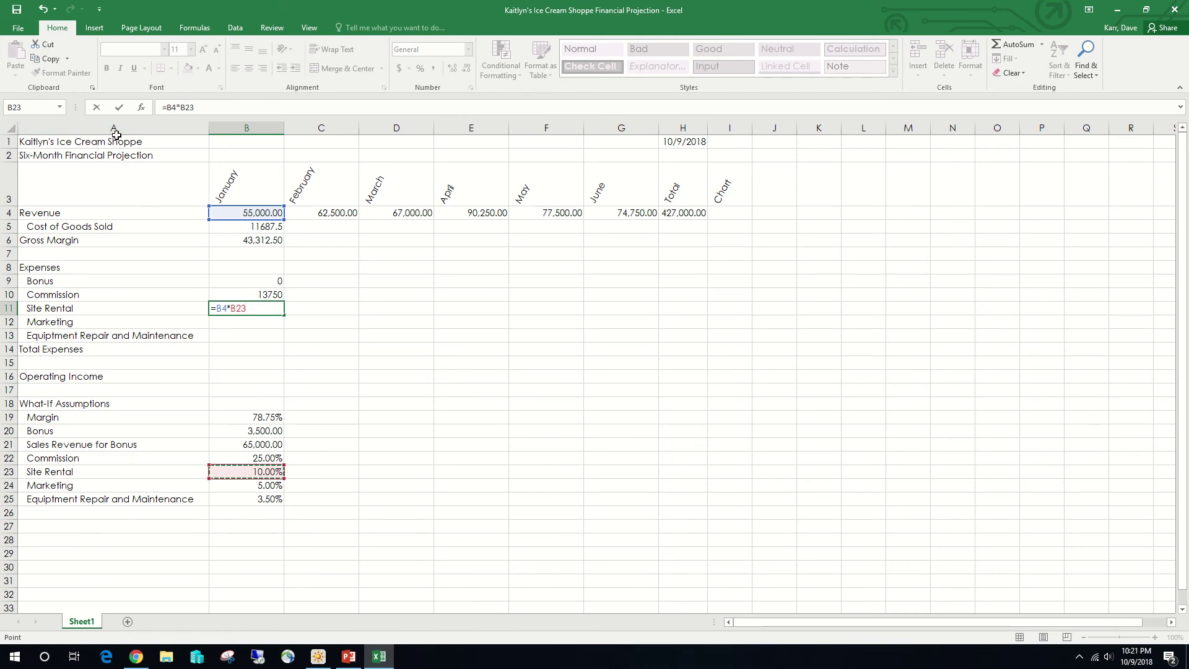
{"action": "key", "text": "F4"}
{"action": "left_click", "coordinate": [121, 109]}
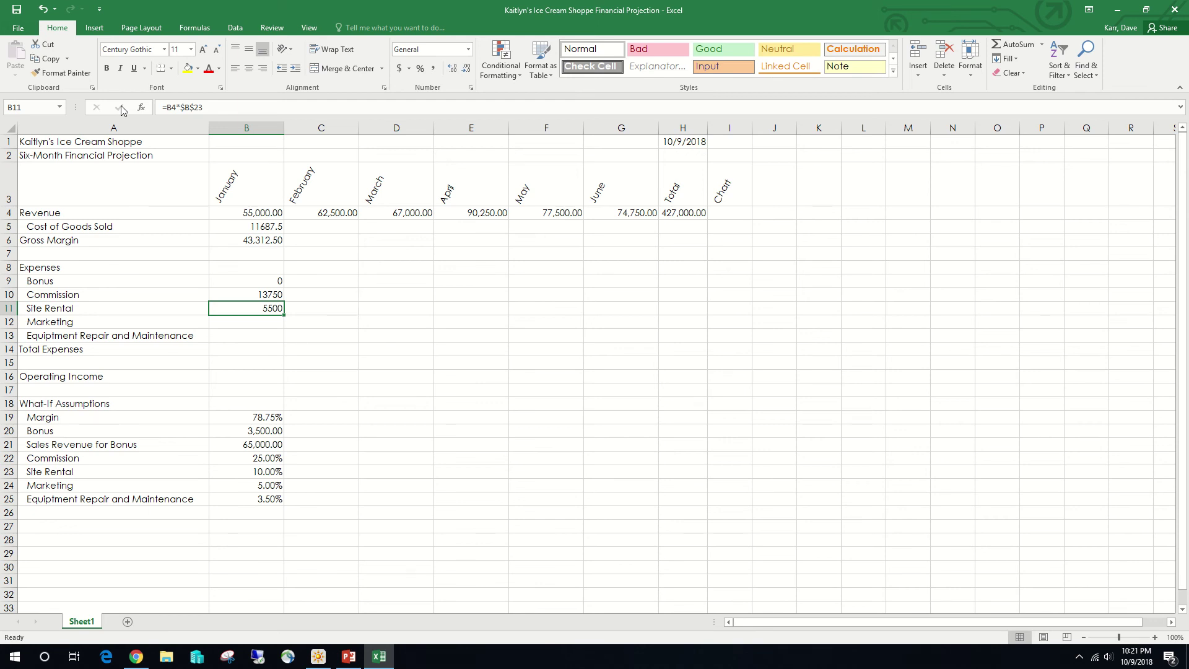
Enter the January Marketing formula =B4*$B$24 in B12, with an absolute reference to the Marketing assumption.
{"action": "key", "text": "Return"}
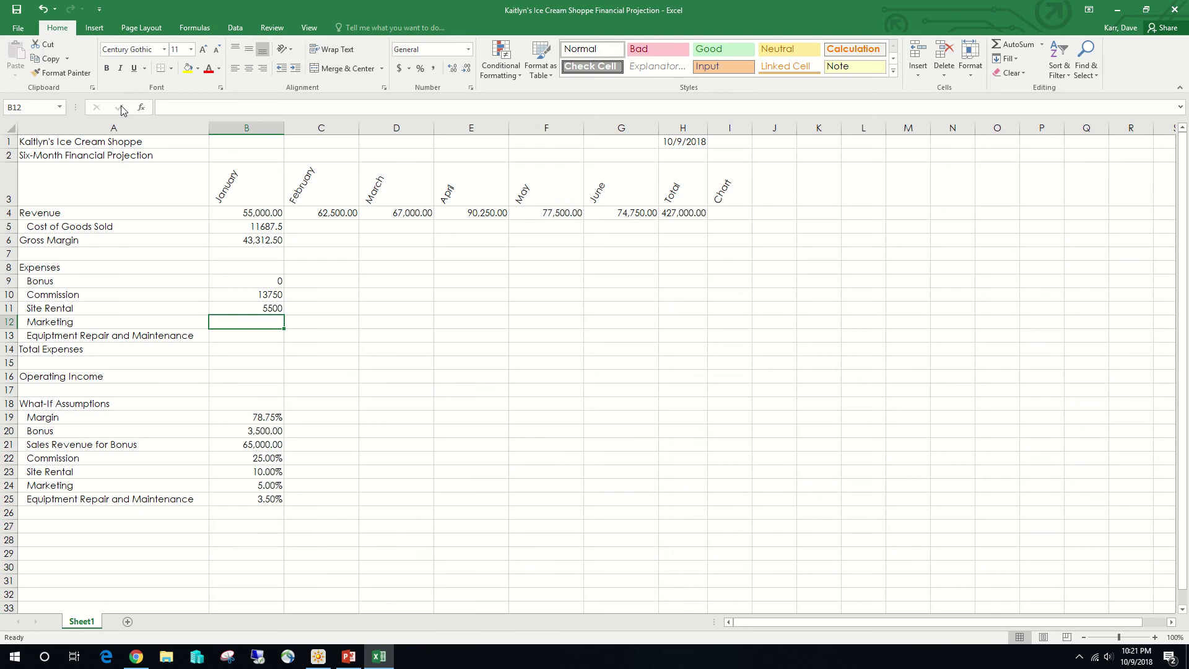
{"action": "type", "text": "="}
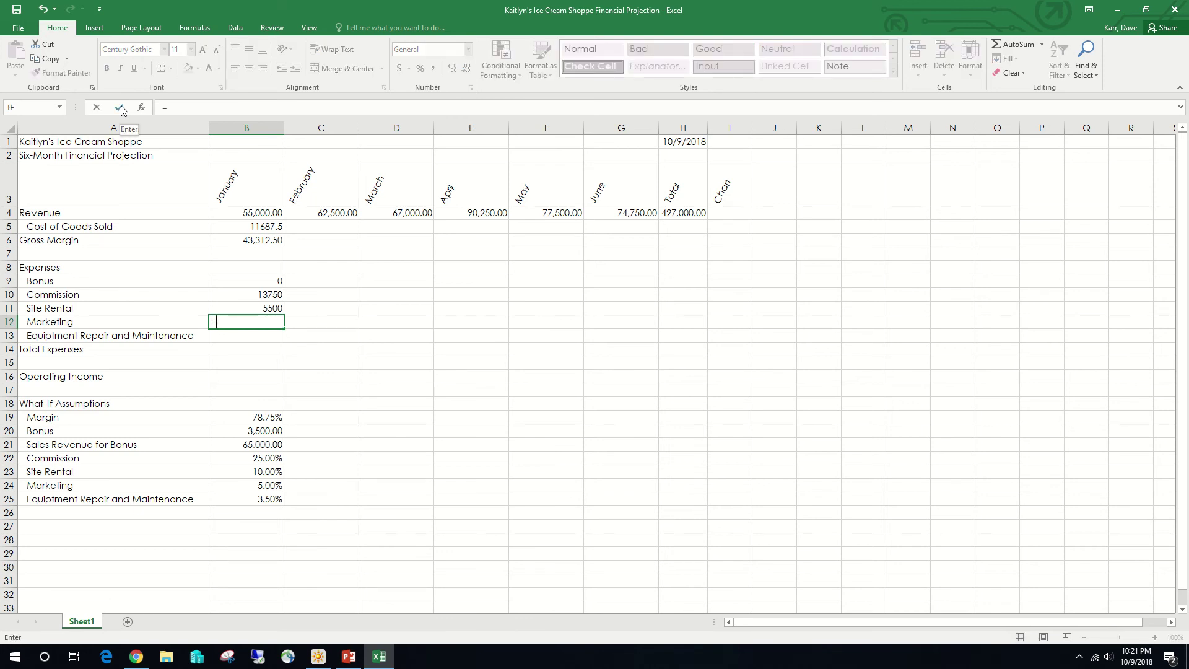
{"action": "left_click", "coordinate": [246, 216]}
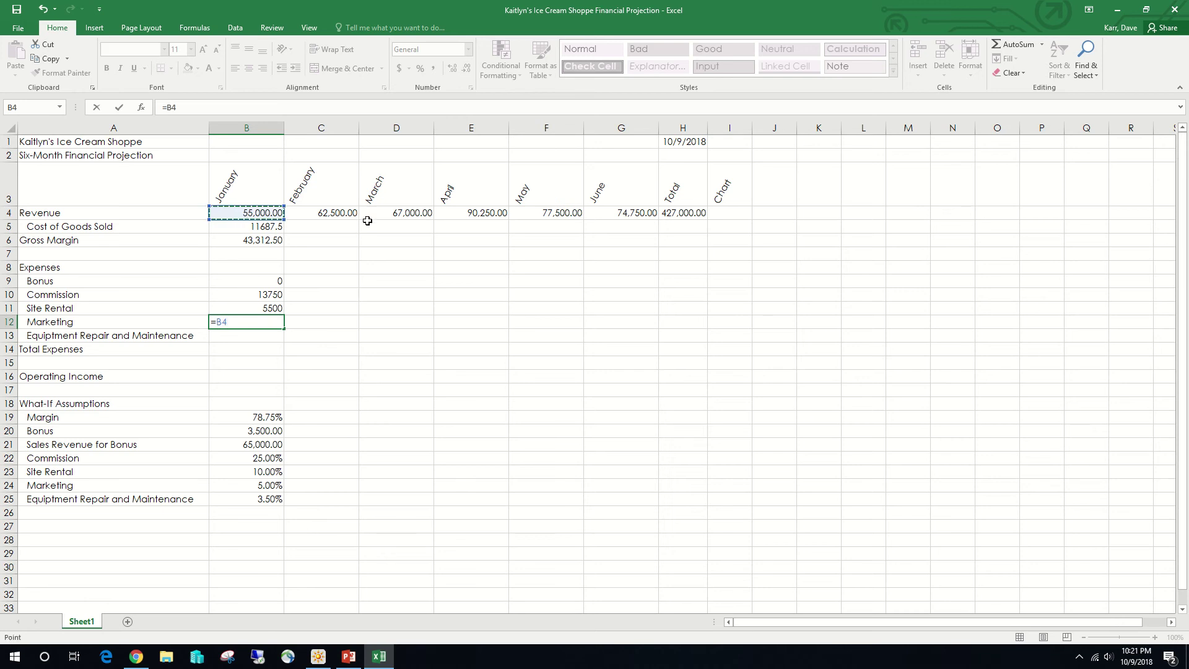
{"action": "type", "text": "*"}
{"action": "left_click", "coordinate": [278, 485]}
{"action": "key", "text": "F4"}
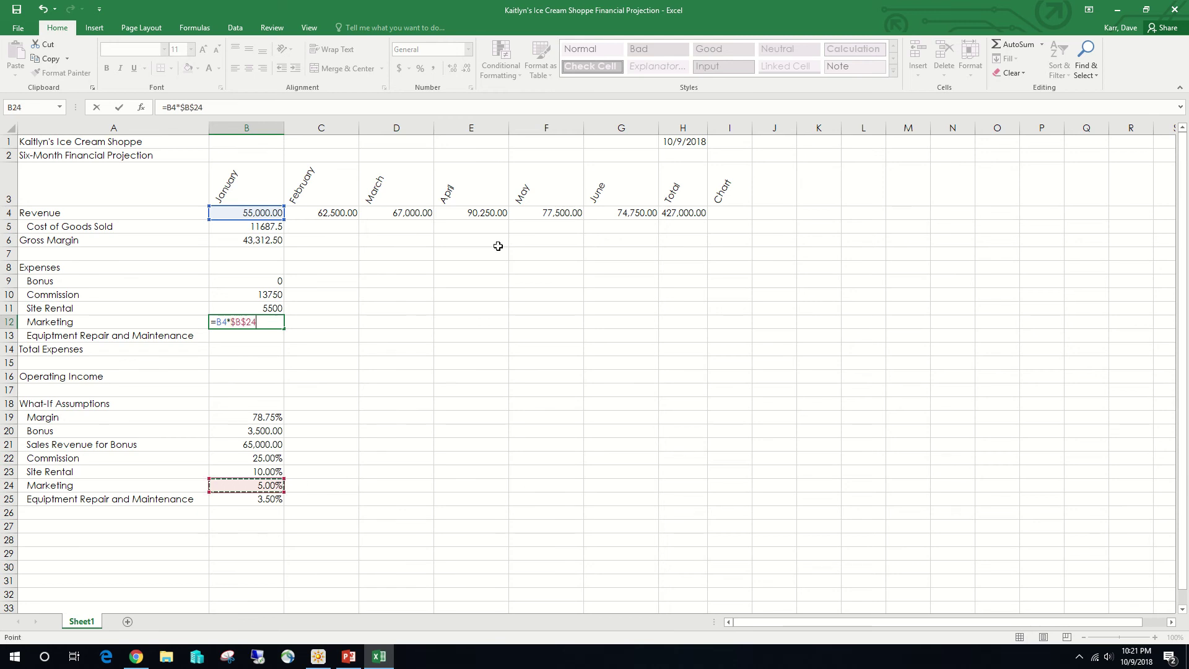
{"action": "left_click", "coordinate": [119, 107]}
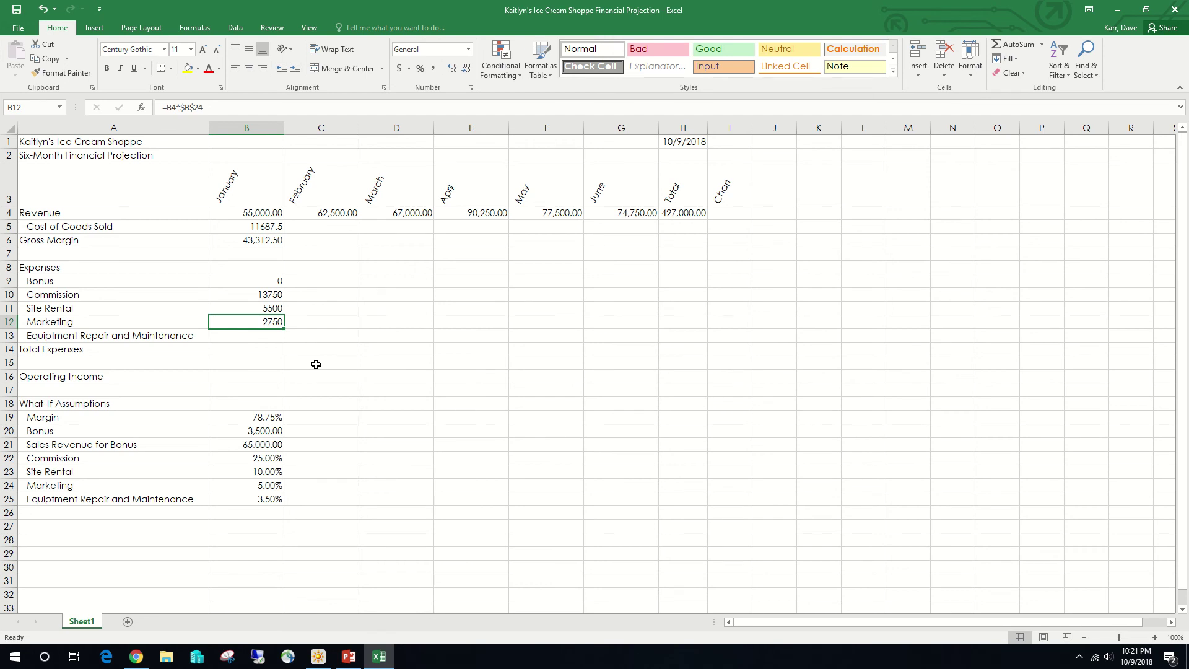
Enter the January equipment repair and maintenance formula =B4*$B$25 in B13, with an absolute reference to its assumption.
{"action": "left_click", "coordinate": [270, 335]}
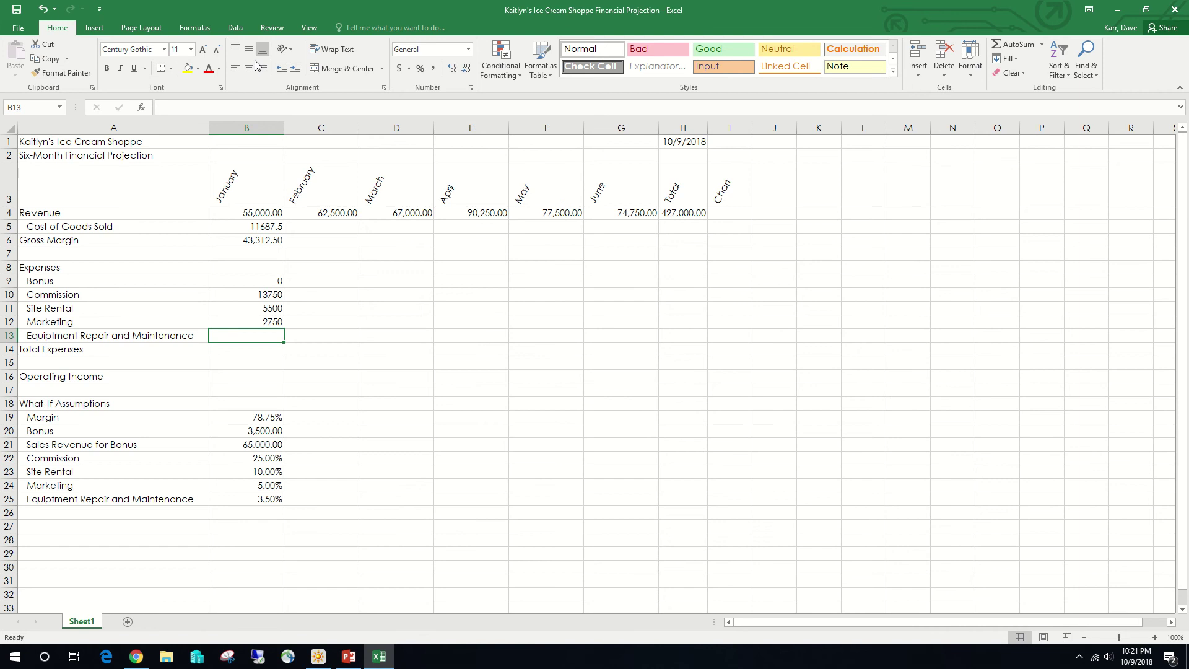
{"action": "type", "text": "="}
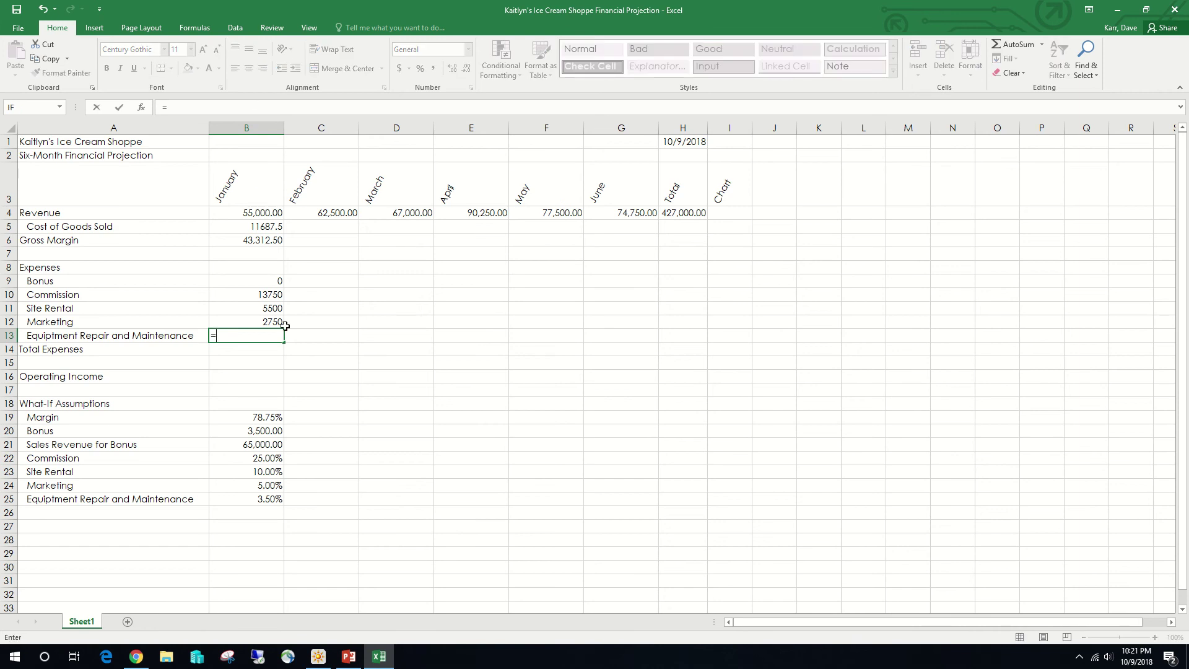
{"action": "left_click", "coordinate": [263, 215]}
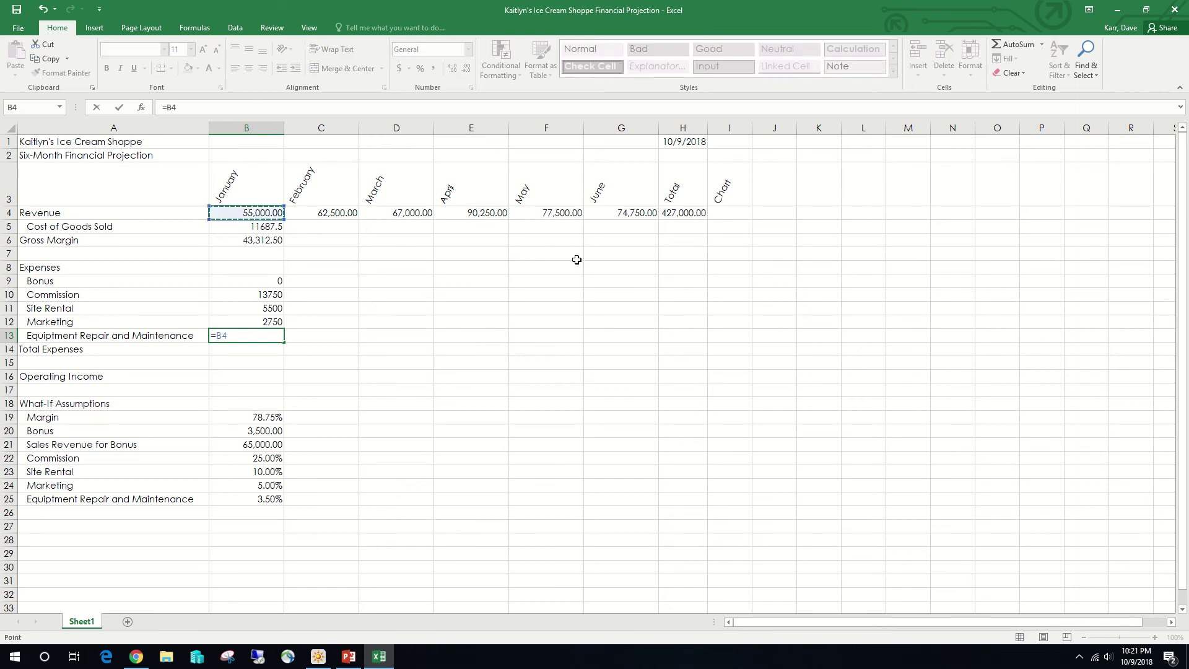
{"action": "type", "text": "*"}
{"action": "left_click", "coordinate": [239, 498]}
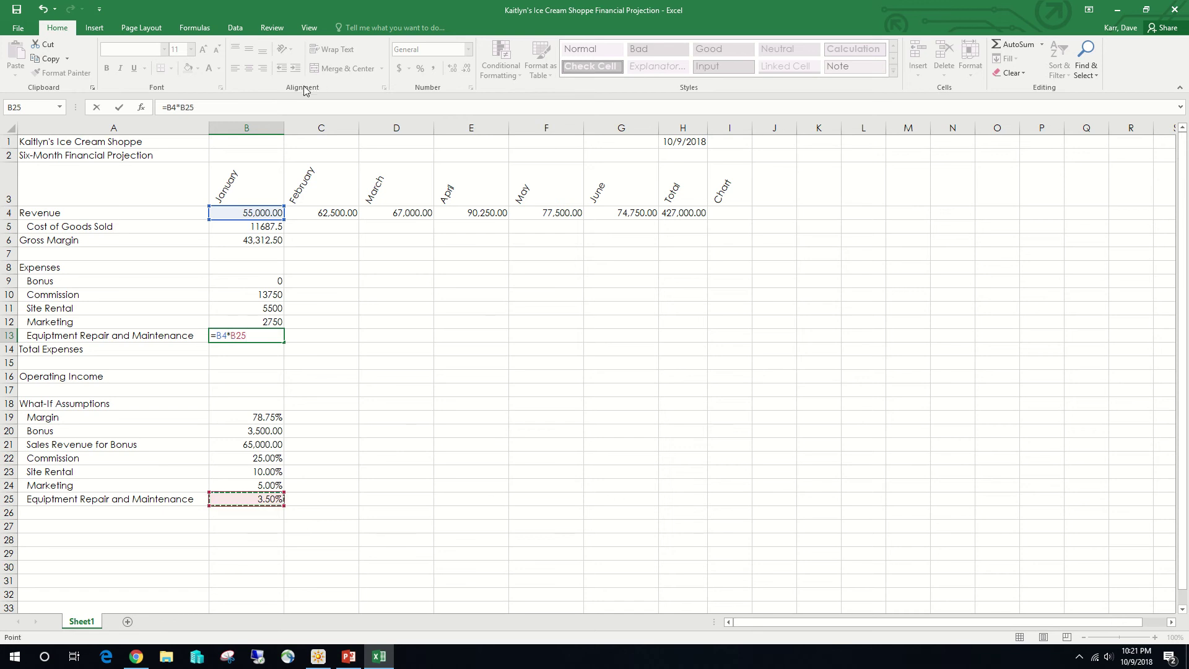
{"action": "key", "text": "F4"}
{"action": "left_click", "coordinate": [119, 107]}
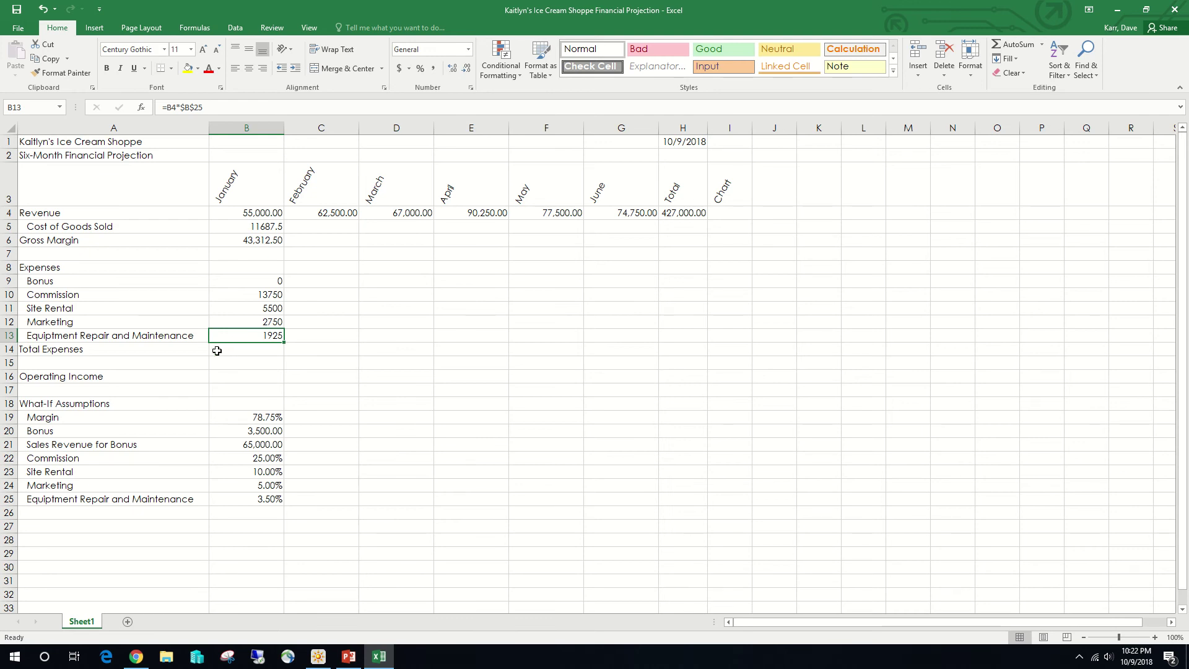
Total the January expenses in B14 with AutoSum, using =SUM(B9:B13).
{"action": "left_click", "coordinate": [259, 348]}
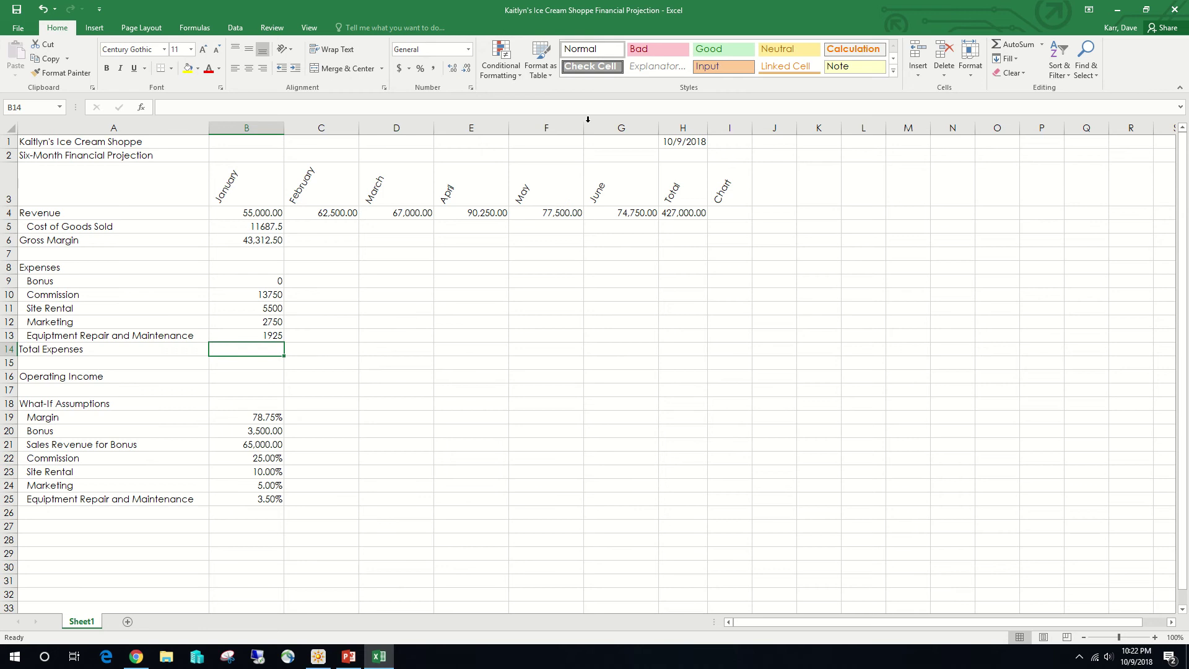
{"action": "left_click", "coordinate": [1000, 46]}
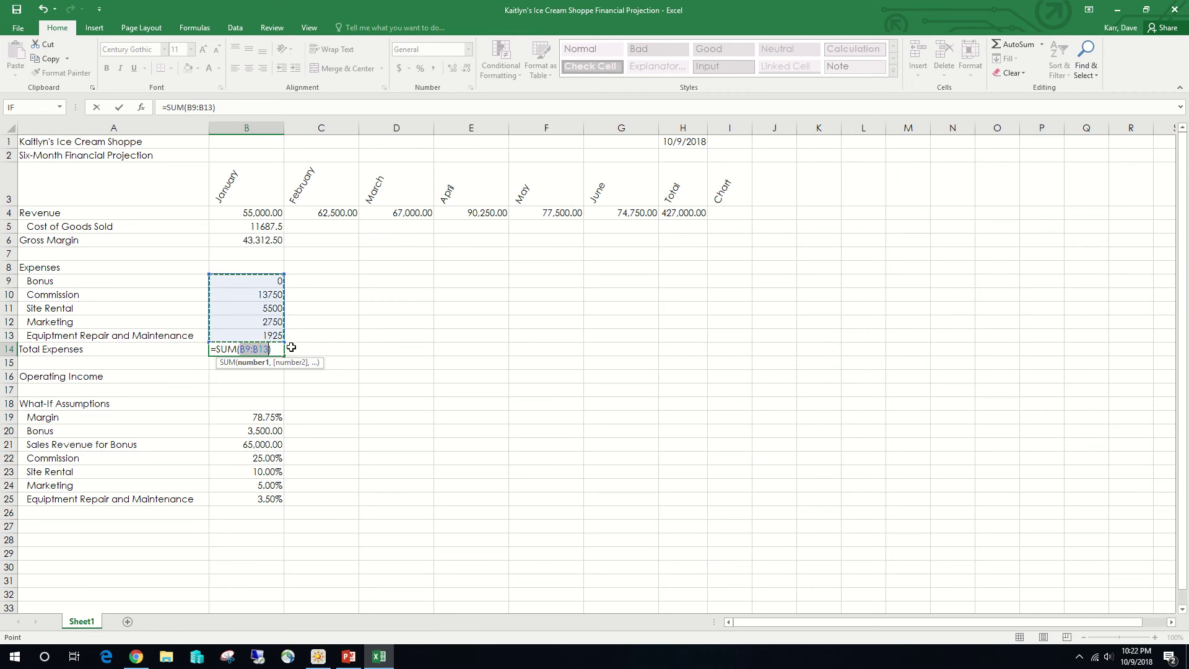
{"action": "left_click", "coordinate": [121, 110]}
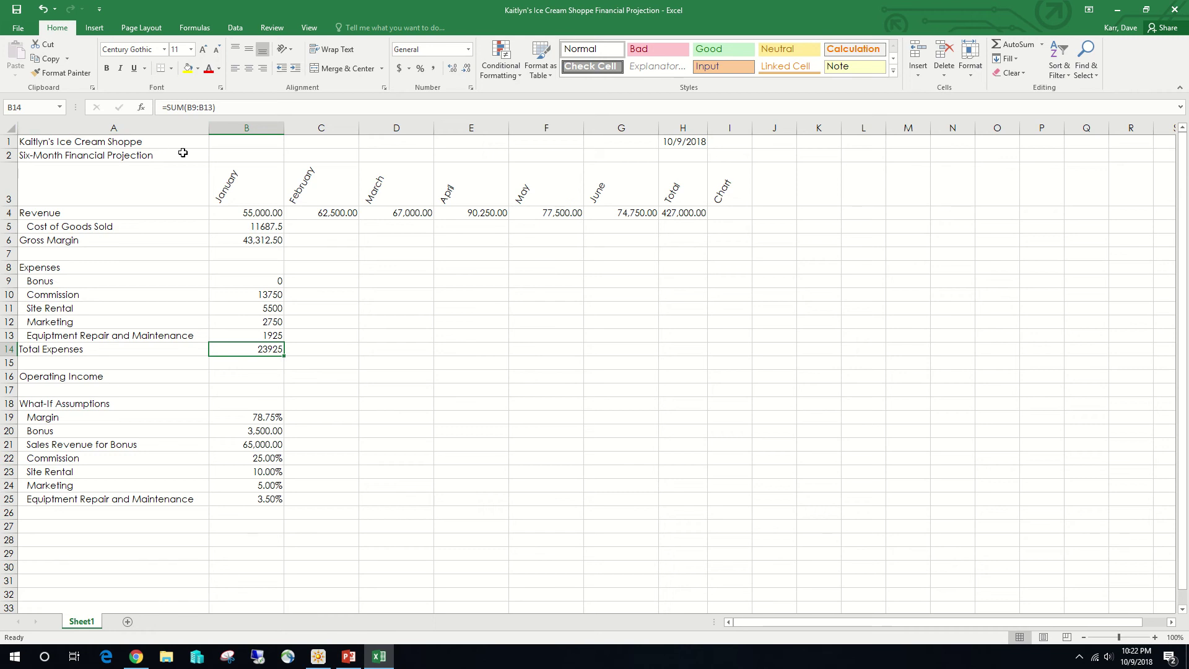
Enter the January Operating Income formula =B6-B14 in B16, subtracting Total Expenses from Gross Margin.
{"action": "left_click", "coordinate": [249, 374]}
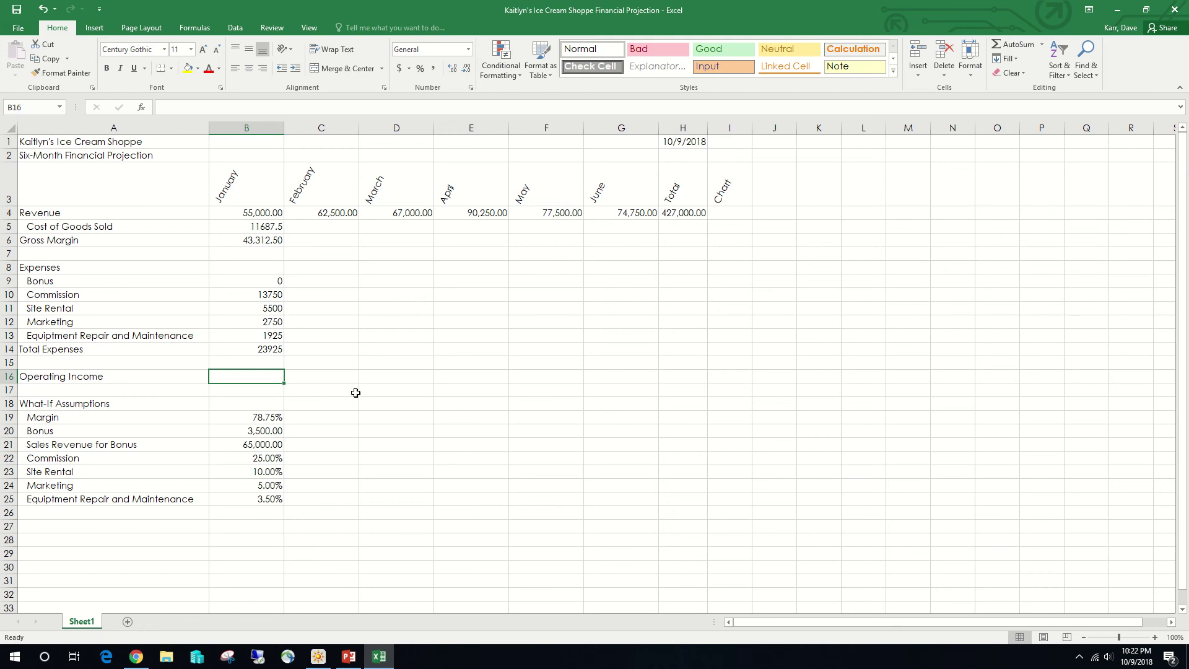
{"action": "type", "text": "="}
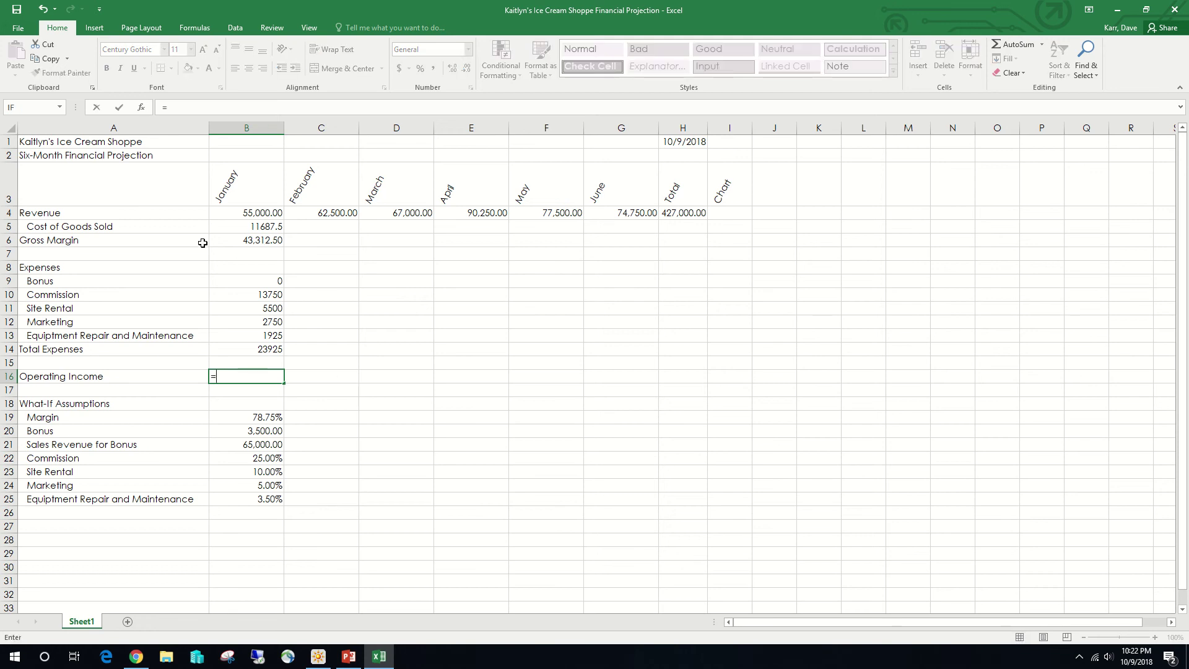
{"action": "left_click", "coordinate": [254, 240]}
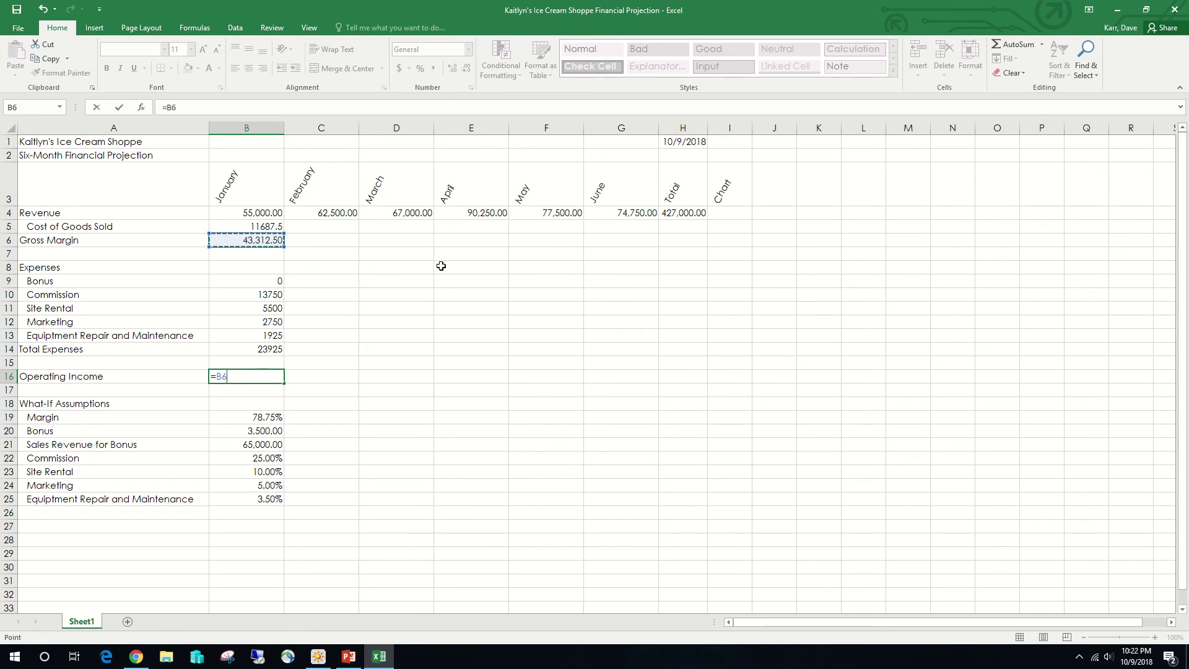
{"action": "type", "text": "-"}
{"action": "left_click", "coordinate": [255, 348]}
{"action": "left_click", "coordinate": [119, 107]}
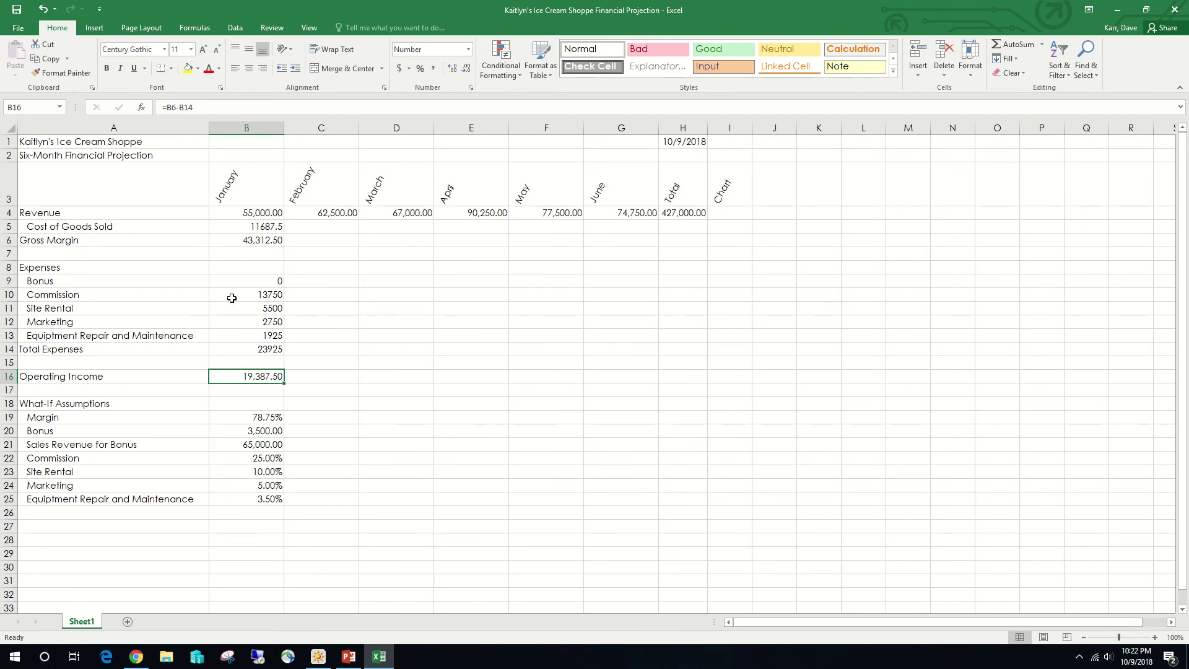
Display the worksheet's formulas, change the Commission formula in B10 to =B4*$B$22, and switch back to showing values.
{"action": "key", "text": "ctrl+grave"}
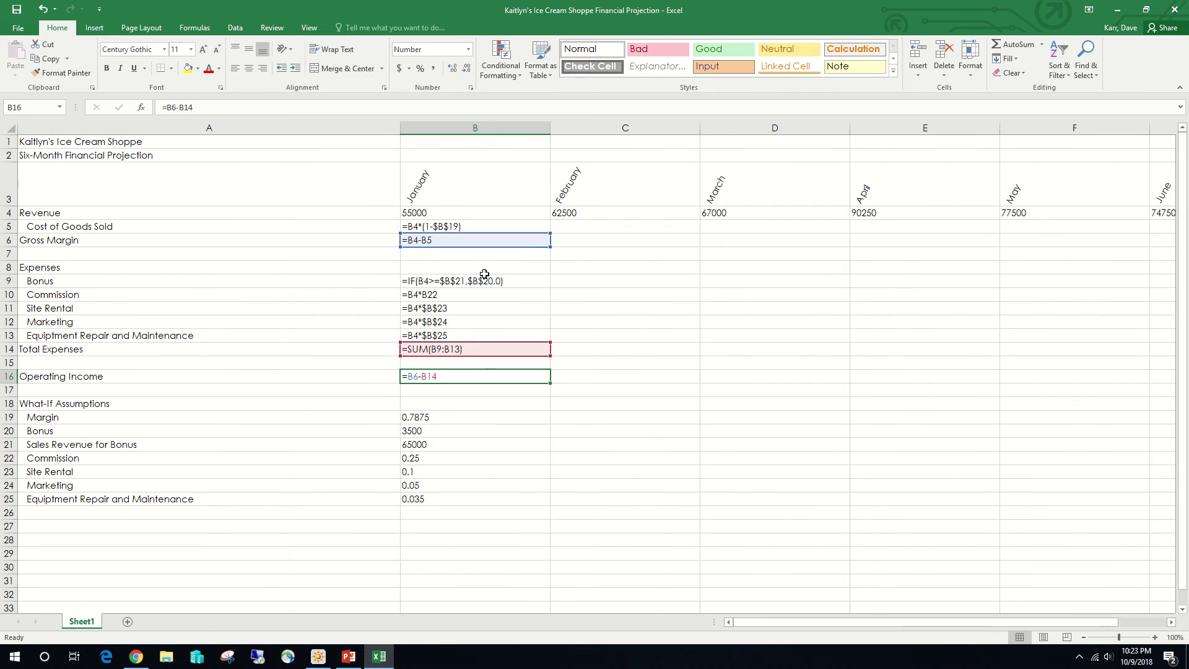
{"action": "left_click", "coordinate": [448, 295]}
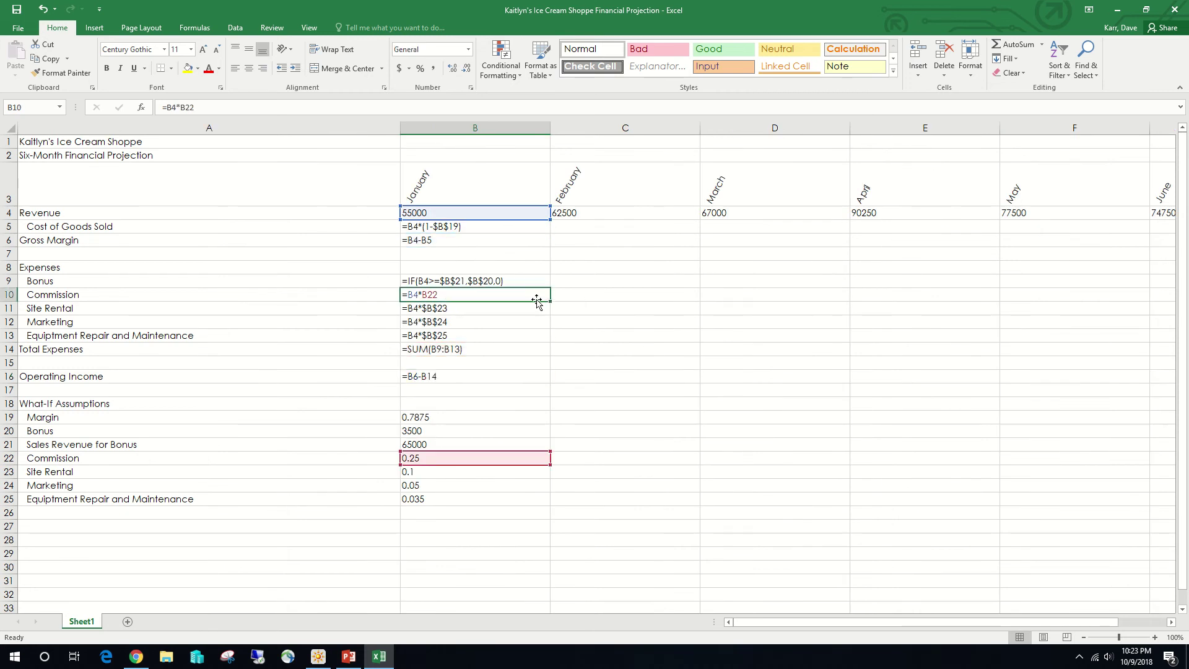
{"action": "double_click", "coordinate": [439, 295]}
{"action": "key", "text": "F4"}
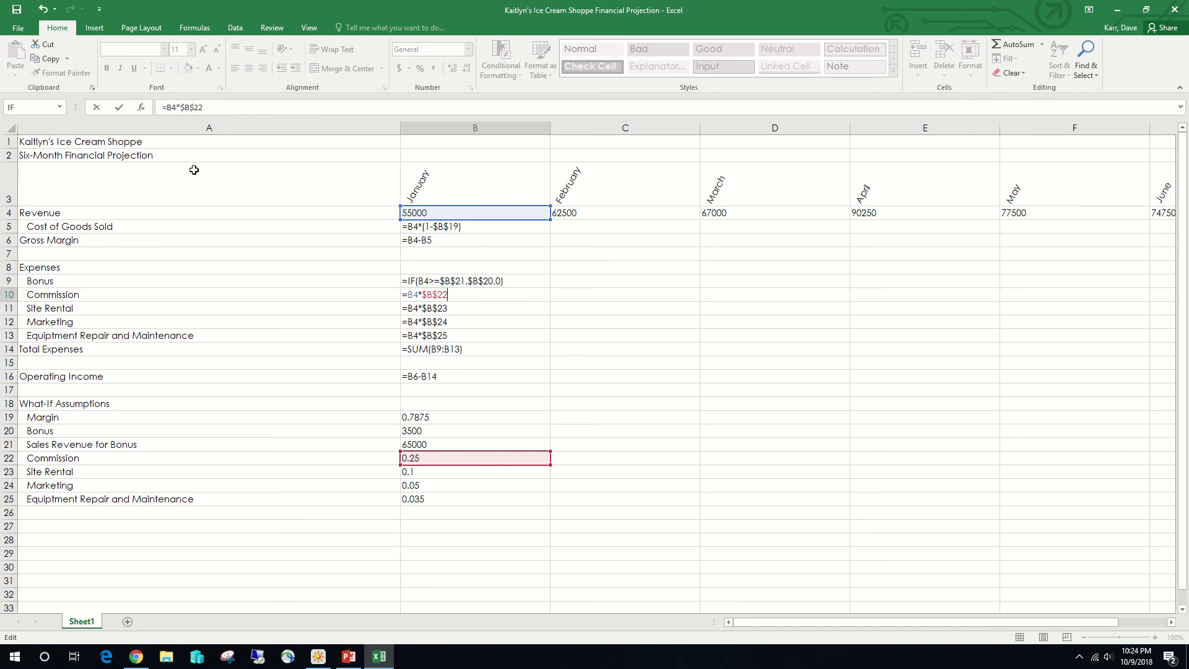
{"action": "left_click", "coordinate": [119, 107]}
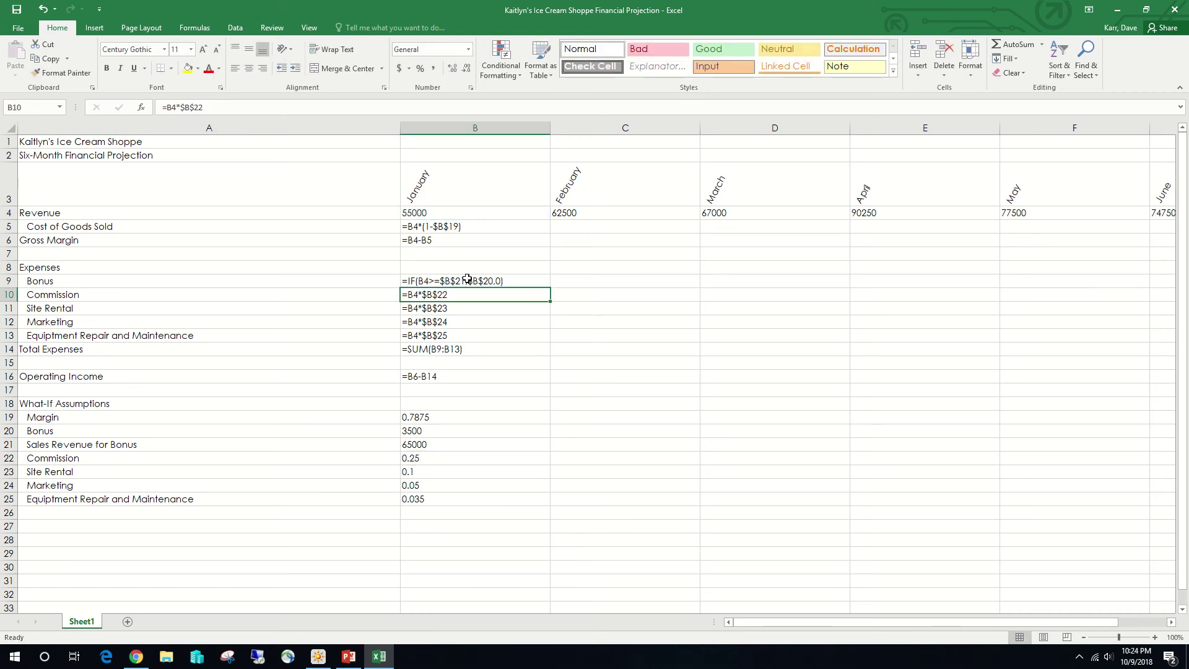
{"action": "key", "text": "ctrl+grave"}
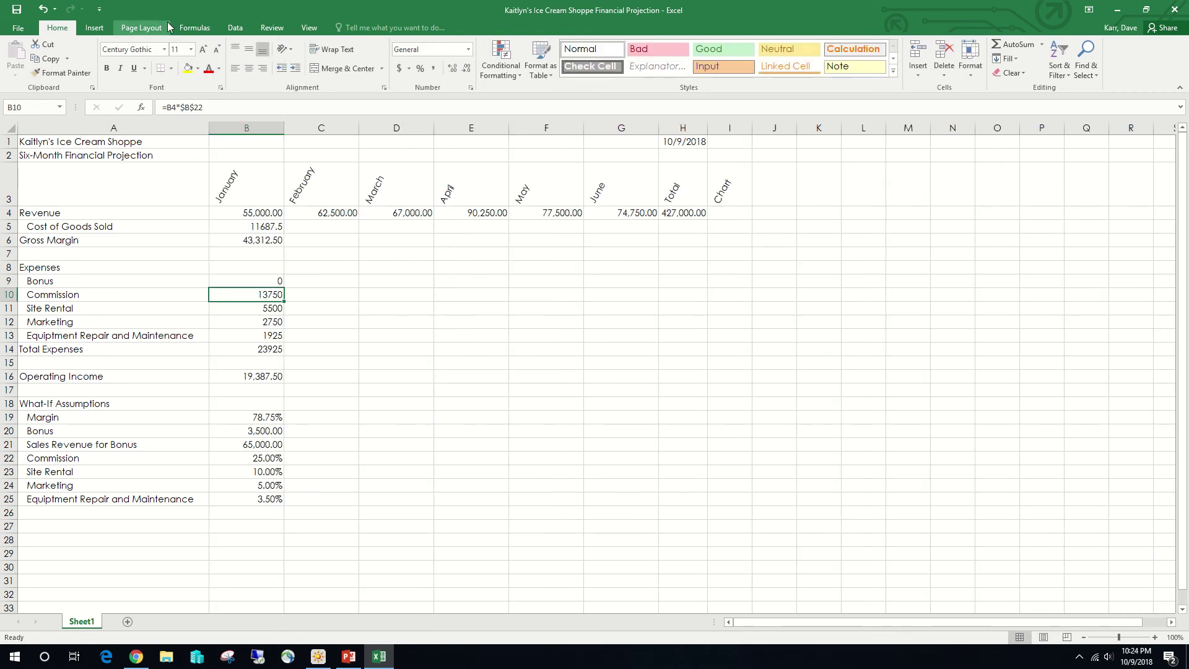
Review the worksheet's formulas, return to values, and fill the January formulas in B5:B16 across through June in column G.
{"action": "key", "text": "ctrl+grave"}
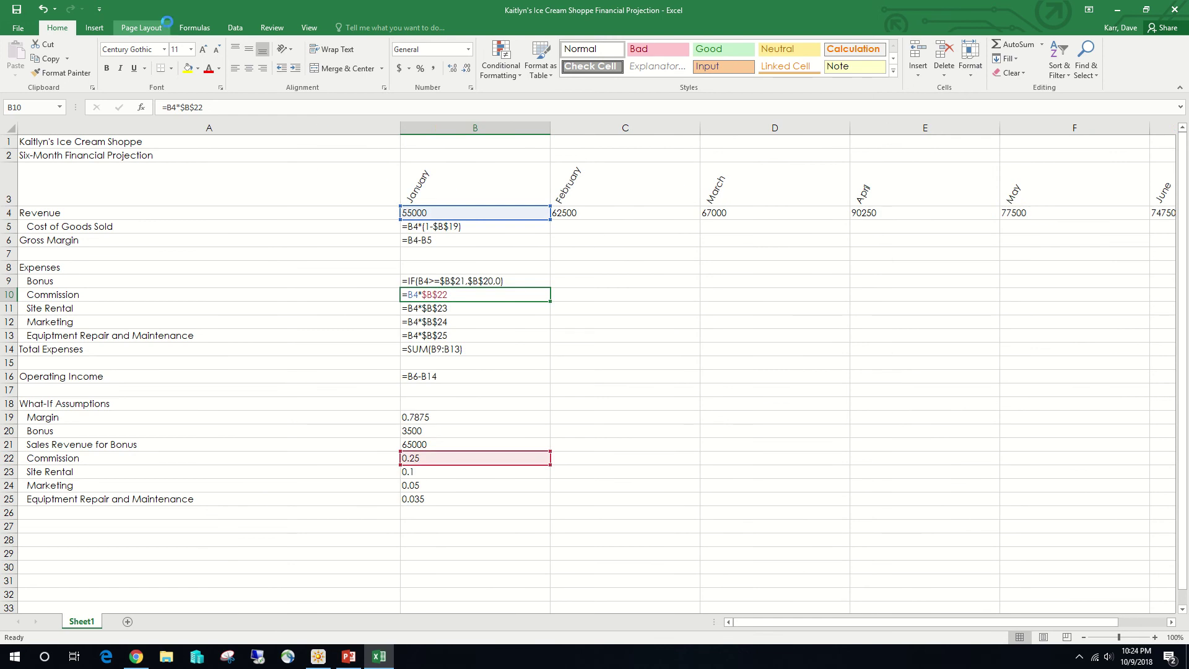
{"action": "key", "text": "ctrl+grave"}
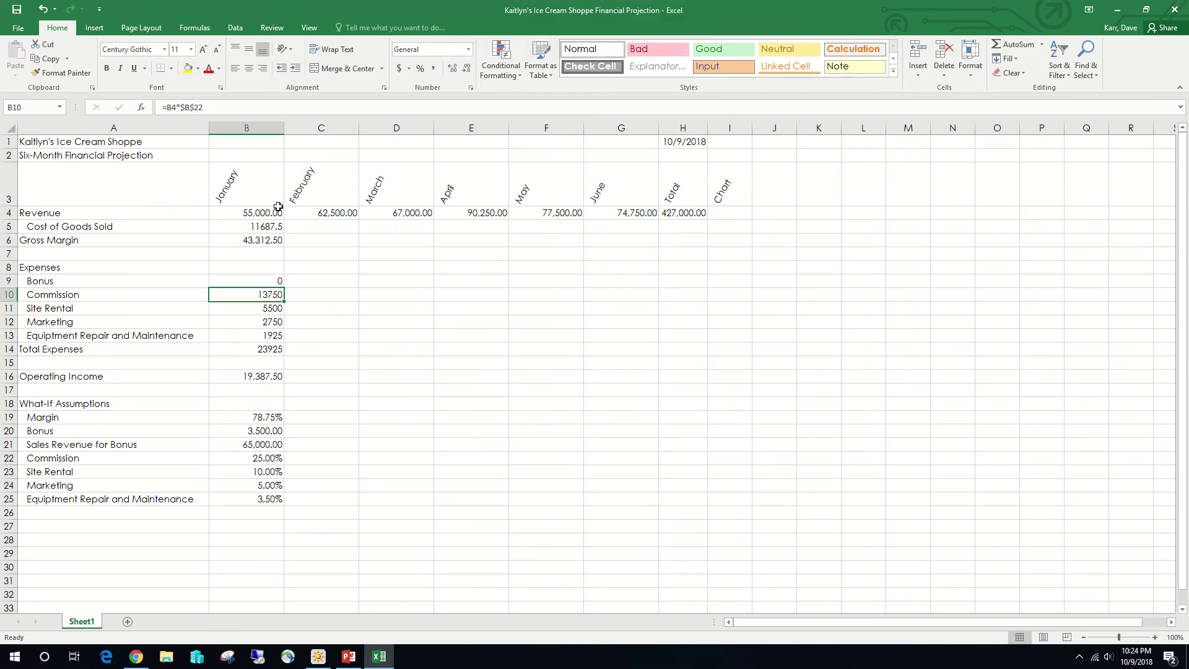
{"action": "left_click_drag", "start_coordinate": [279, 224], "coordinate": [265, 499]}
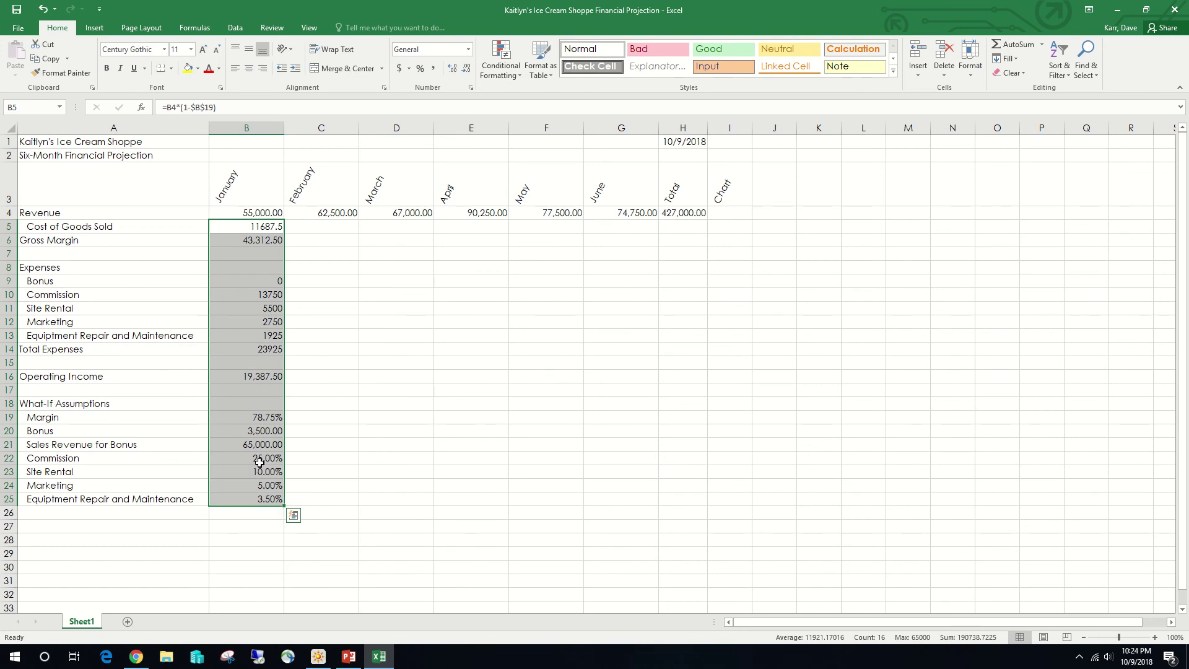
{"action": "left_click_drag", "start_coordinate": [254, 228], "coordinate": [260, 378]}
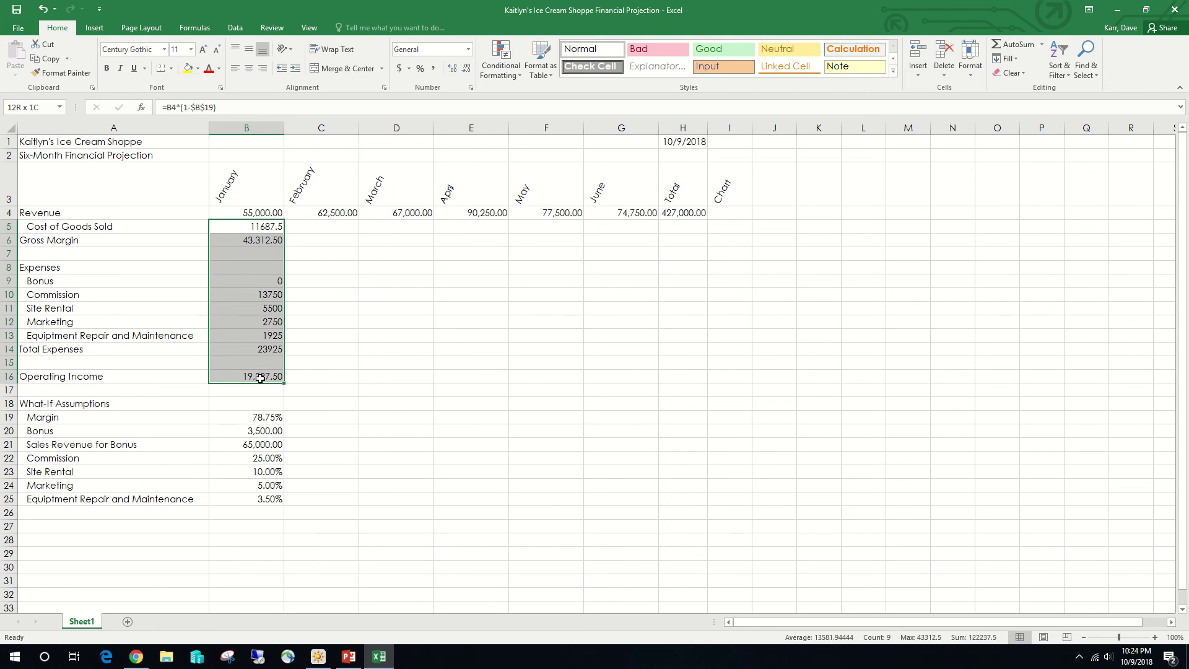
{"action": "left_click_drag", "start_coordinate": [260, 378], "coordinate": [260, 379]}
{"action": "left_click_drag", "start_coordinate": [285, 384], "coordinate": [660, 385]}
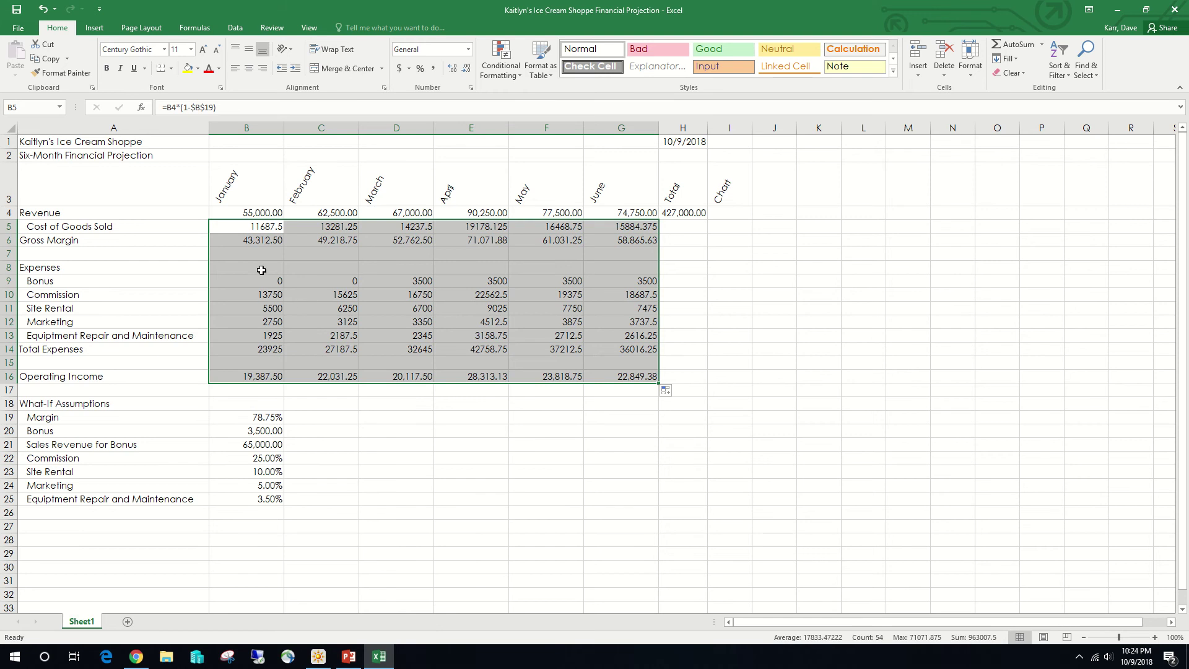
Inspect the January Commission formula and the copied Gross Margin formulas from March through June.
{"action": "left_click", "coordinate": [274, 291]}
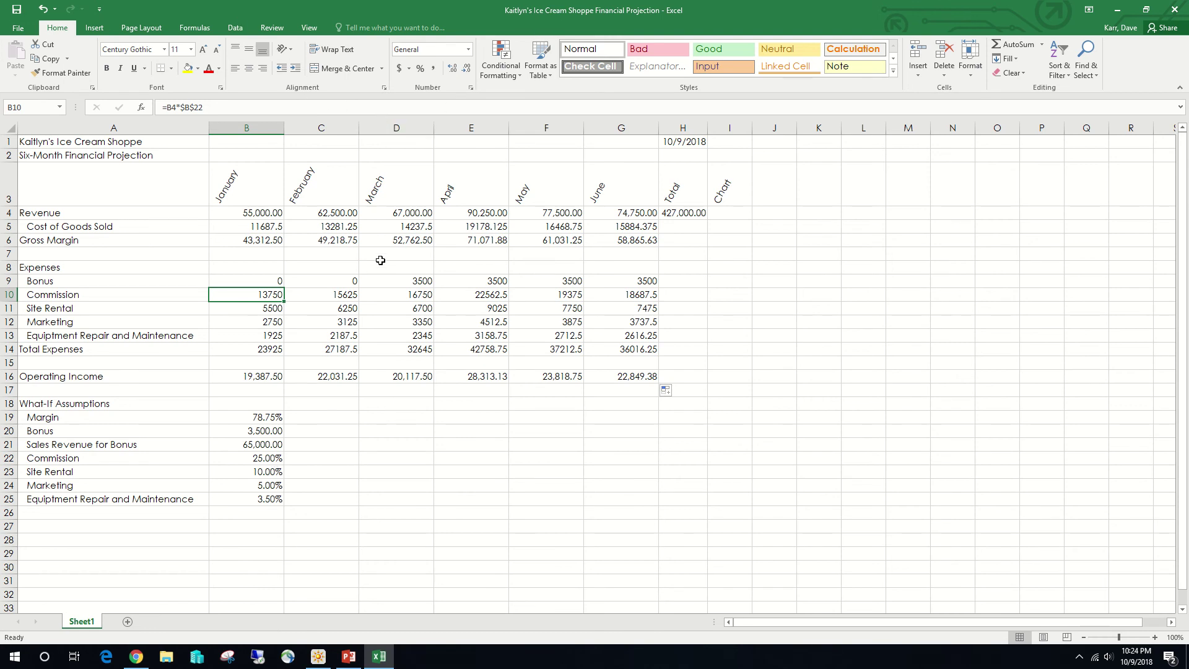
{"action": "left_click", "coordinate": [392, 244]}
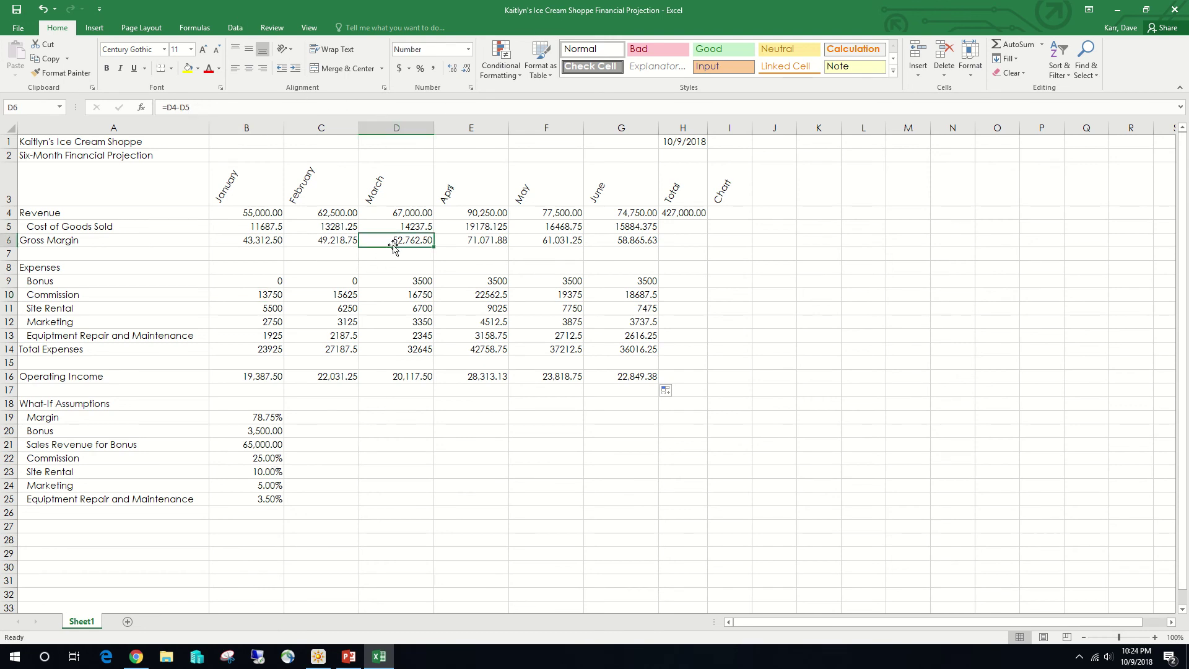
{"action": "left_click", "coordinate": [444, 242]}
{"action": "left_click", "coordinate": [544, 242]}
{"action": "left_click", "coordinate": [625, 243]}
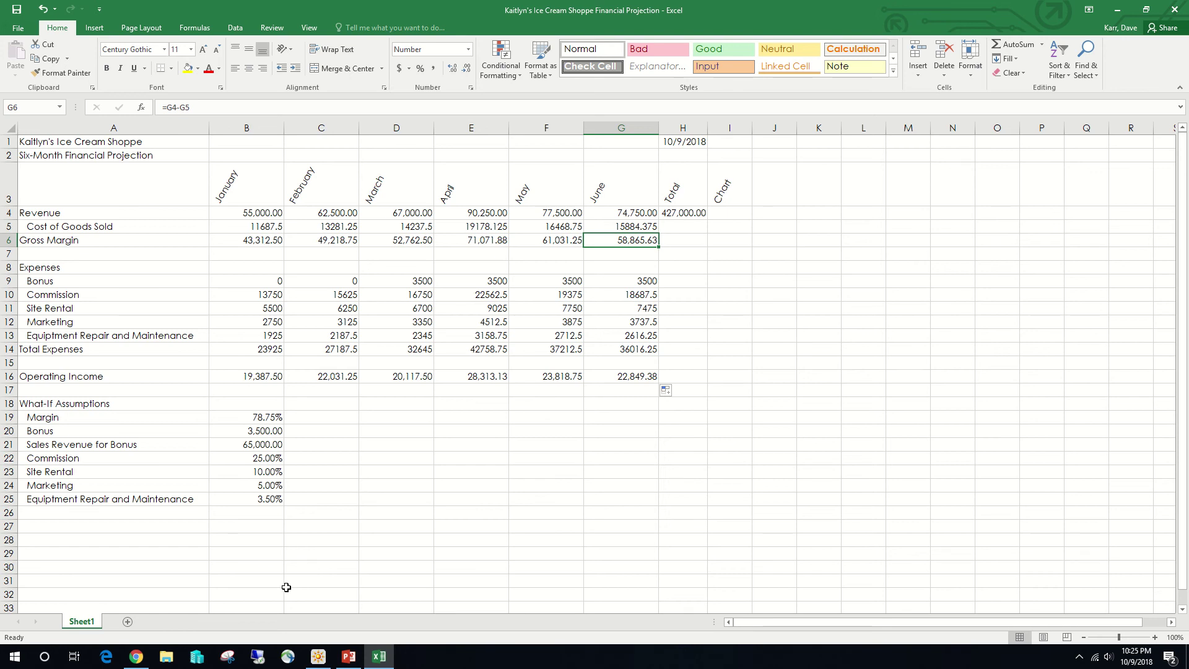
Total the six months with AutoSum in the Total column for H5:H6, H10:H14 and H16.
{"action": "left_click", "coordinate": [686, 228]}
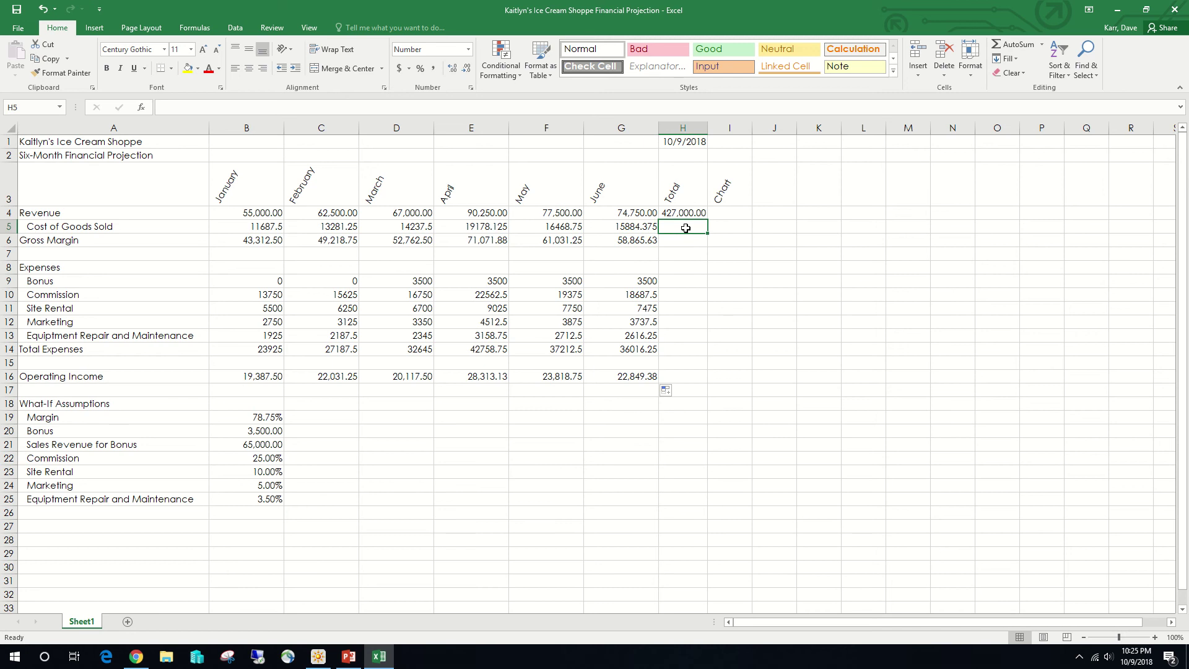
{"action": "left_click_drag", "start_coordinate": [686, 228], "coordinate": [686, 241]}
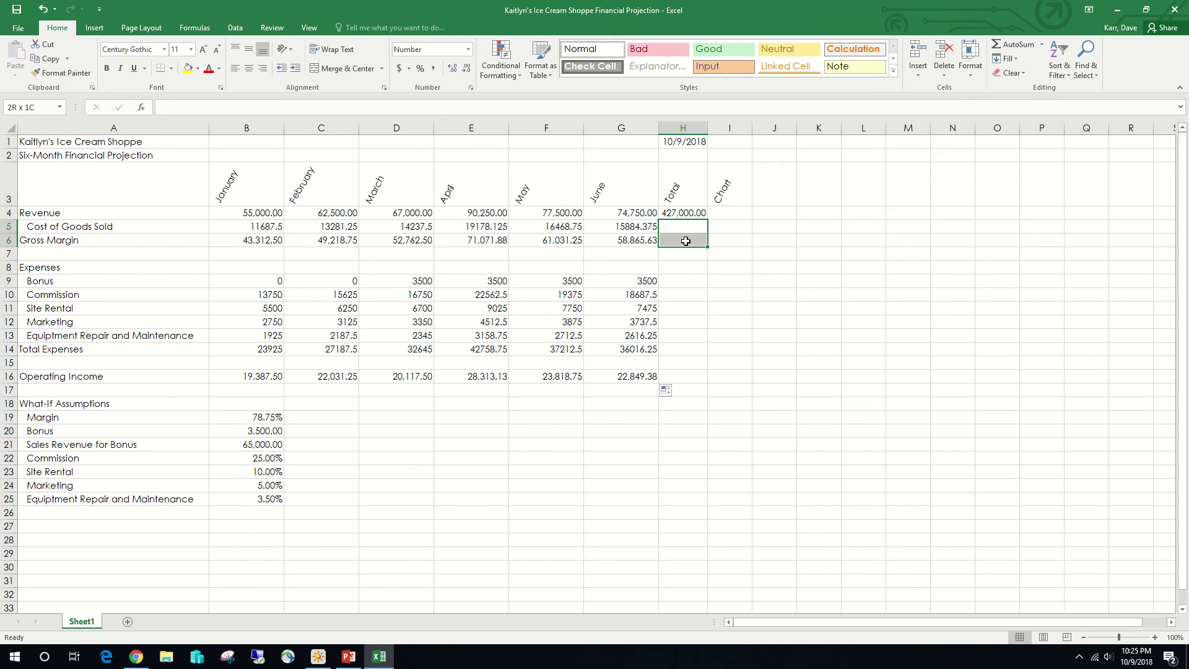
{"action": "left_click_drag", "start_coordinate": [686, 241], "coordinate": [685, 241]}
{"action": "left_click", "coordinate": [684, 298]}
{"action": "left_click_drag", "start_coordinate": [685, 298], "coordinate": [687, 345]}
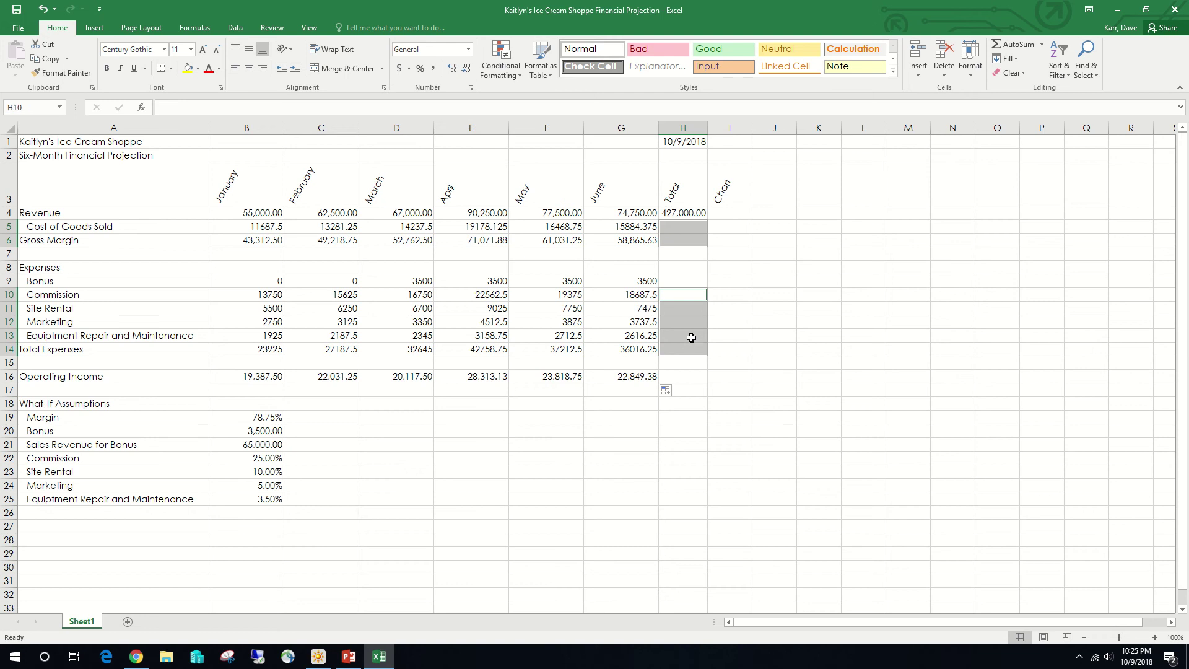
{"action": "left_click", "coordinate": [691, 377], "text": "ctrl"}
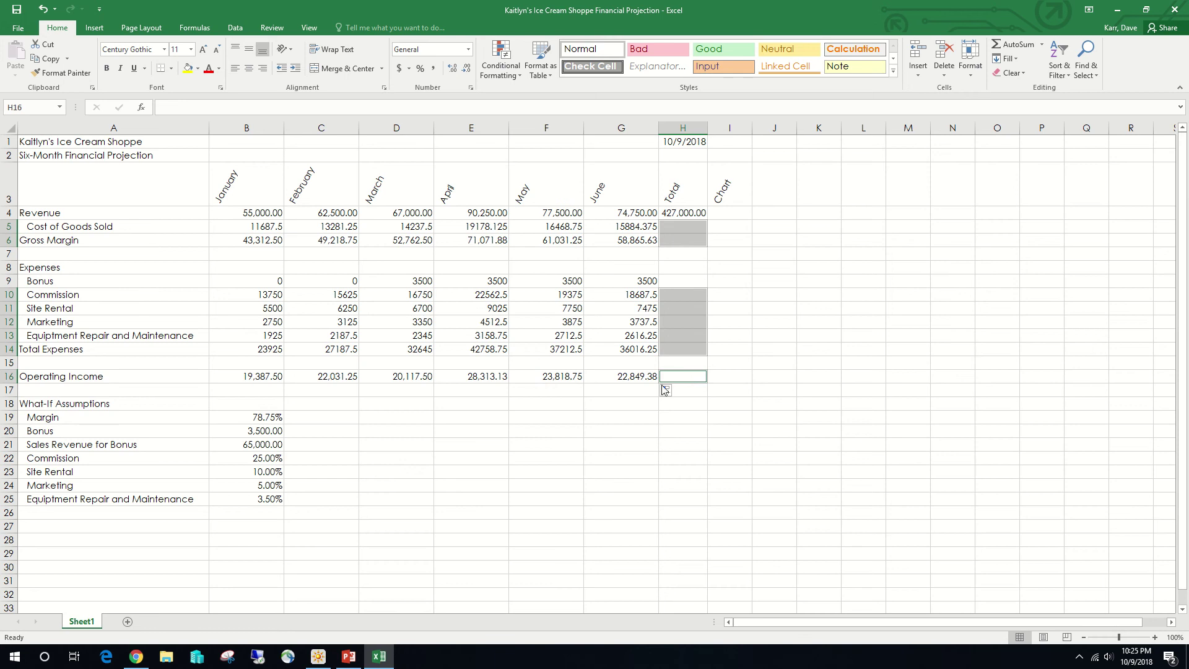
{"action": "left_click", "coordinate": [1017, 45]}
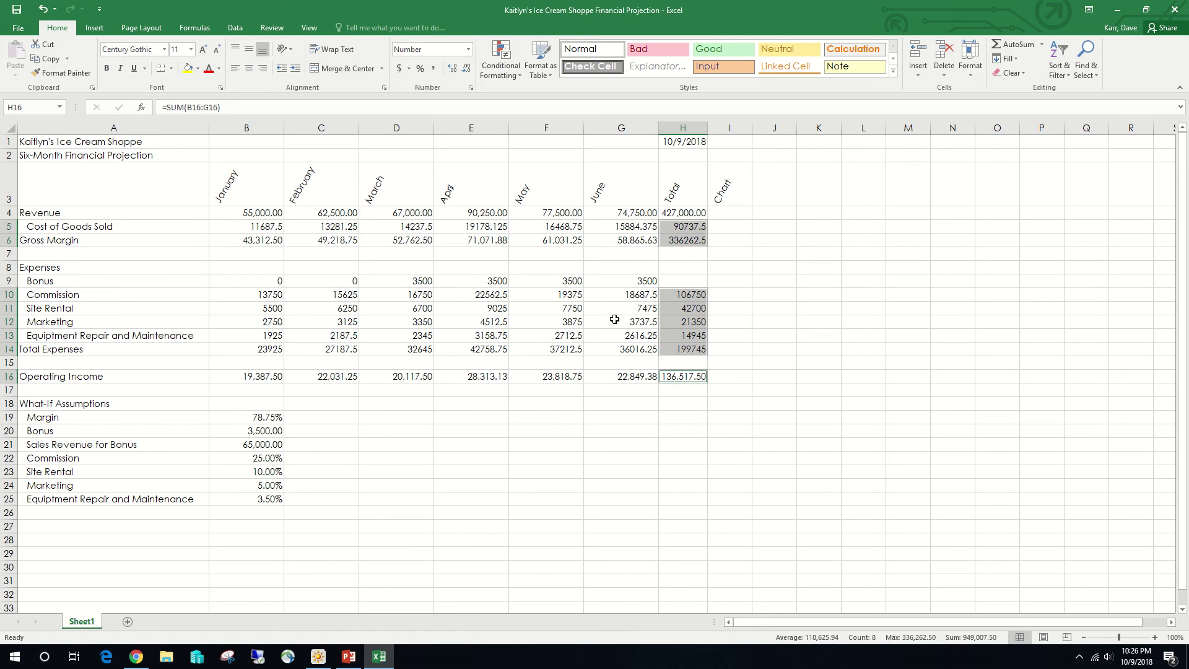
{"action": "left_click", "coordinate": [690, 376]}
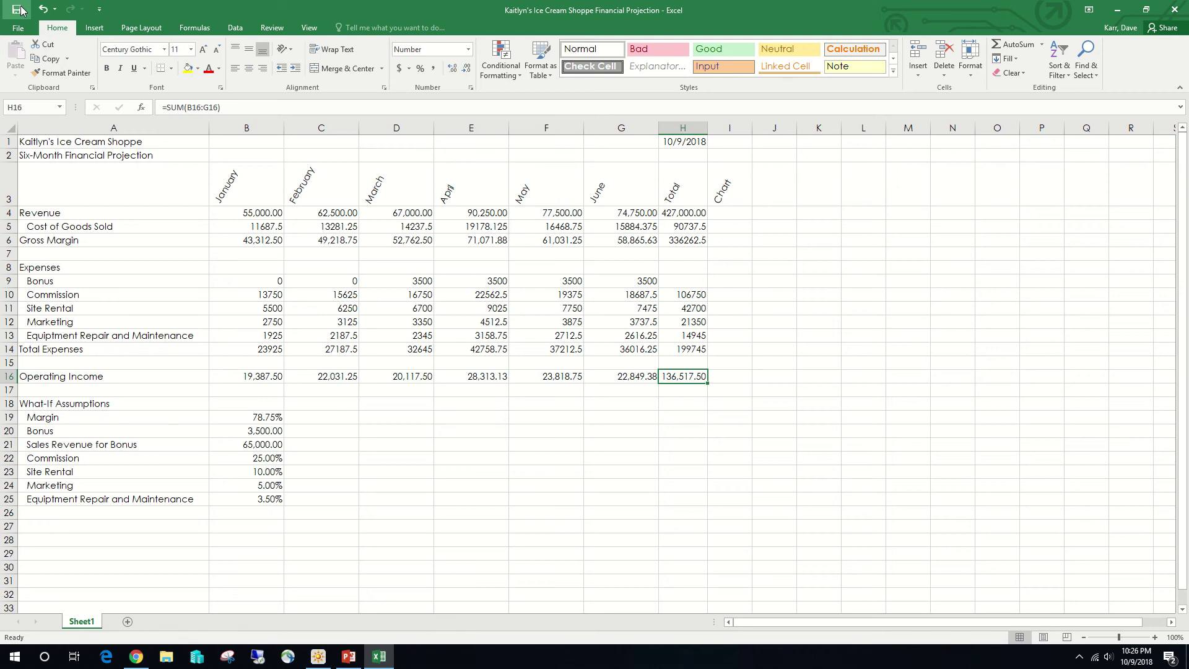
{"action": "mouse_move", "coordinate": [5, 6]}
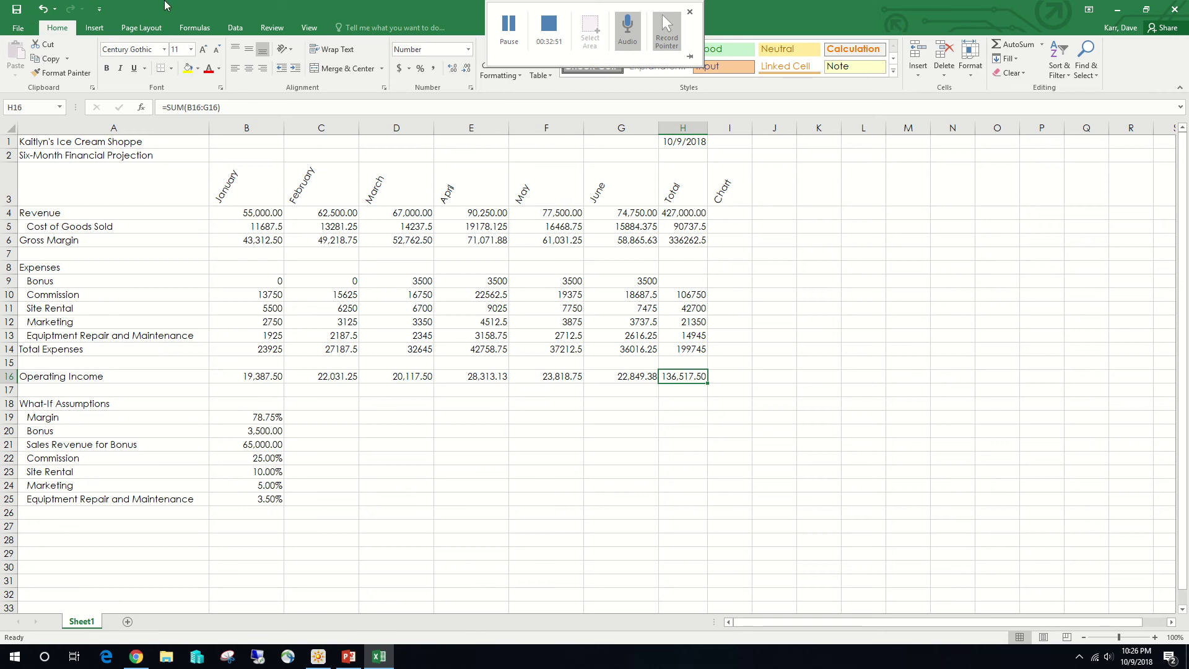
Insert a line sparkline in I4 under Chart, using the monthly revenue range B4:G4 as its data.
{"action": "left_click", "coordinate": [720, 211]}
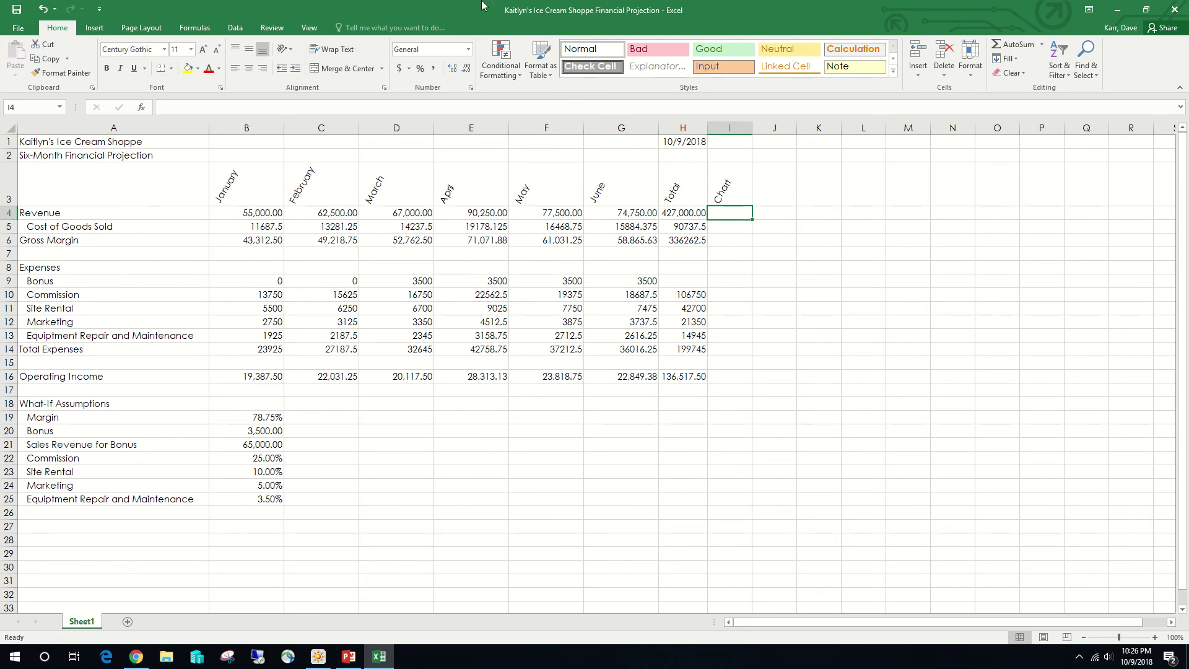
{"action": "double_click", "coordinate": [663, 14]}
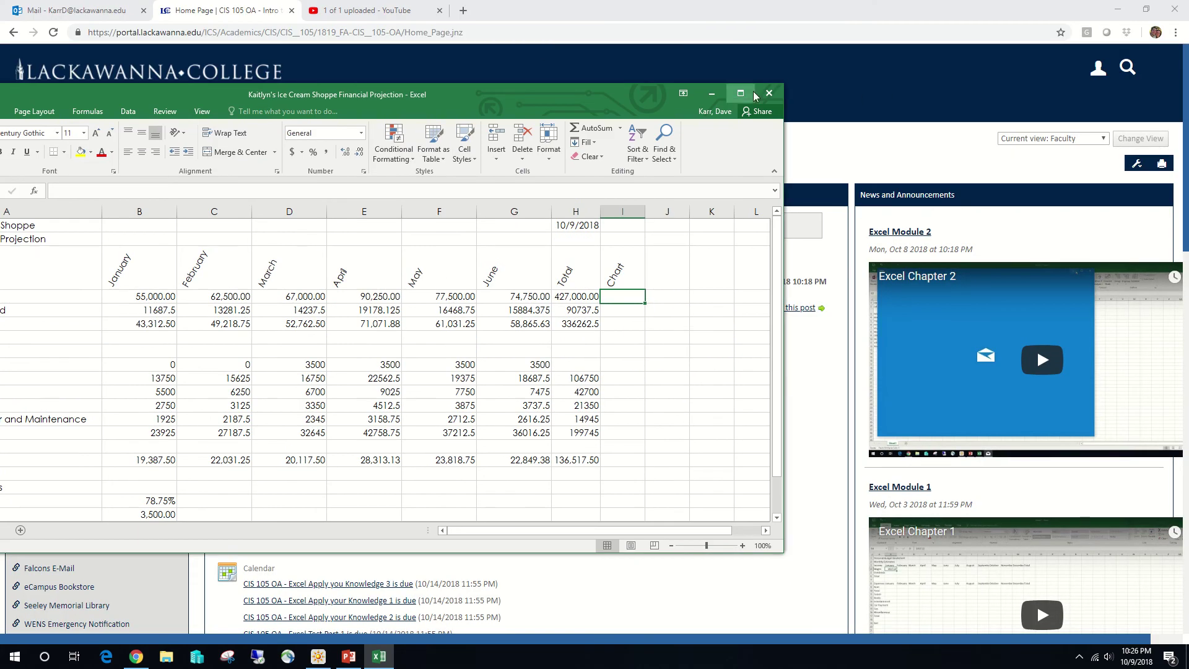
{"action": "left_click", "coordinate": [752, 91]}
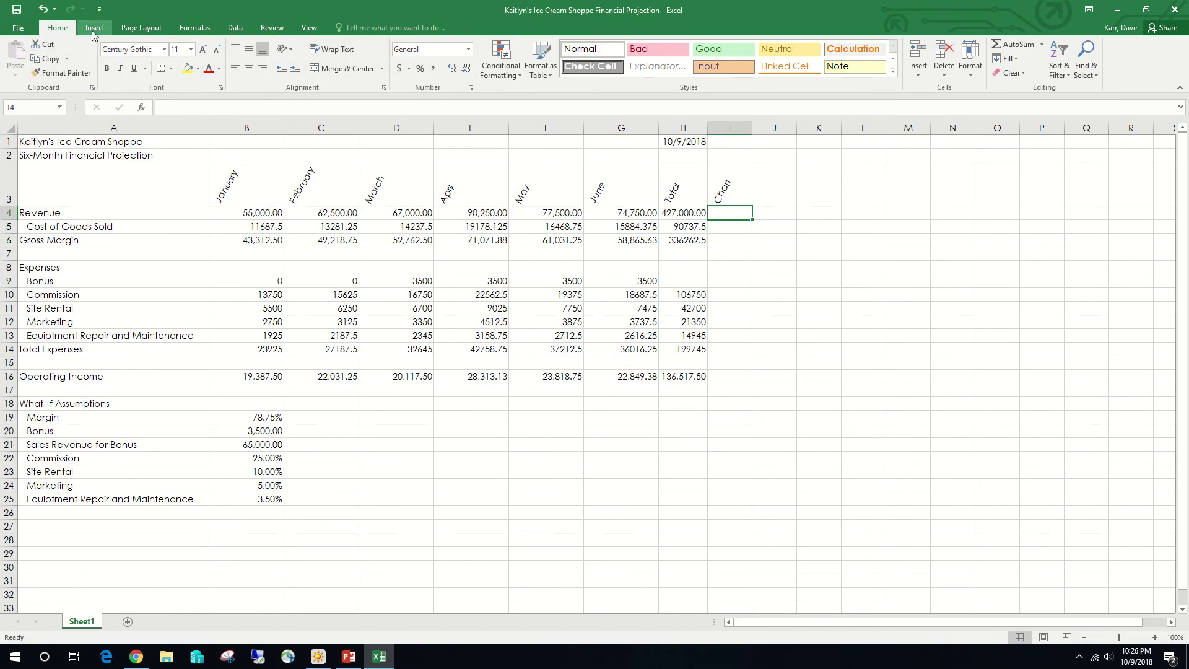
{"action": "left_click", "coordinate": [93, 30]}
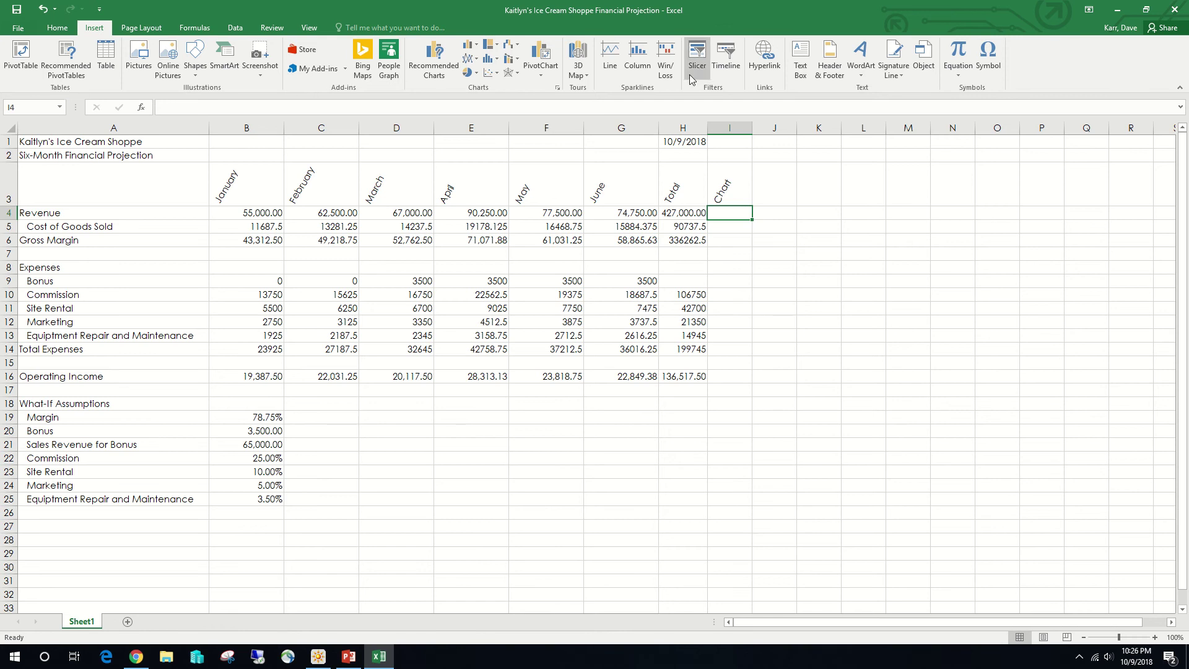
{"action": "left_click", "coordinate": [610, 54]}
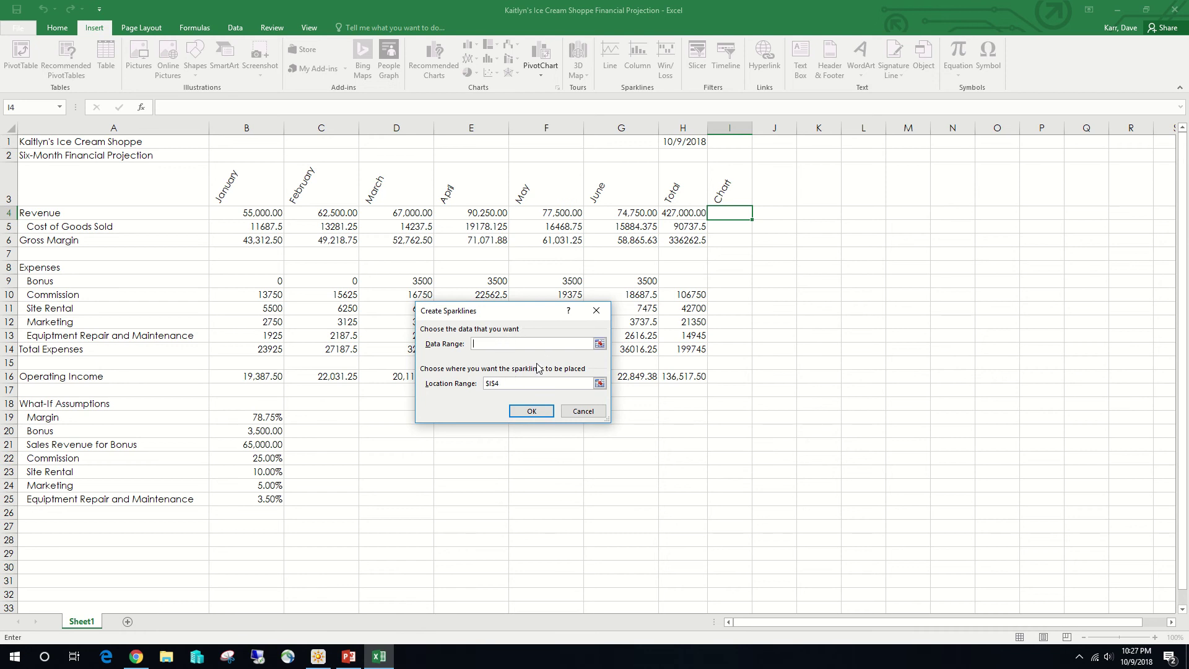
{"action": "left_click", "coordinate": [264, 215]}
{"action": "left_click_drag", "start_coordinate": [264, 214], "coordinate": [609, 213]}
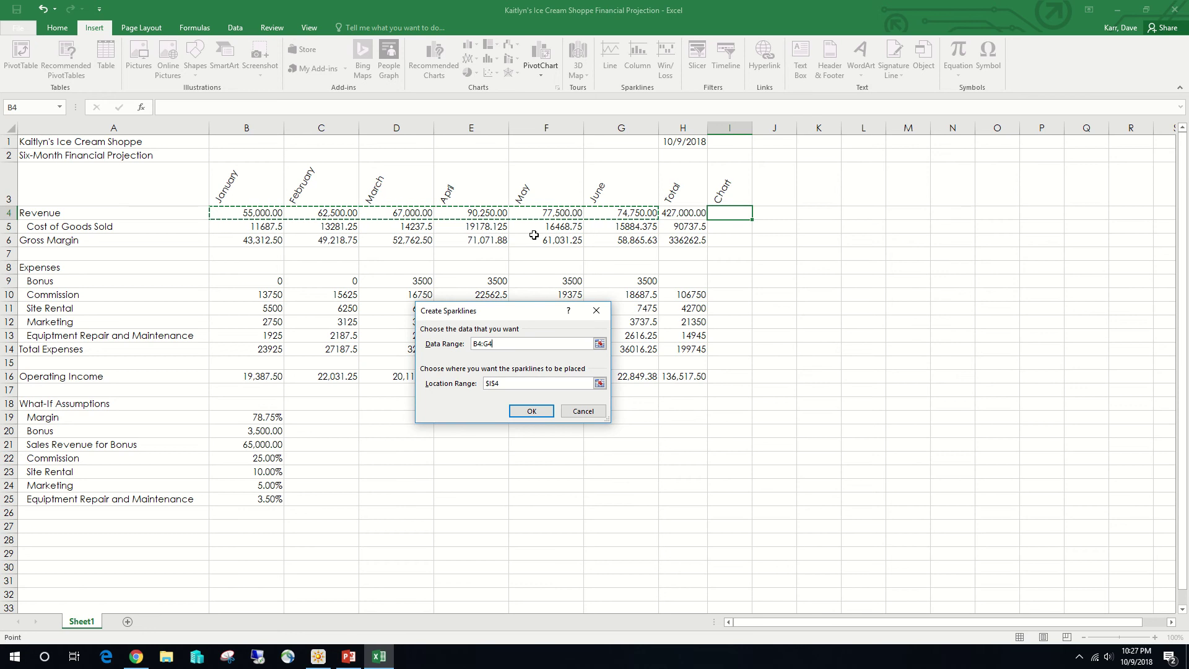
{"action": "left_click", "coordinate": [531, 411]}
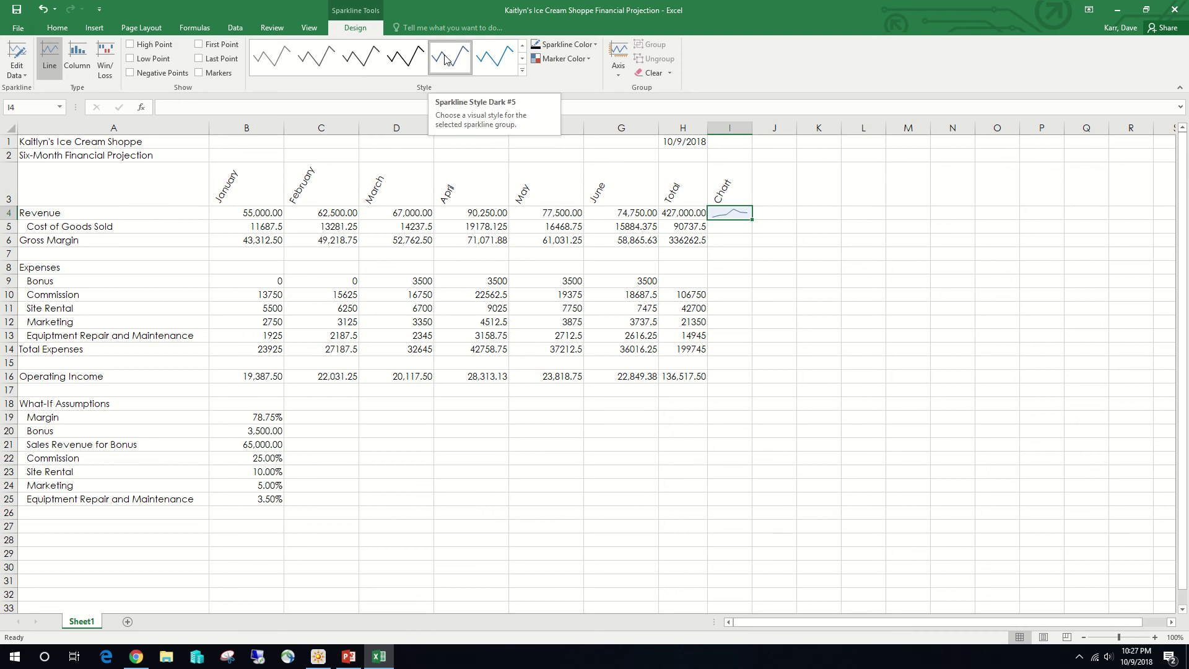
Apply a green style to the revenue sparkline in I4 and copy the sparkline down through I16.
{"action": "left_click", "coordinate": [523, 71]}
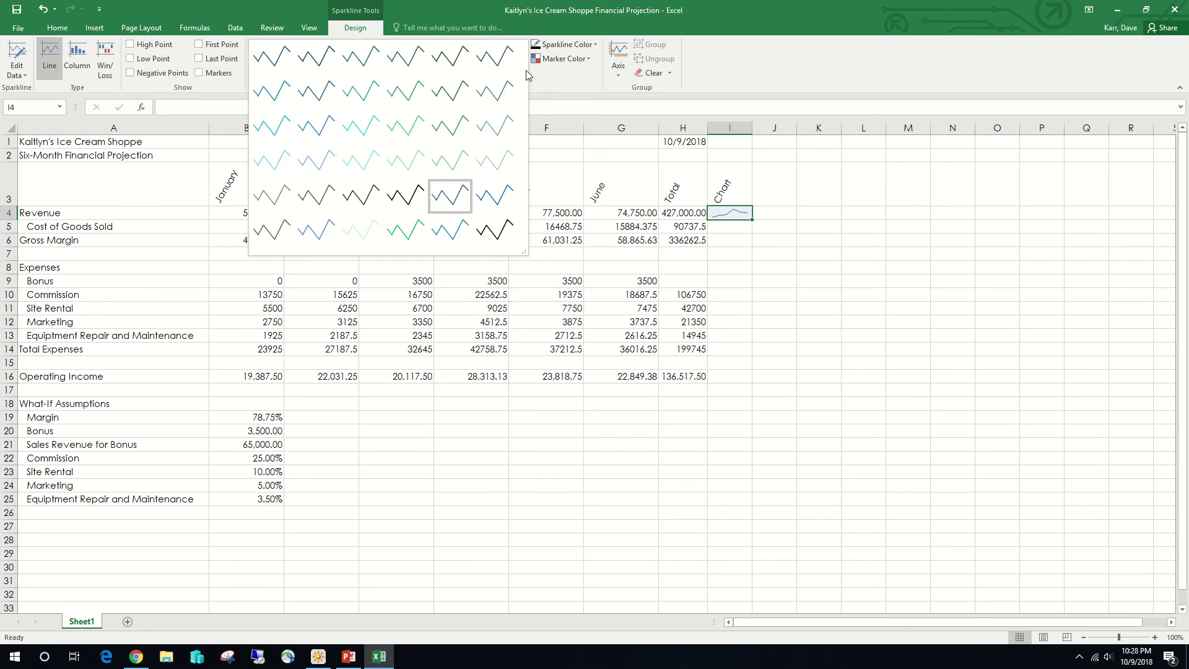
{"action": "left_click", "coordinate": [420, 91]}
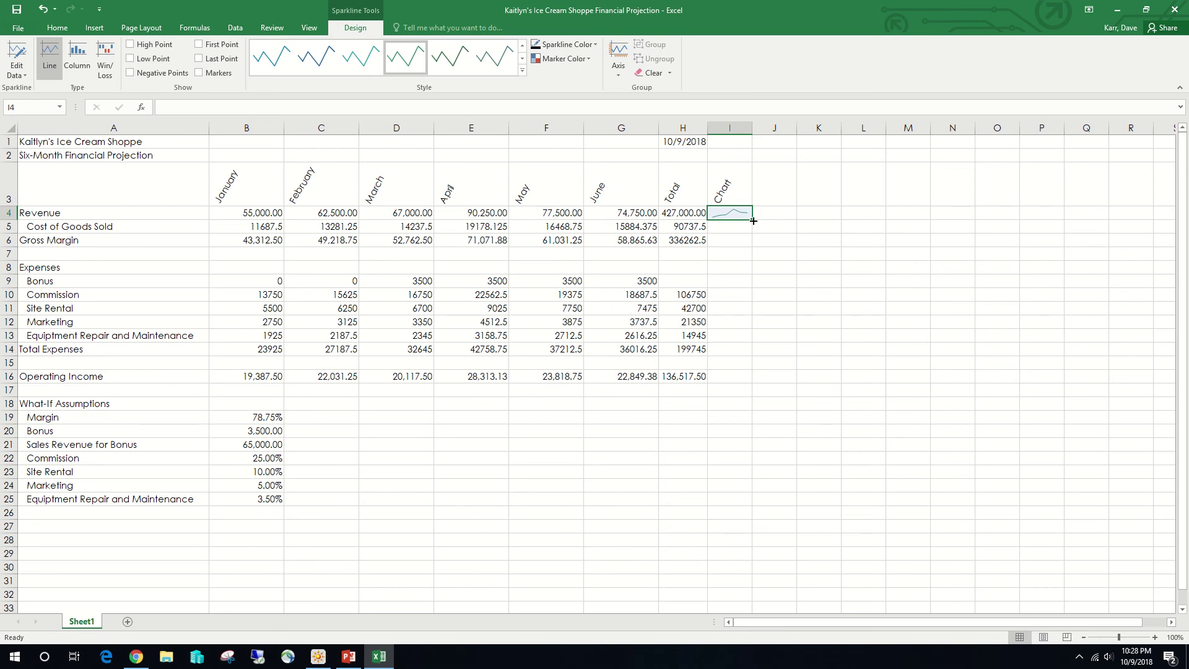
{"action": "left_click_drag", "start_coordinate": [753, 221], "coordinate": [754, 380]}
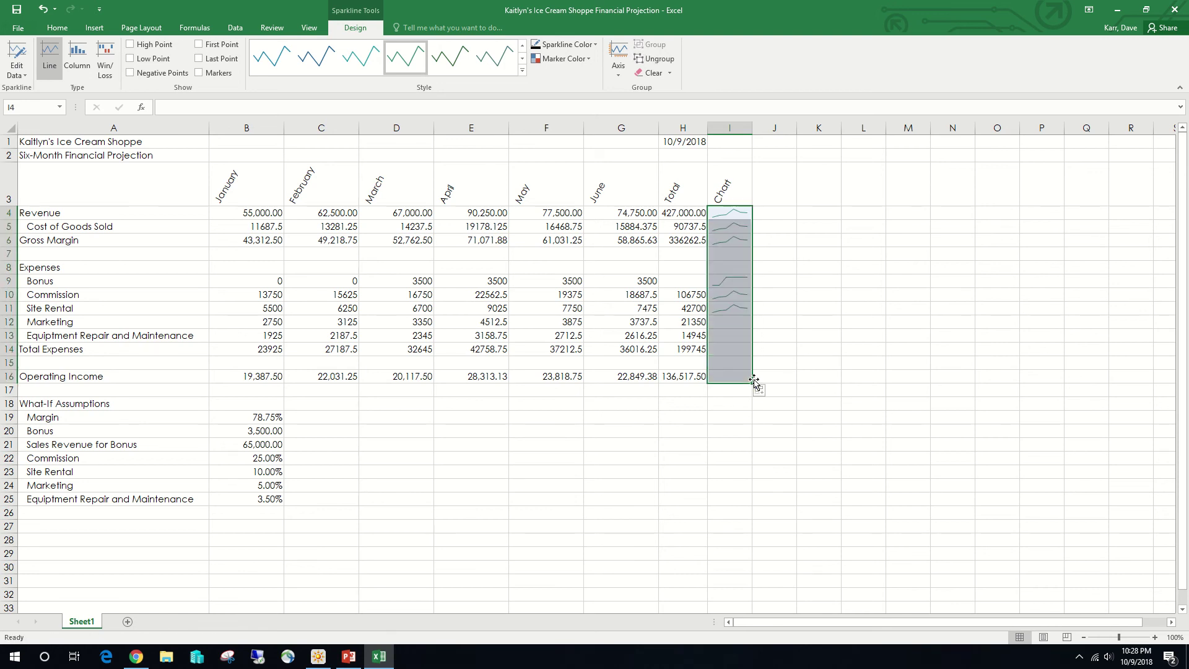
Check the Chart column cells I7, I8 and I15 in the rows without monthly data.
{"action": "left_click", "coordinate": [734, 252]}
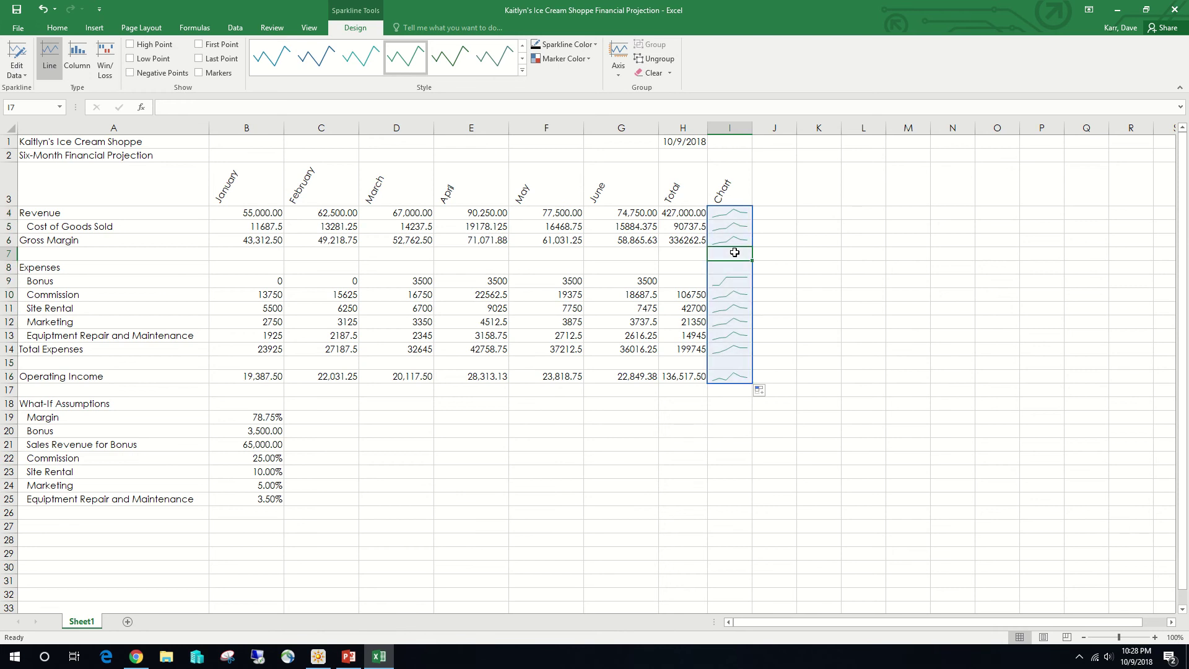
{"action": "left_click", "coordinate": [733, 259]}
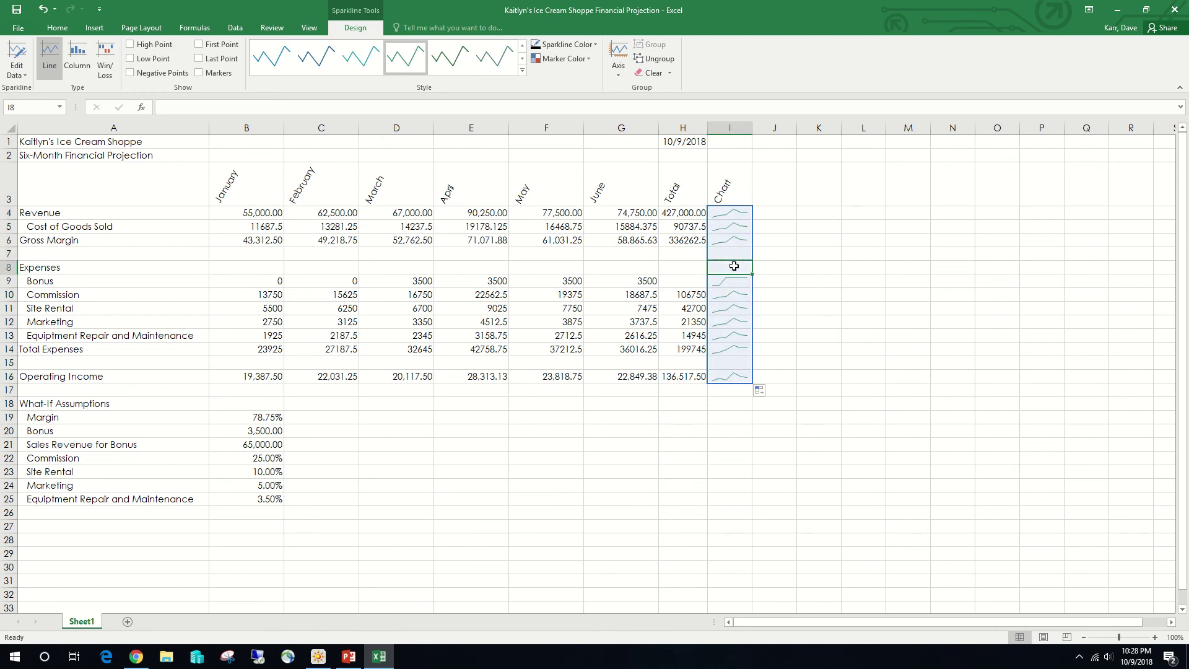
{"action": "left_click", "coordinate": [736, 366]}
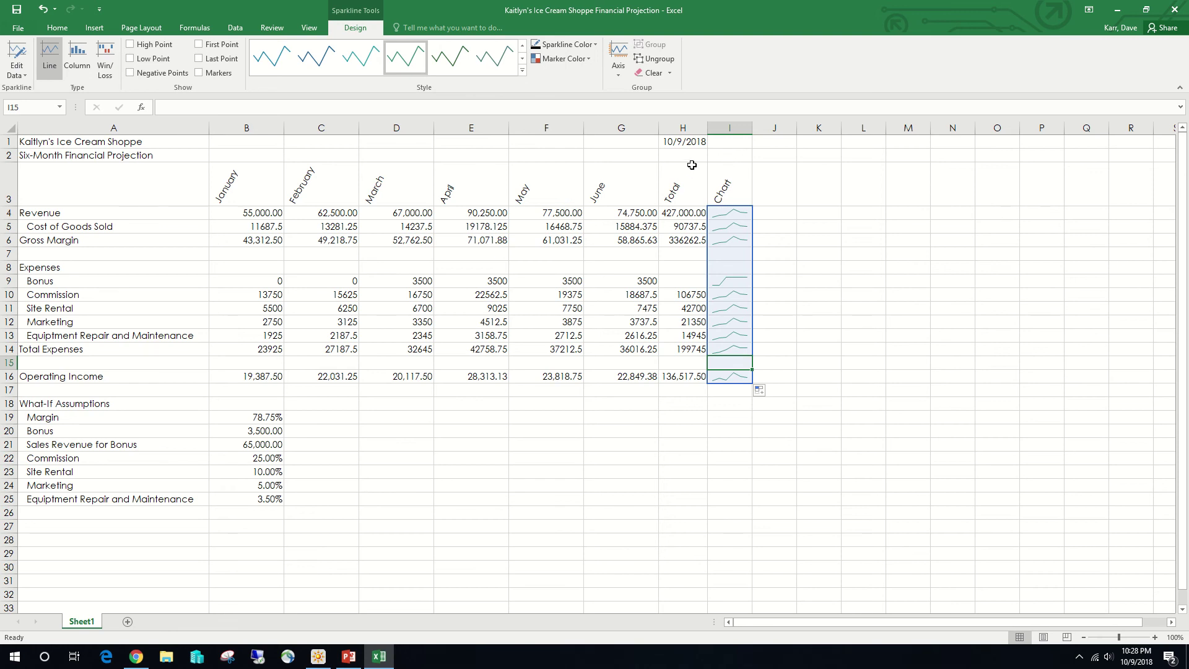
Change the sparklines in I4:I16 to the Column type and save the workbook.
{"action": "left_click", "coordinate": [728, 211]}
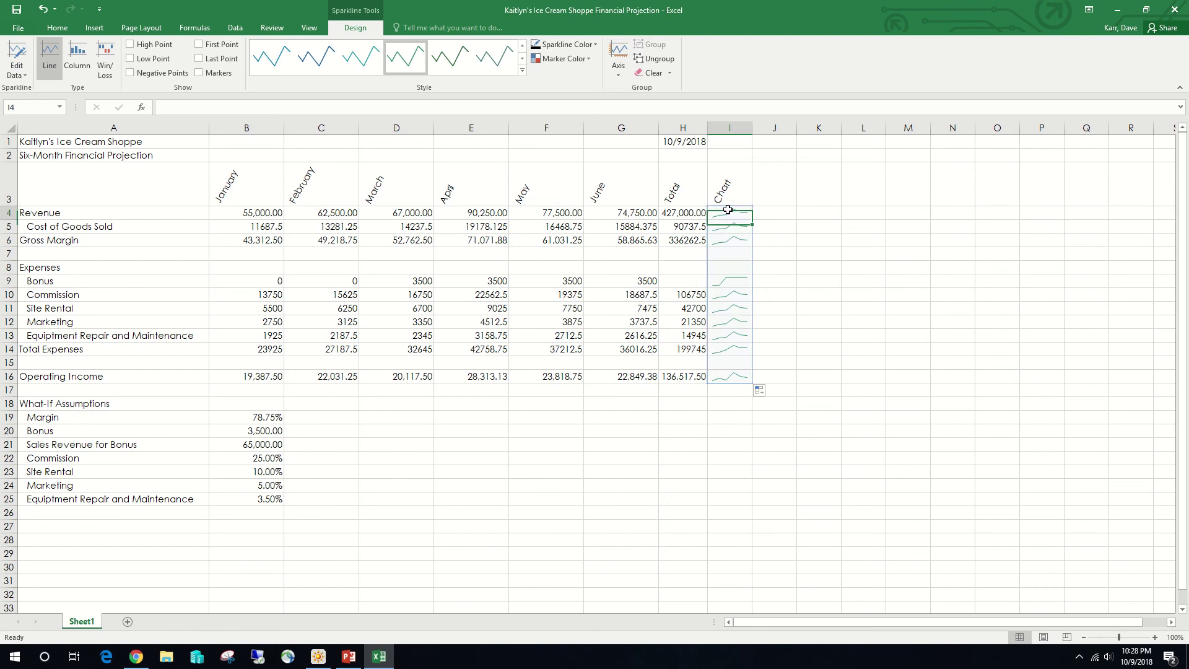
{"action": "left_click_drag", "start_coordinate": [727, 210], "coordinate": [734, 377]}
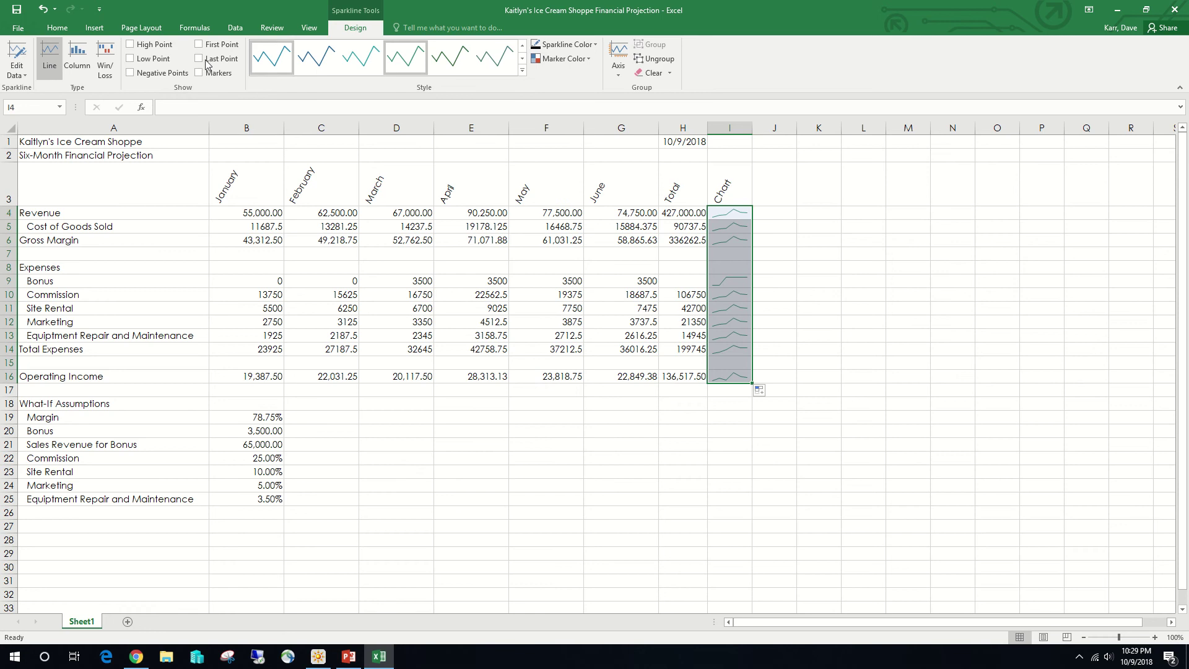
{"action": "left_click", "coordinate": [78, 55]}
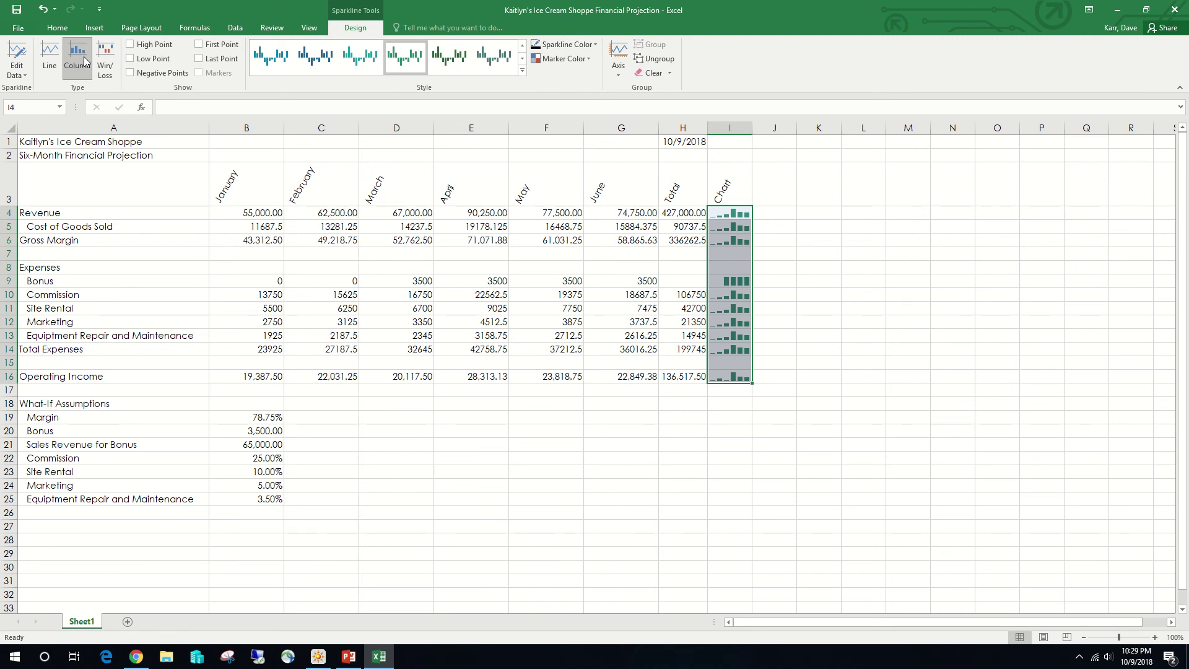
{"action": "left_click", "coordinate": [17, 11]}
Select the Revenue and Gross Margin figures in B4:H4 and B6:H6 together.
{"action": "left_click_drag", "start_coordinate": [247, 213], "coordinate": [676, 208]}
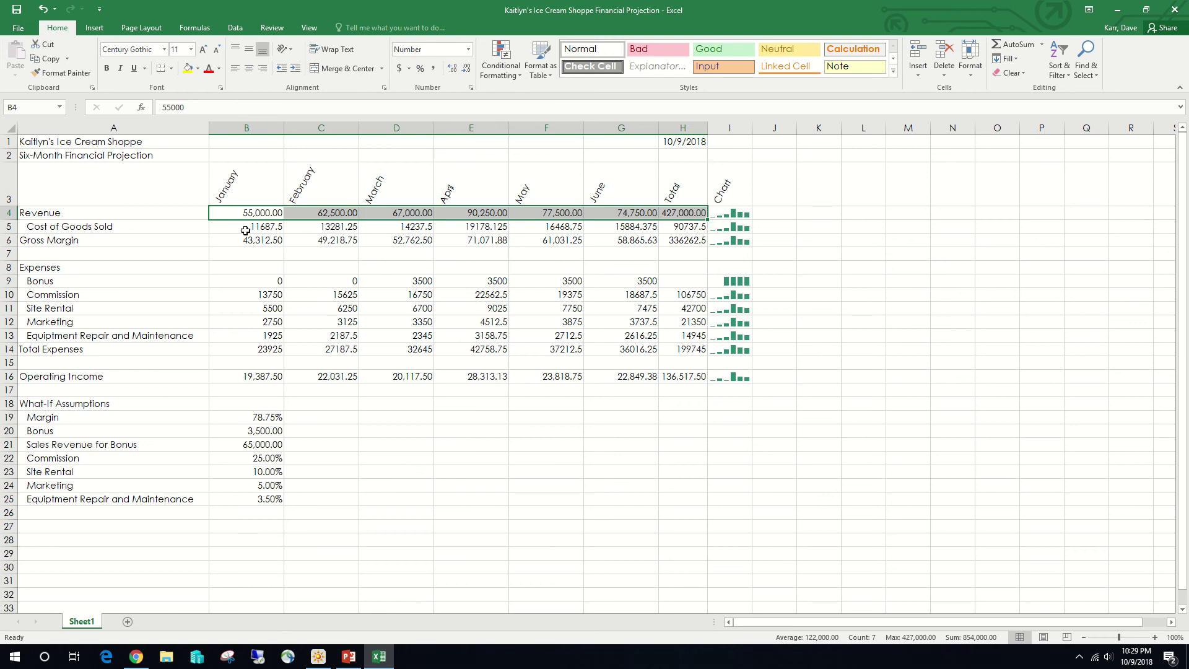
{"action": "left_click_drag", "start_coordinate": [268, 241], "coordinate": [668, 243]}
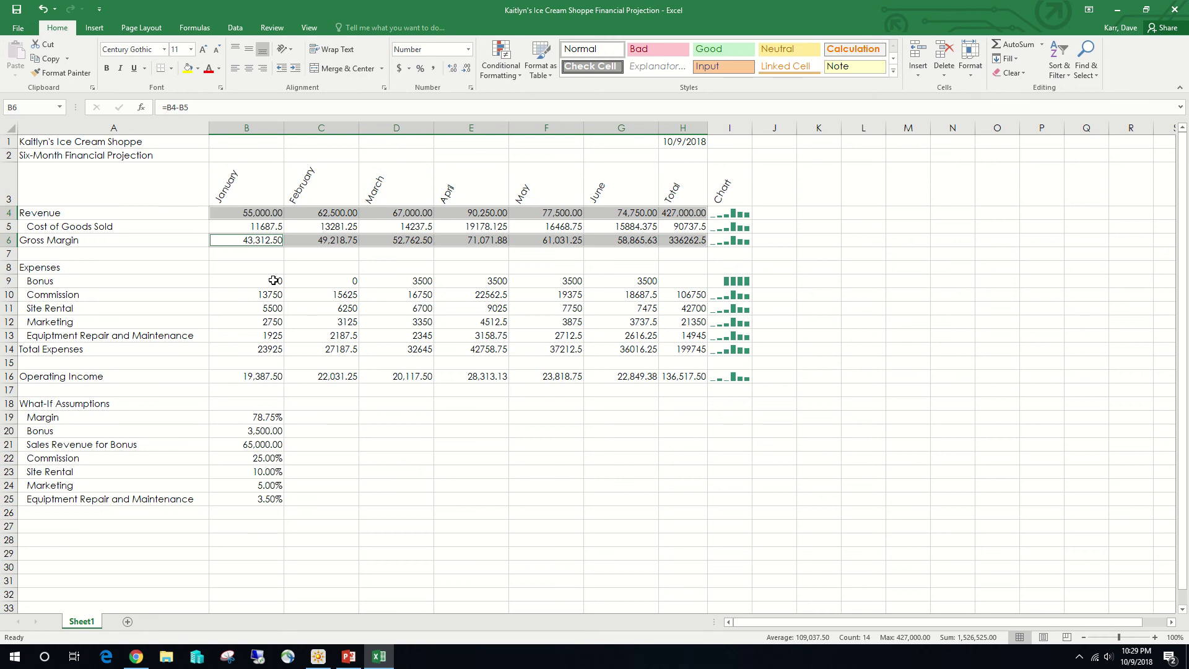
Format the Revenue, Gross Margin, Bonus, Total Expenses and Operating Income values through column H as Currency without a symbol, with black parenthesised negatives.
{"action": "left_click_drag", "start_coordinate": [271, 280], "coordinate": [678, 280]}
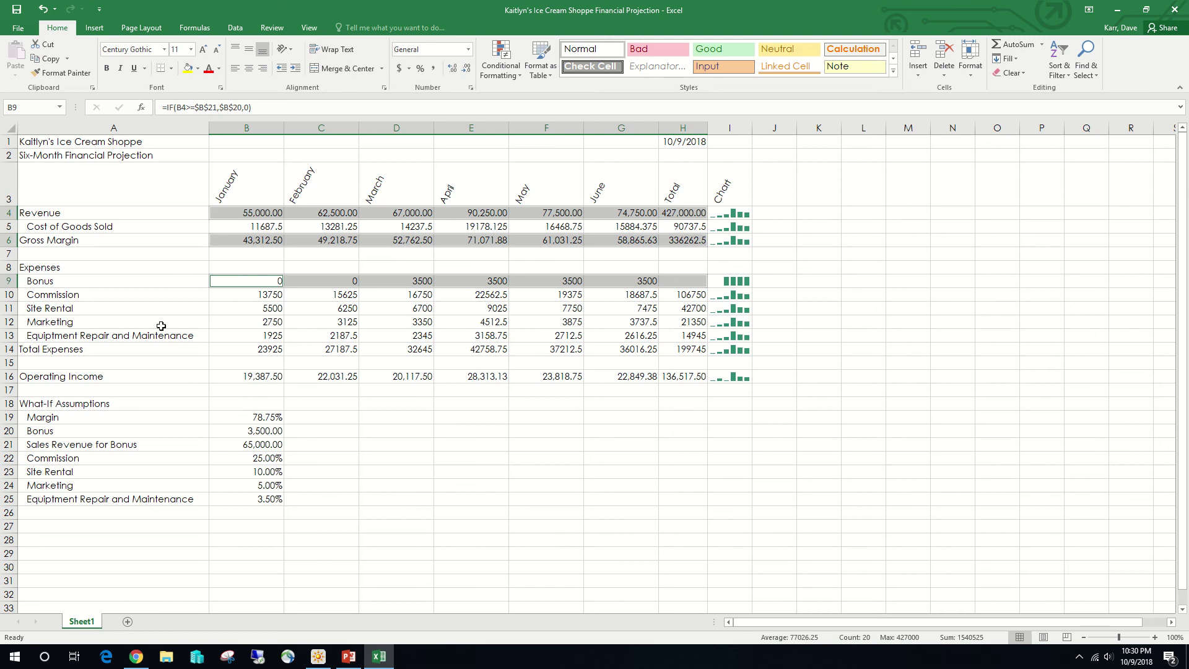
{"action": "left_click_drag", "start_coordinate": [254, 350], "coordinate": [666, 349]}
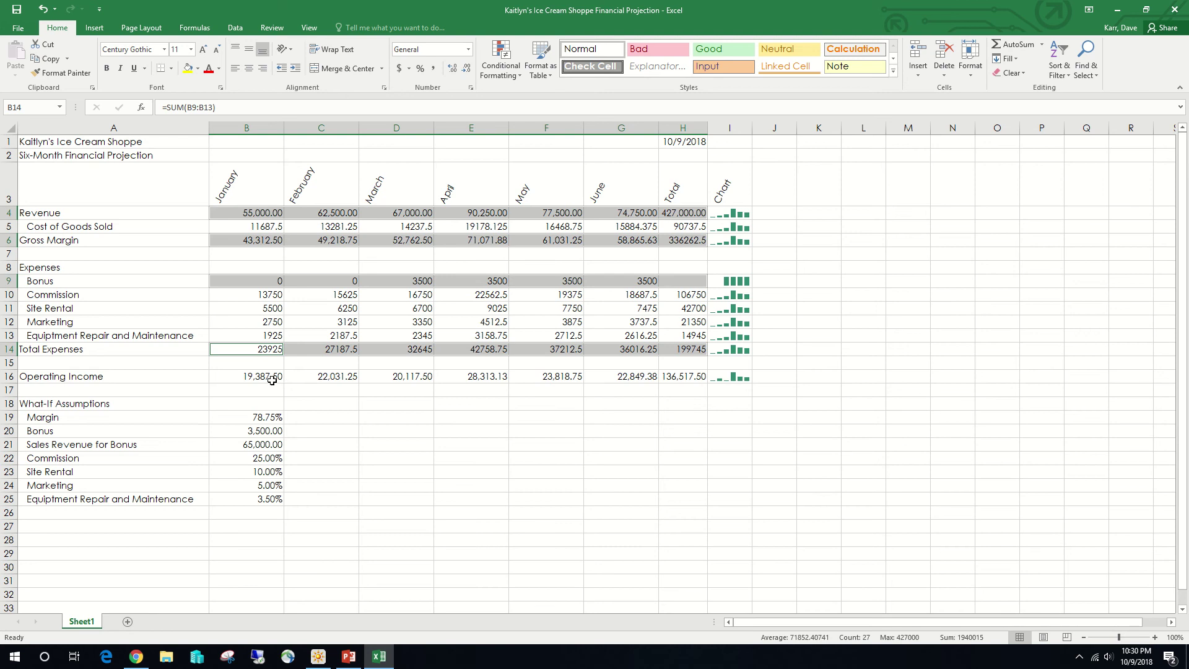
{"action": "left_click_drag", "start_coordinate": [272, 380], "coordinate": [677, 382]}
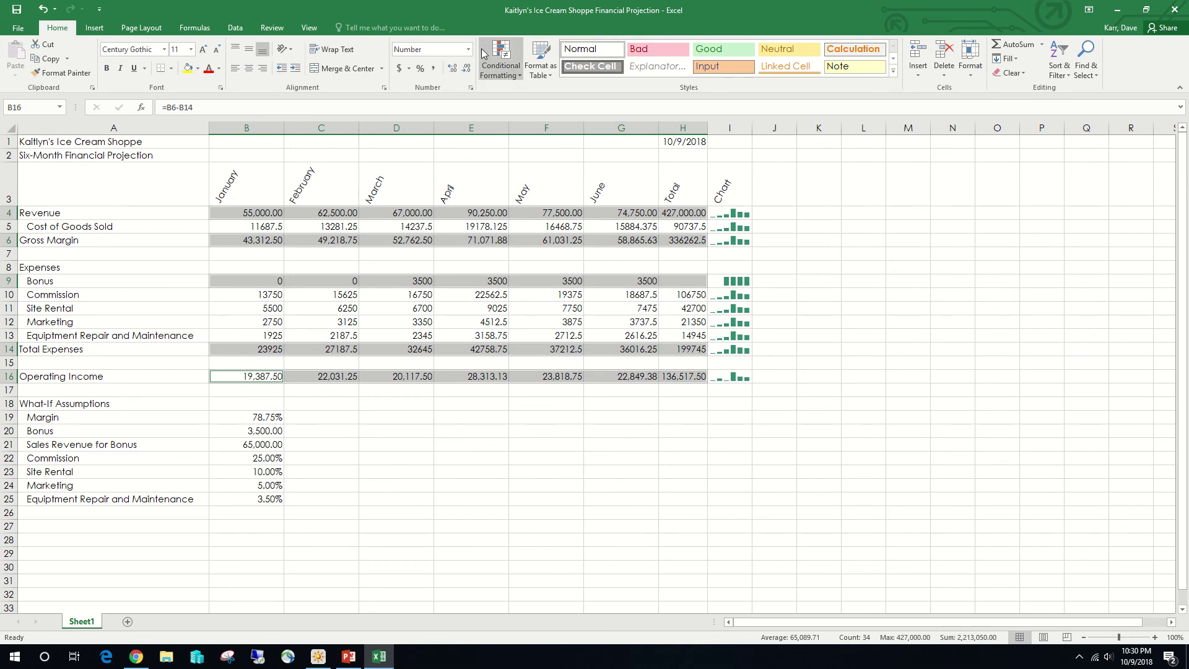
{"action": "left_click", "coordinate": [470, 88]}
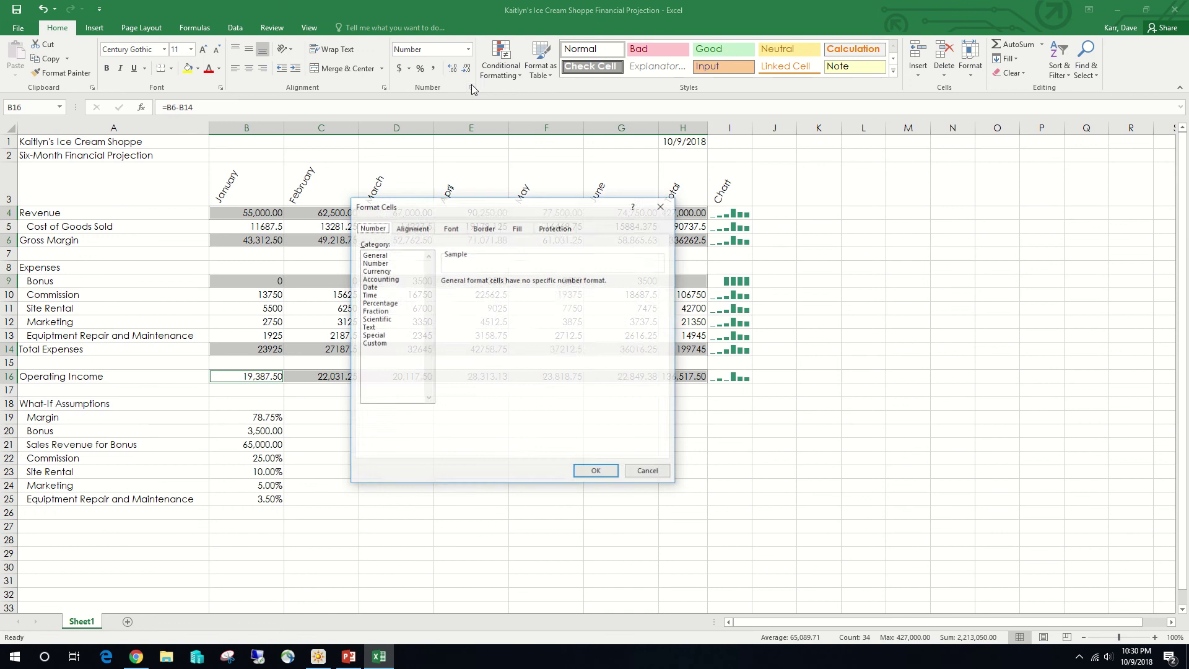
{"action": "left_click", "coordinate": [375, 271]}
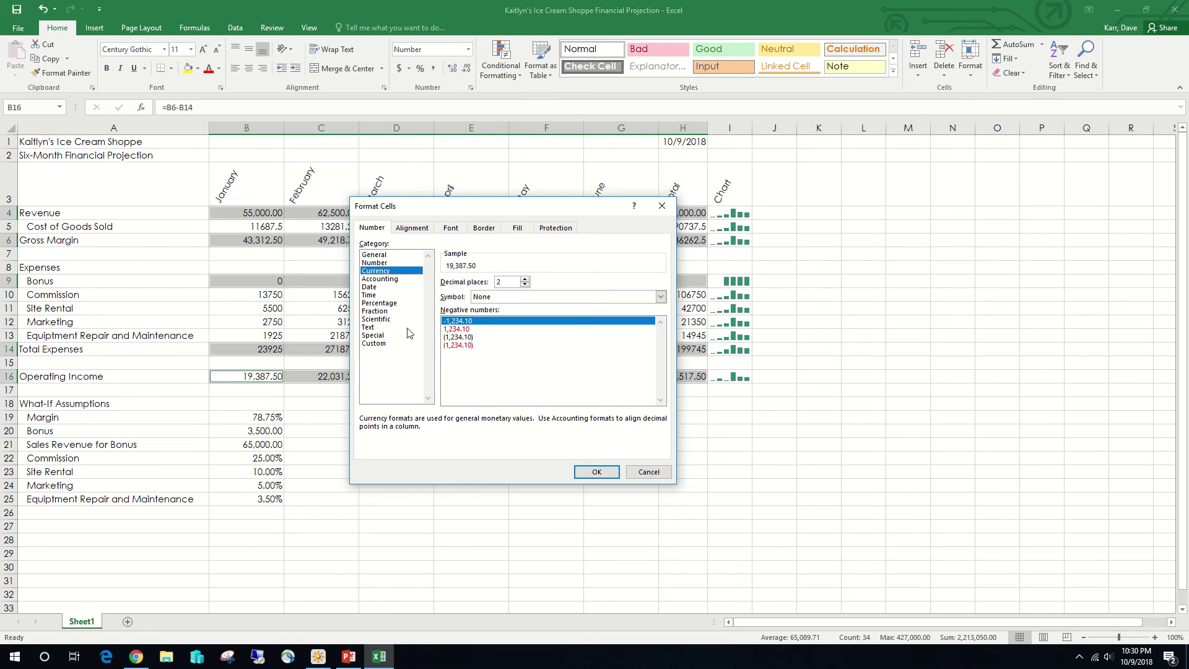
{"action": "left_click", "coordinate": [460, 338]}
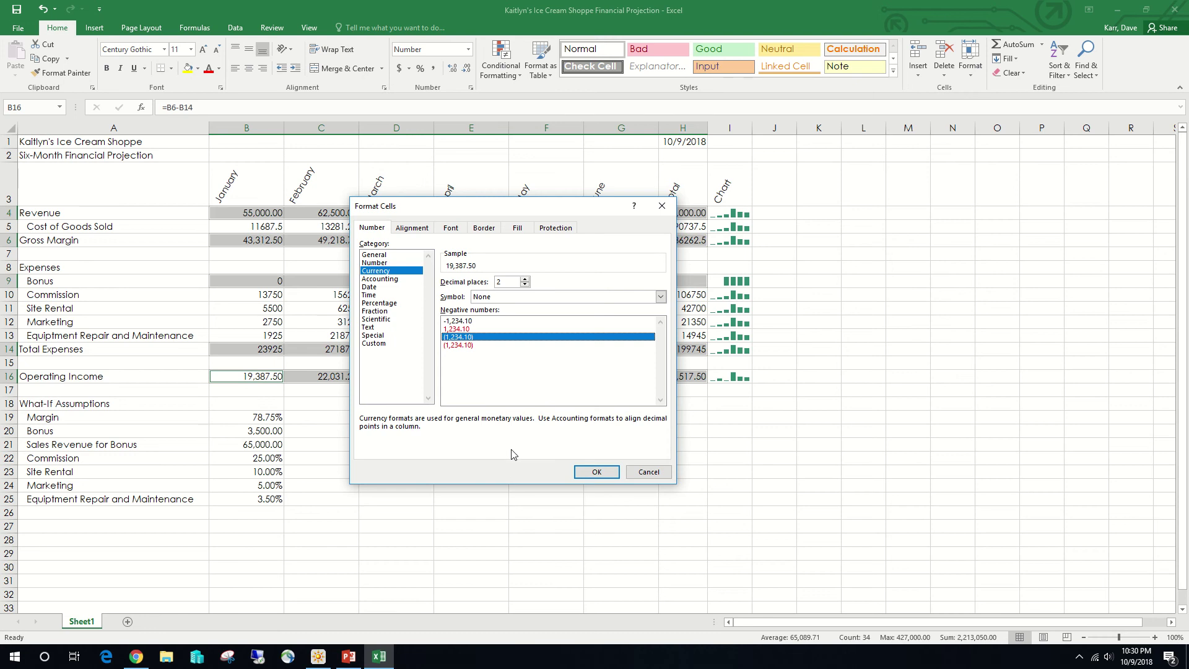
{"action": "left_click", "coordinate": [595, 473]}
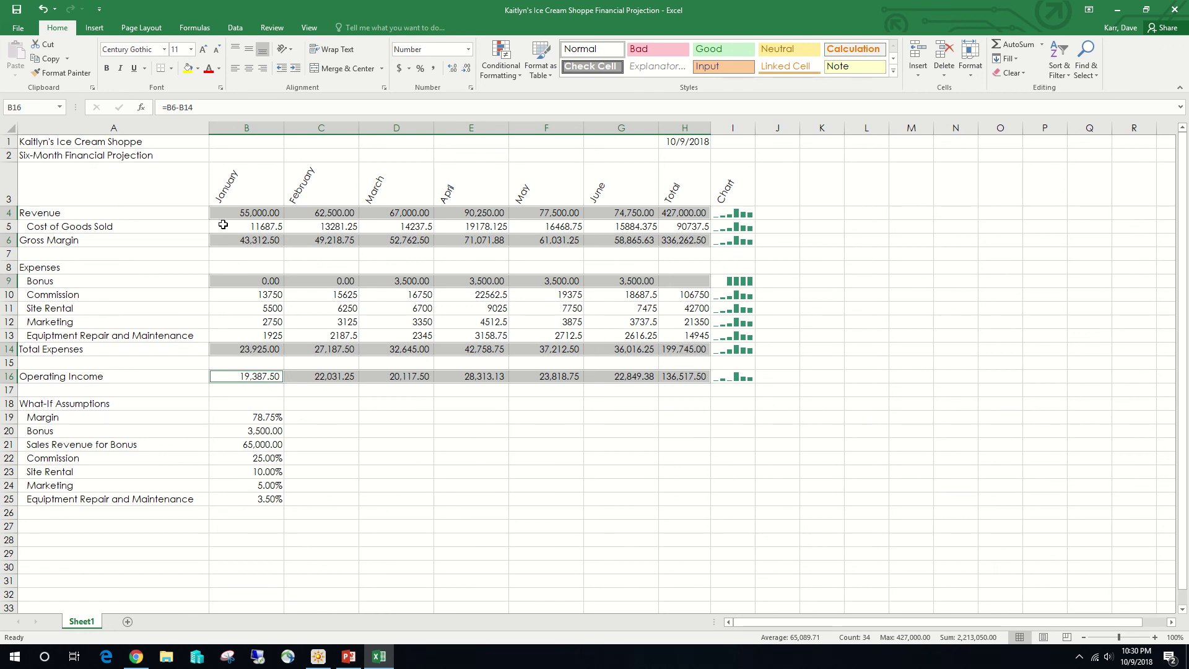
Format B5:H5 and B10:H13 as Currency with two decimals, symbol None and black negatives in parentheses.
{"action": "left_click_drag", "start_coordinate": [223, 225], "coordinate": [695, 227]}
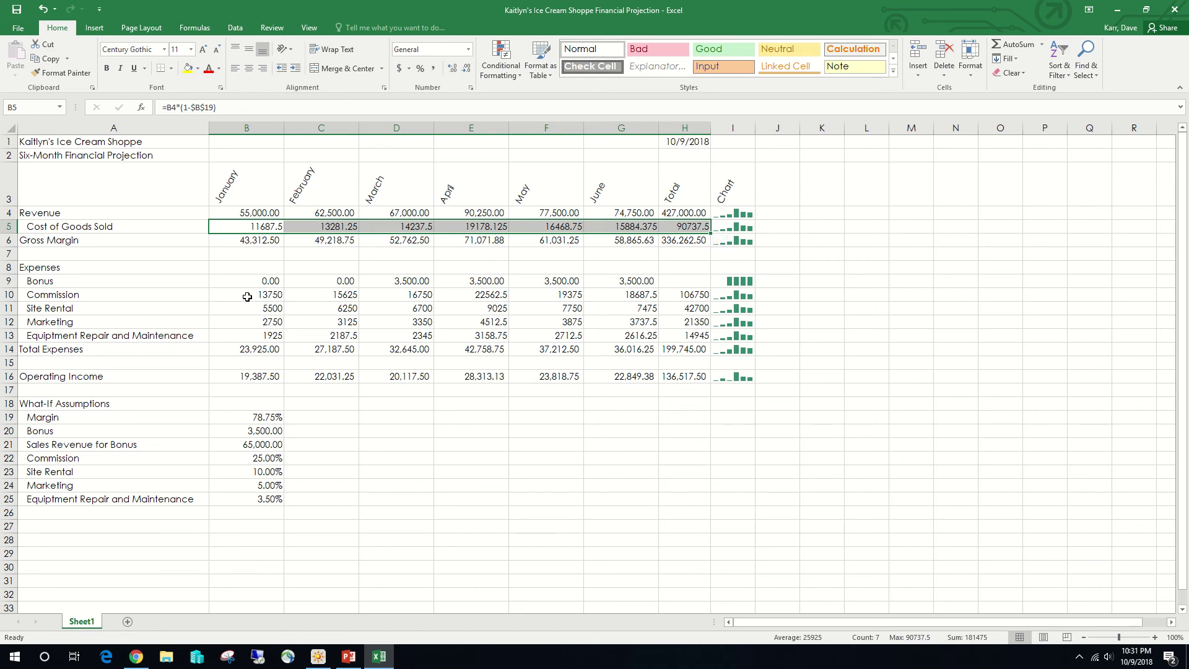
{"action": "left_click_drag", "start_coordinate": [249, 296], "coordinate": [677, 339]}
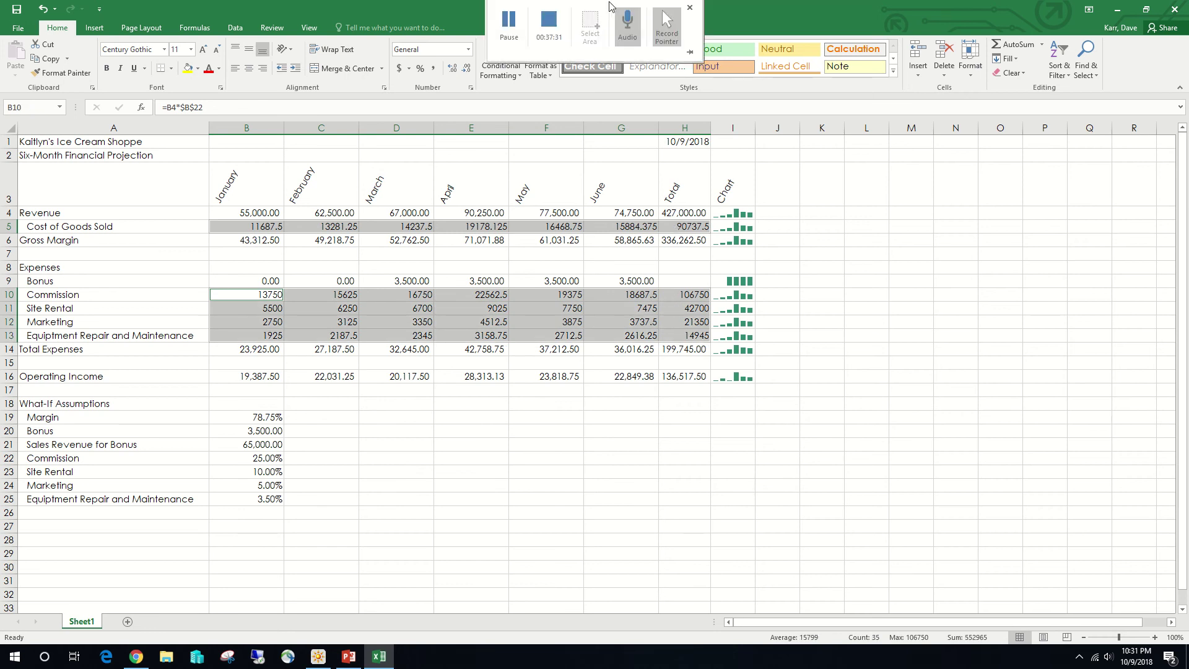
{"action": "left_click", "coordinate": [471, 91]}
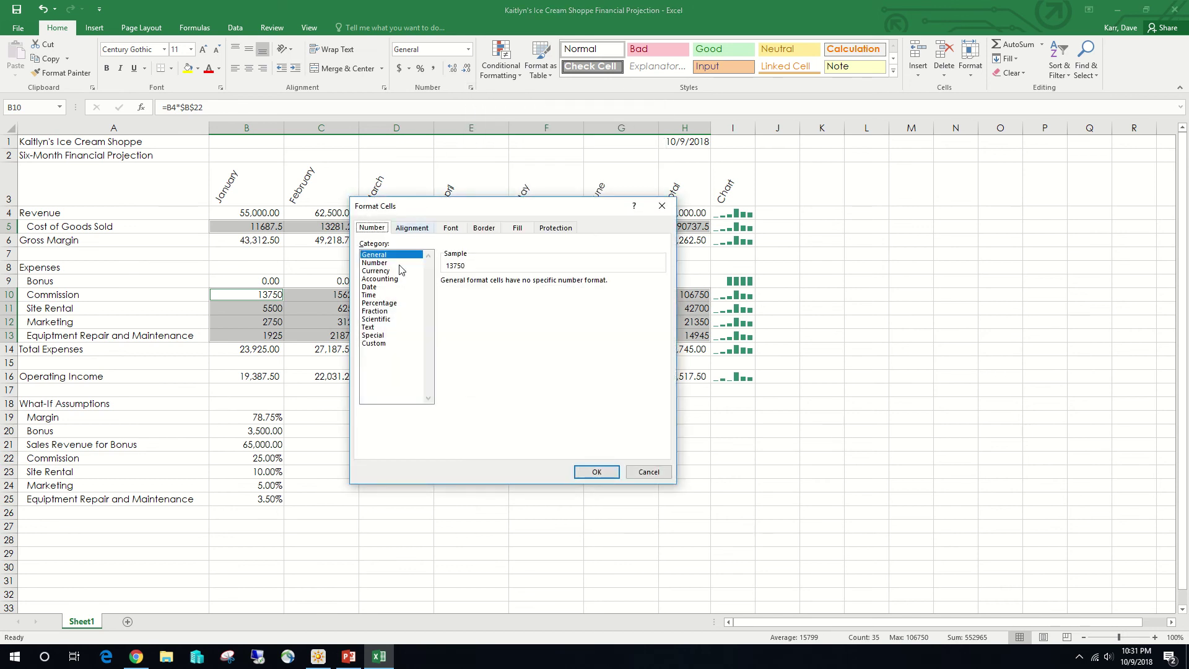
{"action": "left_click", "coordinate": [382, 272]}
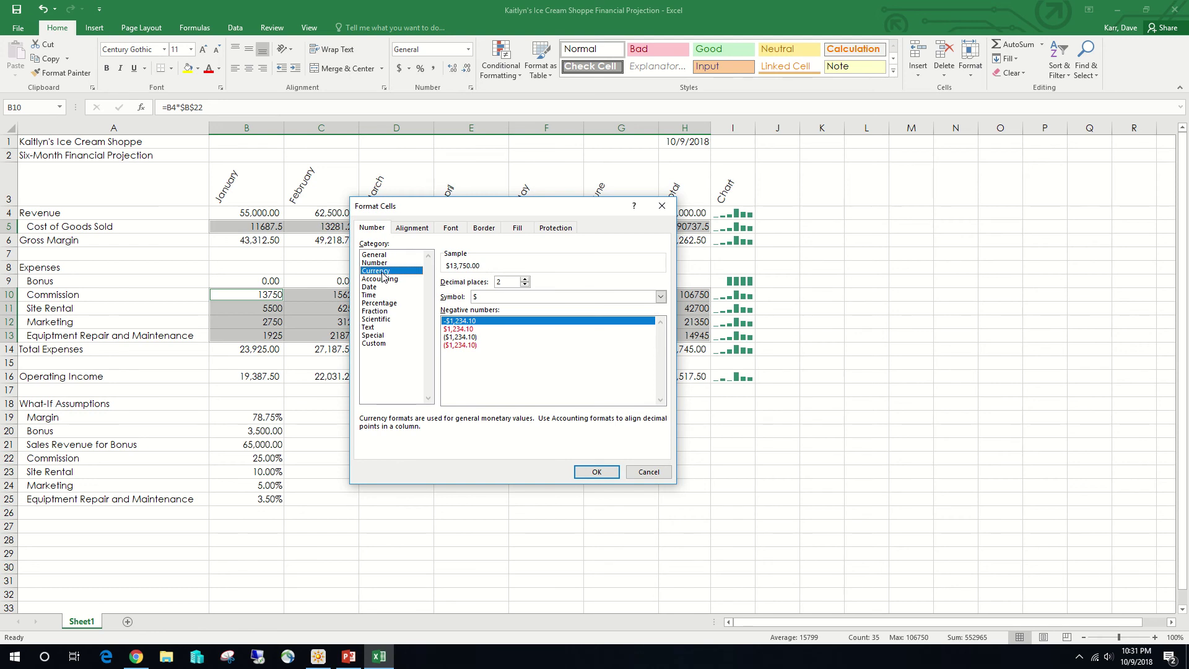
{"action": "left_click", "coordinate": [463, 336]}
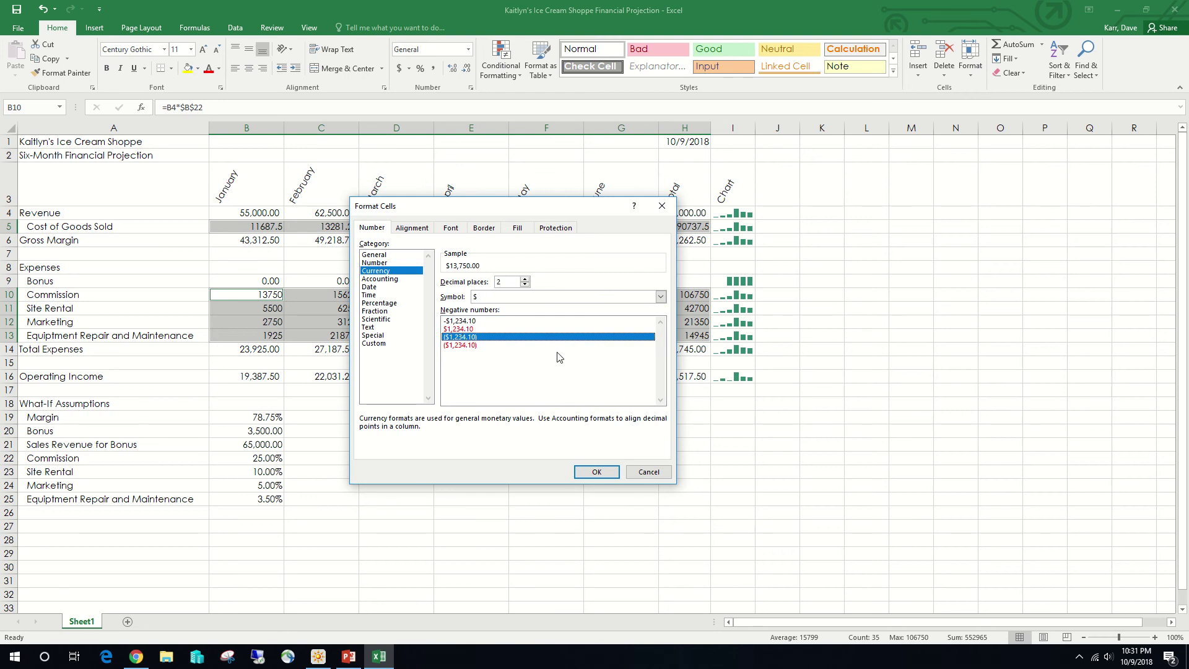
{"action": "left_click", "coordinate": [661, 297]}
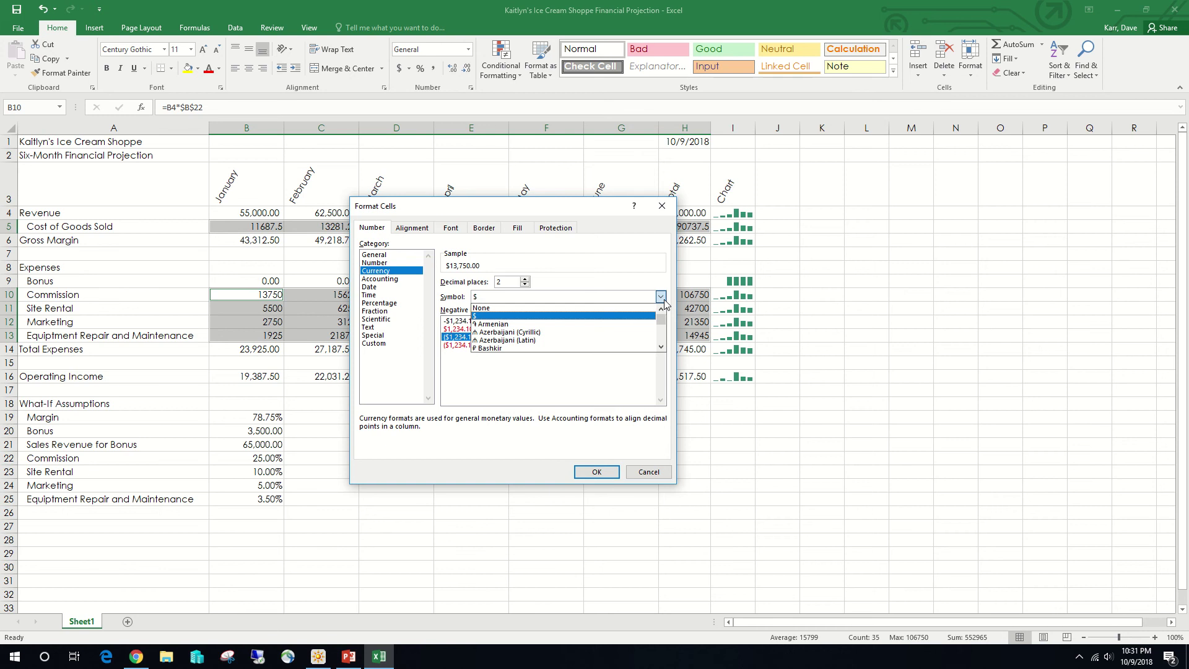
{"action": "left_click", "coordinate": [482, 308]}
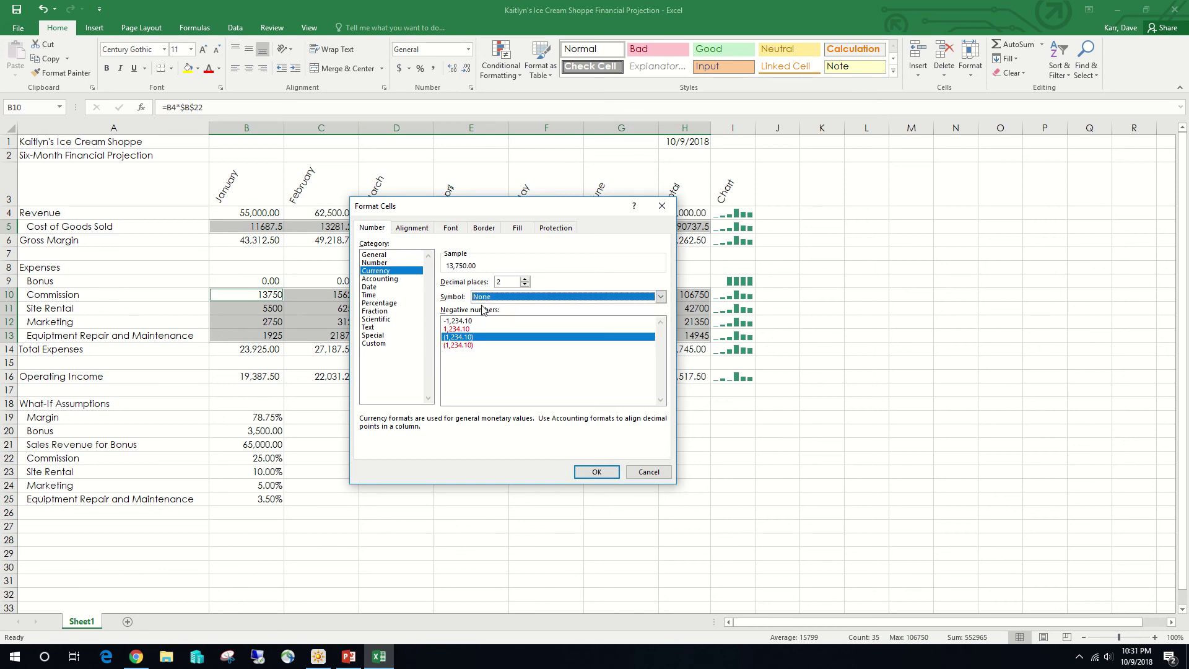
{"action": "left_click", "coordinate": [370, 263]}
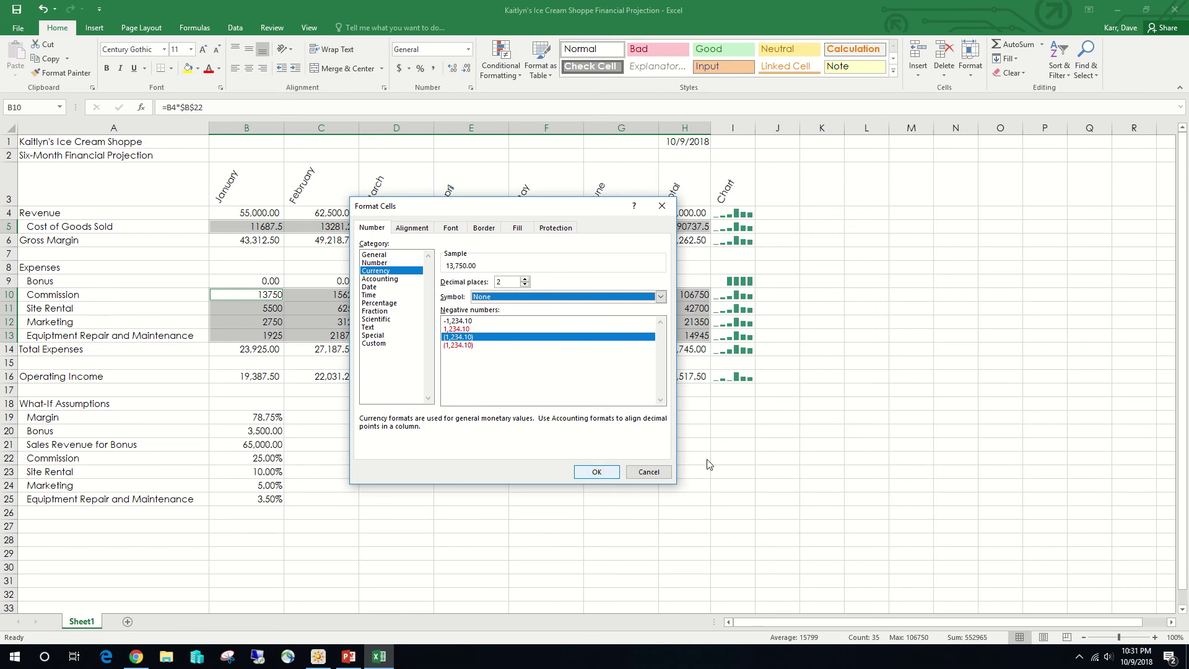
{"action": "left_click", "coordinate": [596, 471]}
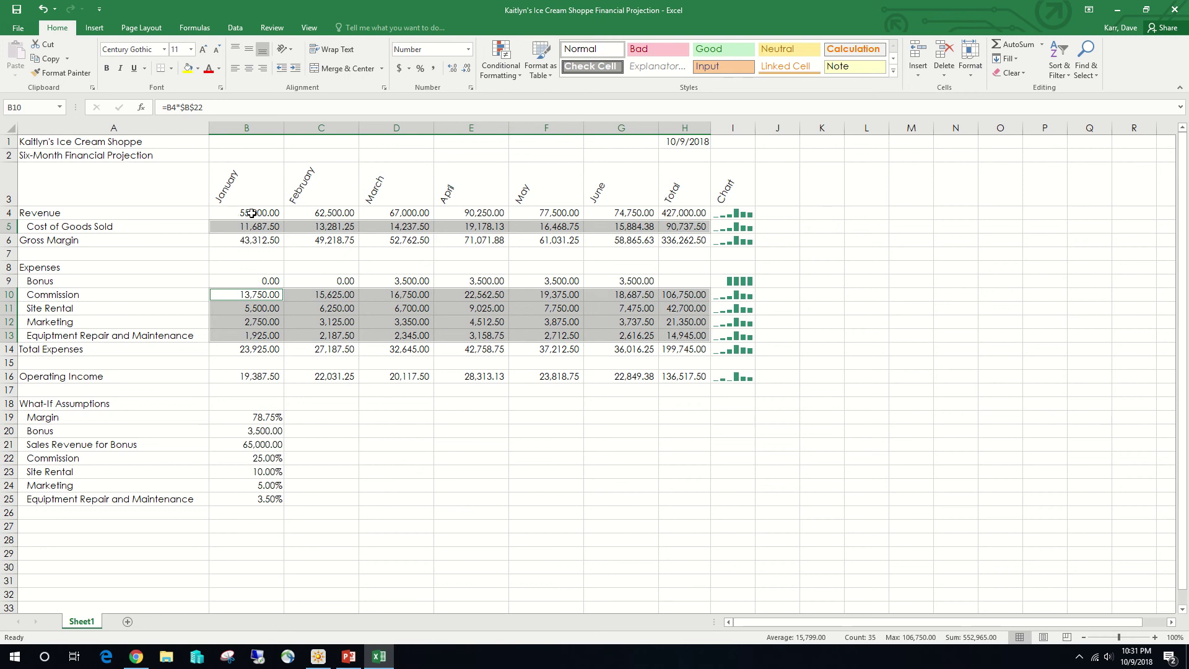
Apply Currency format with the $ symbol and parenthesised negatives to columns B to H of rows 4, 6, 9, 14 and 16.
{"action": "left_click_drag", "start_coordinate": [250, 212], "coordinate": [689, 213]}
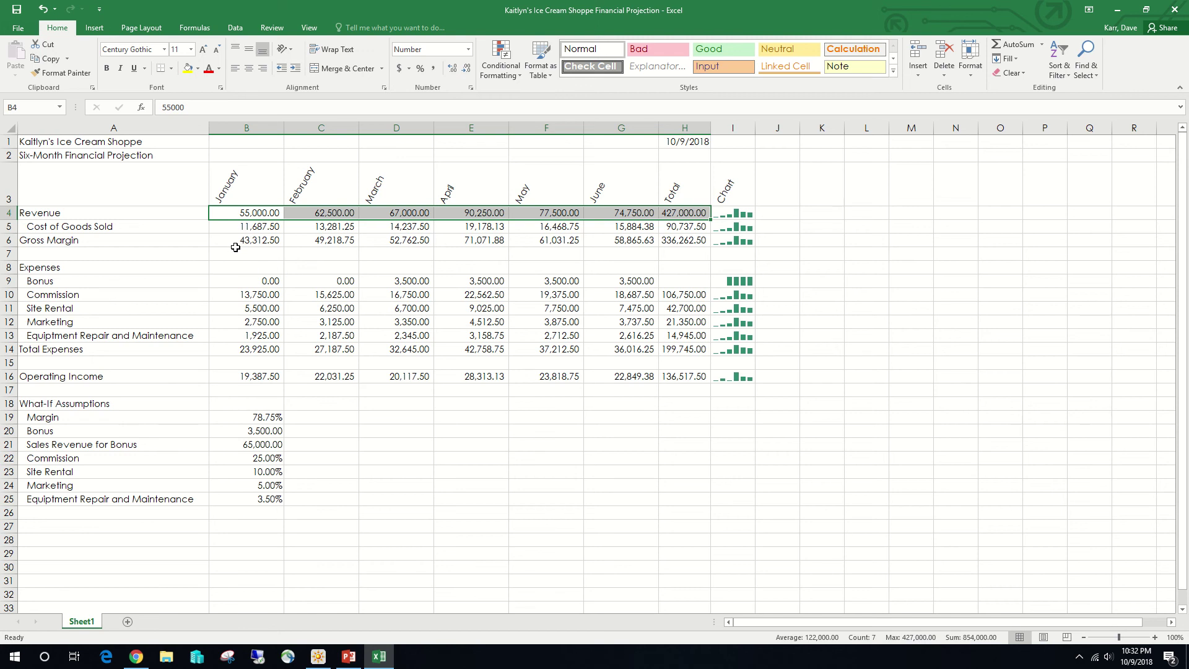
{"action": "left_click_drag", "start_coordinate": [236, 250], "coordinate": [317, 249]}
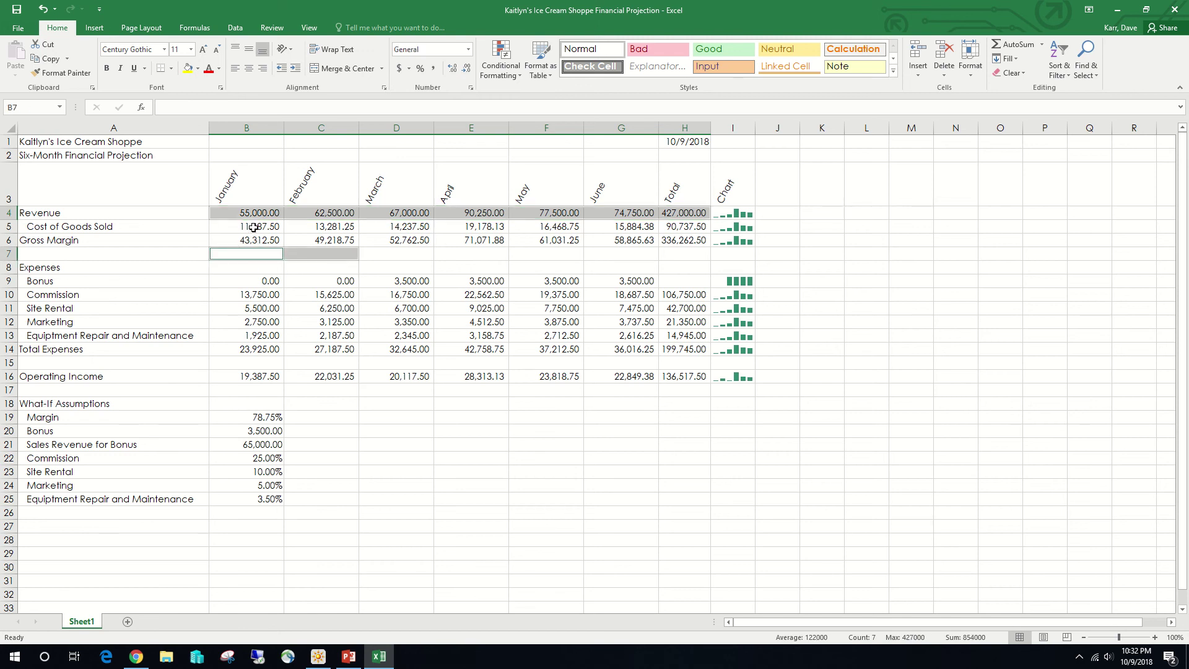
{"action": "left_click_drag", "start_coordinate": [248, 214], "coordinate": [687, 214]}
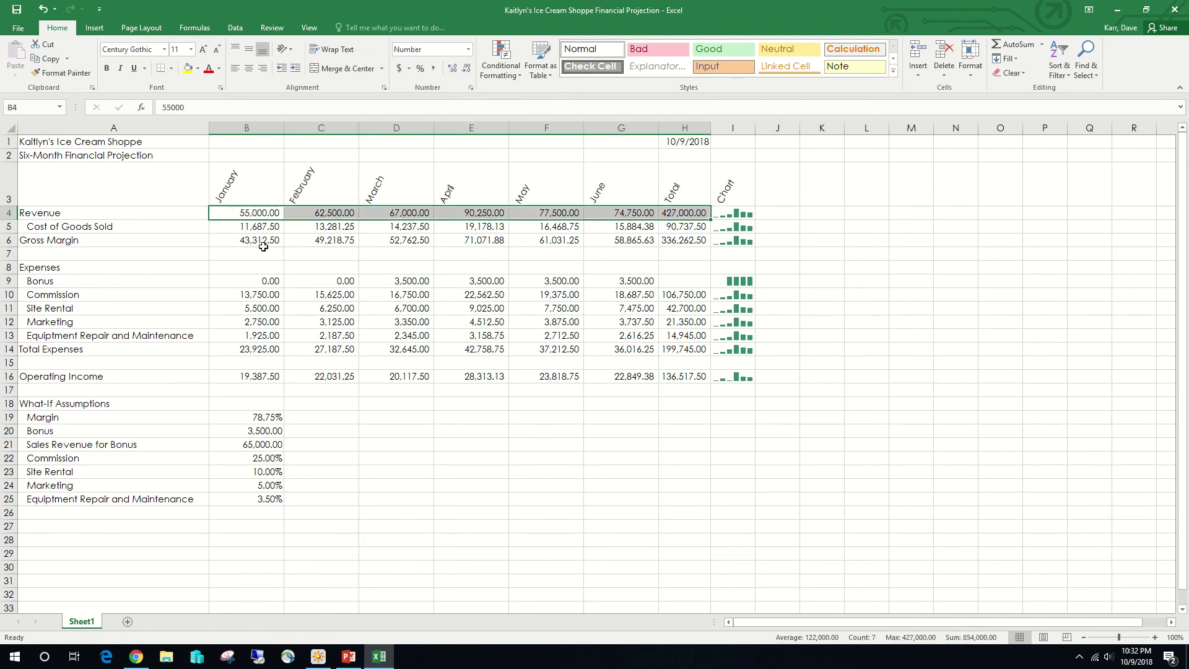
{"action": "left_click_drag", "start_coordinate": [263, 246], "coordinate": [660, 240]}
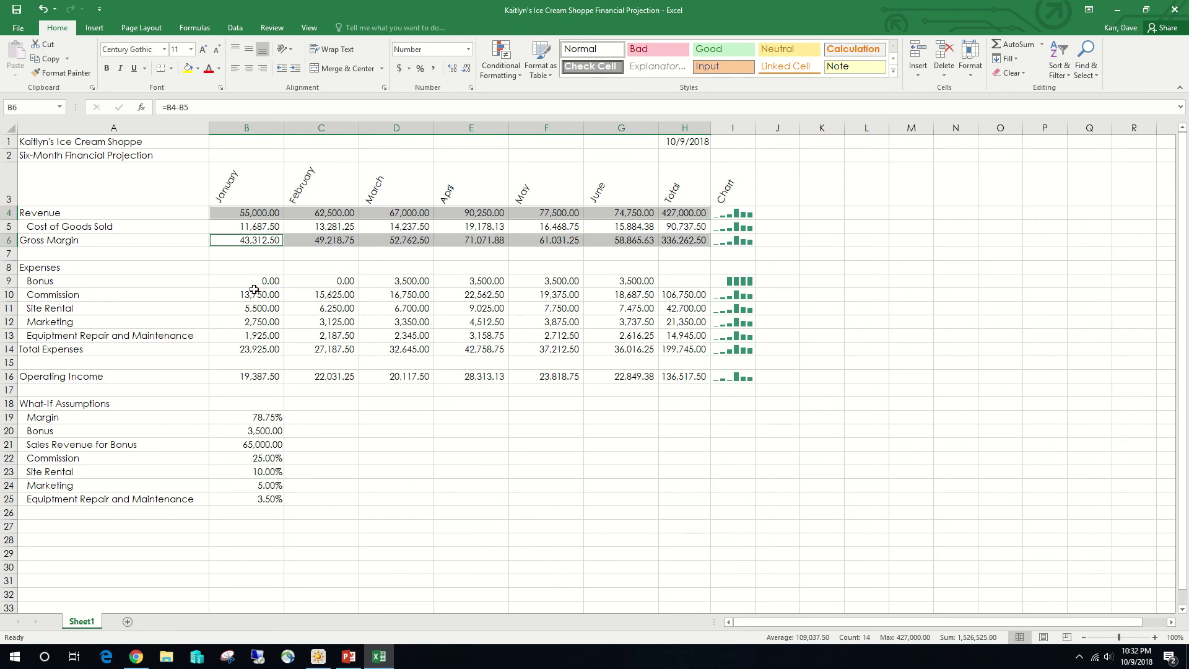
{"action": "left_click_drag", "start_coordinate": [251, 281], "coordinate": [700, 279]}
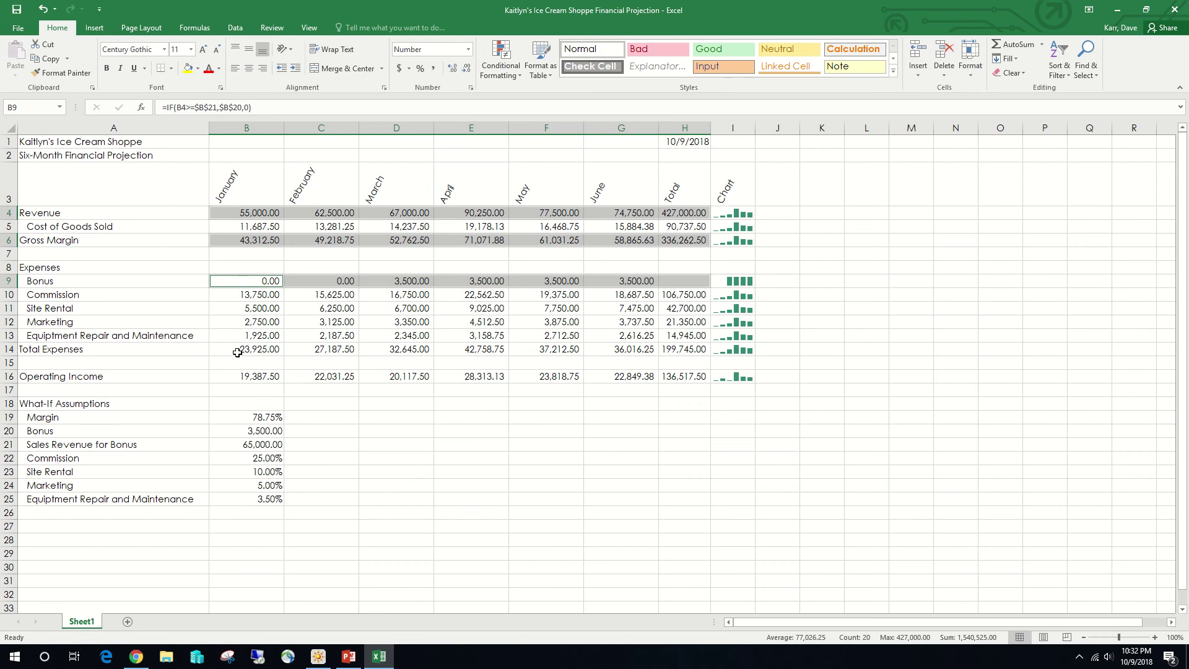
{"action": "left_click_drag", "start_coordinate": [238, 351], "coordinate": [662, 348]}
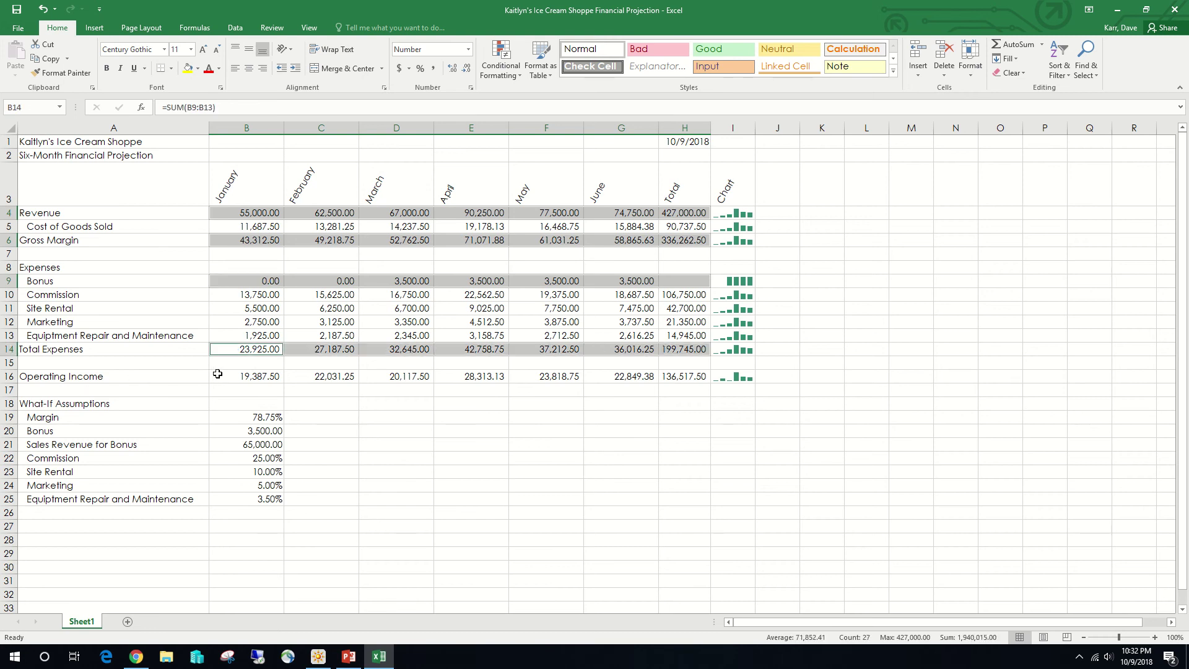
{"action": "left_click_drag", "start_coordinate": [220, 375], "coordinate": [661, 375]}
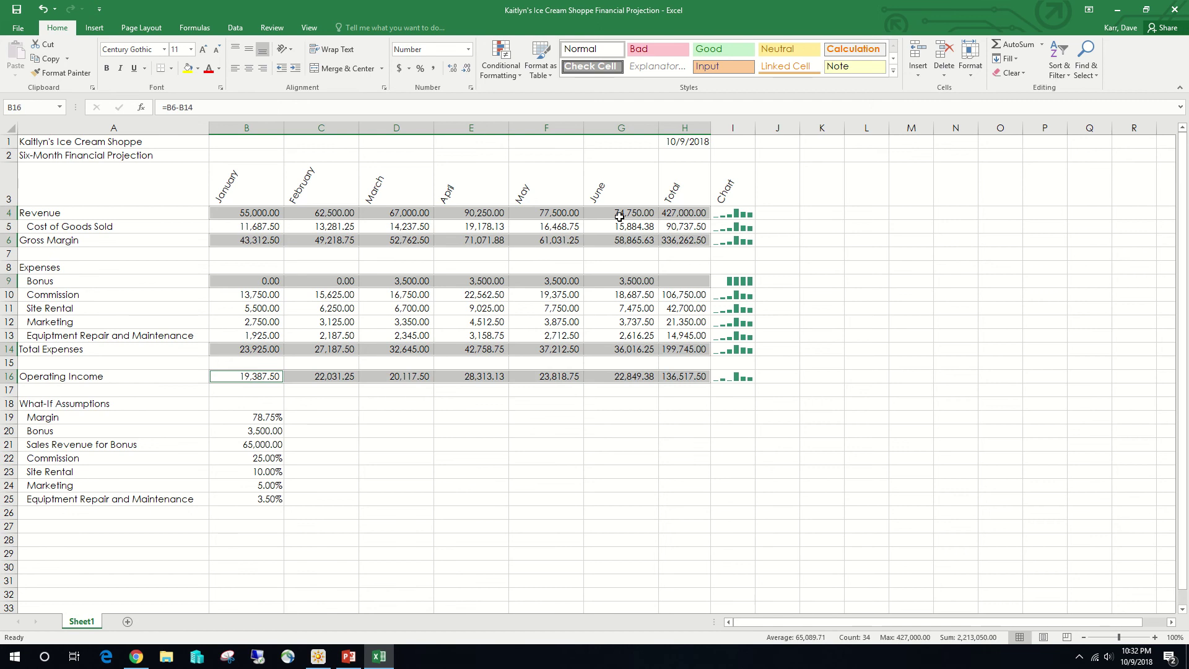
{"action": "left_click", "coordinate": [469, 87]}
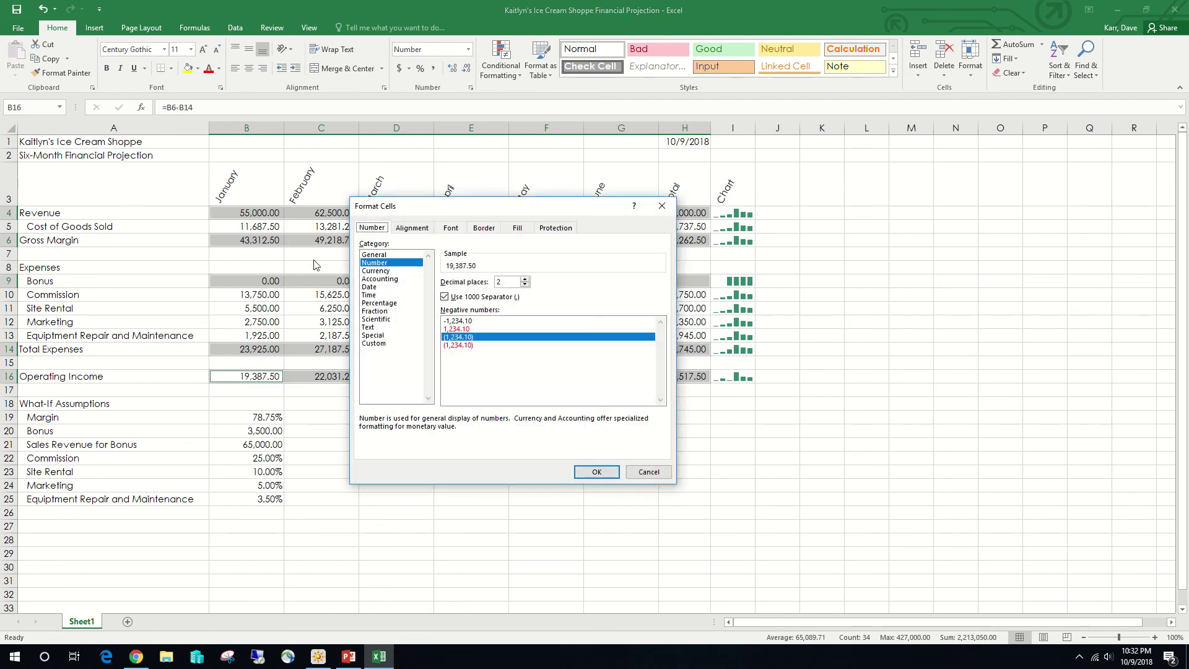
{"action": "left_click", "coordinate": [377, 271]}
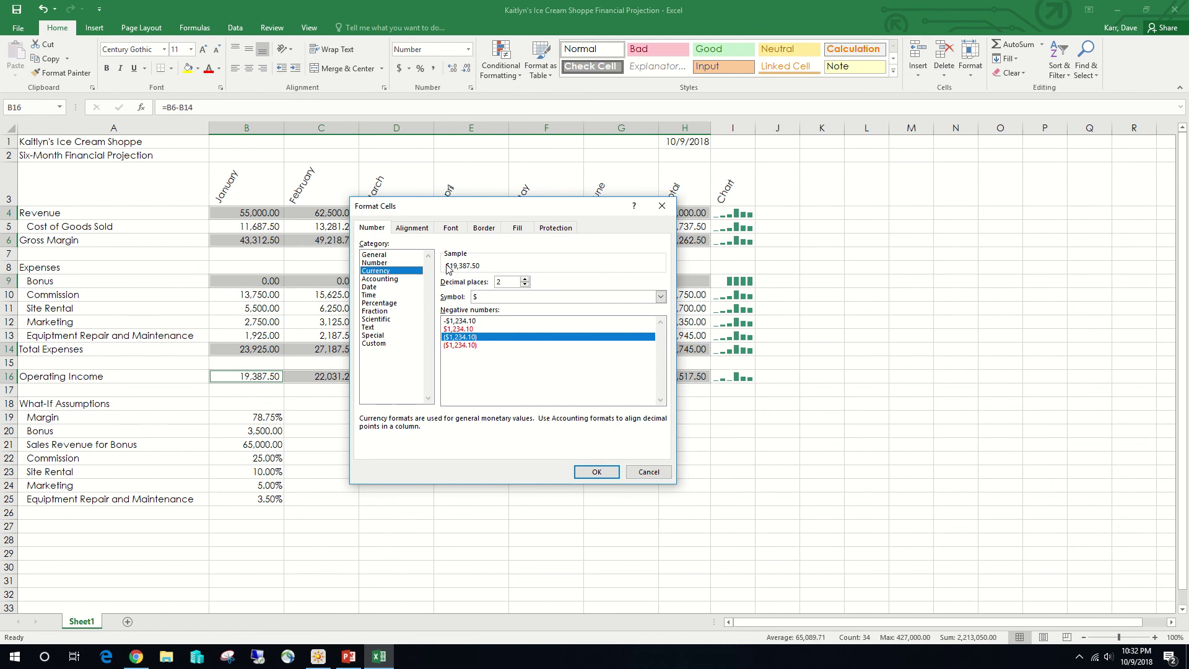
{"action": "left_click", "coordinate": [593, 473]}
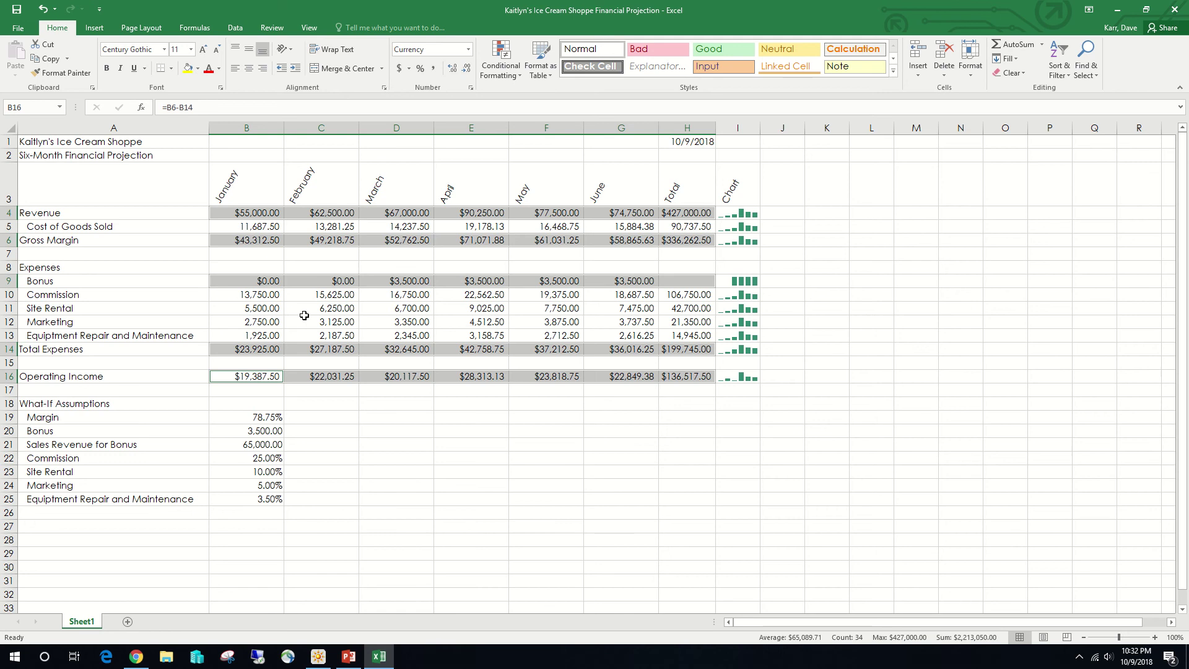
Make the worksheet title in A1 bold and set its font size to 28.
{"action": "key", "text": "ctrl+Home"}
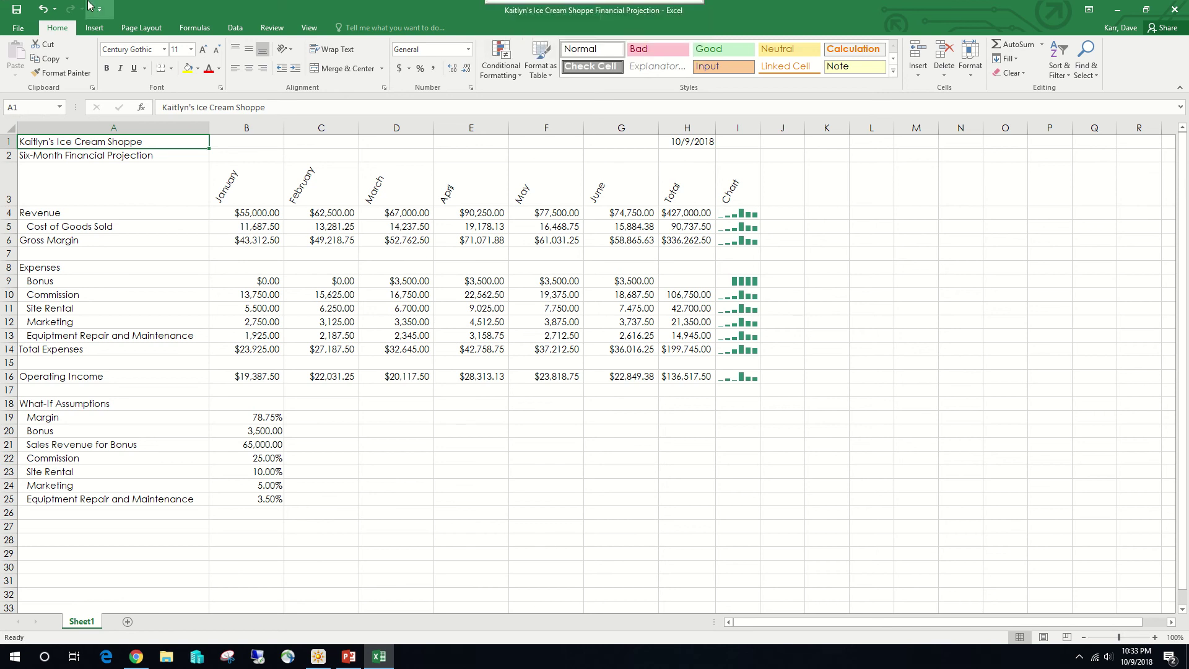
{"action": "left_click", "coordinate": [108, 68]}
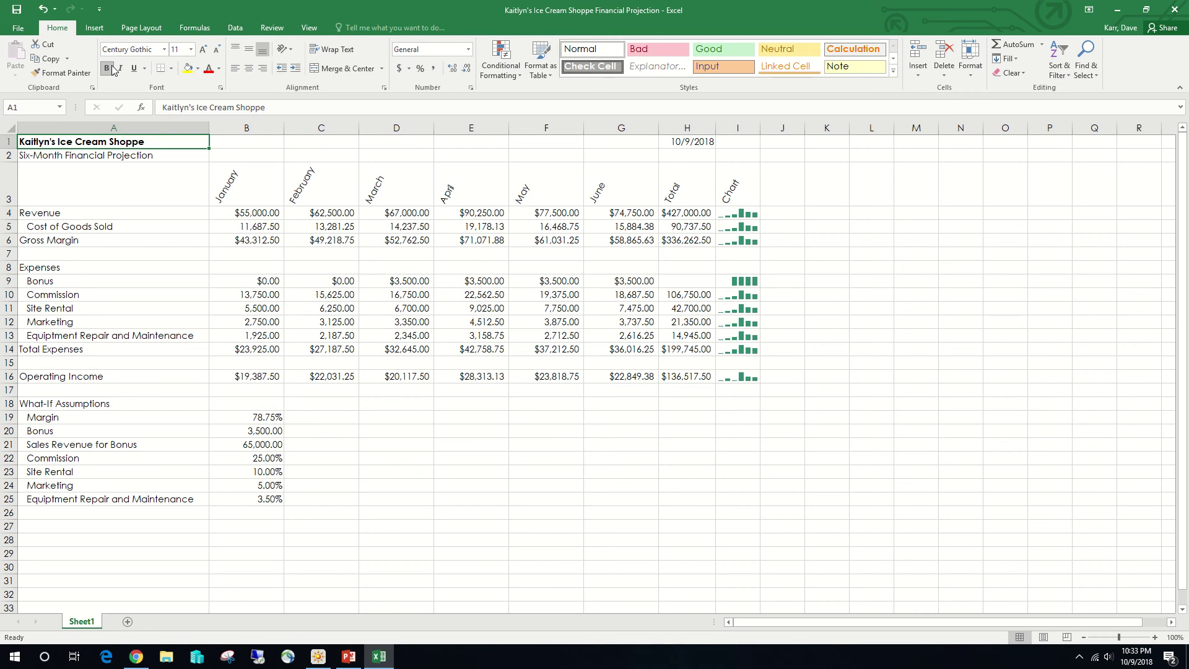
{"action": "left_click", "coordinate": [191, 49]}
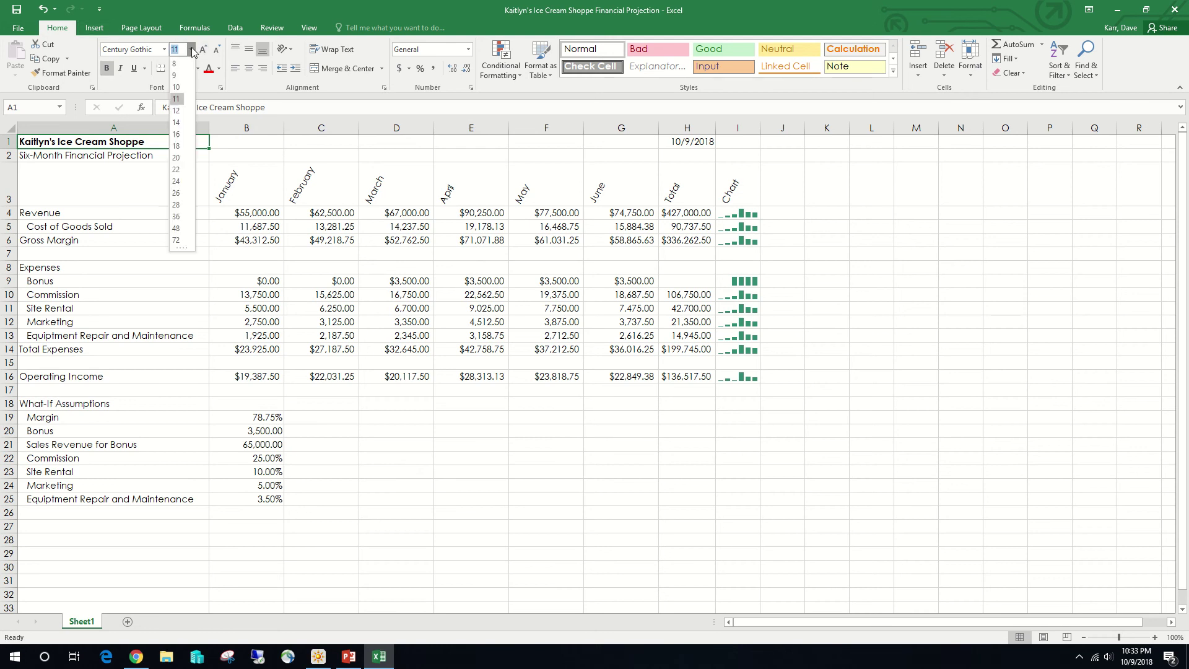
{"action": "left_click", "coordinate": [178, 204]}
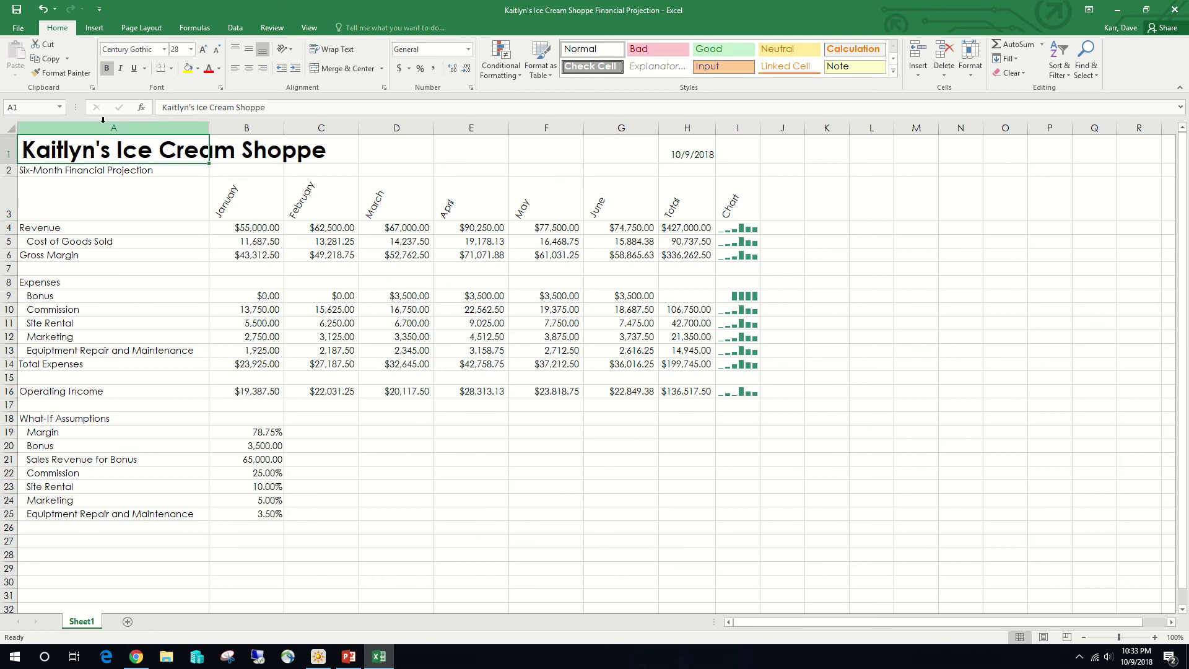
Set the font size of the subtitle in A2 to 16.
{"action": "left_click", "coordinate": [78, 173]}
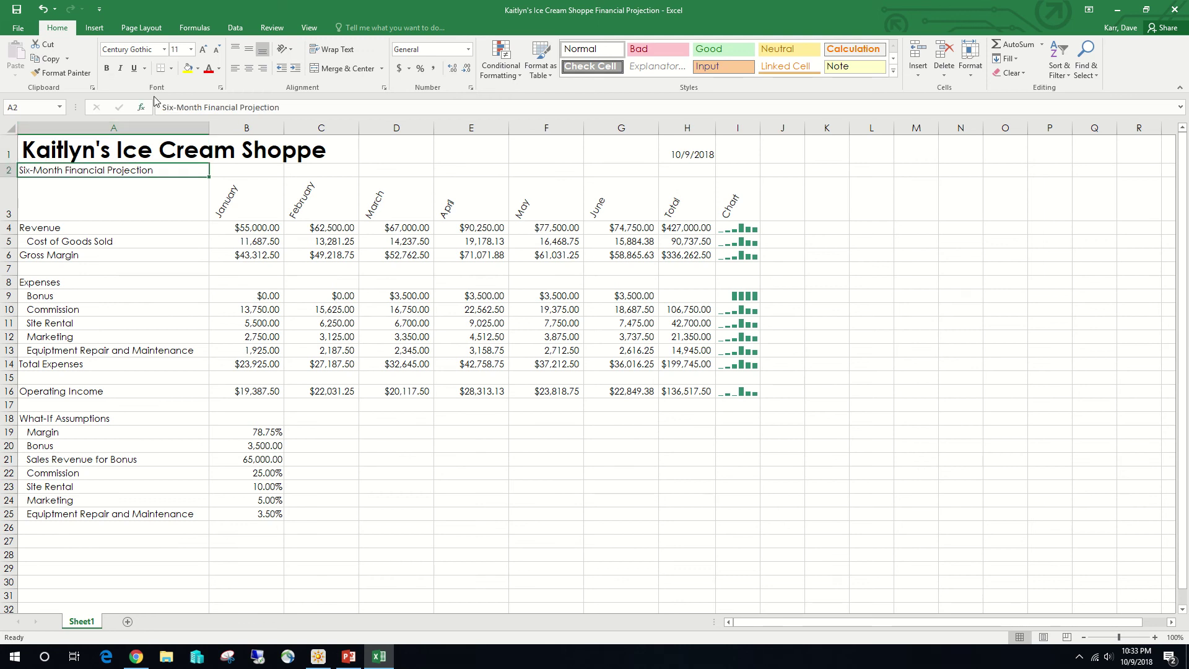
{"action": "left_click", "coordinate": [191, 49]}
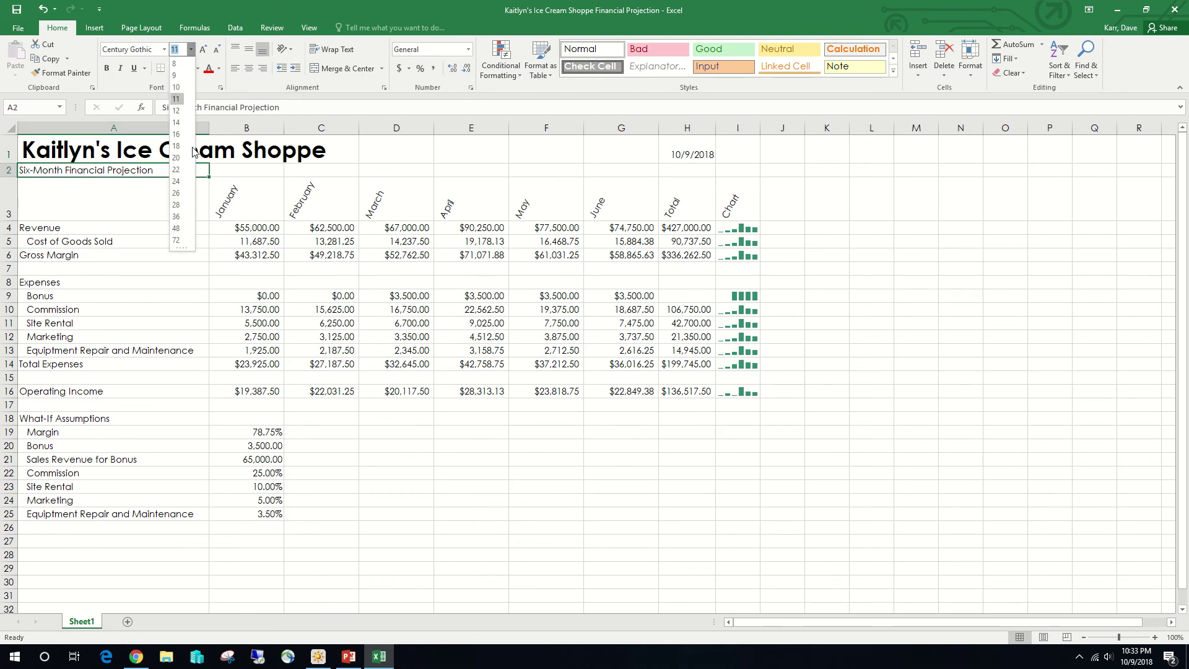
{"action": "left_click", "coordinate": [177, 134]}
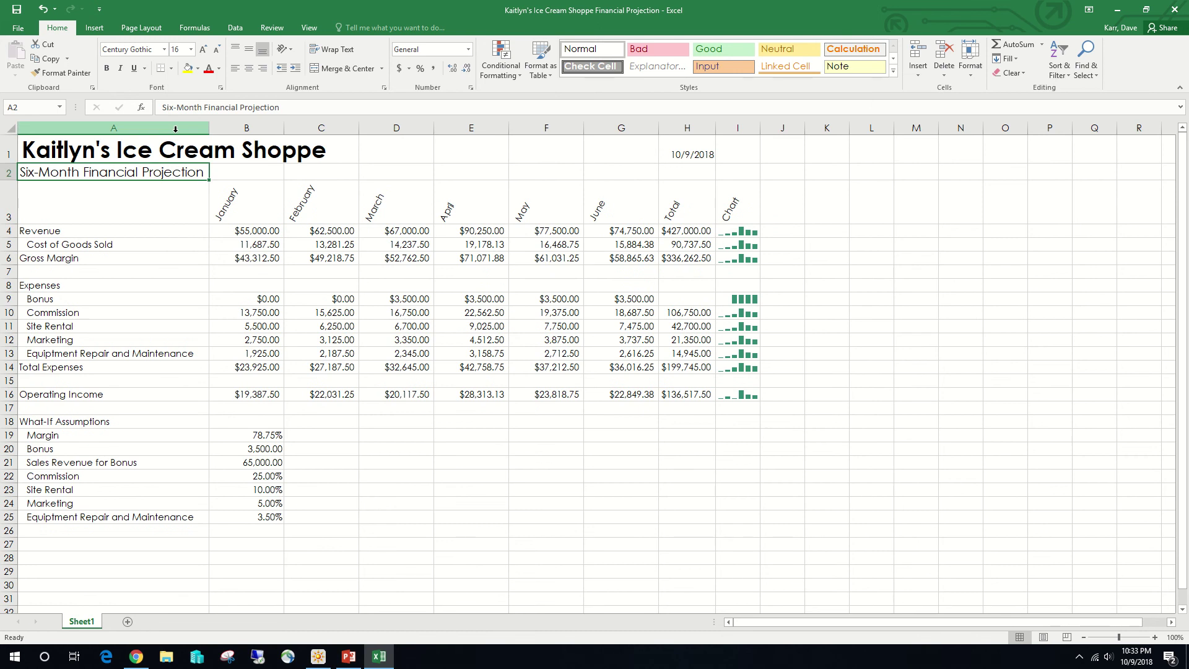
Fill the title area A1:I2 with the medium green theme color and set its text color to white.
{"action": "left_click", "coordinate": [70, 147]}
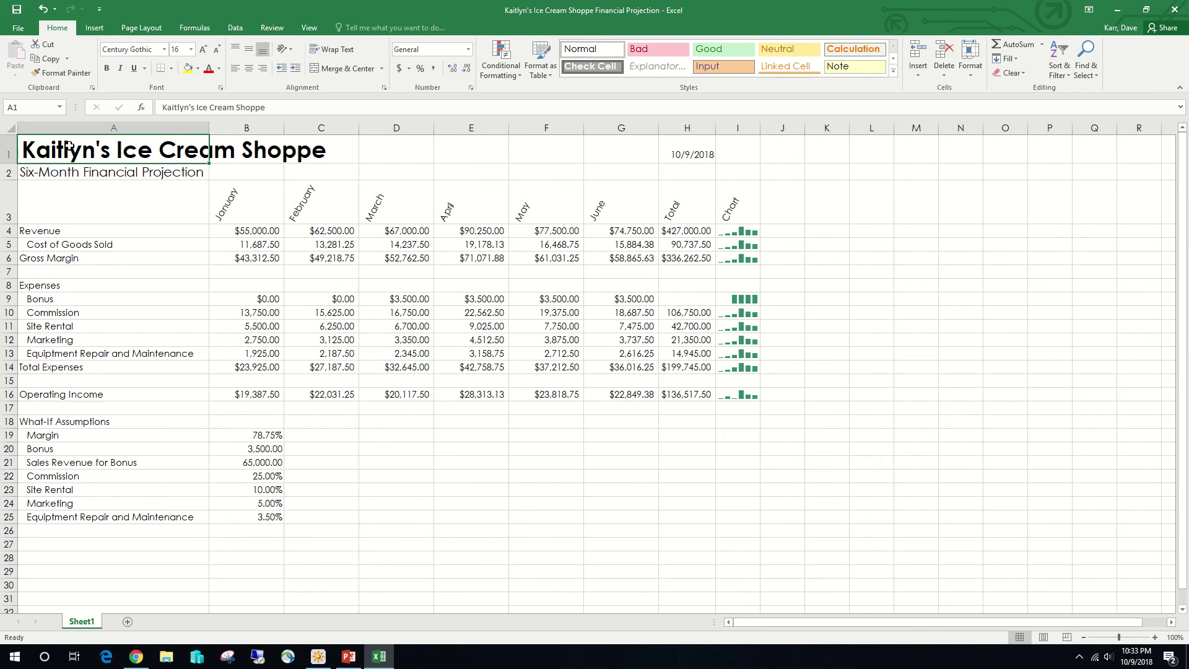
{"action": "mouse_move", "coordinate": [70, 146]}
{"action": "left_mouse_down"}
{"action": "mouse_move", "coordinate": [378, 158]}
{"action": "mouse_move", "coordinate": [137, 157]}
{"action": "mouse_move", "coordinate": [128, 167]}
{"action": "mouse_move", "coordinate": [735, 168]}
{"action": "left_mouse_up"}
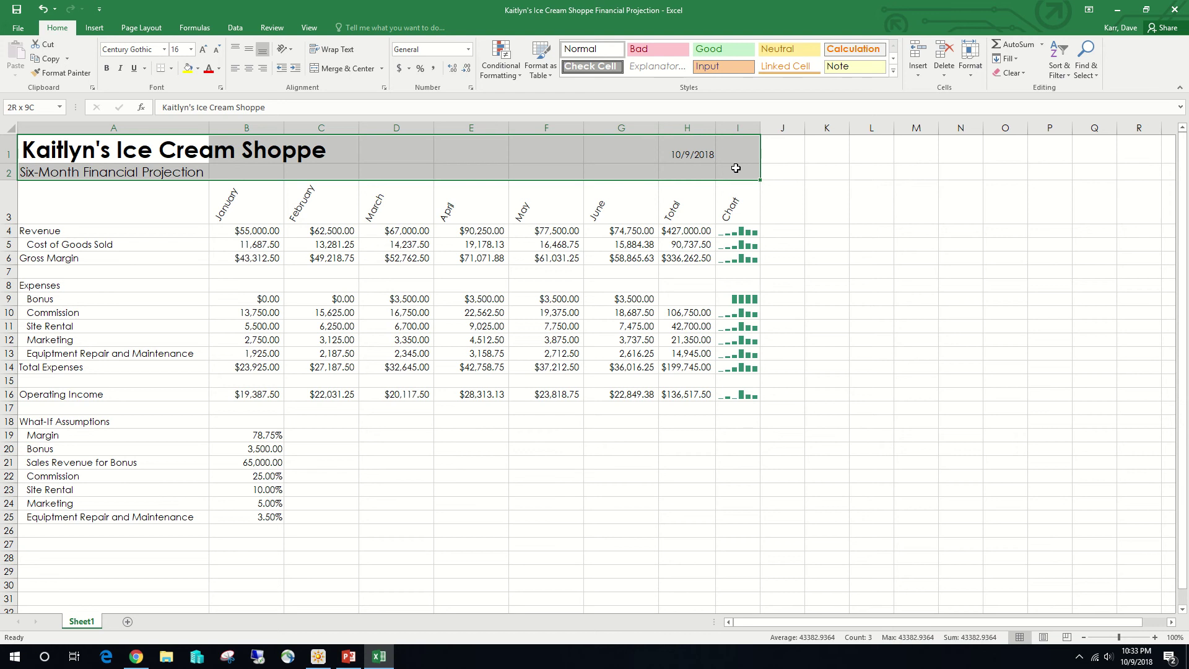
{"action": "left_click_drag", "start_coordinate": [736, 168], "coordinate": [736, 168]}
{"action": "left_click", "coordinate": [199, 69]}
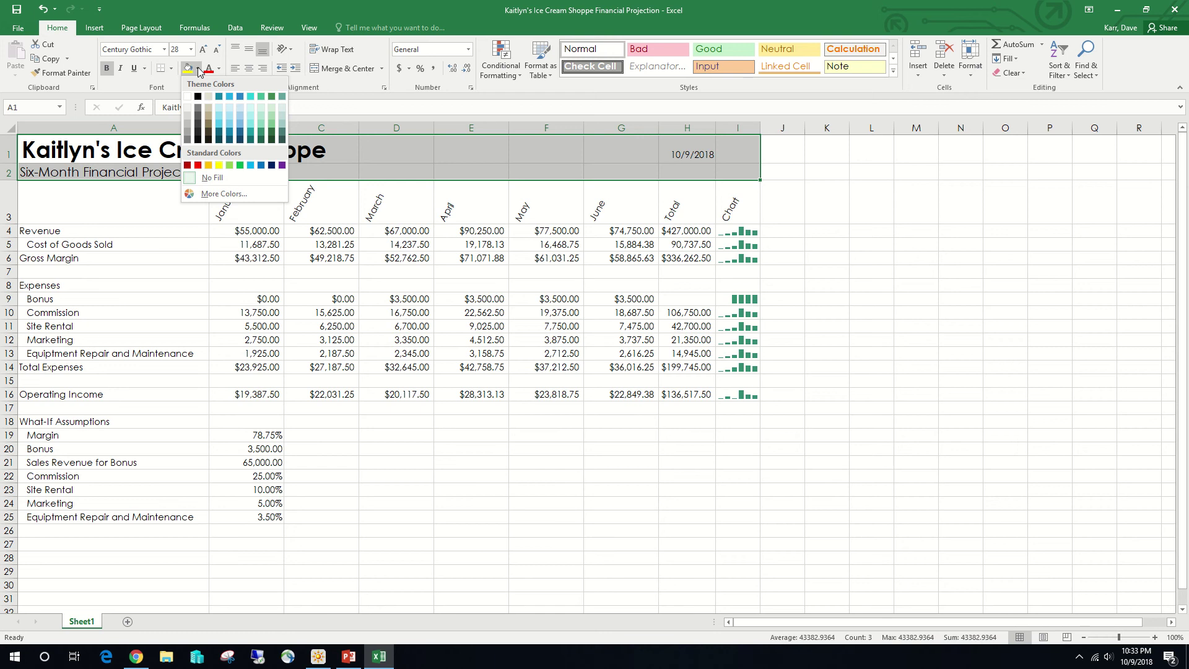
{"action": "left_click", "coordinate": [262, 96]}
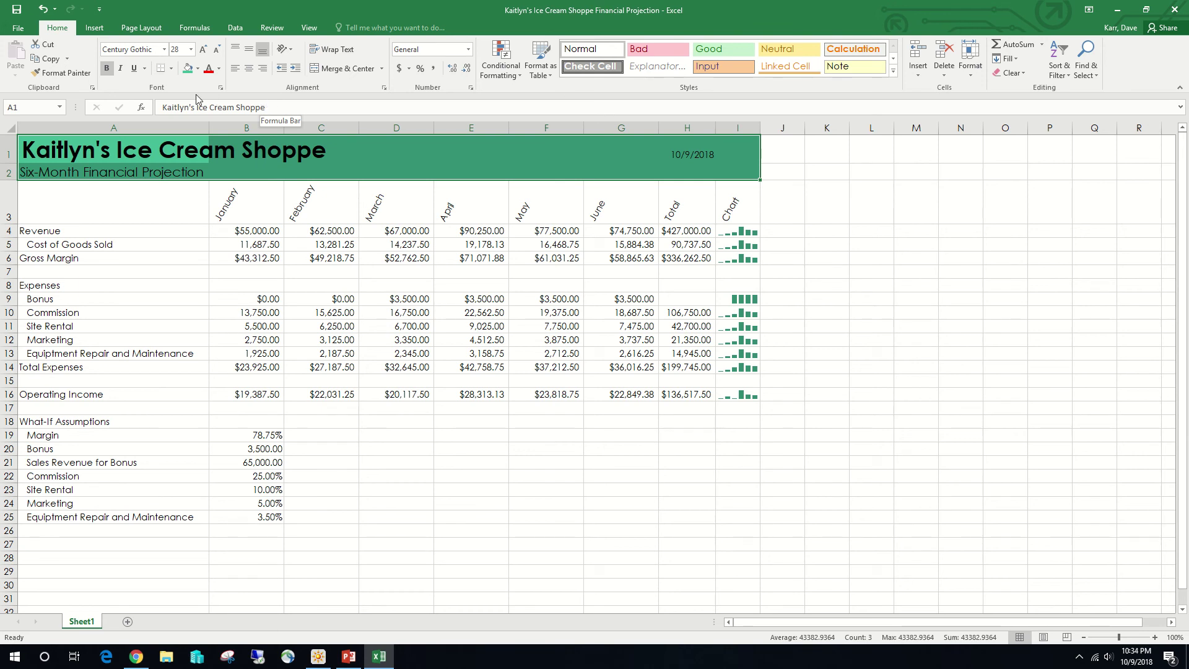
{"action": "left_click", "coordinate": [219, 68]}
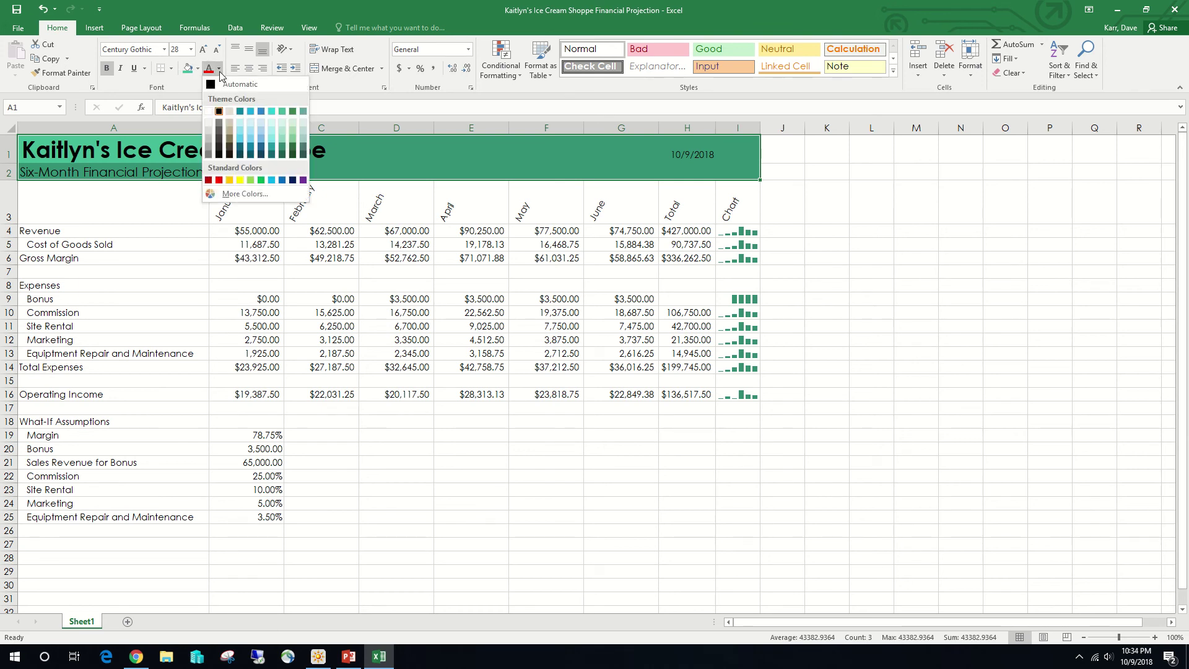
{"action": "left_click", "coordinate": [210, 113]}
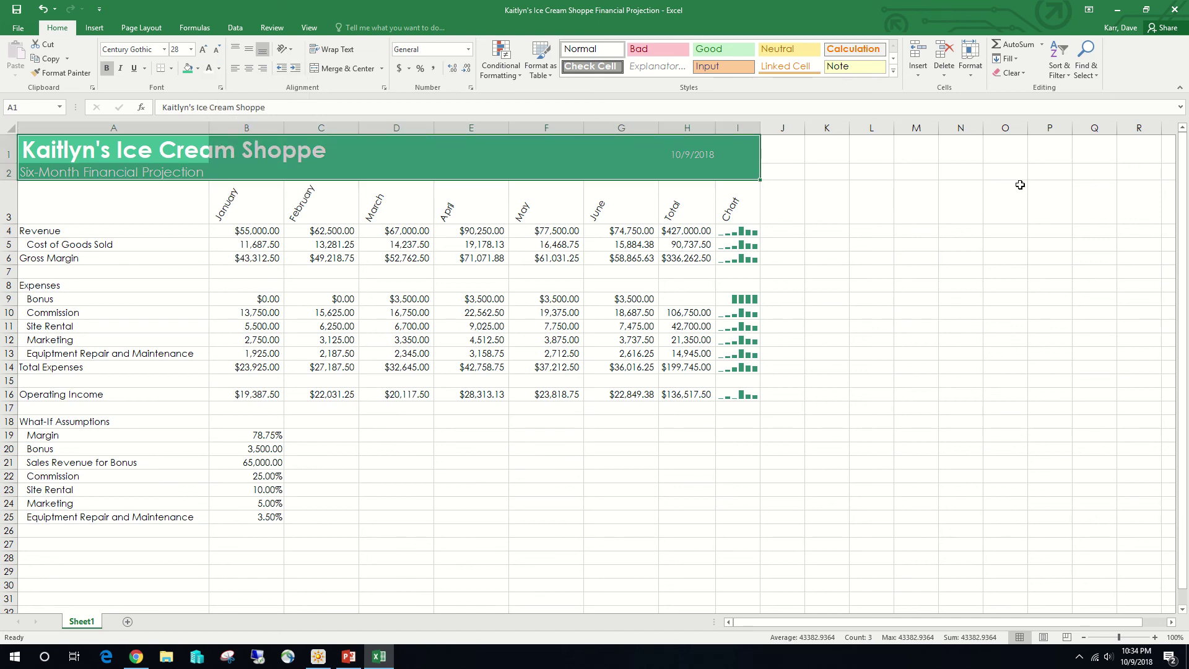
{"action": "left_click", "coordinate": [964, 213]}
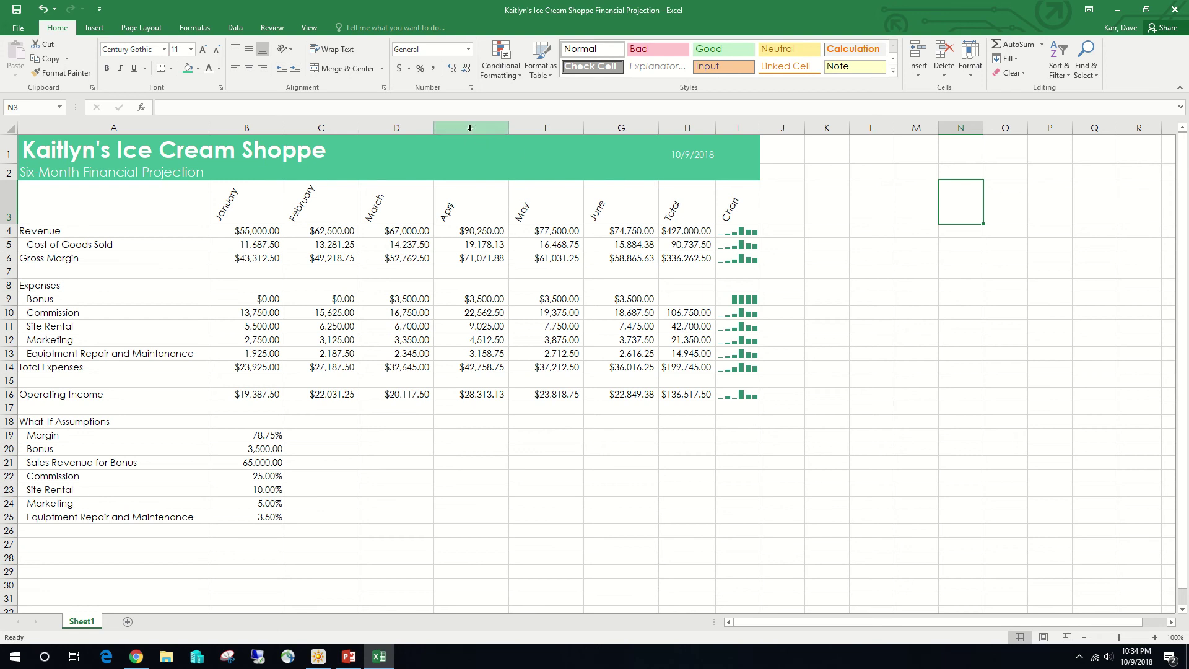
Apply the Heading 2 cell style to the column heading row A3:I3.
{"action": "left_click", "coordinate": [89, 203]}
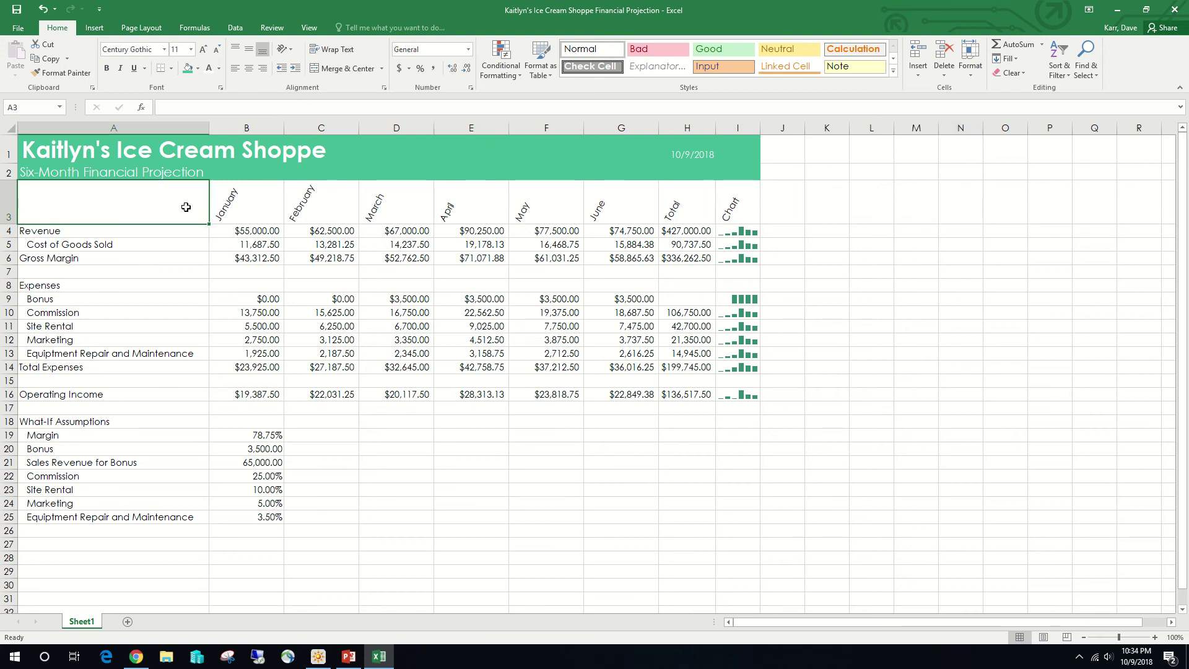
{"action": "left_click_drag", "start_coordinate": [186, 206], "coordinate": [740, 215]}
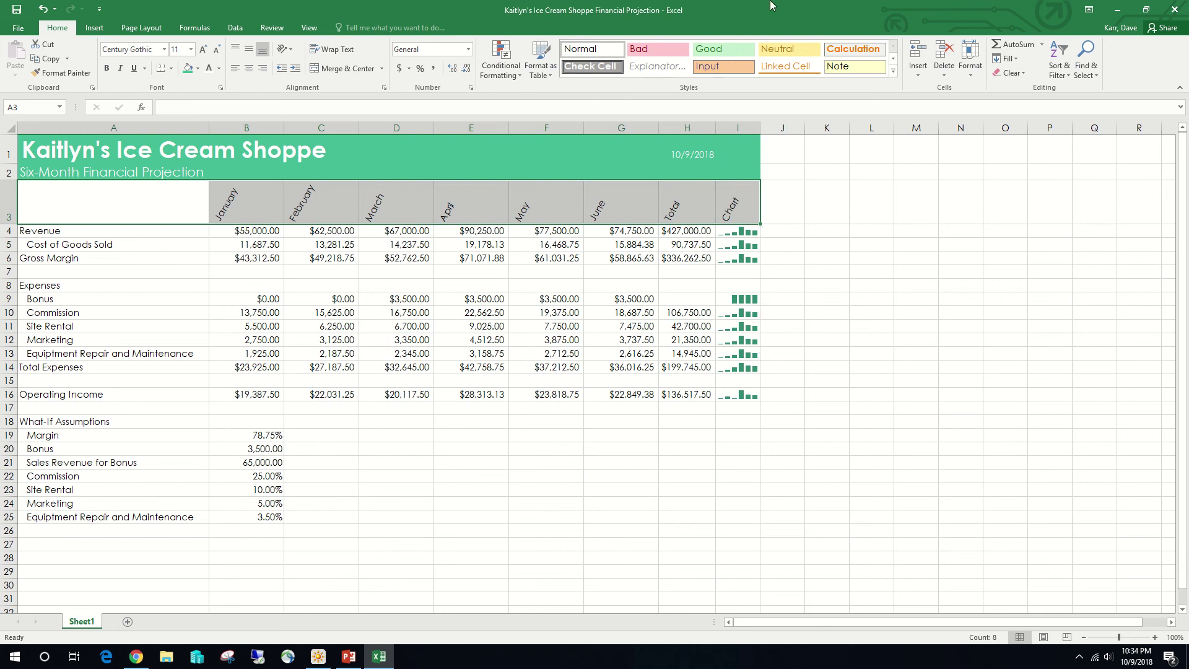
{"action": "left_click", "coordinate": [893, 72]}
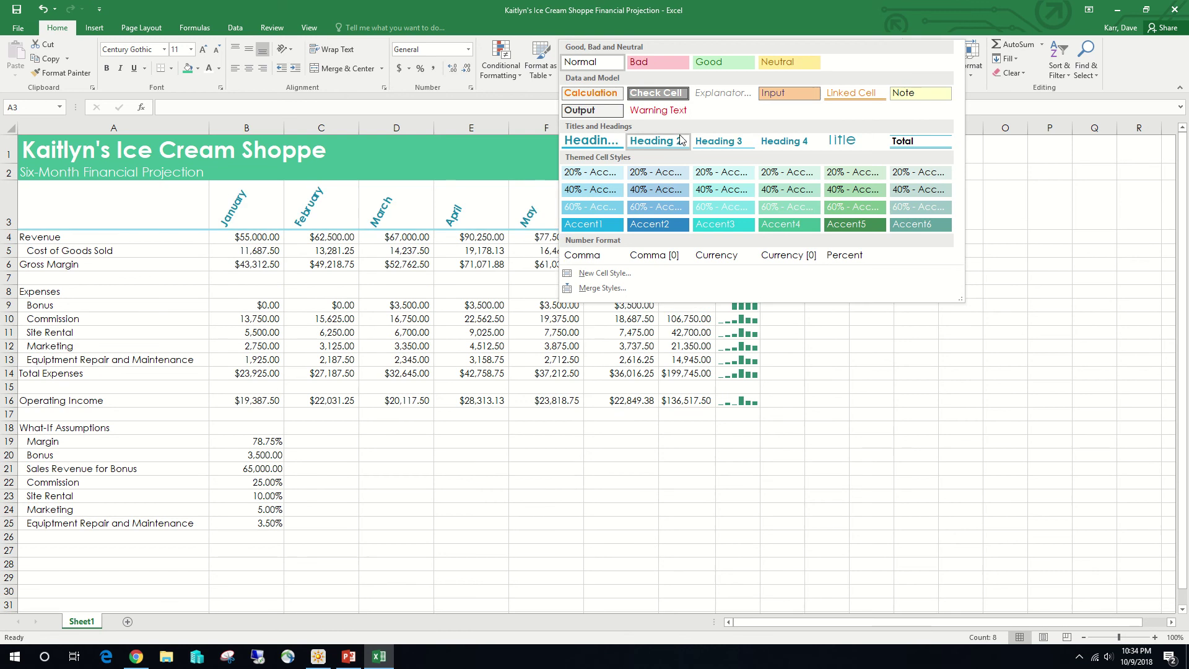
{"action": "left_click", "coordinate": [679, 137]}
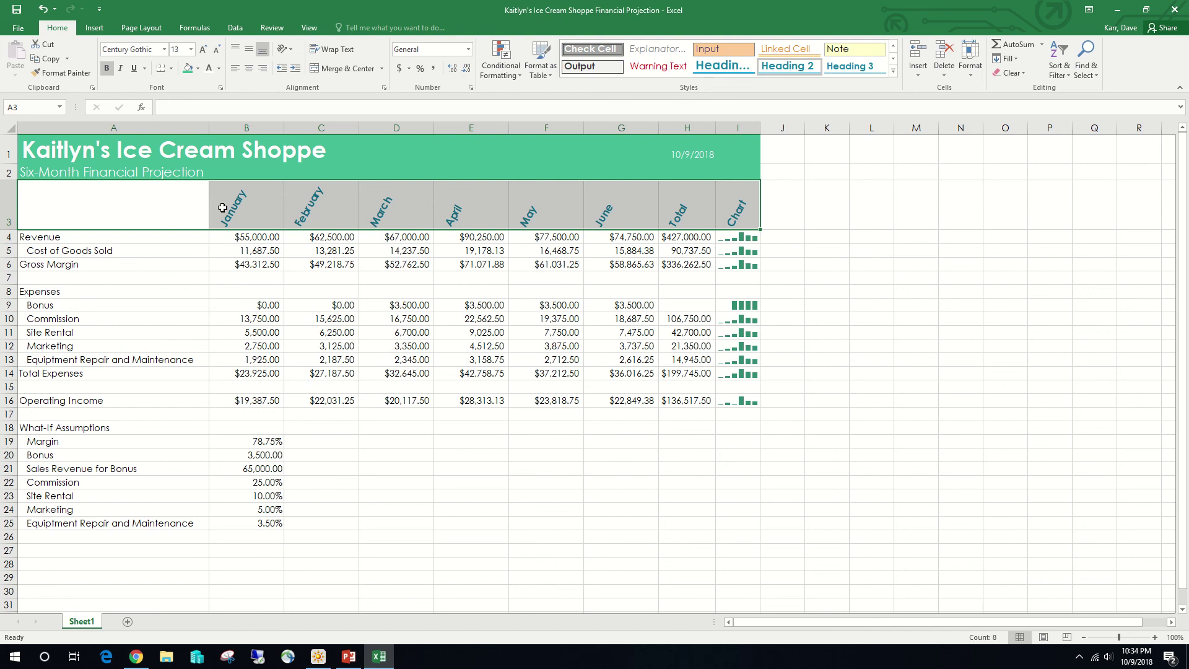
Apply the Total cell style to the Gross Margin, Total Expenses and Operating Income rows, columns A to H.
{"action": "left_click_drag", "start_coordinate": [164, 264], "coordinate": [667, 265]}
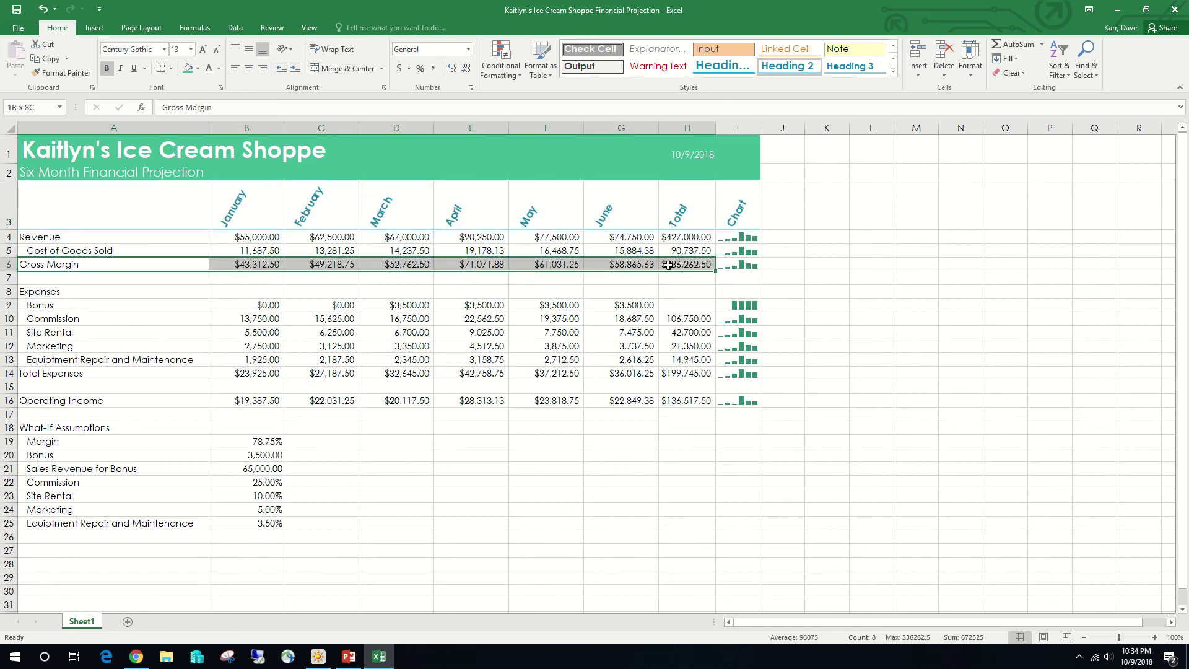
{"action": "left_click_drag", "start_coordinate": [667, 265], "coordinate": [667, 265]}
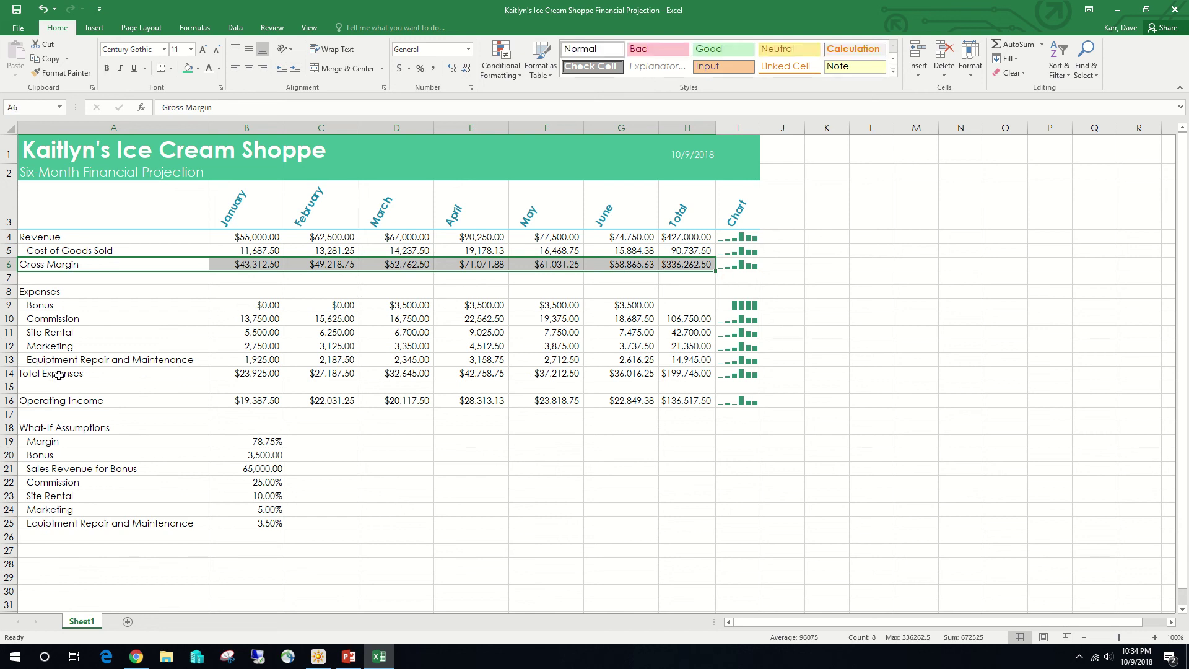
{"action": "left_click_drag", "start_coordinate": [57, 374], "coordinate": [707, 375]}
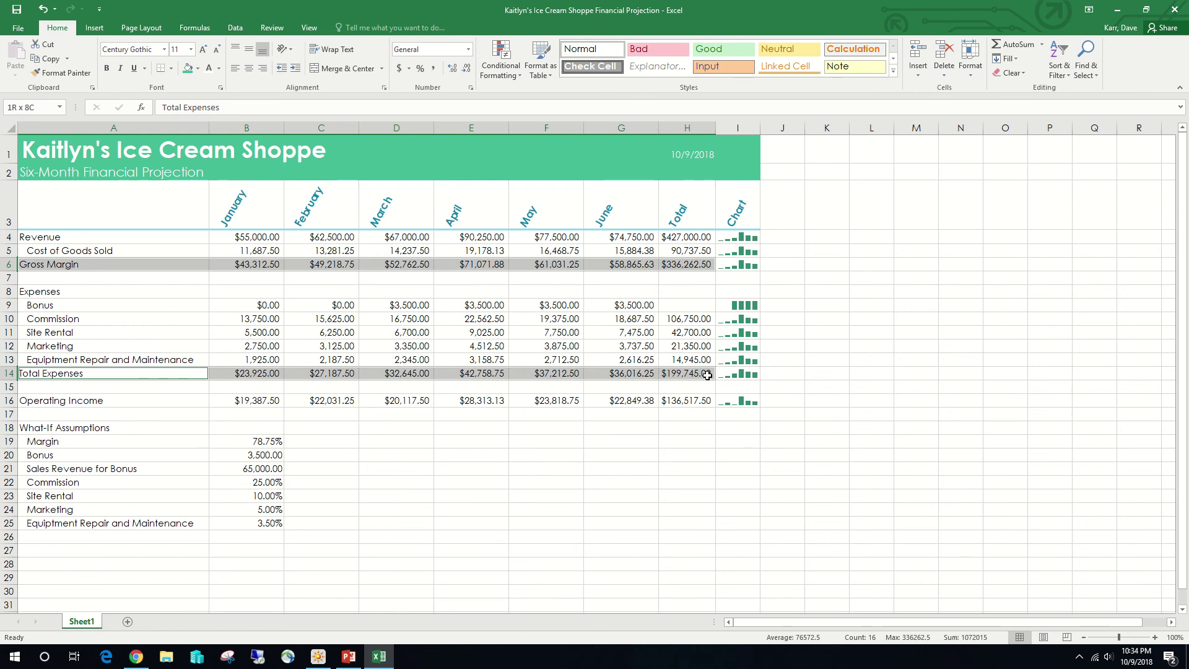
{"action": "left_click_drag", "start_coordinate": [707, 375], "coordinate": [707, 376]}
{"action": "left_click", "coordinate": [41, 403], "text": "ctrl"}
{"action": "left_click_drag", "start_coordinate": [40, 403], "coordinate": [664, 402]}
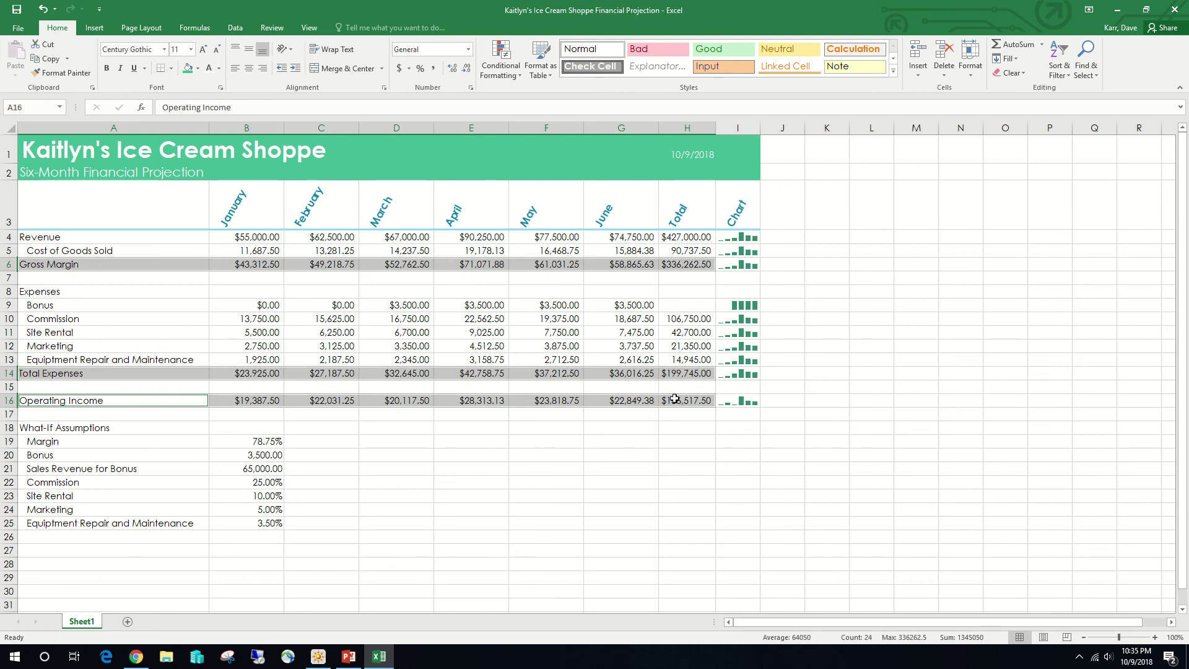
{"action": "left_click", "coordinate": [893, 72]}
{"action": "left_click", "coordinate": [897, 139]}
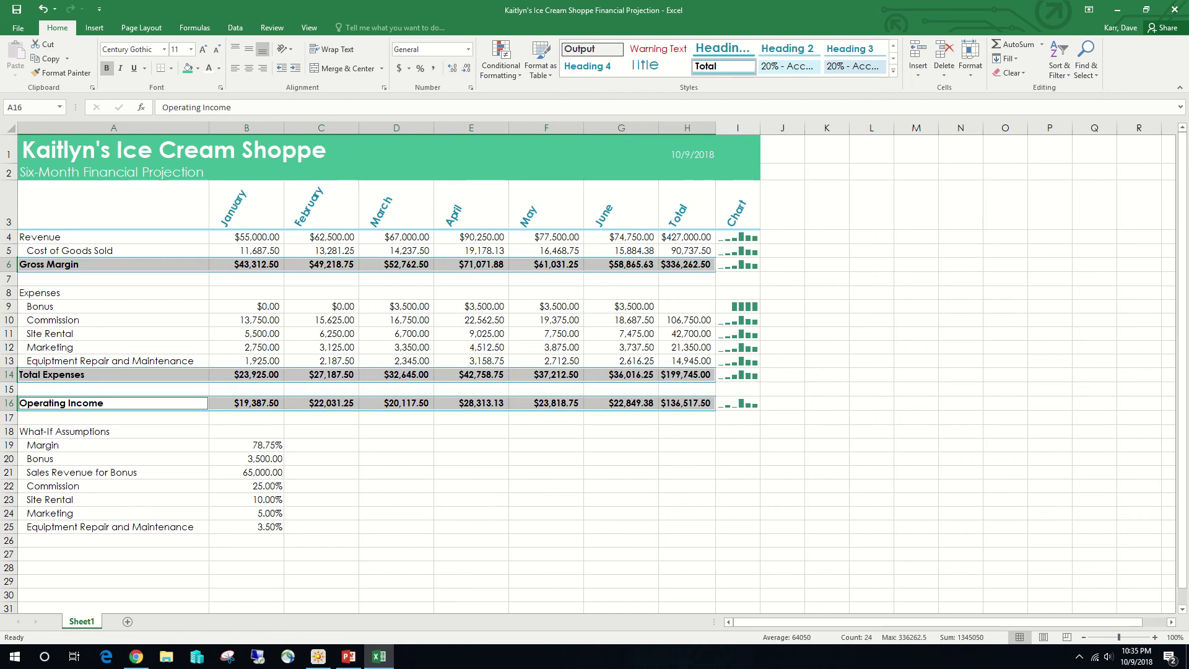
Give the Revenue label in A4 the same green fill and white text as the title.
{"action": "left_click", "coordinate": [70, 237]}
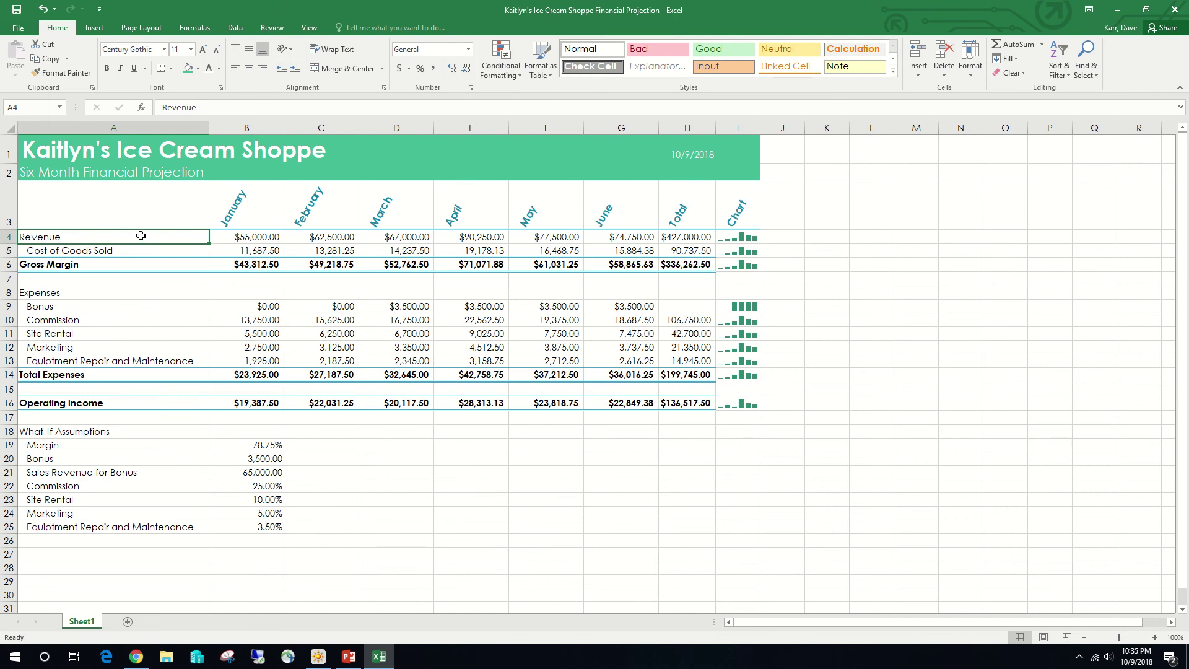
{"action": "left_click", "coordinate": [188, 68]}
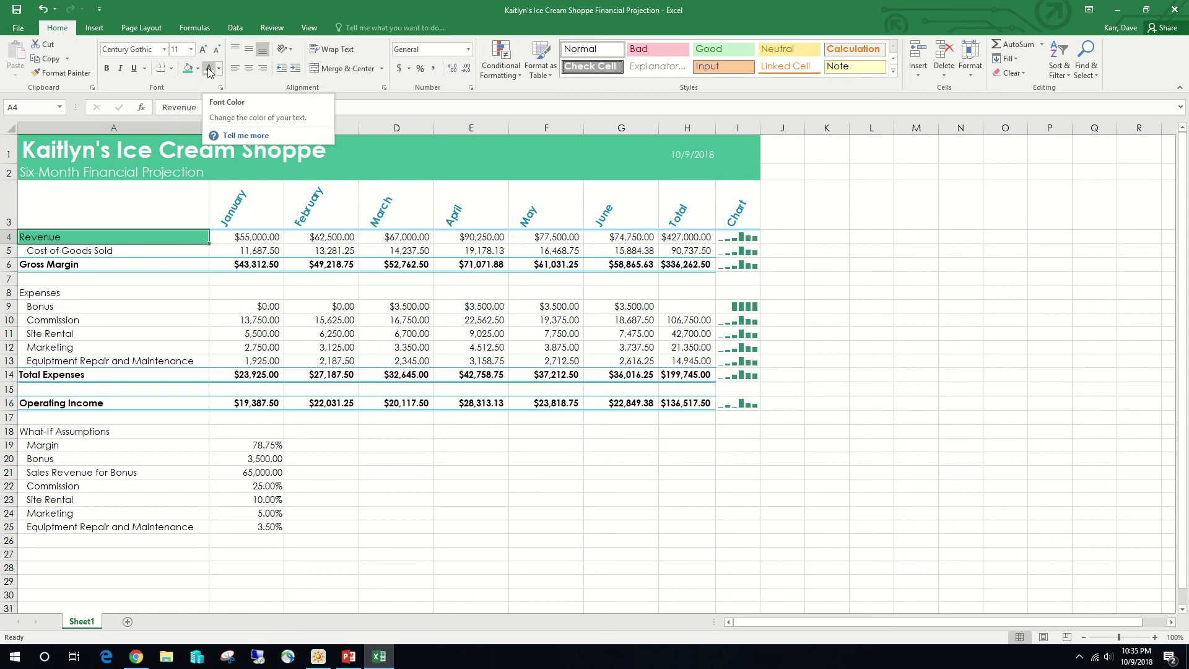
{"action": "left_click", "coordinate": [208, 69]}
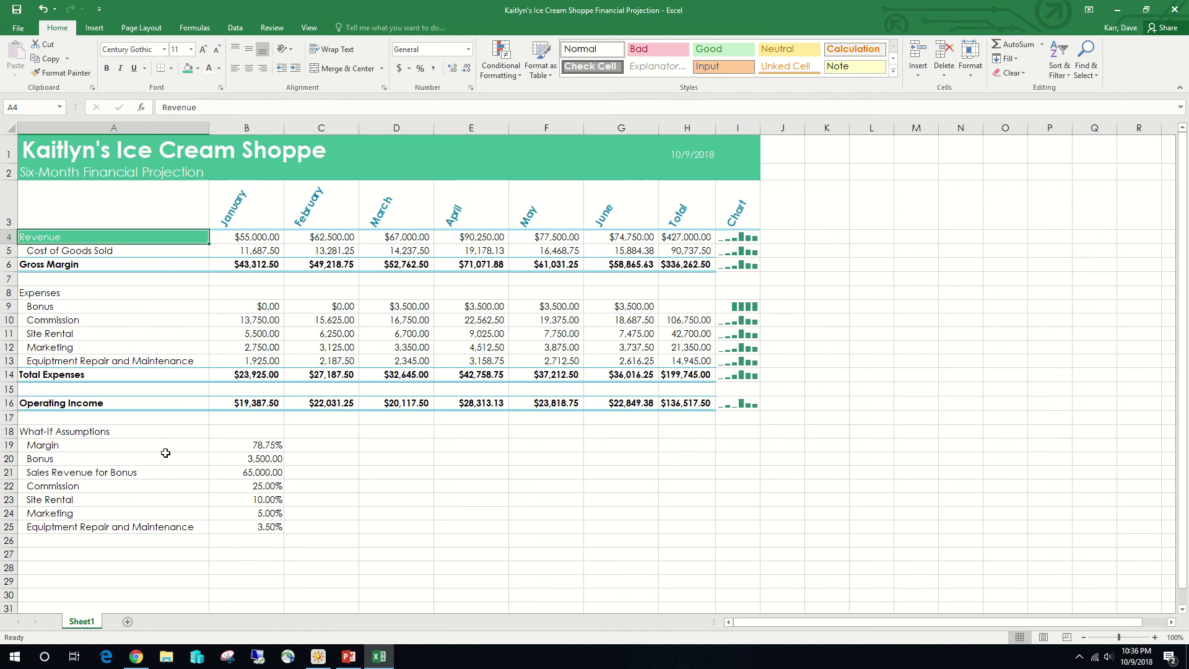
Make the row labels in A5:A25 bold.
{"action": "left_click_drag", "start_coordinate": [112, 526], "coordinate": [58, 250]}
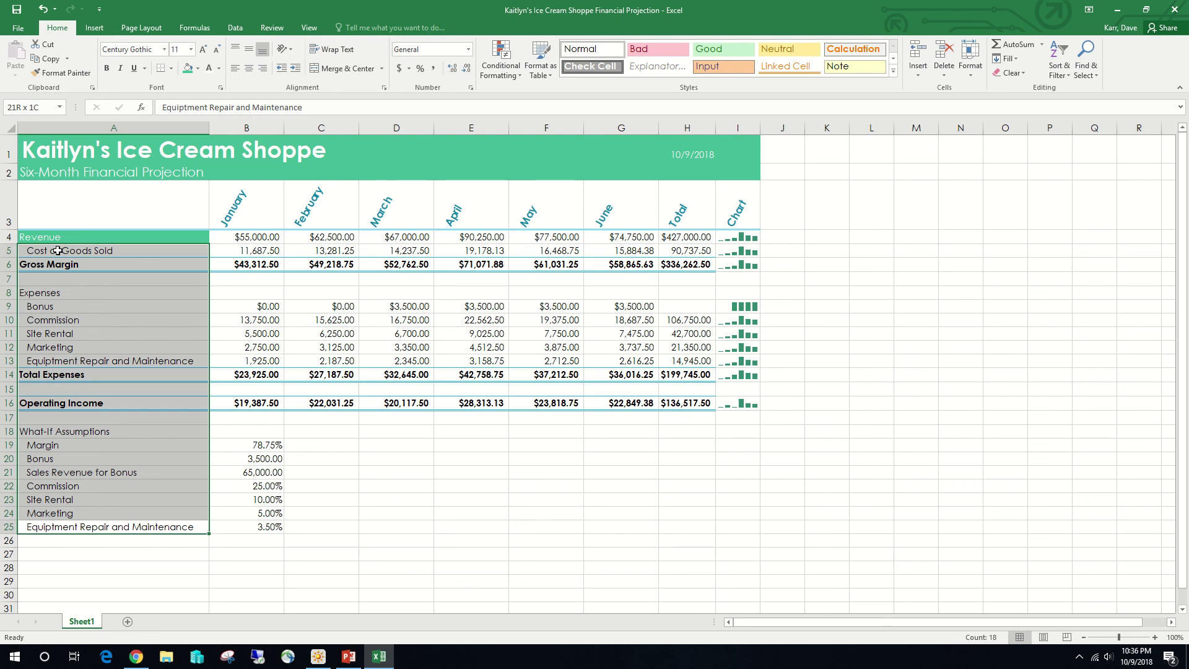
{"action": "left_click_drag", "start_coordinate": [58, 250], "coordinate": [58, 250]}
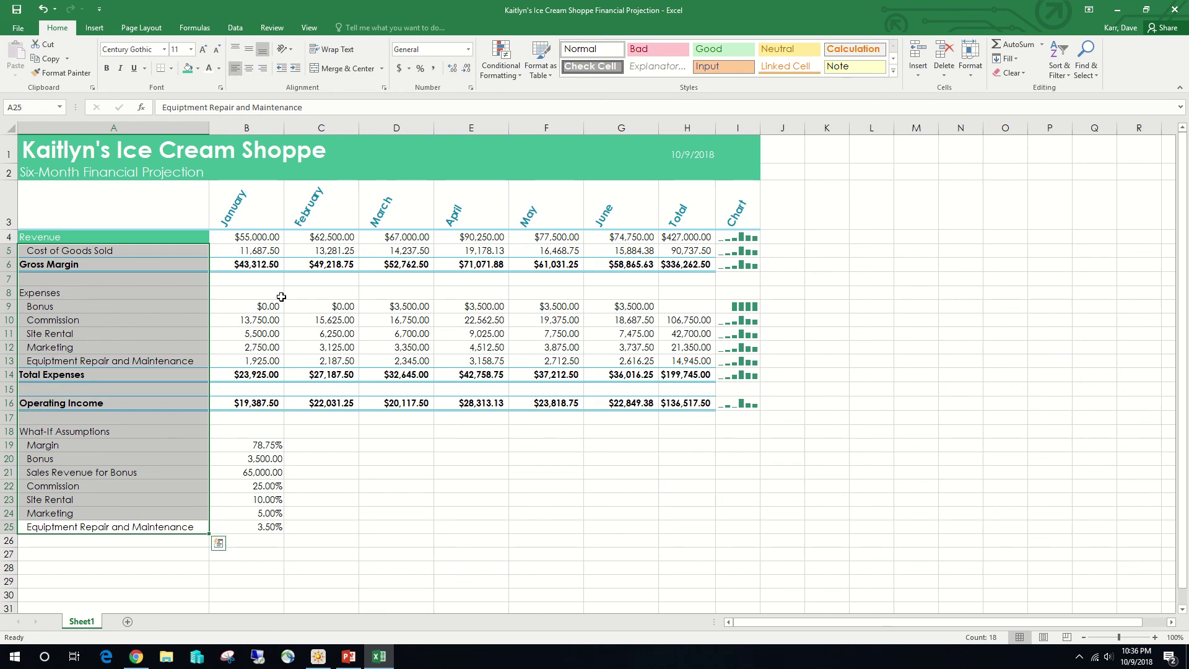
{"action": "left_click", "coordinate": [107, 68]}
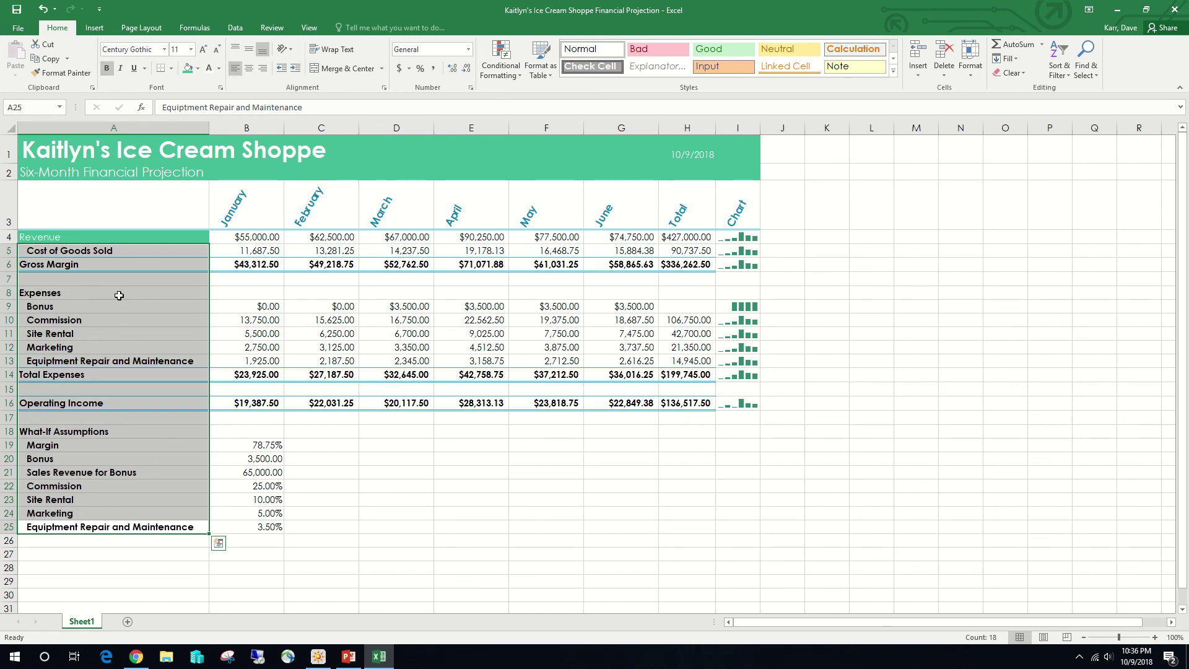
{"action": "left_click", "coordinate": [124, 390]}
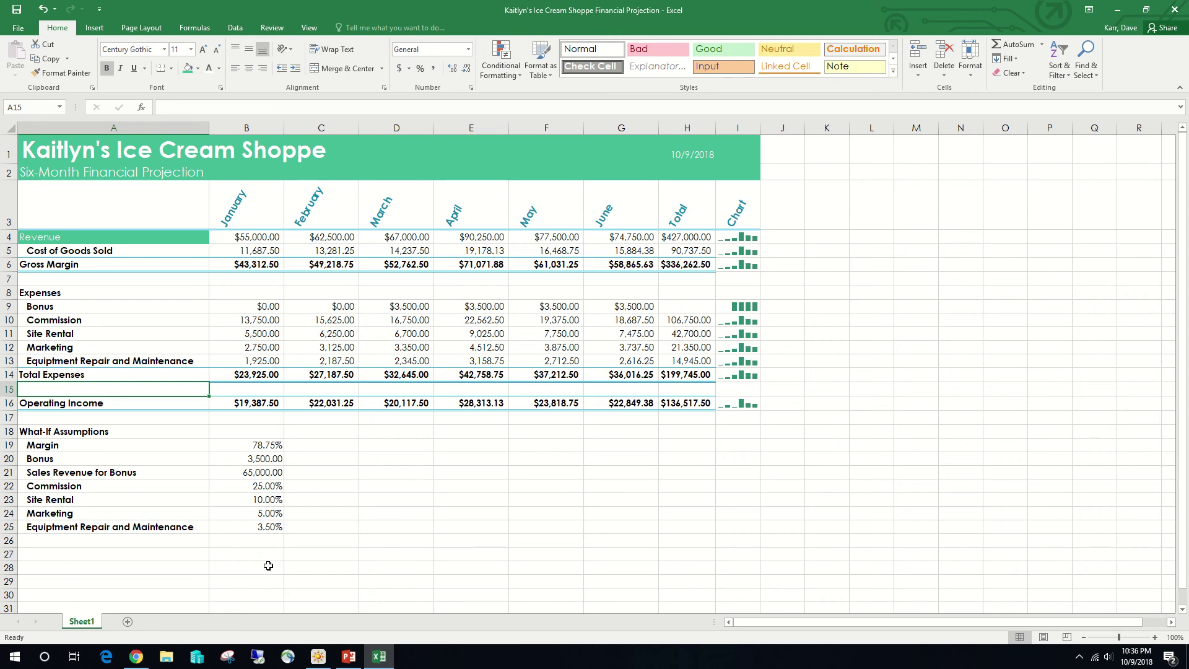
Copy the Revenue label's formatting with Format Painter to the Gross Margin label in A6 and the Operating Income row A16:H16.
{"action": "left_click", "coordinate": [56, 235]}
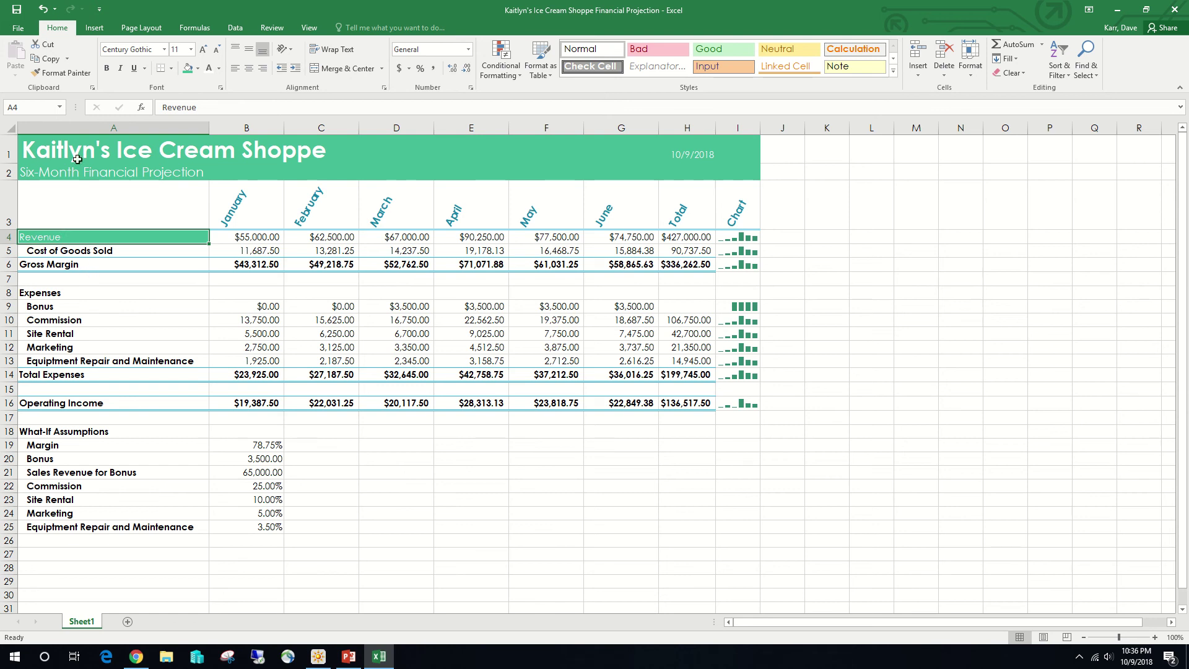
{"action": "left_click", "coordinate": [60, 73]}
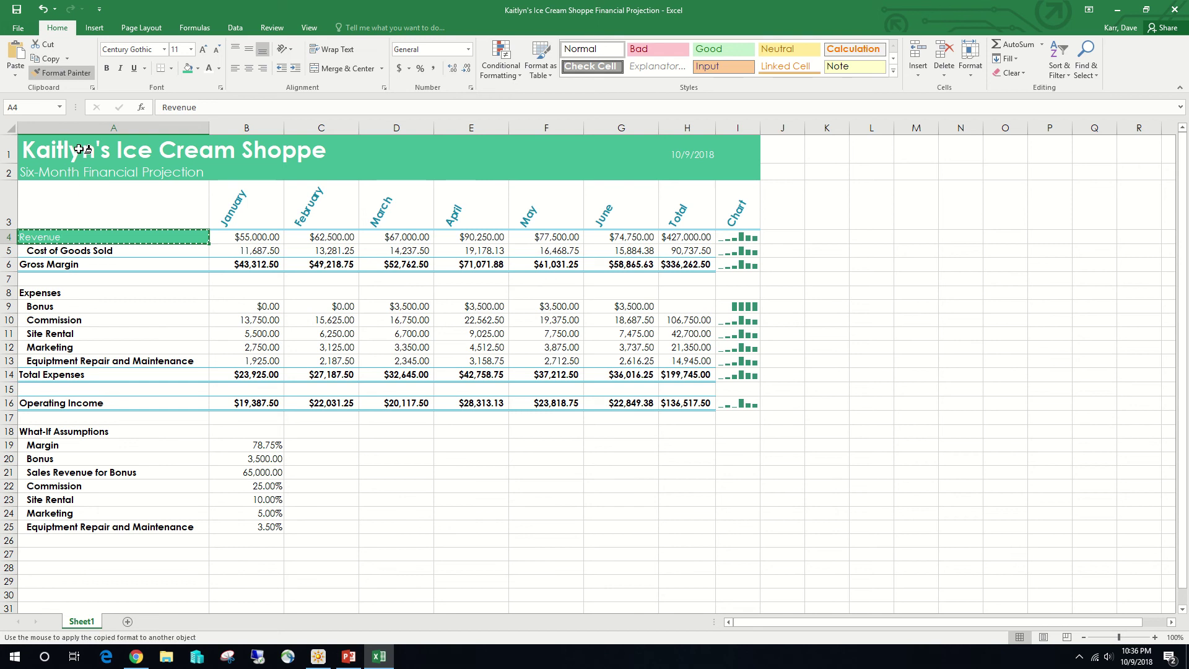
{"action": "left_click", "coordinate": [48, 75]}
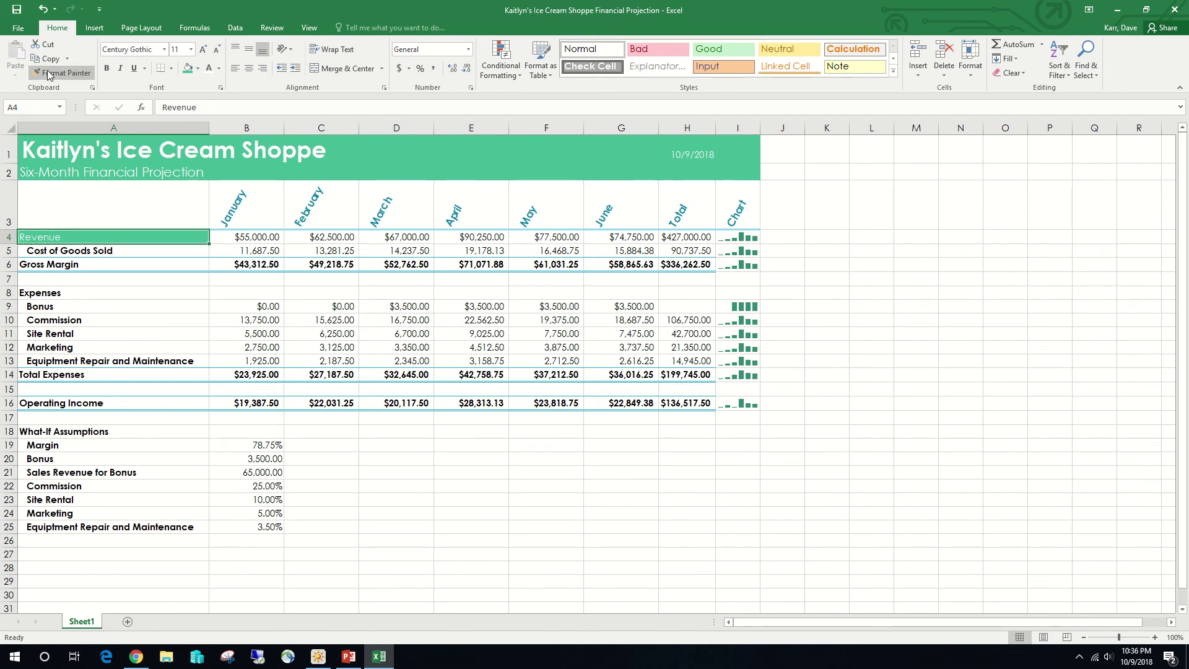
{"action": "left_click", "coordinate": [48, 75]}
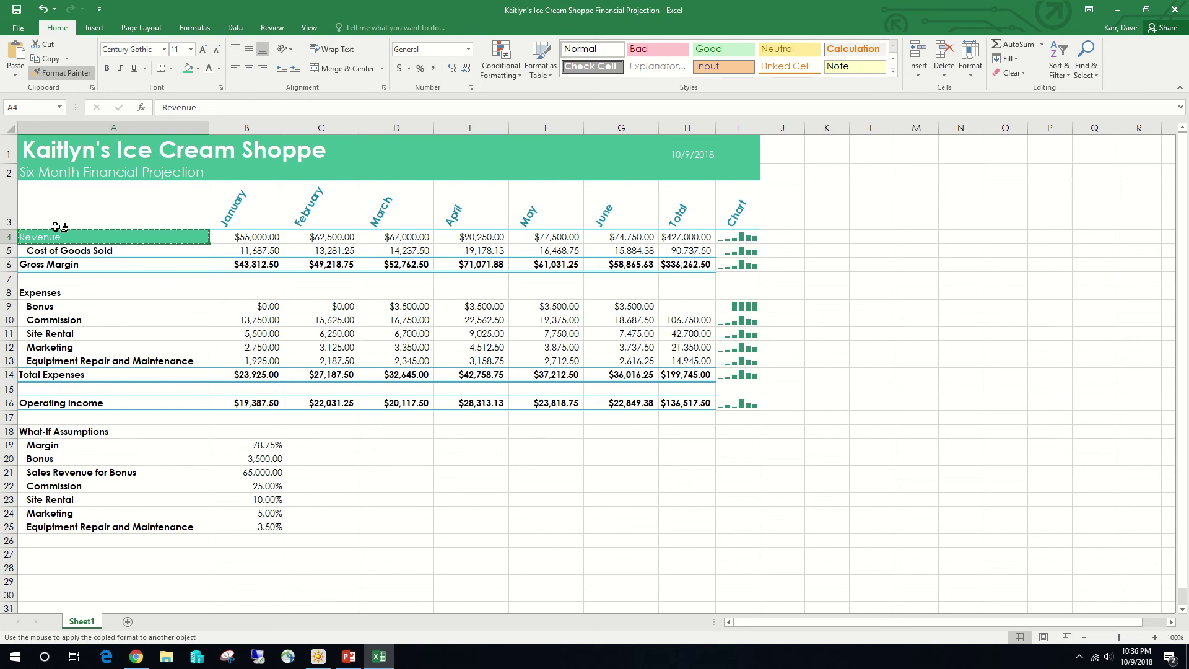
{"action": "left_click", "coordinate": [56, 263]}
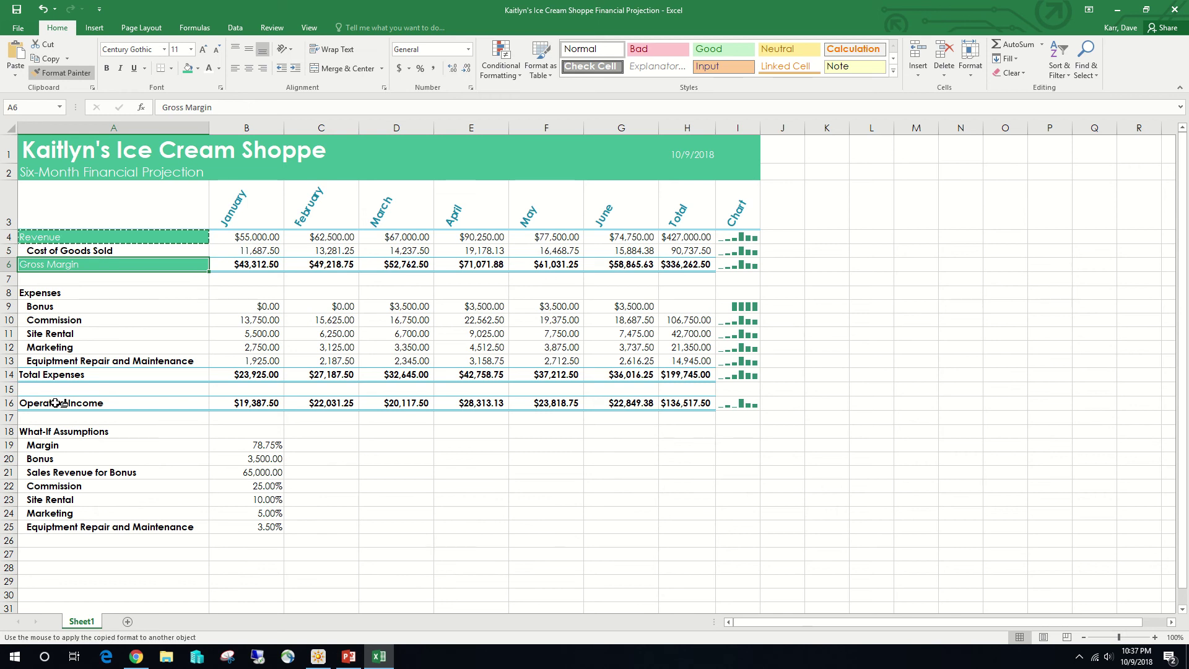
{"action": "left_click", "coordinate": [58, 403]}
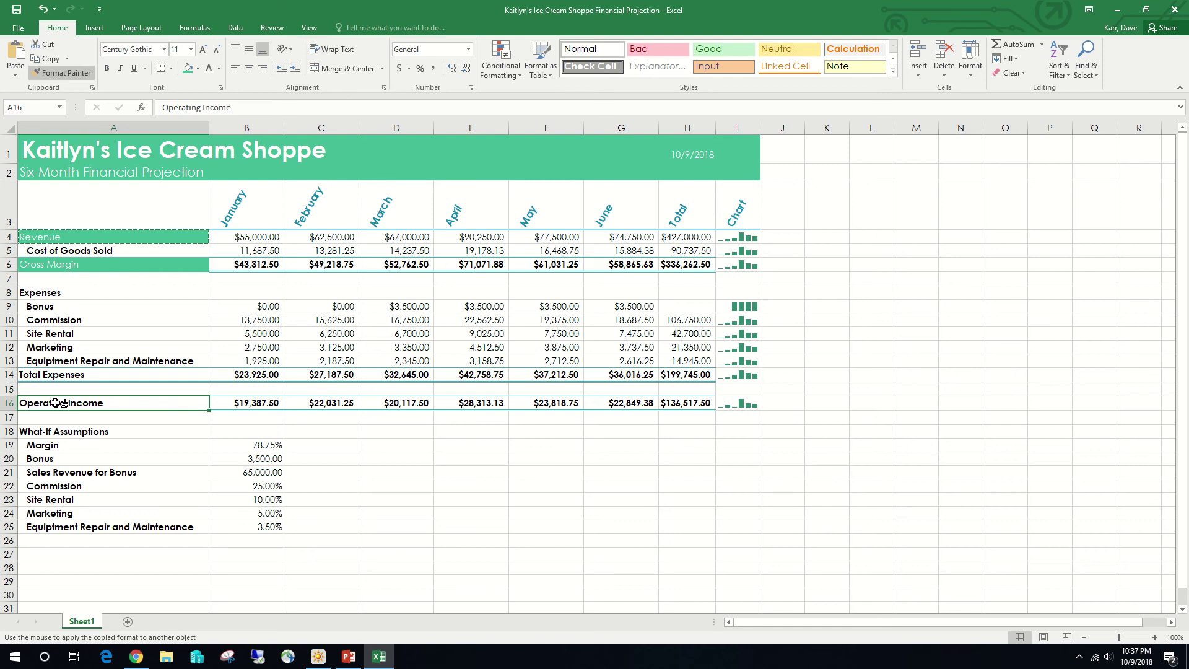
{"action": "left_click_drag", "start_coordinate": [59, 403], "coordinate": [676, 402]}
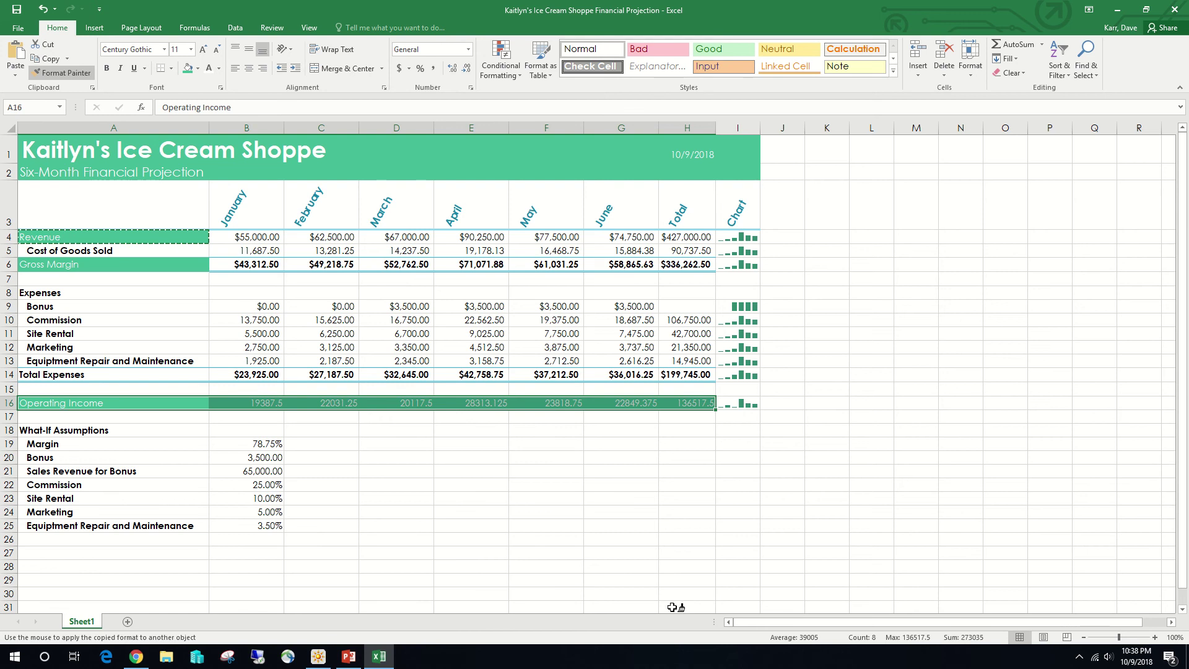
{"action": "key", "text": "Escape"}
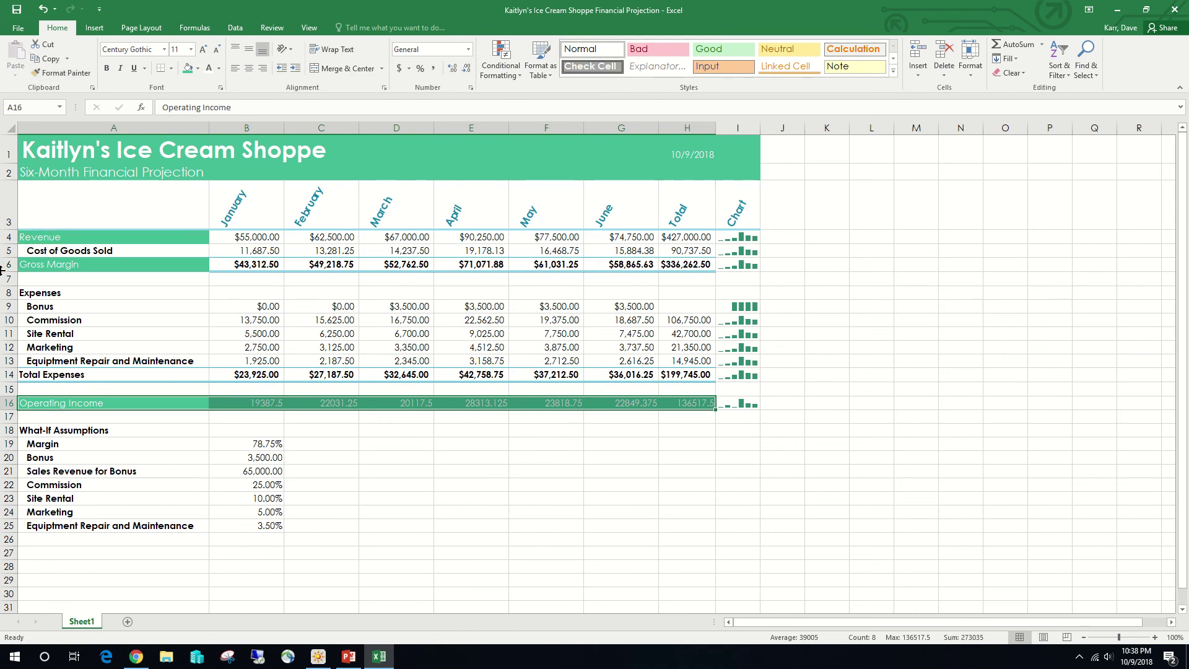
Apply the Currency number format to the Operating Income amounts in B16:H16.
{"action": "left_click", "coordinate": [222, 401]}
{"action": "left_click_drag", "start_coordinate": [234, 401], "coordinate": [668, 399]}
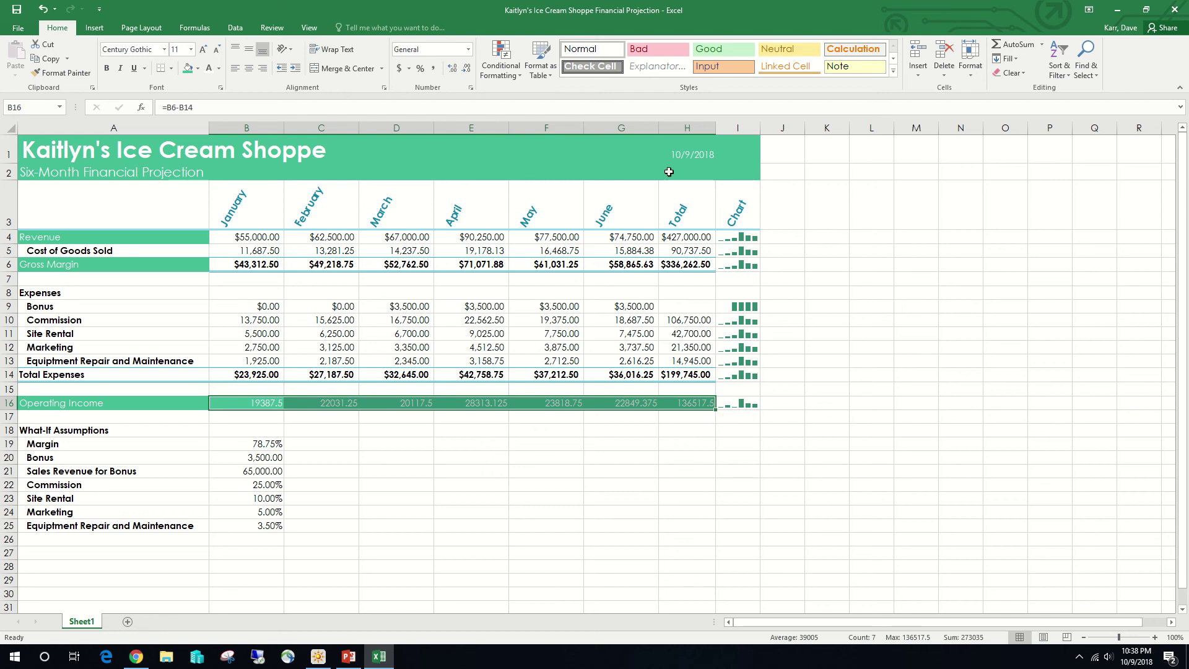
{"action": "left_click", "coordinate": [468, 49]}
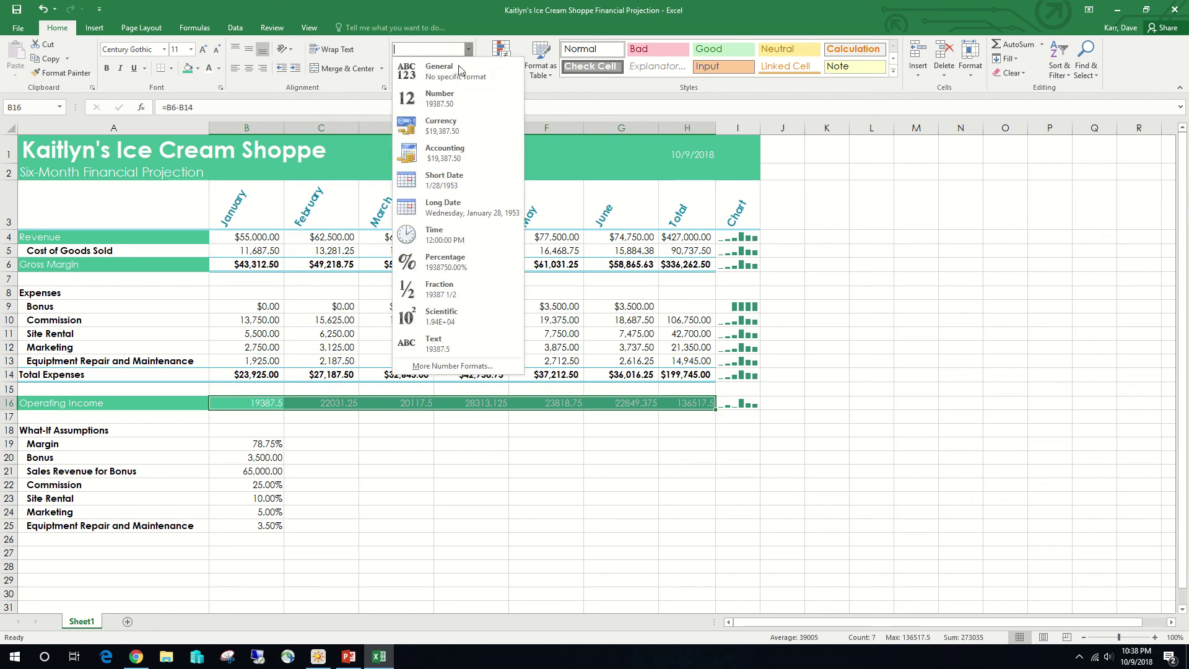
{"action": "left_click", "coordinate": [447, 120]}
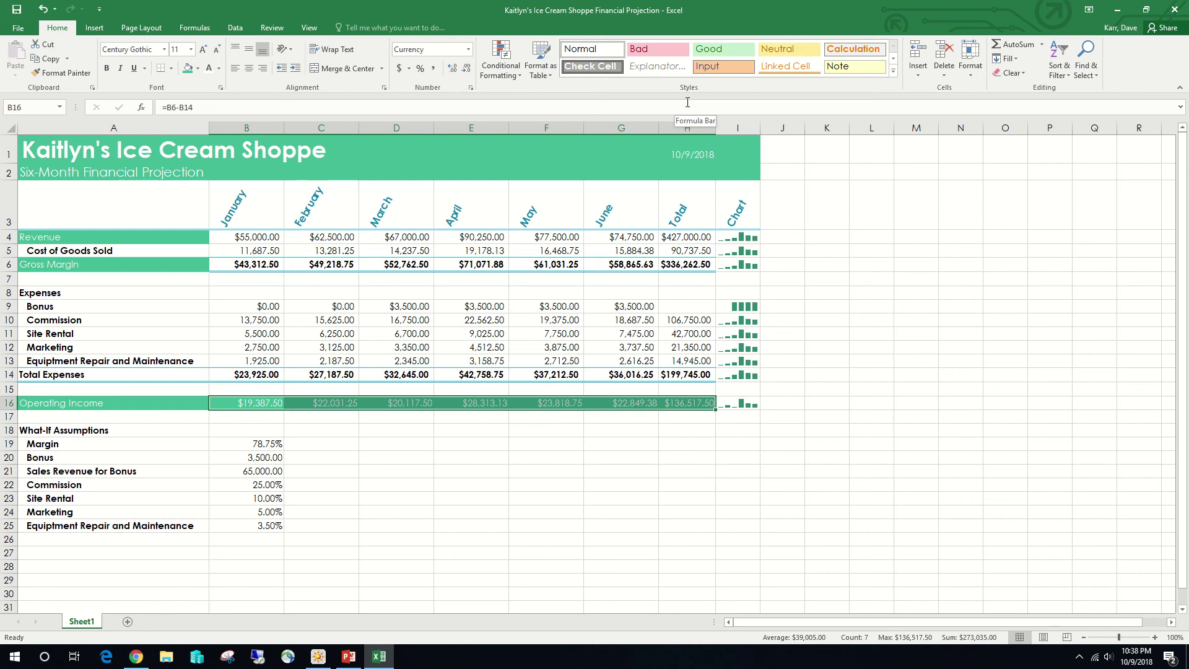
Format the What-If Assumptions heading in A18 as 8-point italic underlined text.
{"action": "left_click", "coordinate": [84, 431]}
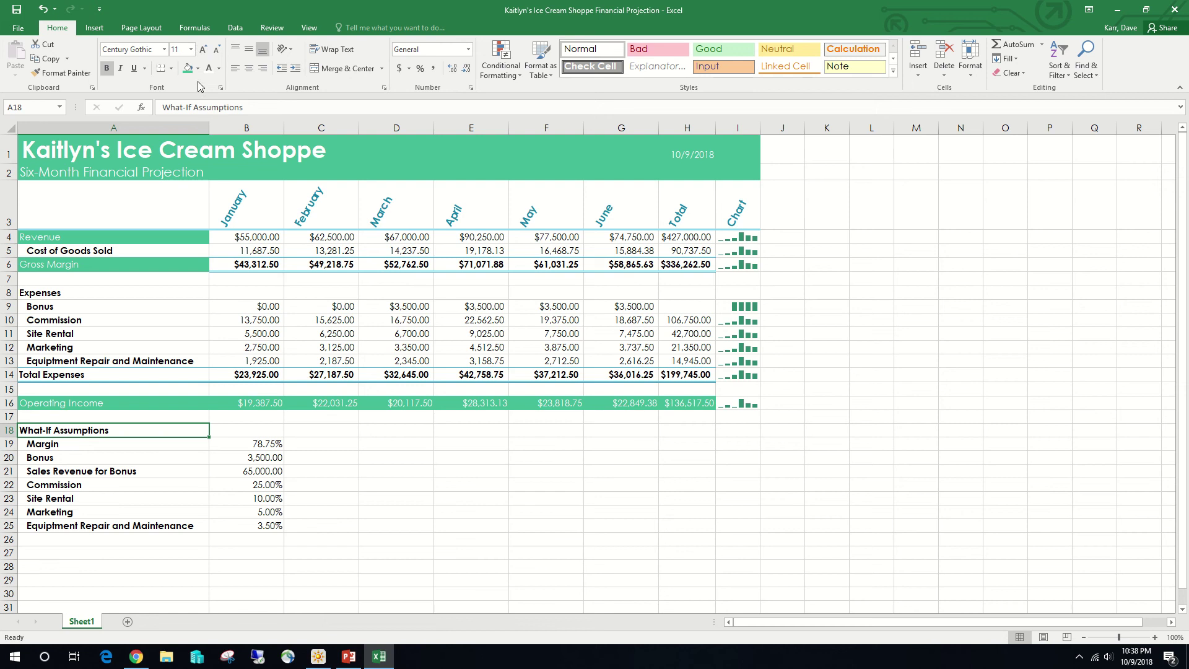
{"action": "left_click", "coordinate": [201, 52]}
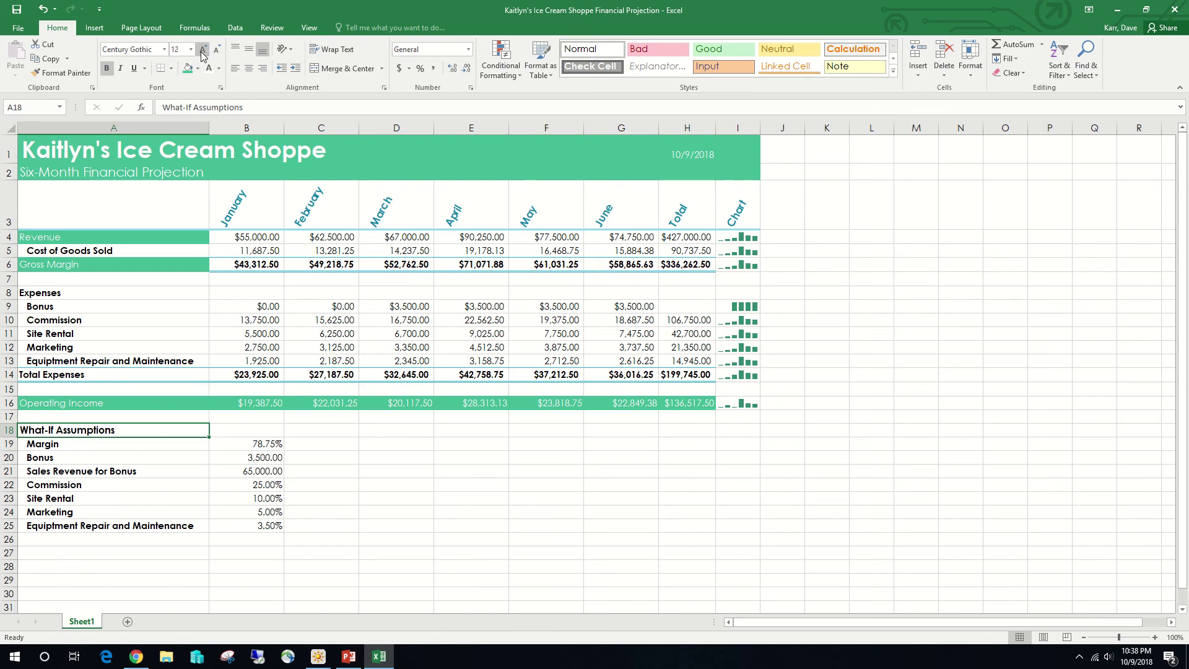
{"action": "left_click", "coordinate": [191, 49]}
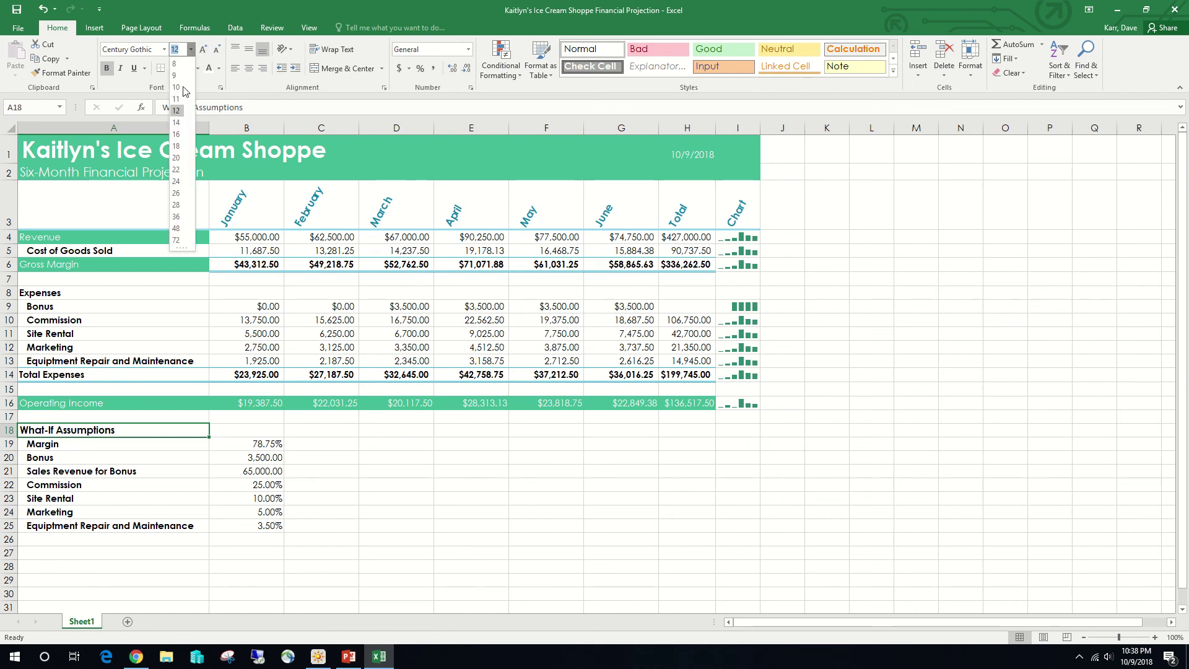
{"action": "left_click", "coordinate": [176, 64]}
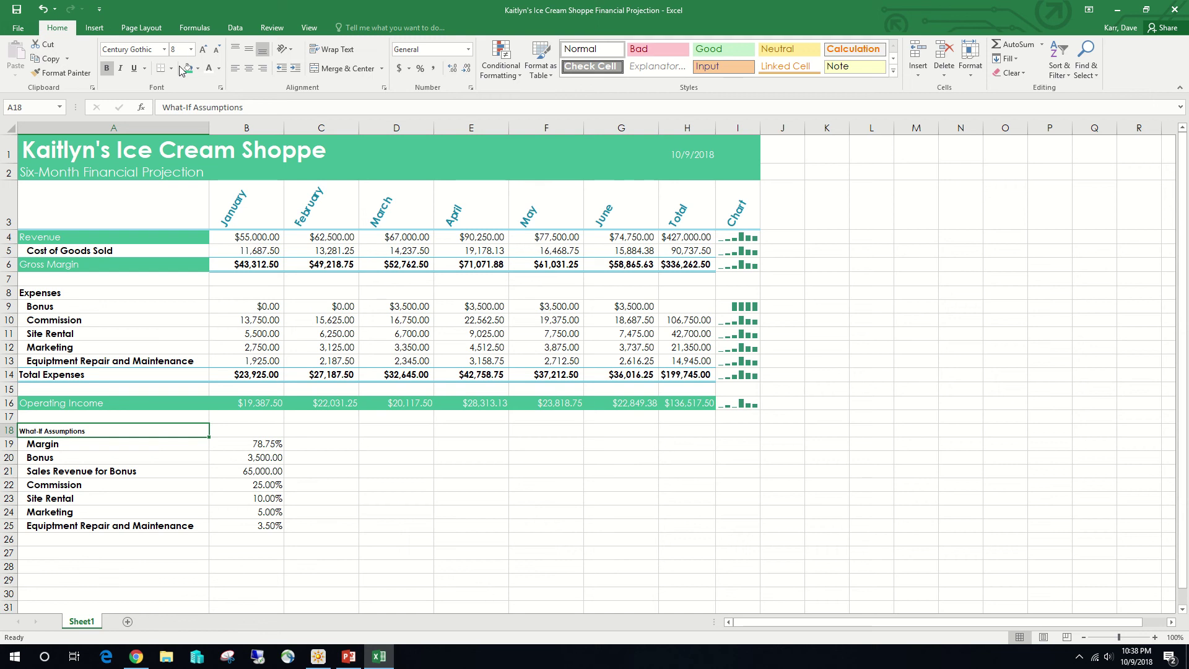
{"action": "left_click", "coordinate": [121, 73]}
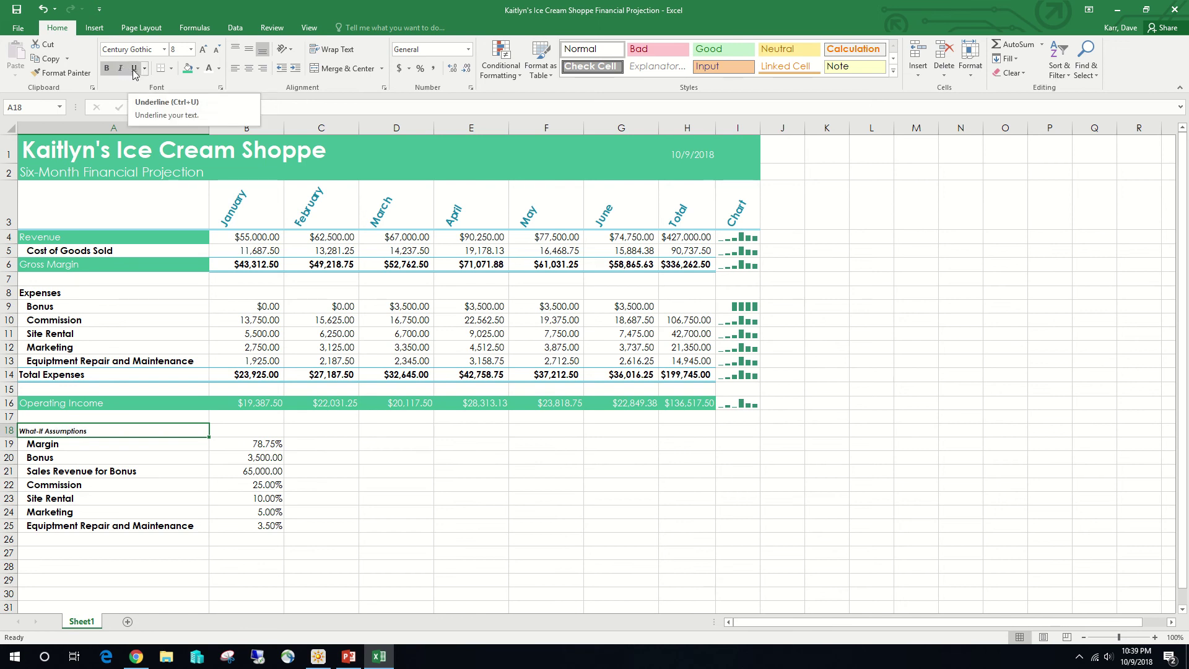
{"action": "left_click", "coordinate": [135, 70]}
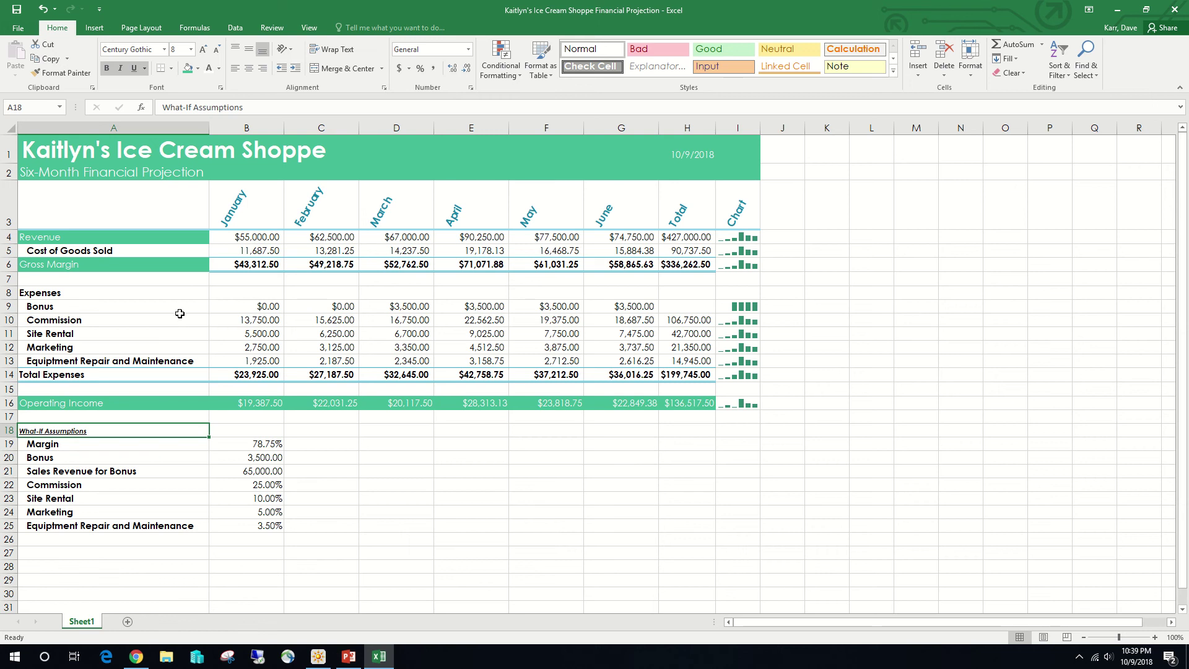
Set the font size of the assumptions table in A19:B25 to 8.
{"action": "left_click_drag", "start_coordinate": [55, 445], "coordinate": [225, 524]}
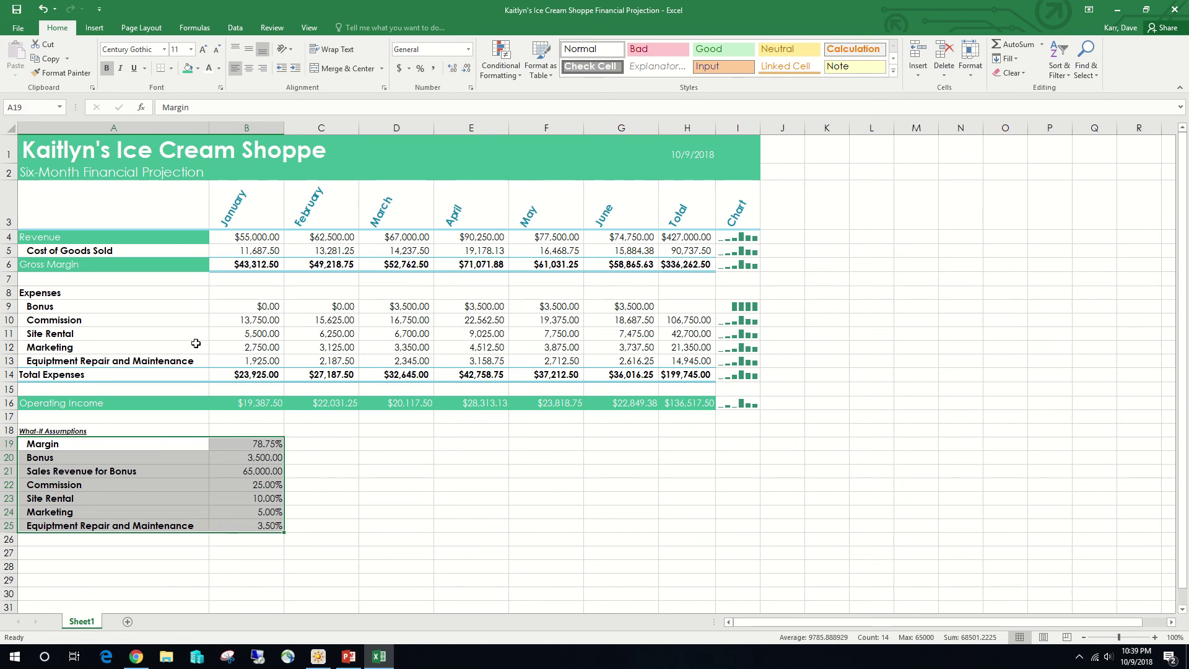
{"action": "left_click", "coordinate": [190, 49]}
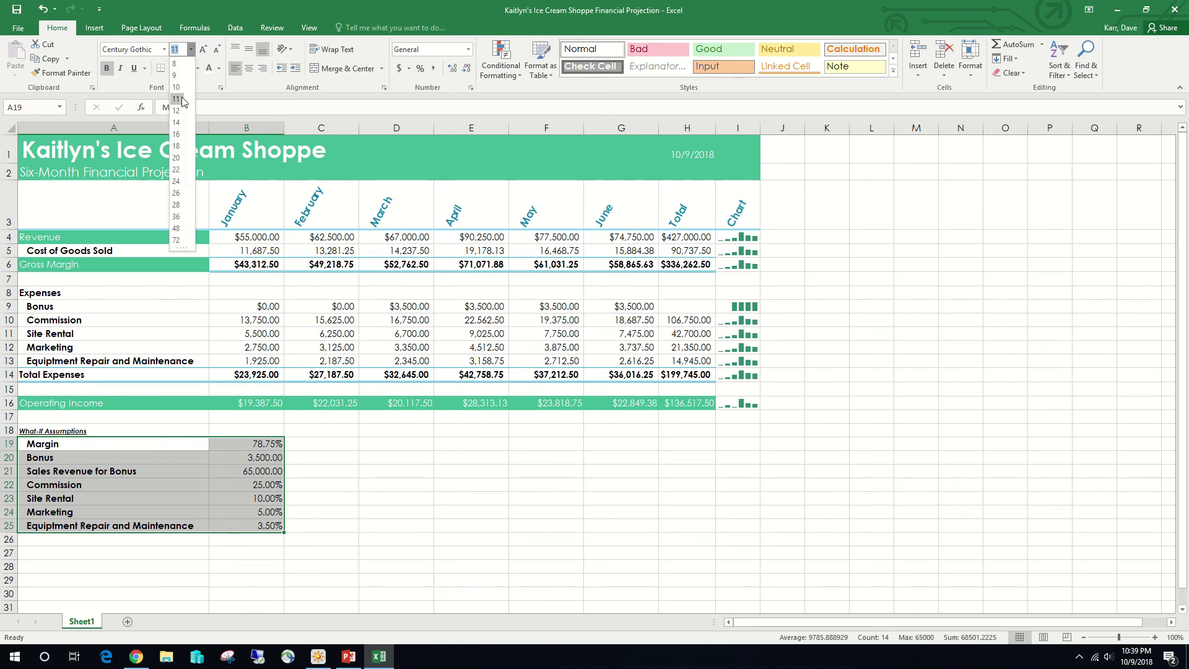
{"action": "left_click", "coordinate": [177, 64]}
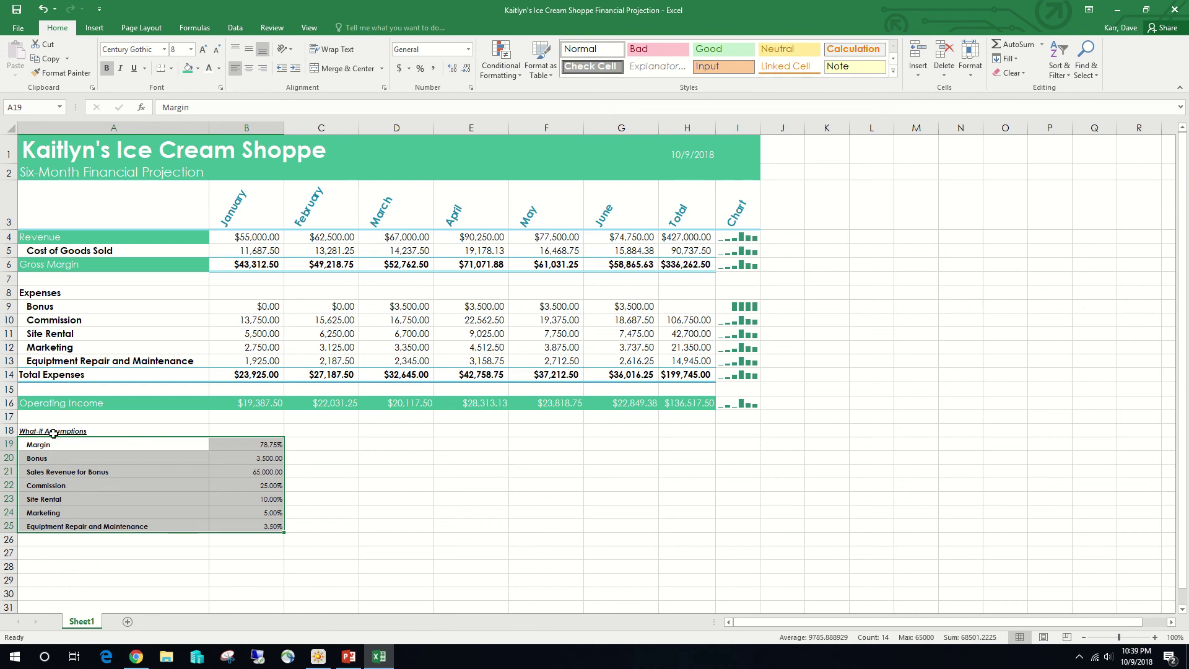
Give the What-If Assumptions block A18:B25 the green fill and white font color, and save the workbook.
{"action": "left_click_drag", "start_coordinate": [40, 430], "coordinate": [227, 523]}
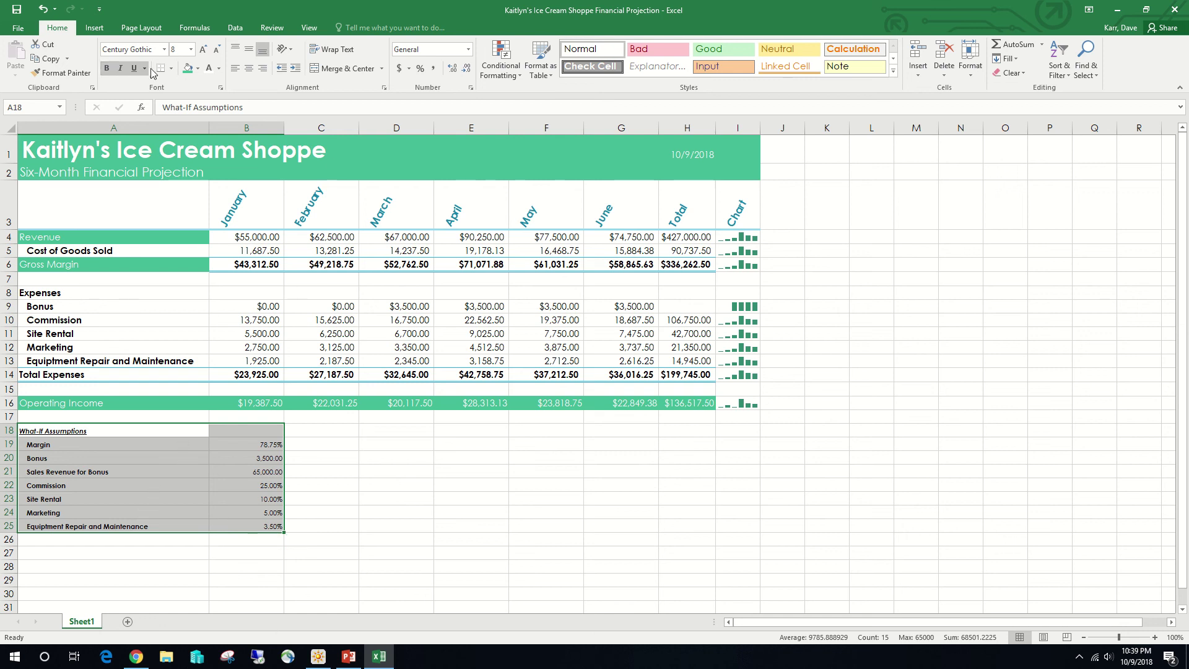
{"action": "left_click", "coordinate": [193, 70]}
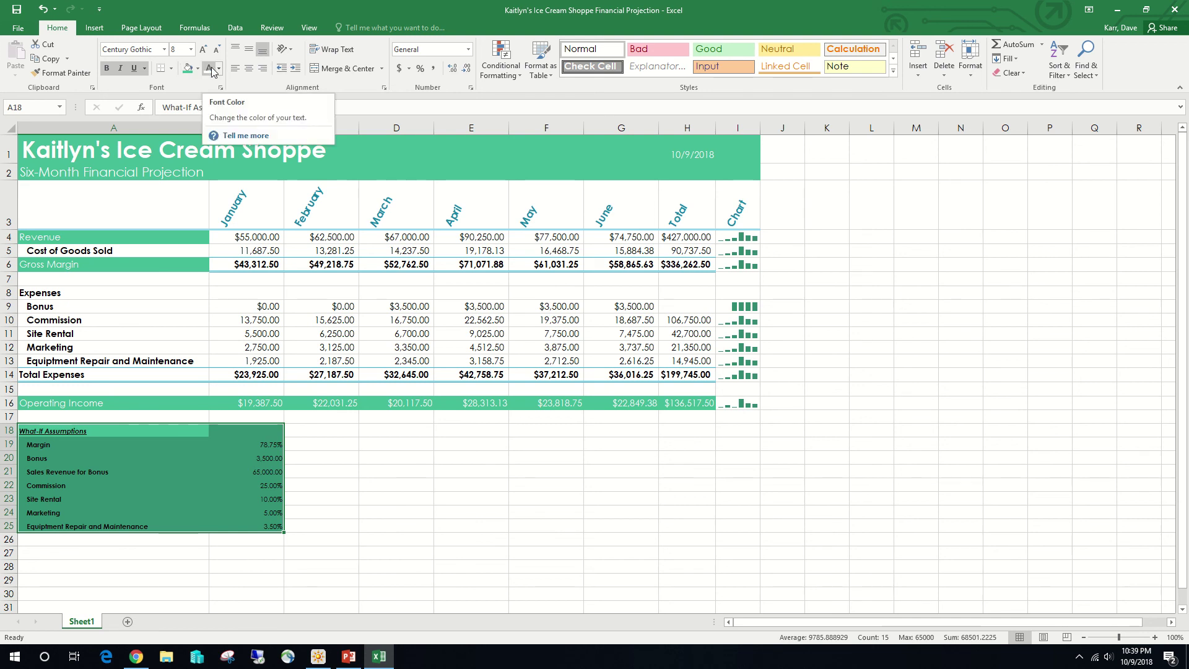
{"action": "left_click", "coordinate": [209, 68]}
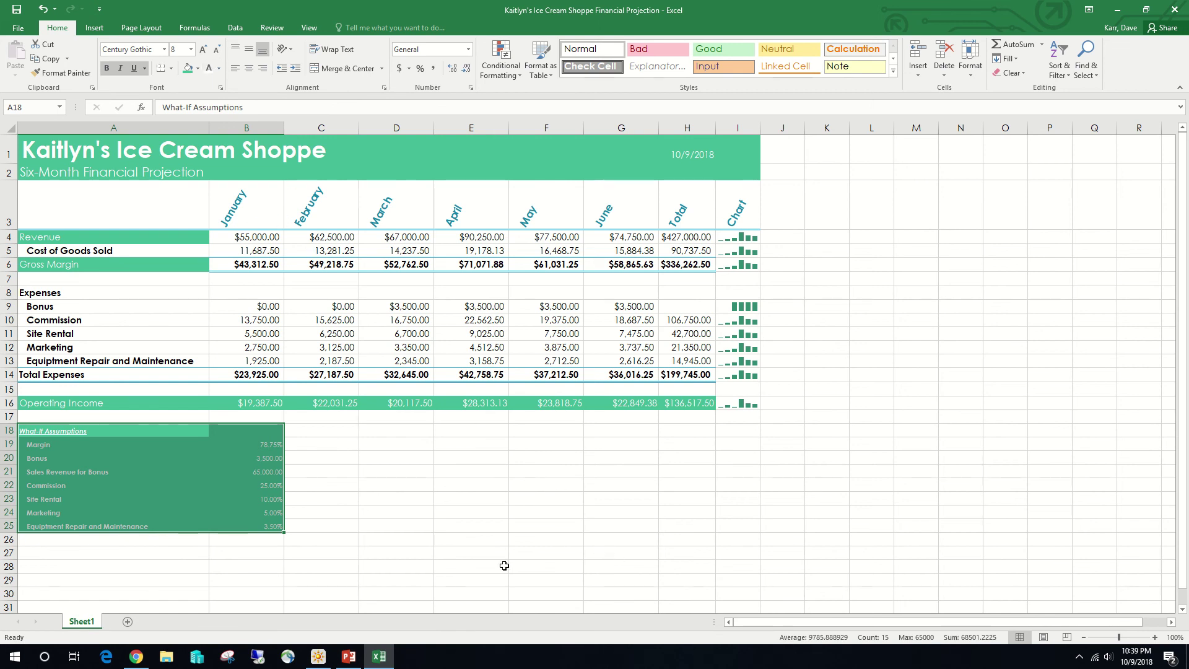
{"action": "left_click", "coordinate": [453, 502]}
{"action": "left_click", "coordinate": [16, 9]}
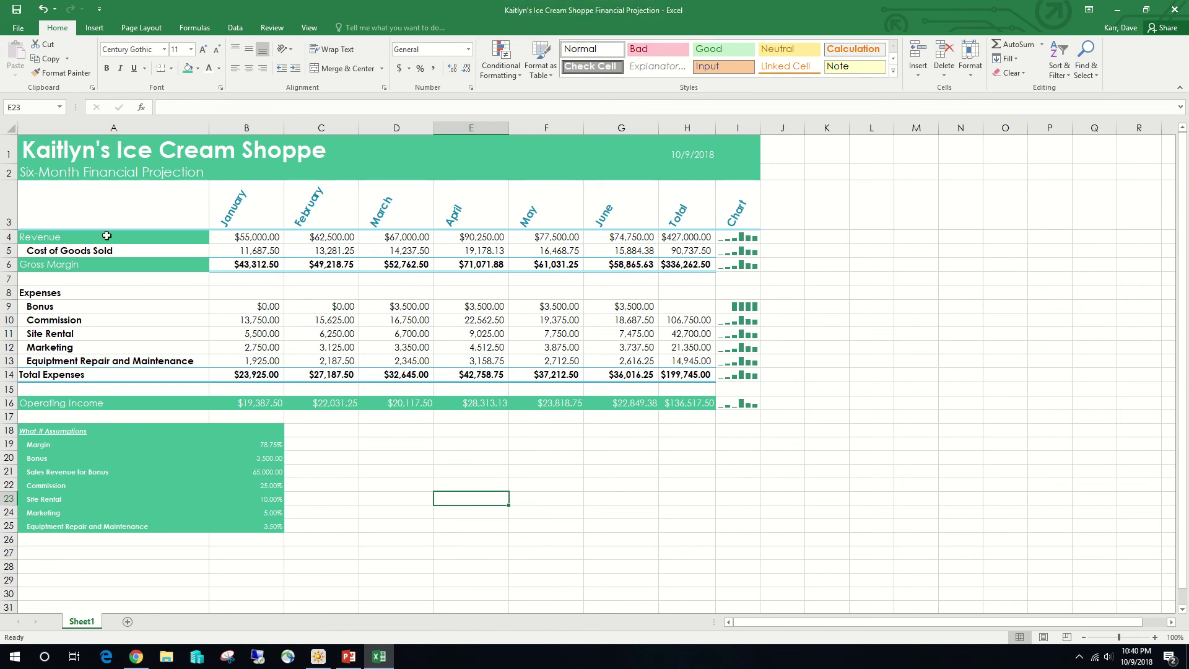
Insert the recommended Clustered Column chart from the month headings A3:G3 and the expense rows A9:G13.
{"action": "left_click", "coordinate": [100, 215]}
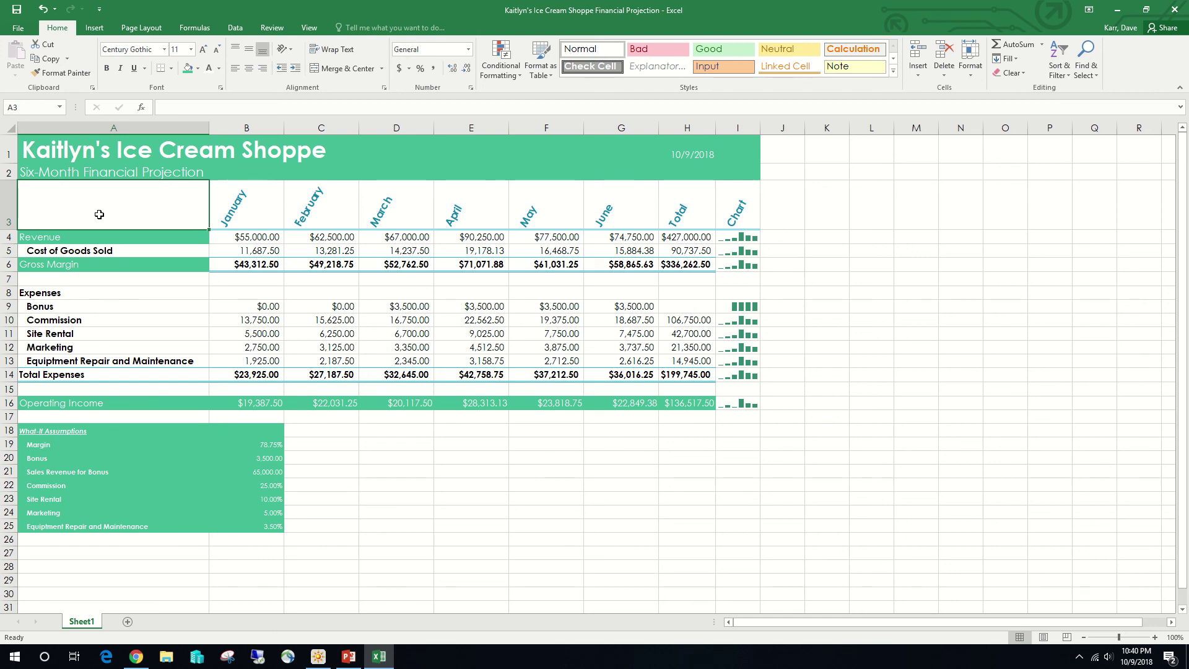
{"action": "left_click_drag", "start_coordinate": [99, 214], "coordinate": [598, 218]}
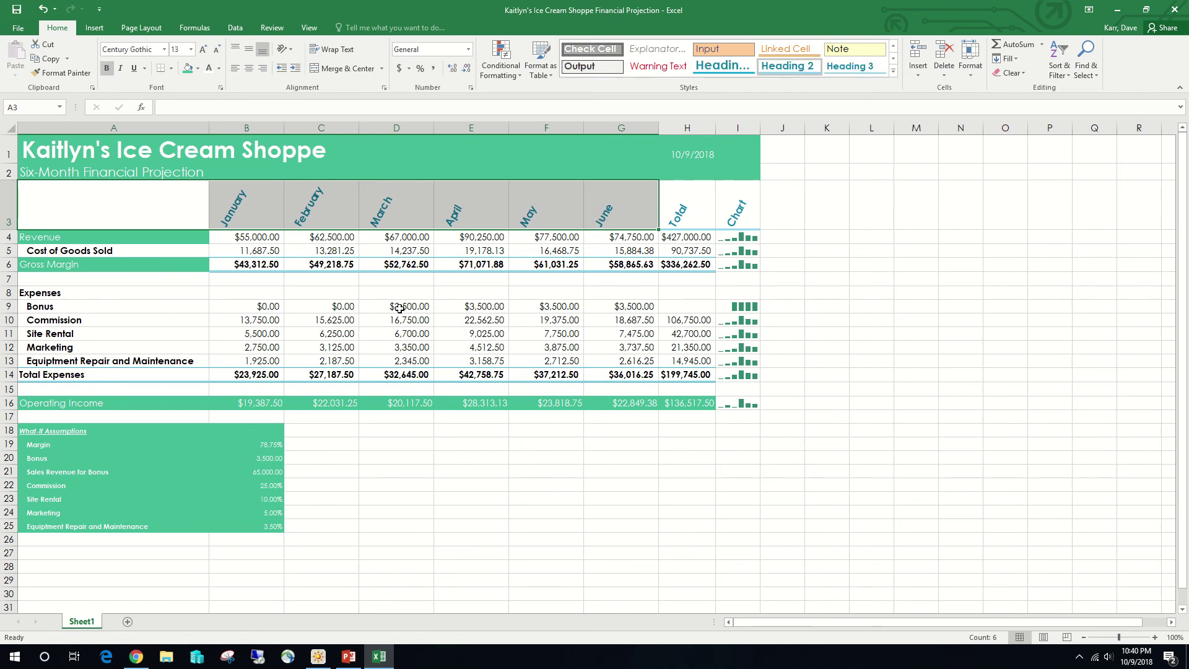
{"action": "left_click", "coordinate": [80, 308], "text": "ctrl"}
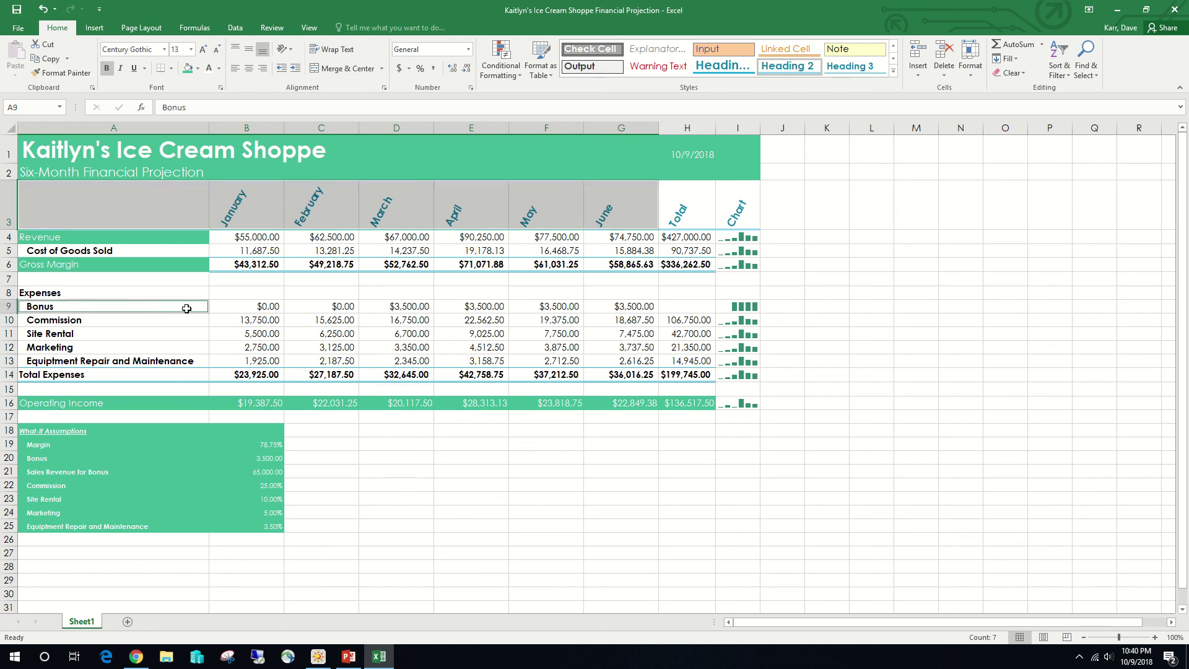
{"action": "left_click_drag", "start_coordinate": [198, 307], "coordinate": [623, 358]}
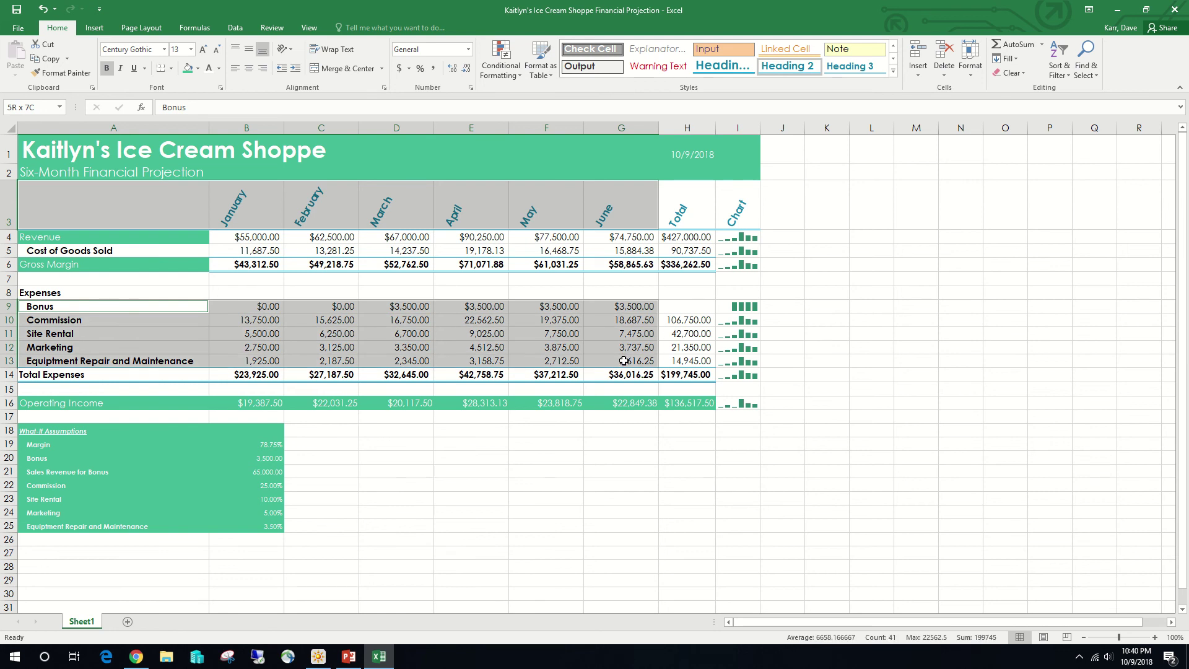
{"action": "left_click_drag", "start_coordinate": [623, 361], "coordinate": [623, 360]}
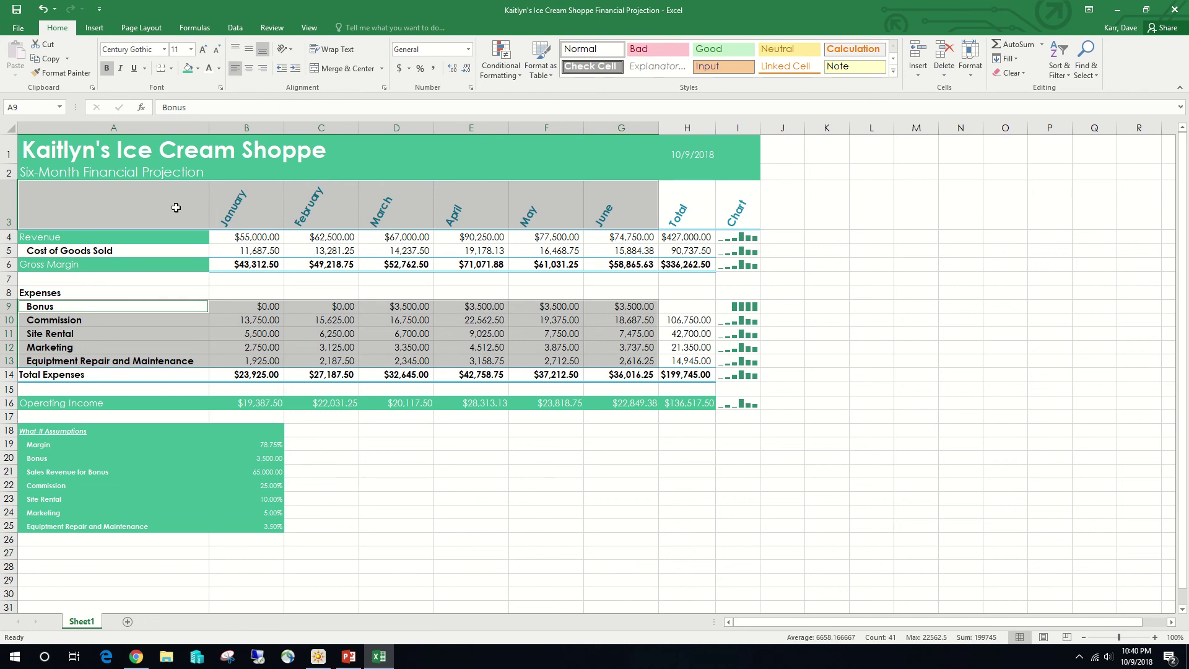
{"action": "left_click", "coordinate": [106, 28]}
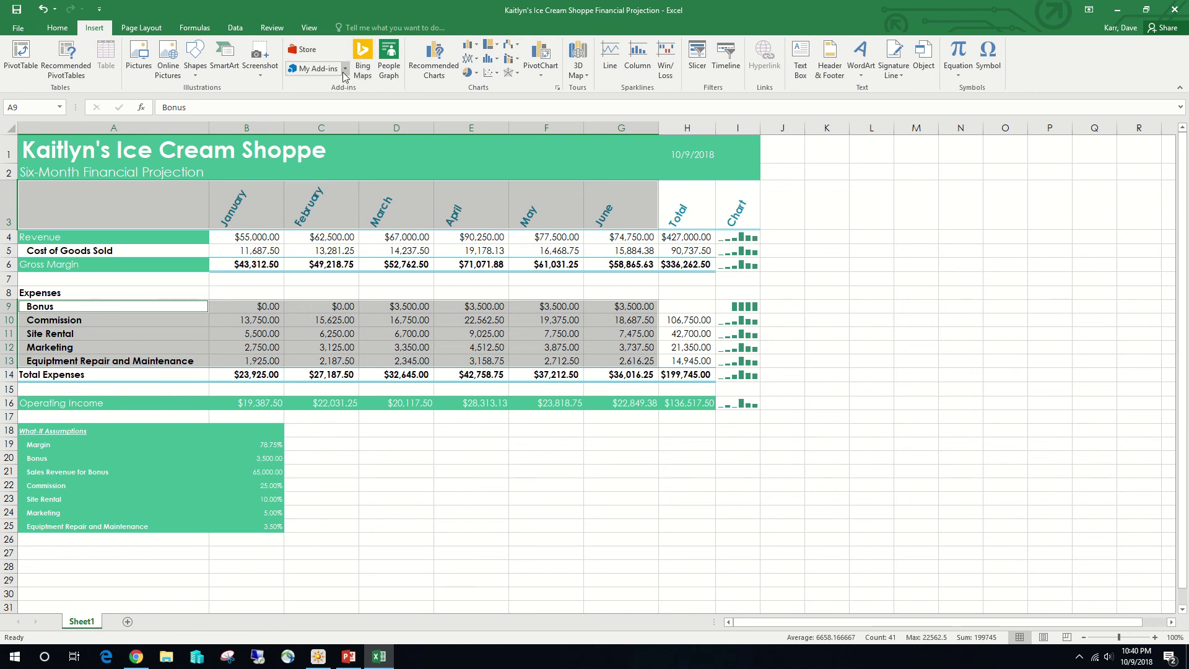
{"action": "left_click", "coordinate": [432, 56]}
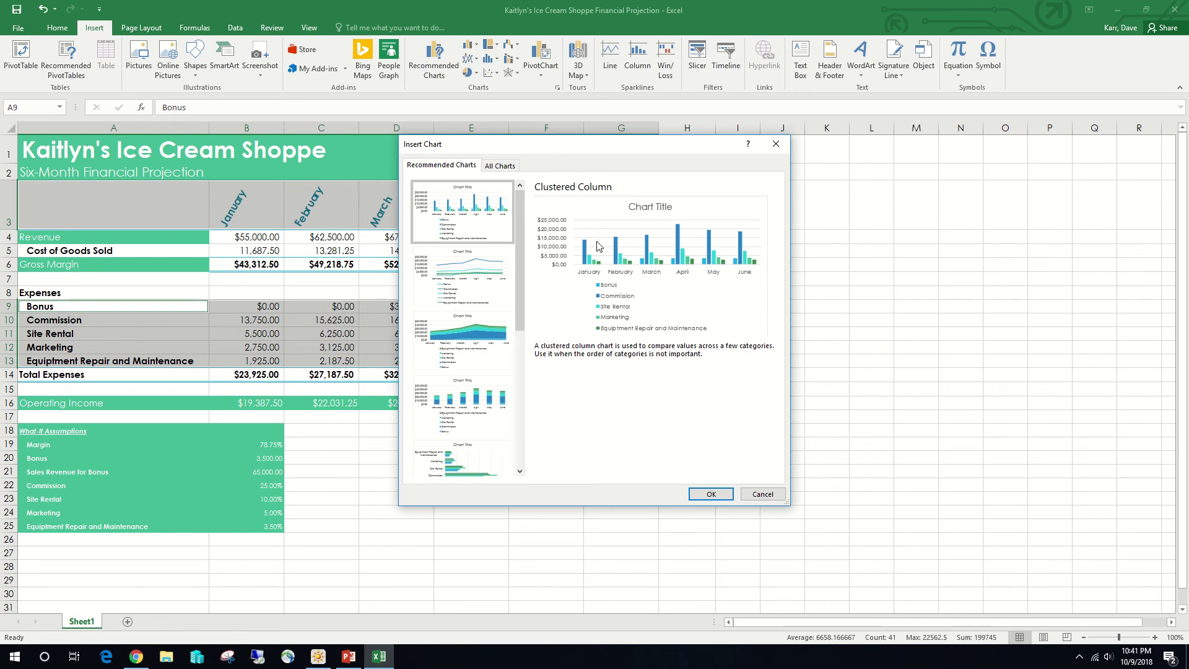
{"action": "left_click", "coordinate": [712, 495]}
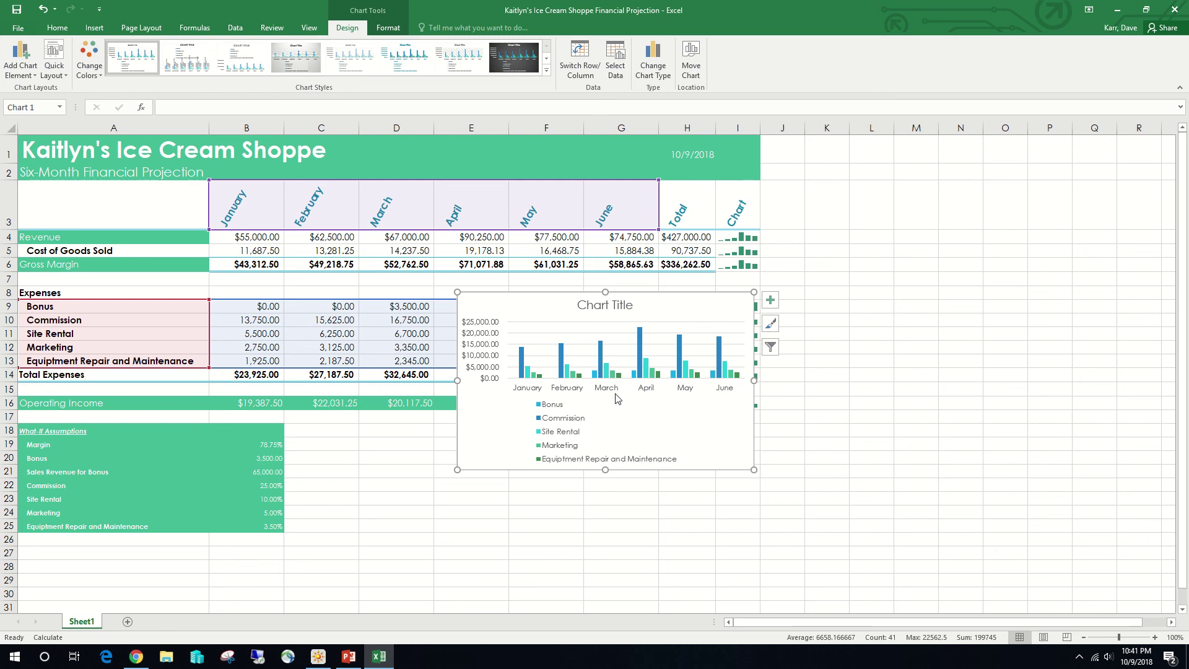
Move the expenses chart to a new sheet named Expense Chart.
{"action": "left_click", "coordinate": [693, 59]}
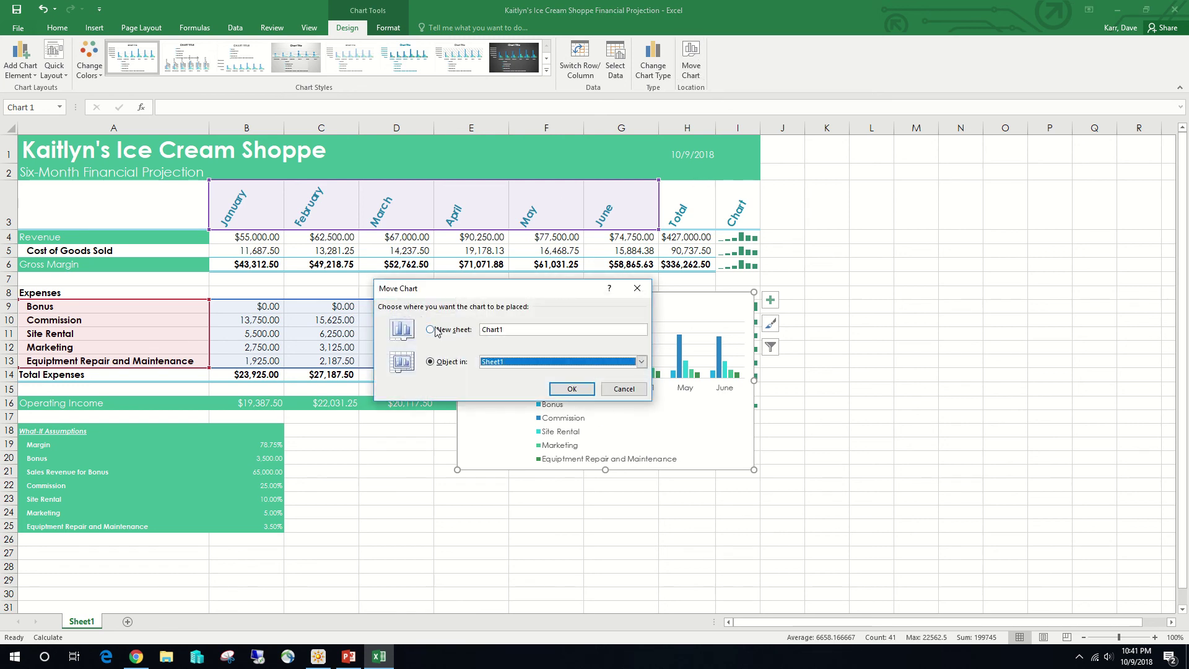
{"action": "left_click", "coordinate": [435, 330]}
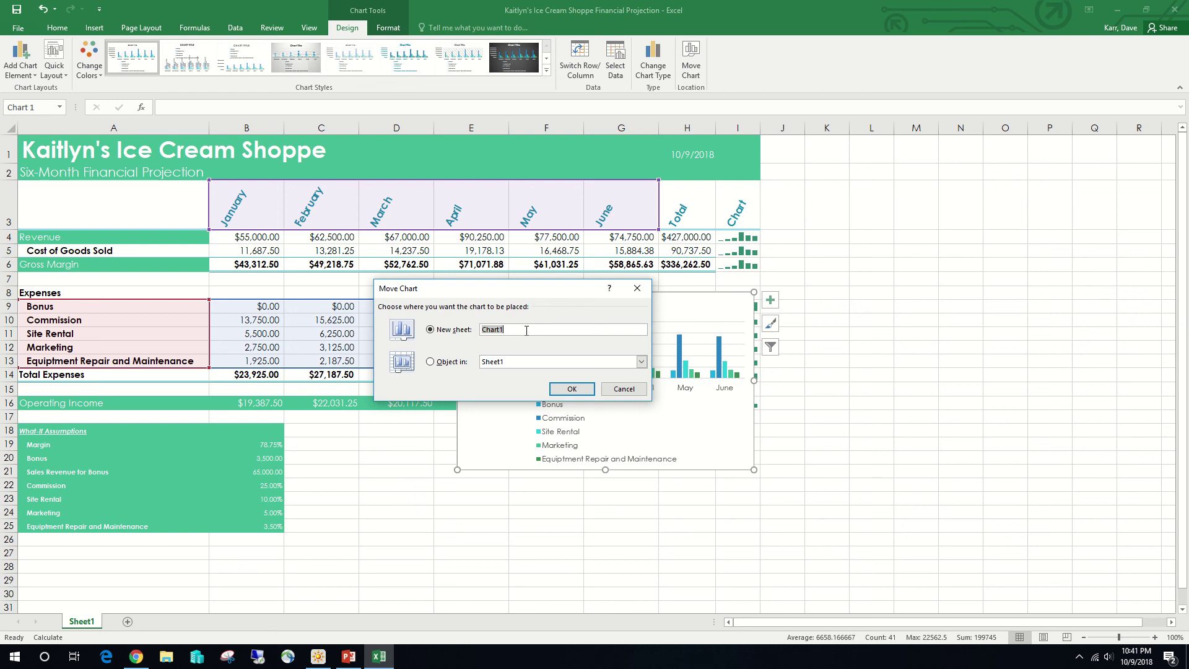
{"action": "type", "text": "Expense Ch"}
{"action": "left_click", "coordinate": [570, 388]}
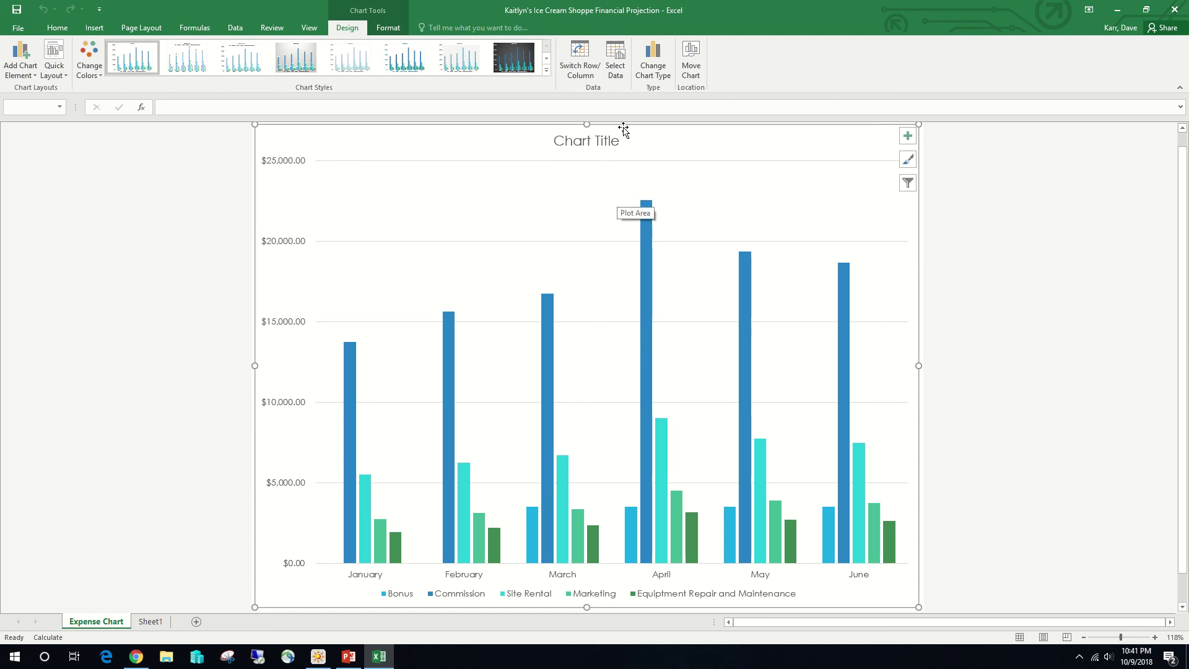
Replace the chart's placeholder title with "Six-Month Projected Expenses".
{"action": "left_click", "coordinate": [578, 144]}
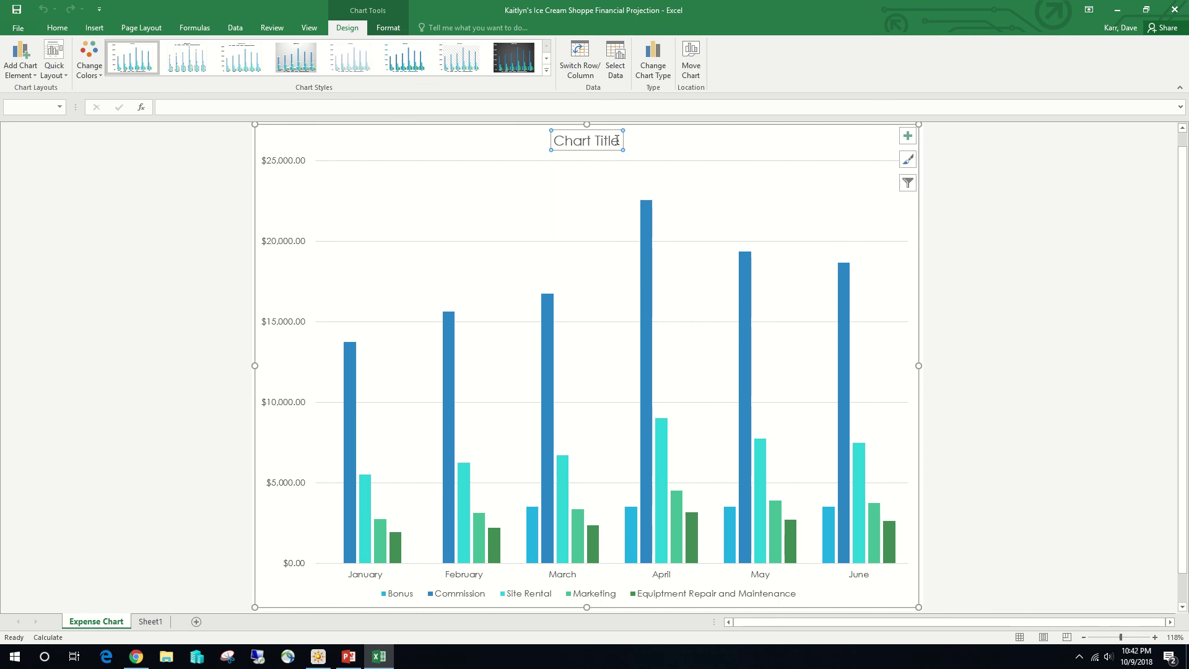
{"action": "triple_click", "coordinate": [556, 141]}
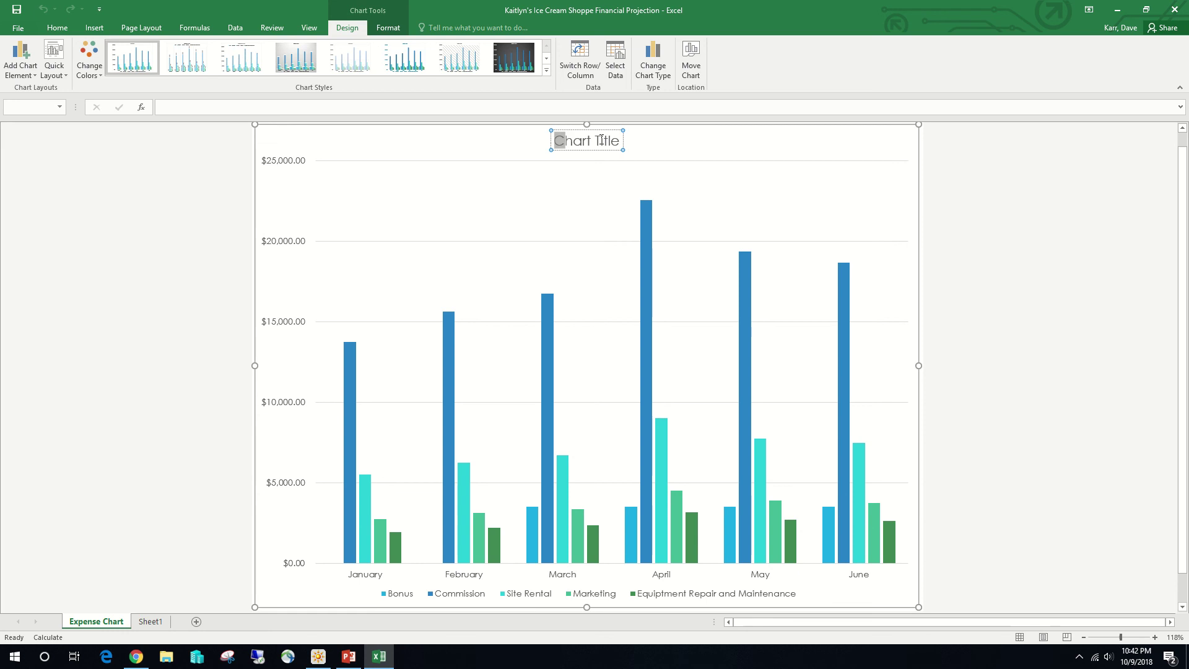
{"action": "type", "text": "Six-Mo"}
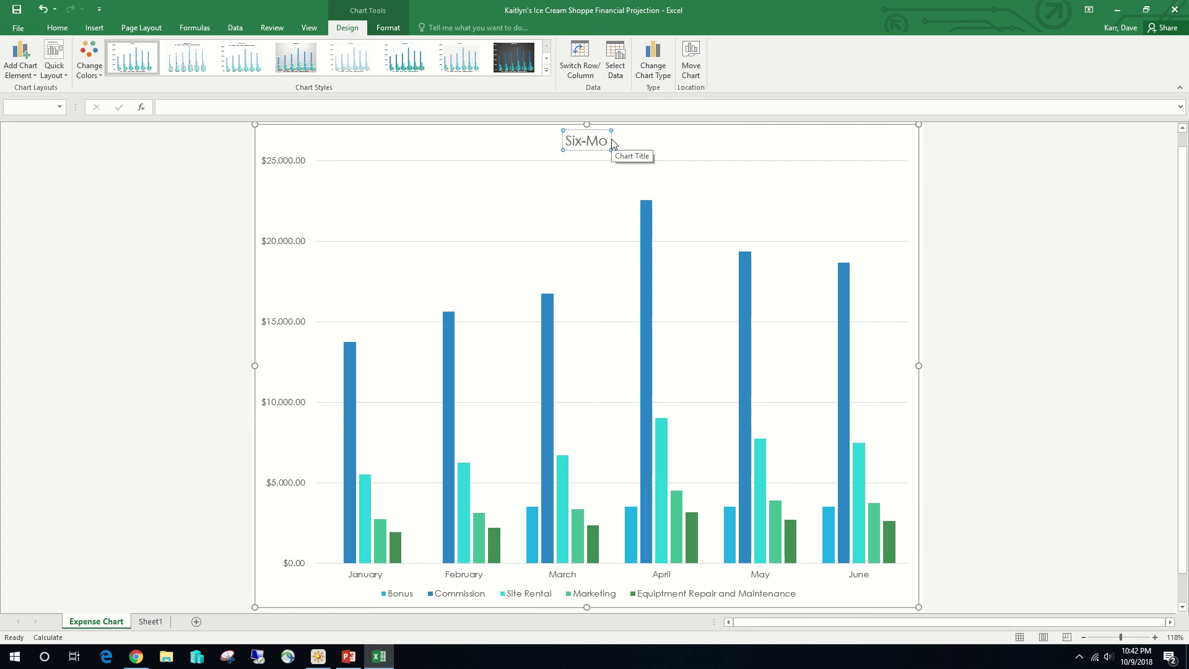
{"action": "type", "text": "nth"}
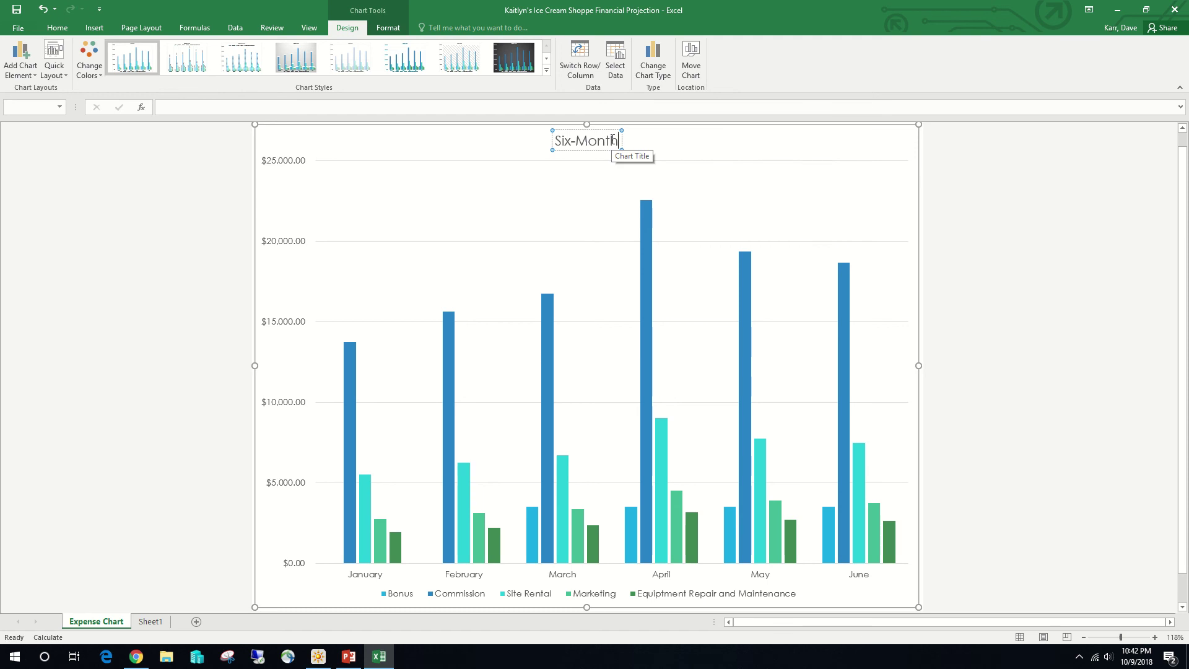
{"action": "type", "text": " Pr"}
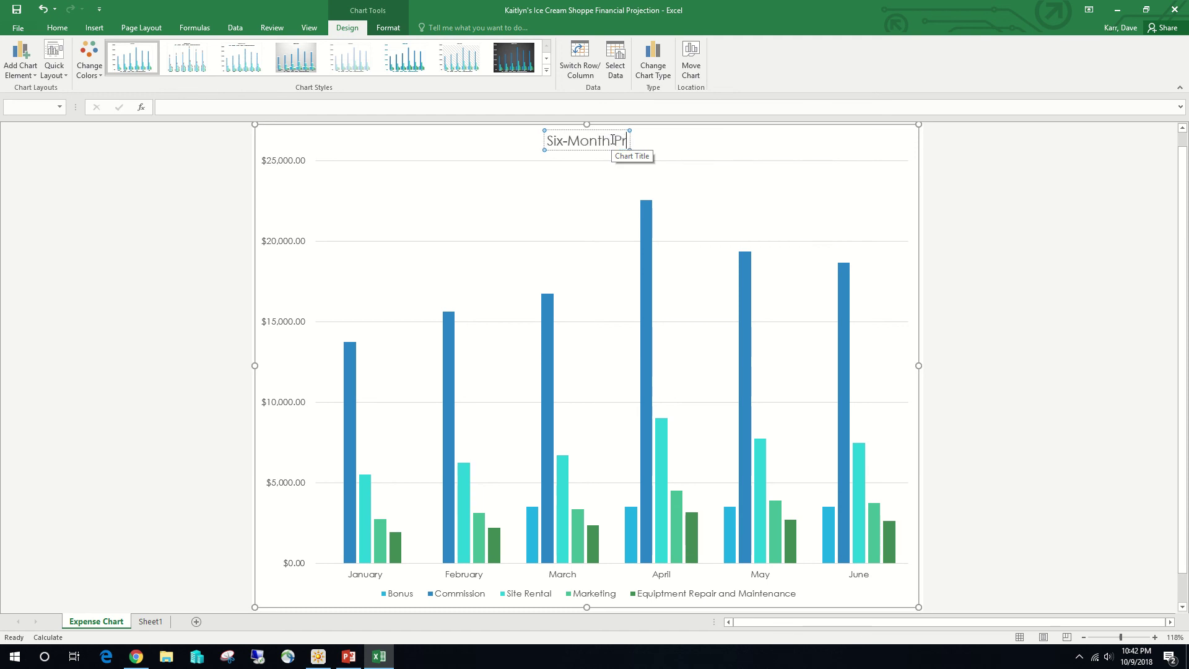
{"action": "type", "text": "ojected"}
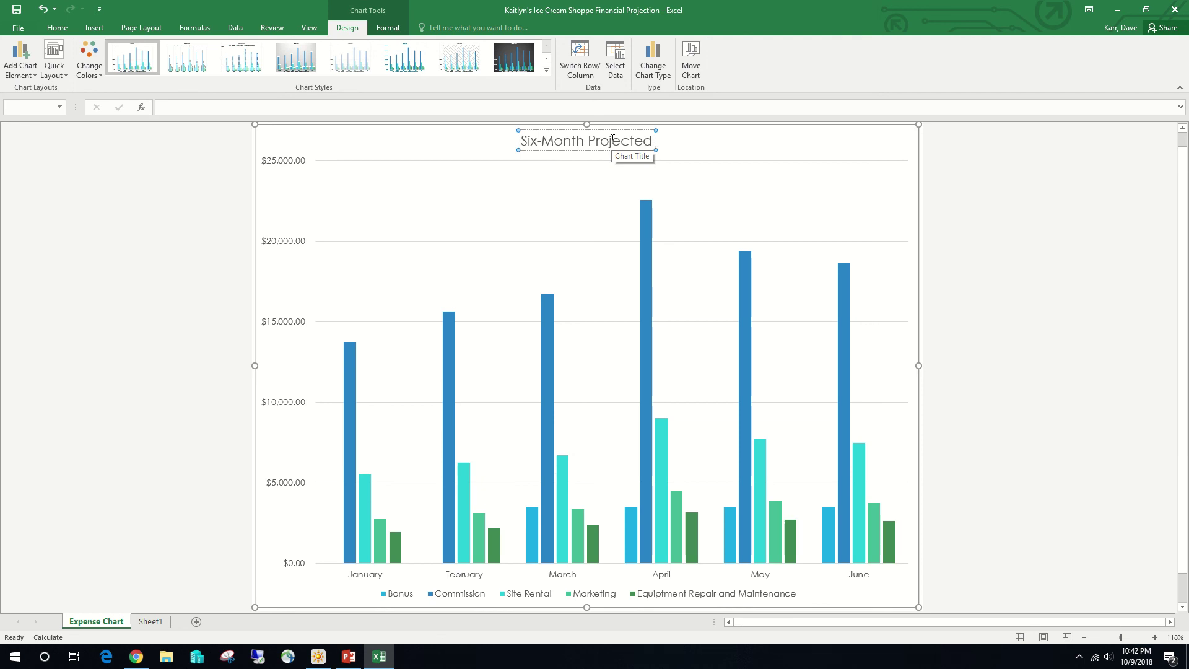
{"action": "type", "text": " Expe"}
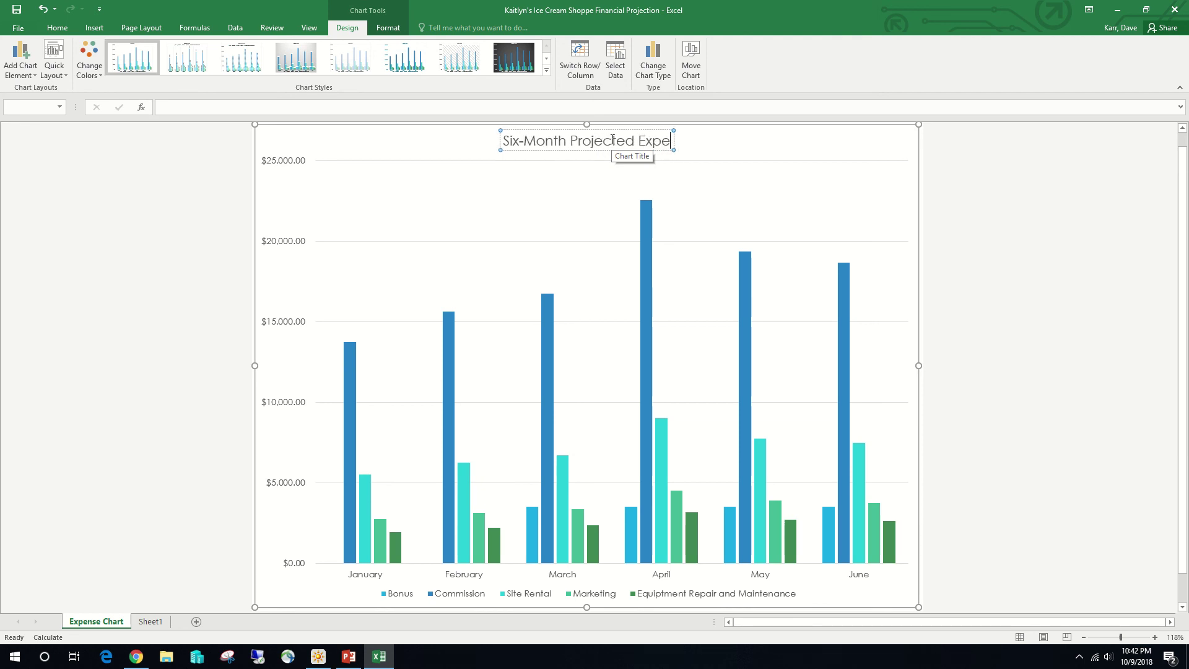
{"action": "type", "text": "nses"}
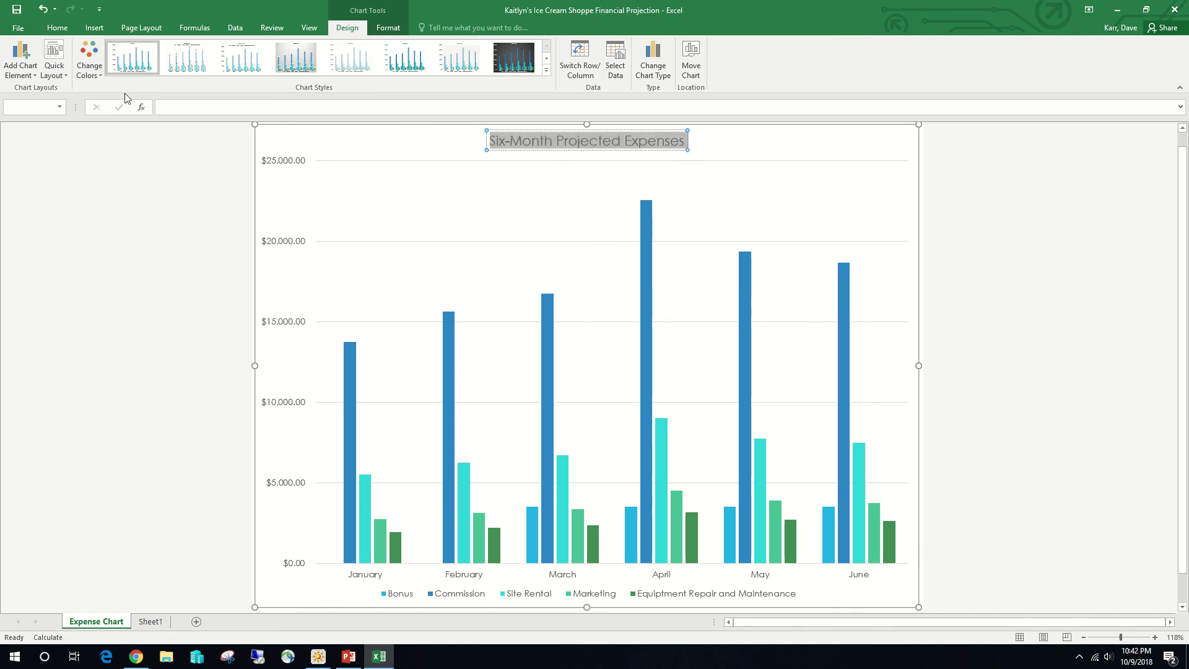
Underline the chart title text and deselect the title.
{"action": "left_click", "coordinate": [57, 28]}
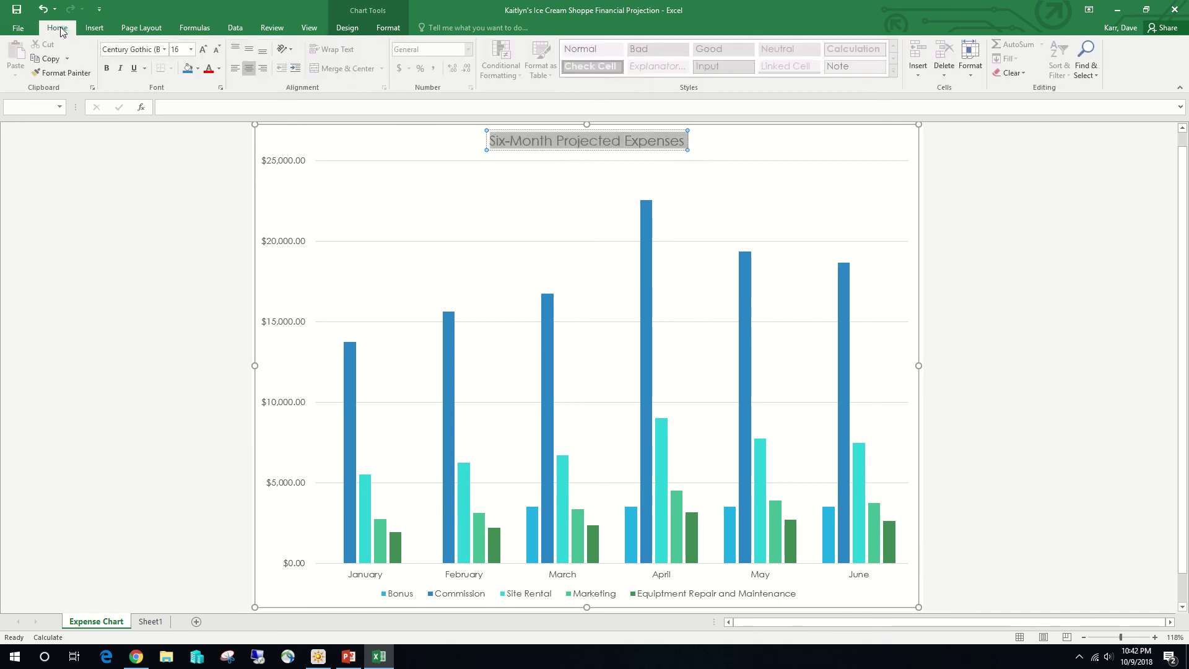
{"action": "left_click", "coordinate": [134, 69]}
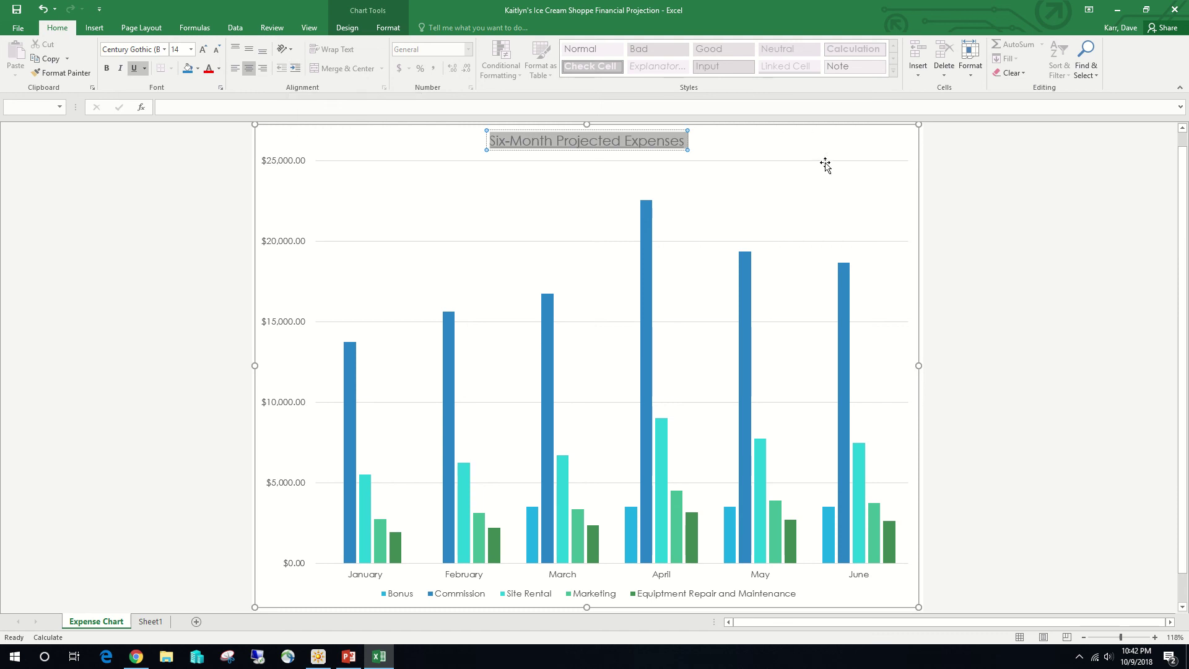
{"action": "left_click", "coordinate": [796, 146]}
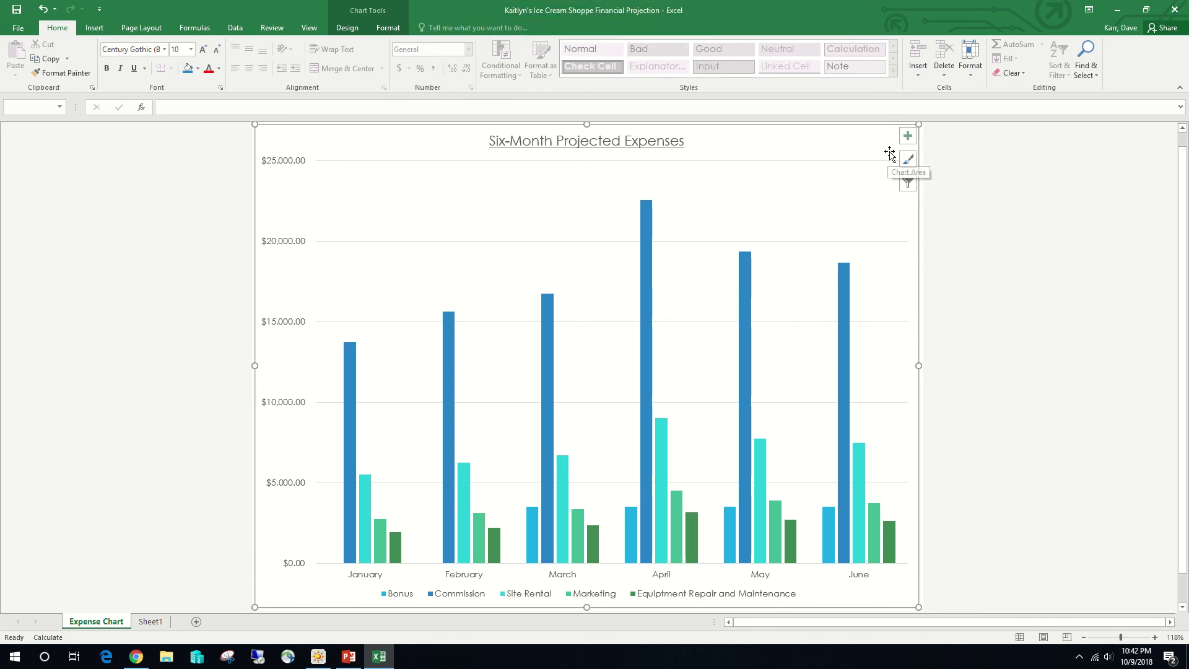
Add data labels at the outside end of the chart's columns.
{"action": "left_click", "coordinate": [913, 136]}
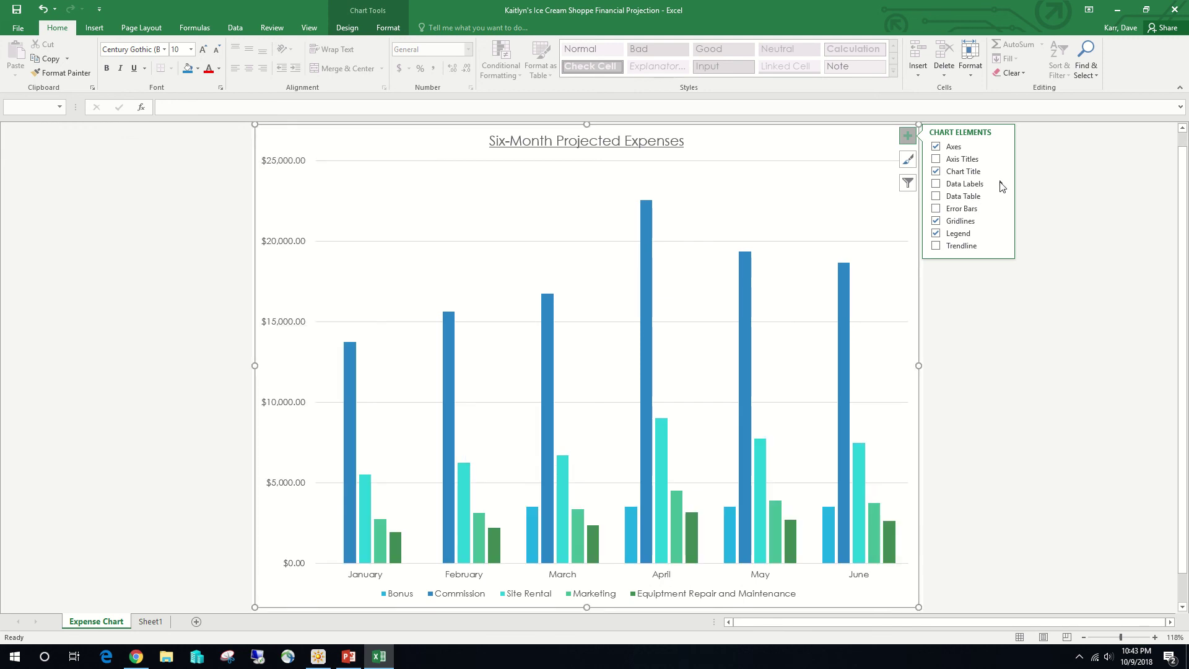
{"action": "left_click", "coordinate": [1002, 184]}
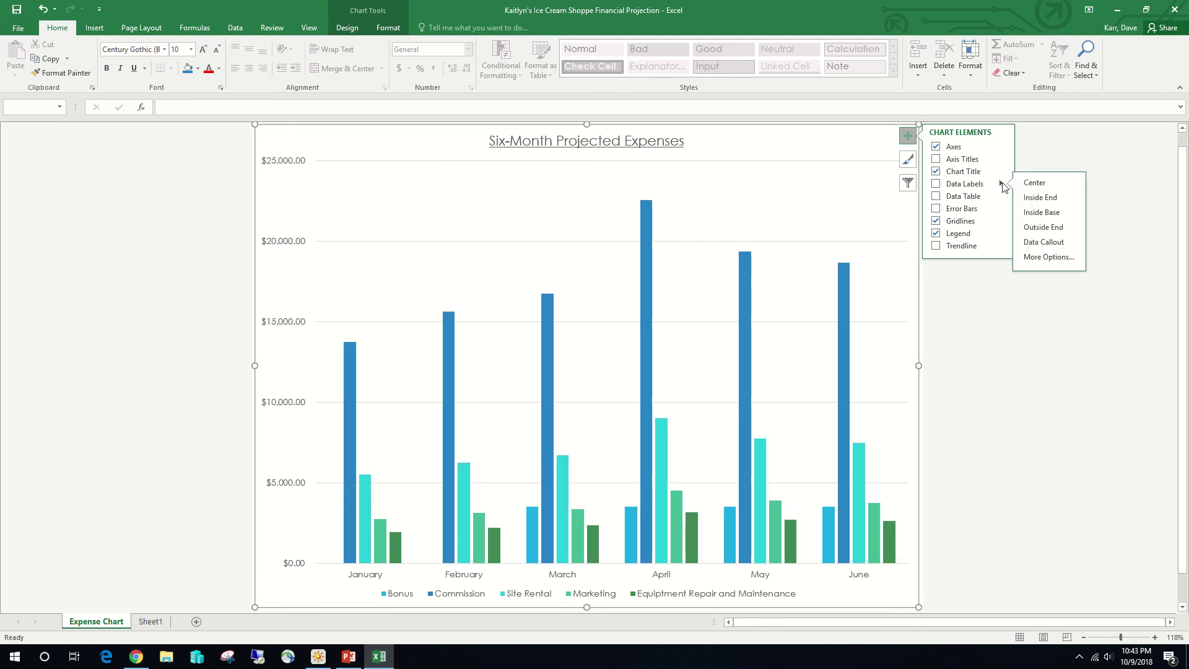
{"action": "left_click", "coordinate": [1045, 227]}
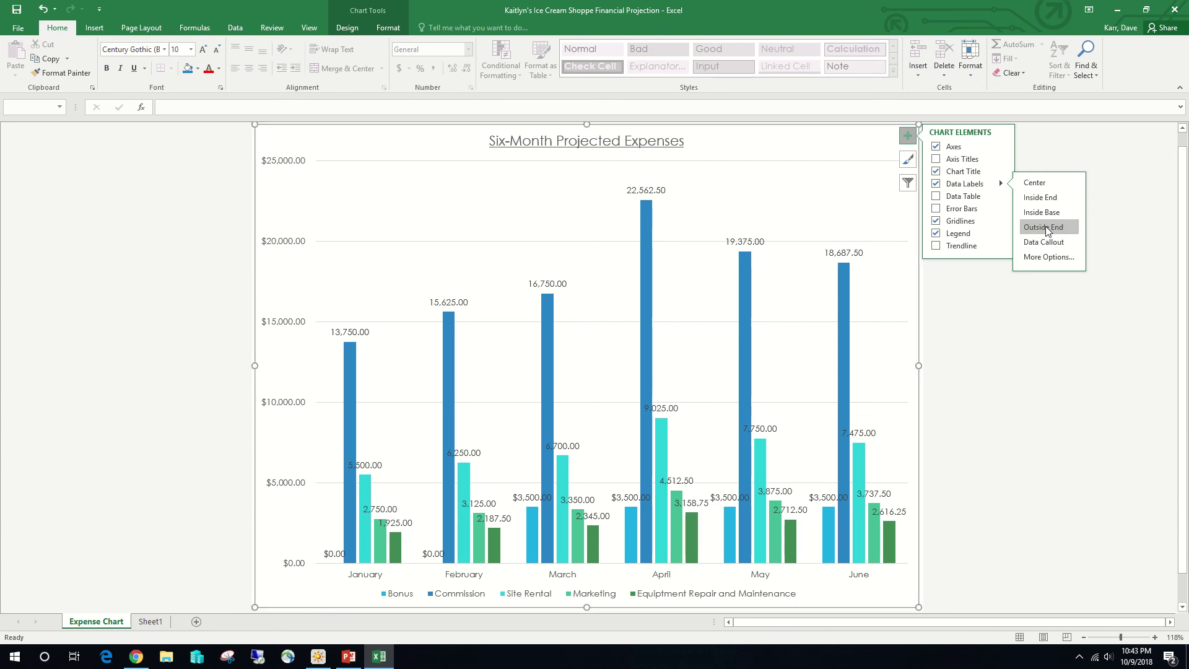
{"action": "left_click", "coordinate": [907, 138]}
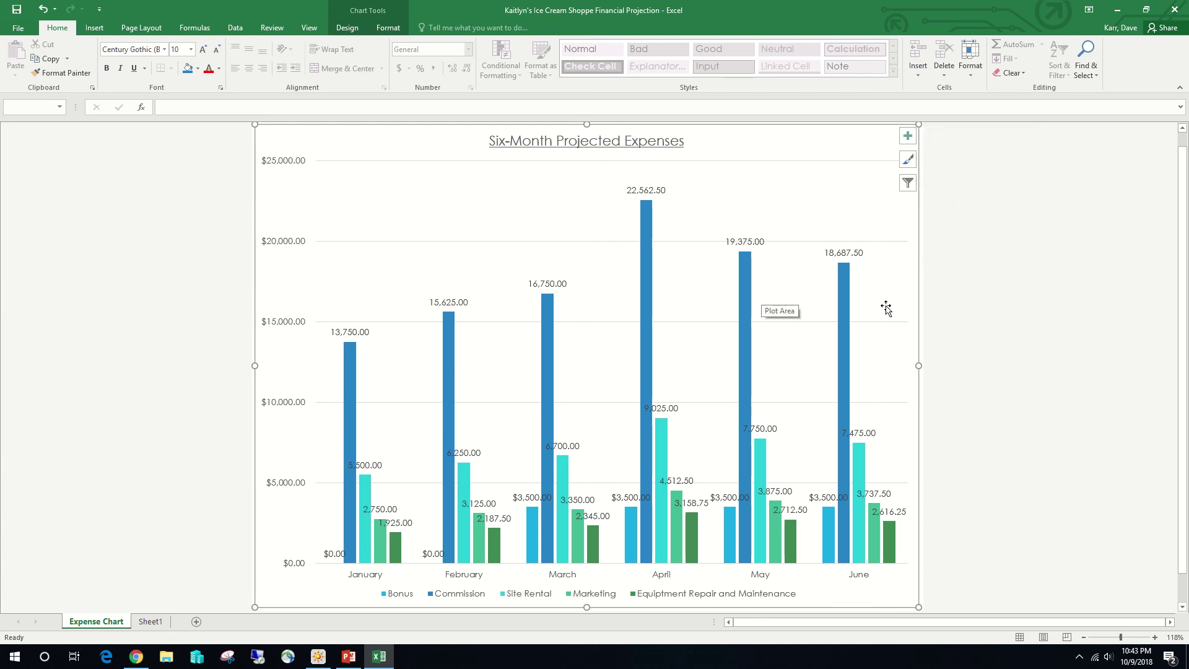
Filter the Commission and Bonus series out of the expenses chart.
{"action": "left_click", "coordinate": [910, 186]}
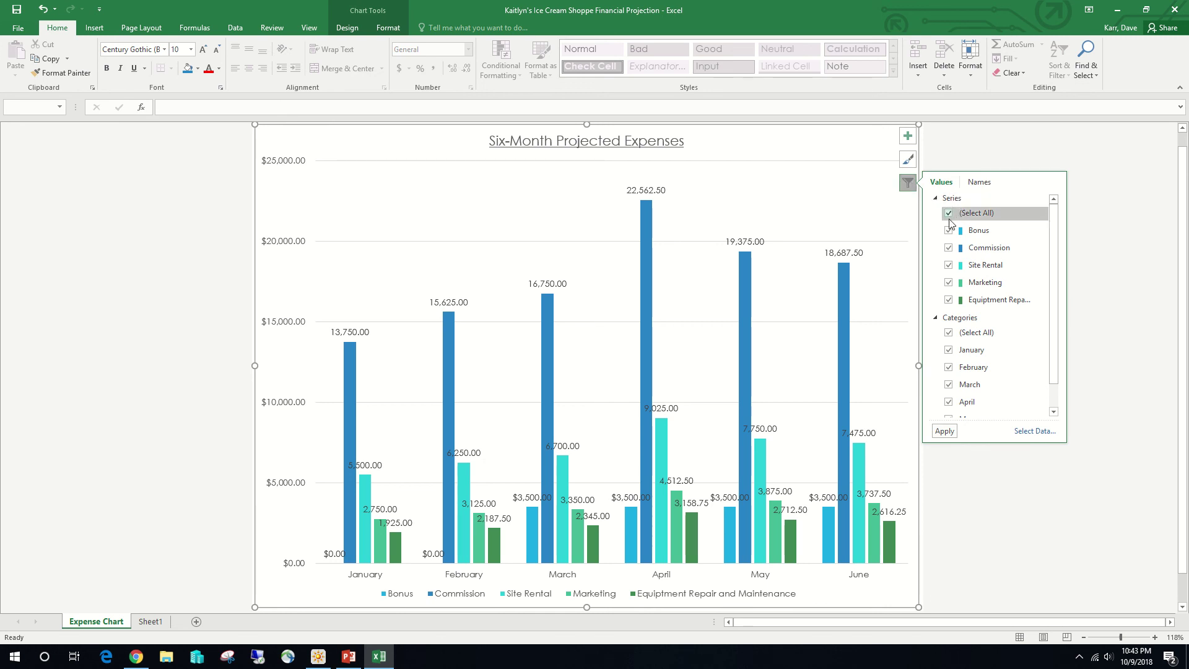
{"action": "left_click", "coordinate": [948, 247]}
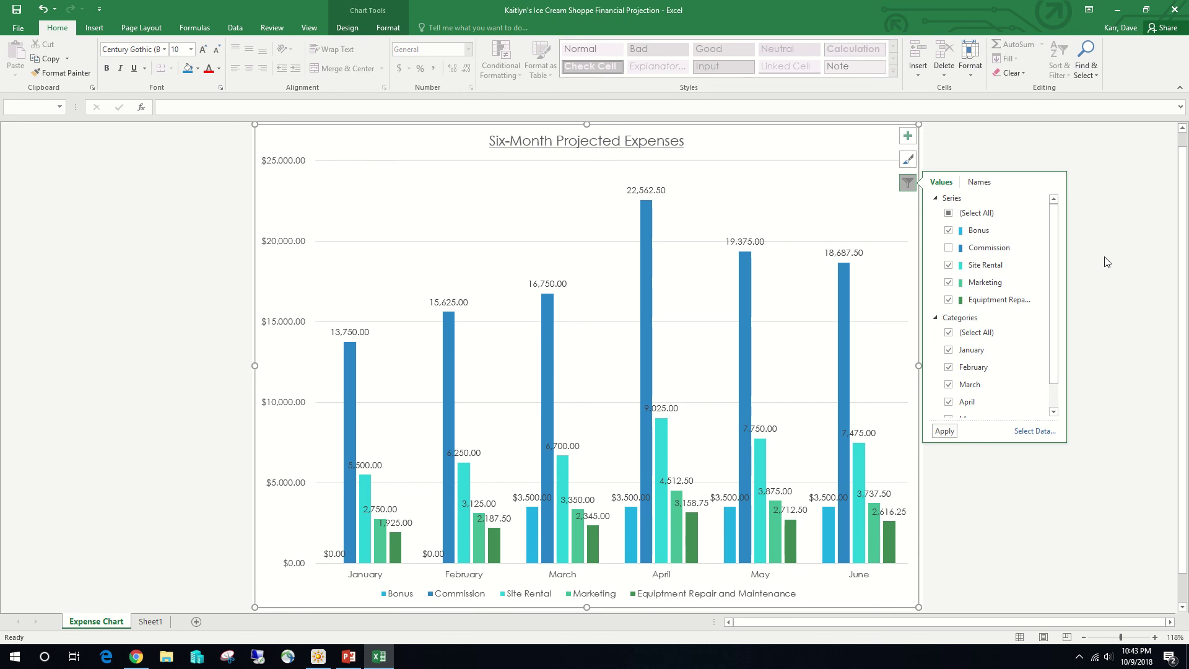
{"action": "left_click", "coordinate": [948, 229]}
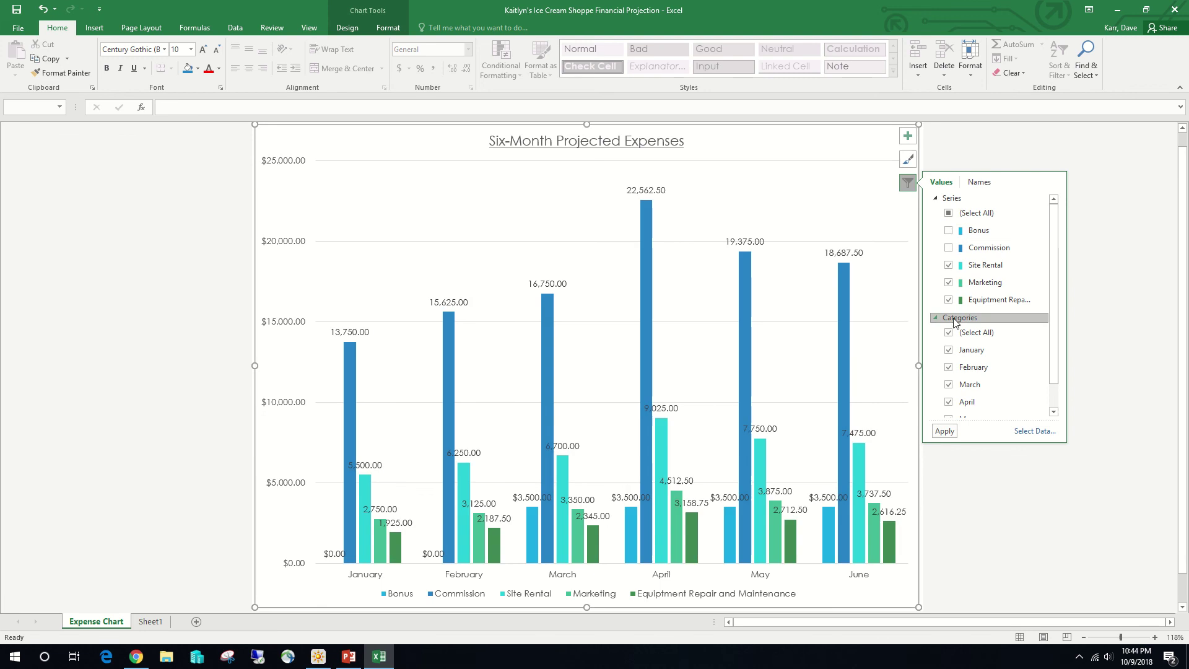
{"action": "left_click", "coordinate": [950, 430]}
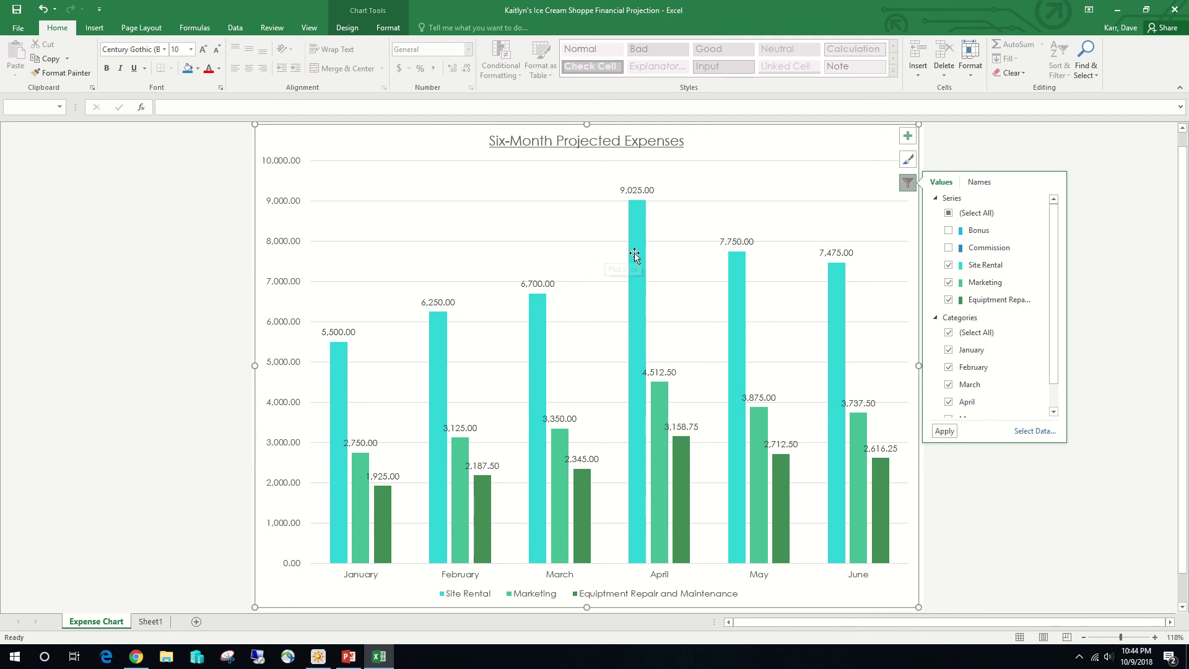
{"action": "left_click", "coordinate": [906, 186]}
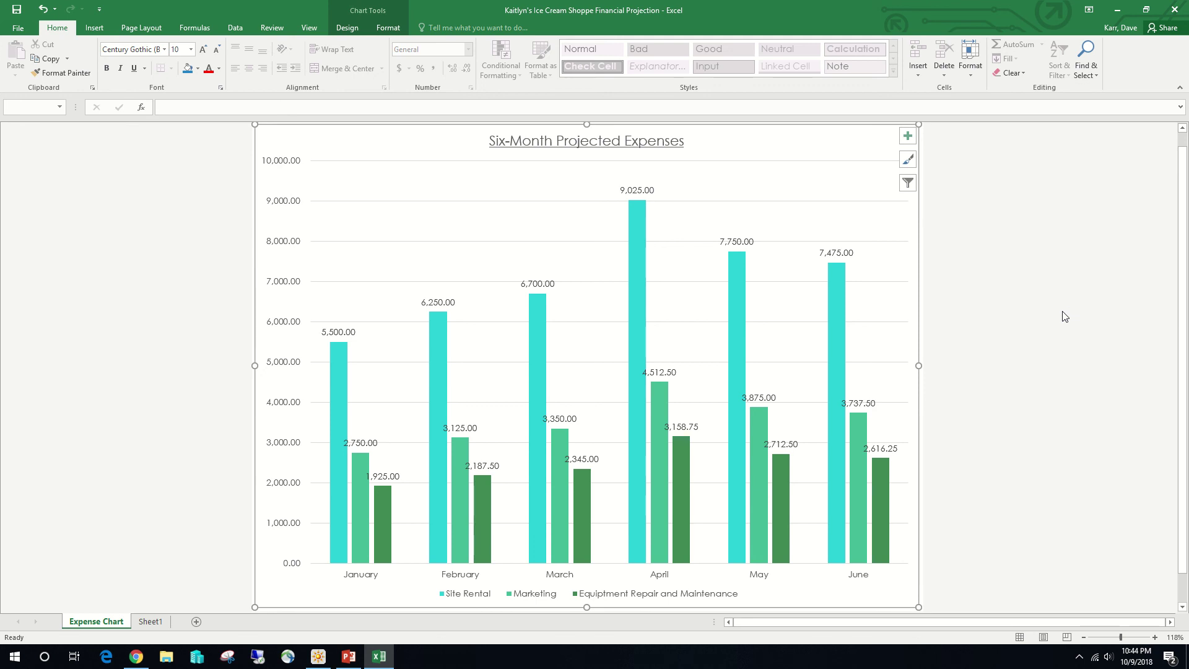
Hide the chart's primary horizontal axis and restore it.
{"action": "left_click", "coordinate": [908, 136]}
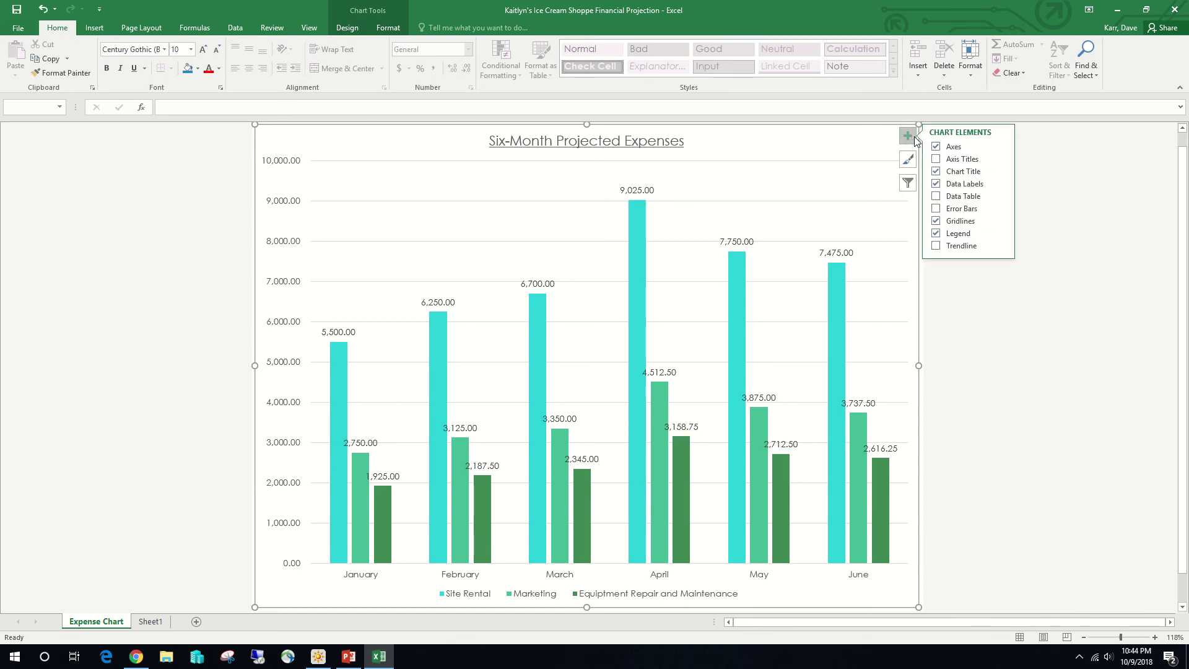
{"action": "left_click", "coordinate": [1002, 149]}
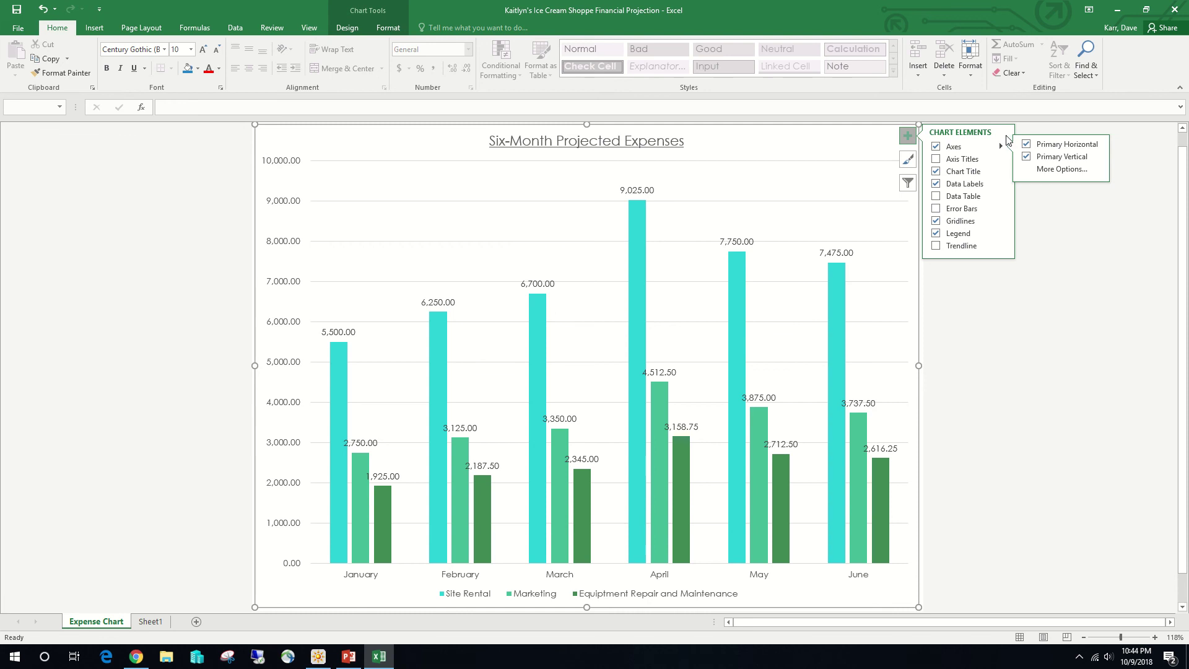
{"action": "left_click", "coordinate": [1027, 144]}
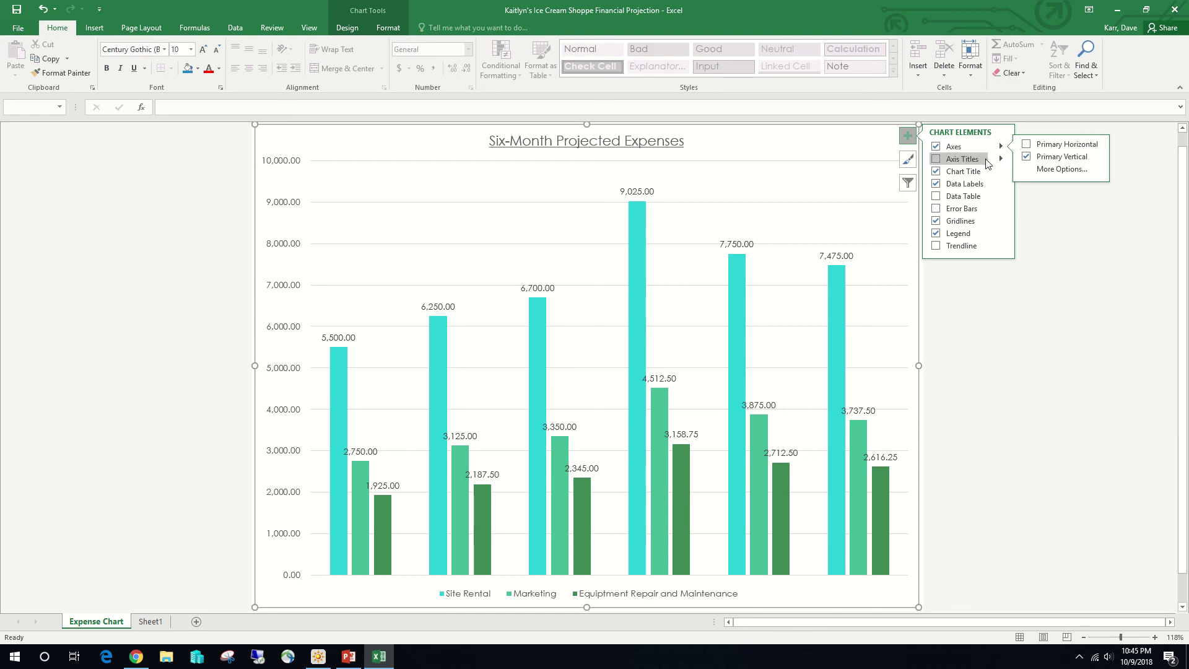
{"action": "left_click", "coordinate": [1025, 146]}
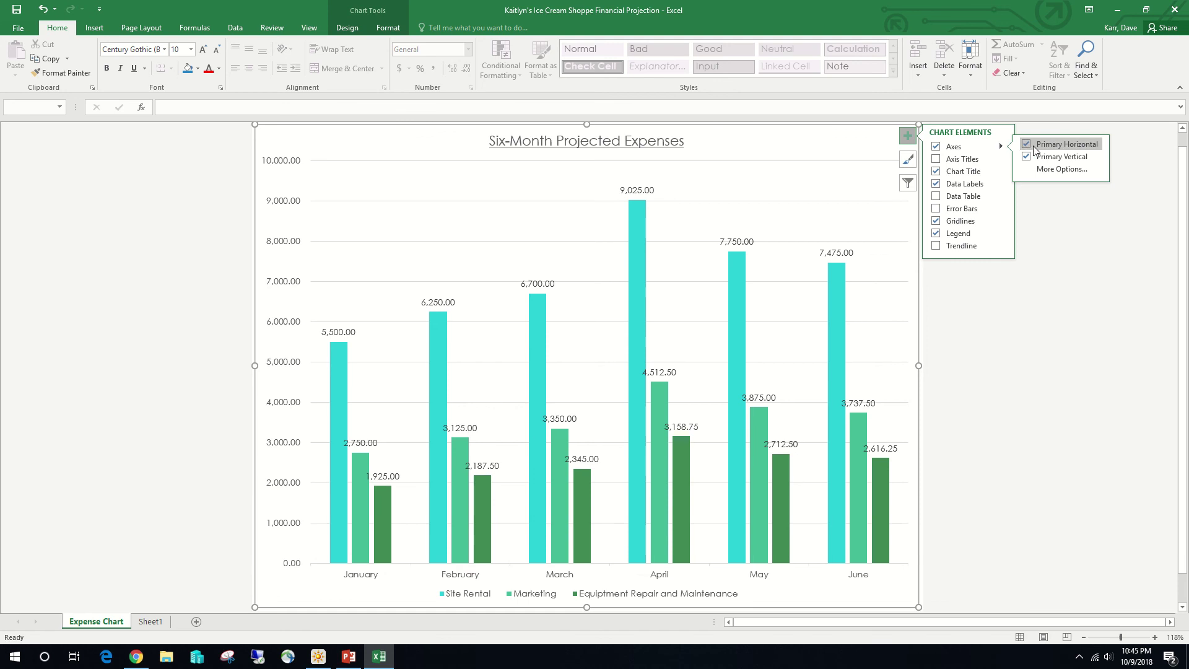
Add axis titles to the chart and remove the primary horizontal one, keeping only the vertical title.
{"action": "left_click", "coordinate": [1000, 158]}
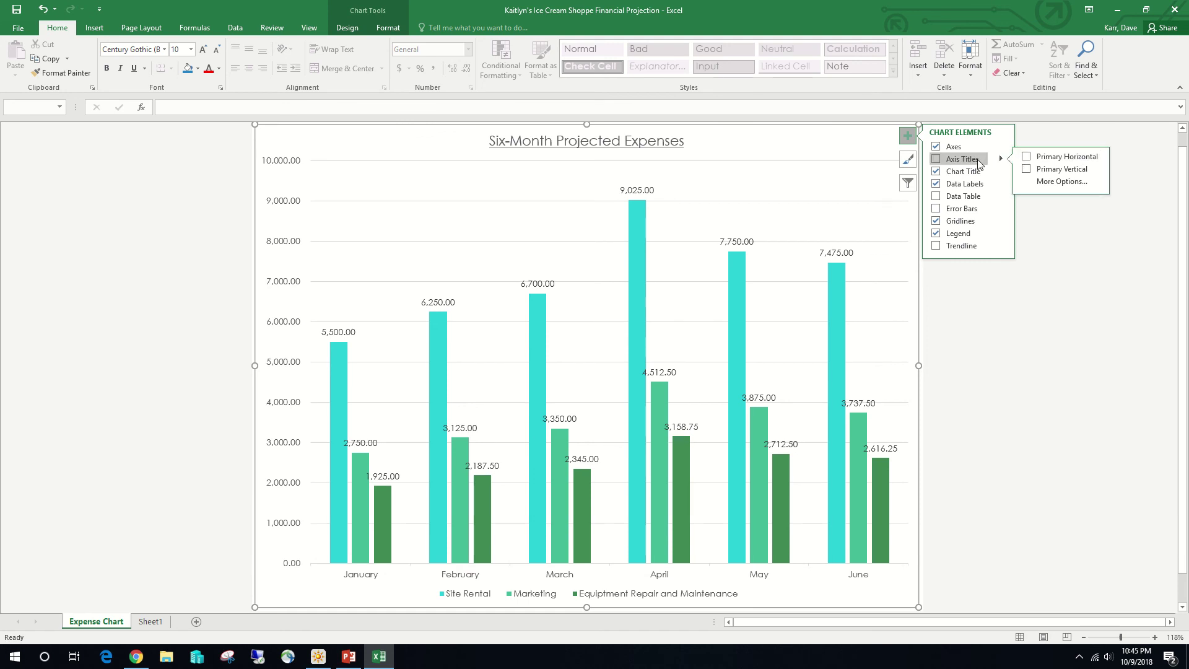
{"action": "left_click", "coordinate": [936, 160]}
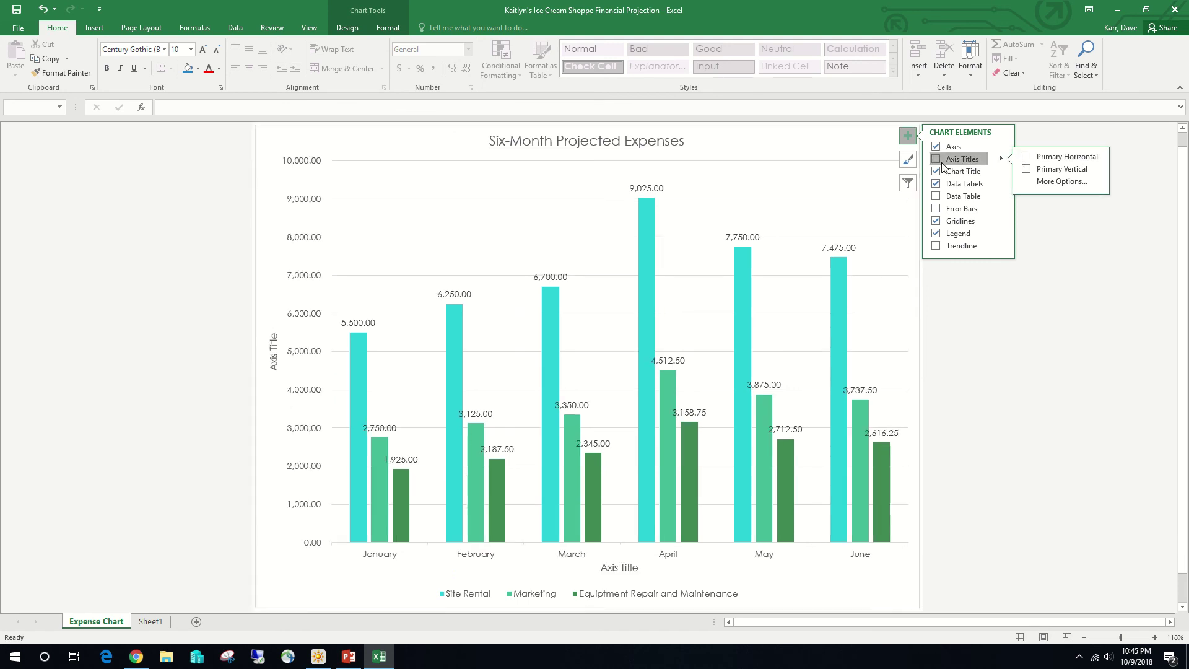
{"action": "left_click", "coordinate": [1000, 158]}
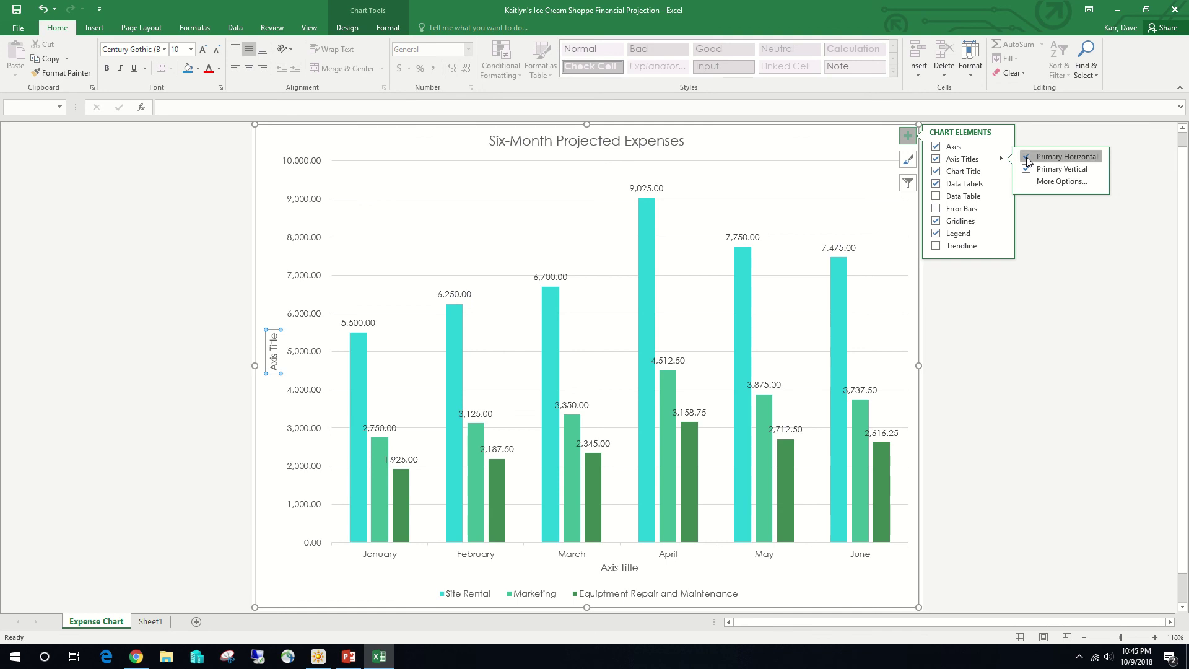
{"action": "left_click", "coordinate": [1026, 157]}
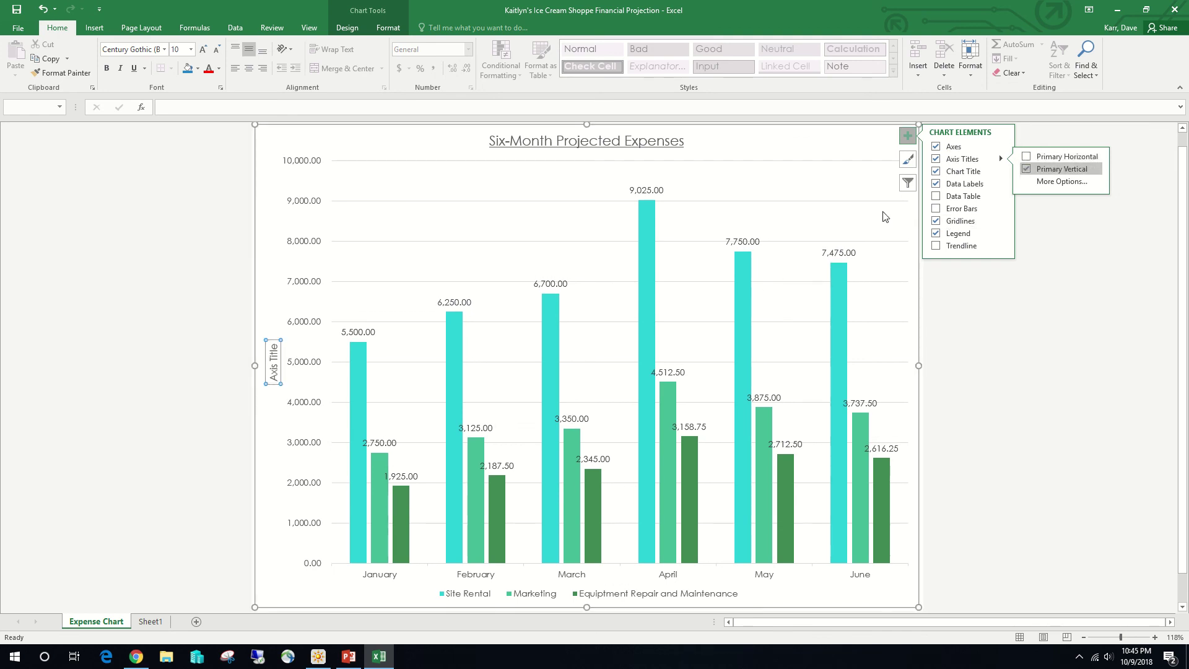
{"action": "left_click", "coordinate": [396, 301]}
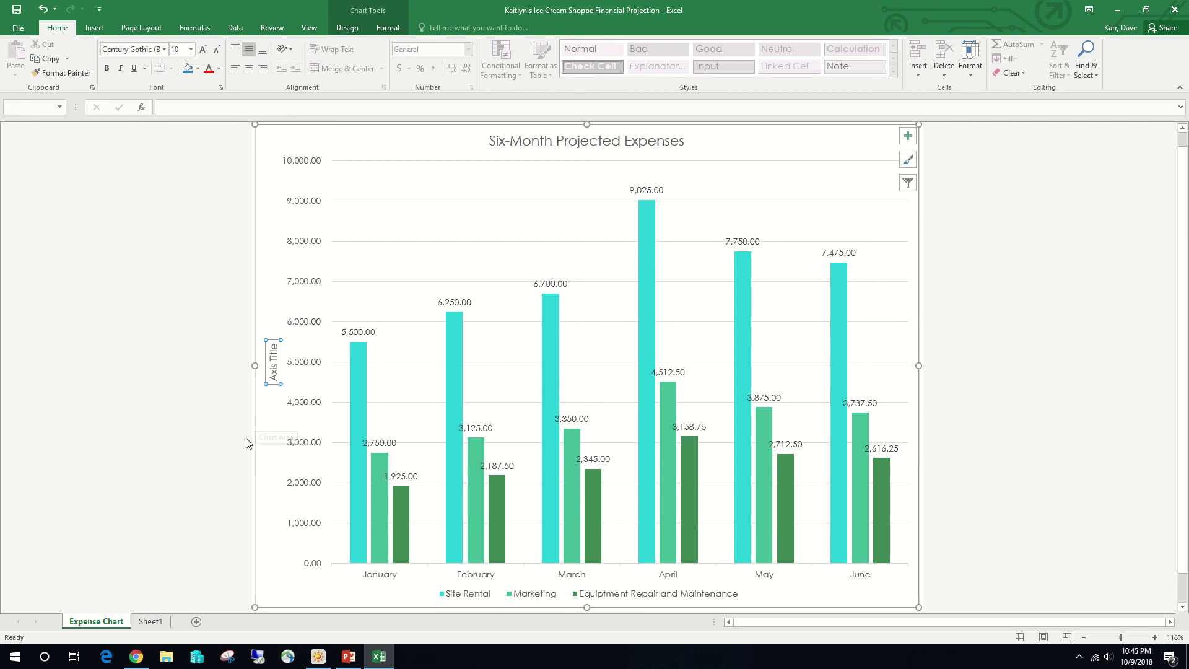
Replace the vertical axis title's placeholder text with "$".
{"action": "left_click", "coordinate": [275, 364]}
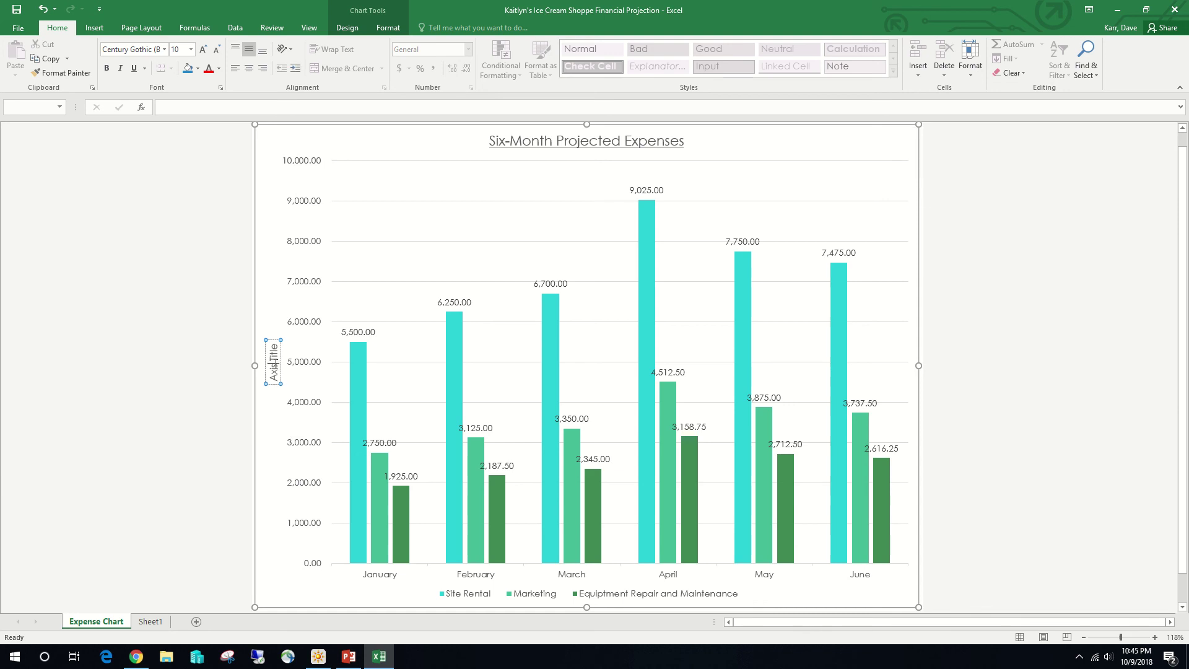
{"action": "left_click_drag", "start_coordinate": [274, 375], "coordinate": [274, 365]}
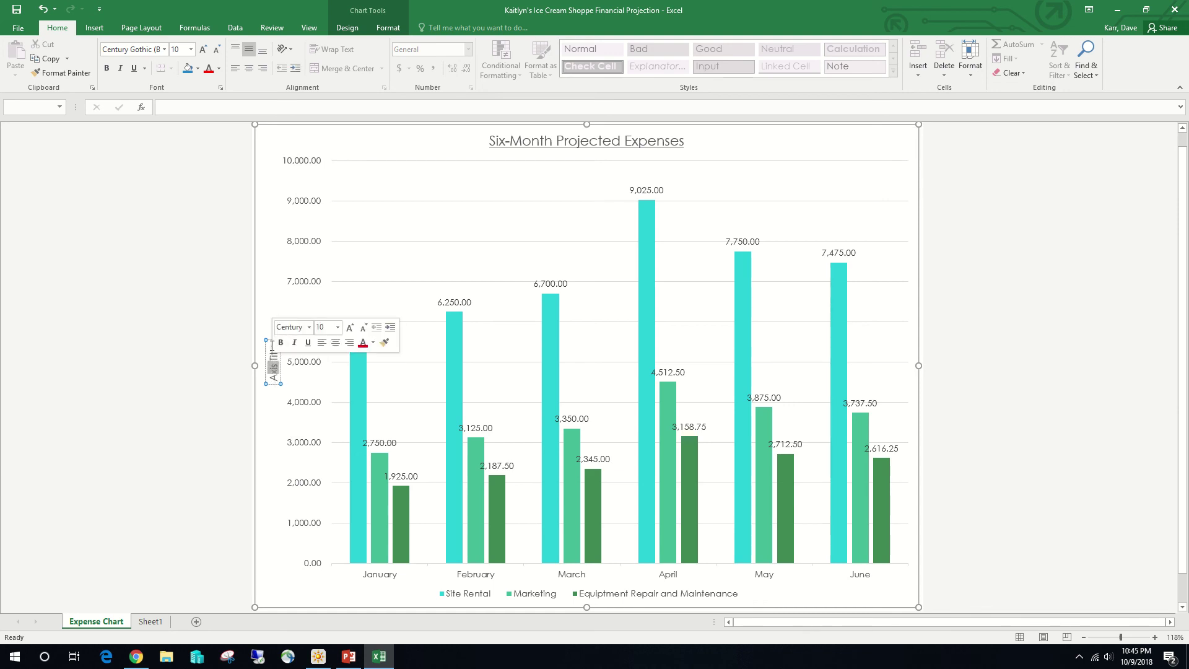
{"action": "left_click", "coordinate": [269, 348]}
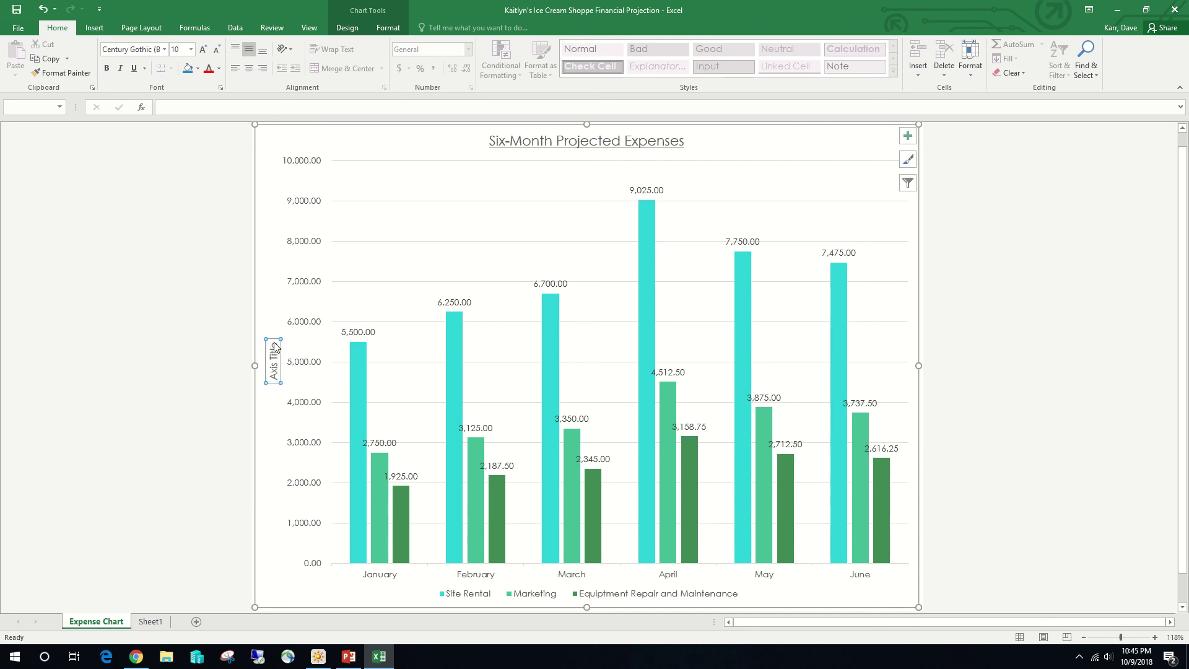
{"action": "left_click_drag", "start_coordinate": [276, 347], "coordinate": [272, 365]}
{"action": "triple_click", "coordinate": [273, 375]}
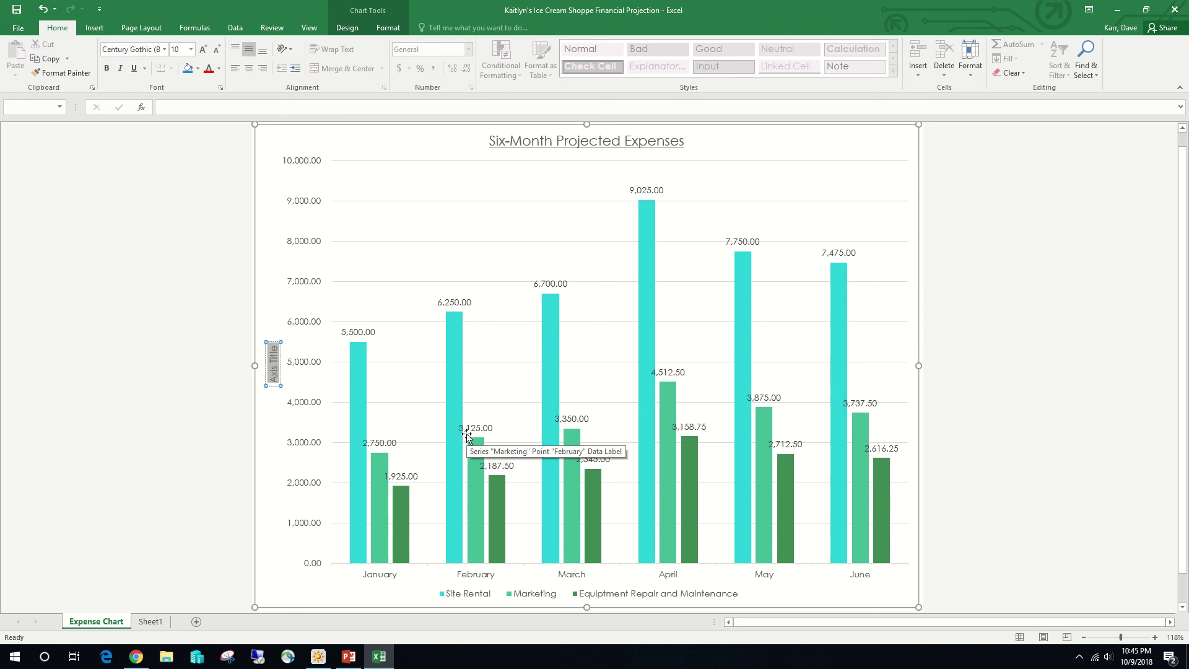
{"action": "type", "text": "$"}
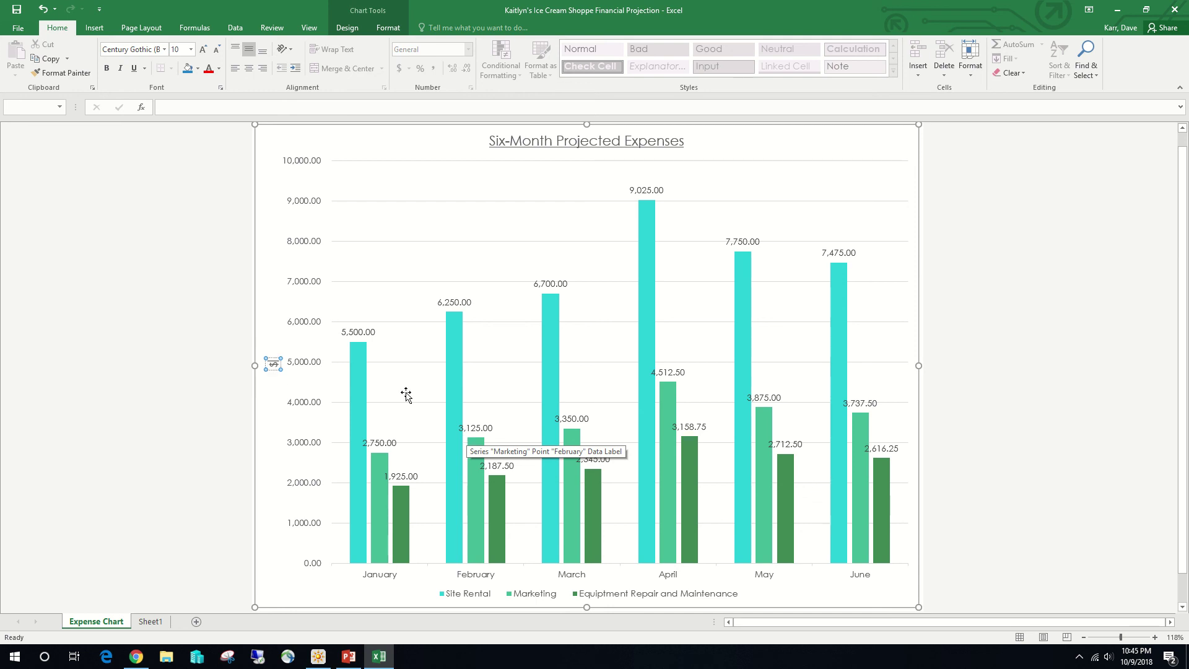
Set the vertical axis title's text direction to Horizontal and close its formatting options.
{"action": "mouse_move", "coordinate": [365, 382]}
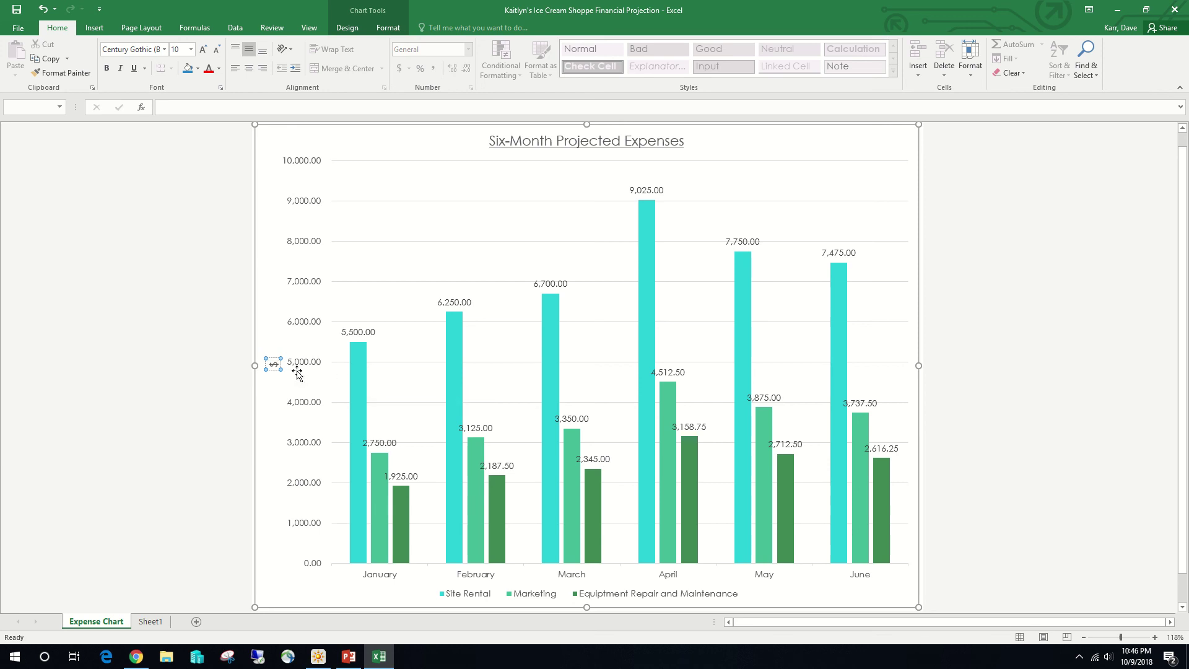
{"action": "right_click", "coordinate": [277, 365]}
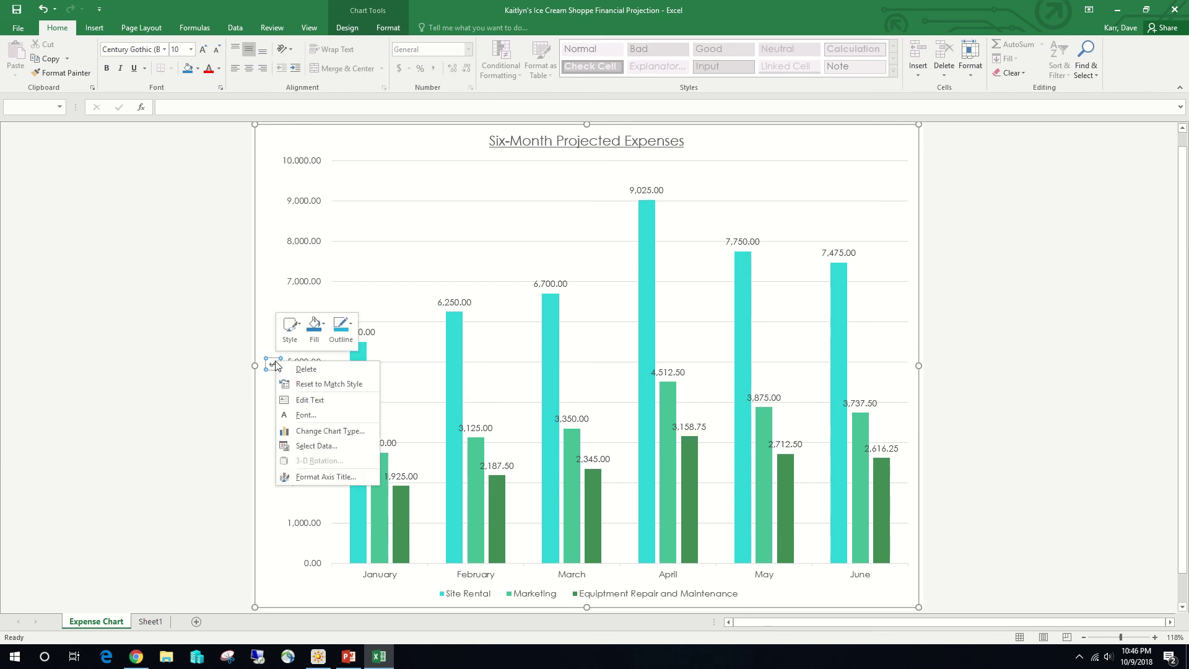
{"action": "left_click", "coordinate": [337, 476]}
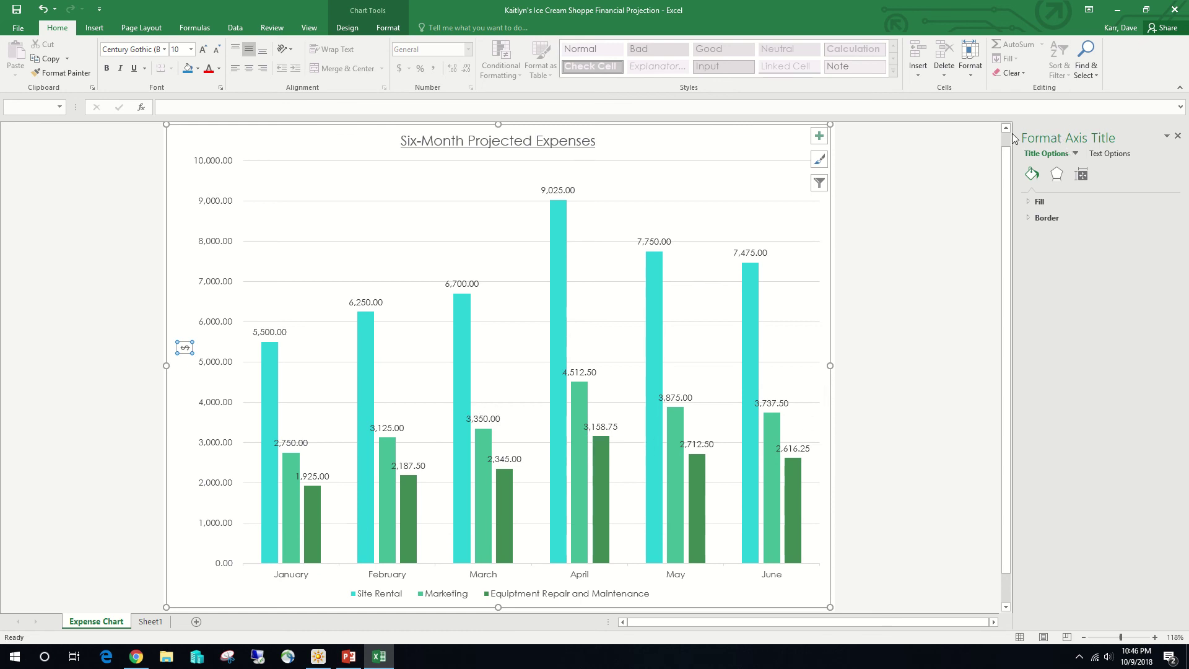
{"action": "left_click", "coordinate": [1081, 175]}
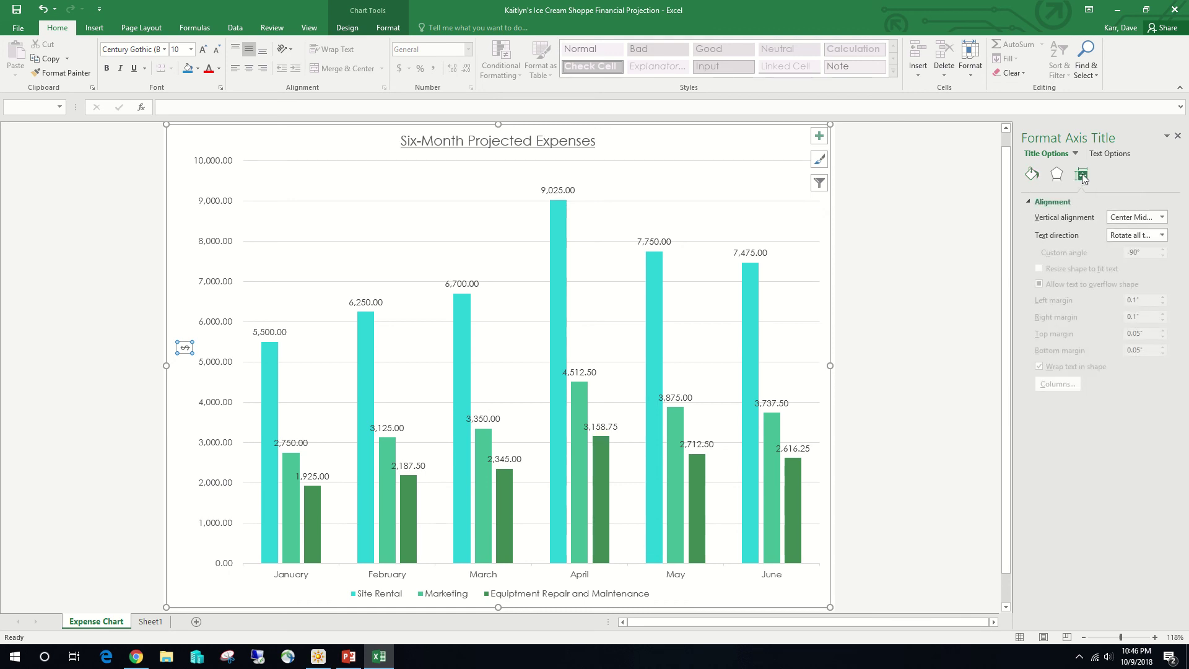
{"action": "left_click", "coordinate": [1162, 235]}
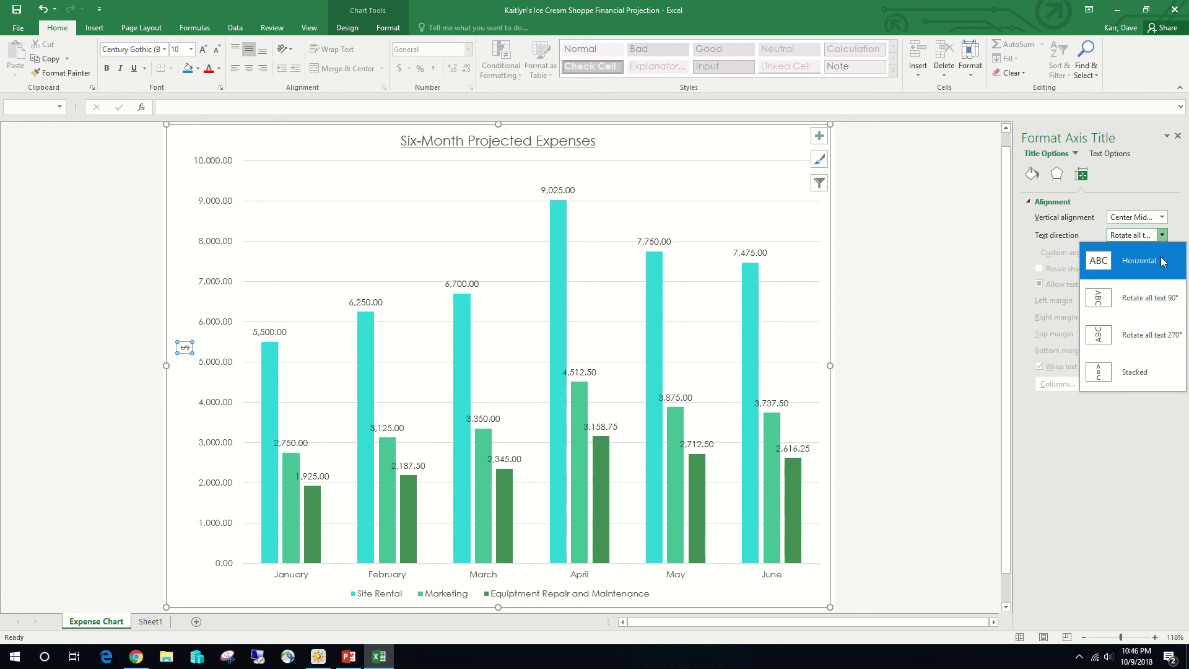
{"action": "left_click", "coordinate": [1091, 261]}
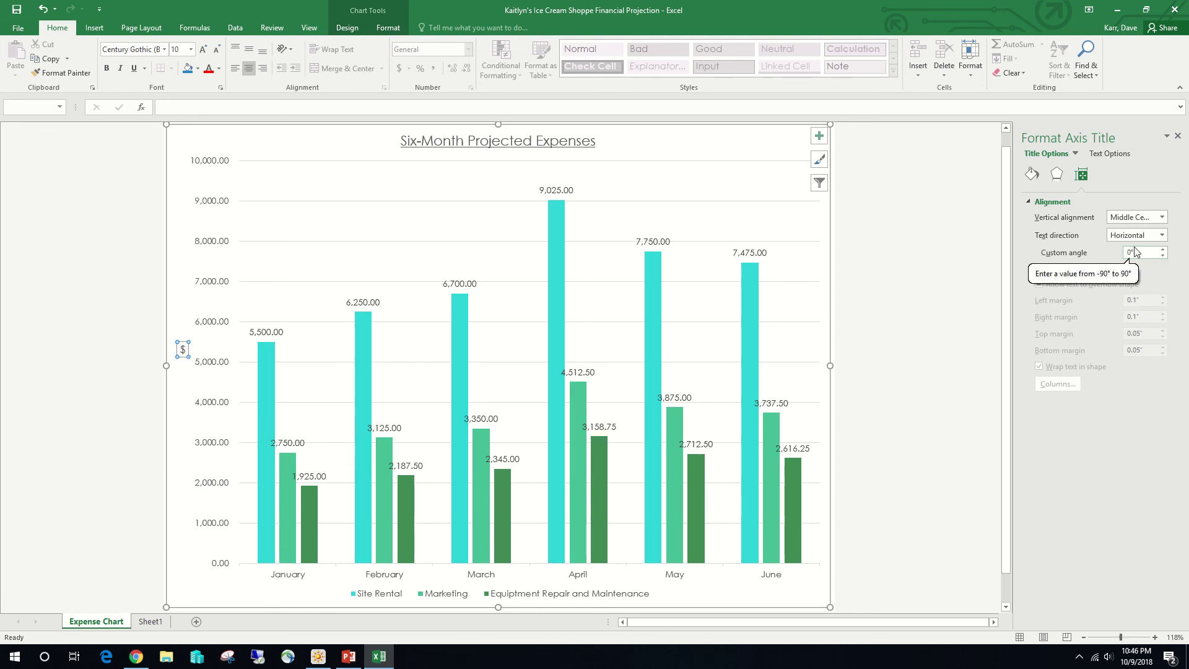
{"action": "left_click_drag", "start_coordinate": [1164, 138], "coordinate": [1180, 142]}
{"action": "mouse_move", "coordinate": [649, 298]}
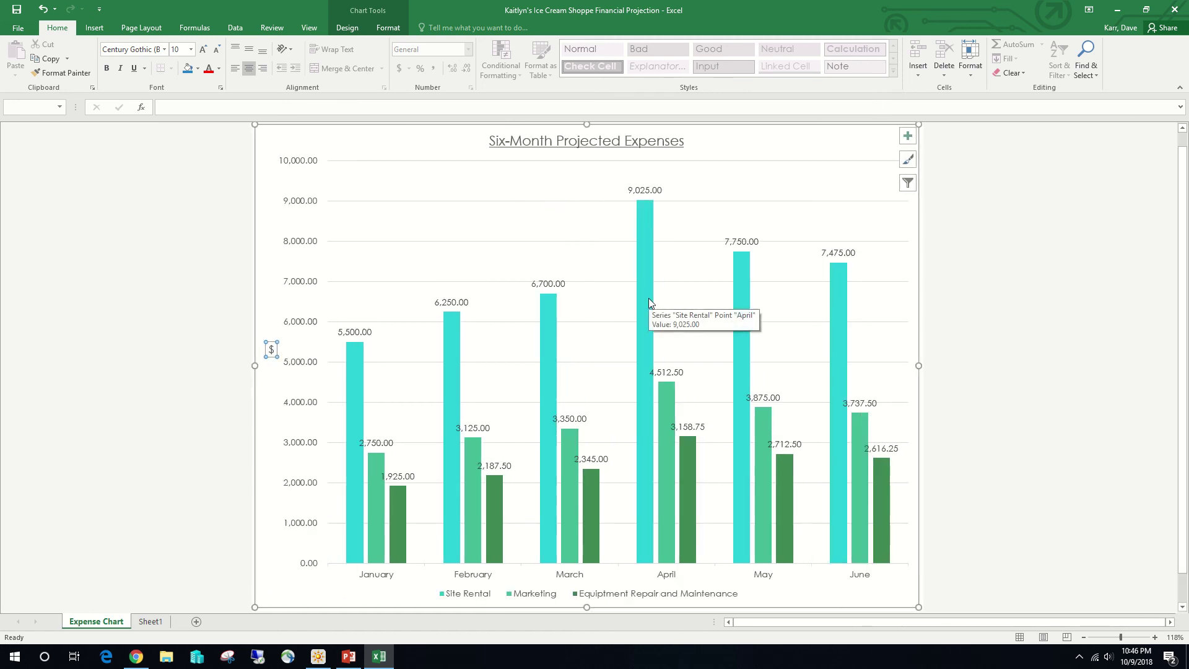
Apply chart Style 3 to the expenses chart.
{"action": "left_click", "coordinate": [350, 28]}
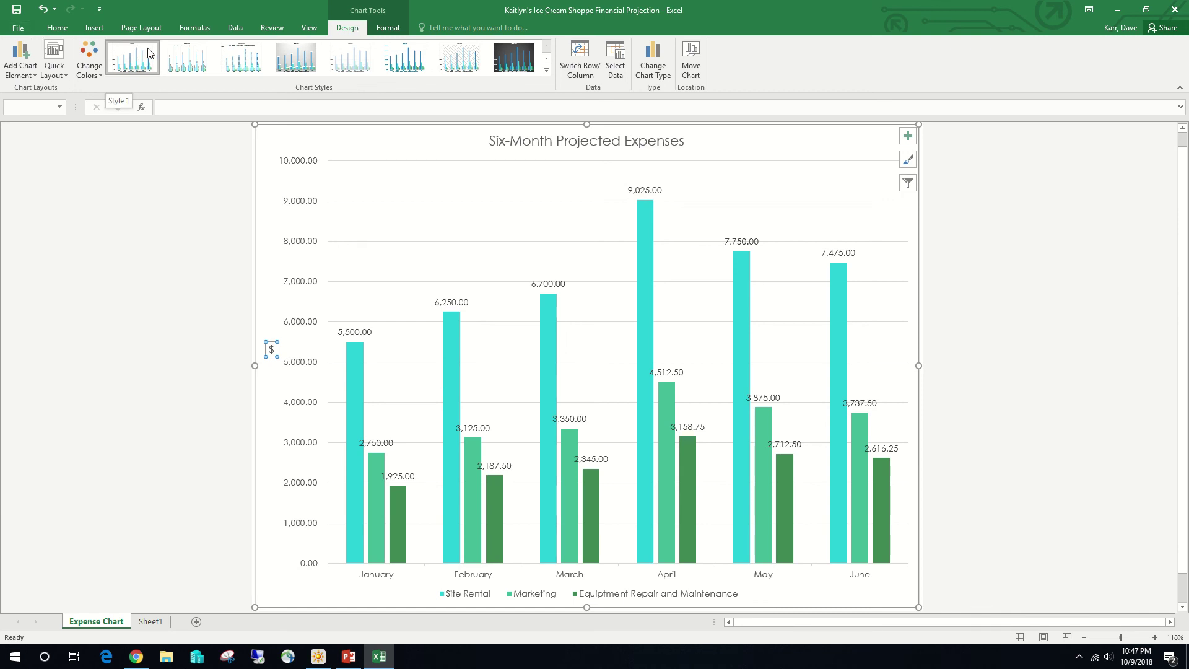
{"action": "left_click", "coordinate": [242, 61]}
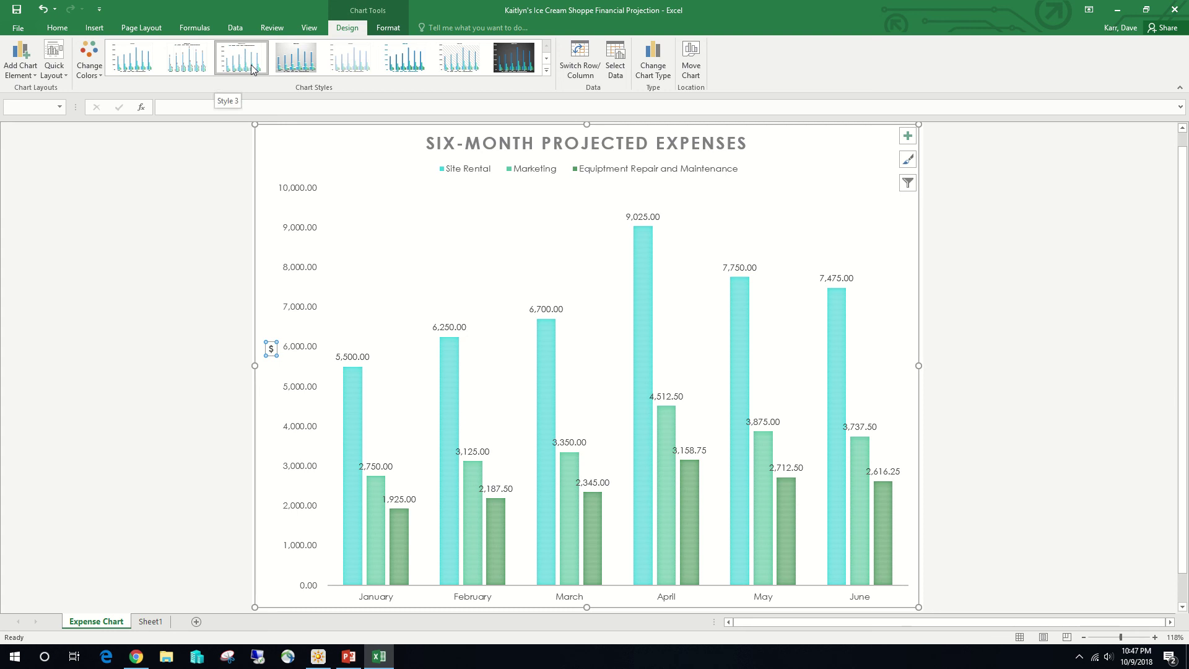
Format the chart's vertical value axis numbers with 0 decimal places and close the axis formatting options.
{"action": "right_click", "coordinate": [296, 351]}
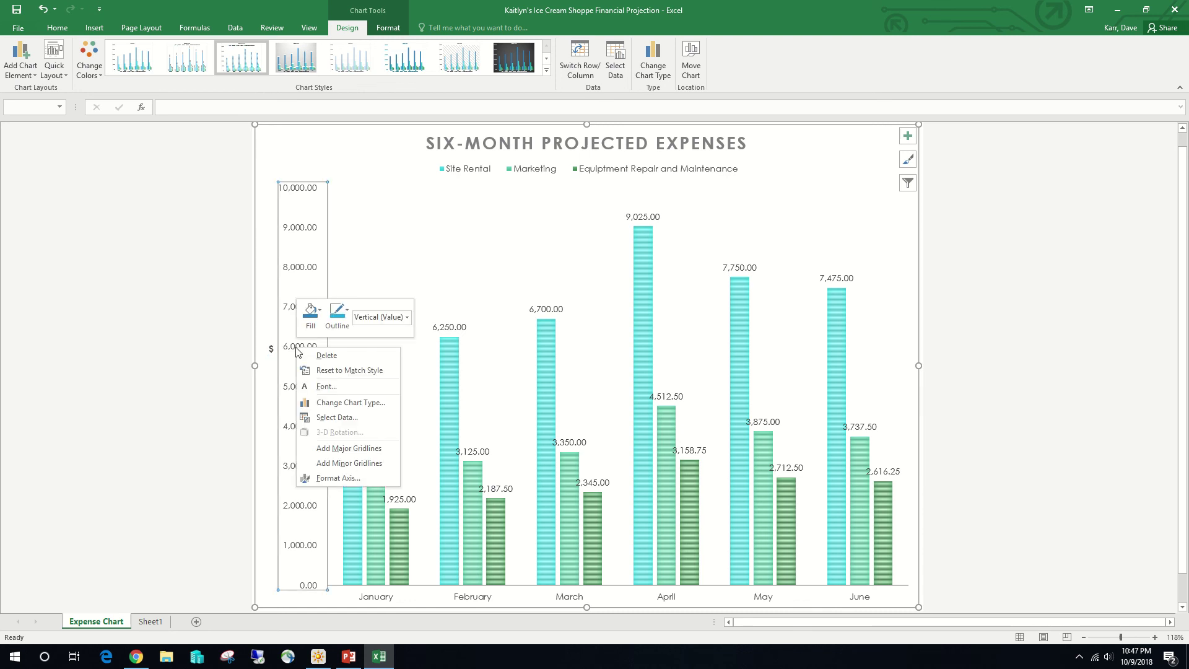
{"action": "left_click", "coordinate": [319, 478]}
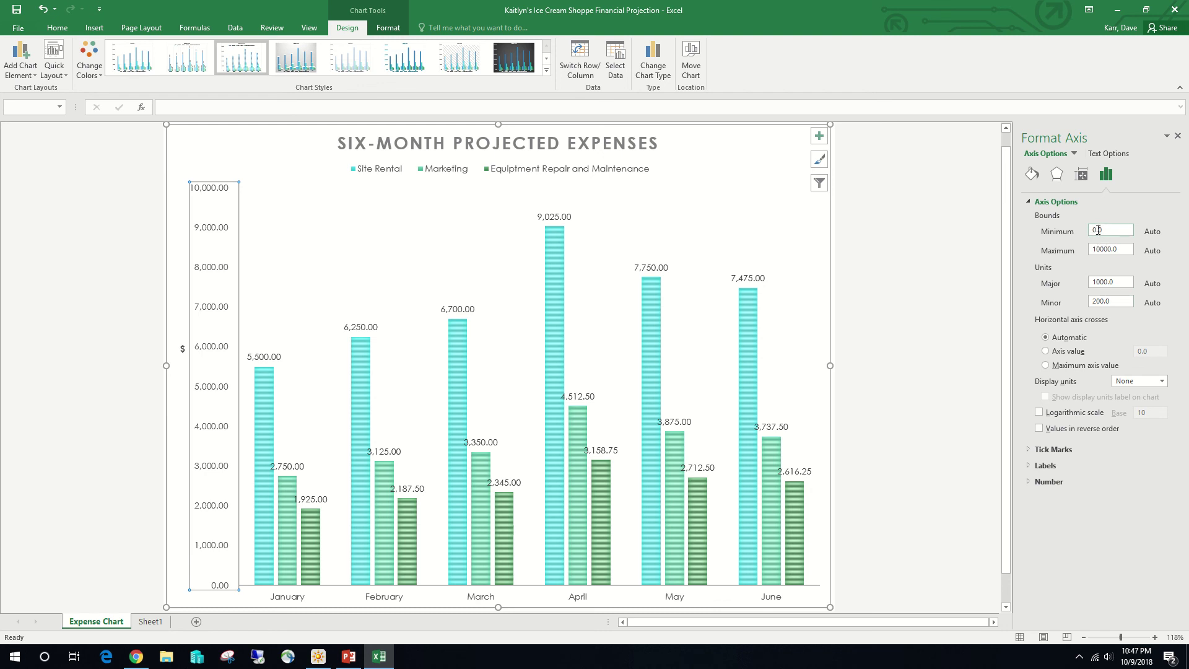
{"action": "left_click", "coordinate": [1027, 482]}
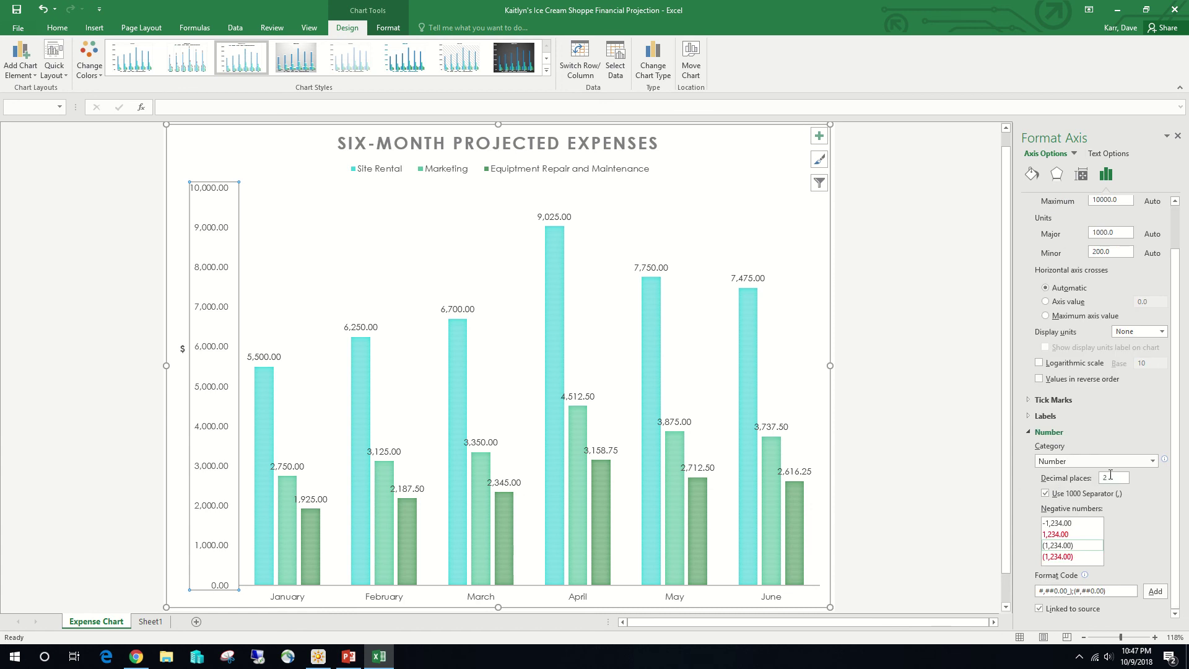
{"action": "double_click", "coordinate": [1117, 481]}
{"action": "type", "text": "0"}
{"action": "left_click", "coordinate": [1177, 135]}
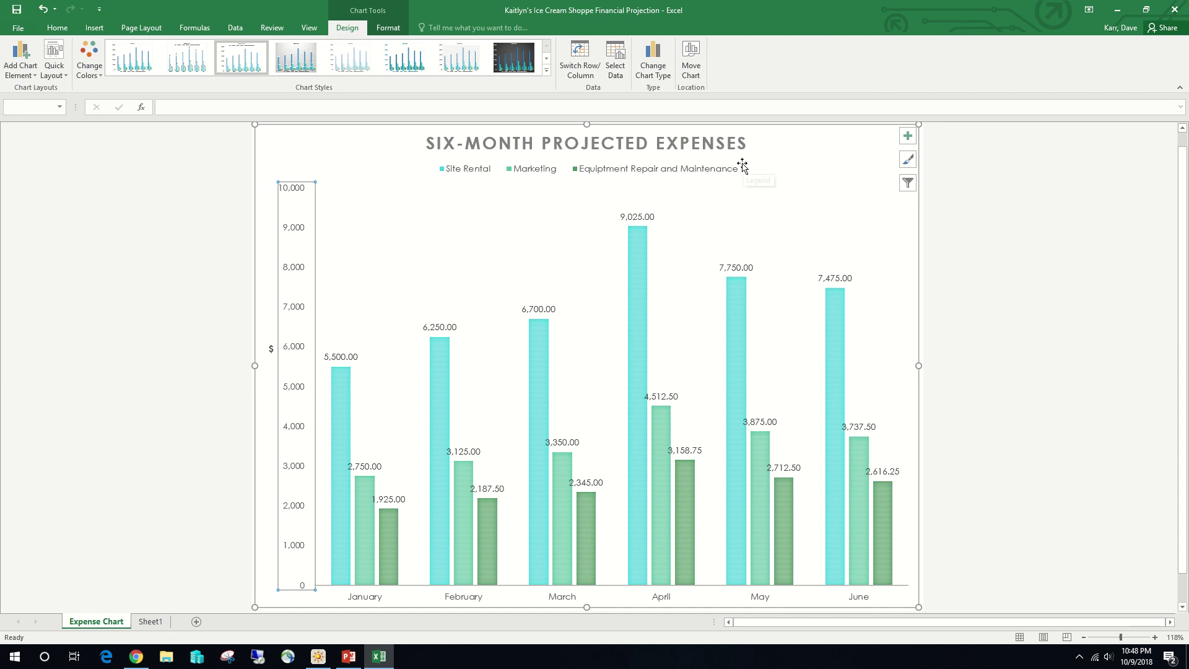
Remove the data labels from the expenses chart.
{"action": "left_click", "coordinate": [908, 138]}
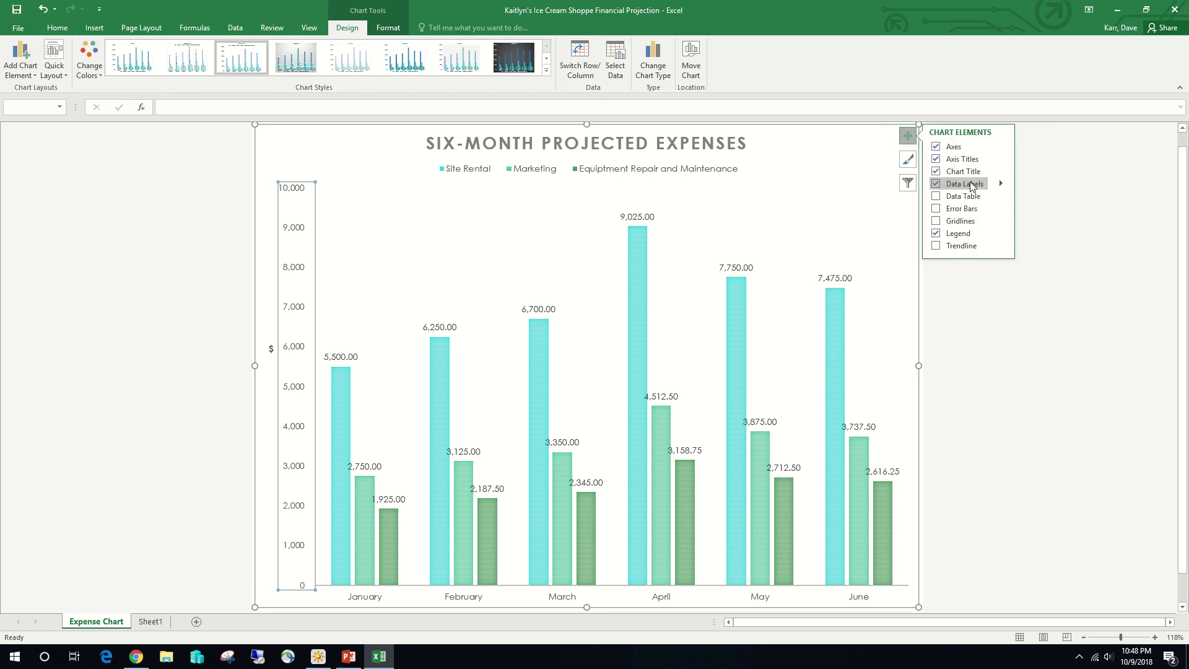
{"action": "left_click", "coordinate": [1000, 184]}
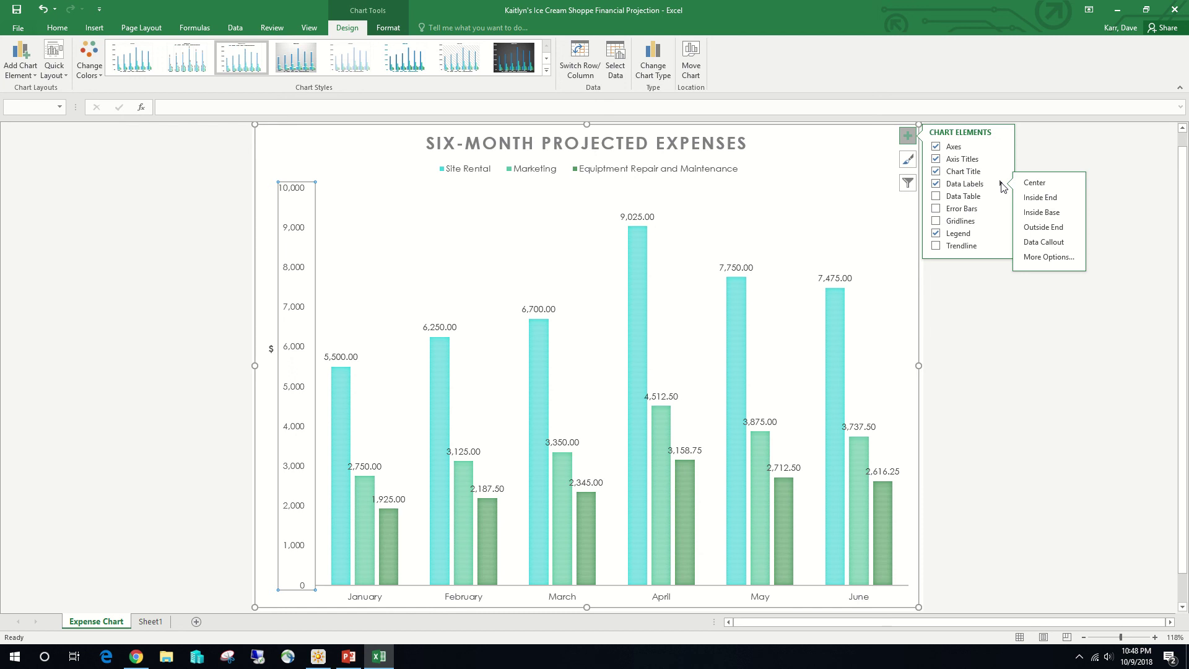
{"action": "left_click", "coordinate": [936, 185]}
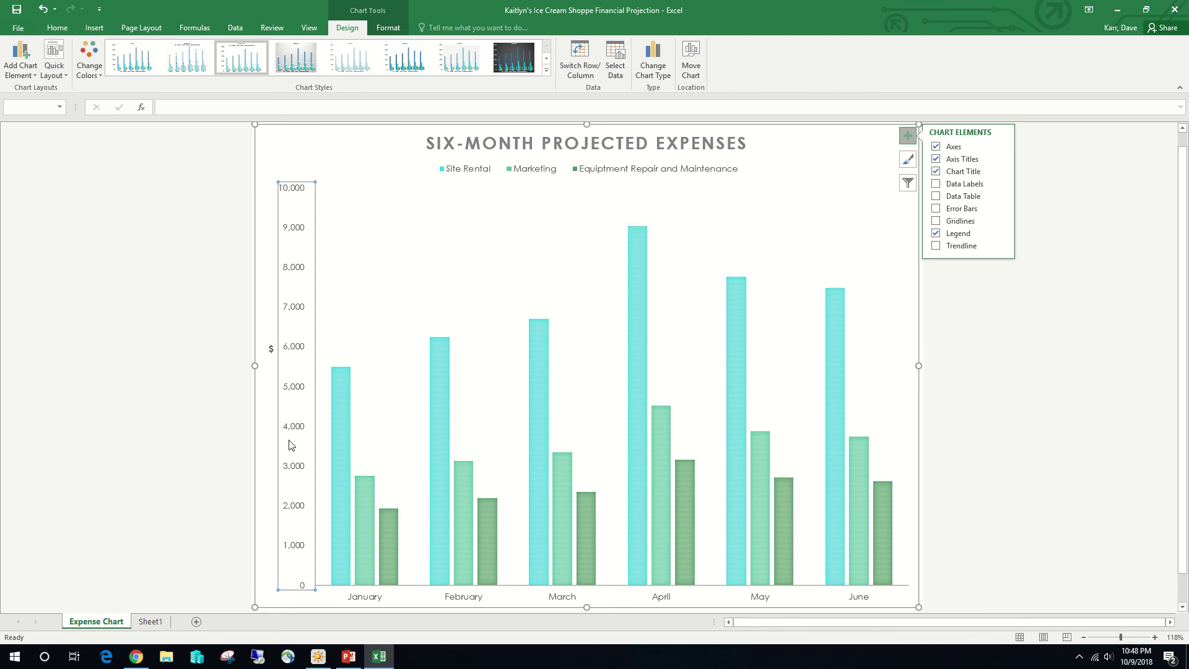
{"action": "left_click", "coordinate": [910, 141]}
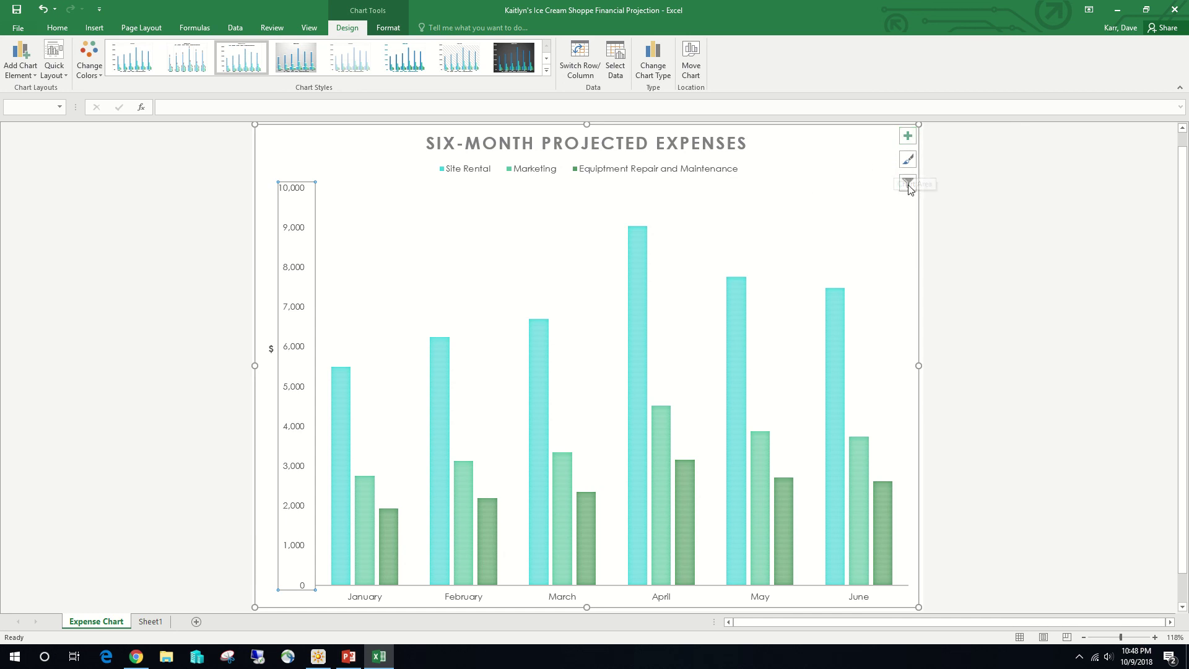
Include the Bonus and Commission series in the chart filter and apply it to the expenses chart.
{"action": "left_click", "coordinate": [907, 184]}
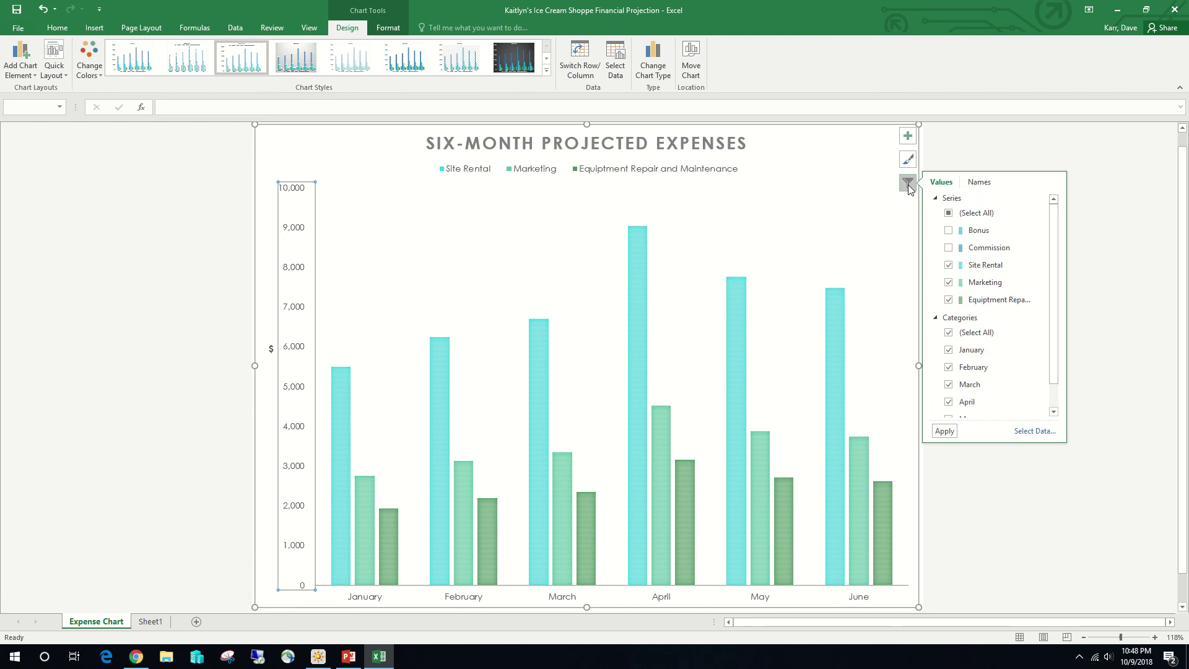
{"action": "left_click", "coordinate": [949, 231]}
{"action": "left_click", "coordinate": [948, 249]}
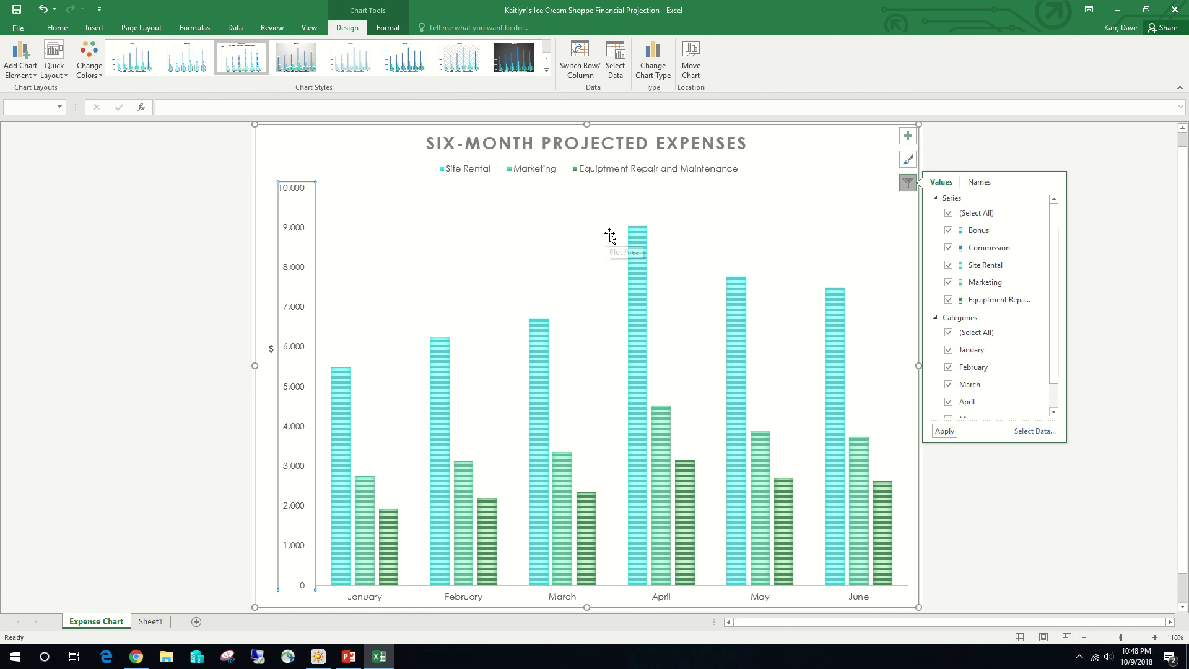
{"action": "left_click", "coordinate": [943, 432]}
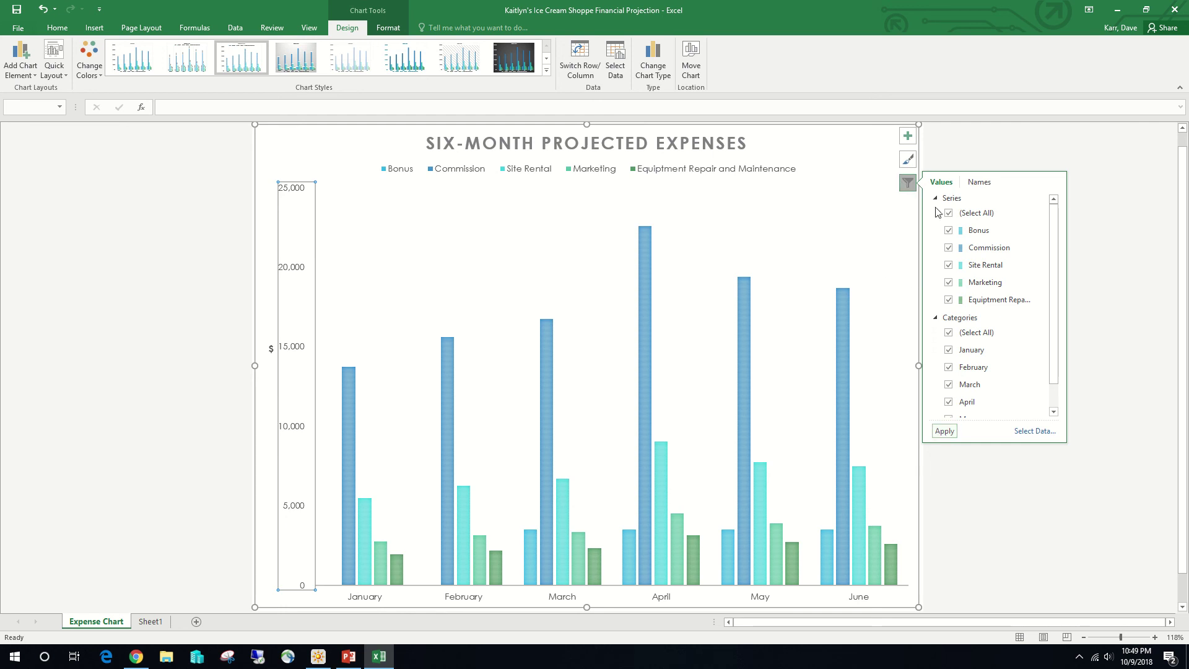
{"action": "left_click", "coordinate": [914, 187]}
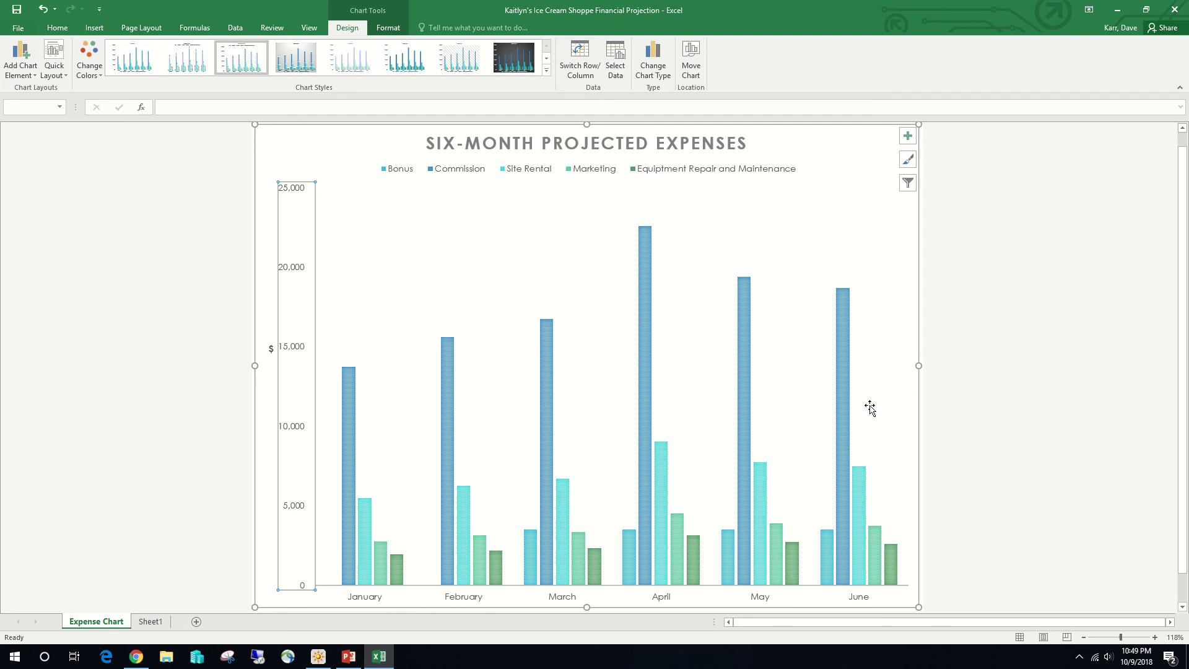
Color the Expense Chart sheet tab with the medium green theme color.
{"action": "right_click", "coordinate": [102, 622]}
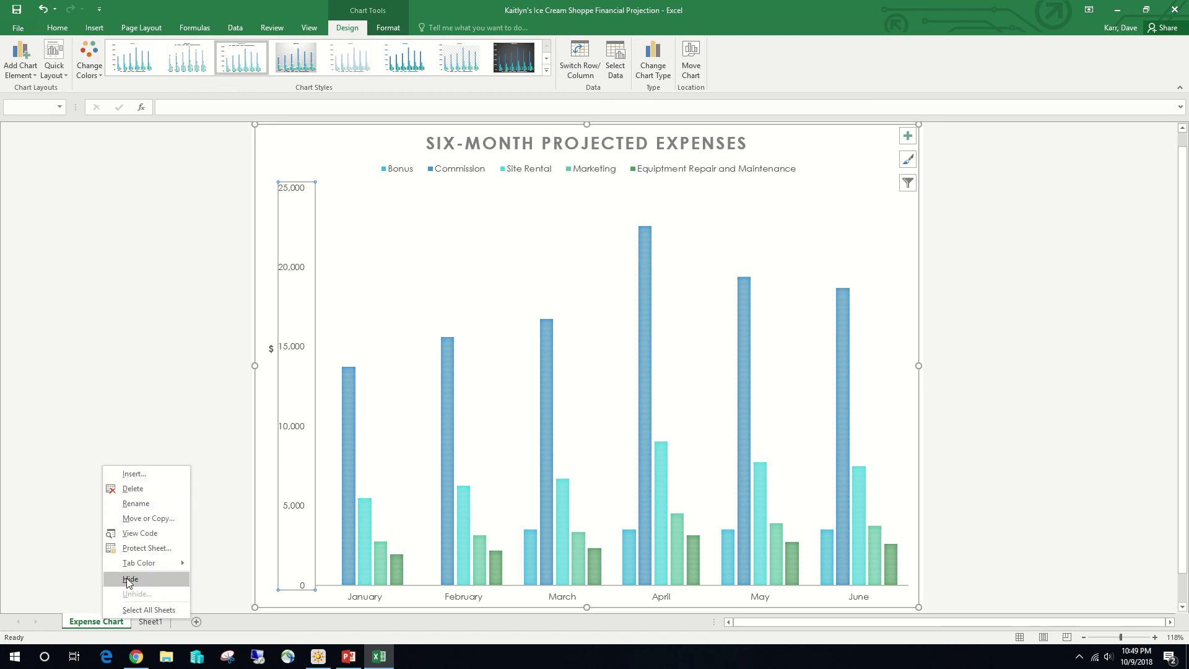
{"action": "mouse_move", "coordinate": [137, 564]}
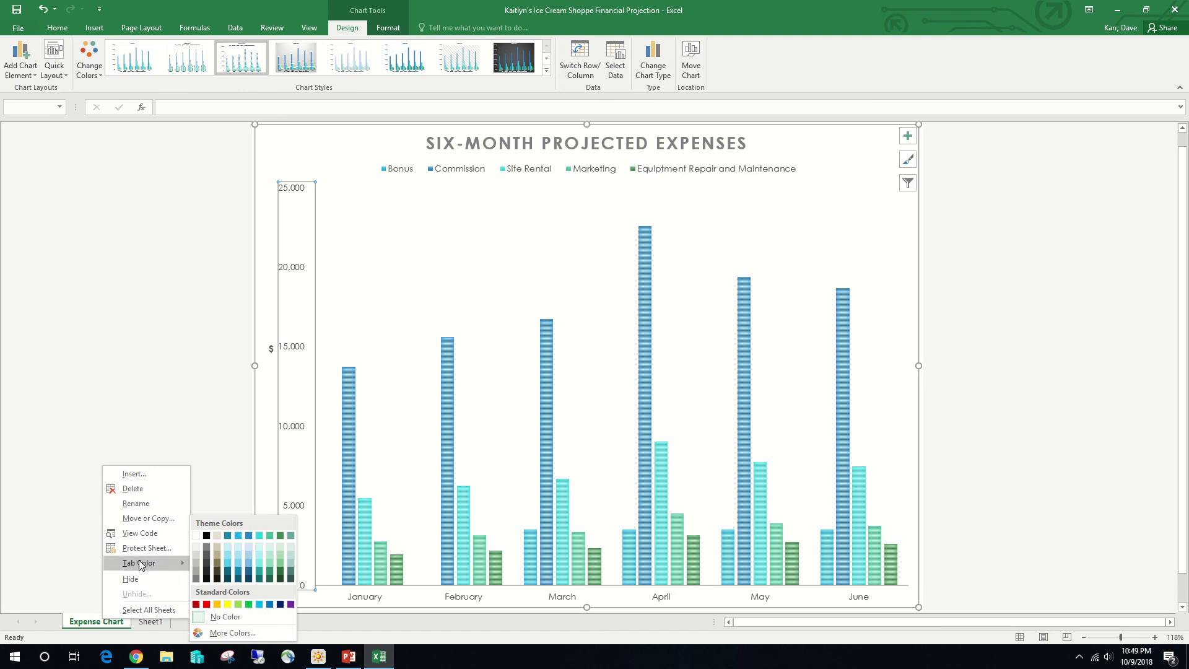
{"action": "left_click", "coordinate": [270, 537]}
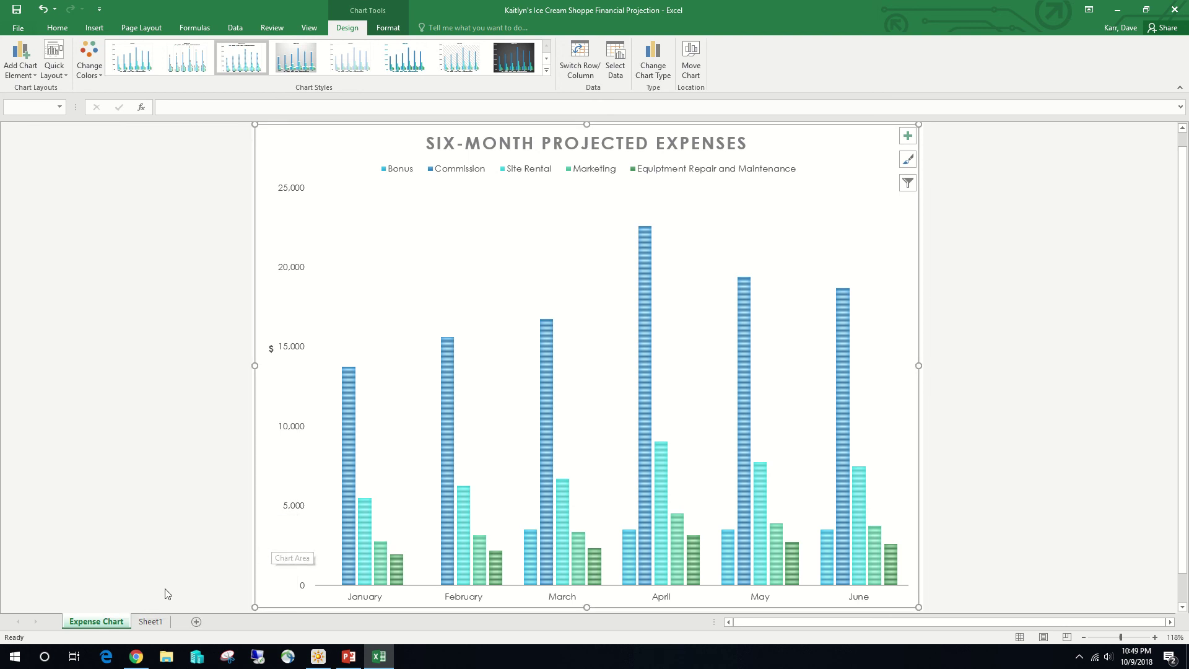
Rename Sheet1 as "Six-Month Financial Projection".
{"action": "left_click", "coordinate": [155, 622]}
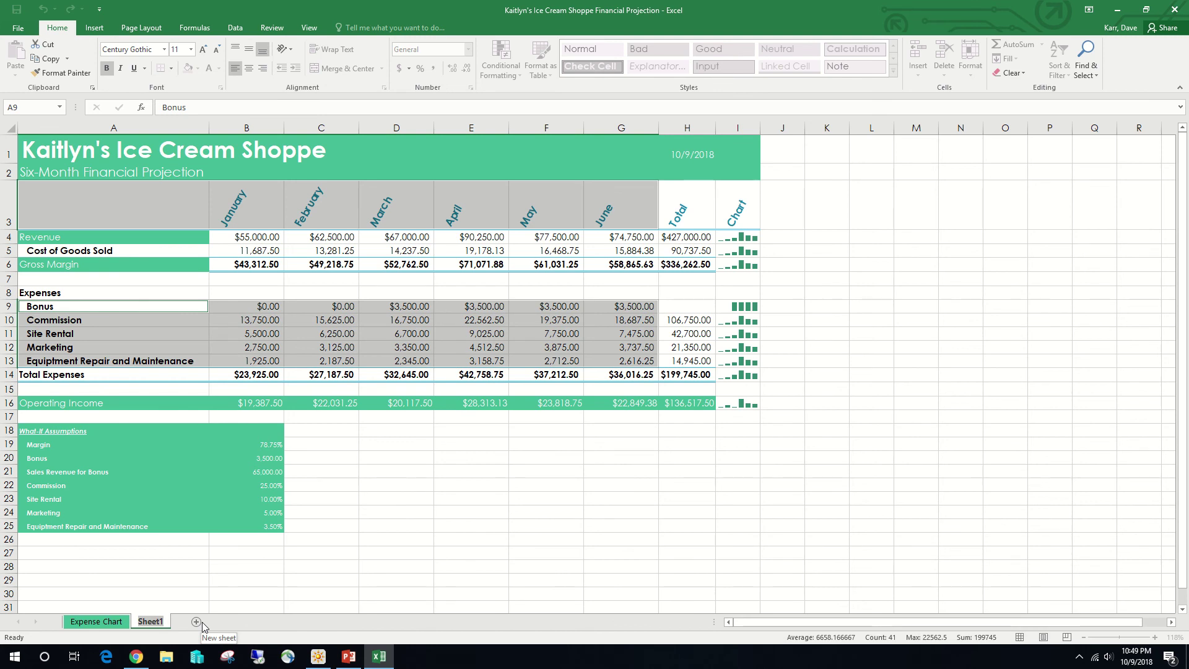
{"action": "type", "text": "Si"}
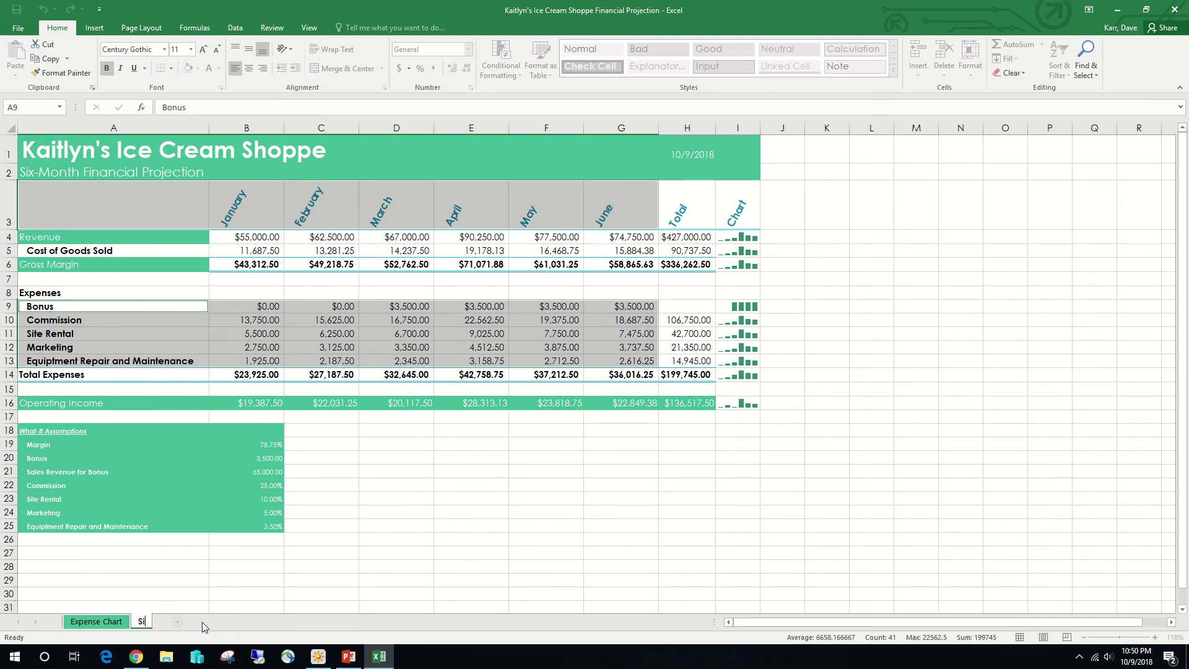
{"action": "type", "text": "x-Month Finan"}
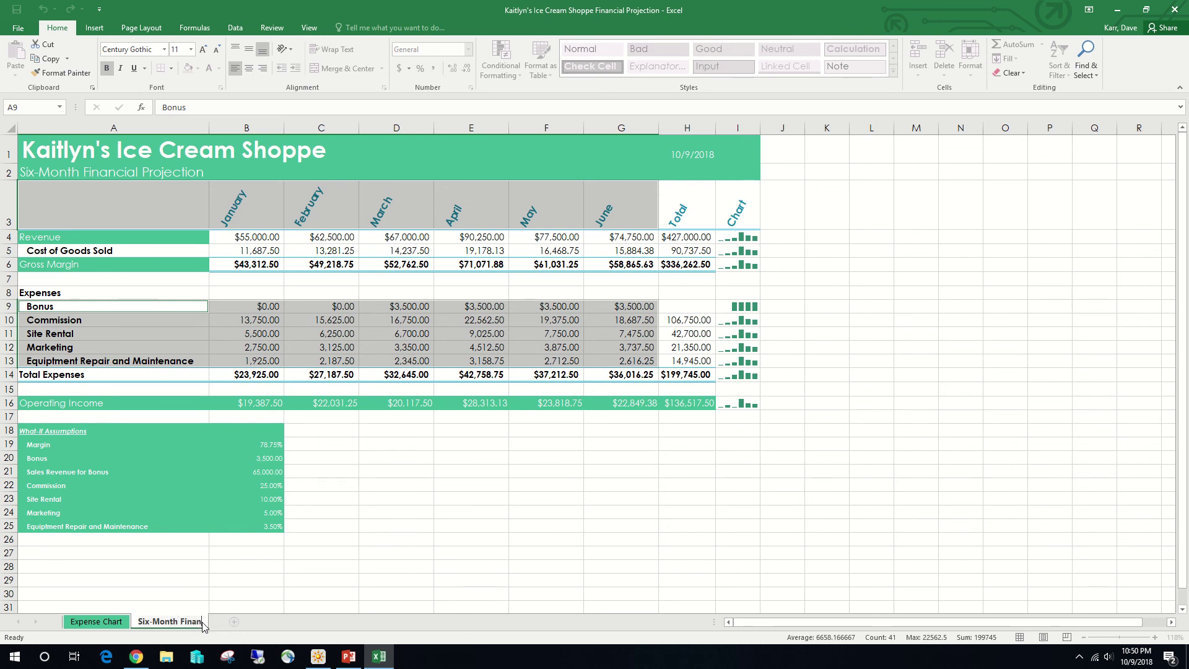
{"action": "type", "text": "cial Projection"}
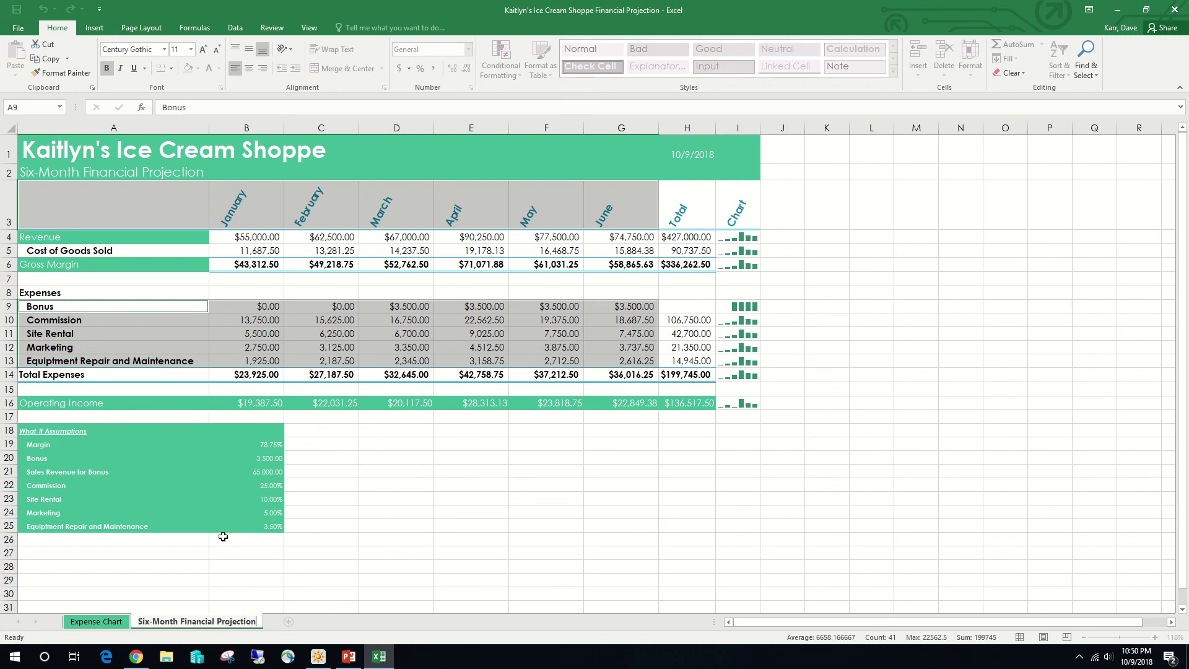
{"action": "key", "text": "Return"}
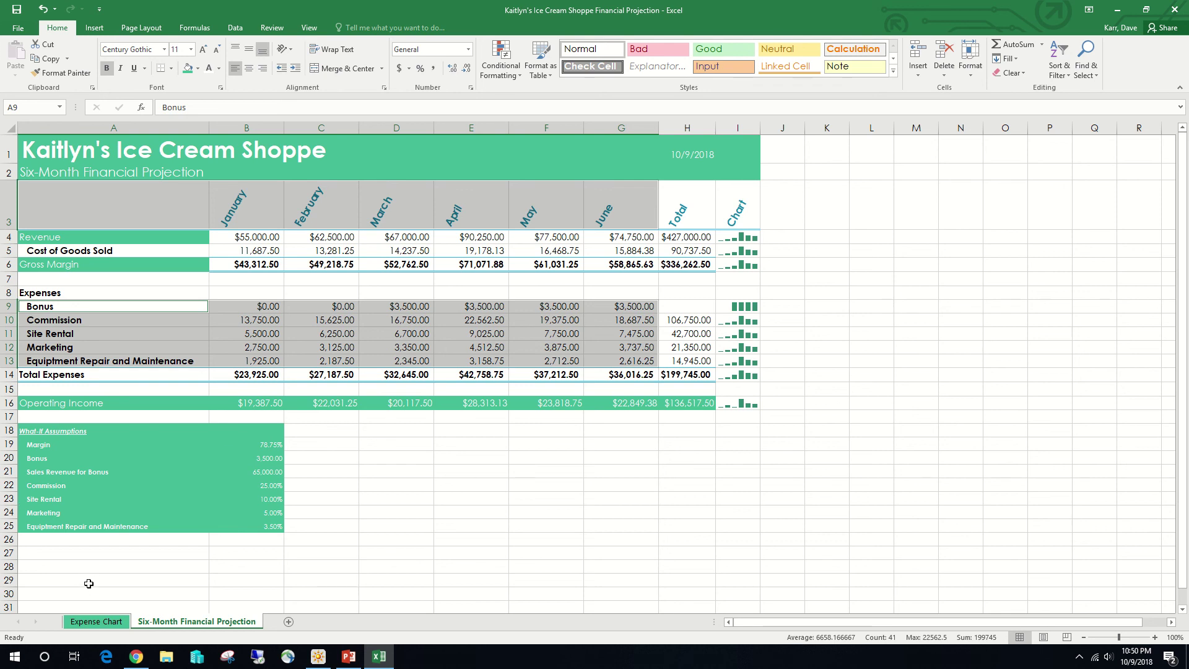
Color the Six-Month Financial Projection sheet tab Blue, Accent 2 and move the sheet before Expense Chart.
{"action": "right_click", "coordinate": [153, 622]}
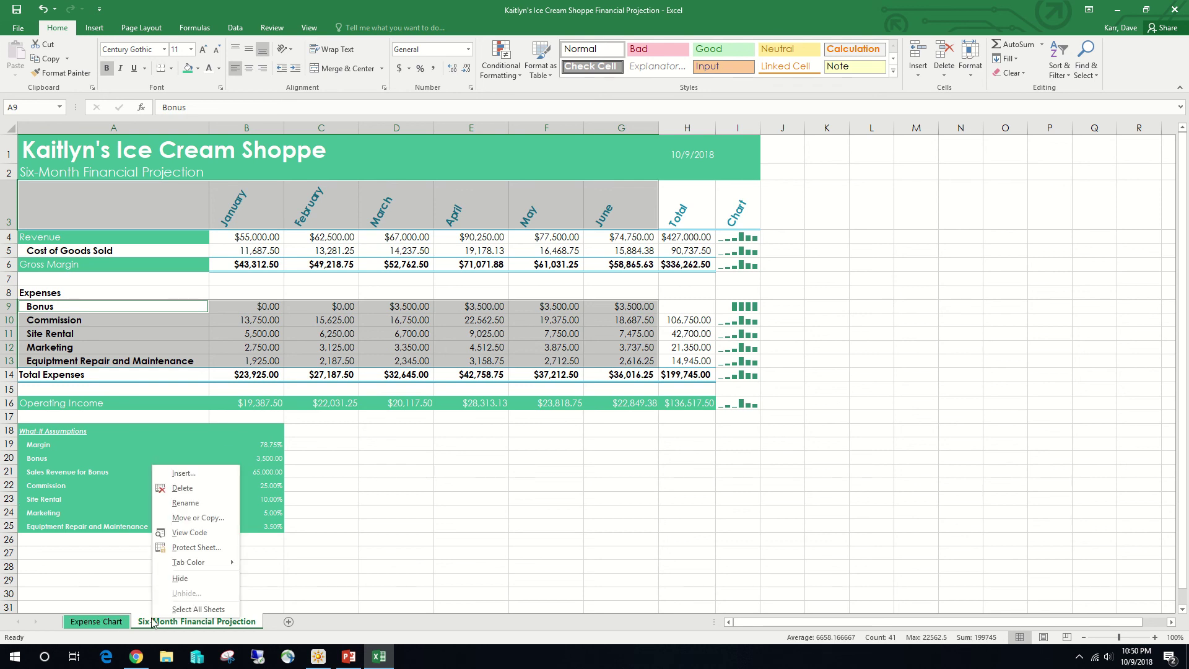
{"action": "mouse_move", "coordinate": [210, 565]}
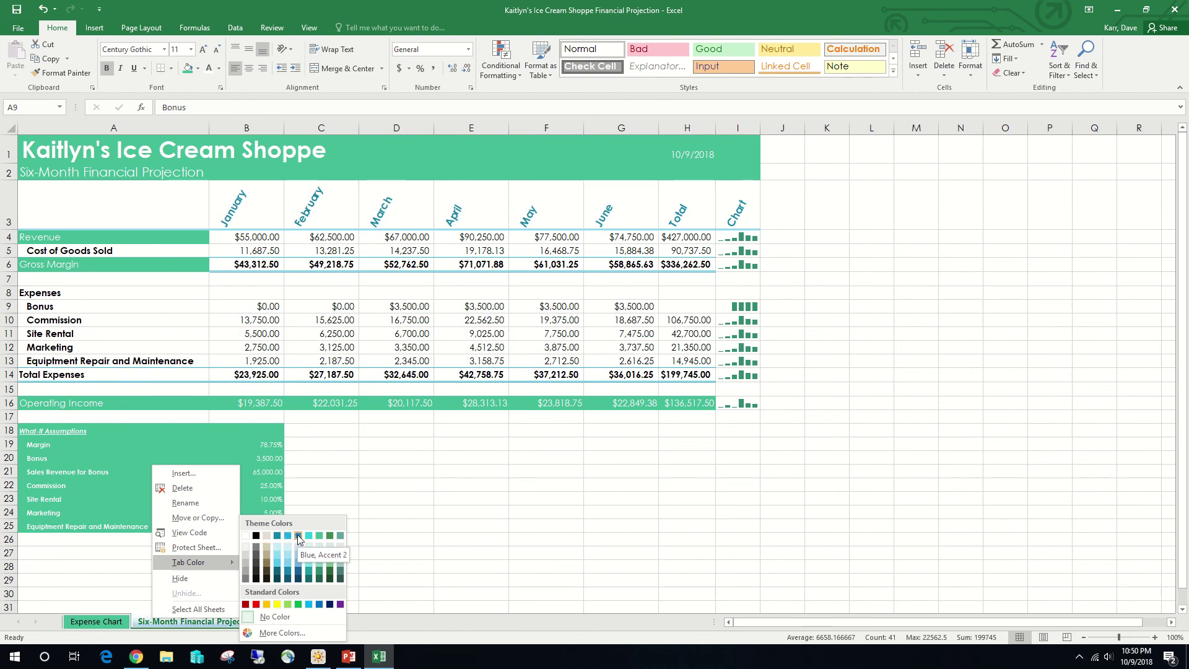
{"action": "left_click", "coordinate": [297, 533]}
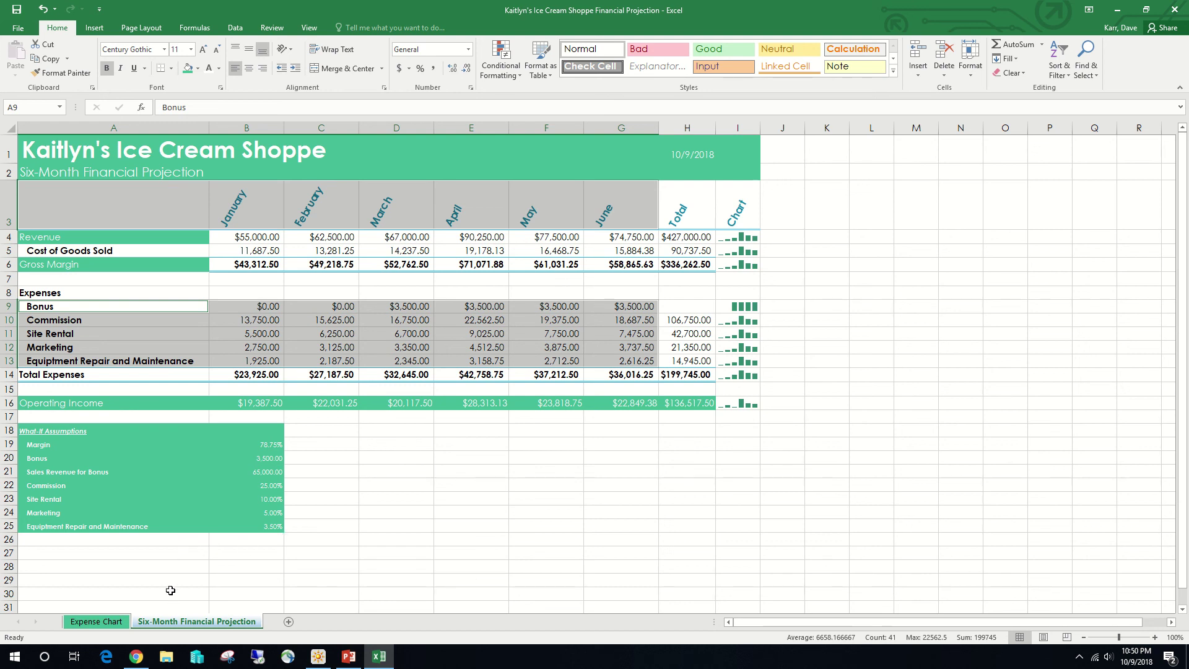
{"action": "left_click_drag", "start_coordinate": [172, 623], "coordinate": [94, 625]}
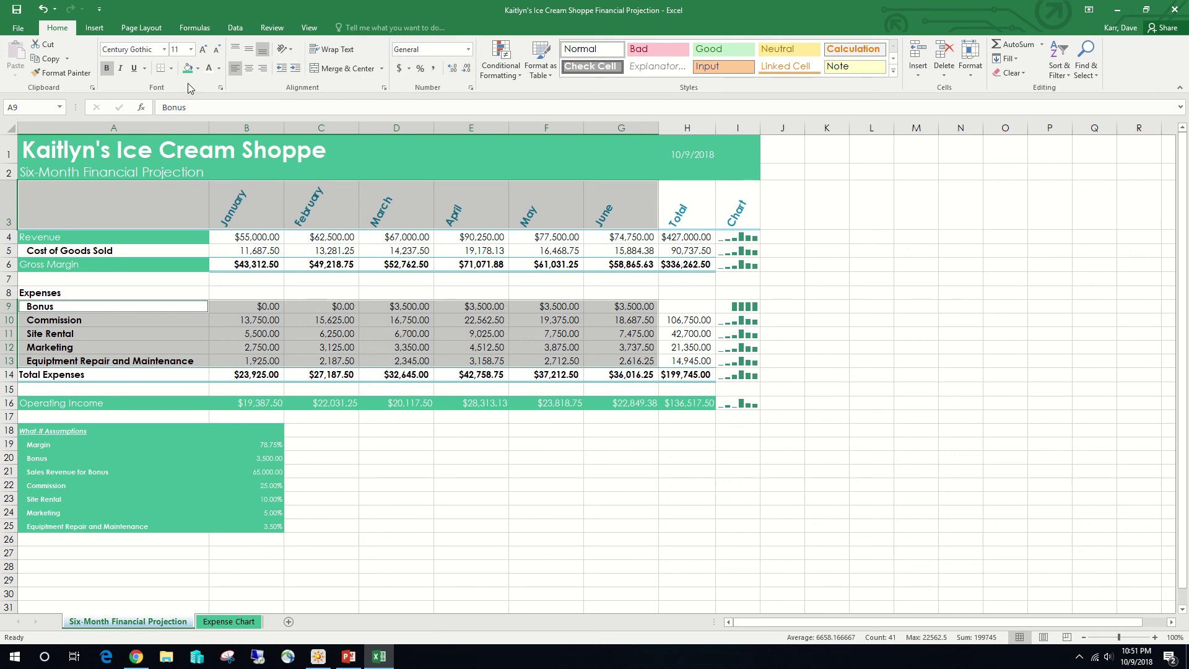
Group both sheets and spell check them from cell A1, changing all occurrences of "Equiptment" to "Equipment".
{"action": "key", "text": "ctrl+Home"}
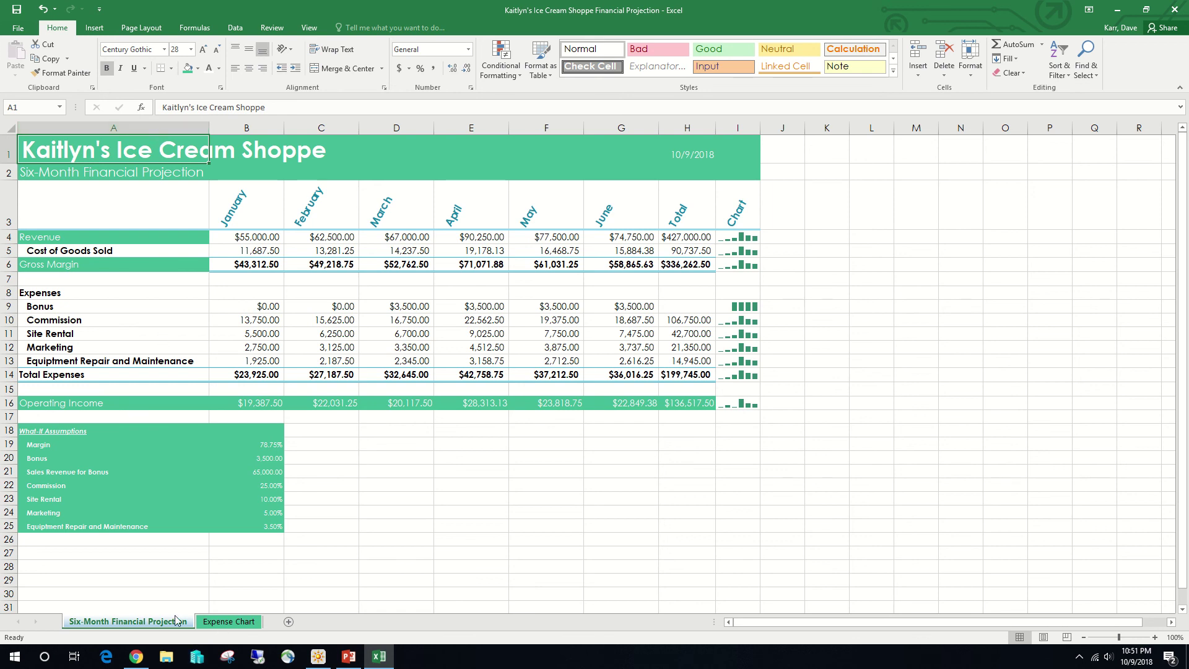
{"action": "left_click", "coordinate": [210, 621], "text": "ctrl"}
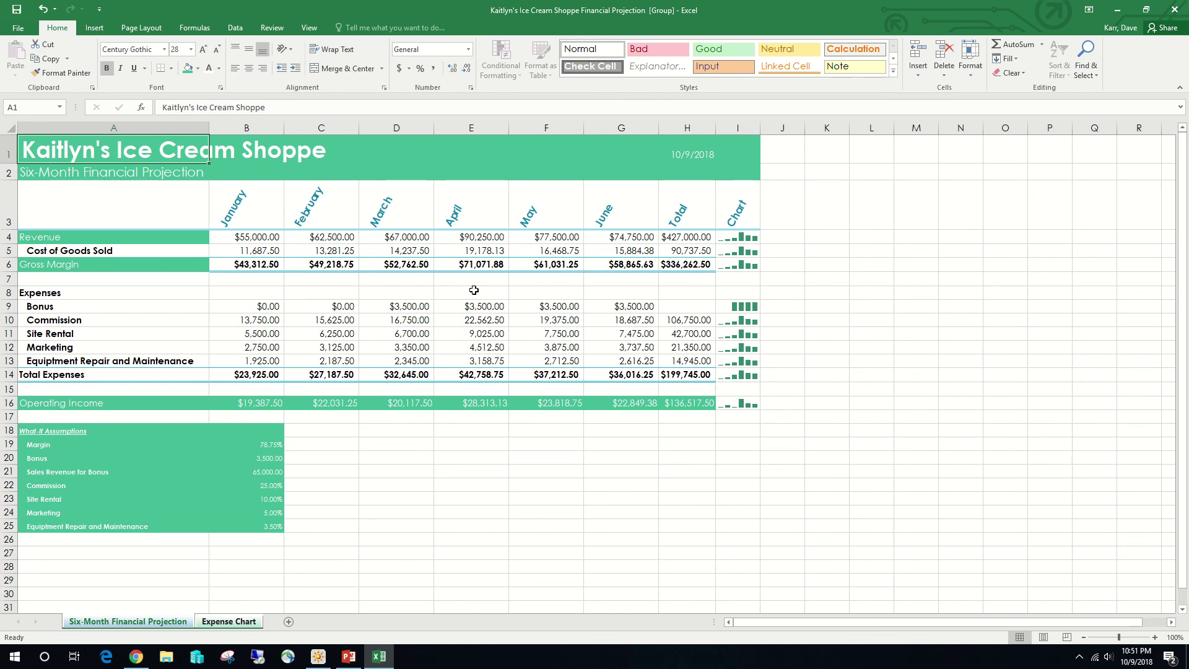
{"action": "left_click", "coordinate": [287, 28]}
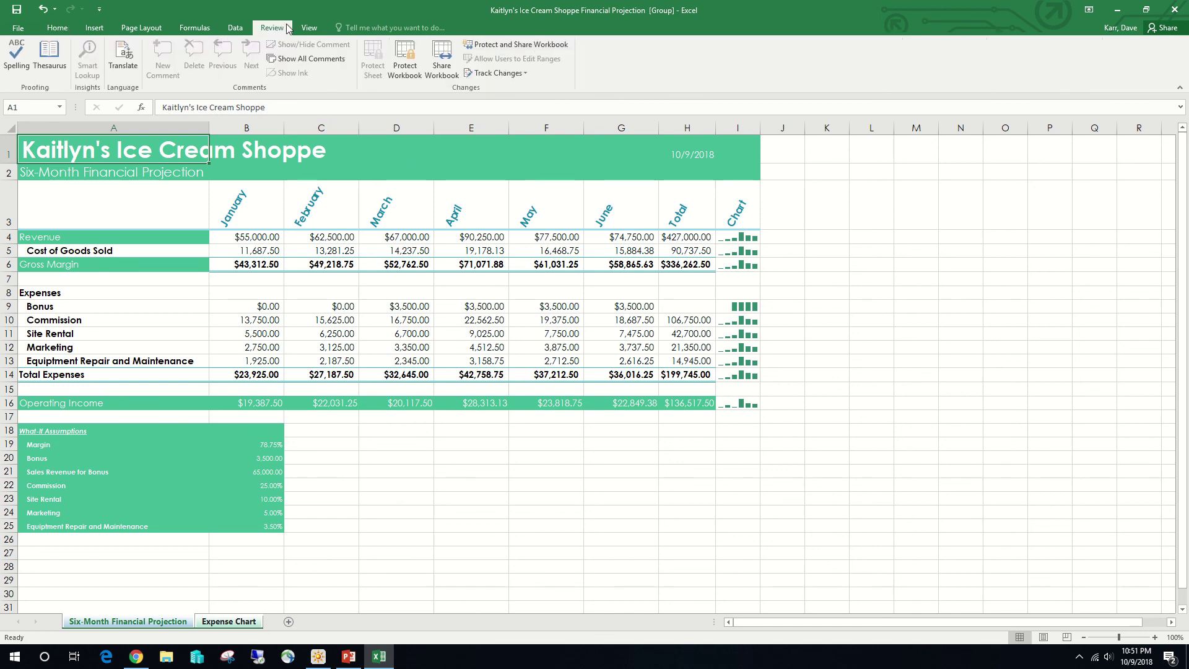
{"action": "left_click", "coordinate": [11, 56]}
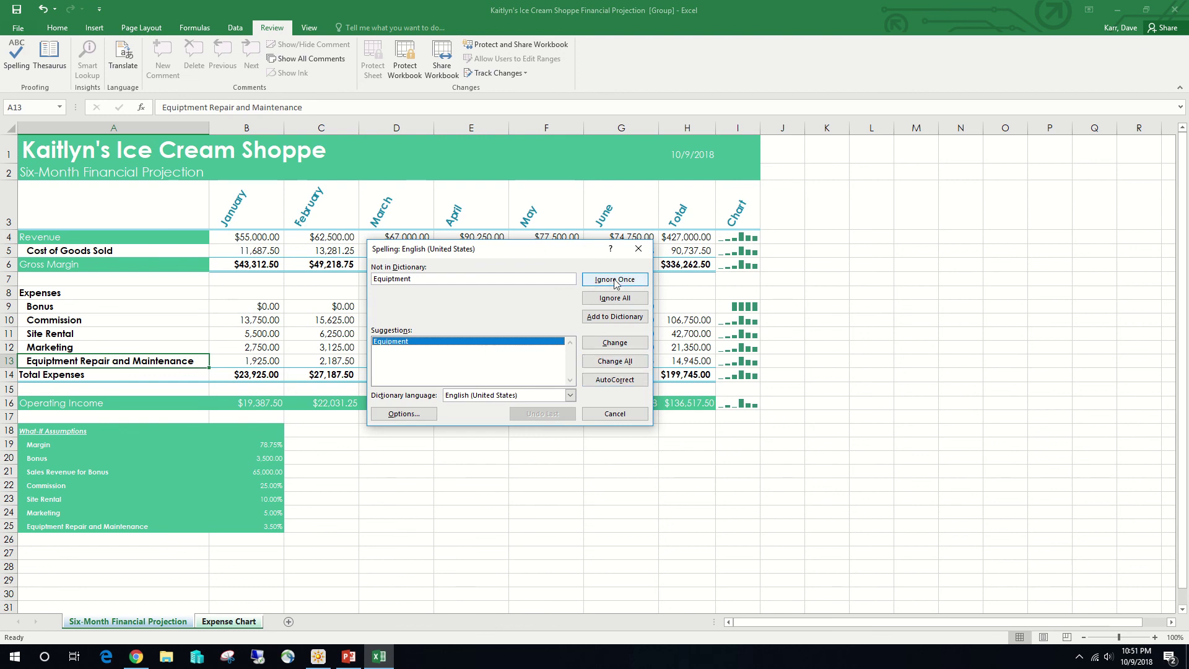
{"action": "left_click", "coordinate": [618, 361]}
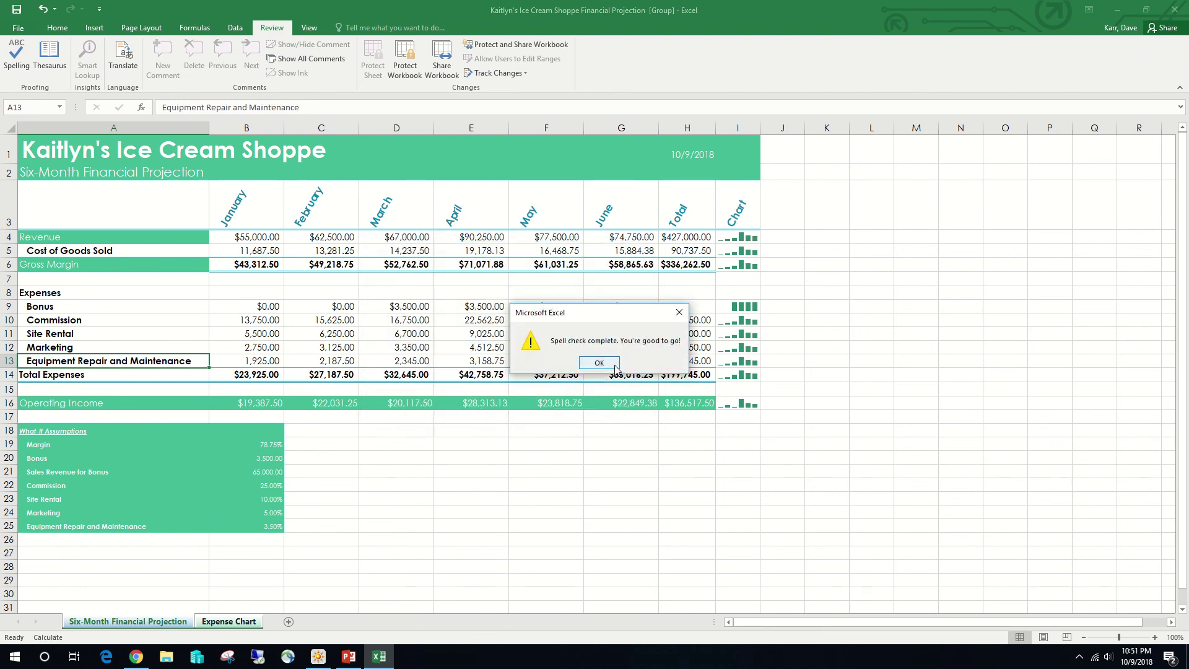
{"action": "left_click", "coordinate": [614, 366]}
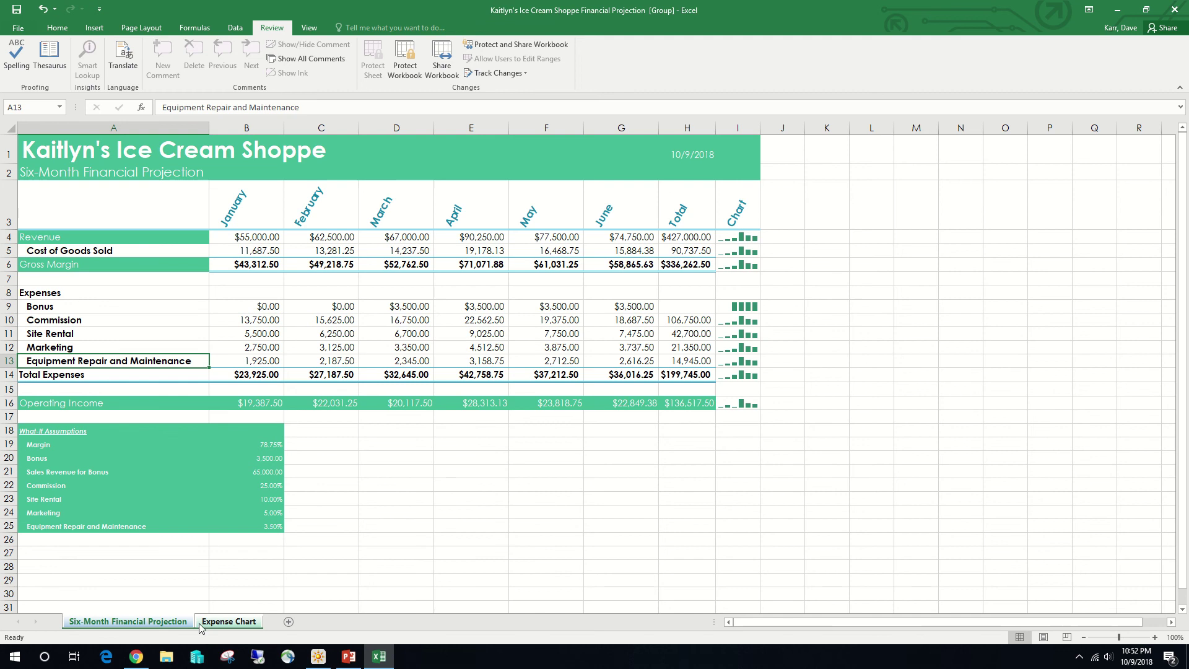
Set the grouped sheets' print settings to Landscape Orientation and Fit Sheet on One Page, and return to the worksheet.
{"action": "left_click", "coordinate": [18, 26]}
{"action": "left_click", "coordinate": [33, 176]}
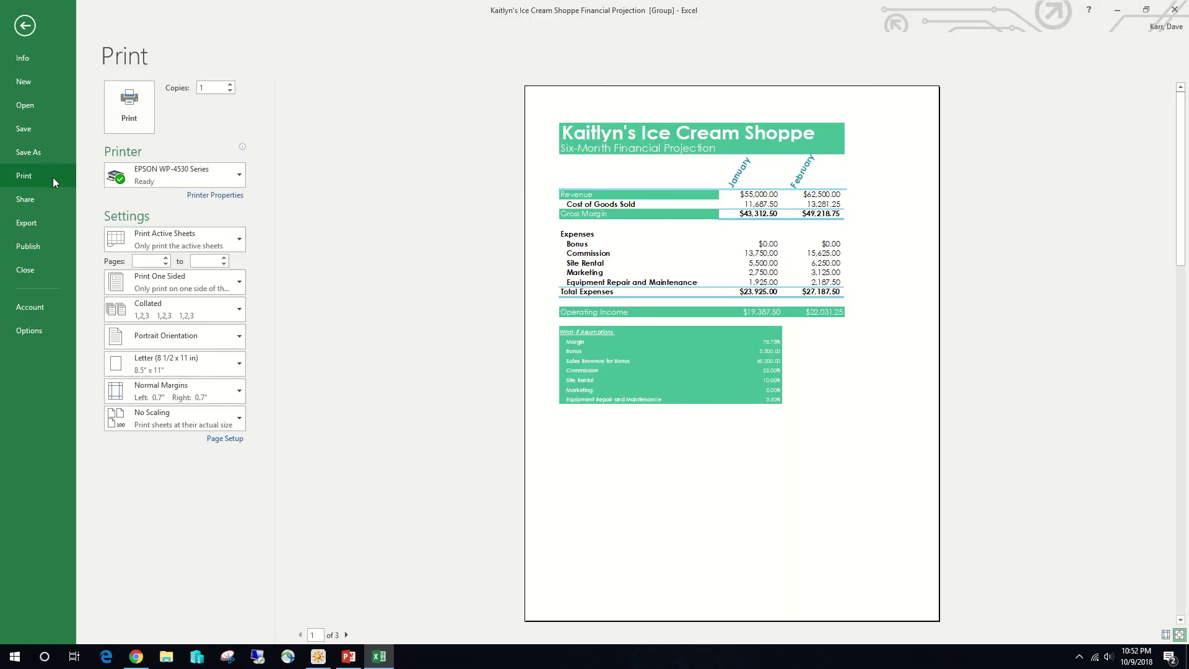
{"action": "left_click", "coordinate": [186, 341]}
{"action": "left_click", "coordinate": [189, 385]}
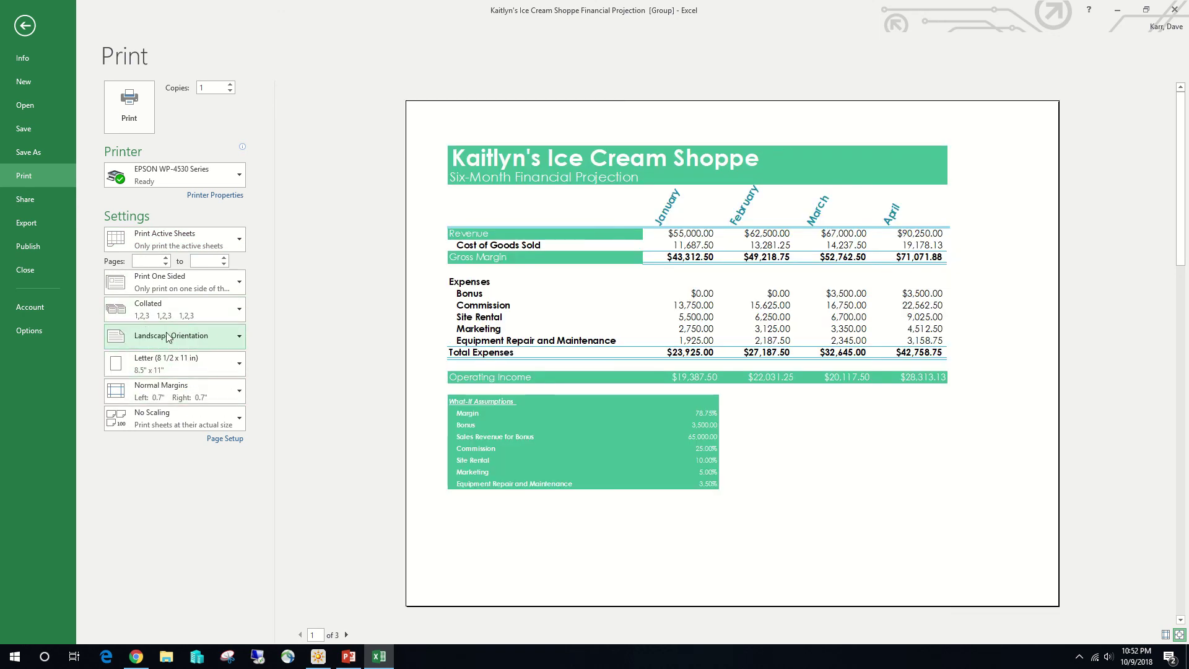
{"action": "left_click", "coordinate": [220, 426]}
{"action": "left_click", "coordinate": [230, 439]}
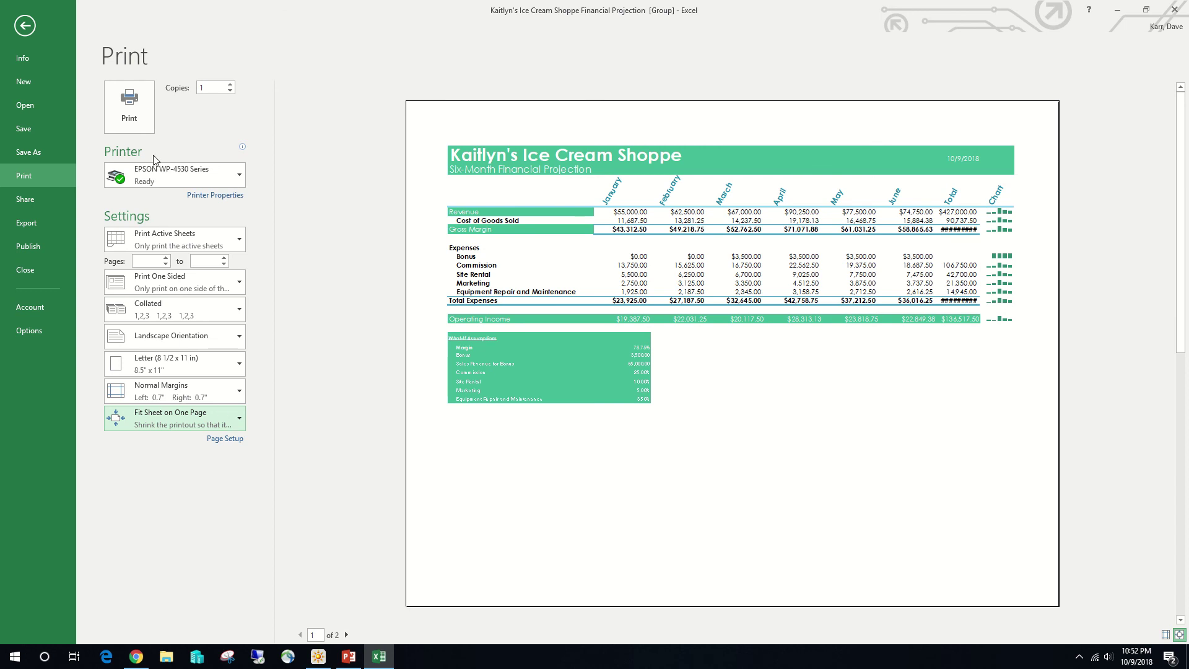
{"action": "mouse_move", "coordinate": [161, 180]}
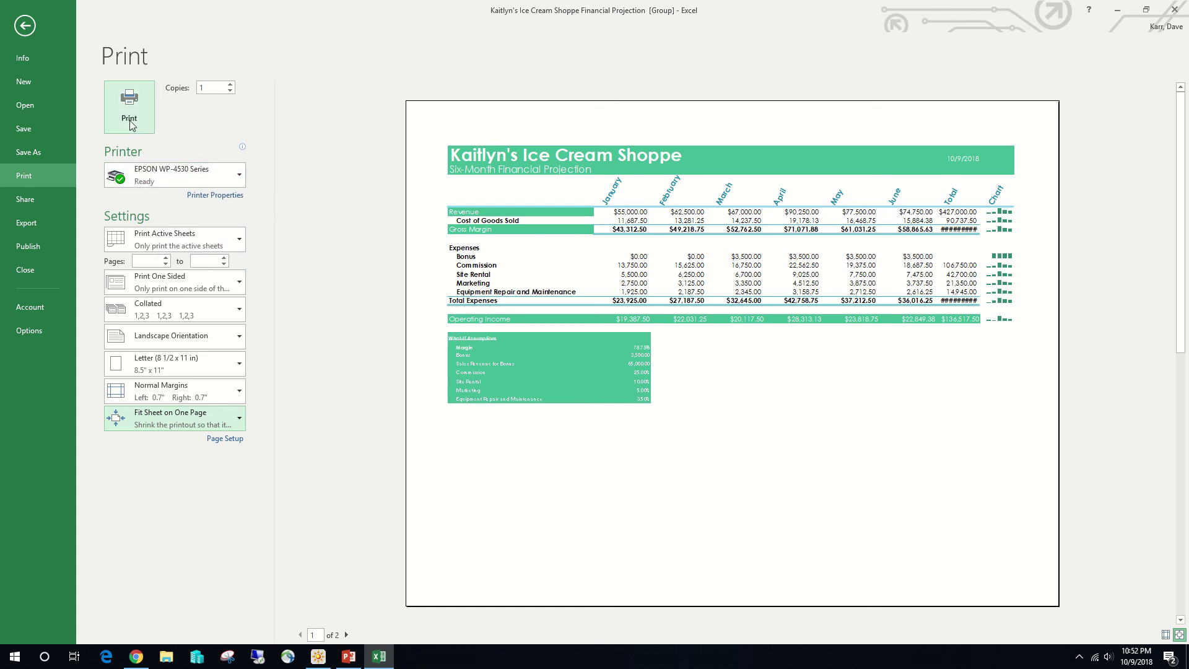
{"action": "left_click", "coordinate": [36, 29]}
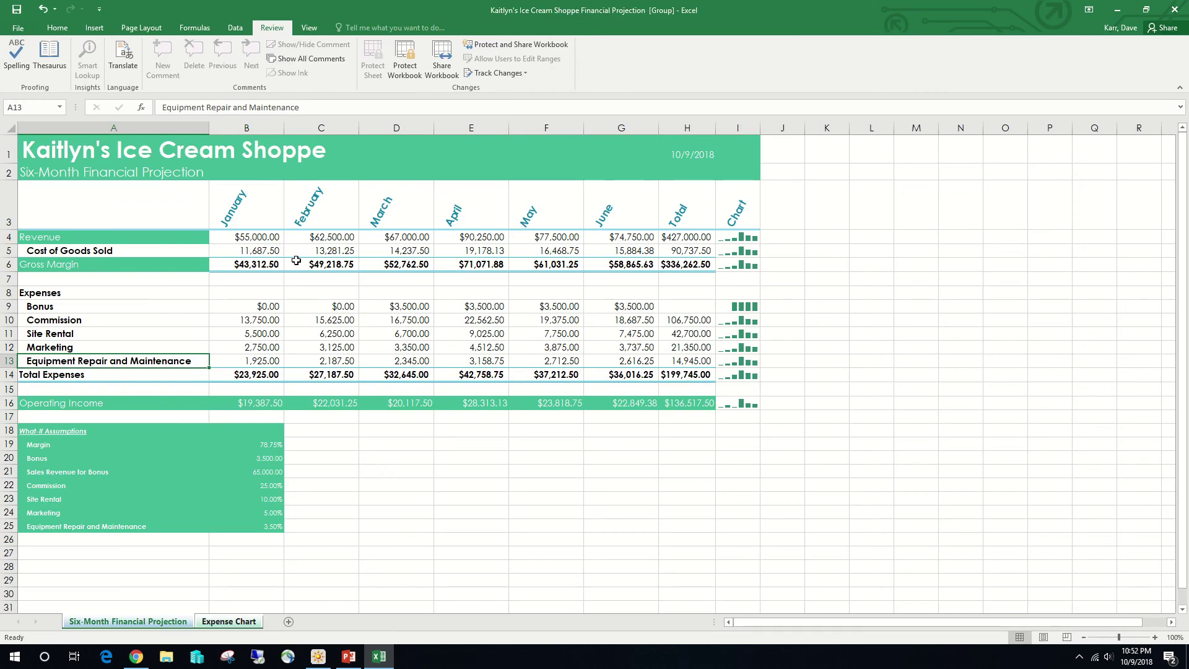
Ungroup the two sheets, view the Expense Chart sheet, and return to the Six-Month Financial Projection sheet.
{"action": "right_click", "coordinate": [140, 621]}
{"action": "left_click", "coordinate": [166, 613]}
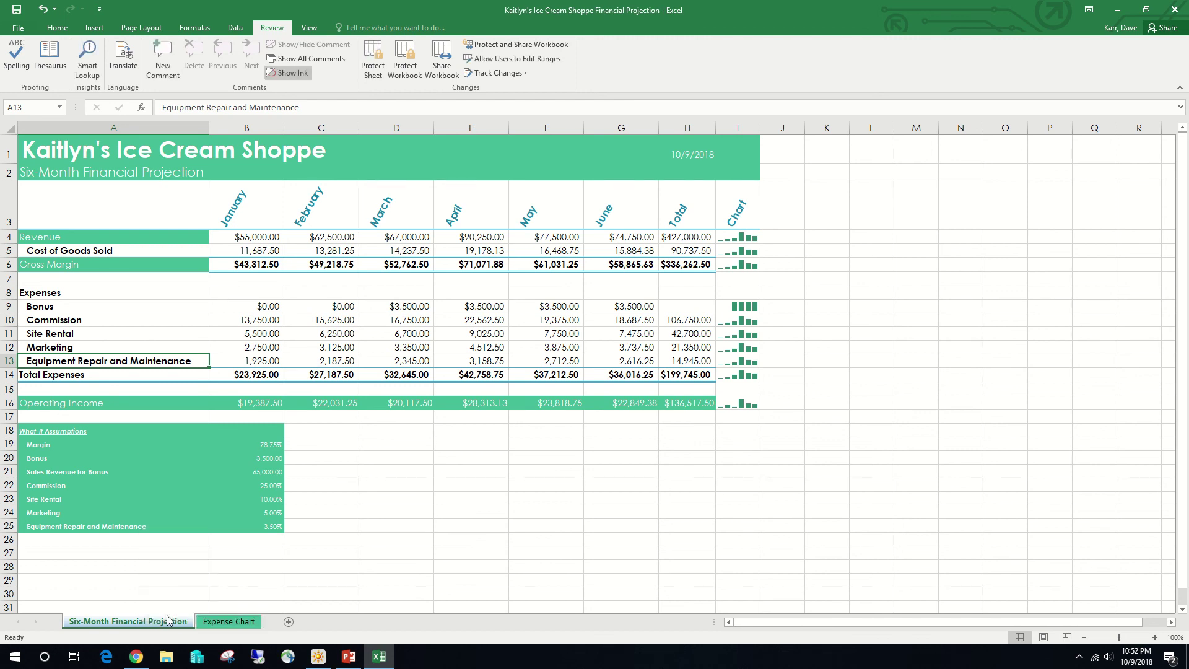
{"action": "left_click", "coordinate": [241, 621]}
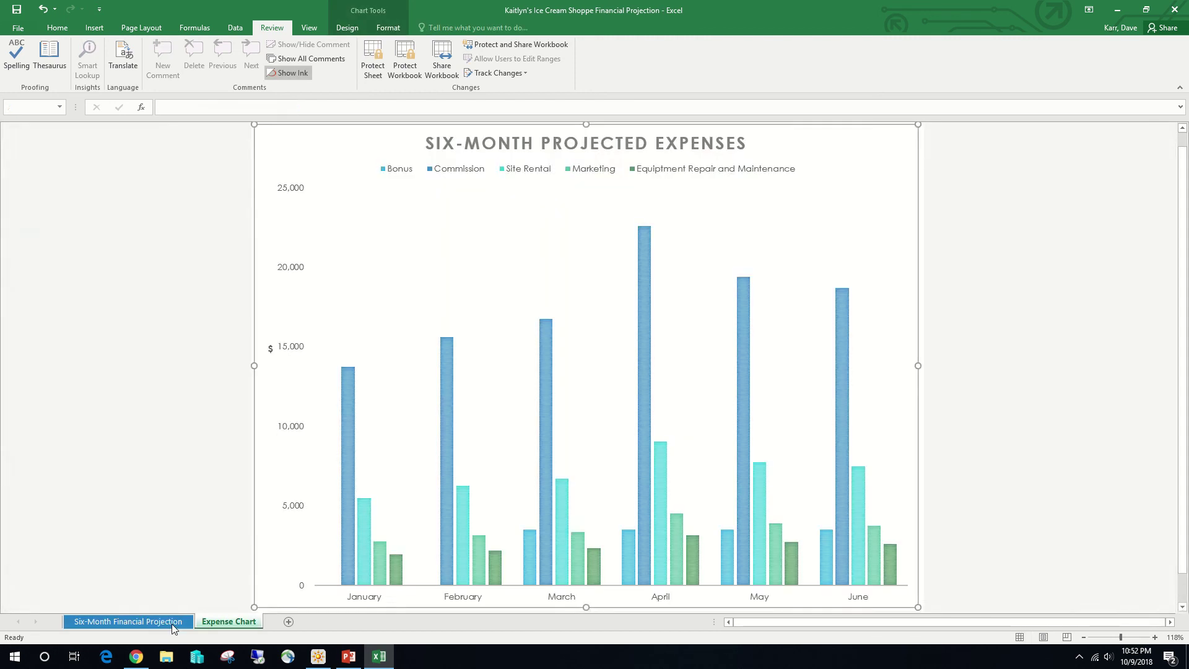
{"action": "left_click", "coordinate": [172, 623]}
{"action": "left_click", "coordinate": [223, 623]}
{"action": "left_click", "coordinate": [181, 623]}
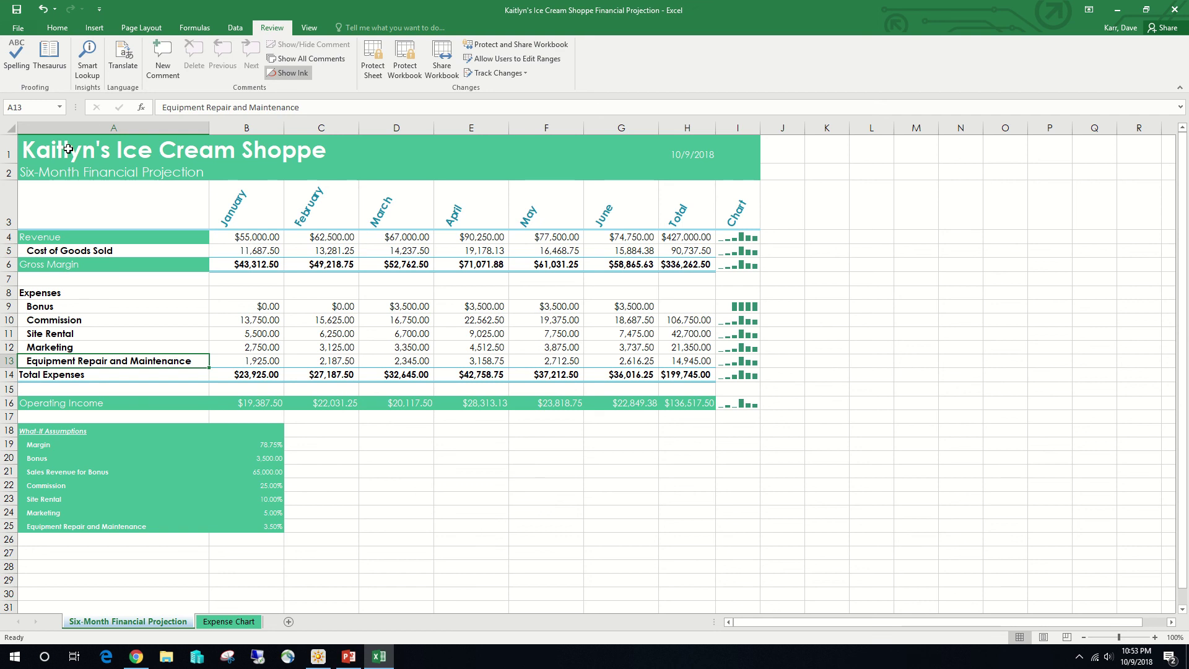
Select cell A1, zoom the worksheet out to 69%, and restore the zoom to 100%.
{"action": "left_click", "coordinate": [69, 149]}
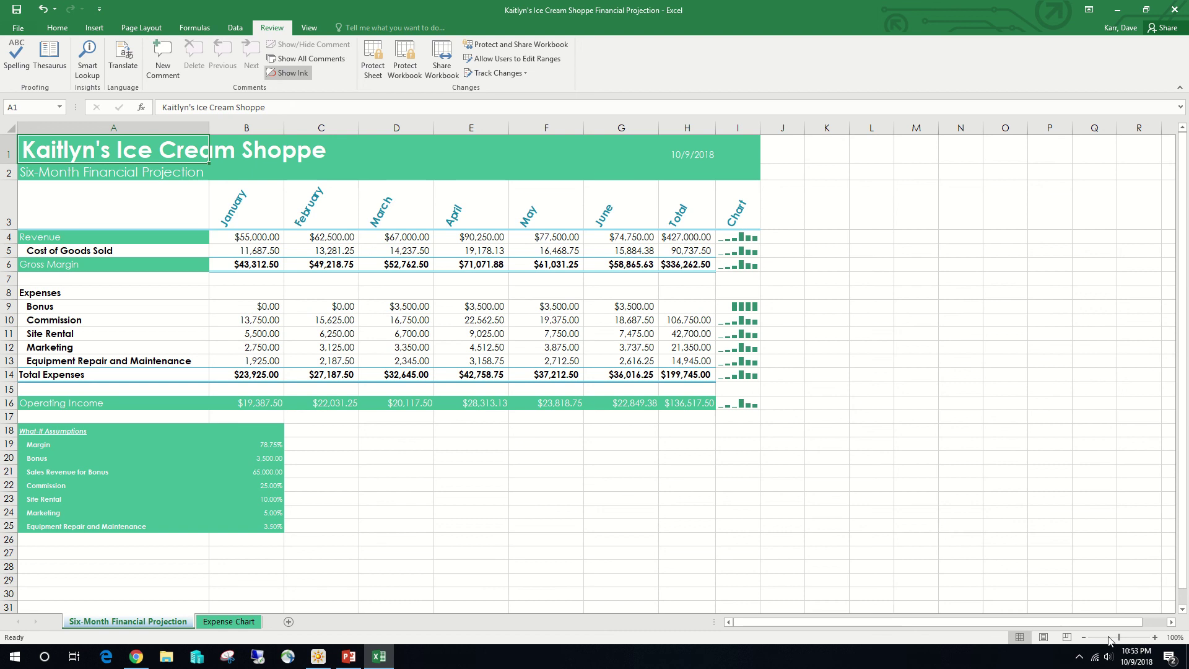
{"action": "left_click_drag", "start_coordinate": [1118, 636], "coordinate": [1111, 639]}
{"action": "left_click", "coordinate": [1115, 637]}
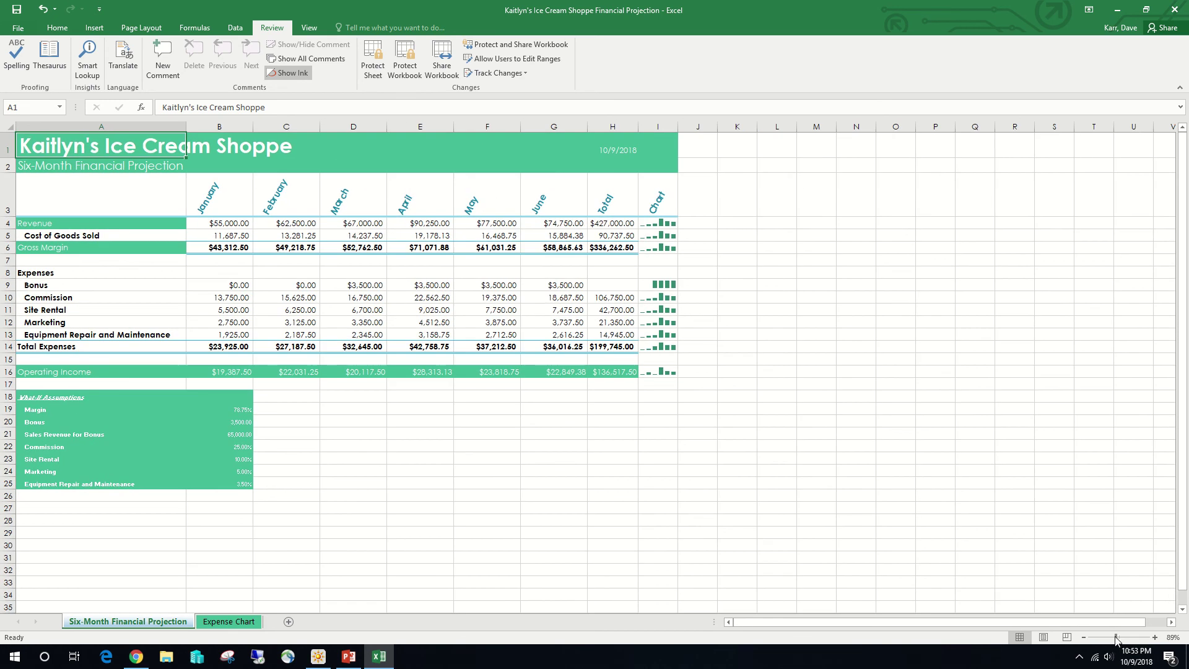
{"action": "left_click_drag", "start_coordinate": [1115, 639], "coordinate": [1110, 641]}
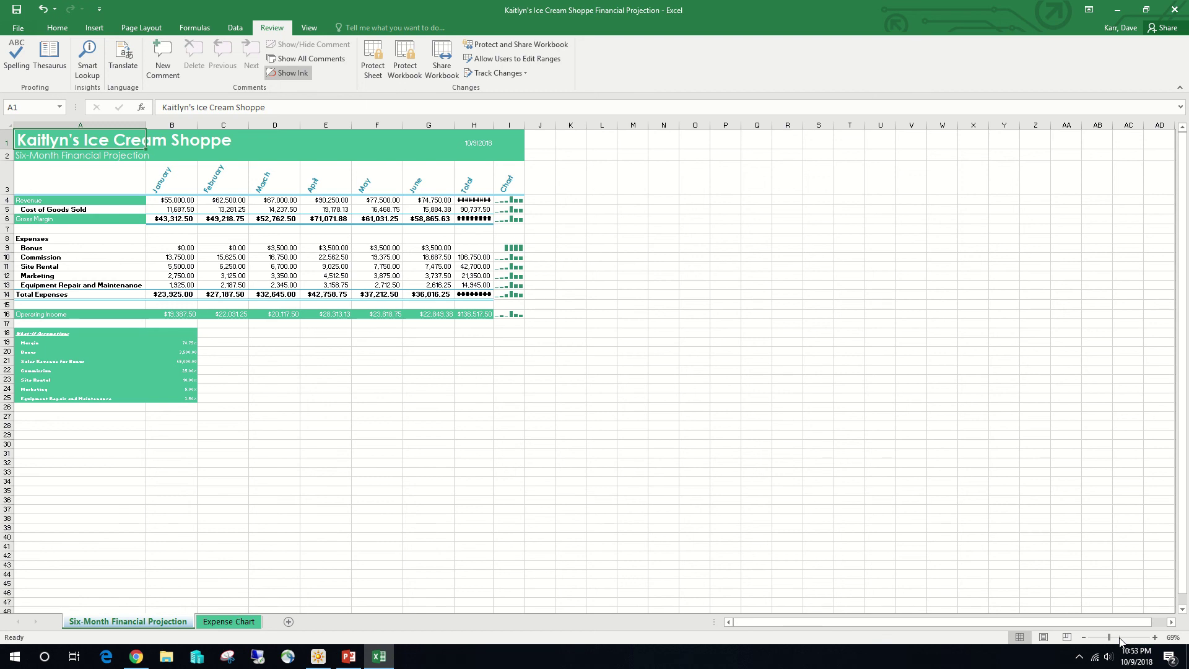
{"action": "left_click", "coordinate": [1119, 640]}
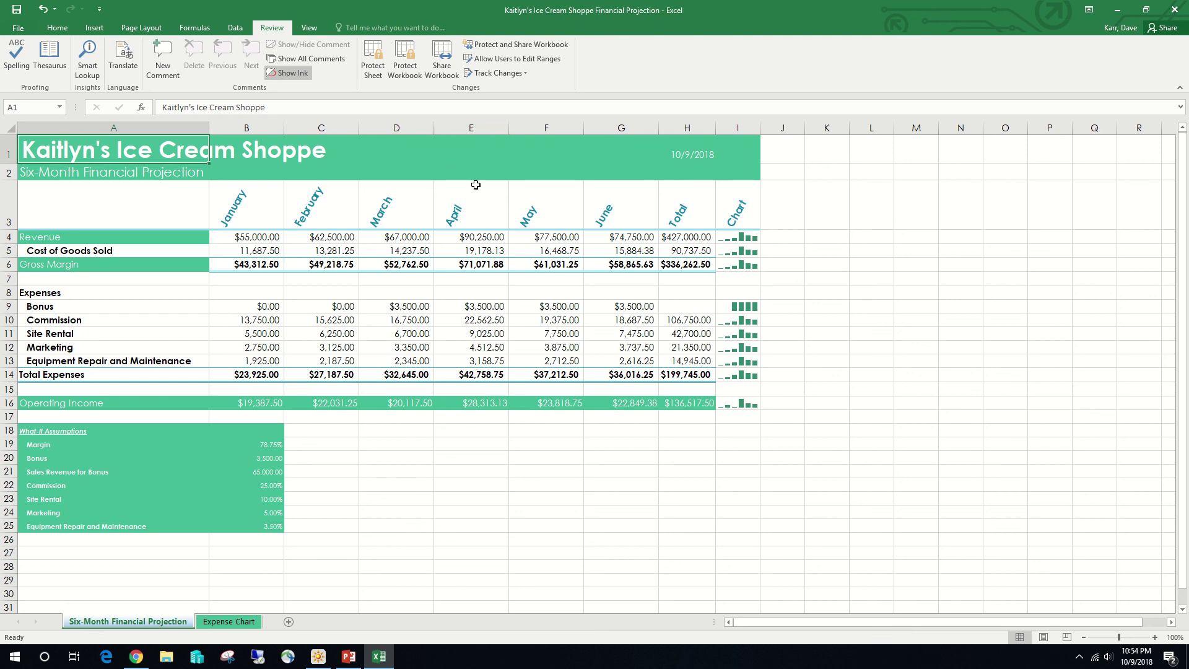
Split the worksheet into four panes at cell E8, scroll the lower panes through the data, and remove the split.
{"action": "left_click", "coordinate": [475, 289]}
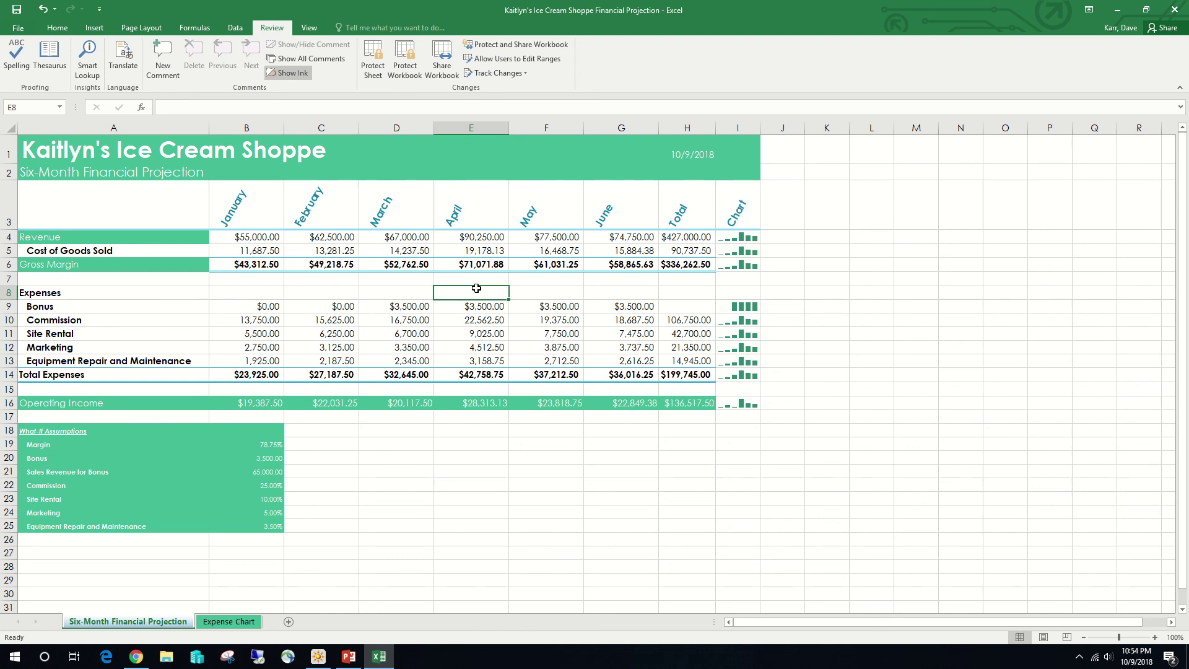
{"action": "left_click", "coordinate": [314, 28]}
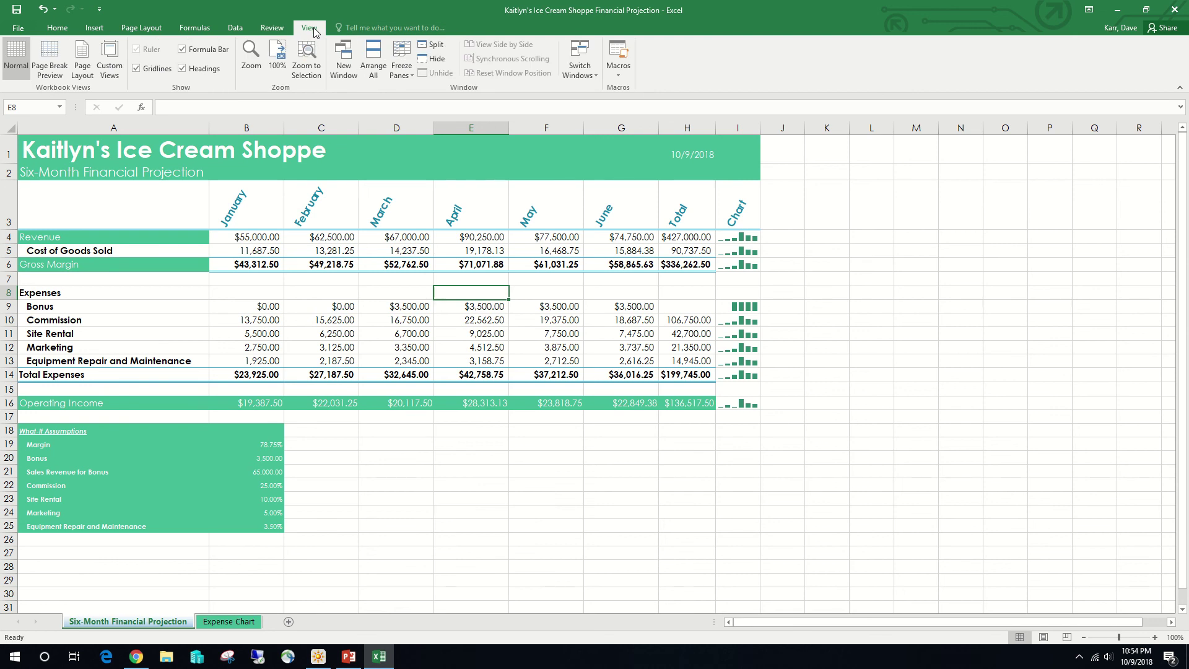
{"action": "left_click", "coordinate": [432, 46]}
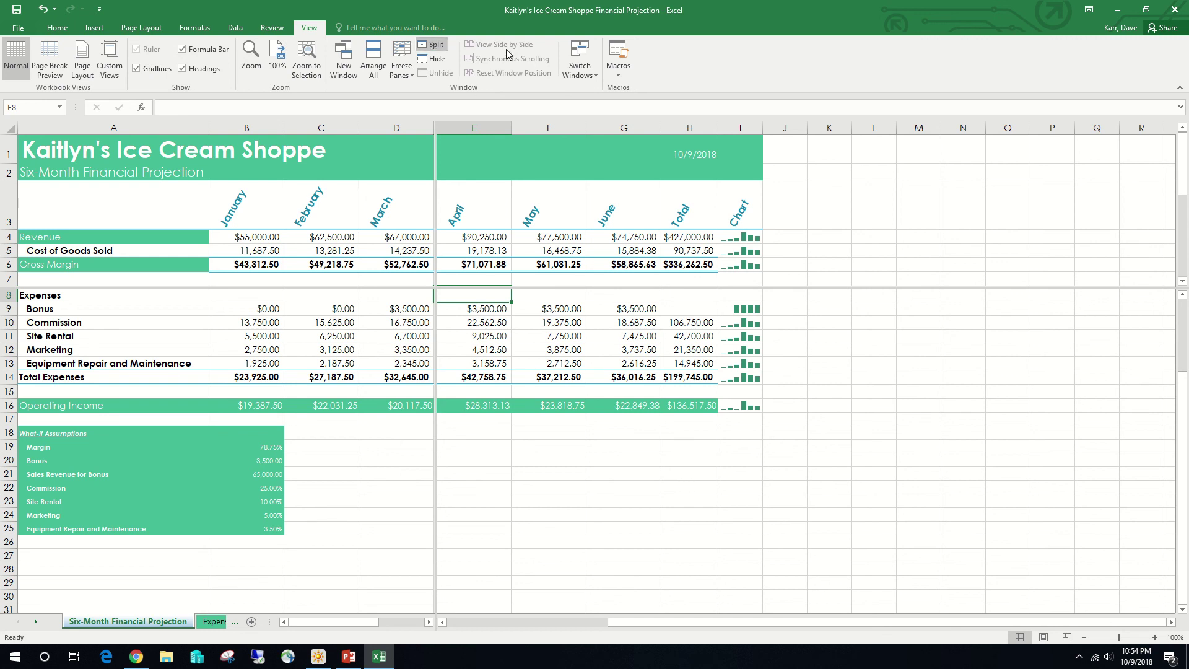
{"action": "scroll", "coordinate": [513, 176], "scroll_direction": "down", "scroll_amount": 4}
{"action": "scroll", "coordinate": [514, 176], "scroll_direction": "up", "scroll_amount": 3}
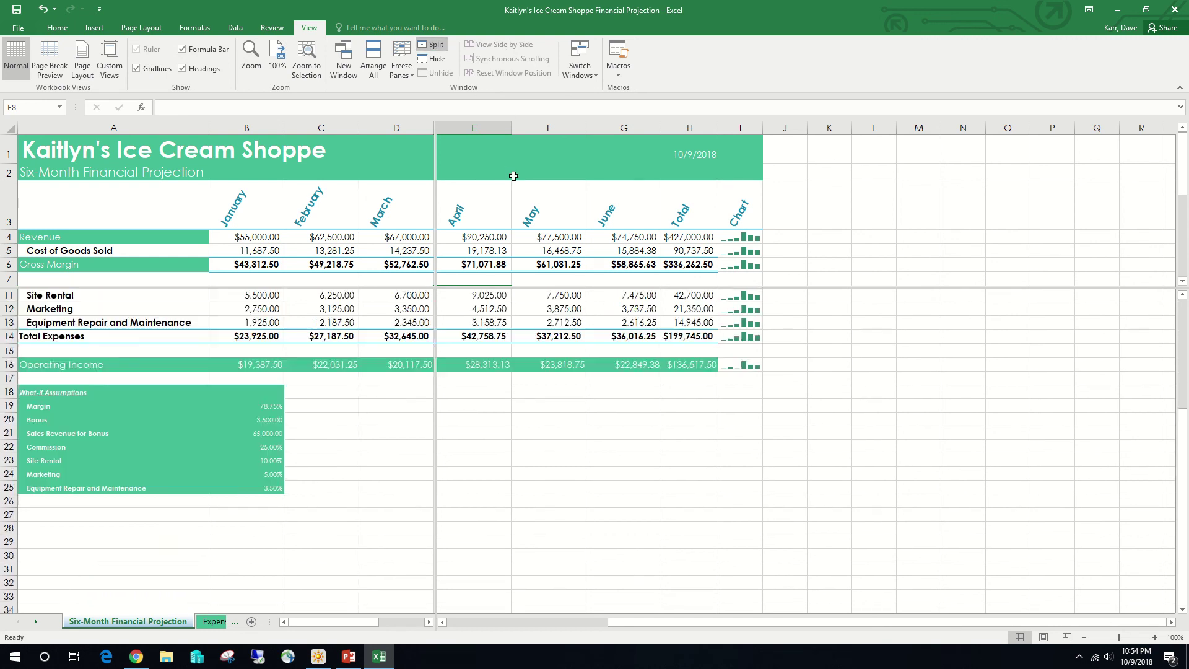
{"action": "scroll", "coordinate": [513, 176], "scroll_direction": "down", "scroll_amount": 3}
{"action": "scroll", "coordinate": [513, 176], "scroll_direction": "up", "scroll_amount": 4}
{"action": "scroll", "coordinate": [331, 178], "scroll_direction": "down", "scroll_amount": 3}
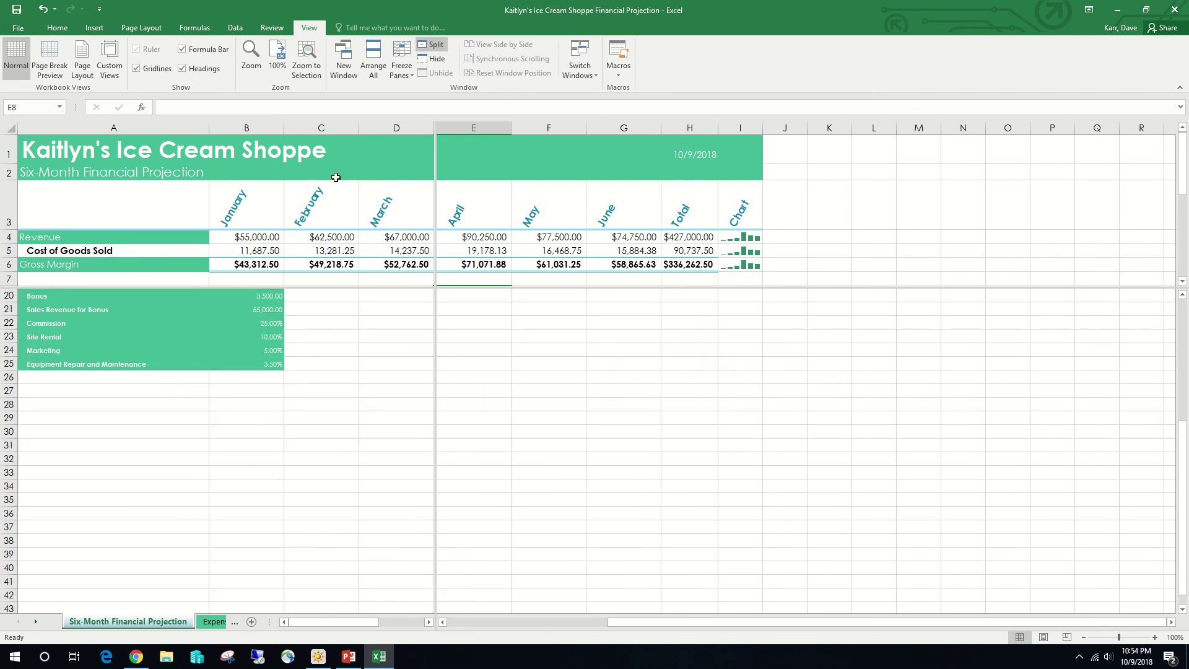
{"action": "scroll", "coordinate": [332, 177], "scroll_direction": "up", "scroll_amount": 6}
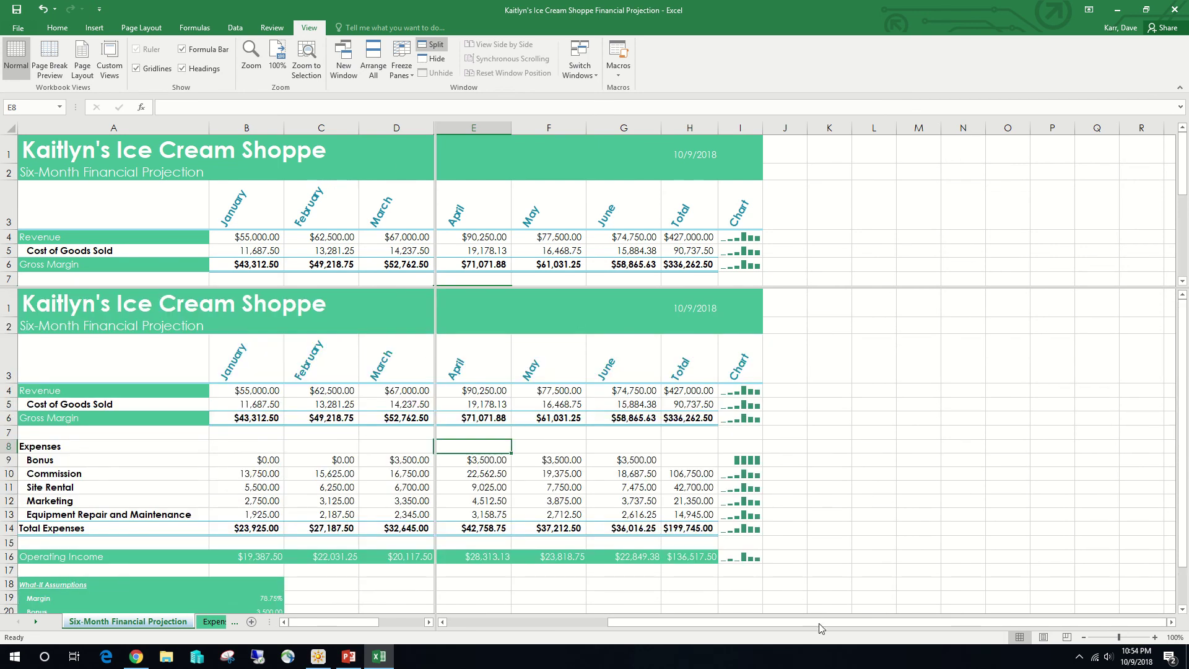
{"action": "mouse_move", "coordinate": [819, 623]}
{"action": "left_mouse_down"}
{"action": "mouse_move", "coordinate": [680, 625]}
{"action": "mouse_move", "coordinate": [820, 614]}
{"action": "left_mouse_up"}
{"action": "left_click", "coordinate": [434, 45]}
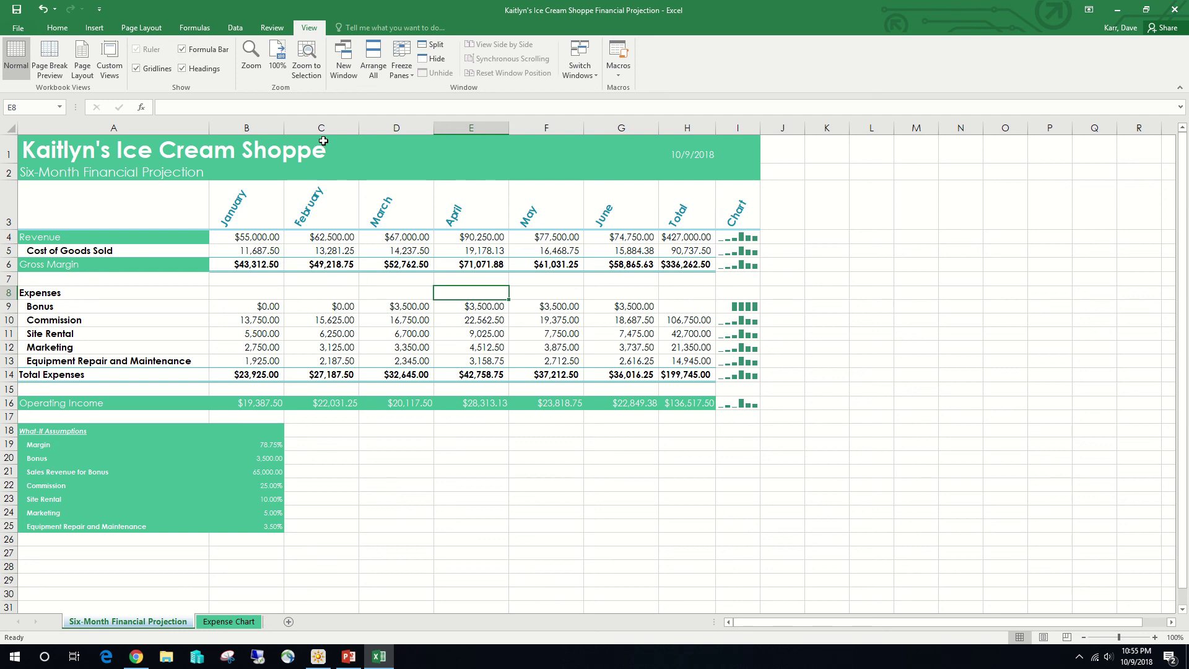
Freeze the panes at cell B4 with row 3 as the first visible row of the worksheet.
{"action": "scroll", "coordinate": [323, 141], "scroll_direction": "down", "scroll_amount": 1}
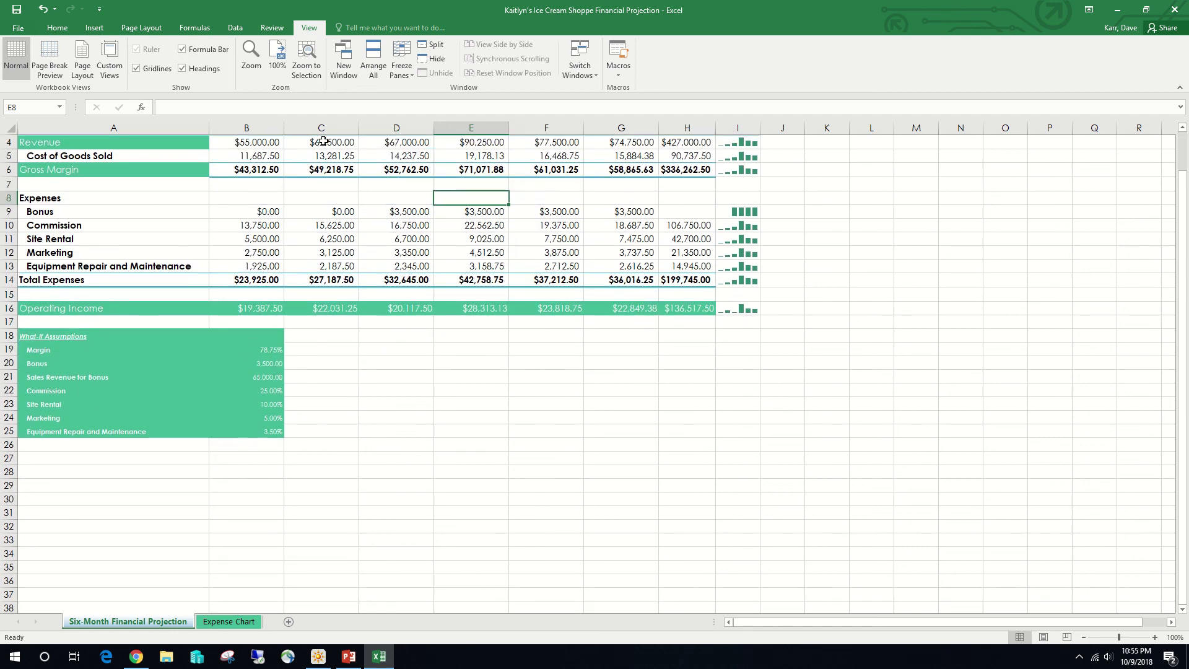
{"action": "left_click", "coordinate": [1182, 127]}
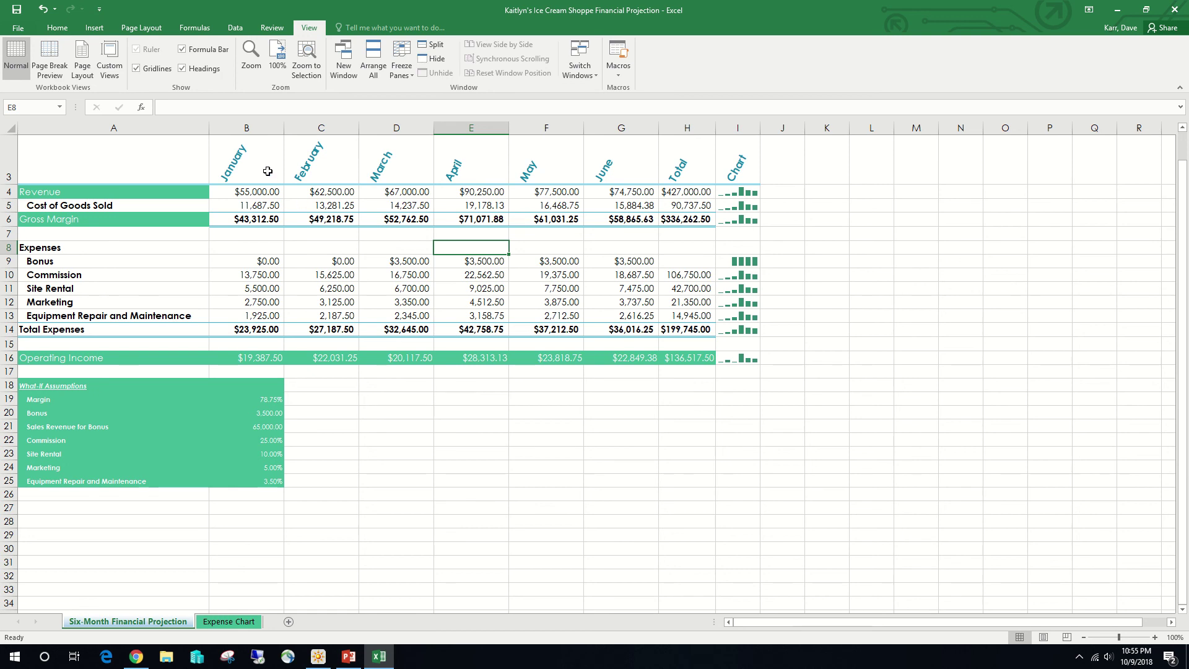
{"action": "left_click", "coordinate": [254, 200]}
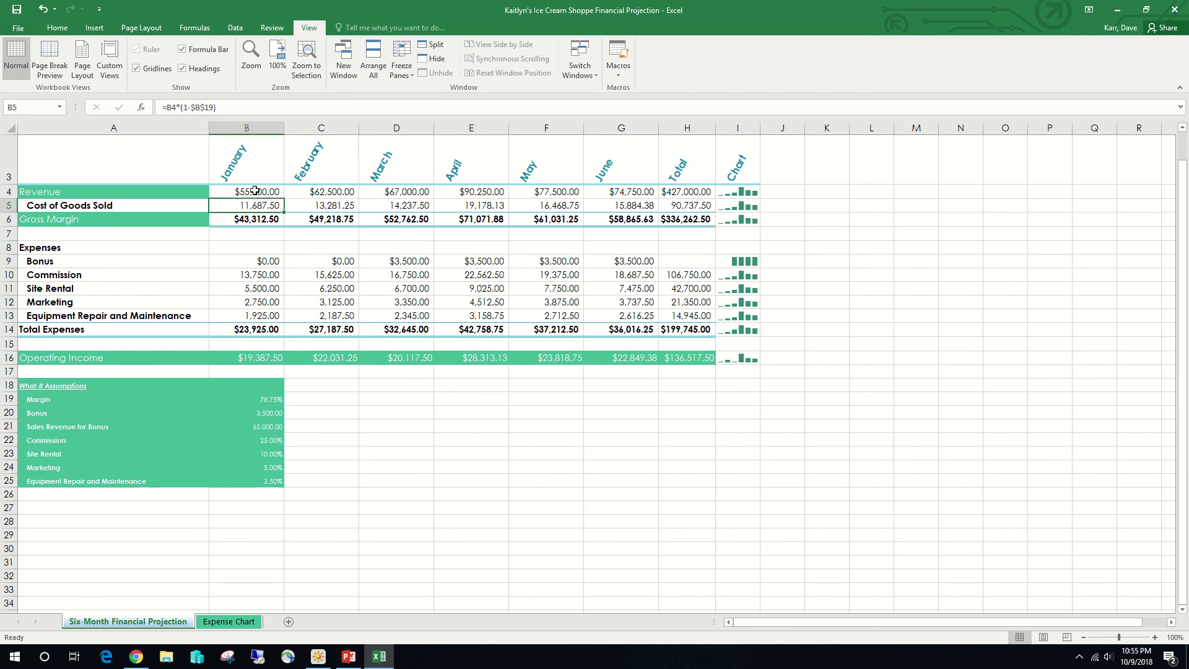
{"action": "left_click", "coordinate": [253, 189]}
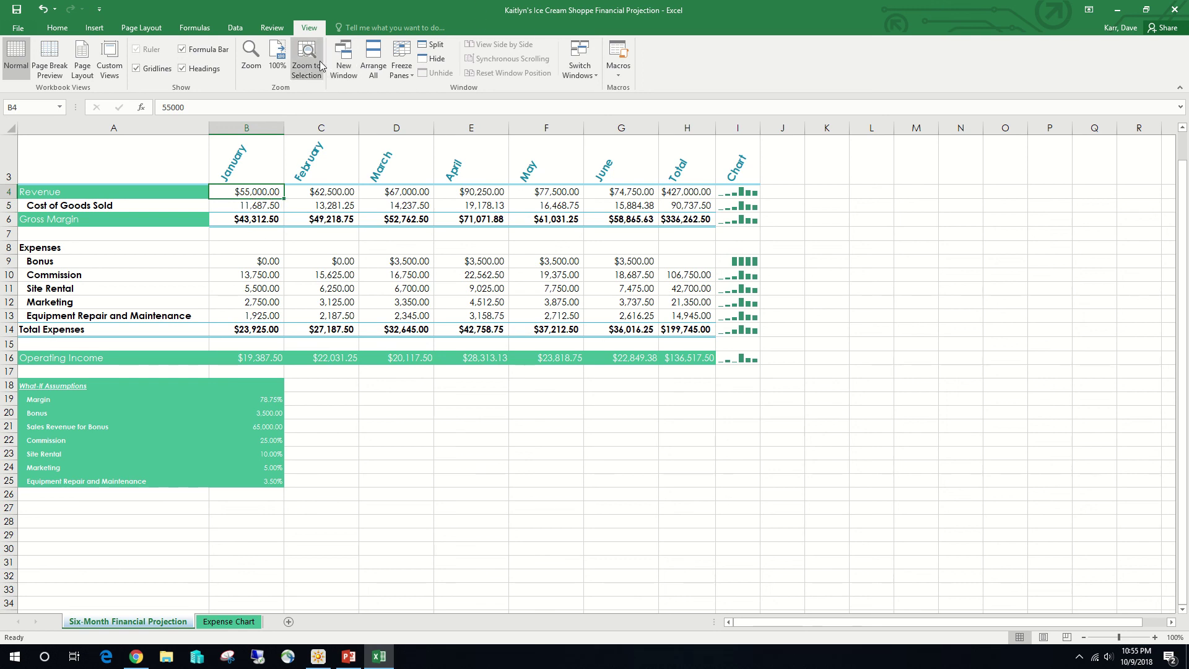
{"action": "left_click", "coordinate": [404, 74]}
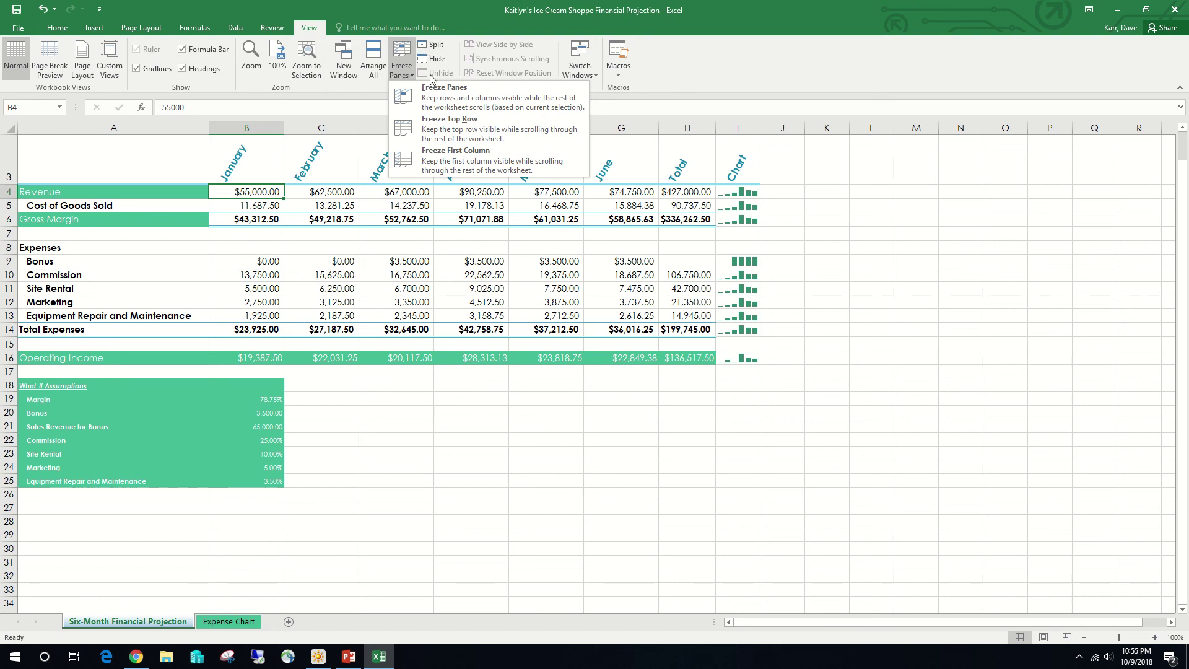
{"action": "left_click", "coordinate": [446, 90]}
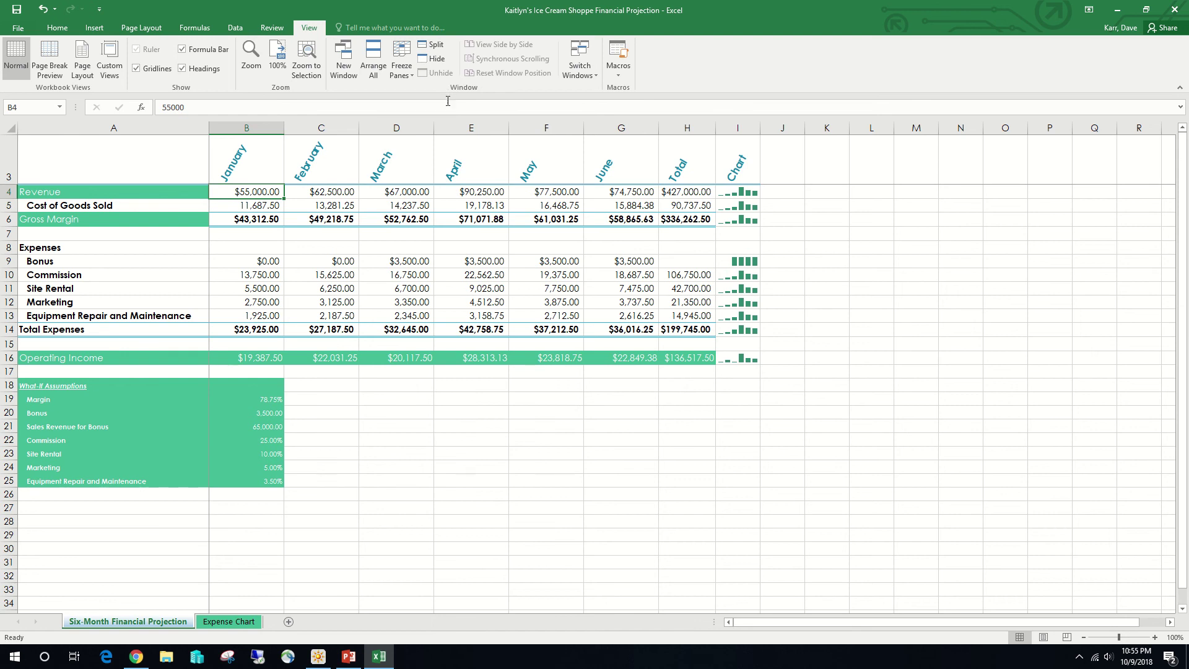
Scroll through the worksheet to check the frozen month headings and row labels, and unfreeze the panes.
{"action": "scroll", "coordinate": [407, 174], "scroll_direction": "down", "scroll_amount": 3}
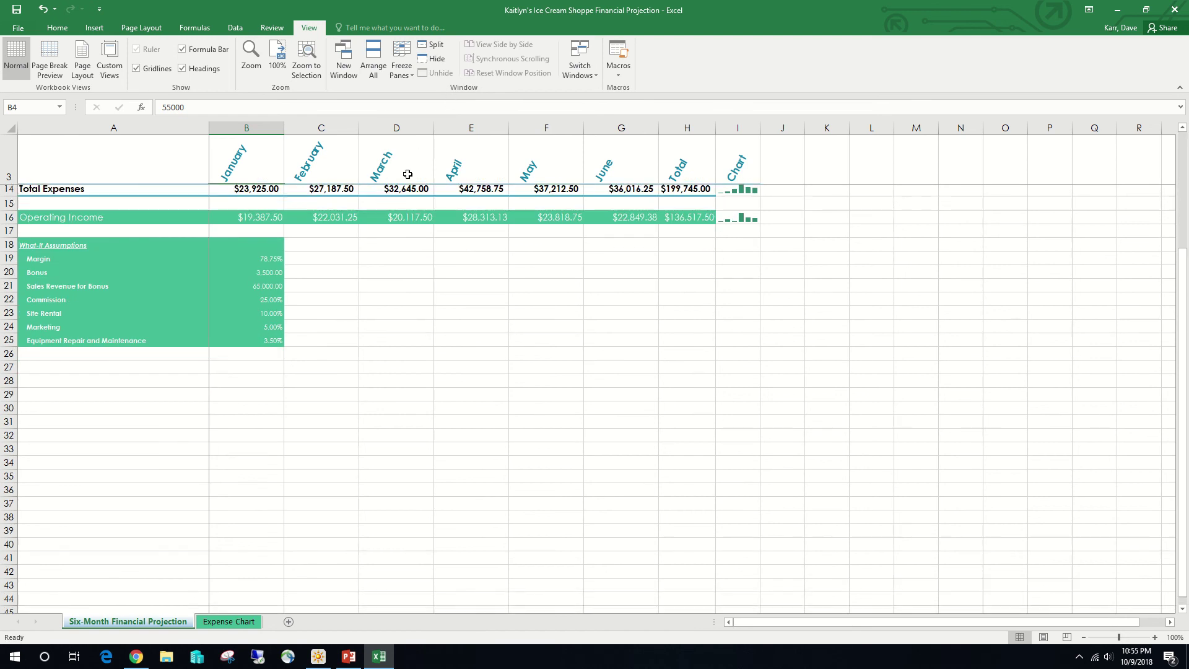
{"action": "scroll", "coordinate": [408, 174], "scroll_direction": "up", "scroll_amount": 3}
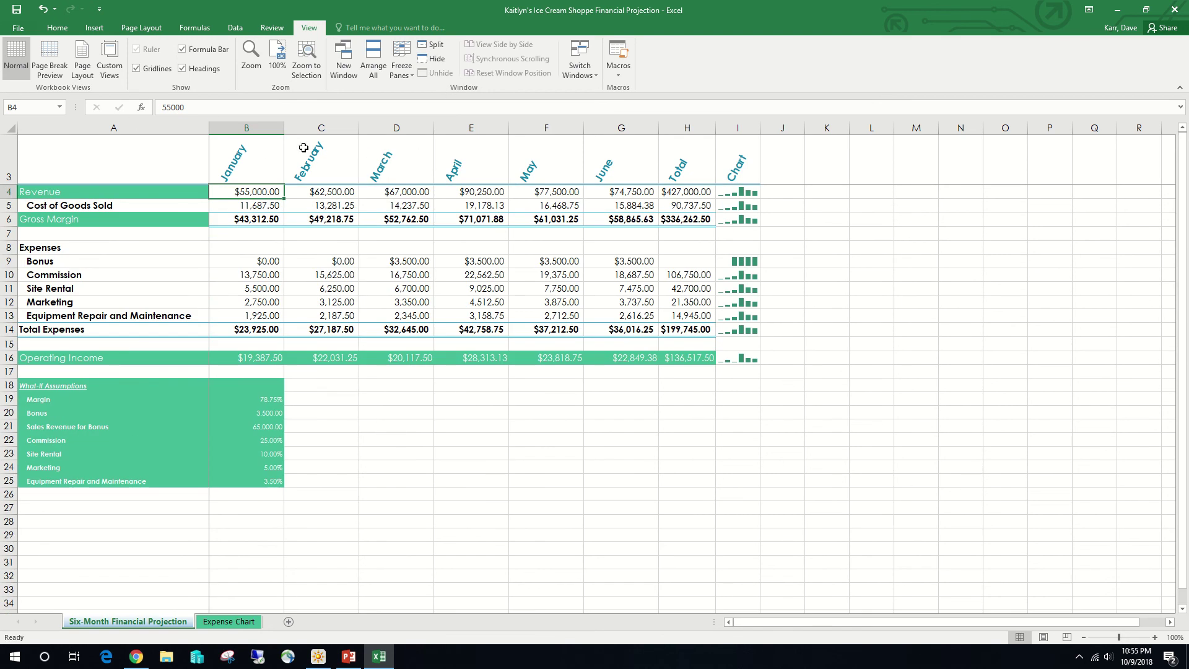
{"action": "scroll", "coordinate": [480, 219], "scroll_direction": "down", "scroll_amount": 4}
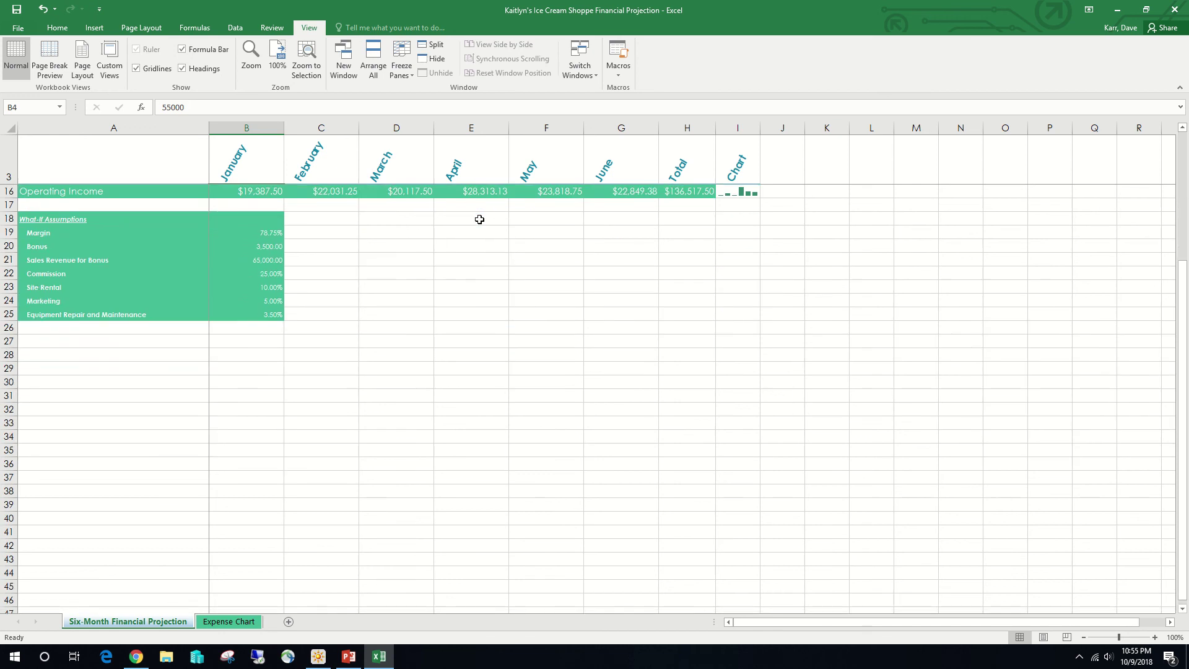
{"action": "scroll", "coordinate": [480, 219], "scroll_direction": "up", "scroll_amount": 4}
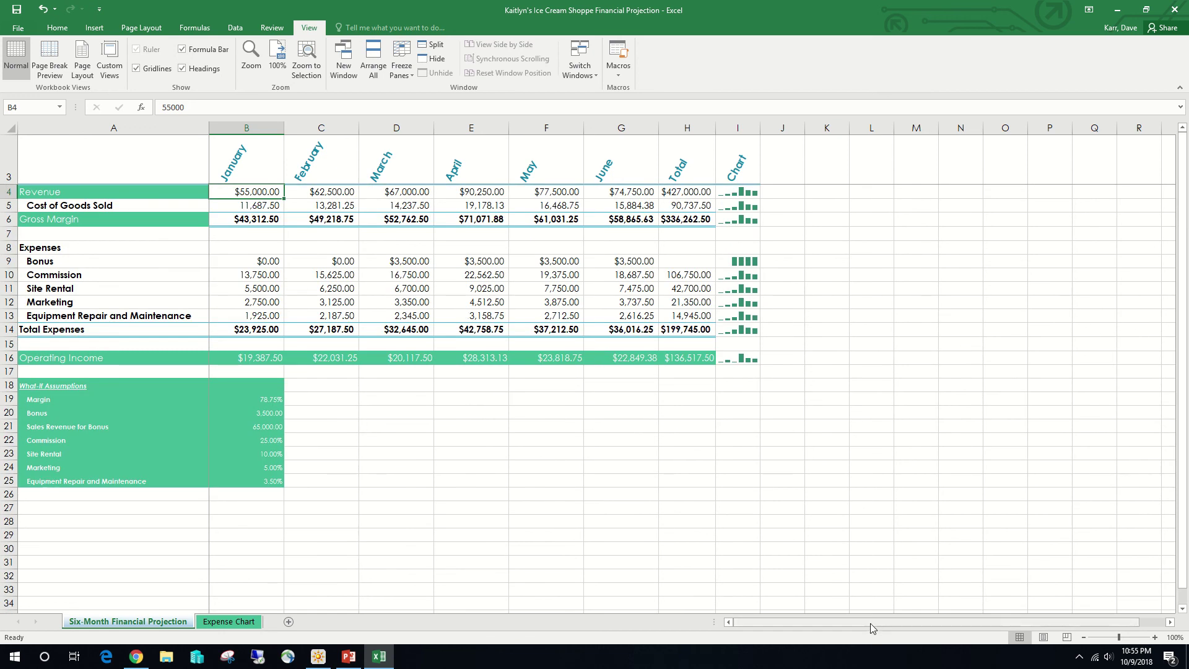
{"action": "left_click_drag", "start_coordinate": [841, 626], "coordinate": [802, 616]}
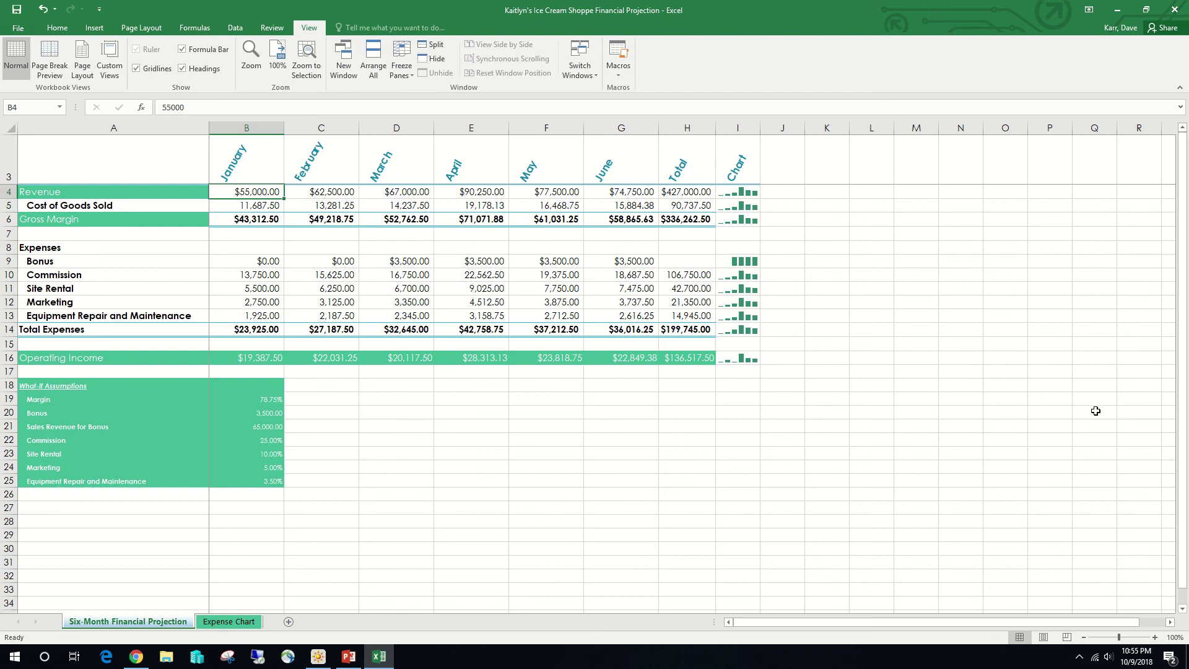
{"action": "left_click_drag", "start_coordinate": [1182, 352], "coordinate": [1181, 323]}
{"action": "scroll", "coordinate": [1162, 337], "scroll_direction": "down", "scroll_amount": 4}
{"action": "scroll", "coordinate": [1162, 336], "scroll_direction": "up", "scroll_amount": 4}
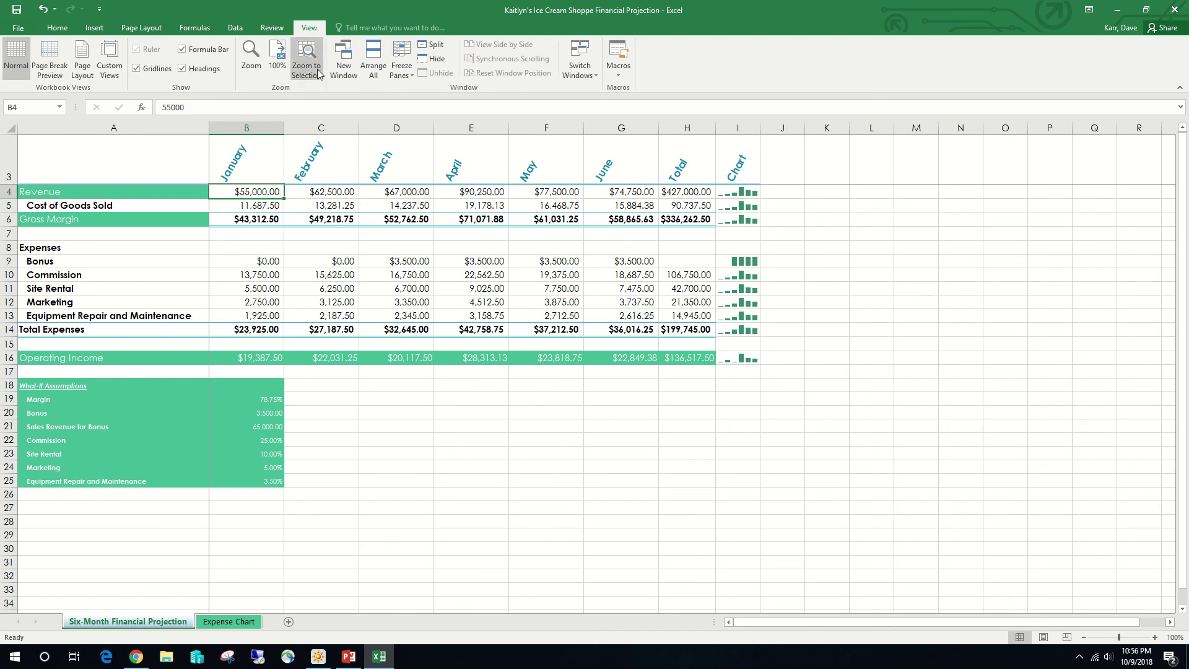
{"action": "left_click", "coordinate": [402, 59]}
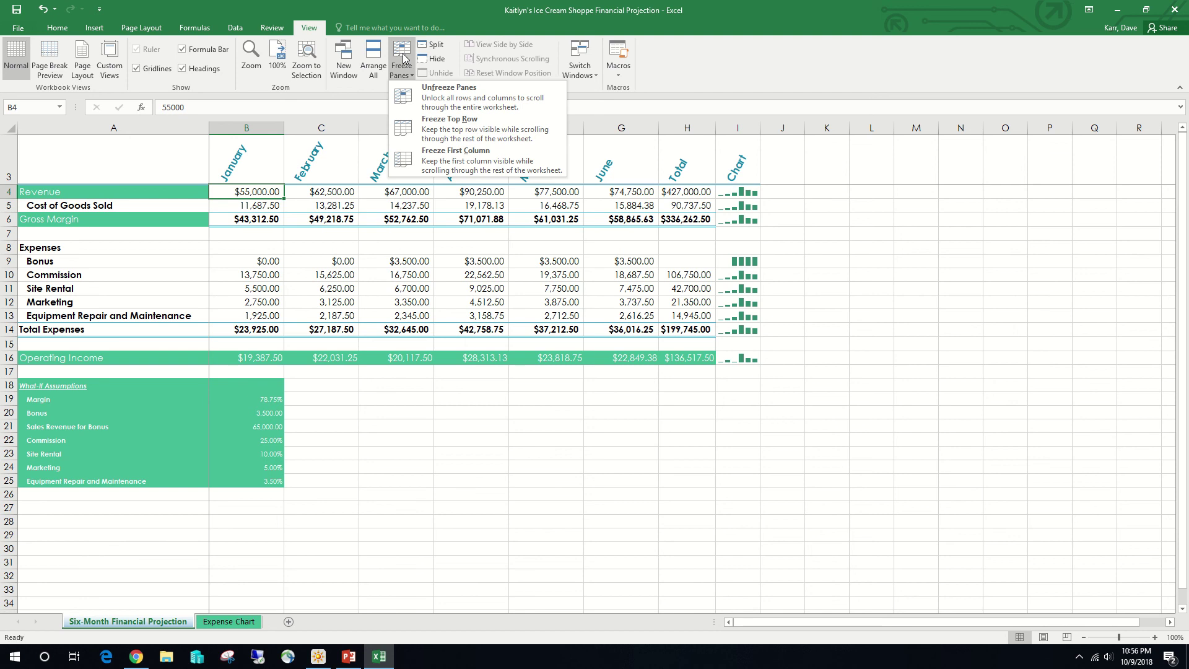
{"action": "left_click", "coordinate": [422, 88]}
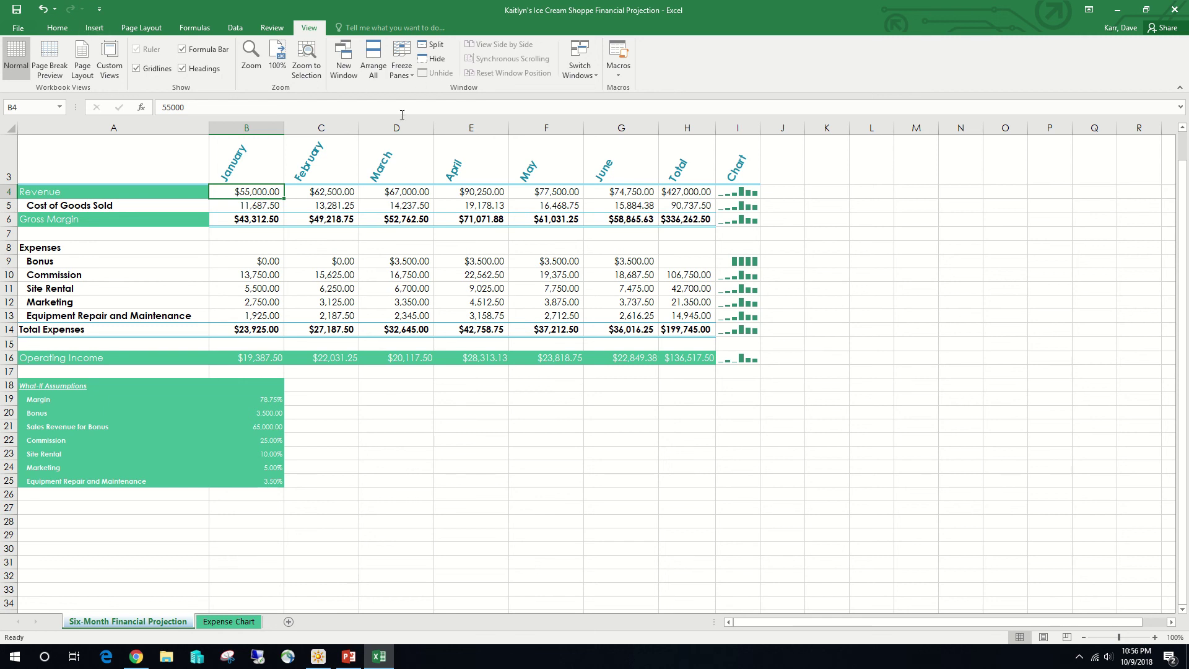
Split the worksheet horizontally at cell A7, with row 4 starting the upper pane and row 9 starting the lower pane.
{"action": "scroll", "coordinate": [403, 120], "scroll_direction": "down", "scroll_amount": 1}
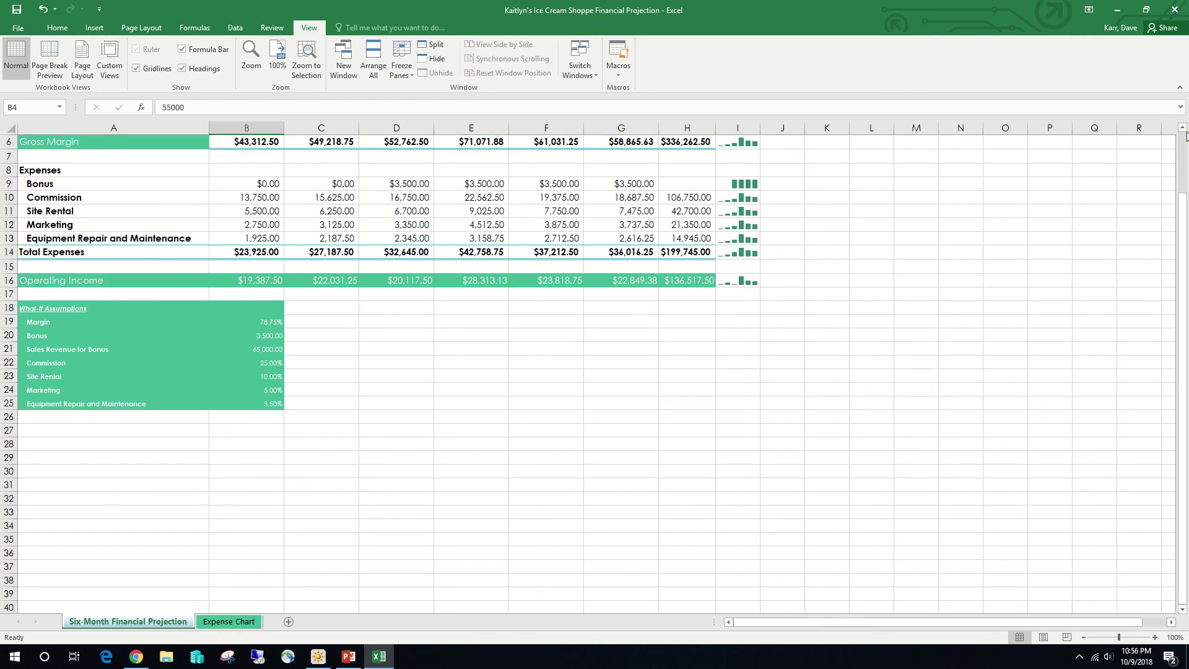
{"action": "left_click", "coordinate": [1183, 128]}
{"action": "left_click", "coordinate": [1182, 128]}
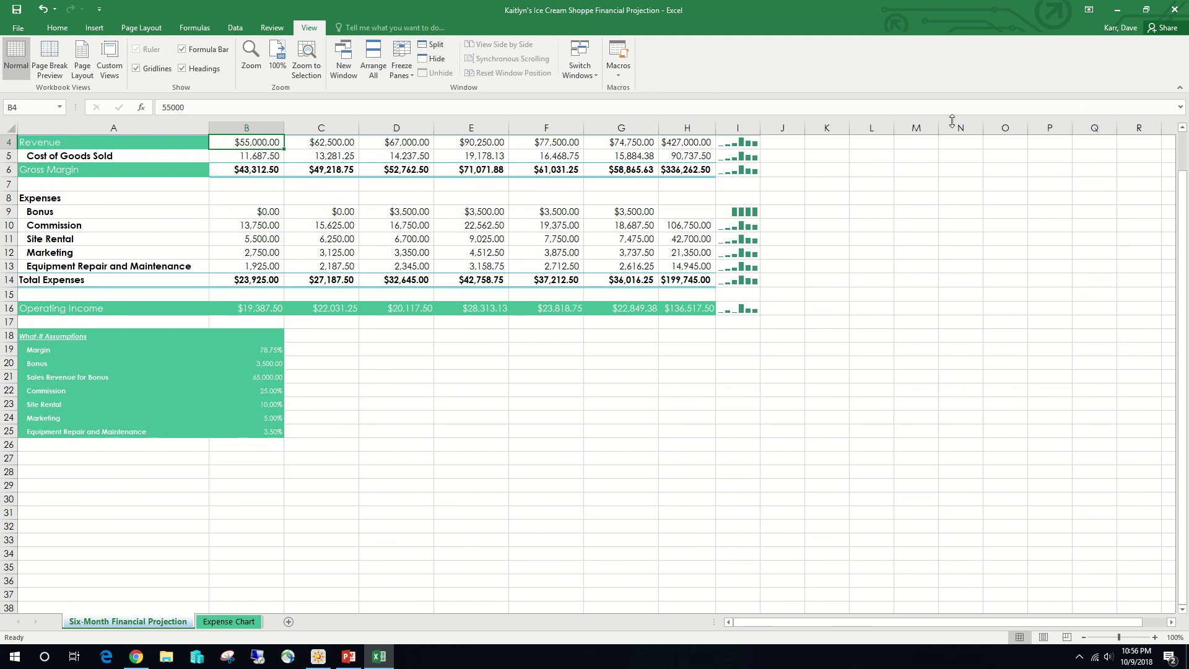
{"action": "left_click", "coordinate": [67, 184]}
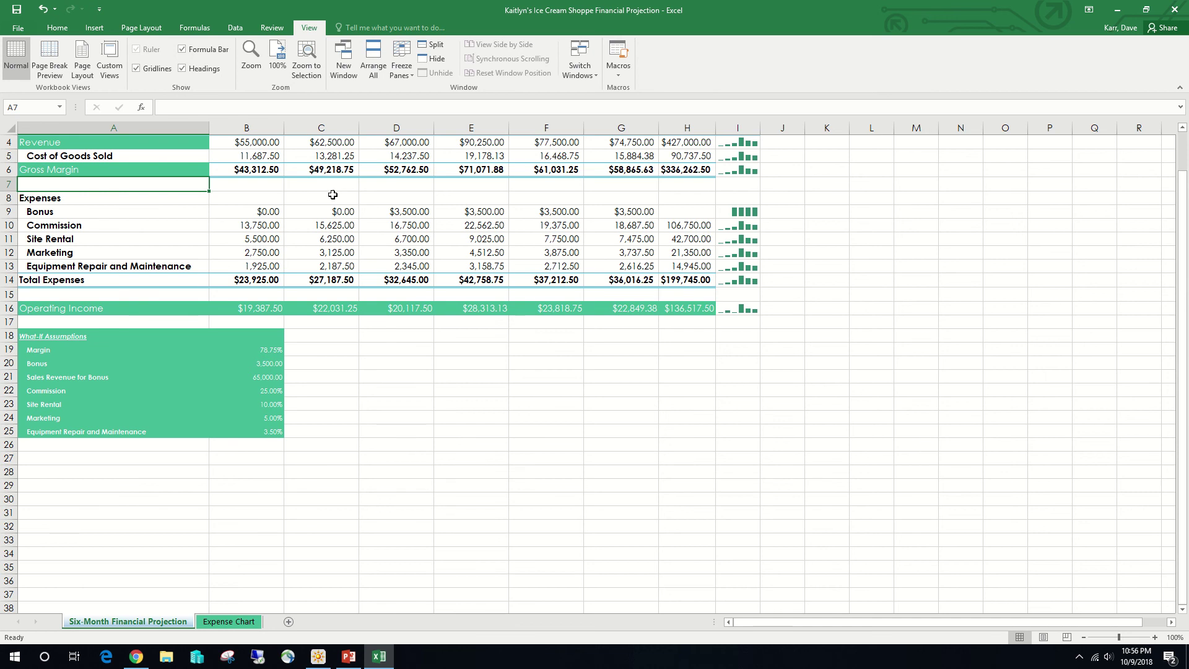
{"action": "left_click", "coordinate": [432, 44]}
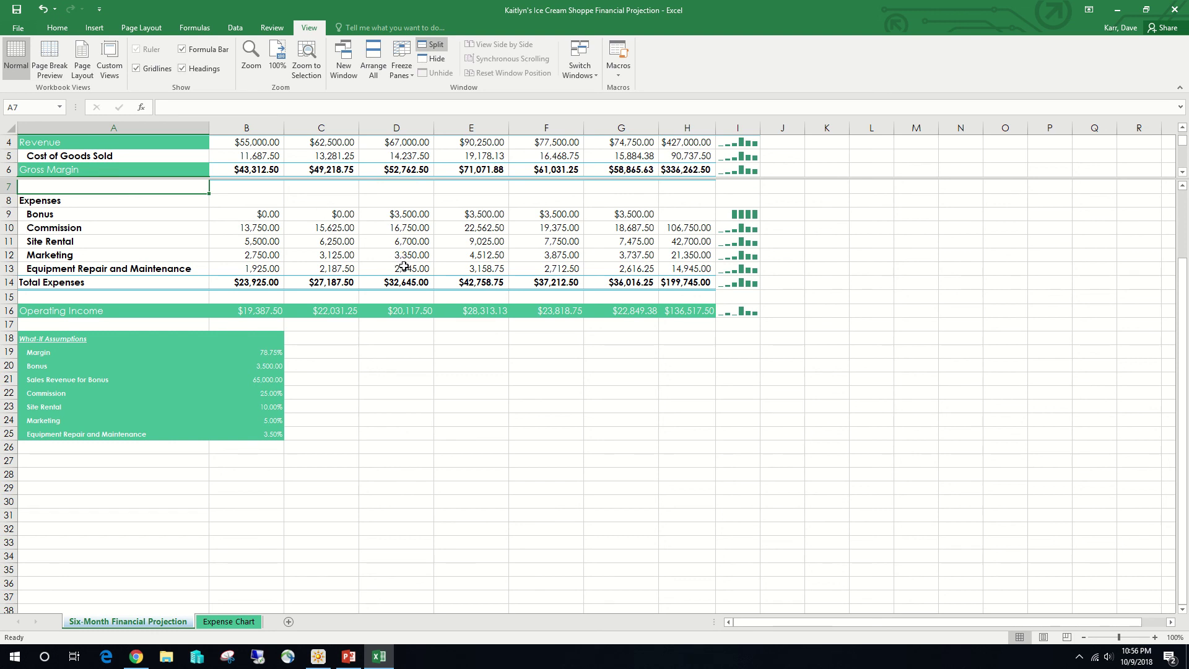
{"action": "scroll", "coordinate": [411, 278], "scroll_direction": "down", "scroll_amount": 1}
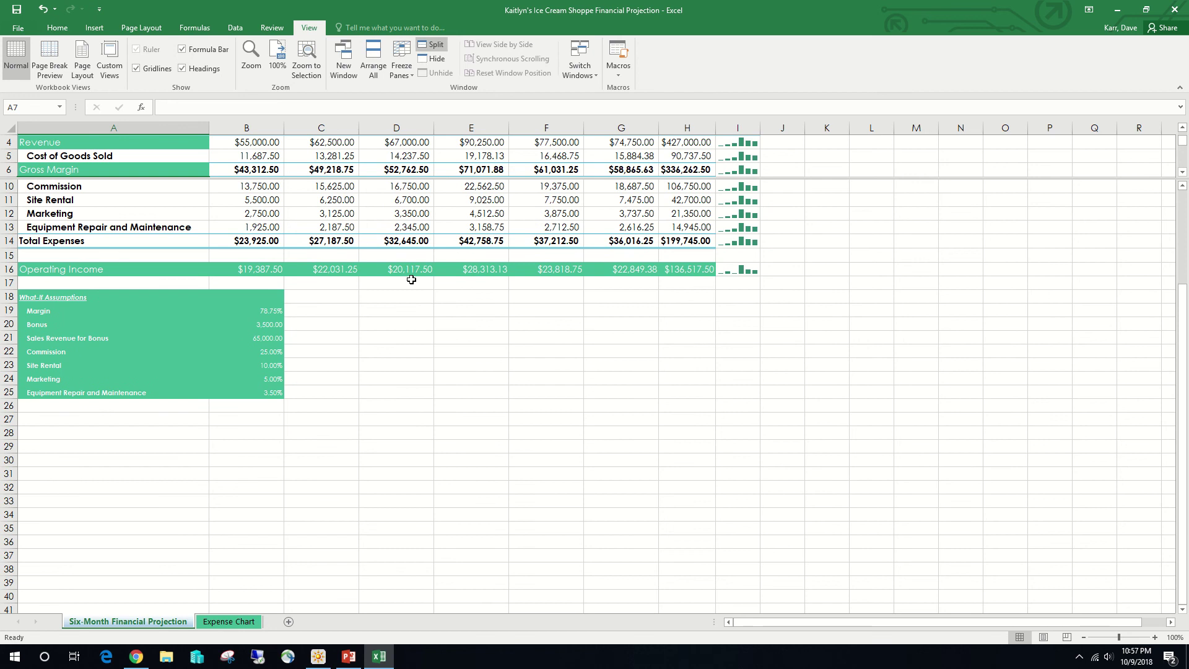
{"action": "left_click", "coordinate": [1182, 186]}
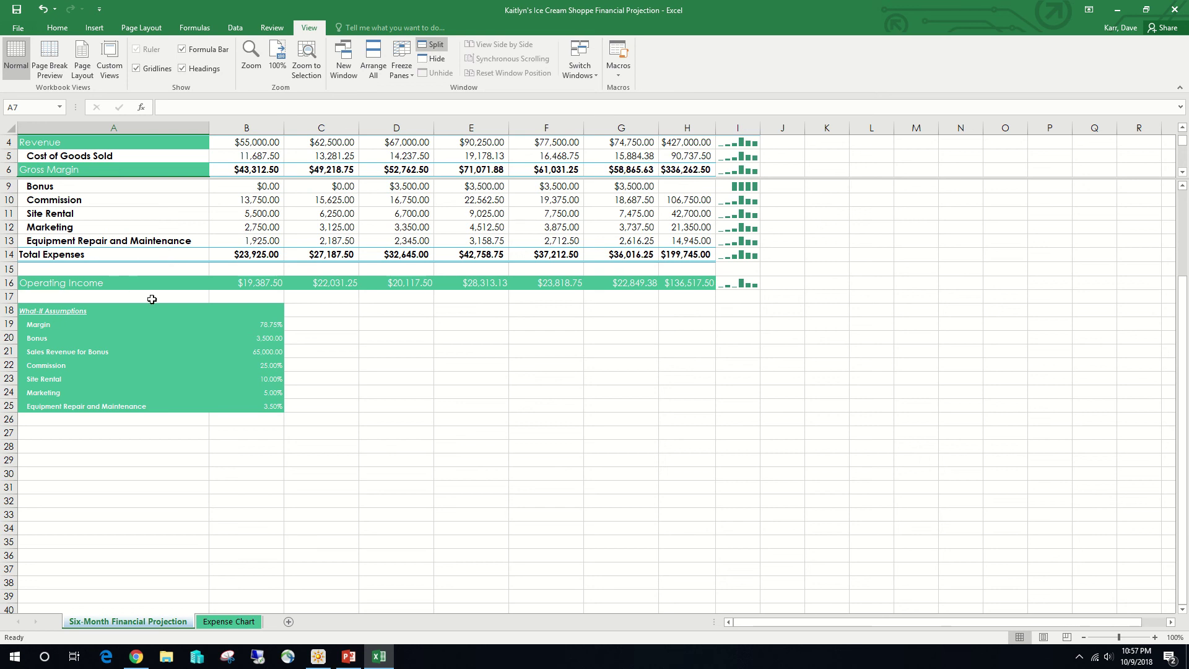
Set the what-if assumptions to 5,000 for Bonus, 22.50% for Commission and 4.00% for Equipment Repair and Maintenance.
{"action": "left_click", "coordinate": [267, 339]}
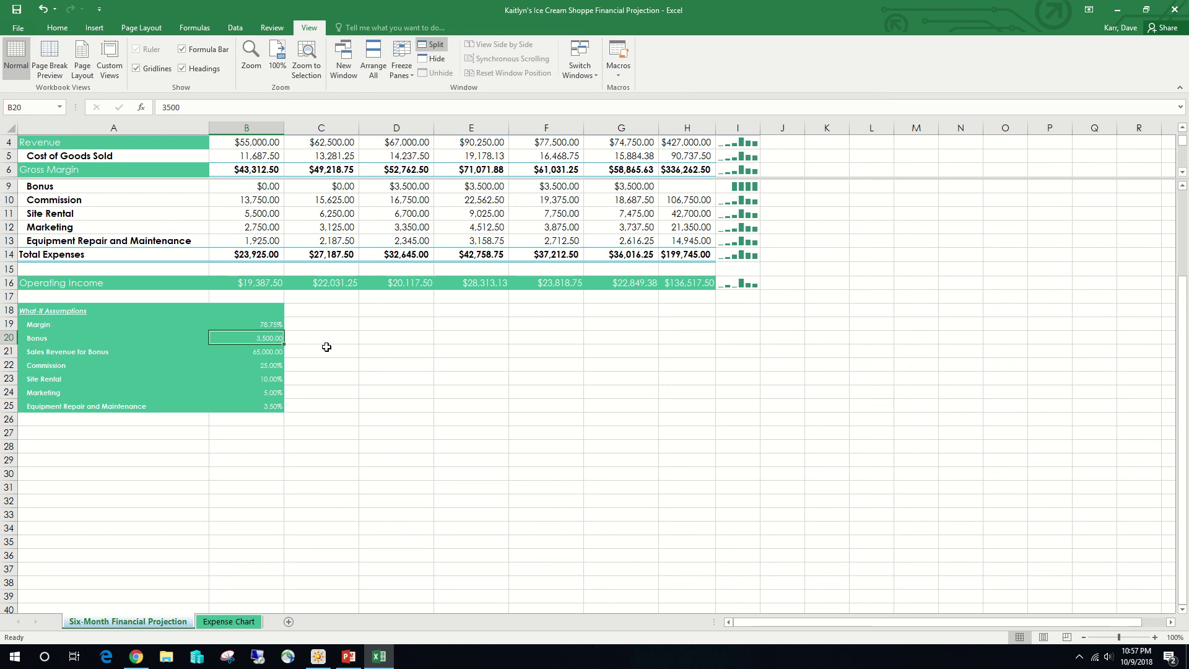
{"action": "type", "text": "5"}
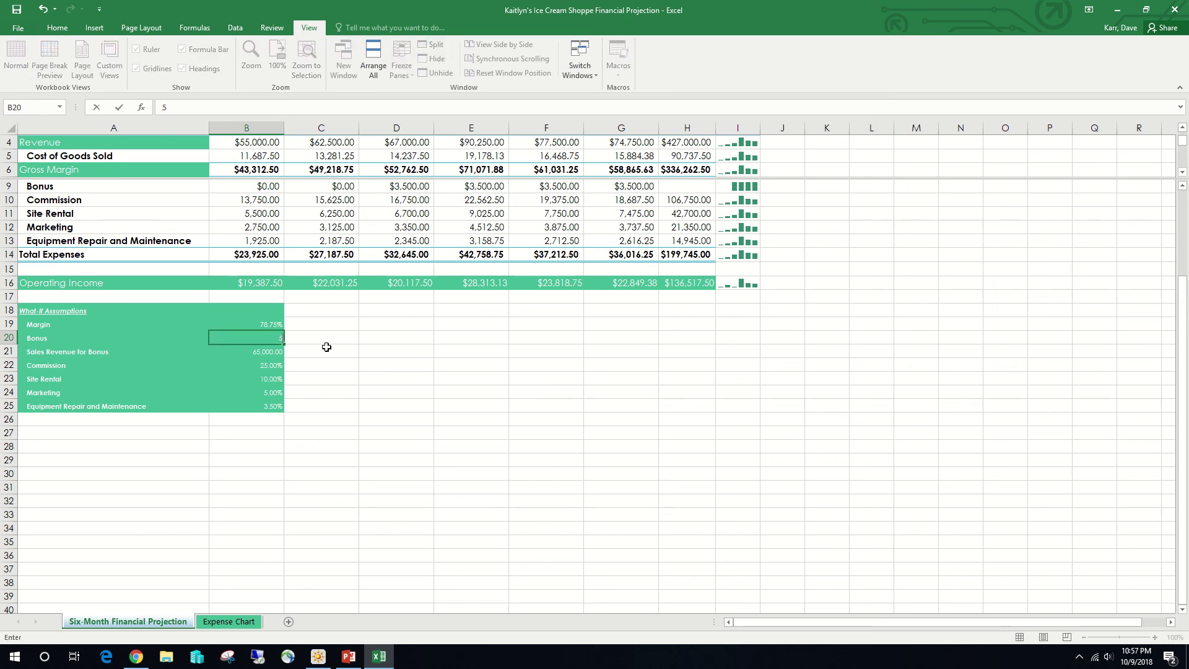
{"action": "type", "text": ",000"}
{"action": "left_click", "coordinate": [273, 365]}
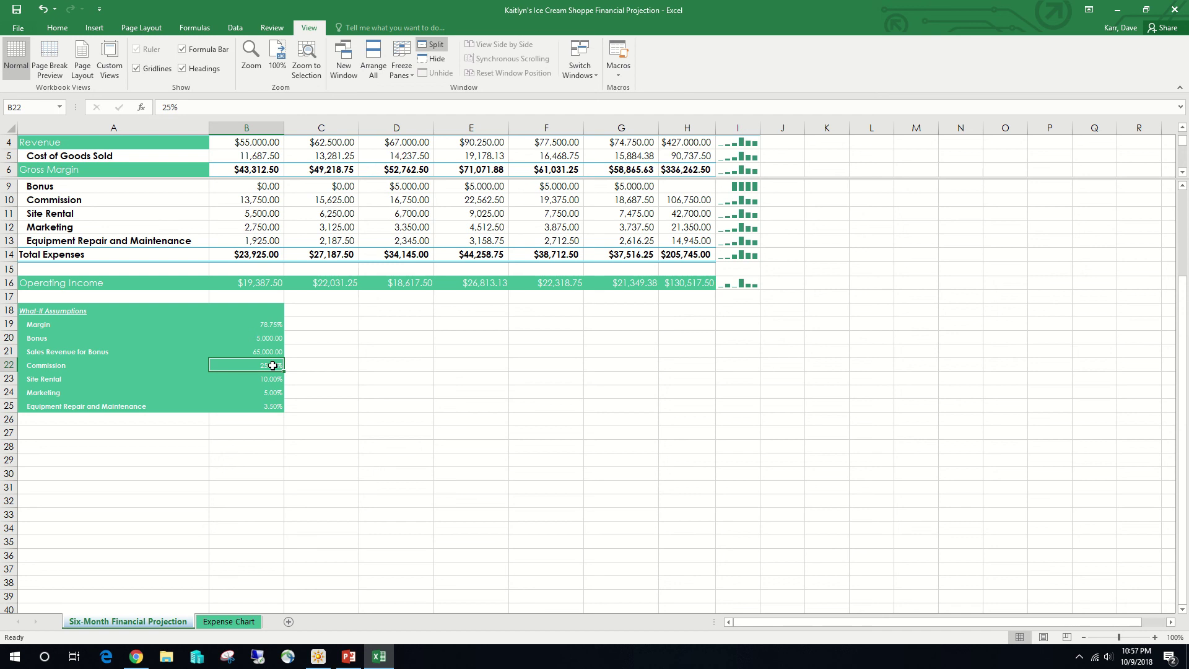
{"action": "type", "text": "22.50%"}
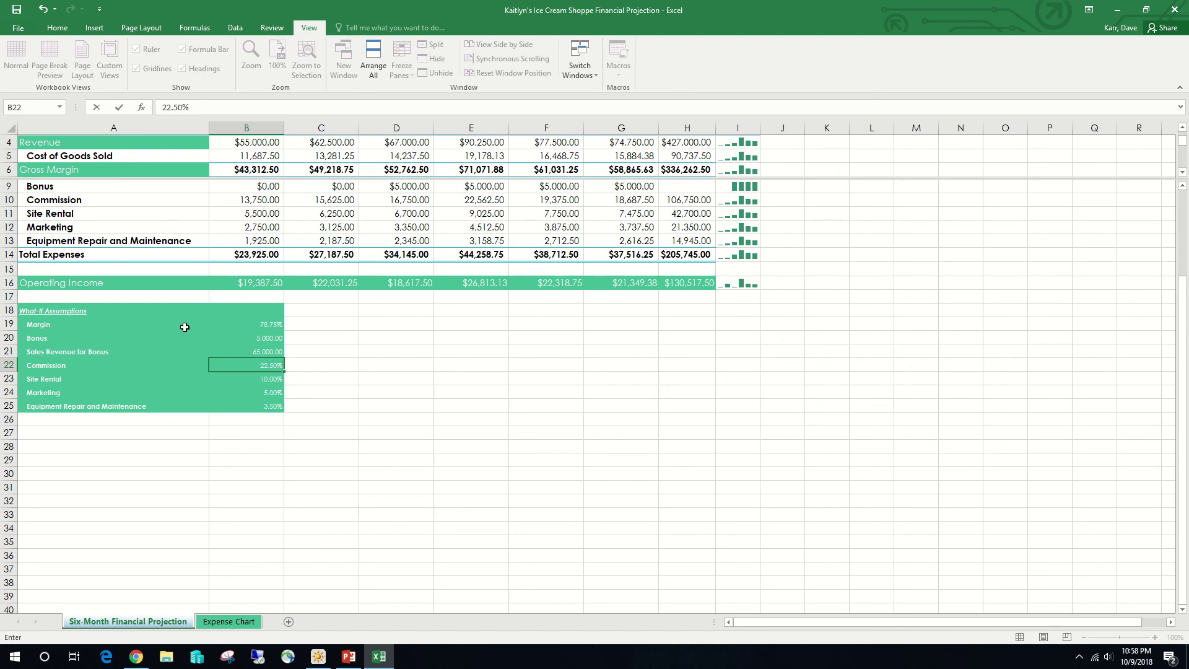
{"action": "left_click", "coordinate": [246, 406]}
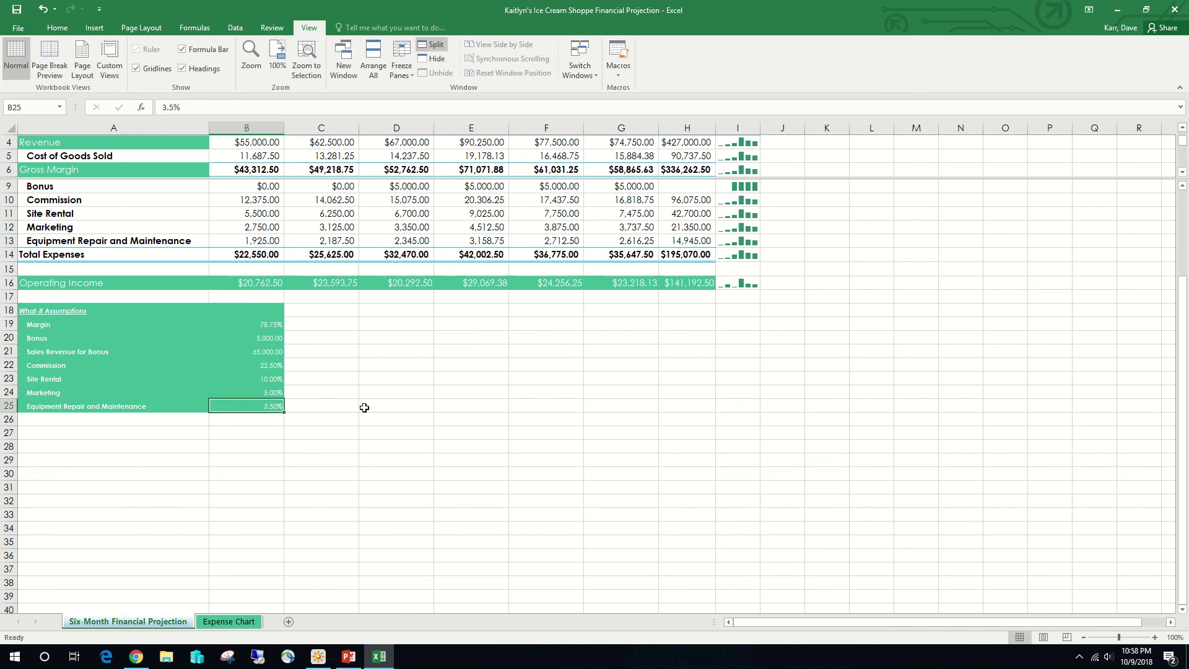
{"action": "type", "text": "4.00"}
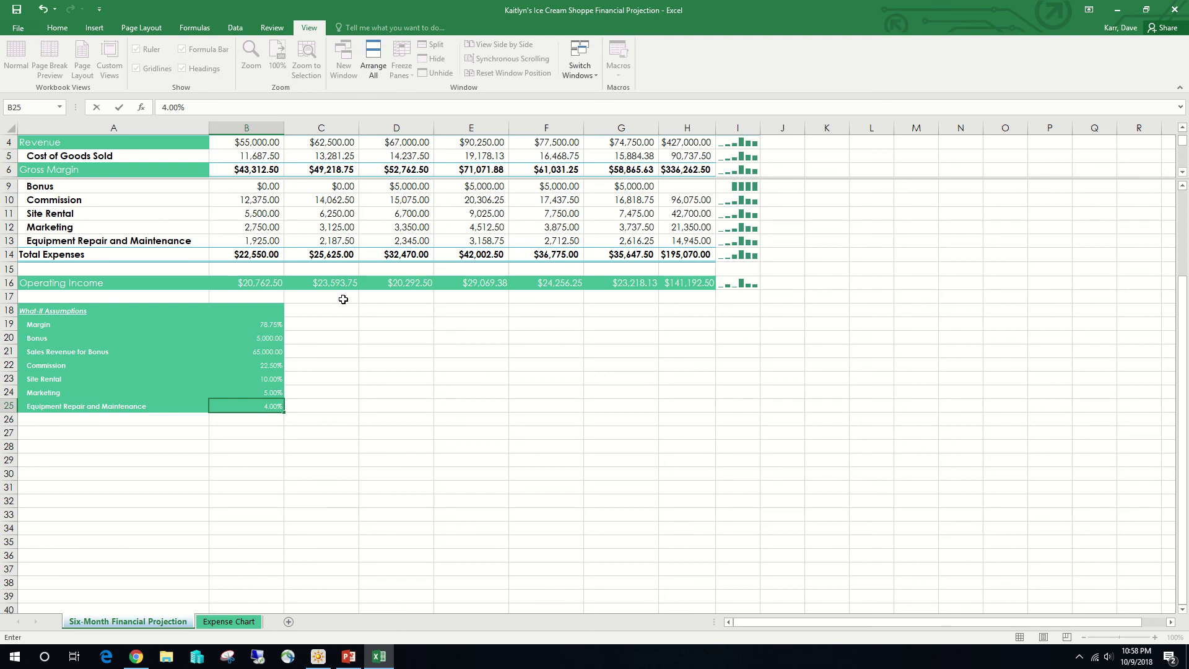
{"action": "left_click", "coordinate": [120, 107]}
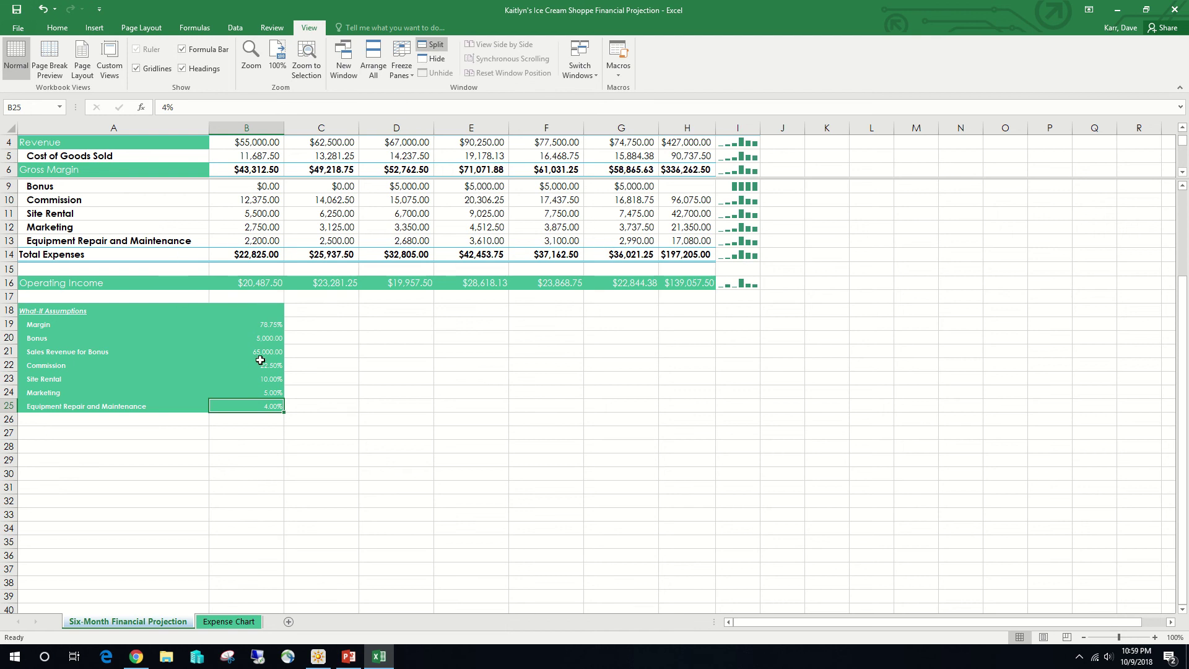
Goal seek the total operating income in H16 to 145,000 by changing the Site Rental assumption in B23, and undo the result.
{"action": "left_click", "coordinate": [691, 283]}
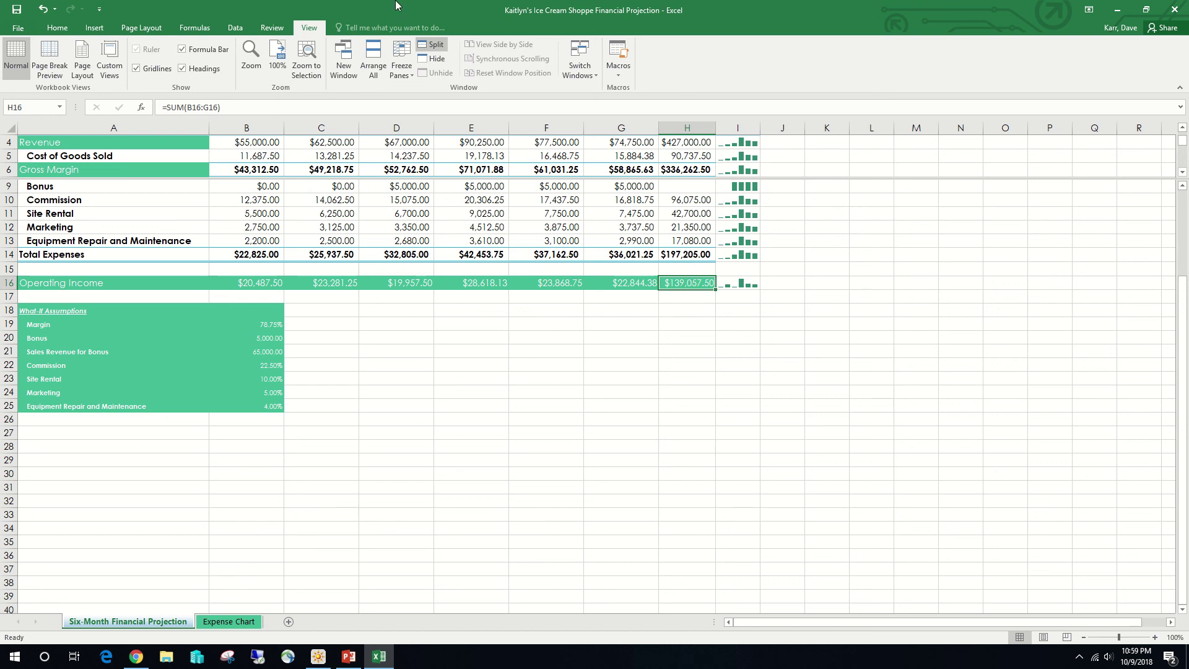
{"action": "left_click", "coordinate": [236, 28]}
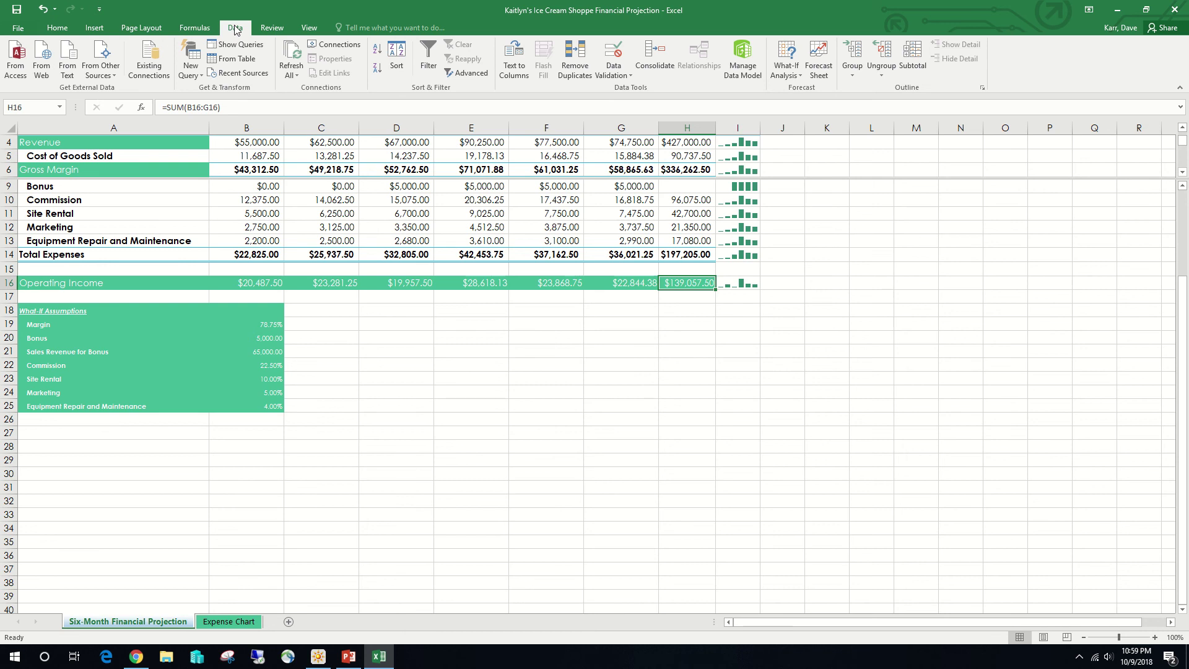
{"action": "left_click", "coordinate": [795, 78]}
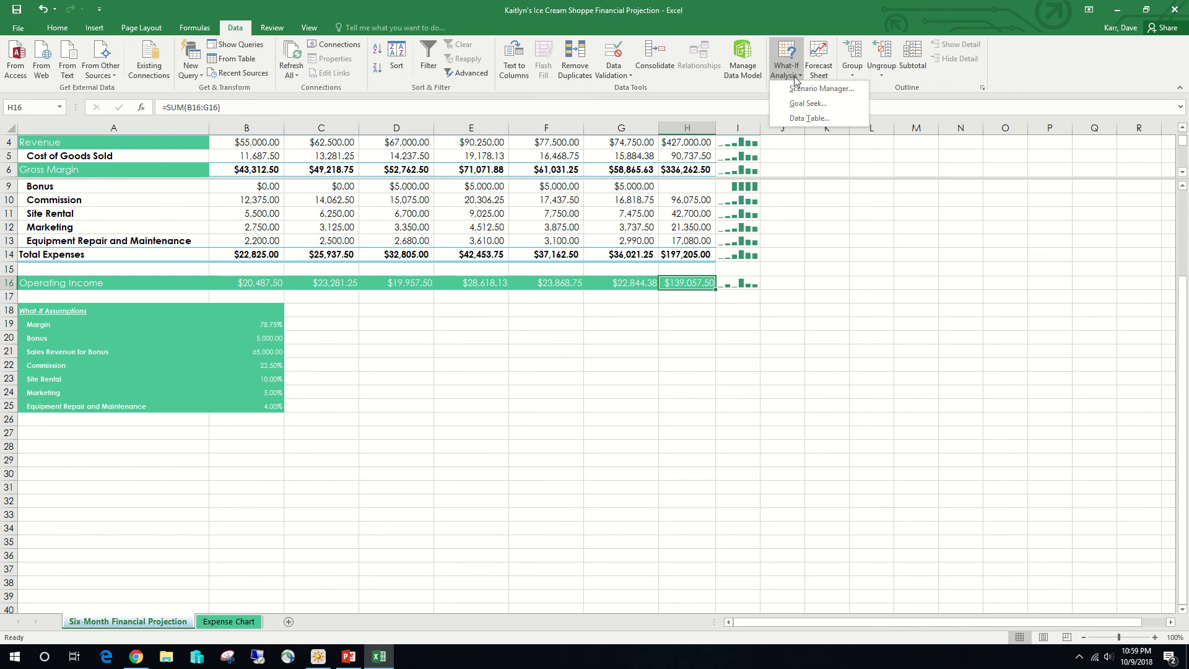
{"action": "left_click", "coordinate": [813, 104]}
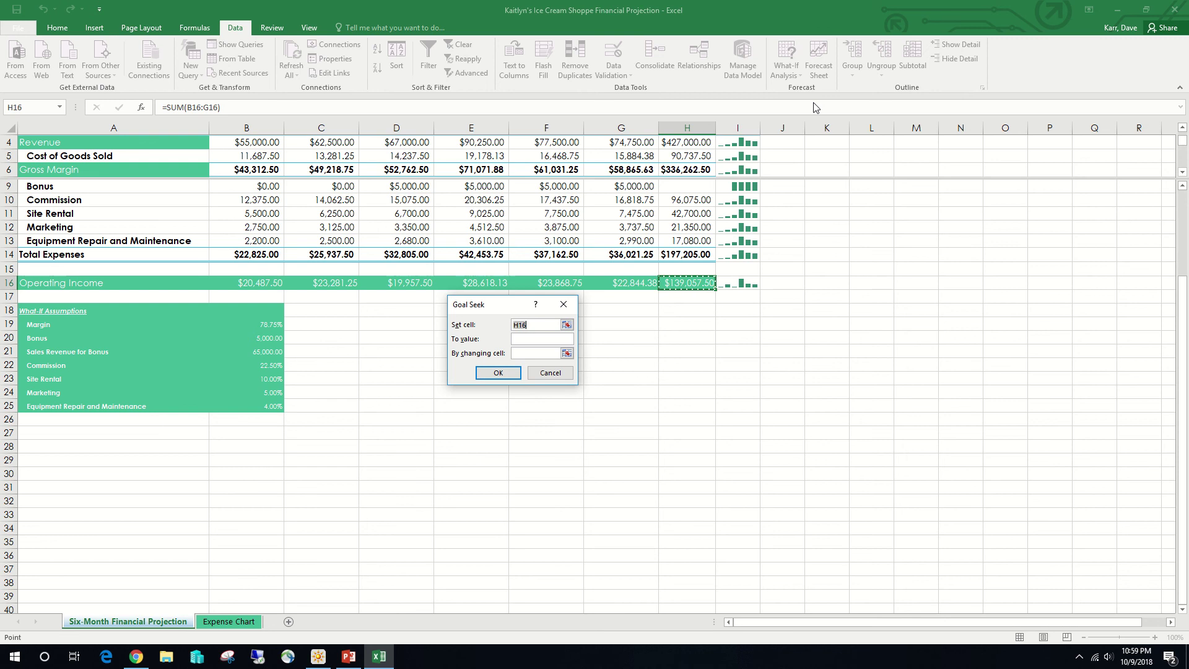
{"action": "left_click", "coordinate": [525, 338]}
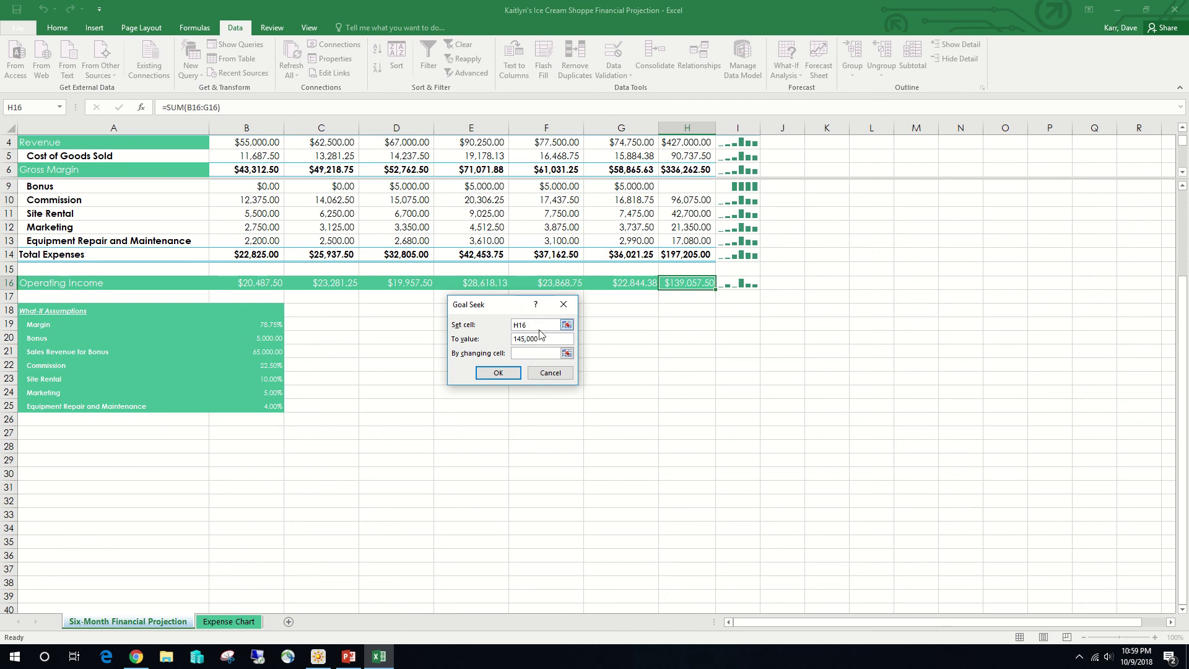
{"action": "left_click", "coordinate": [534, 353]}
{"action": "left_click", "coordinate": [279, 383]}
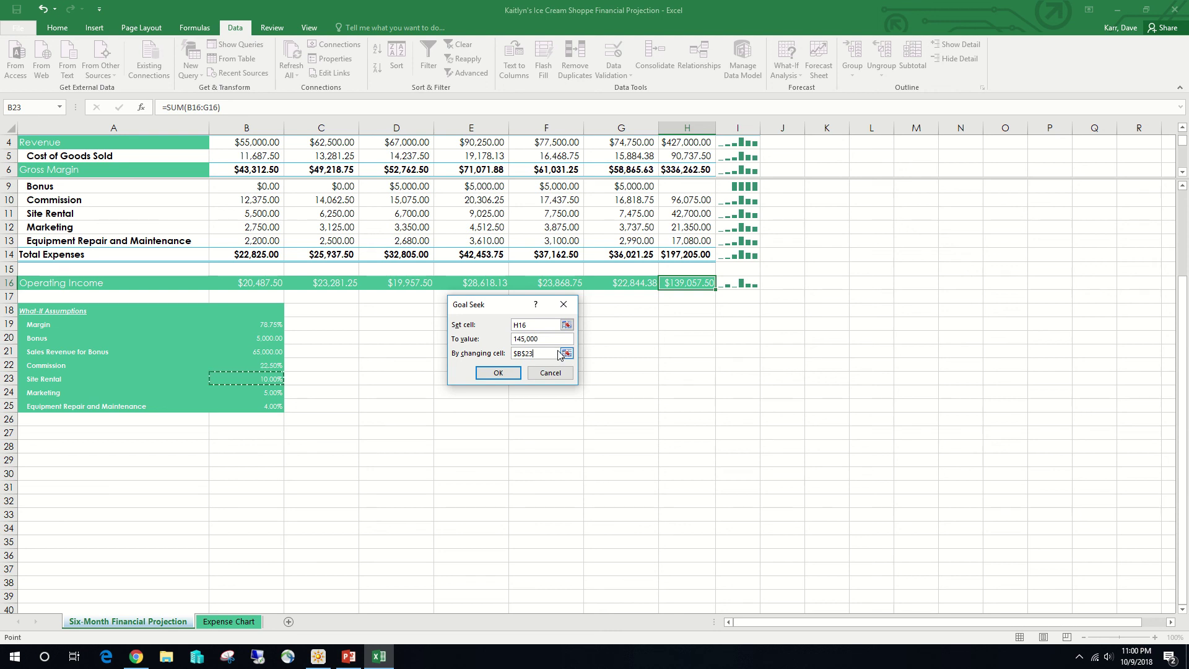
{"action": "left_click", "coordinate": [497, 374]}
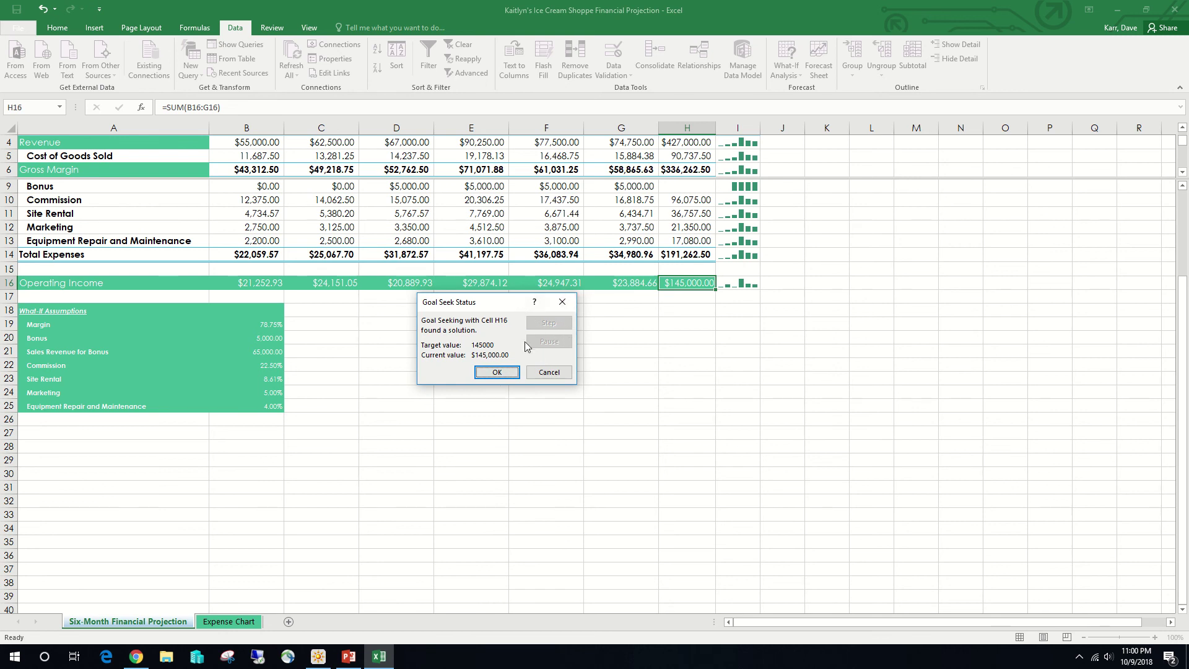
{"action": "left_click", "coordinate": [498, 372]}
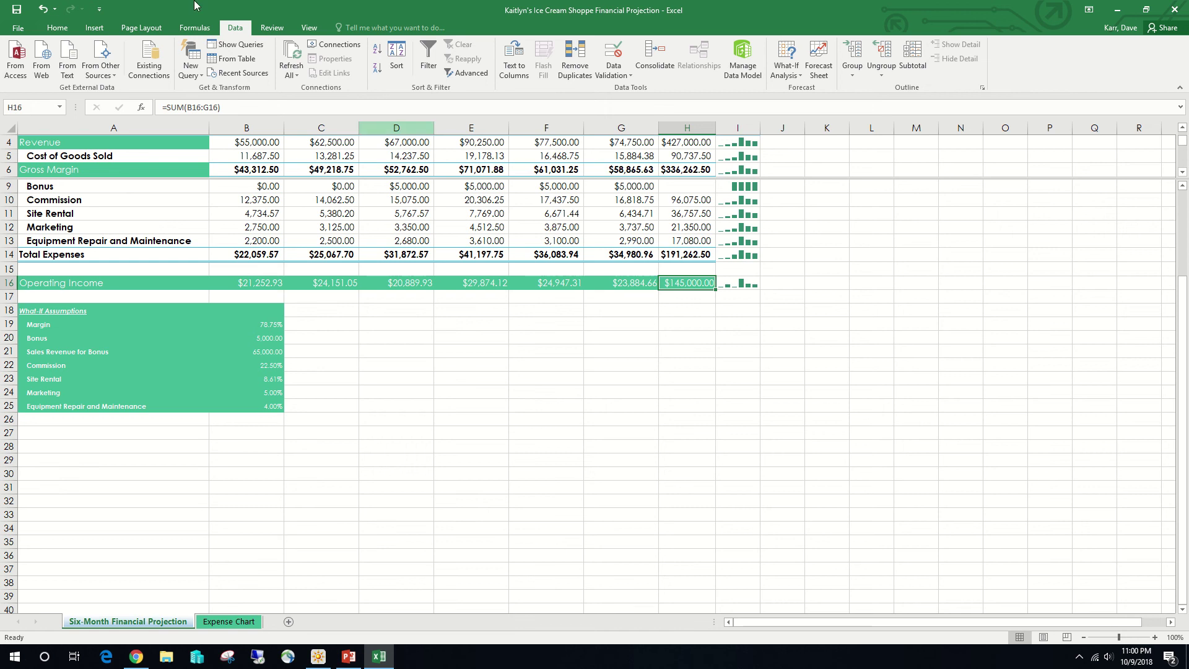
{"action": "left_click", "coordinate": [44, 10]}
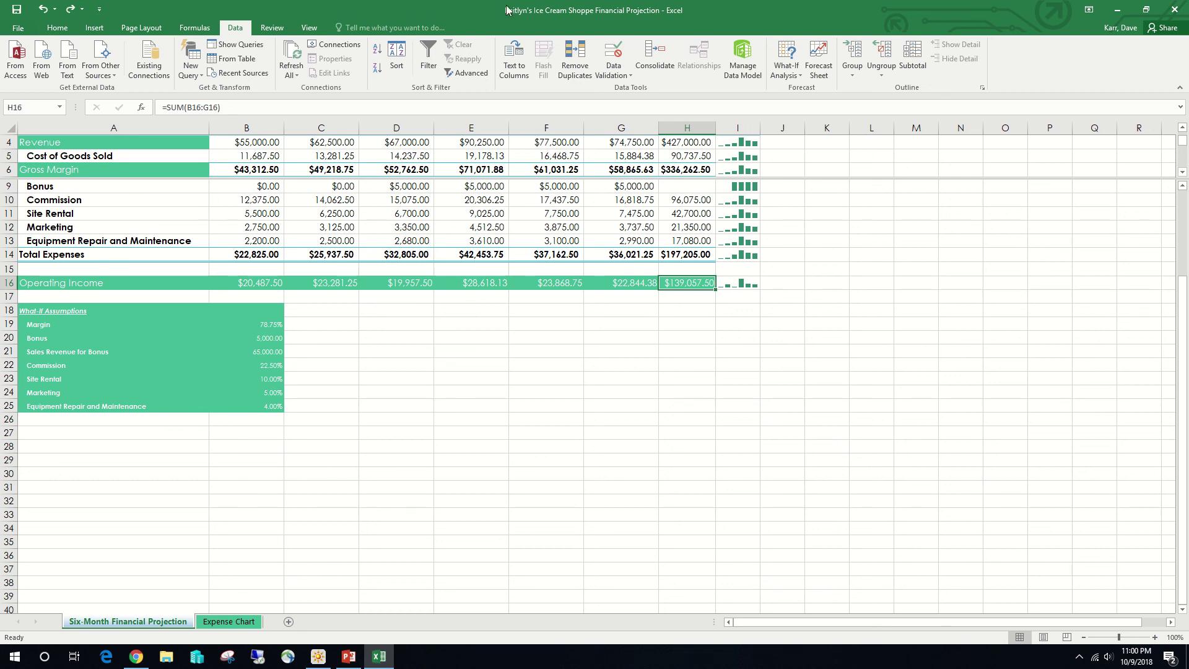
Remove the horizontal split from the worksheet and look over the whole projection.
{"action": "left_click", "coordinate": [311, 27]}
{"action": "left_click", "coordinate": [435, 47]}
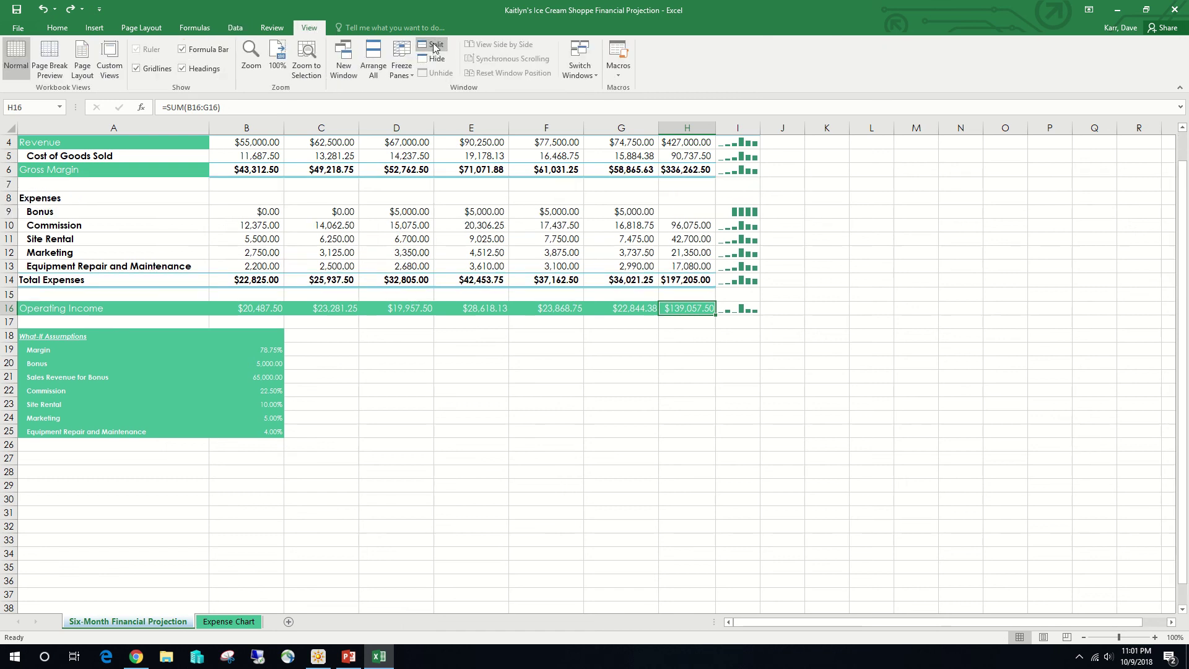
{"action": "scroll", "coordinate": [201, 211], "scroll_direction": "up", "scroll_amount": 1}
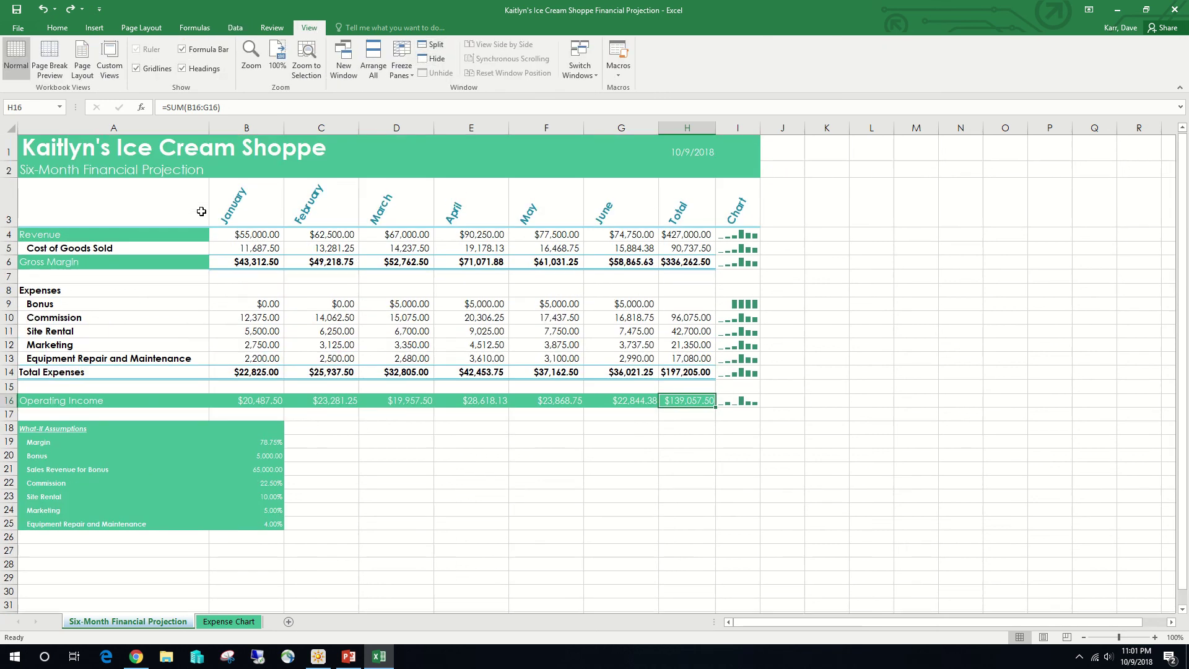
{"action": "scroll", "coordinate": [201, 211], "scroll_direction": "down", "scroll_amount": 2}
{"action": "scroll", "coordinate": [202, 211], "scroll_direction": "up", "scroll_amount": 2}
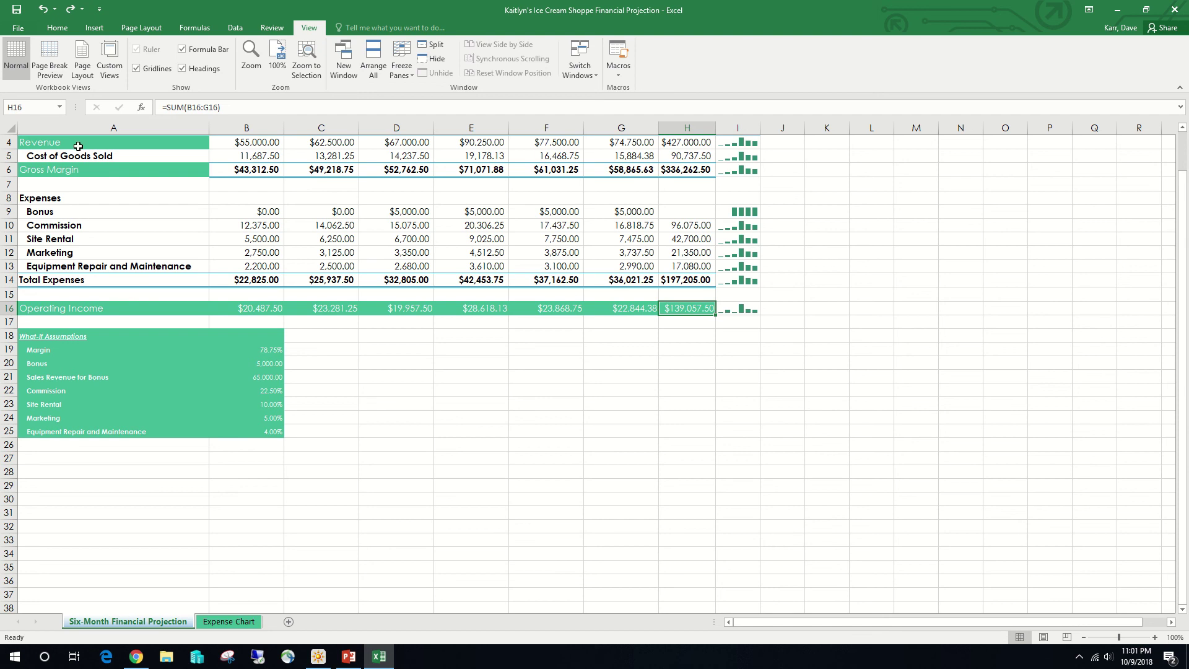
Look up insights on the Gross Margin label in cell A6 with Smart Lookup, and close the results.
{"action": "left_click", "coordinate": [91, 173]}
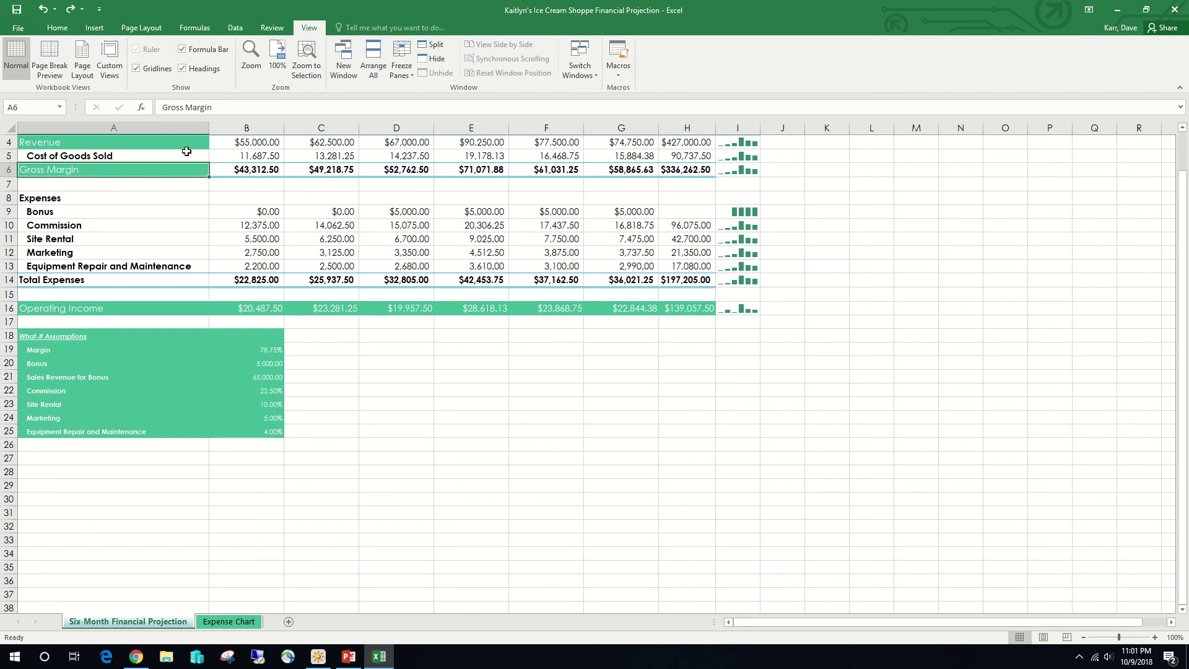
{"action": "left_click", "coordinate": [263, 32]}
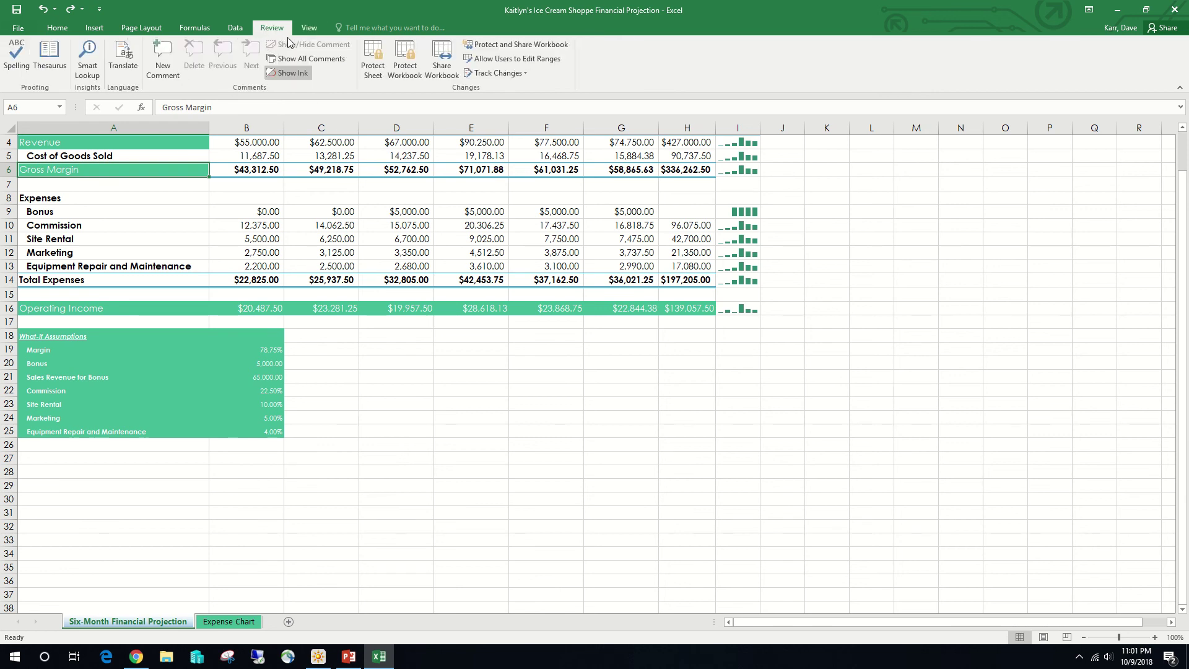
{"action": "left_click", "coordinate": [85, 60]}
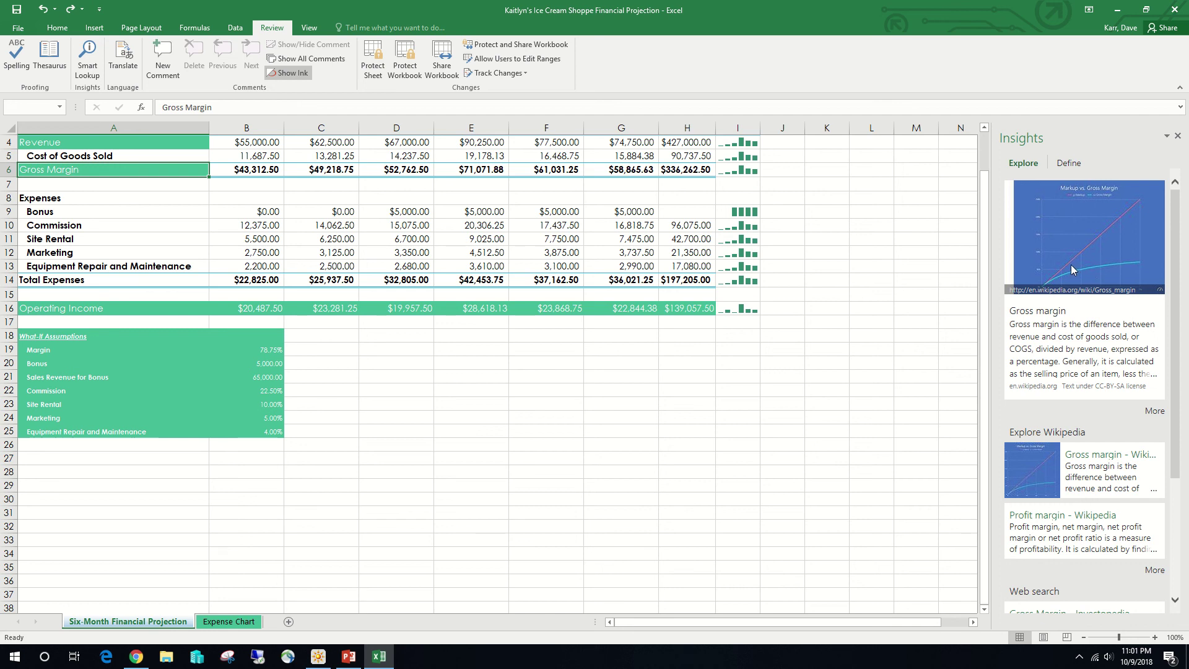
{"action": "left_click", "coordinate": [1177, 135]}
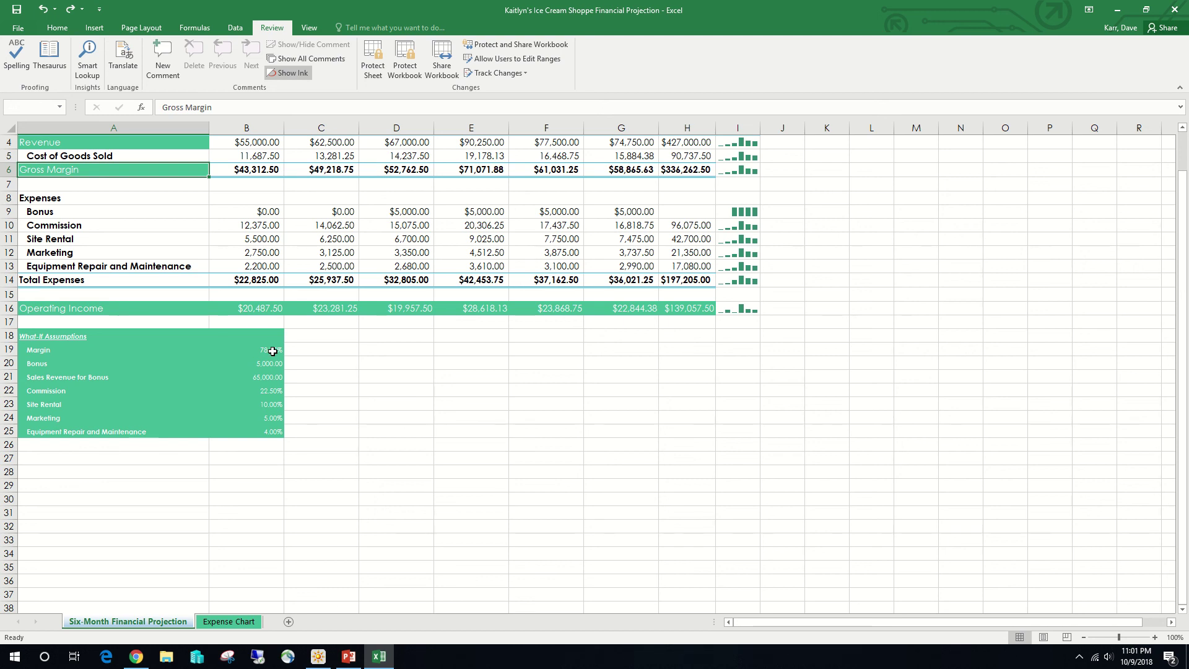
{"action": "mouse_move", "coordinate": [466, 5]}
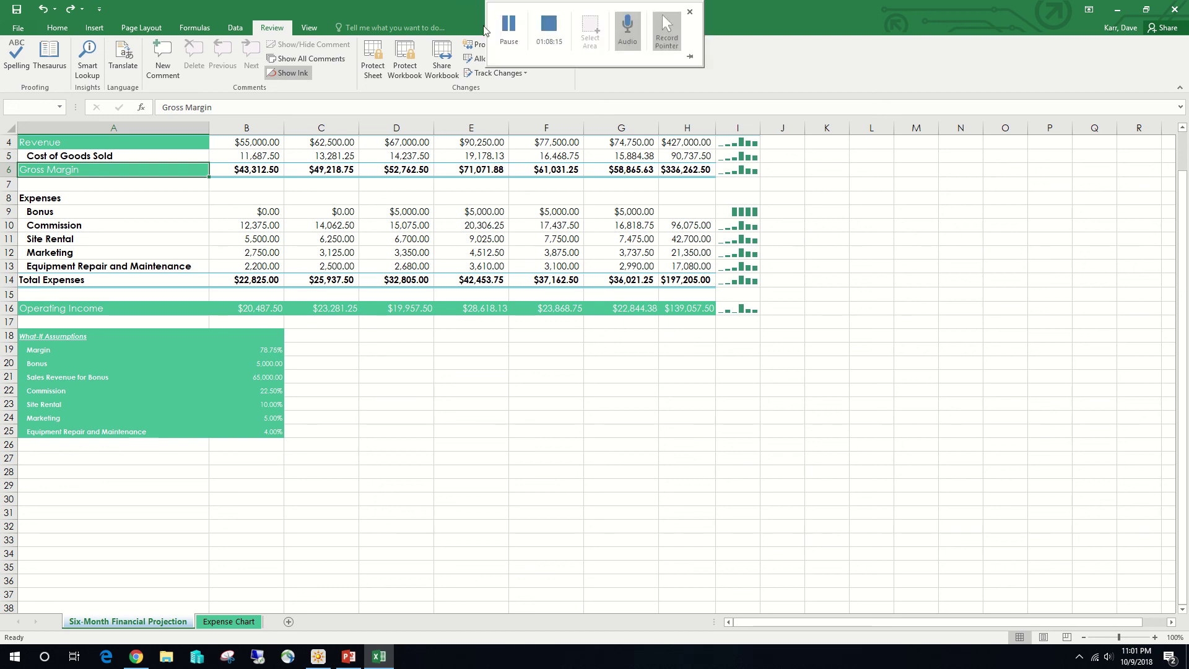
{"action": "left_click", "coordinate": [509, 30]}
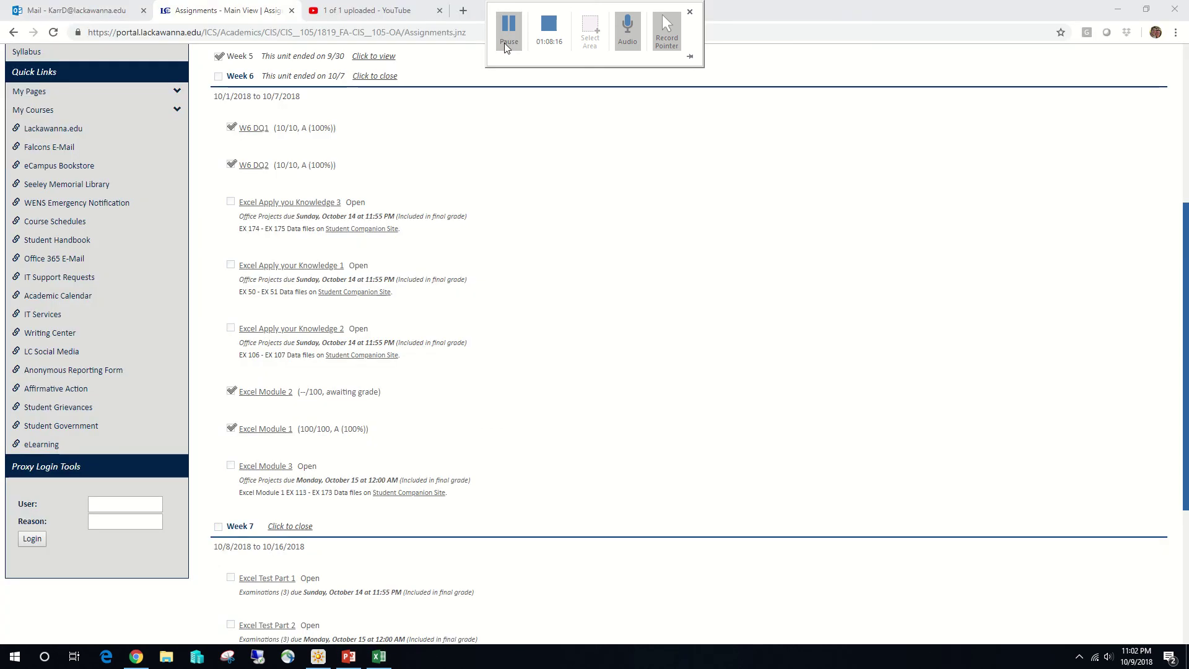
In the college course portal, open the Excel Module 3 assignment in Week 6 and start a file upload from the computer.
{"action": "left_click", "coordinate": [277, 472]}
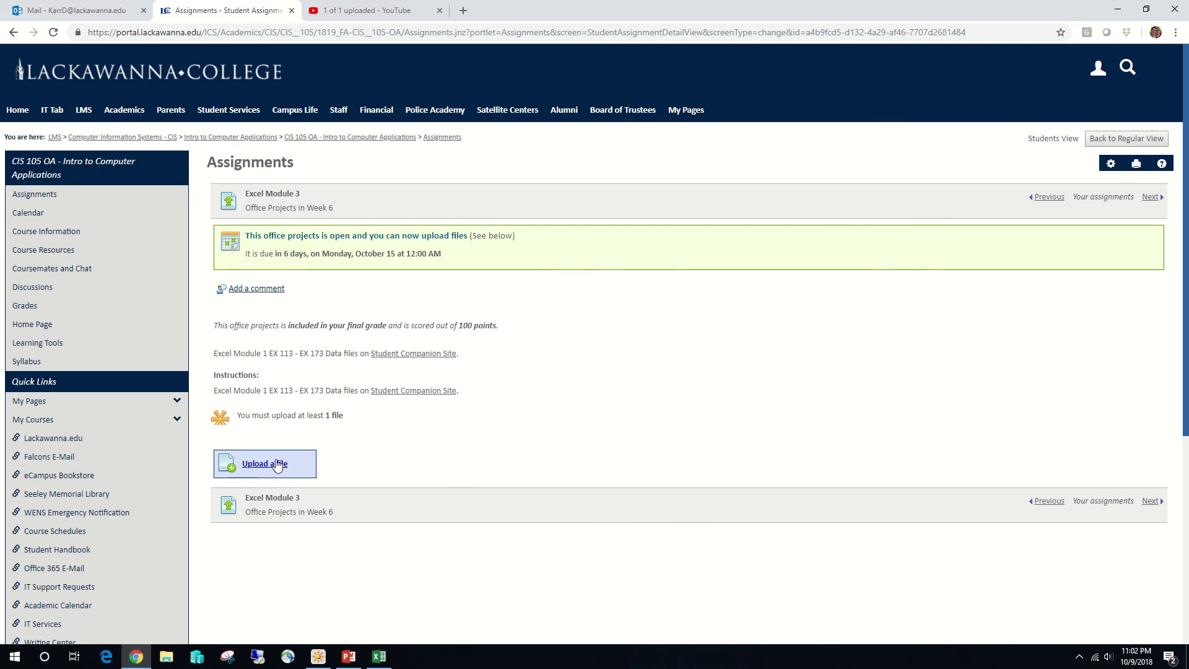
{"action": "left_click", "coordinate": [276, 463]}
{"action": "left_click", "coordinate": [569, 314]}
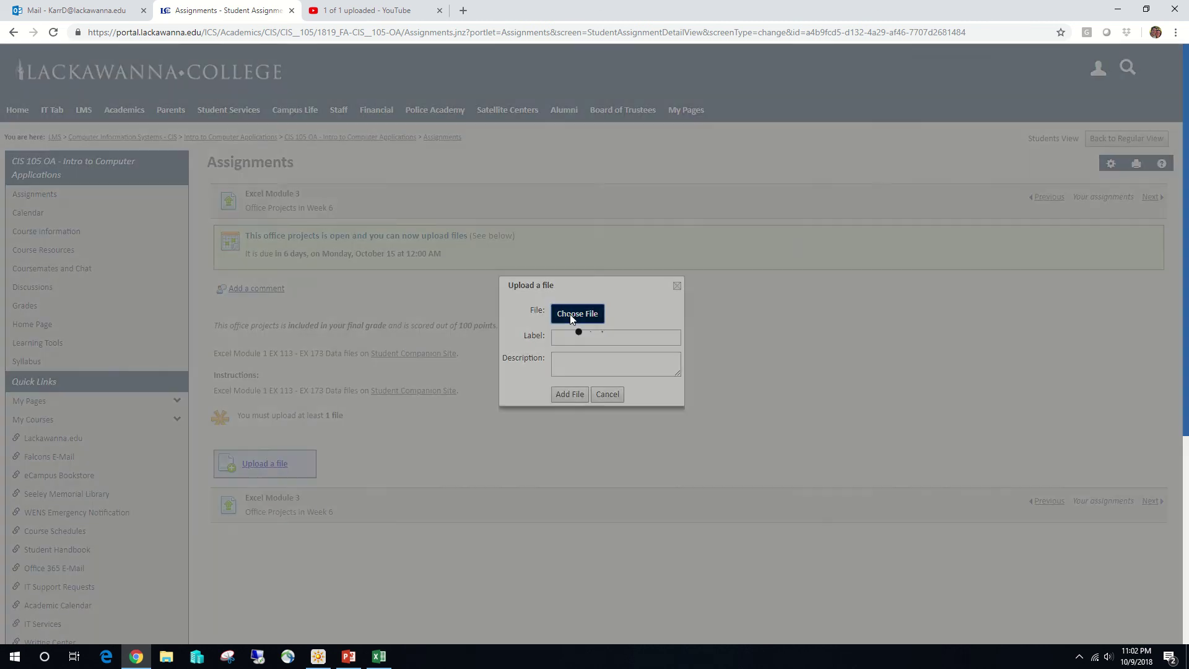
{"action": "left_click", "coordinate": [436, 198]}
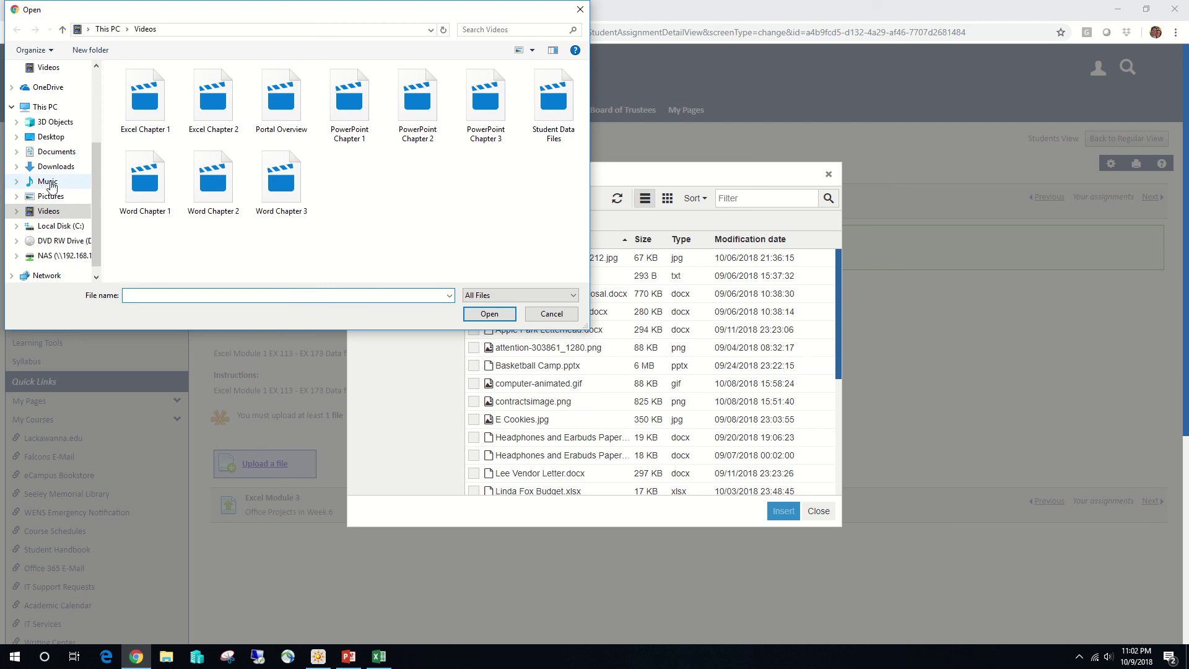
Upload the Kaitlyn's Ice Cream Shoppe Financial Projection workbook from the Classwork folder inside Documents' CIS105OA folder.
{"action": "left_click", "coordinate": [62, 159]}
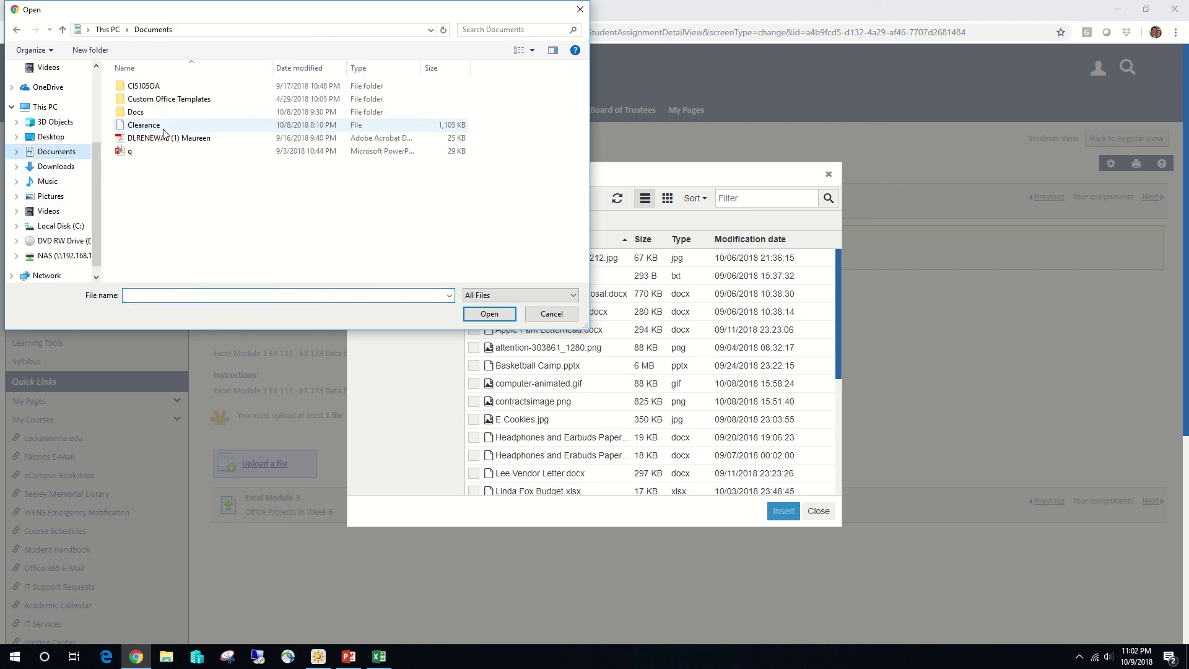
{"action": "double_click", "coordinate": [176, 85]}
{"action": "double_click", "coordinate": [146, 86]}
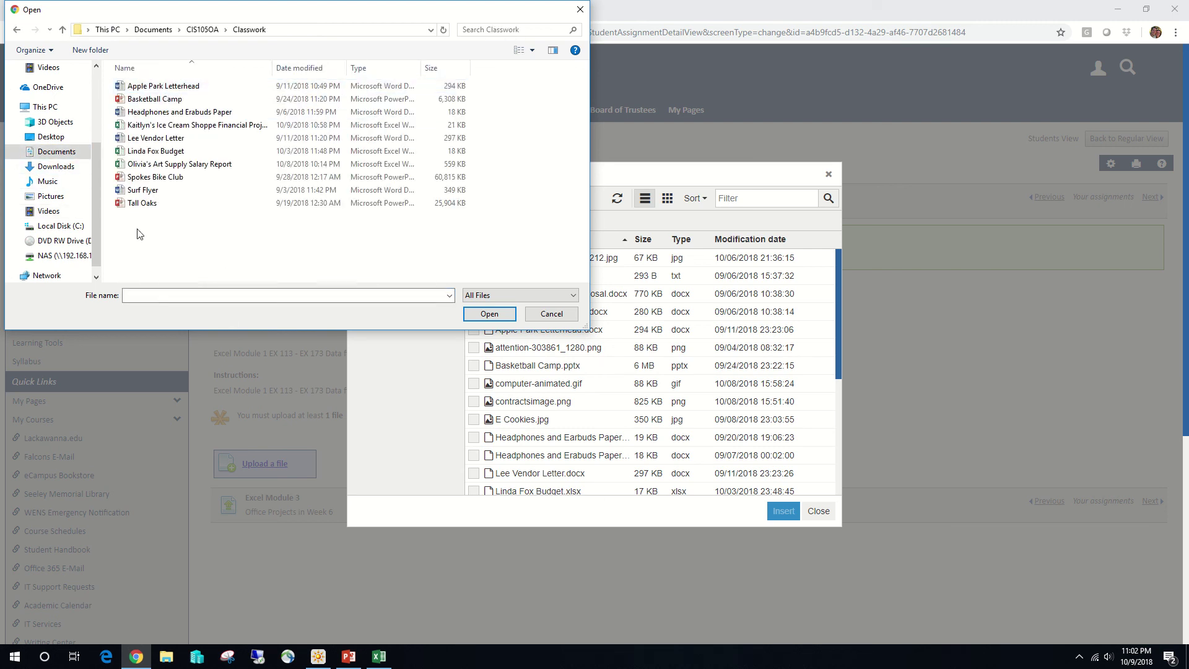
{"action": "left_click", "coordinate": [186, 126]}
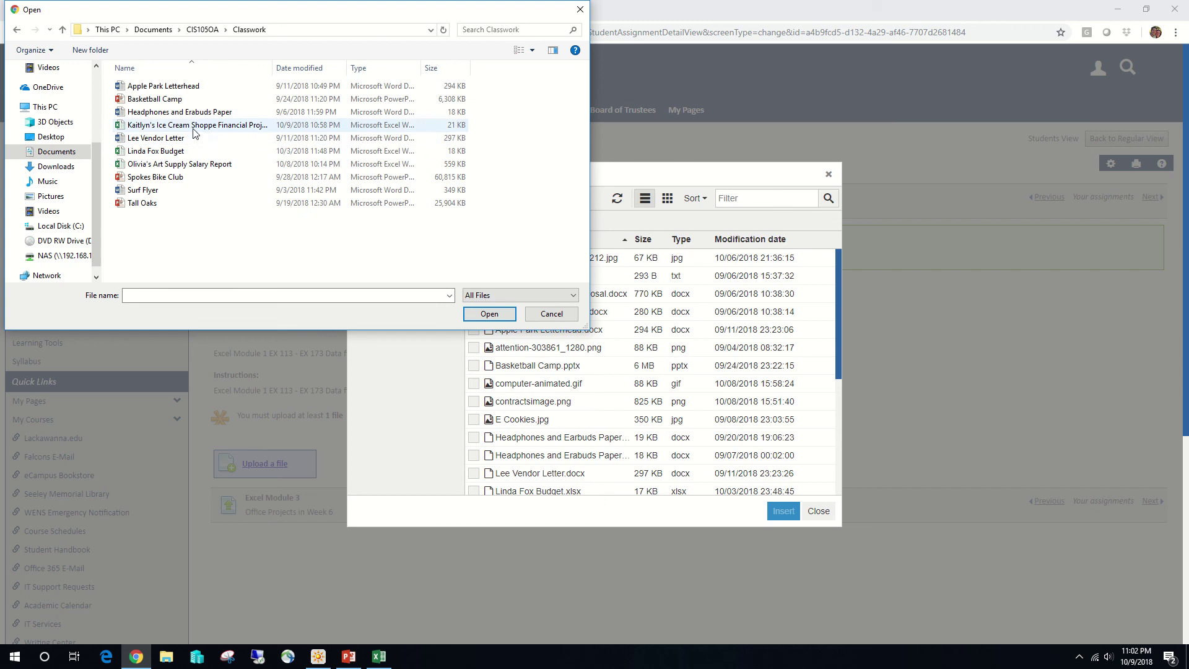
{"action": "left_click", "coordinate": [499, 318]}
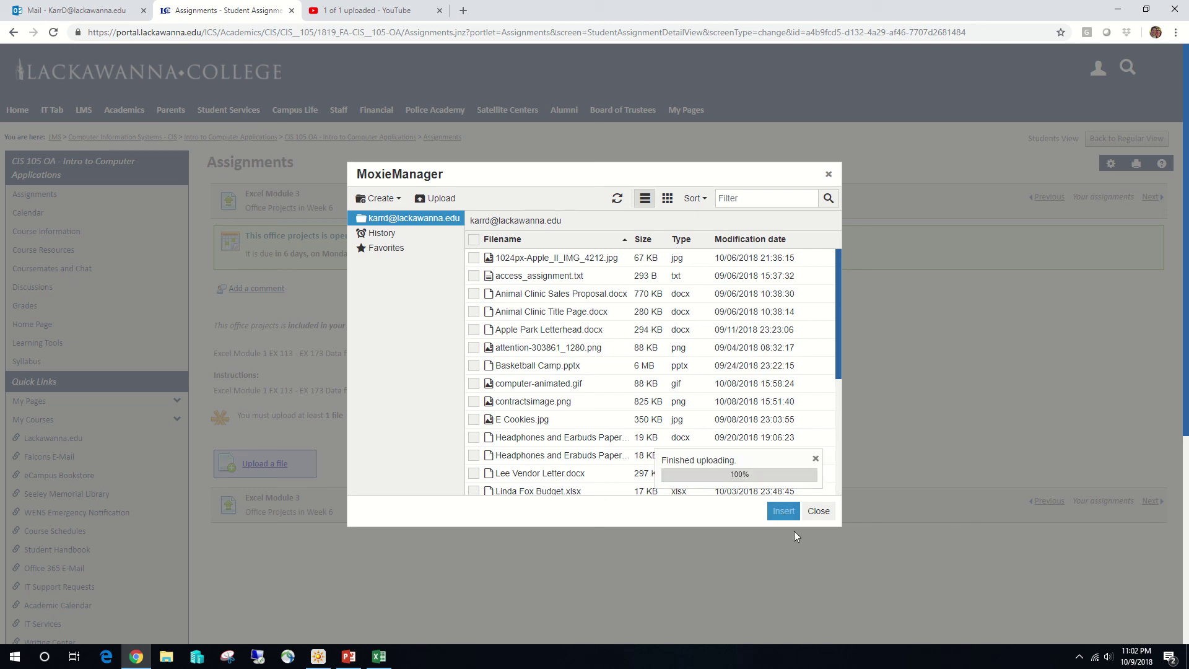
Add the uploaded projection workbook to the Excel Module 3 assignment and turn the assignment in.
{"action": "left_click", "coordinate": [784, 509]}
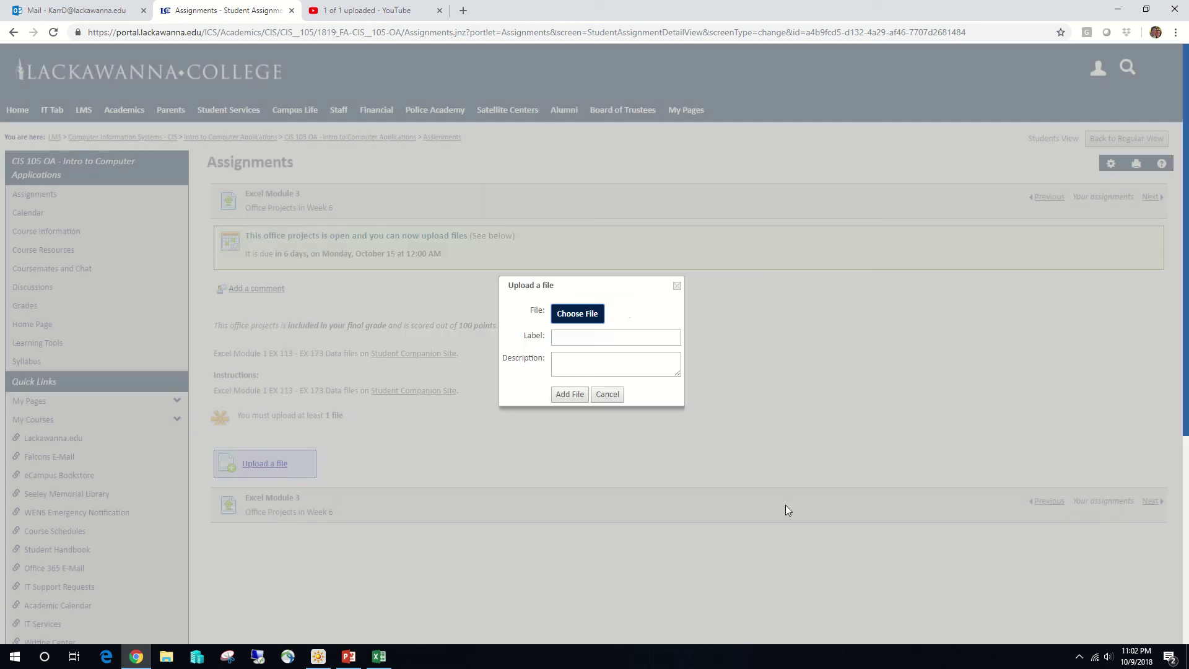
{"action": "left_click", "coordinate": [563, 395]}
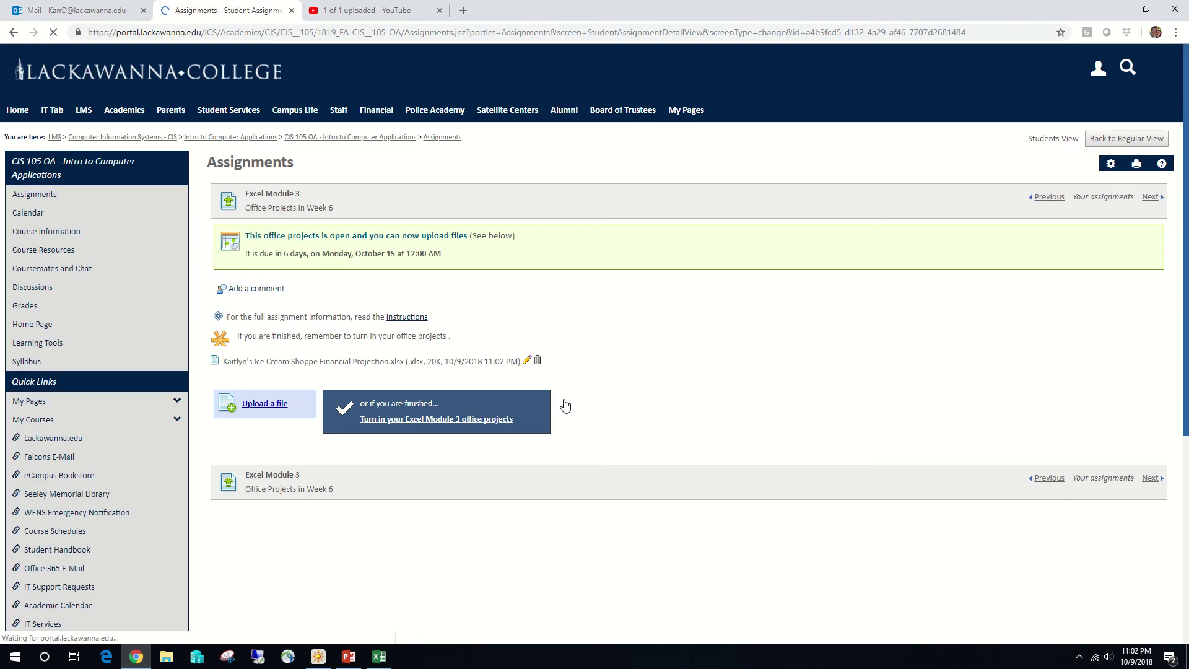
{"action": "left_click", "coordinate": [447, 411]}
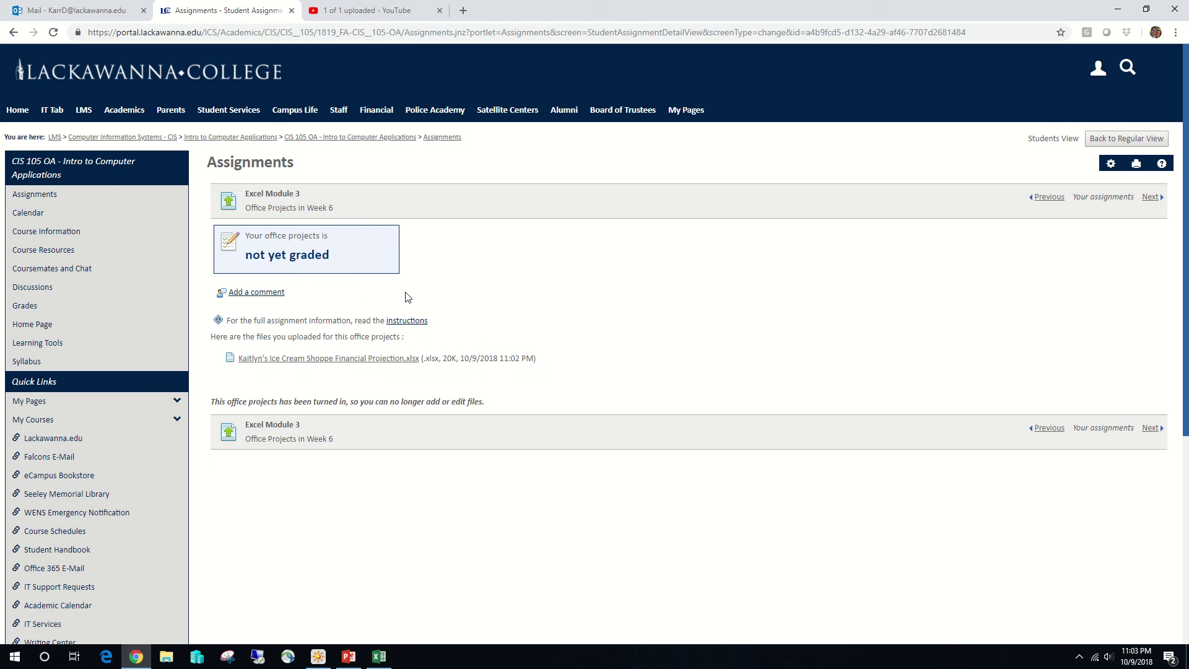
{"action": "mouse_move", "coordinate": [654, 3]}
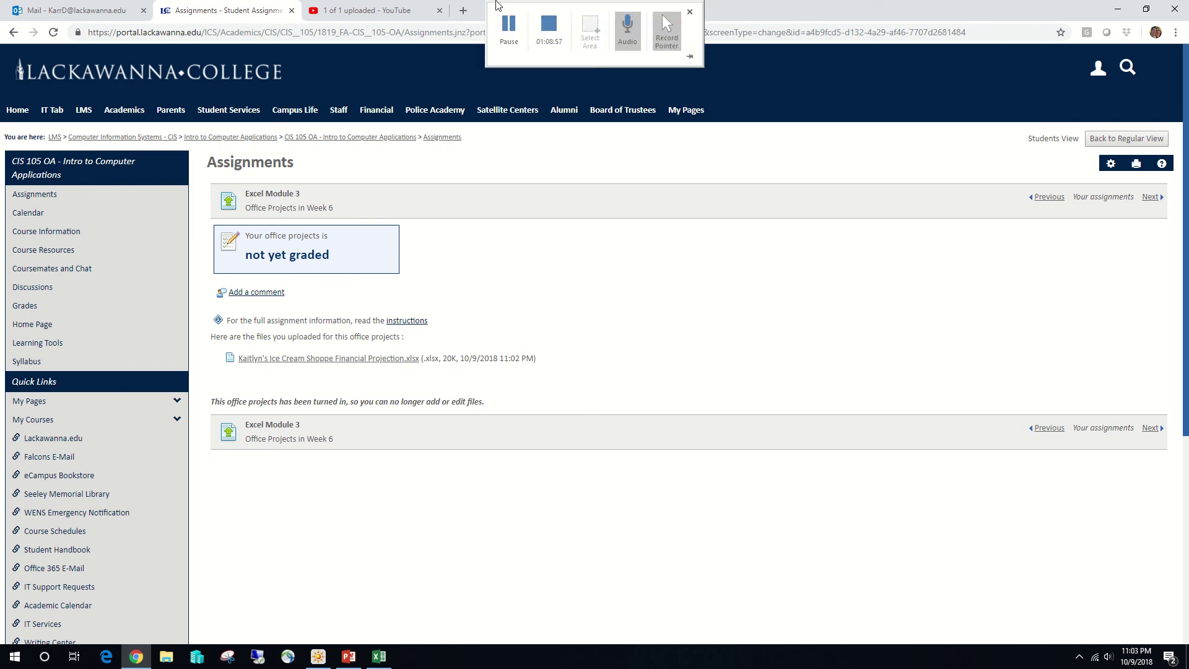